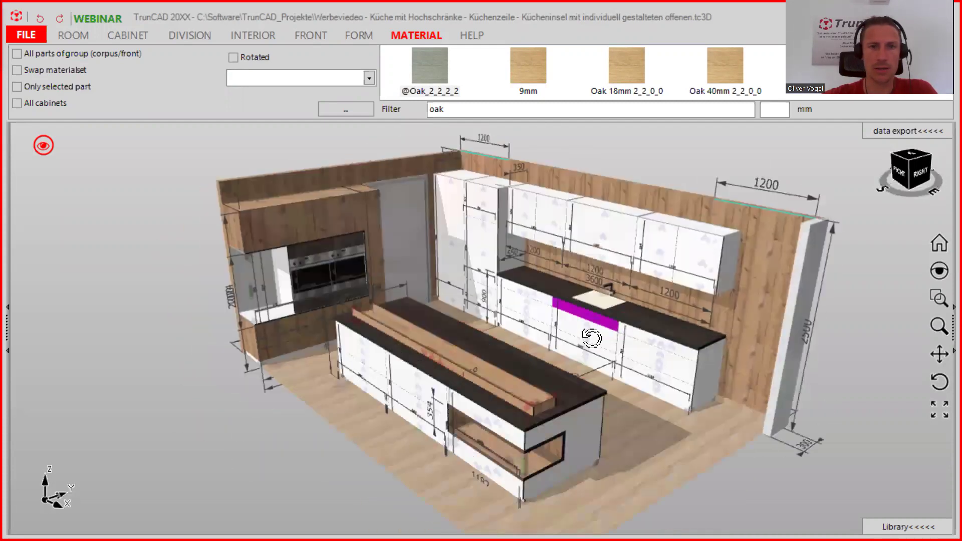
- Examine the kitchen model overall and up close at the sink and faucet on the wall-side worktop
middle_click_drag(591, 338, 591, 338)
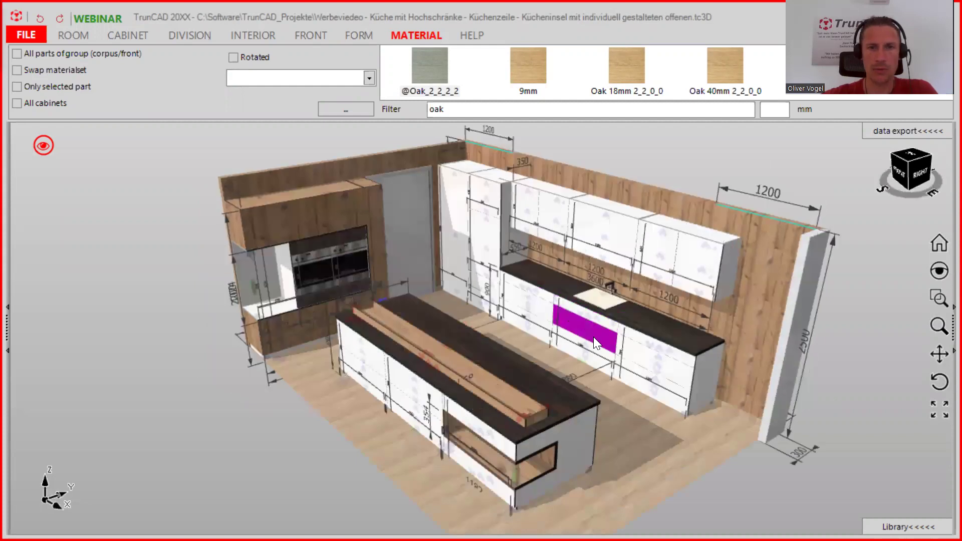
scroll(593, 337, "down", 2)
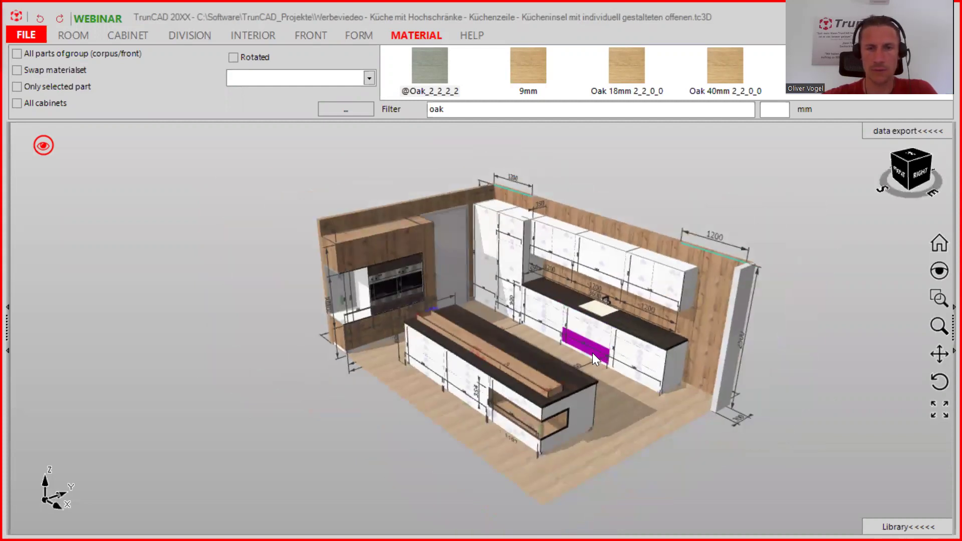
mouse_move(592, 353)
middle_mouse_down()
mouse_move(604, 348)
mouse_move(576, 341)
mouse_move(601, 358)
middle_mouse_up()
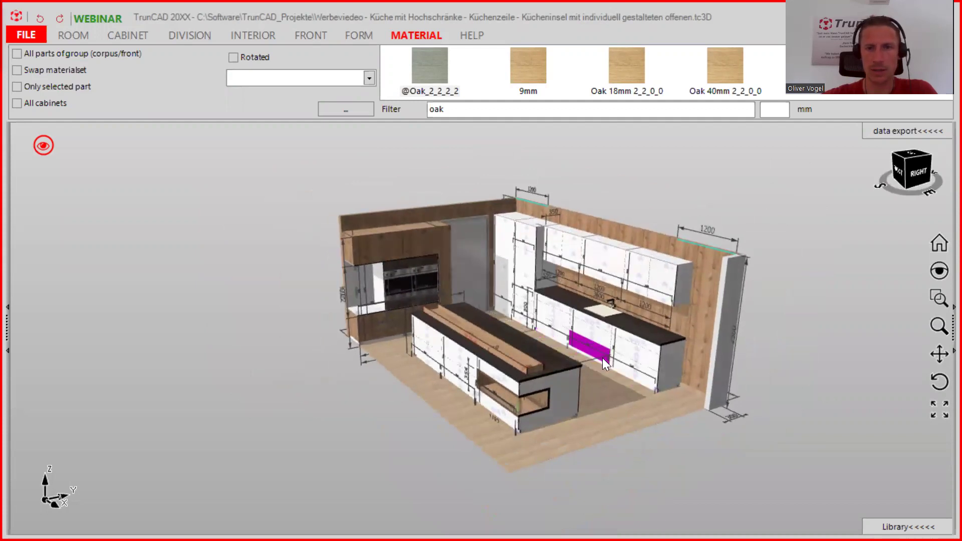
scroll(602, 358, "down", 1)
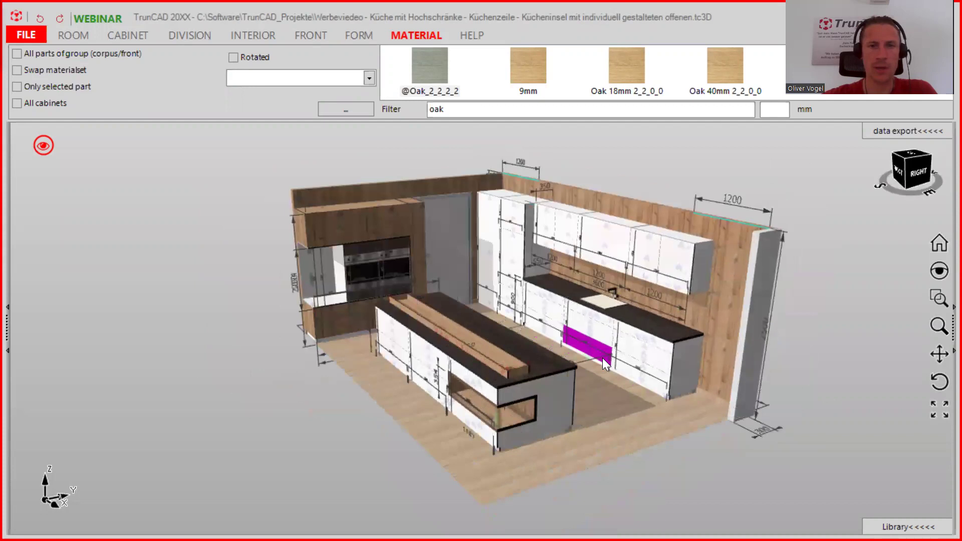
scroll(568, 335, "up", 5)
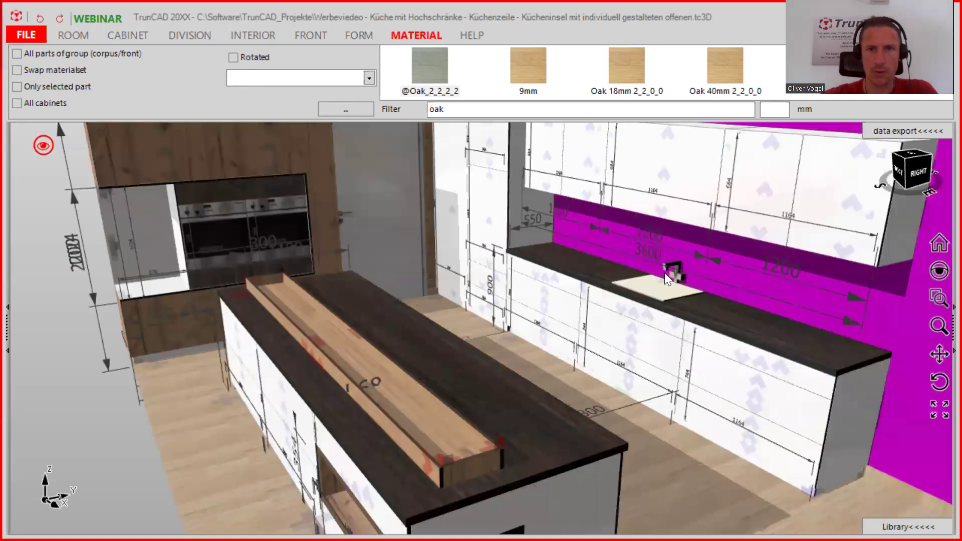
scroll(664, 273, "up", 3)
middle_click_drag(674, 290, 687, 307)
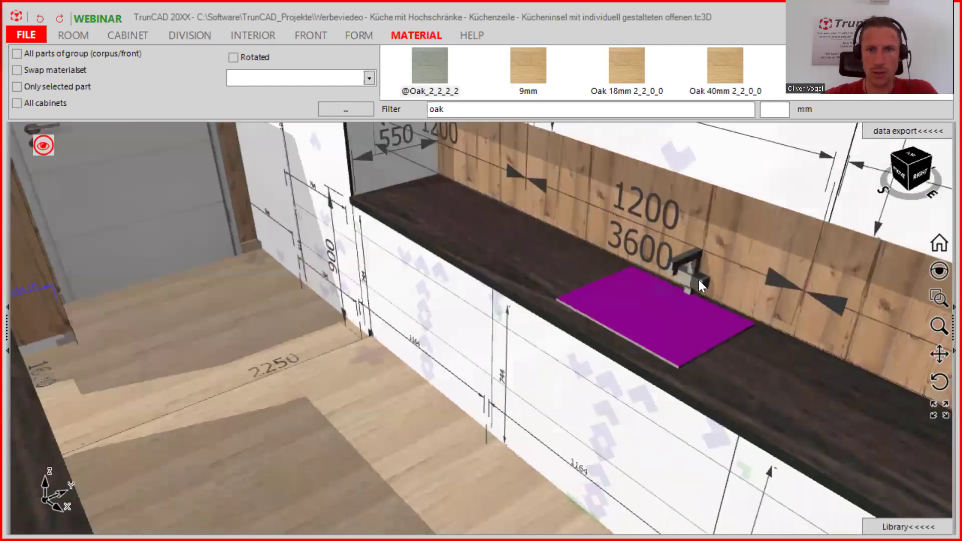
scroll(698, 280, "up", 5)
scroll(650, 240, "down", 5)
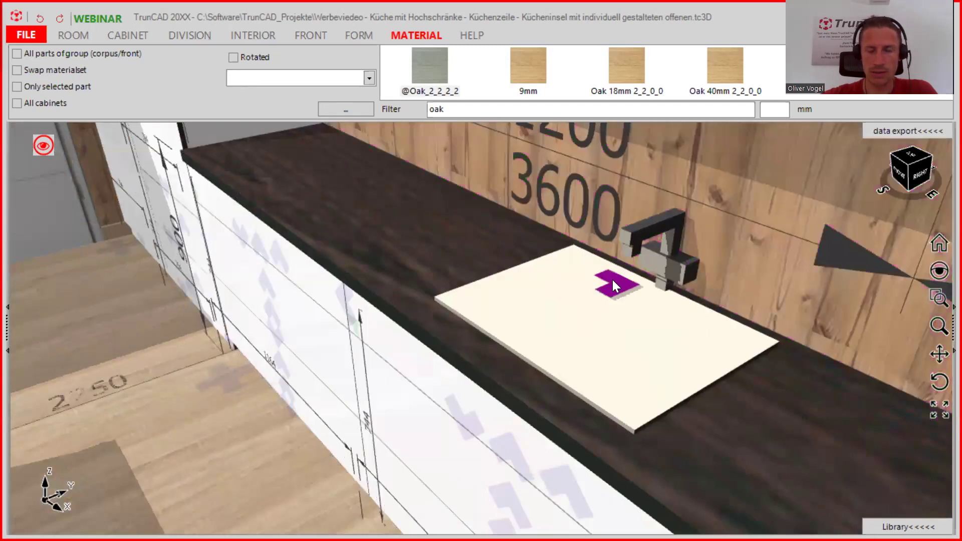
scroll(613, 280, "down", 8)
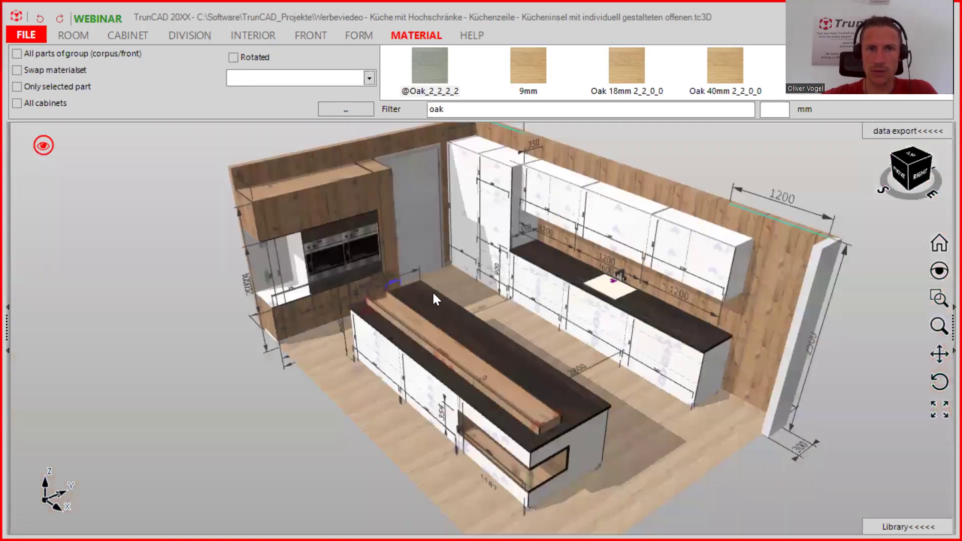
mouse_move(457, 277)
middle_mouse_down()
mouse_move(492, 262)
mouse_move(515, 266)
mouse_move(459, 270)
mouse_move(485, 288)
mouse_move(463, 281)
mouse_move(474, 277)
mouse_move(468, 288)
middle_mouse_up()
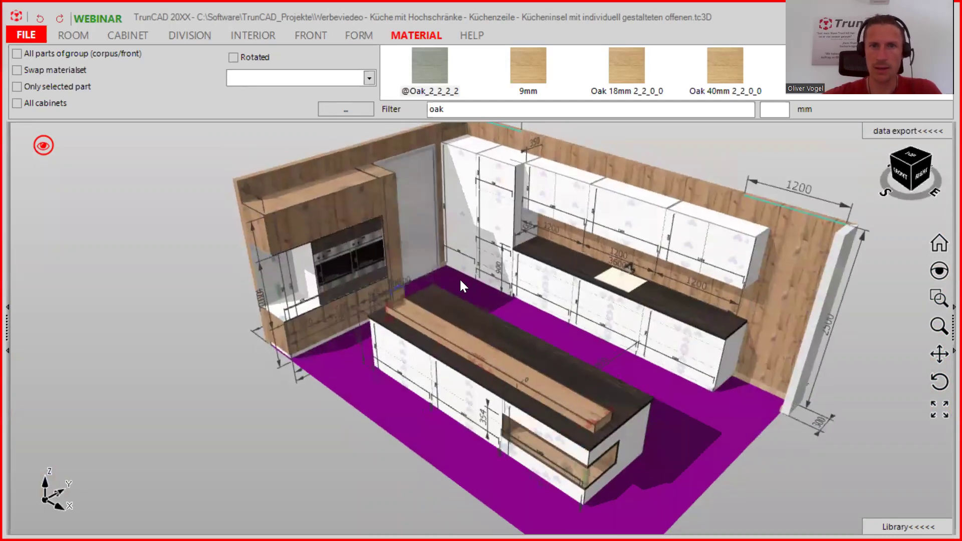
- Delete the left of the two built-in ovens in the oak tall-cabinet unit
left_click(311, 254)
scroll(310, 255, "up", 5)
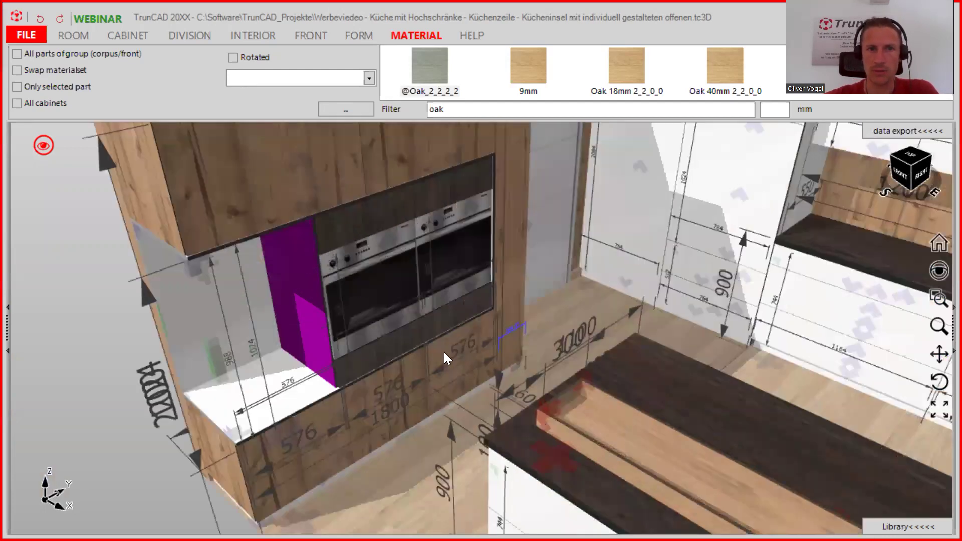
left_click(422, 349)
middle_click_drag(467, 338, 349, 224)
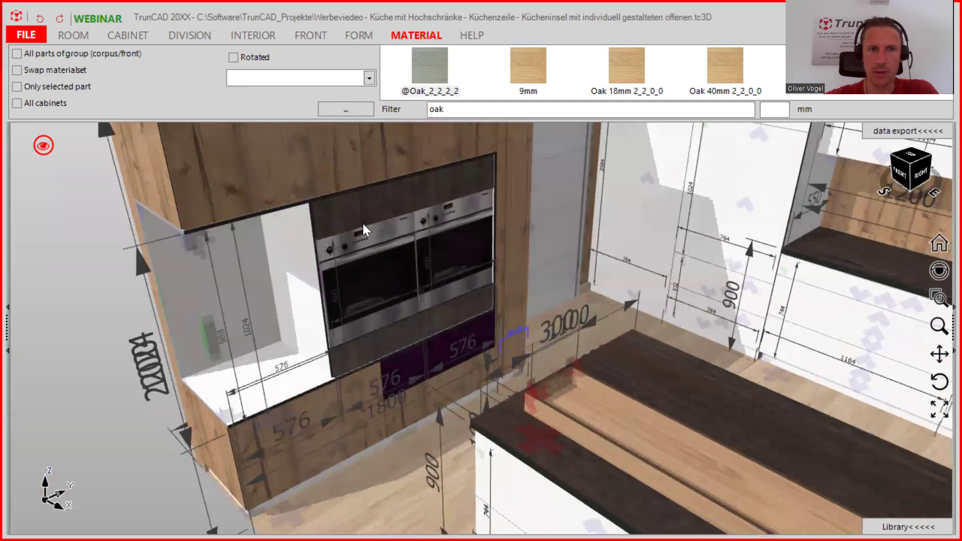
scroll(351, 224, "up", 2)
left_click(371, 227)
scroll(431, 254, "up", 3)
middle_click_drag(430, 253, 352, 240)
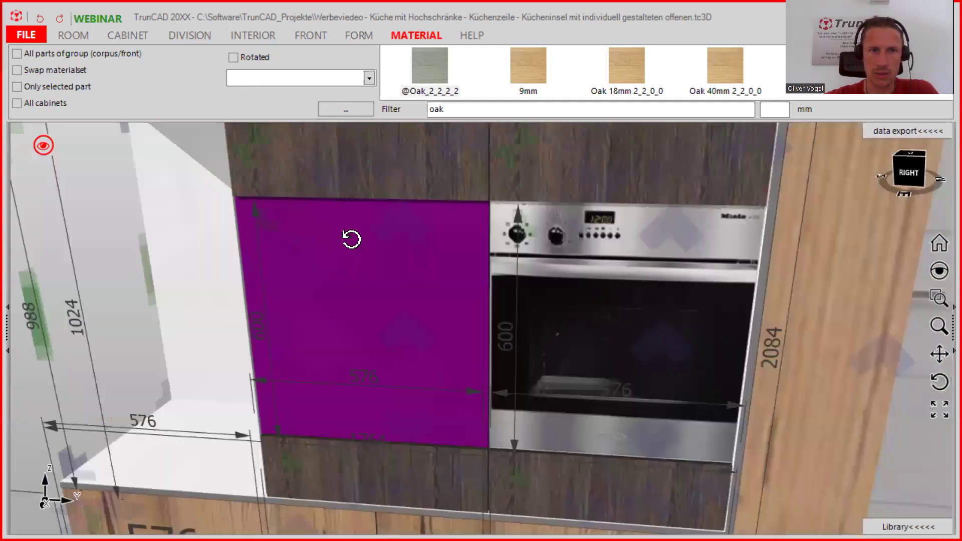
middle_click_drag(392, 291, 405, 325)
left_click(403, 333)
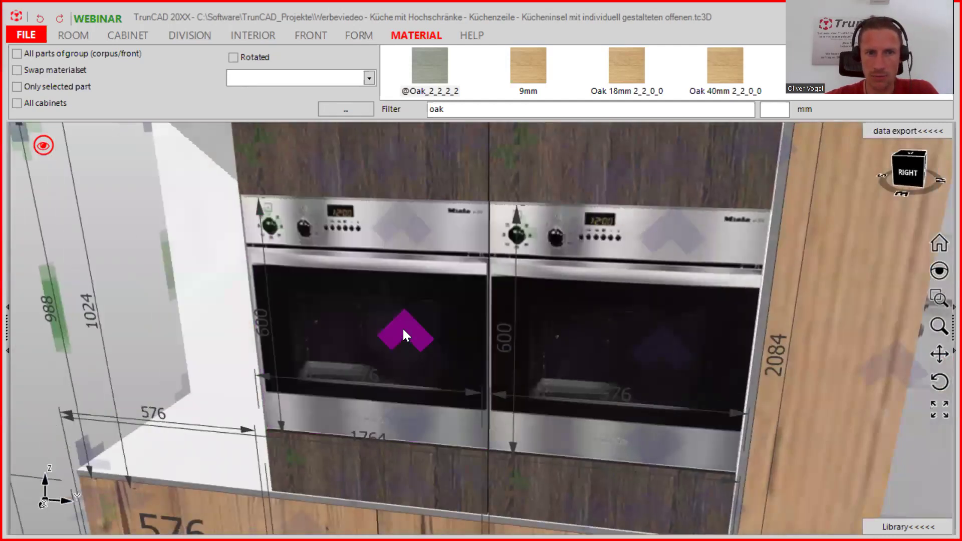
right_click(403, 327)
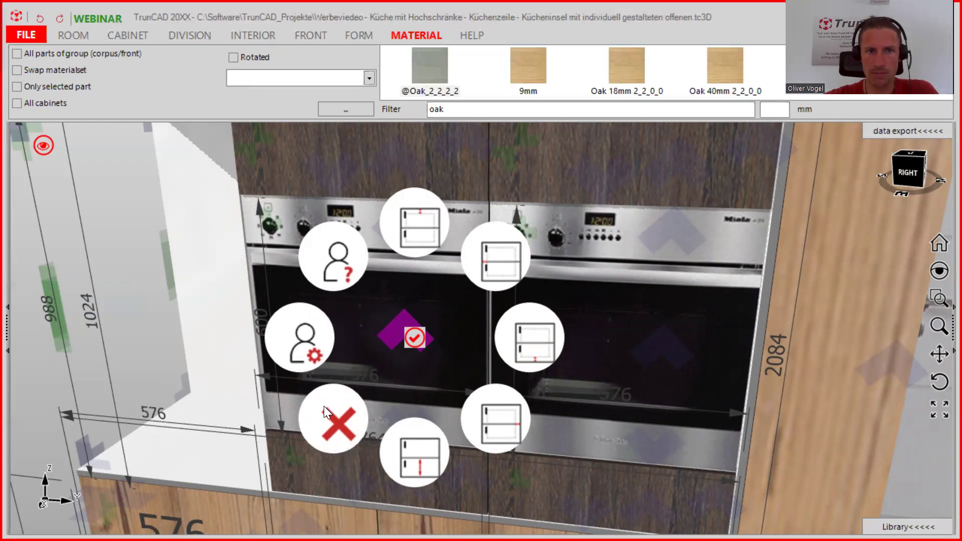
left_click(342, 422)
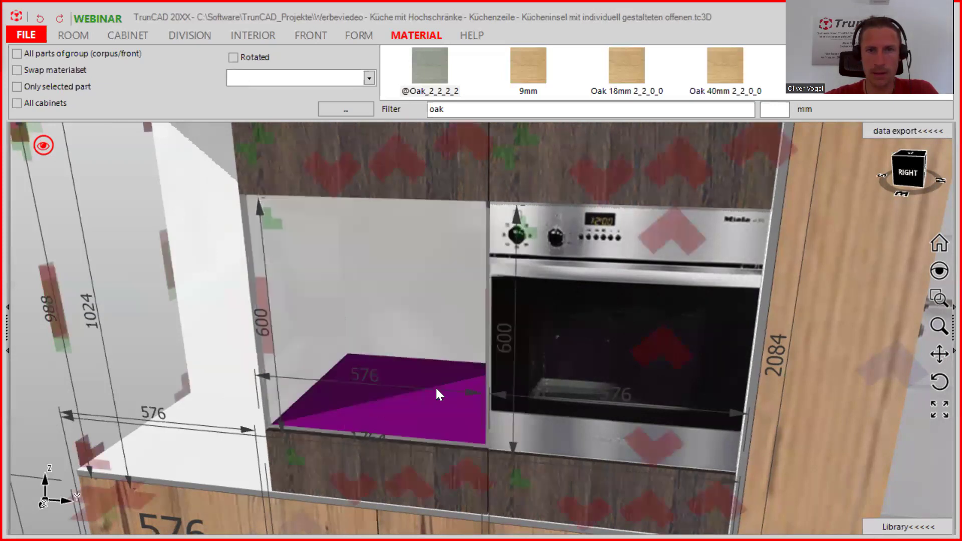
- Delete the remaining built-in oven beside the emptied compartment
left_click(660, 351)
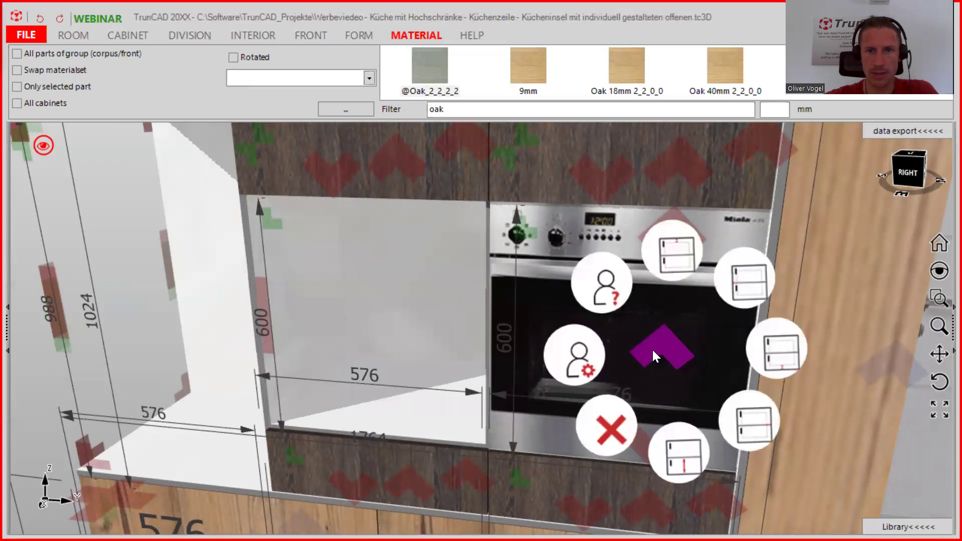
left_click(600, 425)
scroll(579, 364, "down", 5)
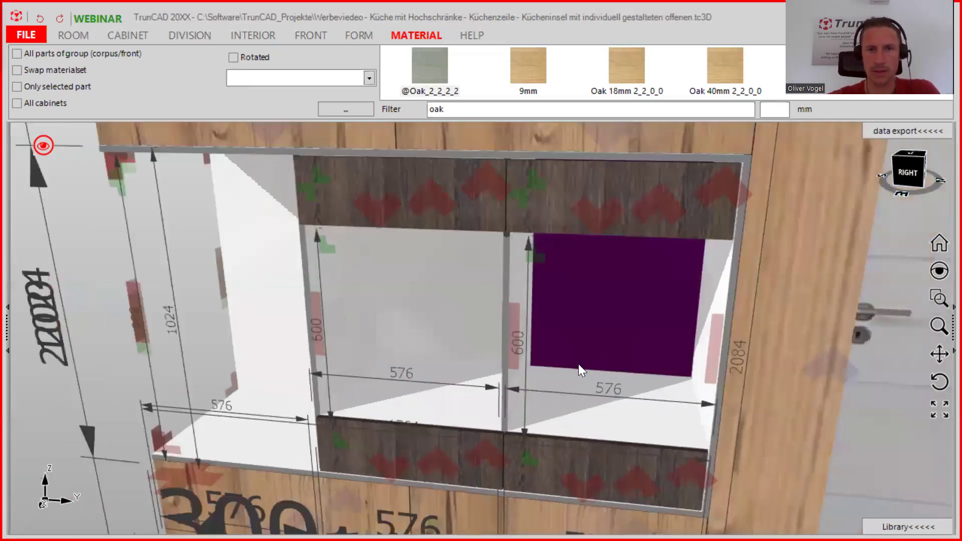
- Delete the sink and its faucet from the worktop along the wall
middle_click_drag(578, 364, 376, 358)
scroll(802, 357, "down", 3)
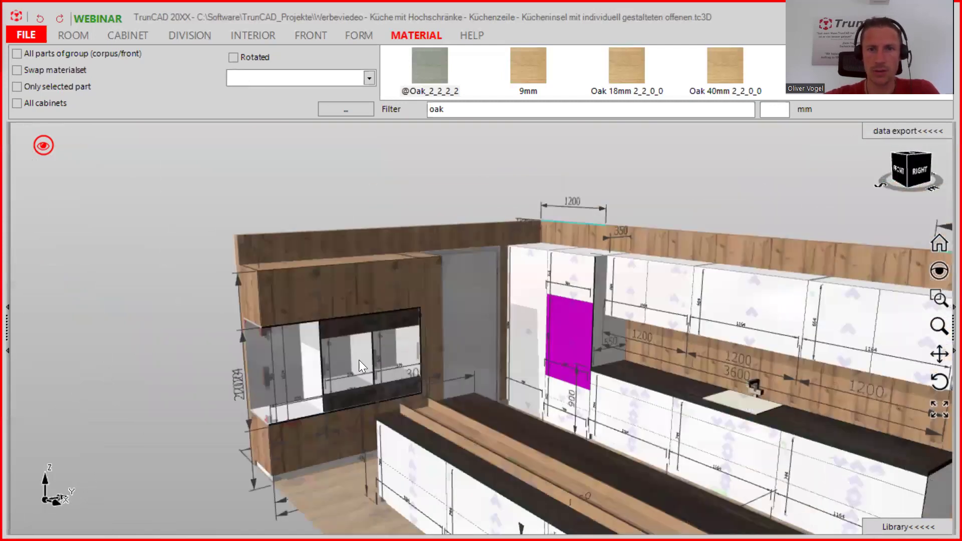
scroll(554, 403, "up", 3)
scroll(555, 401, "up", 3)
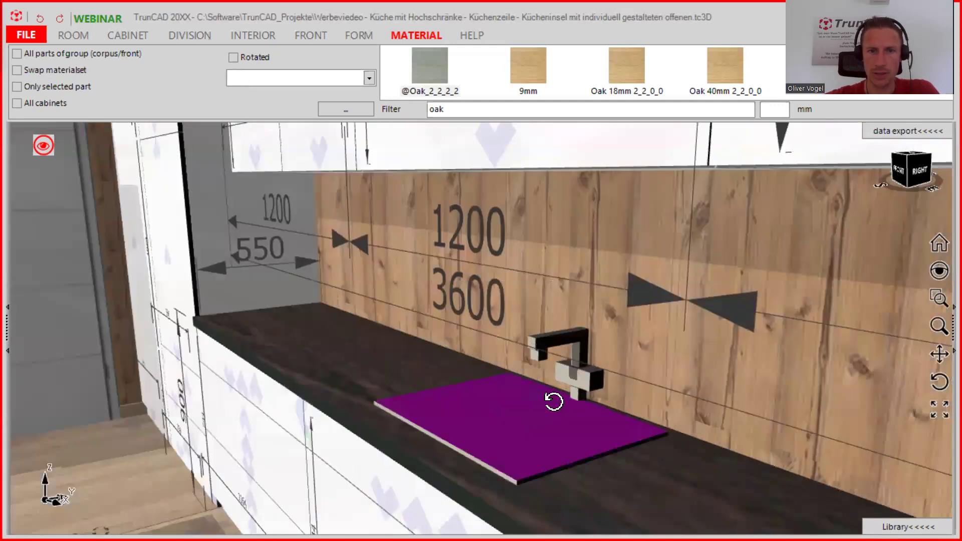
middle_click_drag(573, 425, 550, 419)
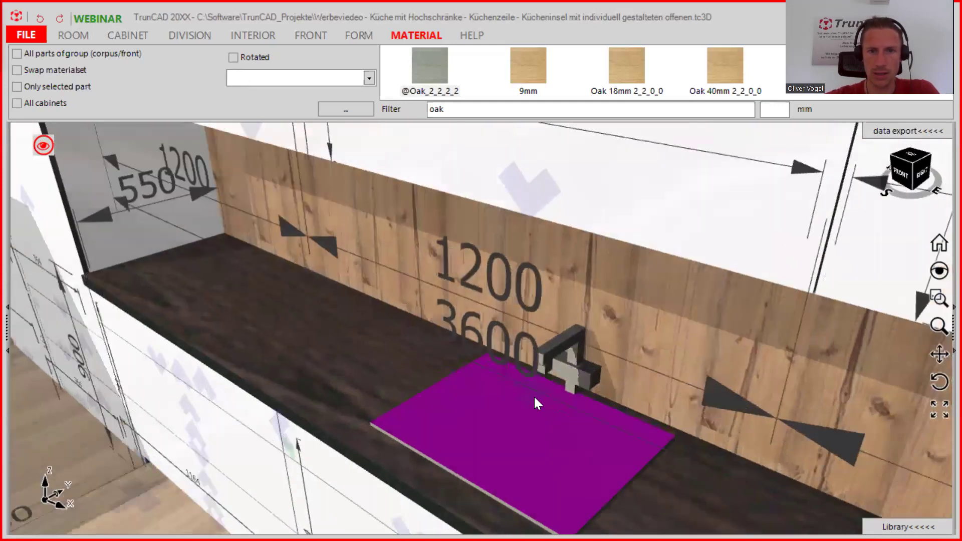
right_click(533, 396)
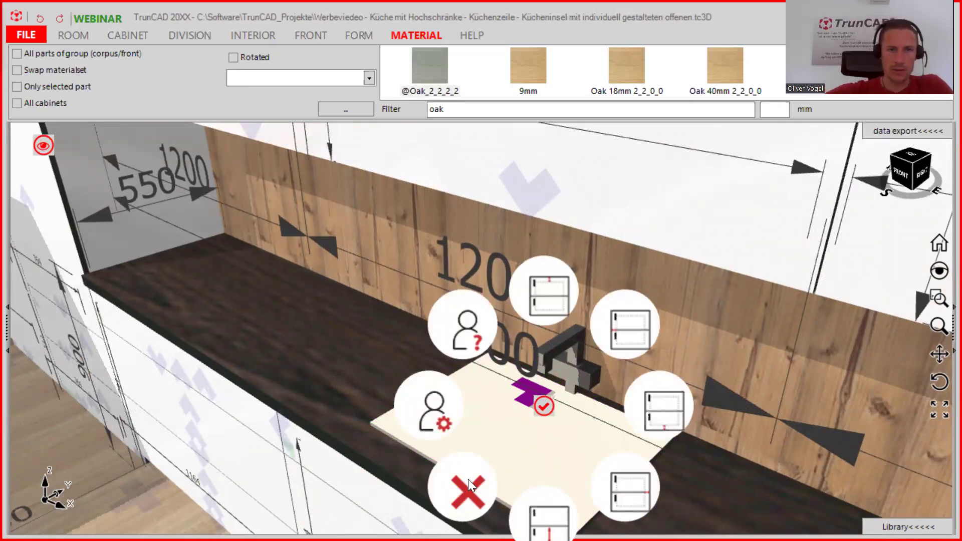
left_click(465, 499)
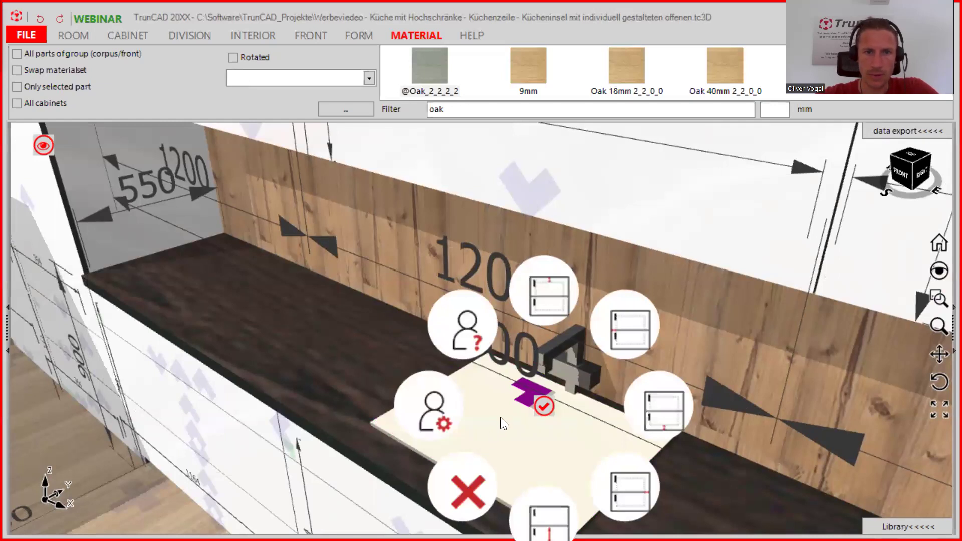
scroll(542, 282, "up", 5)
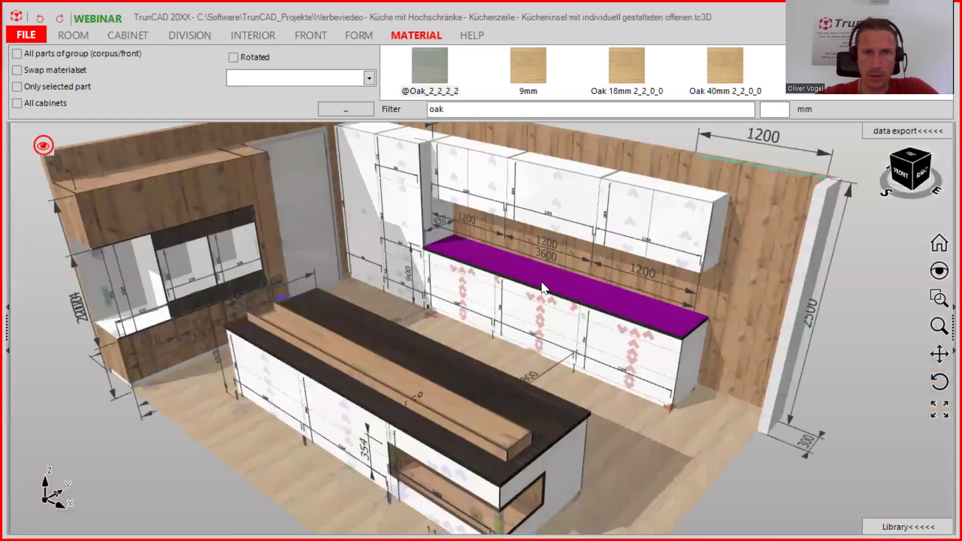
- Open the part details of the dark worktop panel covering the wall-side base cabinets
mouse_move(543, 282)
middle_mouse_down()
mouse_move(587, 291)
mouse_move(533, 279)
middle_mouse_up()
scroll(546, 267, "up", 4)
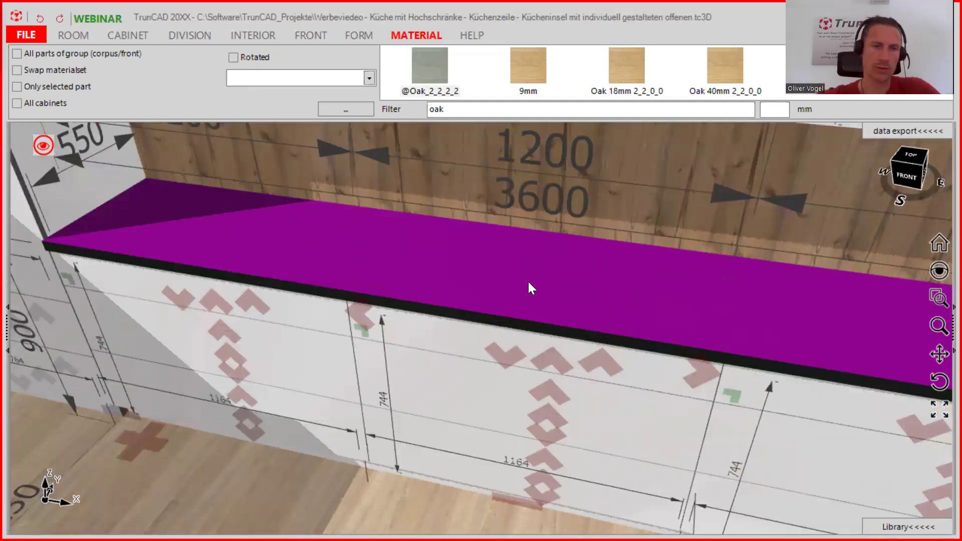
scroll(528, 282, "down", 5)
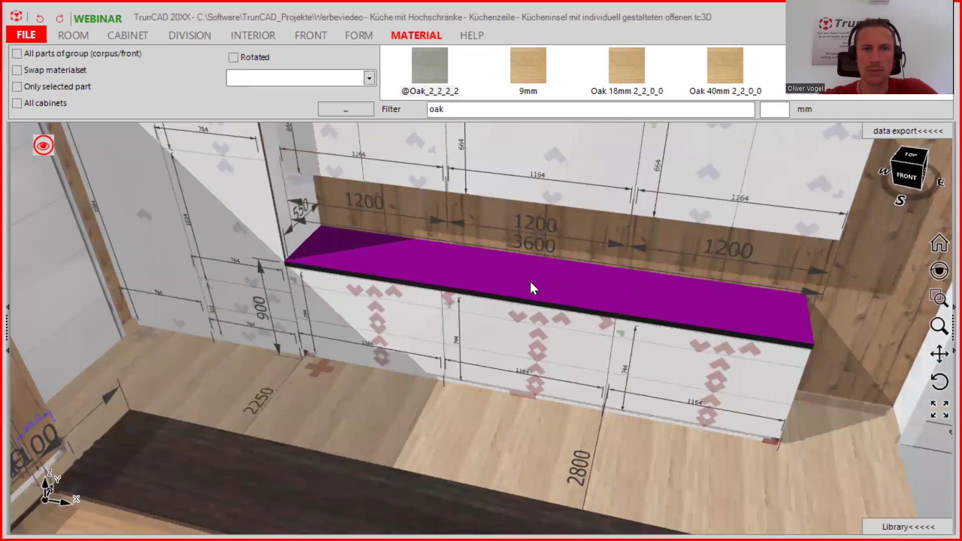
left_click(530, 284)
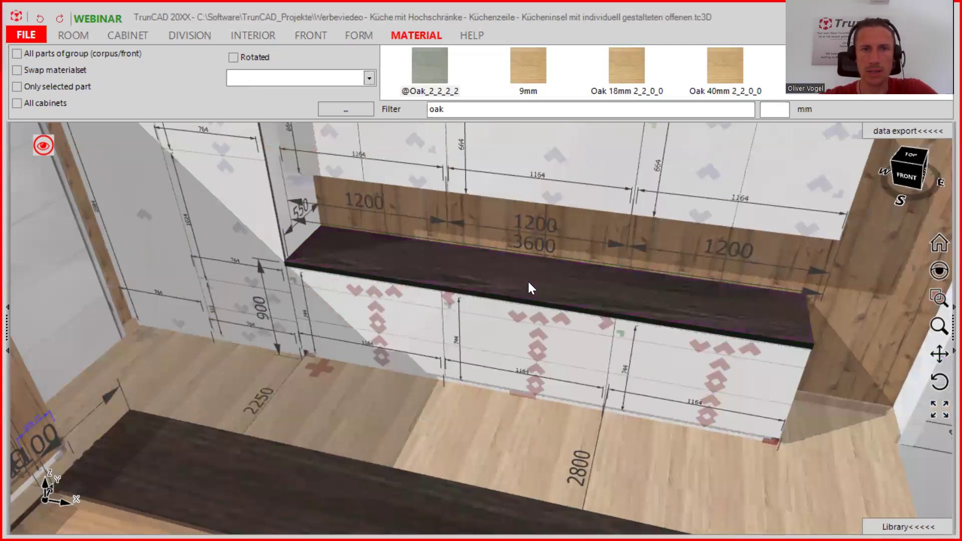
double_click(567, 289)
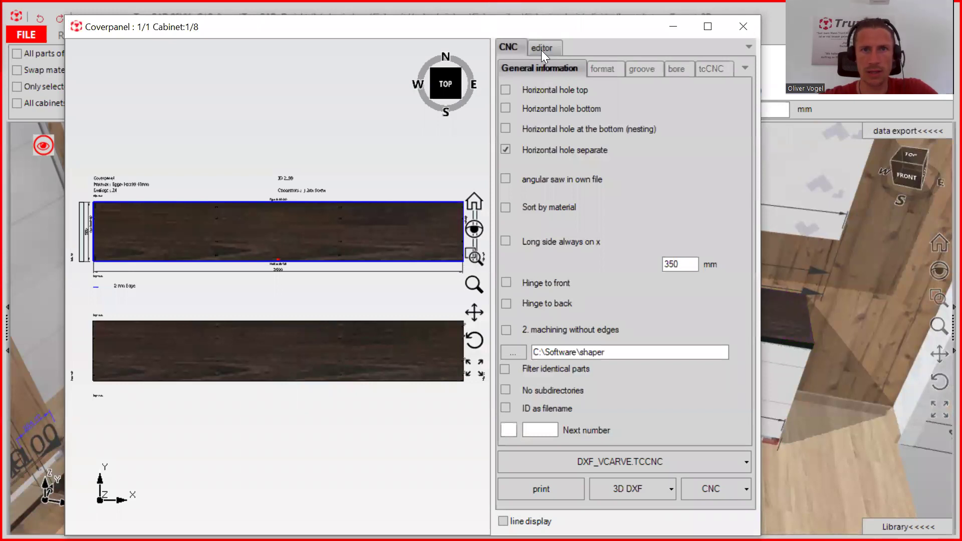
- Choose a rectangle as the machining shape in the worktop's part editor and inspect the panel's drawing
left_click(541, 49)
left_click(723, 70)
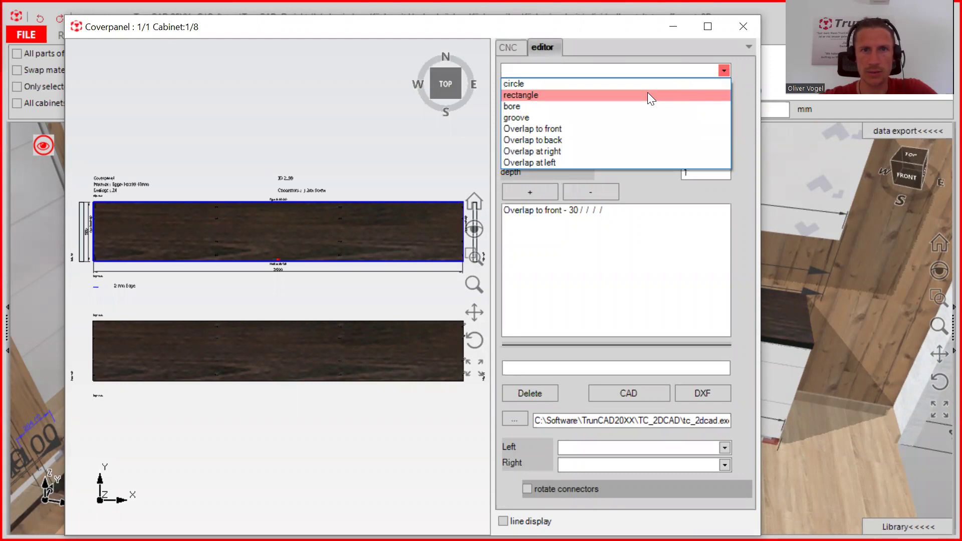
left_click(647, 95)
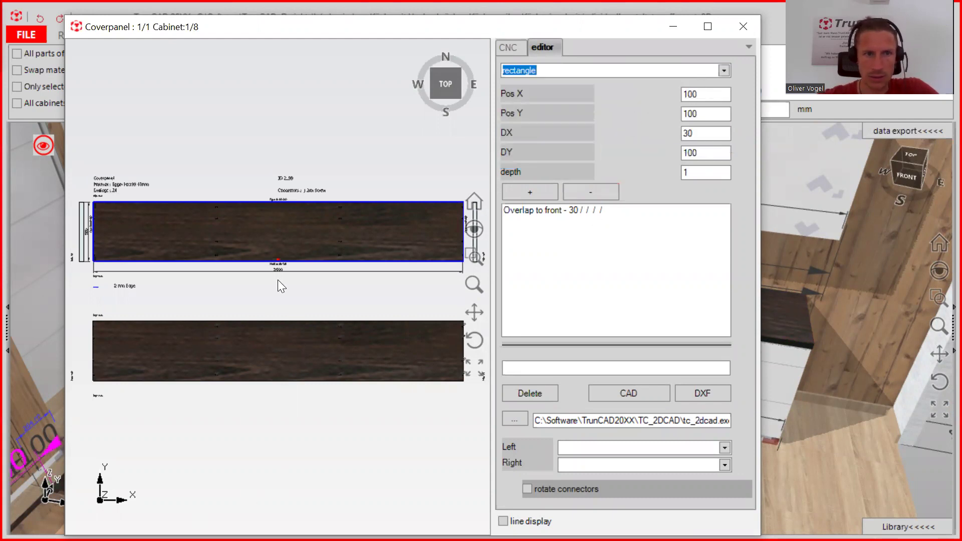
scroll(276, 278, "up", 5)
scroll(265, 265, "up", 1)
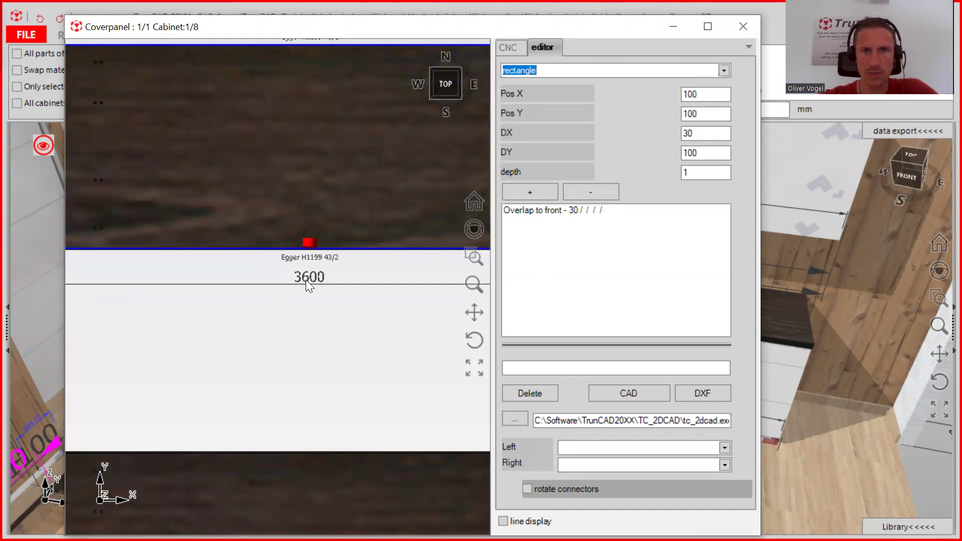
scroll(305, 280, "down", 5)
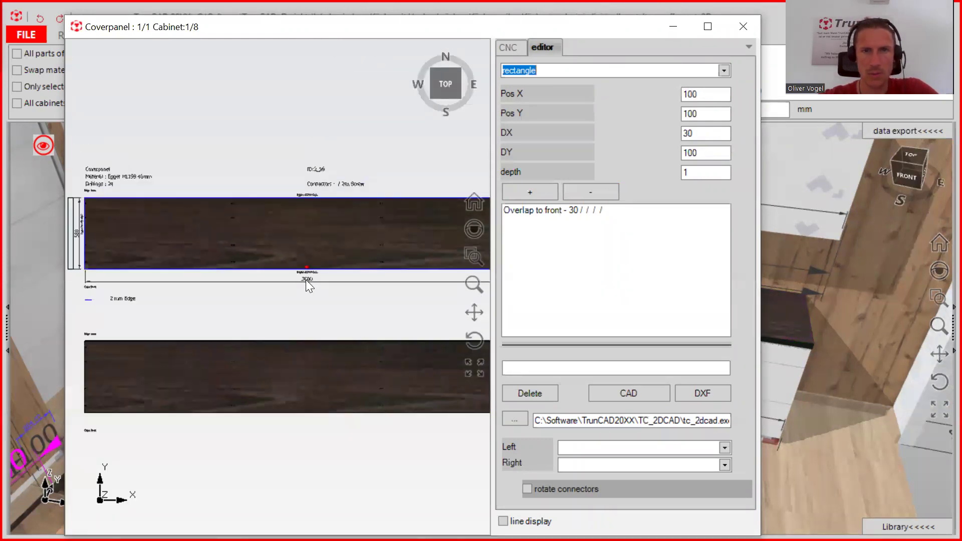
- Set the rectangle machining's Pos X to 1500 and its DX to 600 in the worktop's part editor
left_click(701, 94)
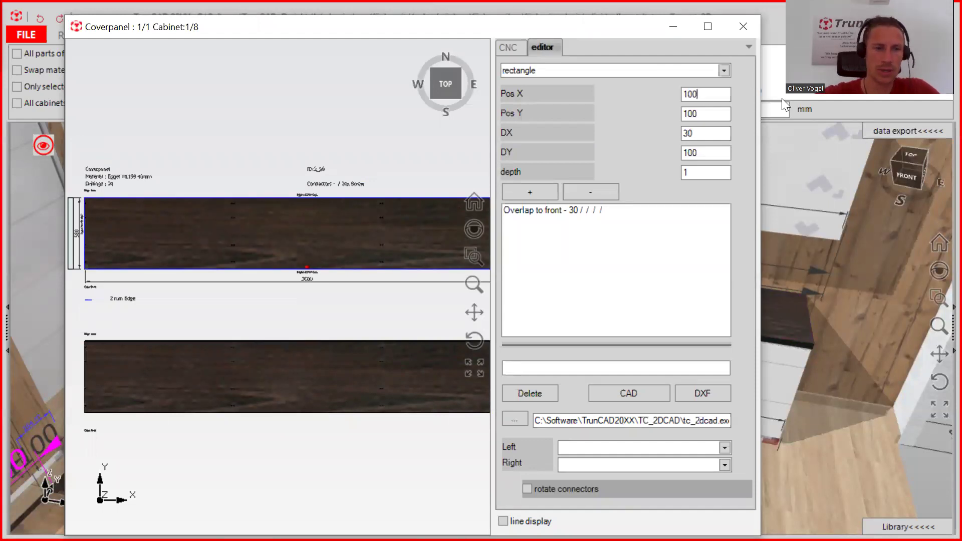
key("BackSpace")
key("BackSpace")
key("BackSpace")
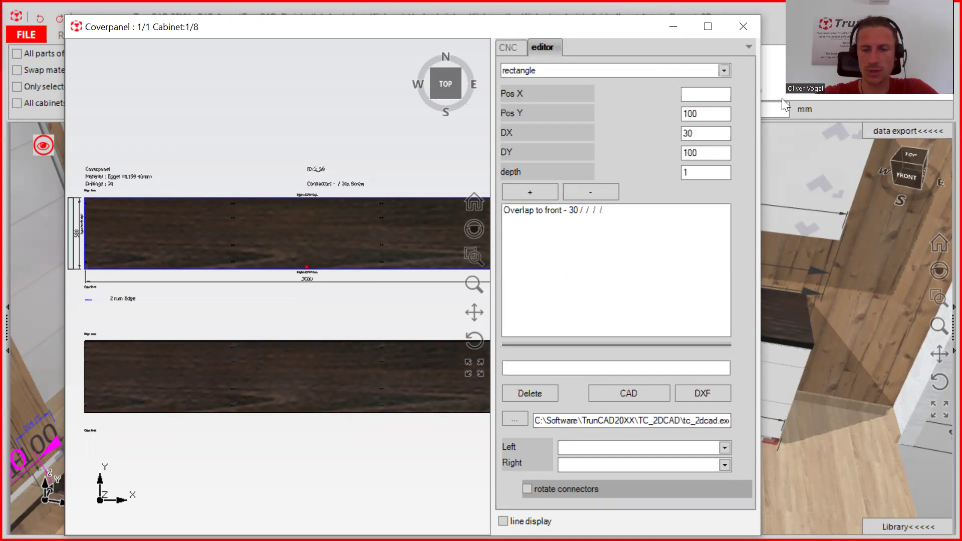
type("1500")
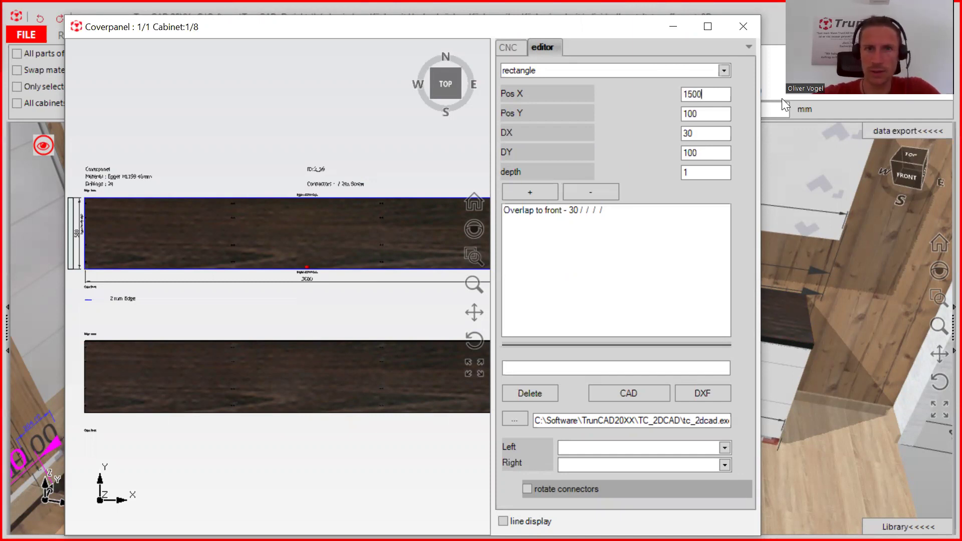
left_click_drag(700, 133, 659, 136)
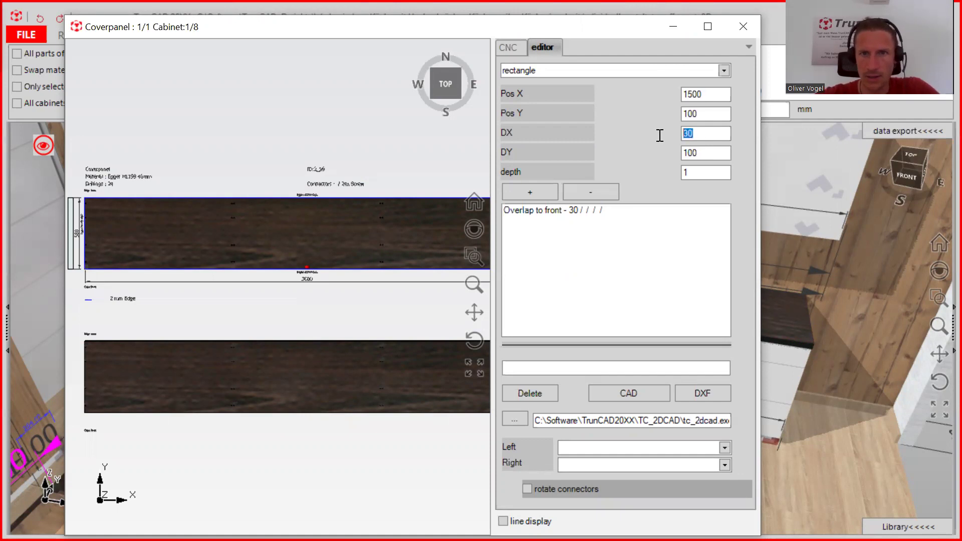
type("600")
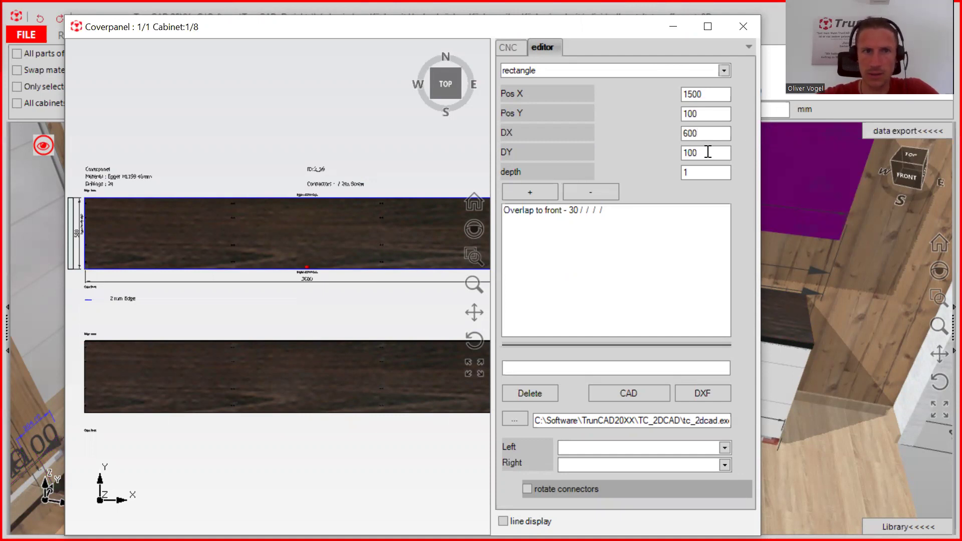
- Set the rectangle machining's DY to 450 and its Pos Y to 50
left_click_drag(707, 152, 660, 157)
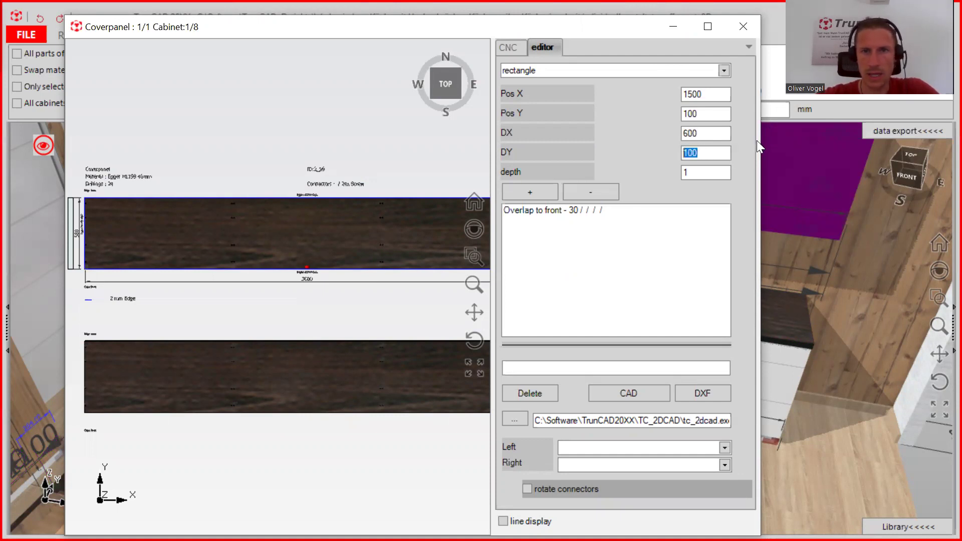
type("450")
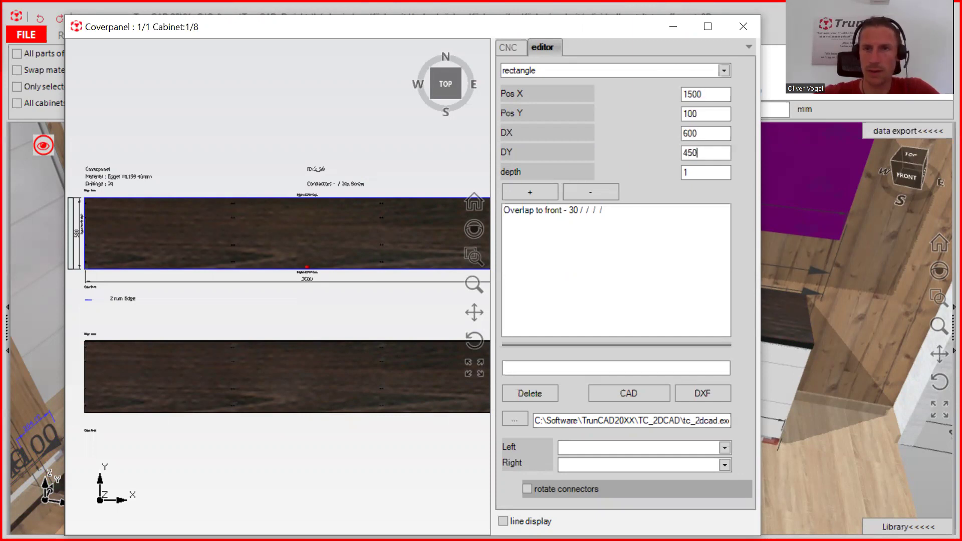
left_click_drag(702, 115, 677, 116)
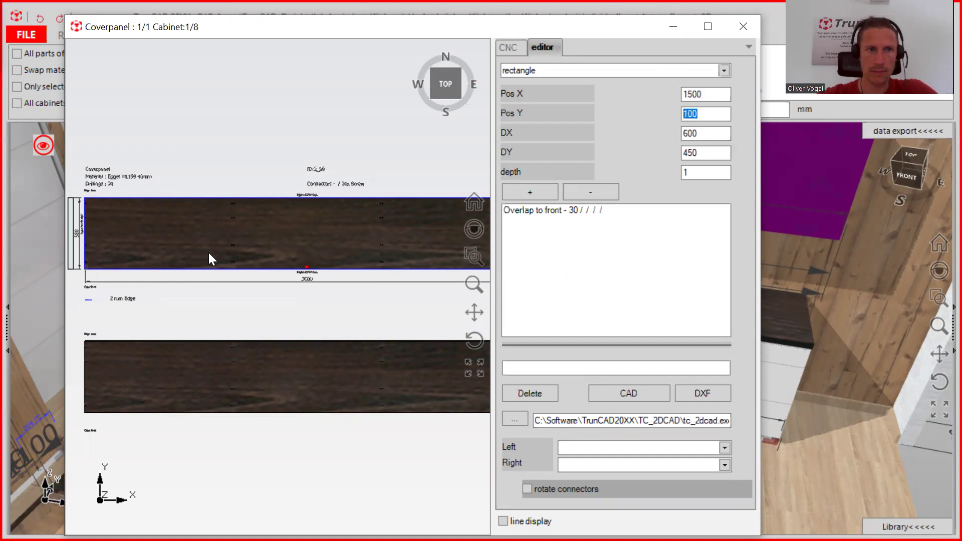
scroll(74, 268, "up", 3)
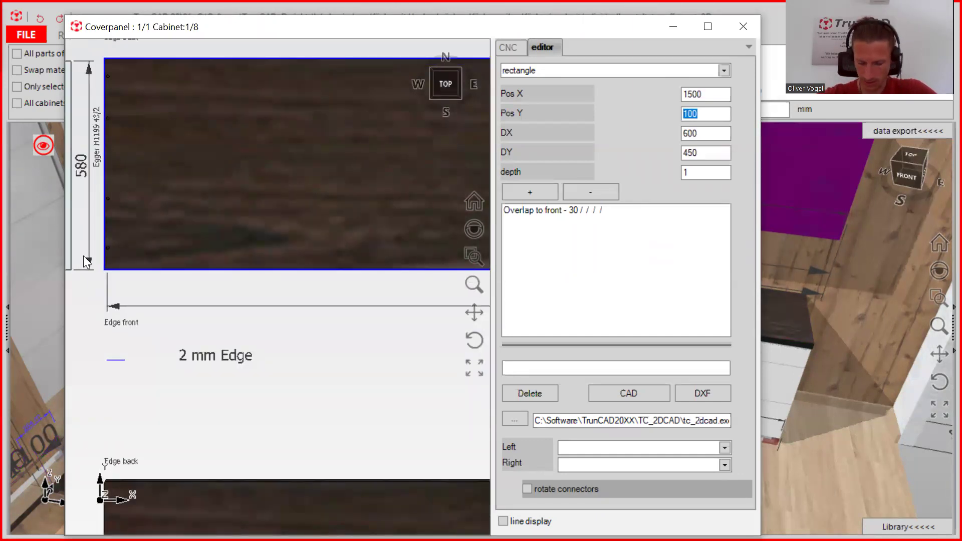
type("50")
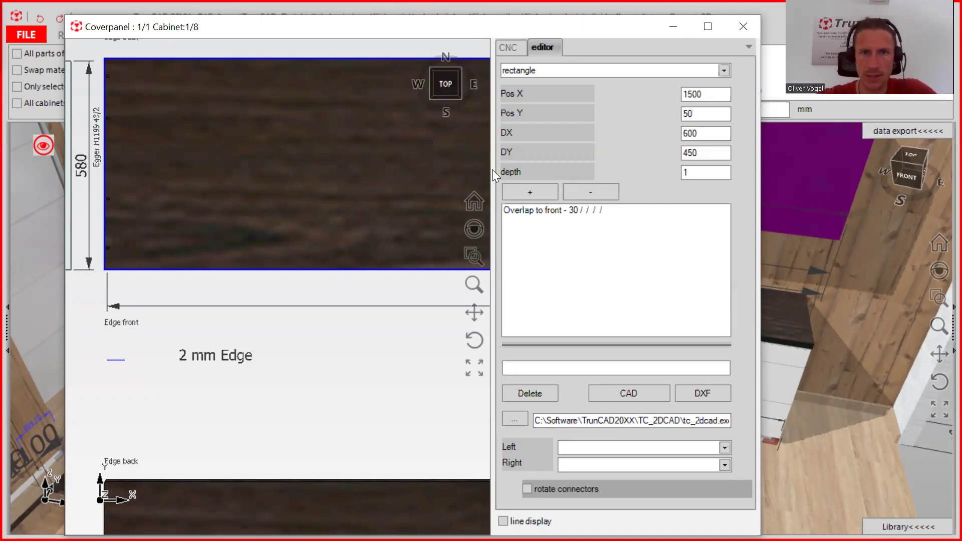
key("Return")
- Add the rectangle machining with the entered position, size and depth 1 to the worktop panel
left_click(472, 312)
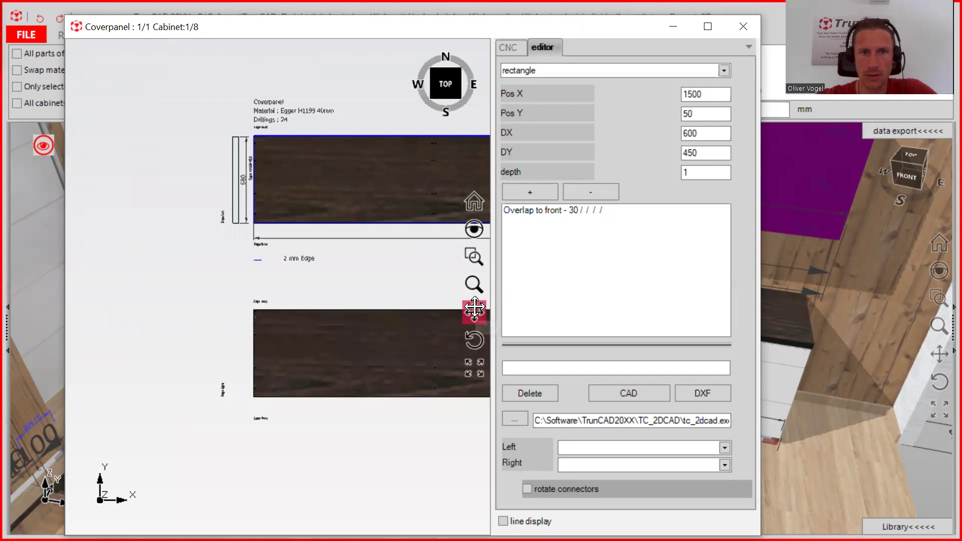
left_click_drag(380, 204, 212, 207)
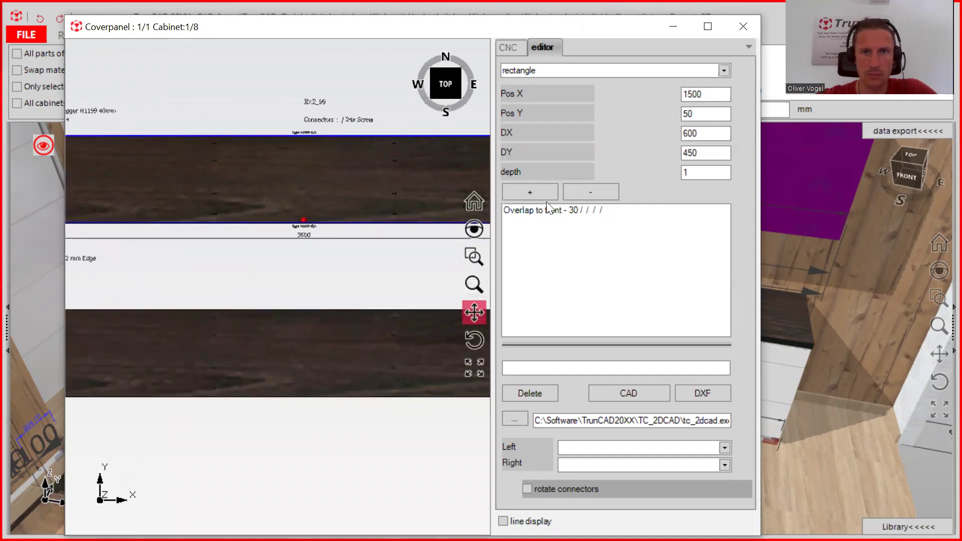
left_click(538, 191)
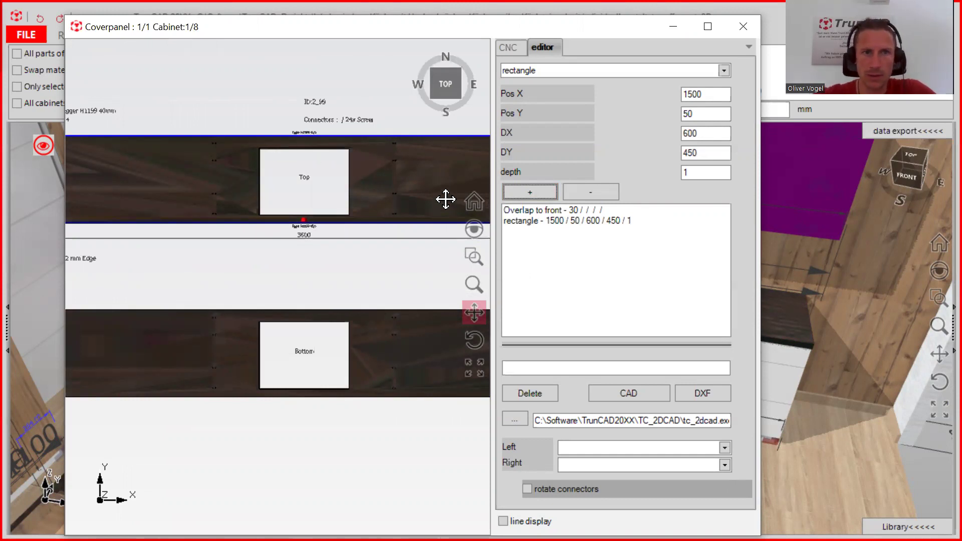
- Remove the rectangle machining from the worktop's list and add it again with the same values
left_click(536, 220)
left_click(590, 190)
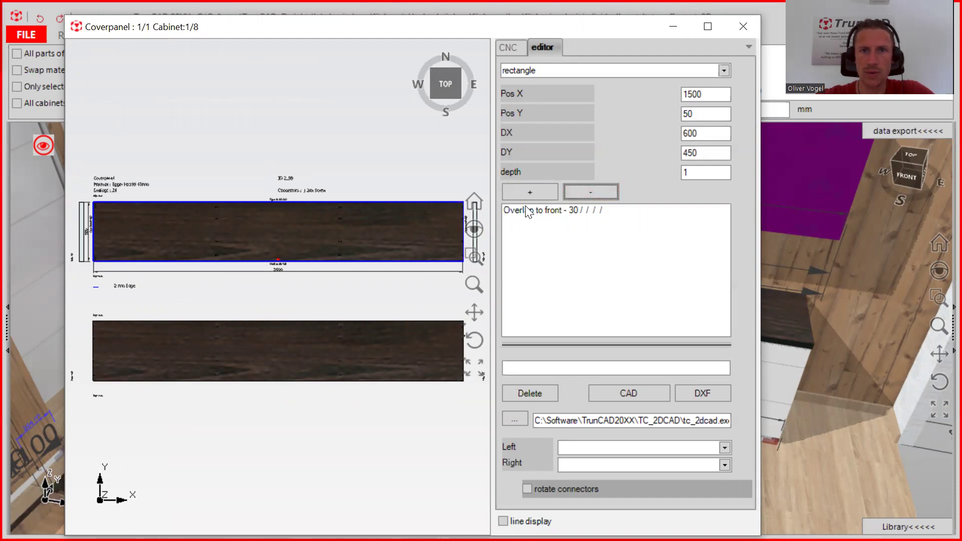
left_click(531, 192)
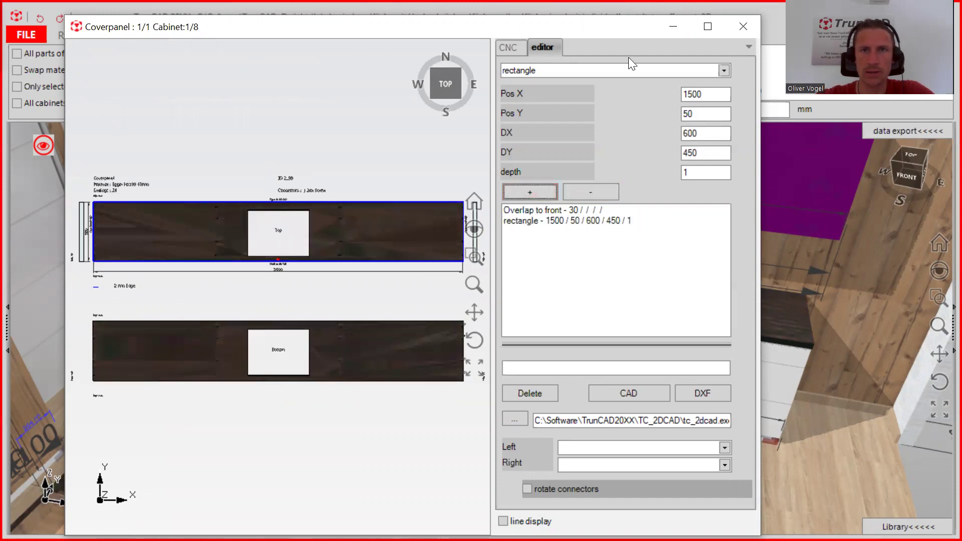
- Close the worktop's part editor and inspect the rectangular cutout in the kitchen model
left_click(753, 29)
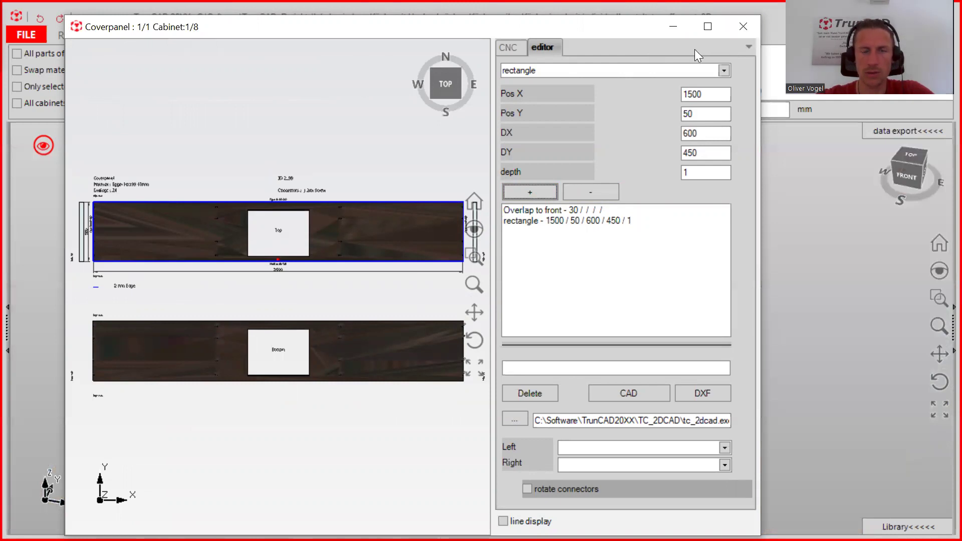
left_click(744, 26)
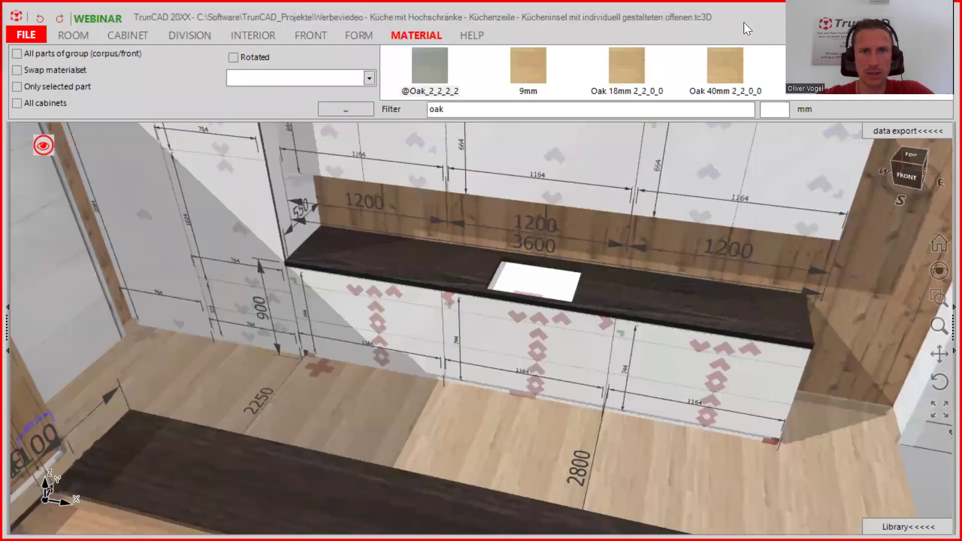
mouse_move(579, 283)
middle_mouse_down()
mouse_move(560, 291)
mouse_move(576, 275)
mouse_move(565, 287)
mouse_move(524, 273)
mouse_move(528, 260)
mouse_move(553, 254)
mouse_move(567, 276)
middle_mouse_up()
scroll(552, 283, "up", 4)
scroll(558, 262, "down", 4)
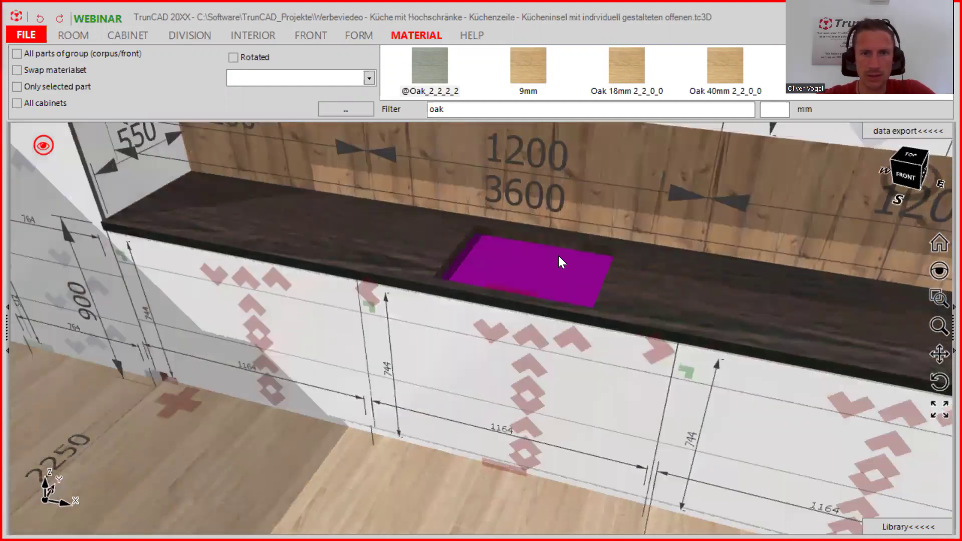
- Open the area settings of the middle base cabinet beneath the worktop cutout
middle_click_drag(431, 308, 370, 316)
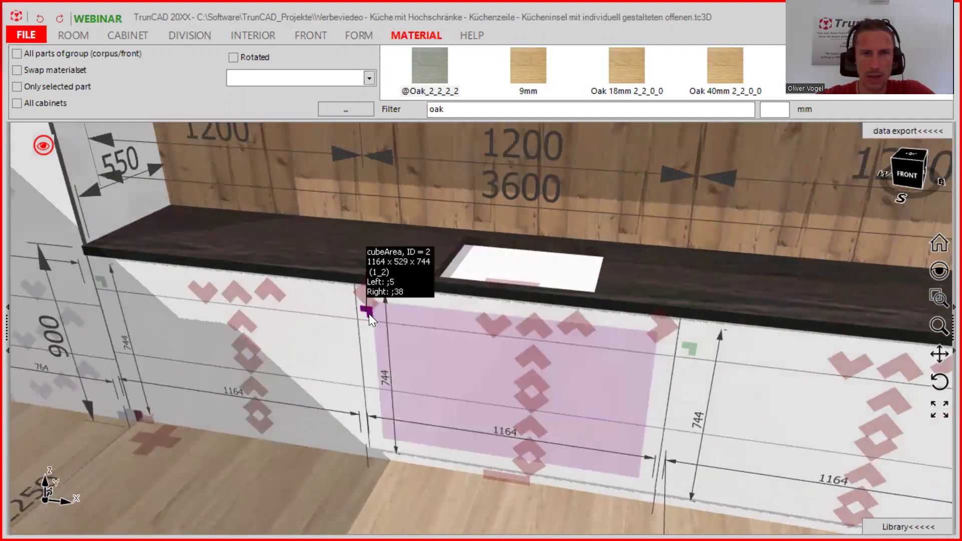
right_click(369, 314)
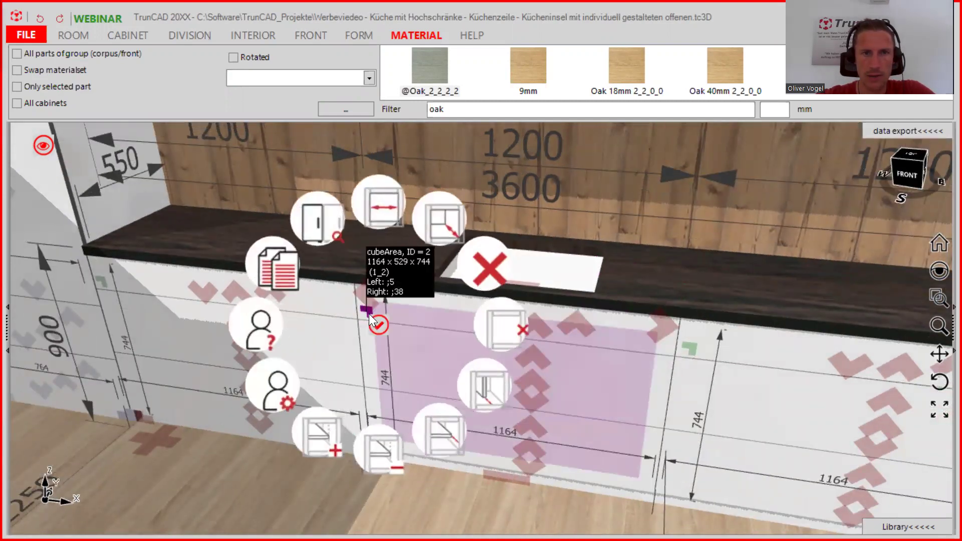
left_click(281, 395)
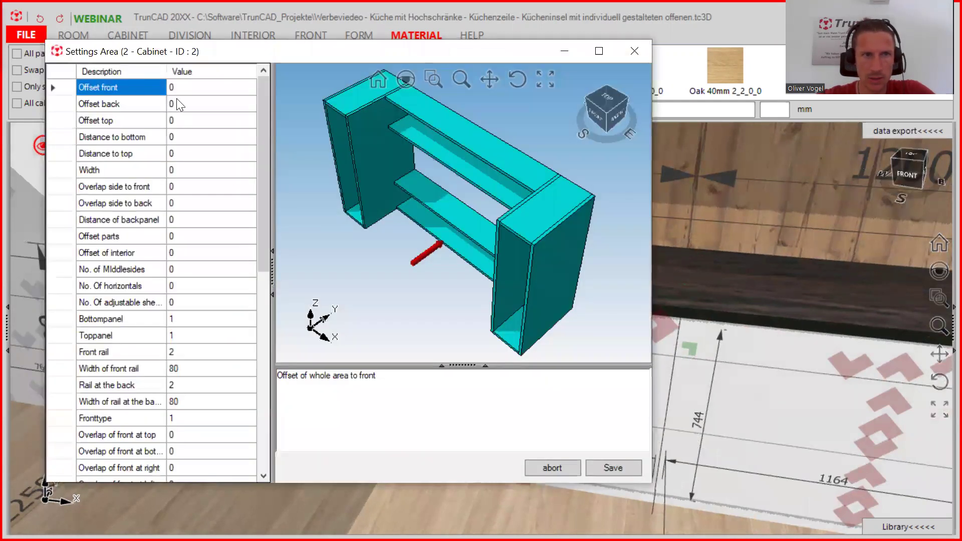
- Go through the area parameters to Toppanel and set it to 2 (Rail)
left_click(191, 89)
key("Down")
key("Down")
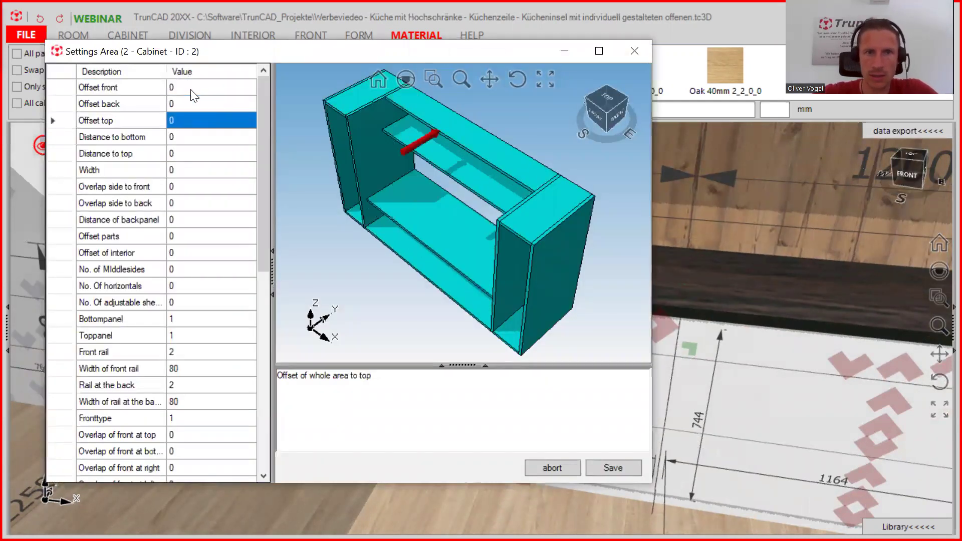
key("Down")
key("Down")
key("Down")
key("Down")
key("Down")
key("Down")
key("Down")
key("Down")
key("Down")
key("Down")
key("Down")
key("Down")
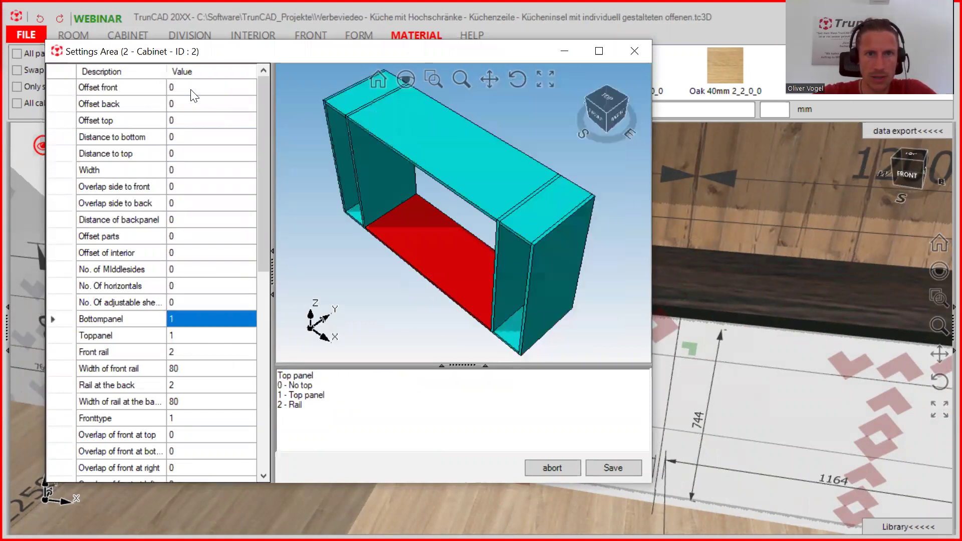
key("Down")
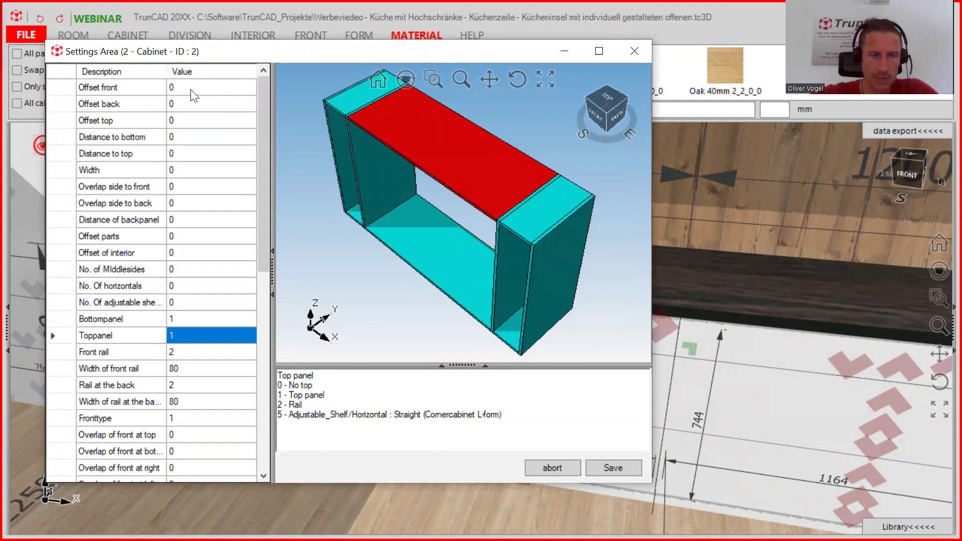
left_click(178, 336)
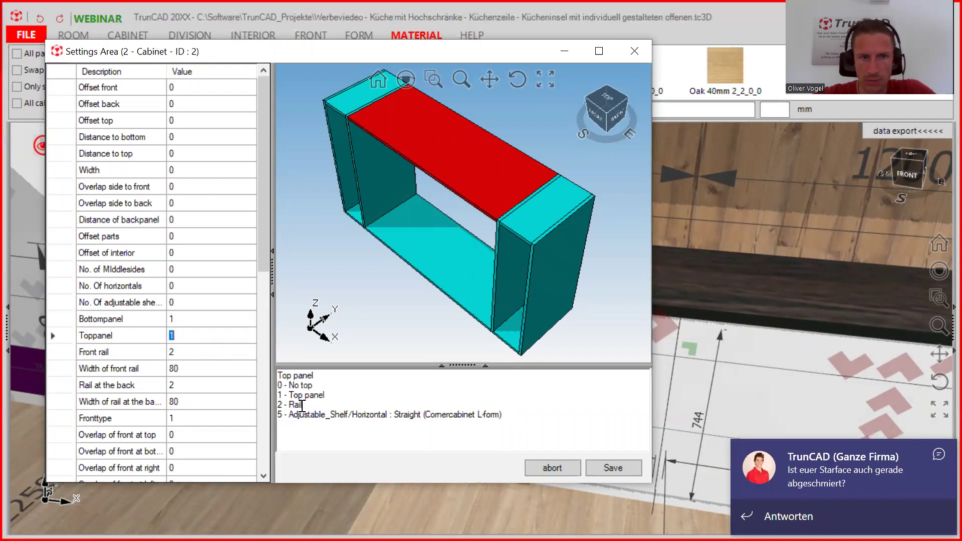
type("2")
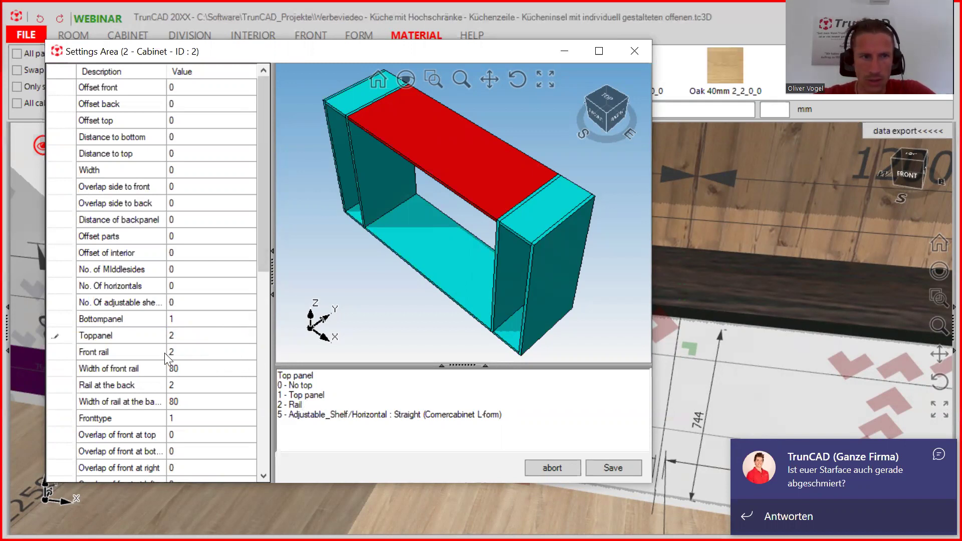
- Check the front rail's orientation options, dismiss the chat notification and set the width of the front rail to 50
left_click(181, 352)
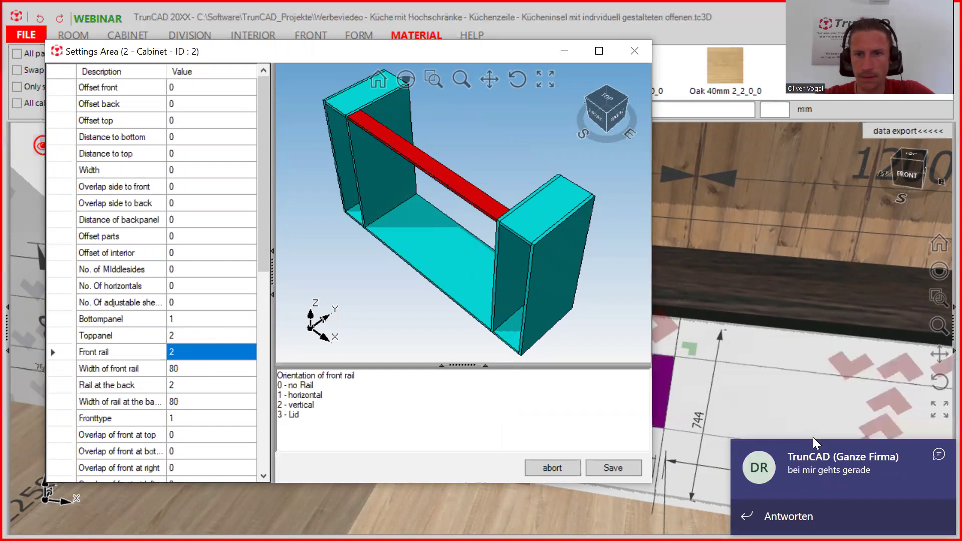
left_click(939, 456)
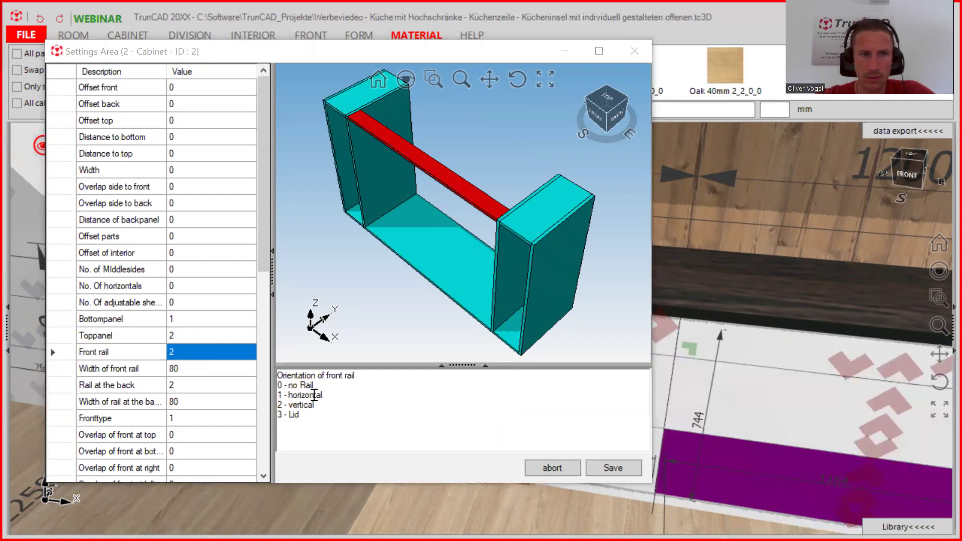
left_click(186, 370)
type("50")
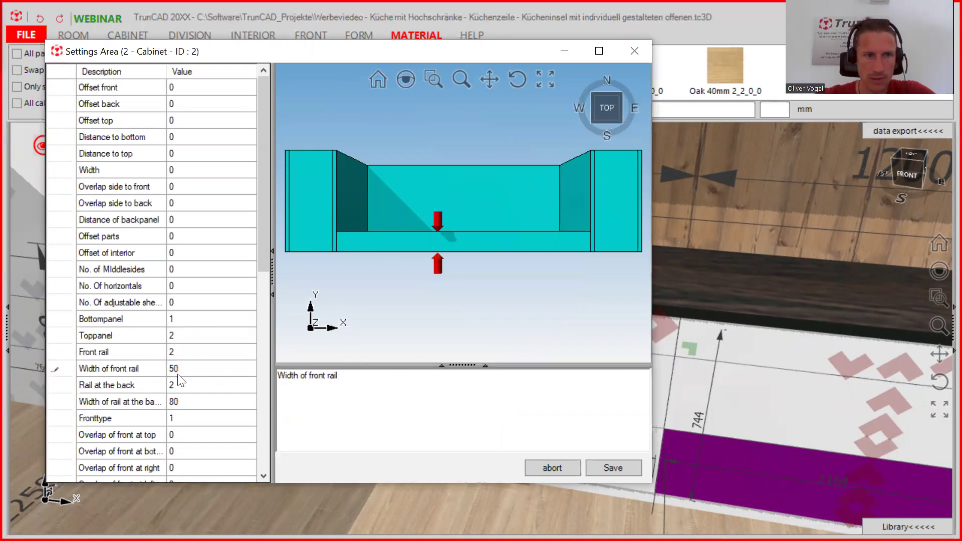
- Set the front rail's orientation to 1 (horizontal) and save the middle base cabinet's area settings
left_click(180, 351)
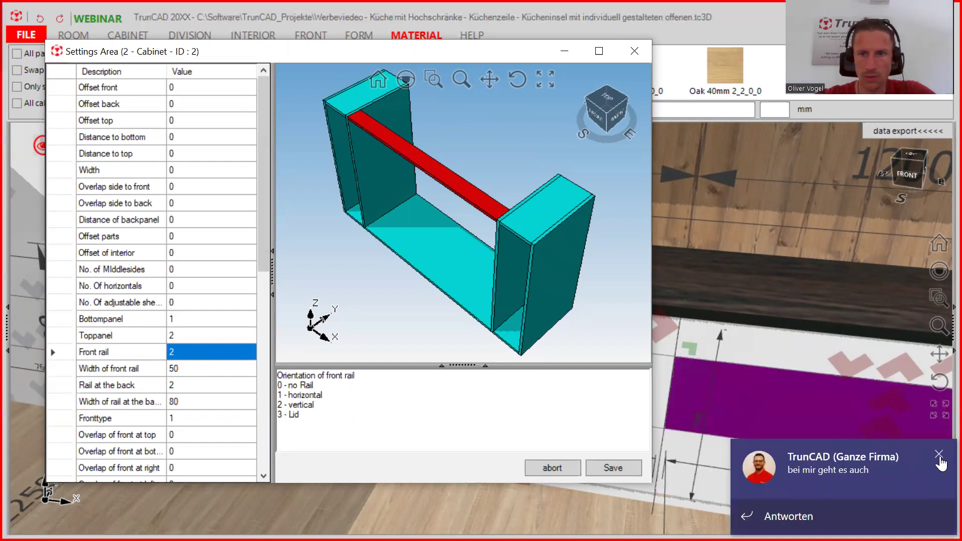
left_click(939, 455)
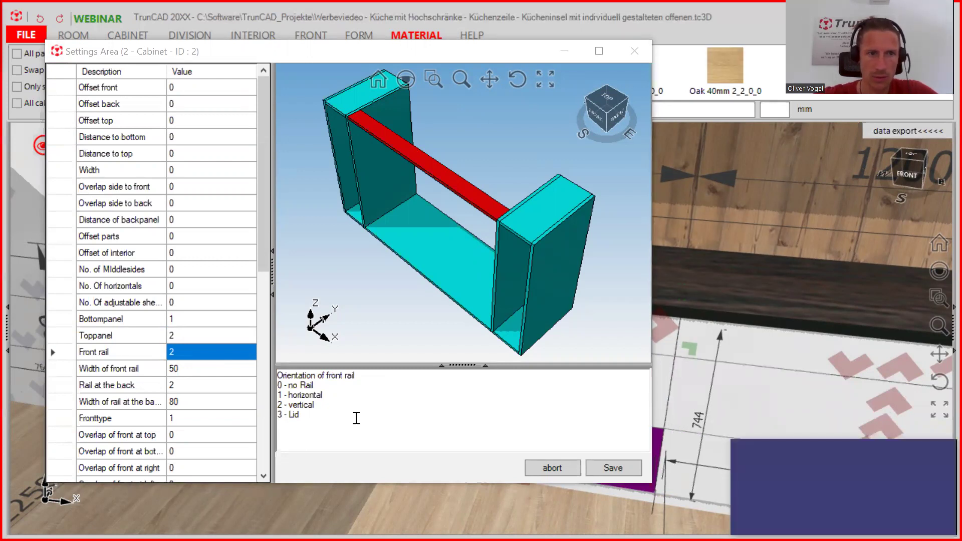
left_click(184, 353)
type("1")
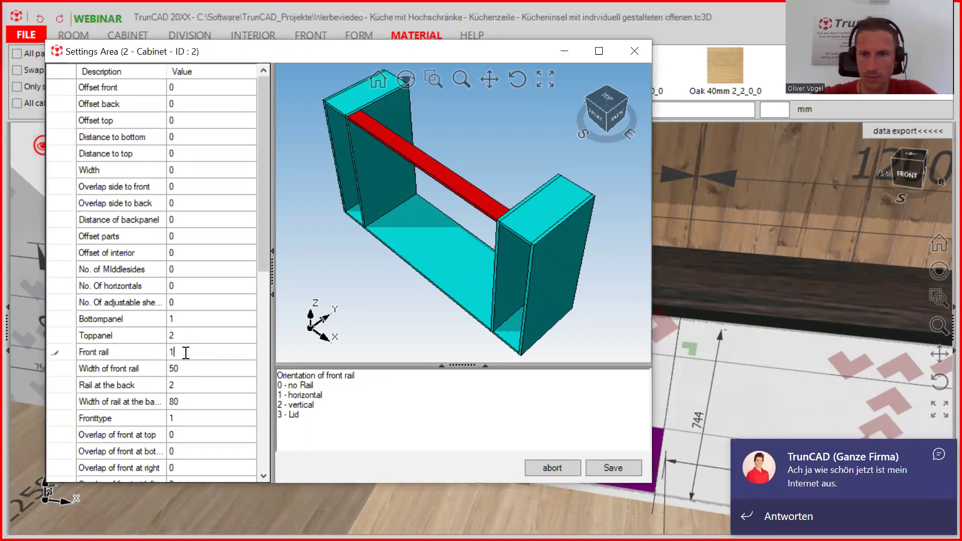
left_click(604, 467)
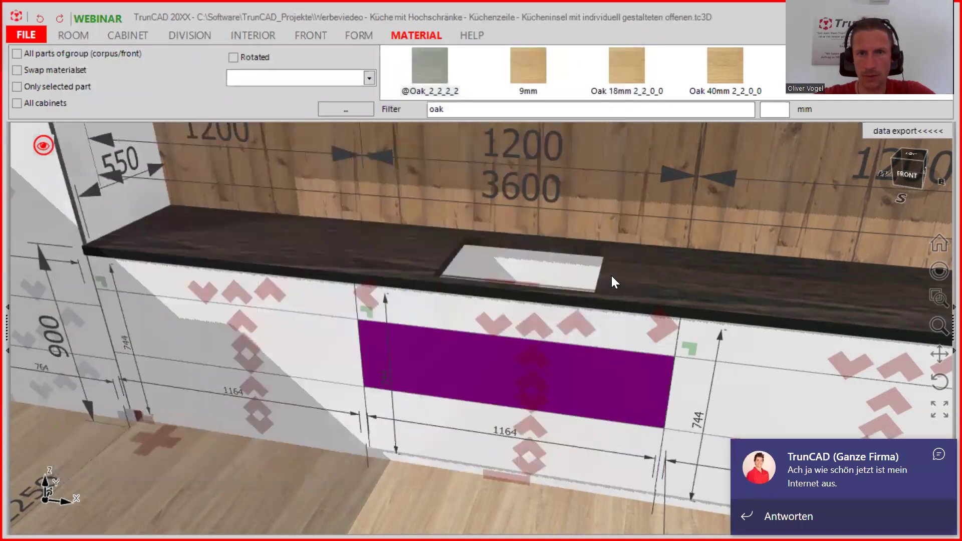
- Inspect the middle base cabinet's interior through the worktop cutout
middle_click_drag(611, 276, 544, 249)
scroll(576, 268, "up", 4)
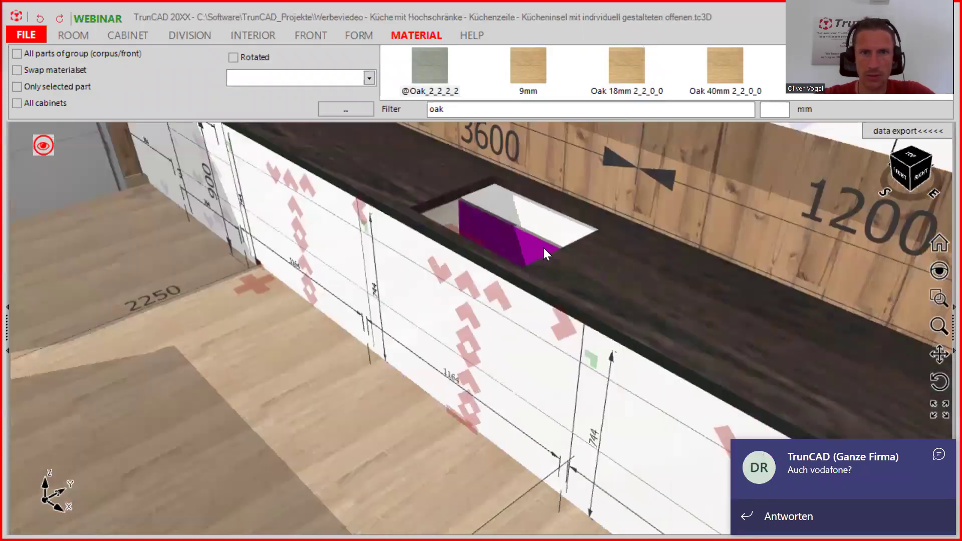
scroll(543, 247, "down", 4)
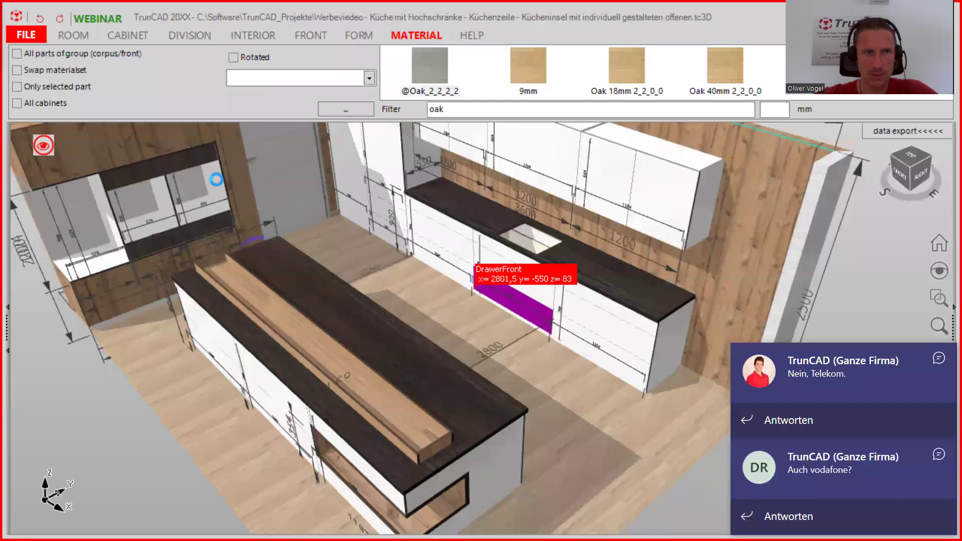
- End the running Microsoft Teams process in the Windows Task Manager and return to TrunCAD
key("ctrl+shift+Escape")
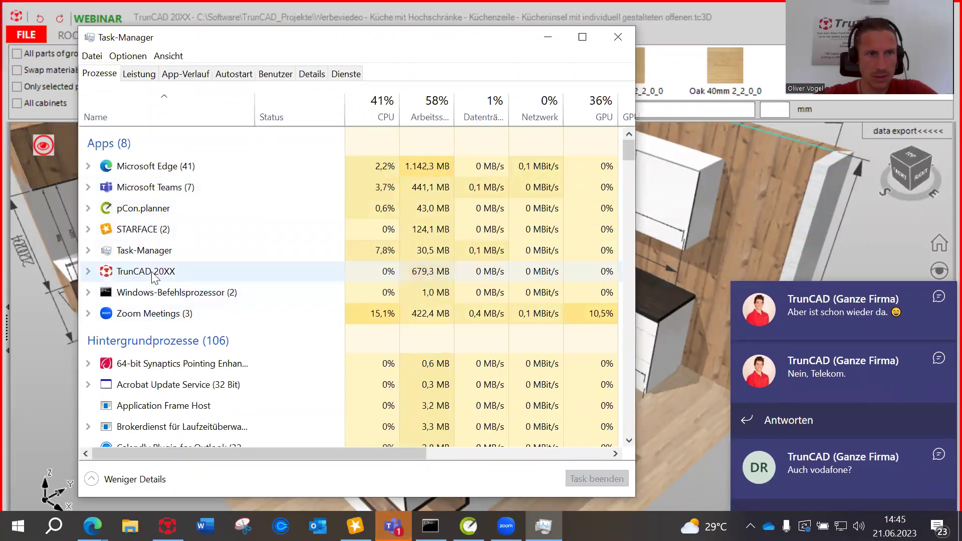
left_click(155, 195)
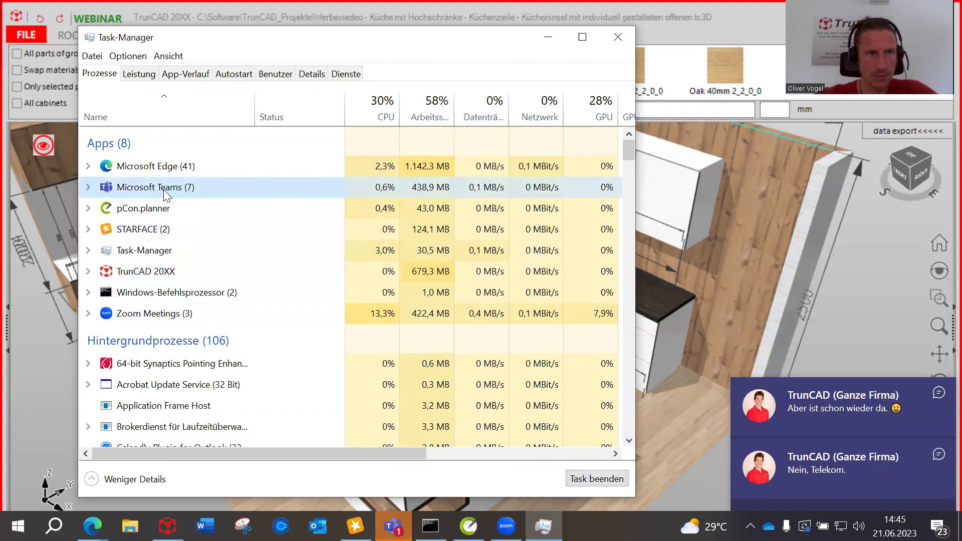
left_click(596, 479)
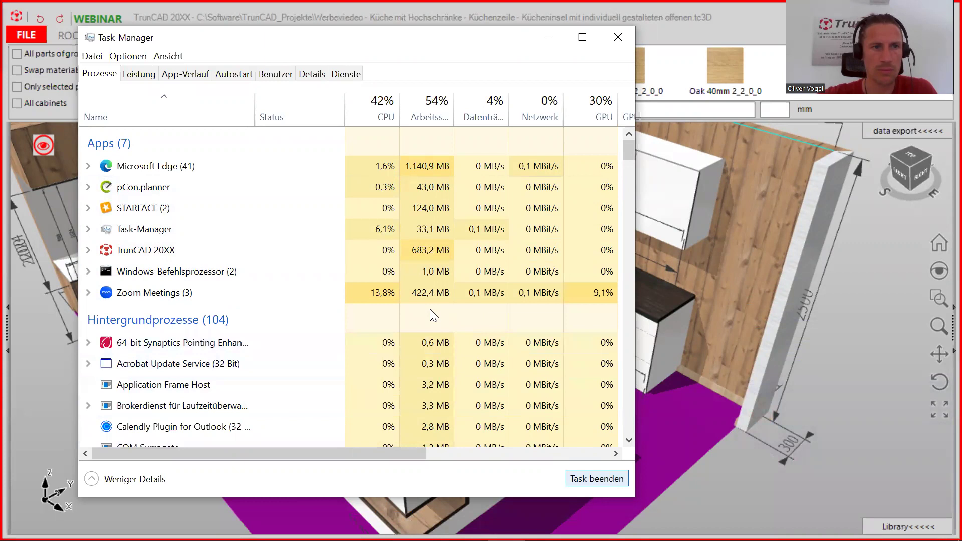
left_click(617, 40)
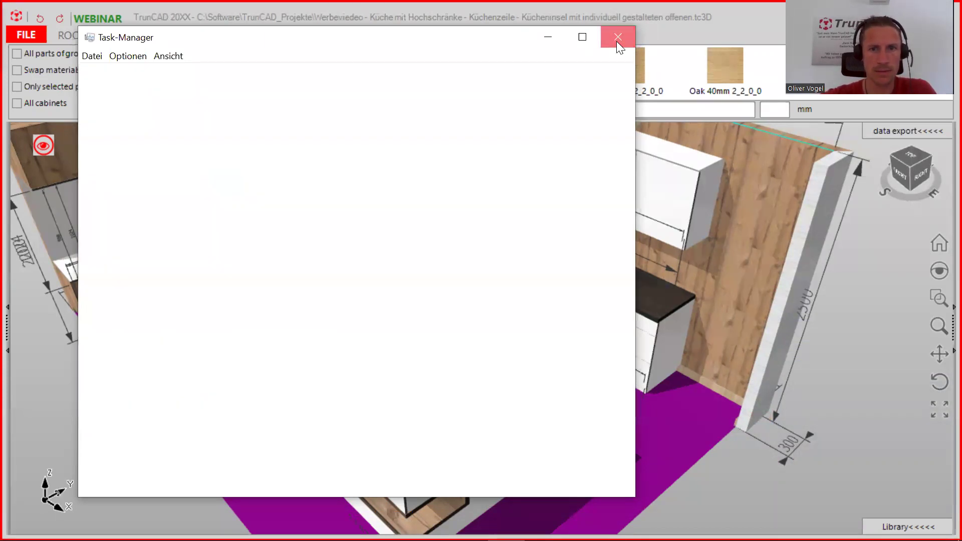
- Examine the rectangular worktop opening with the cabinet interior beneath it, as well as the overall kitchen layout
scroll(530, 221, "up", 5)
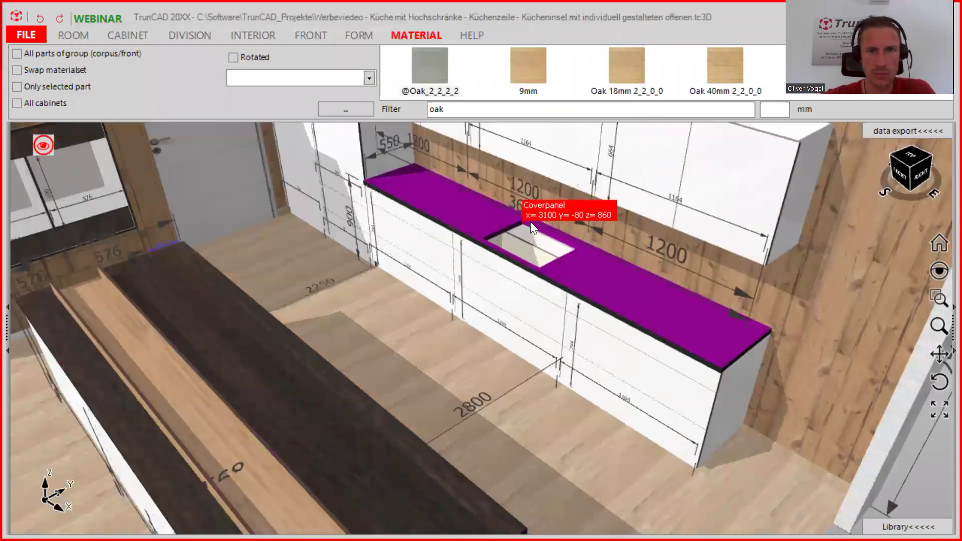
middle_click_drag(561, 309, 537, 287)
scroll(539, 276, "up", 1)
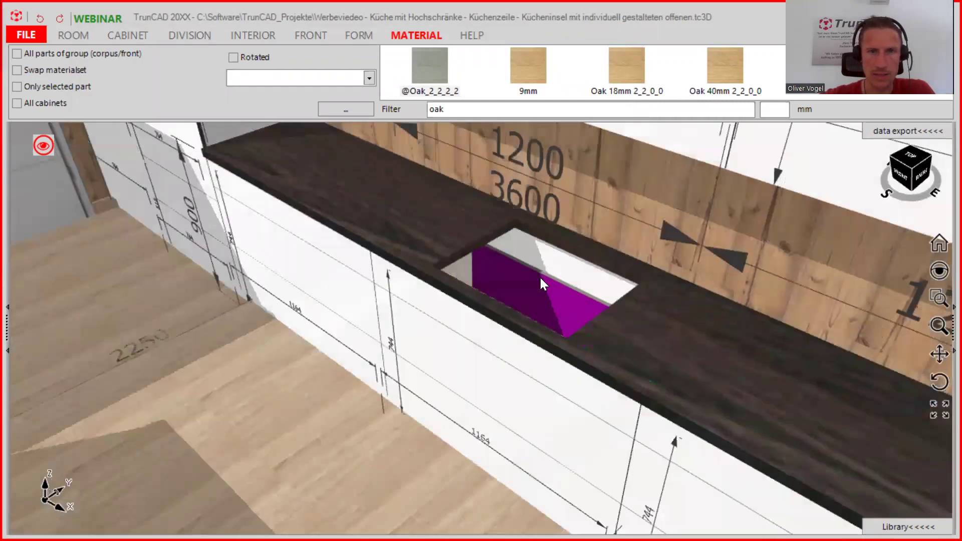
scroll(540, 280, "up", 3)
scroll(541, 279, "down", 6)
middle_click_drag(534, 311, 538, 281)
scroll(540, 286, "down", 3)
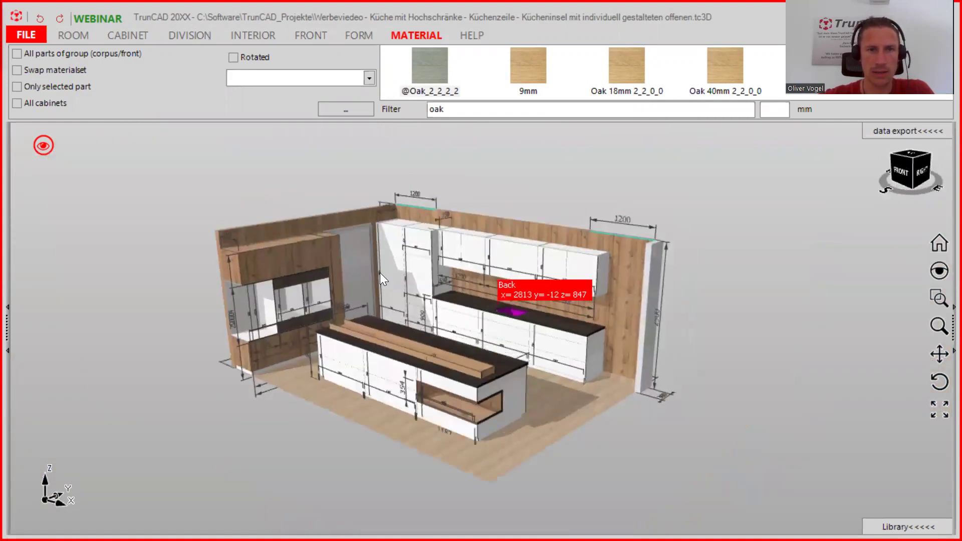
- Cycle the display modes back to the complete kitchen with its room and hide all dimensions
left_click(48, 151)
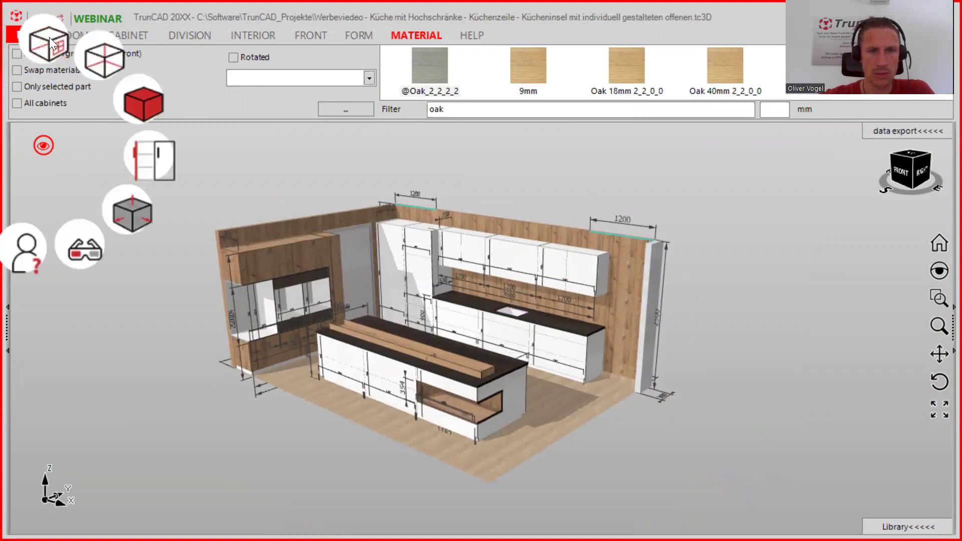
left_click(49, 37)
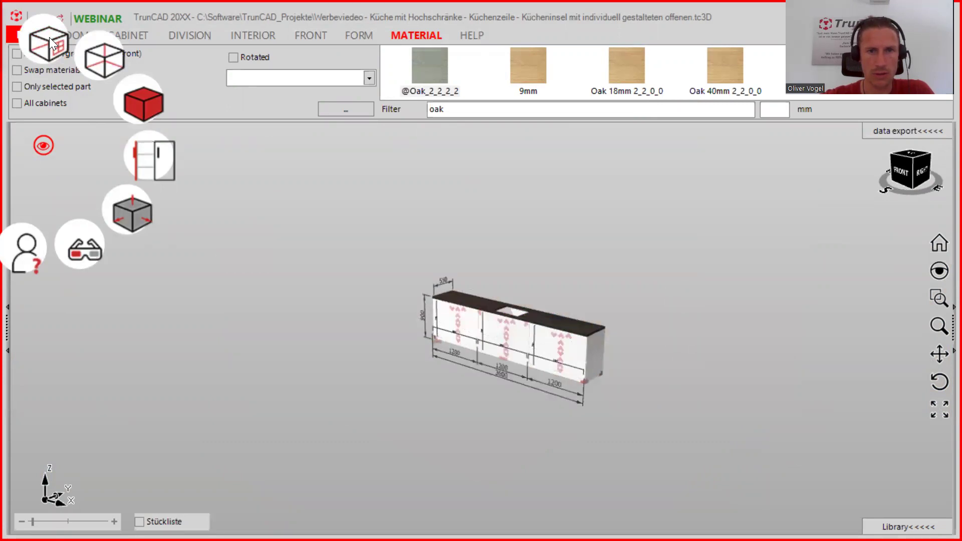
left_click(49, 38)
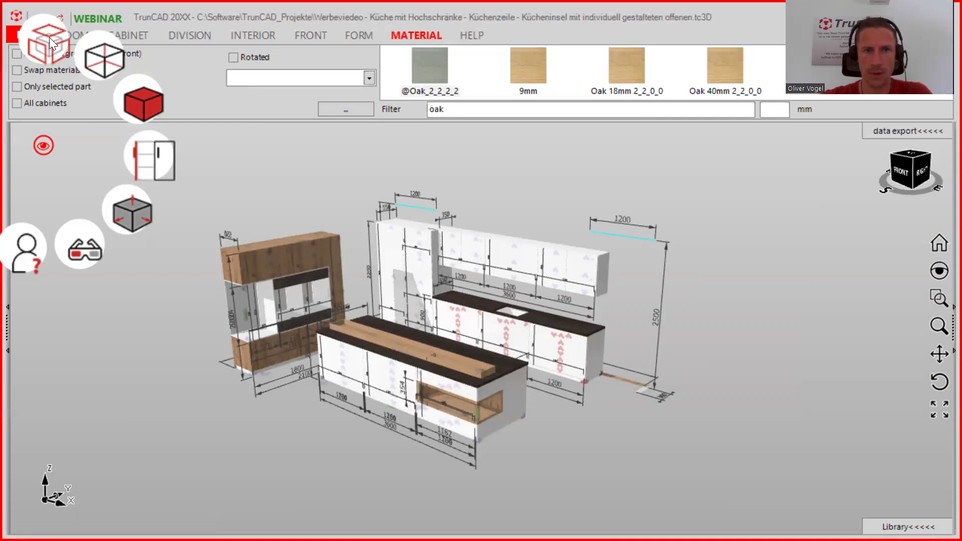
left_click(49, 37)
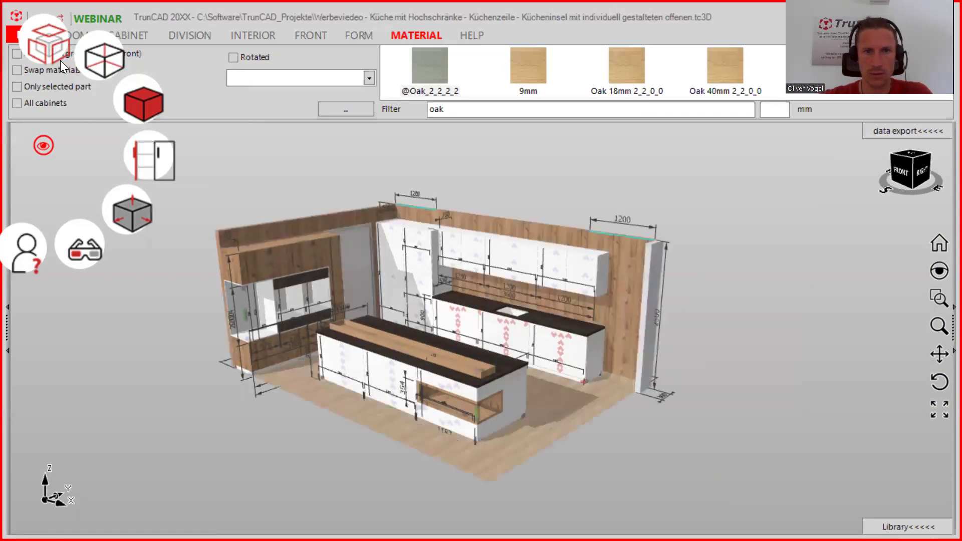
left_click(144, 210)
left_click(144, 210)
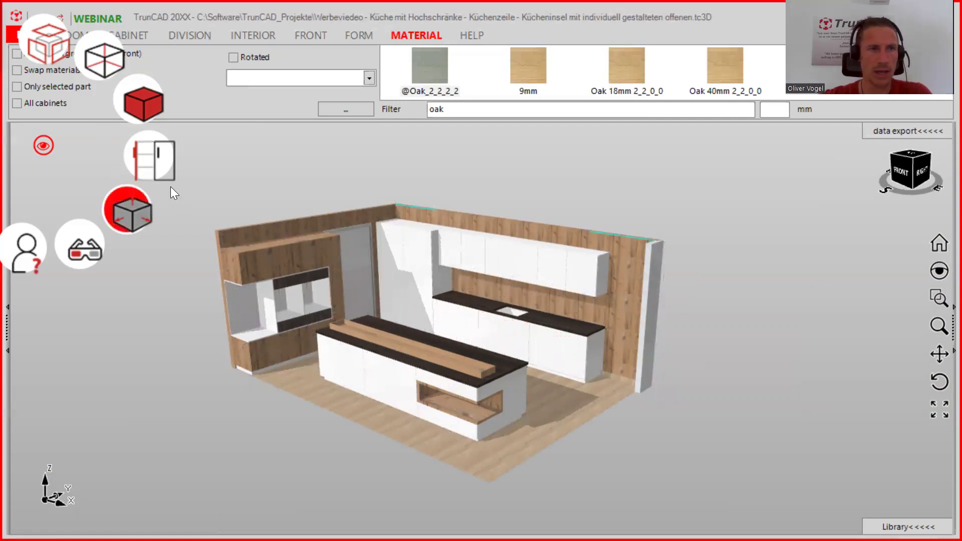
- Review the room's width, height and depth settings along with its wall, floor and ceiling visibility options
left_click(80, 36)
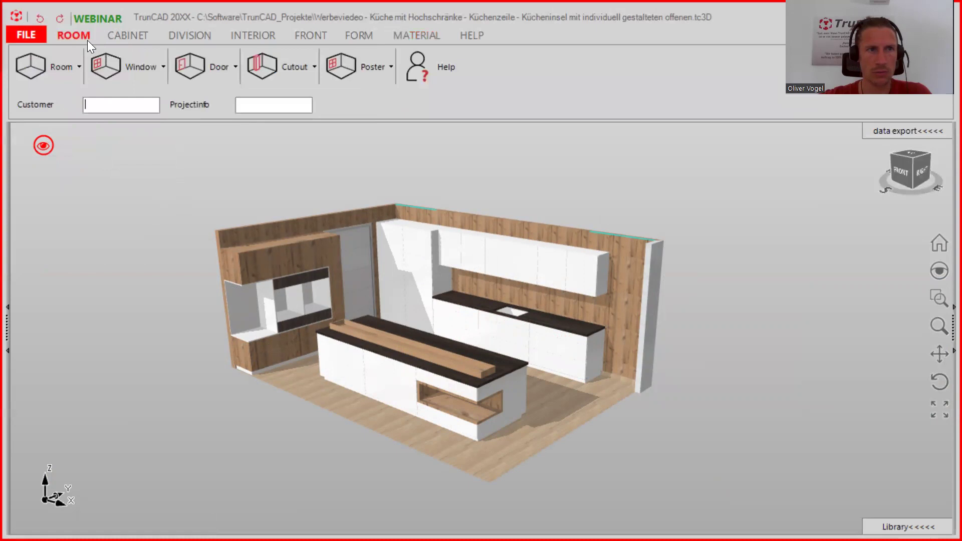
left_click(60, 75)
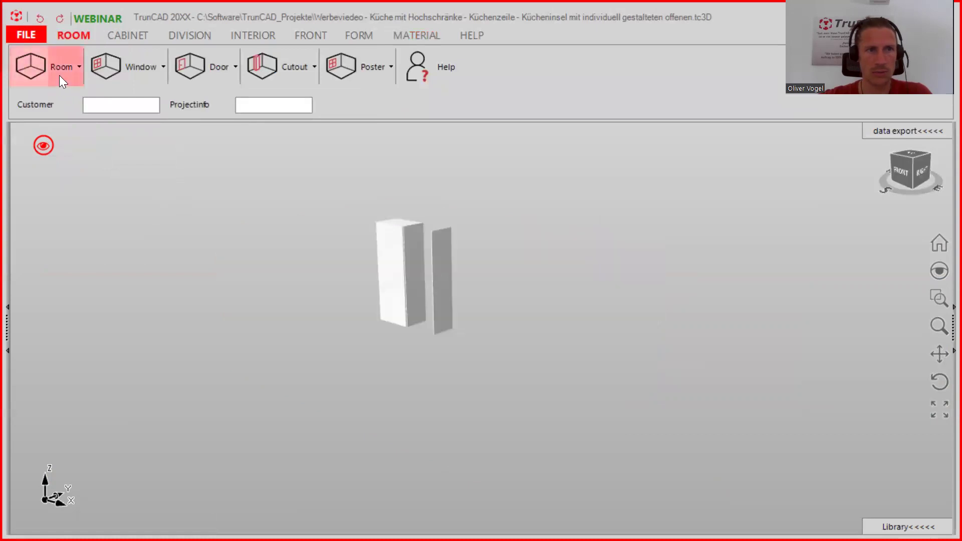
left_click(58, 73)
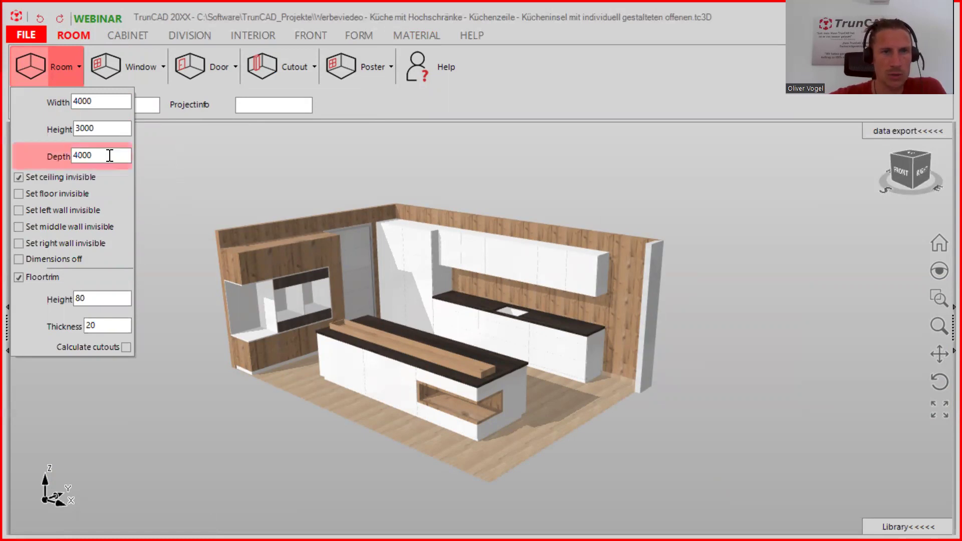
left_click(535, 83)
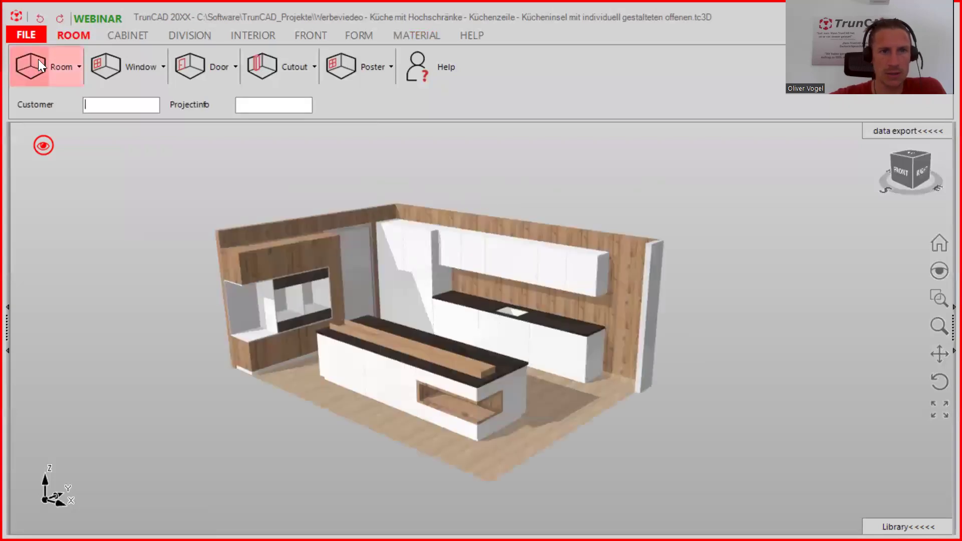
- Export the kitchen in 3D to pcon-planner as an OBJ file named "Rendering-Webinar-modern kitchen with island"
left_click(29, 31)
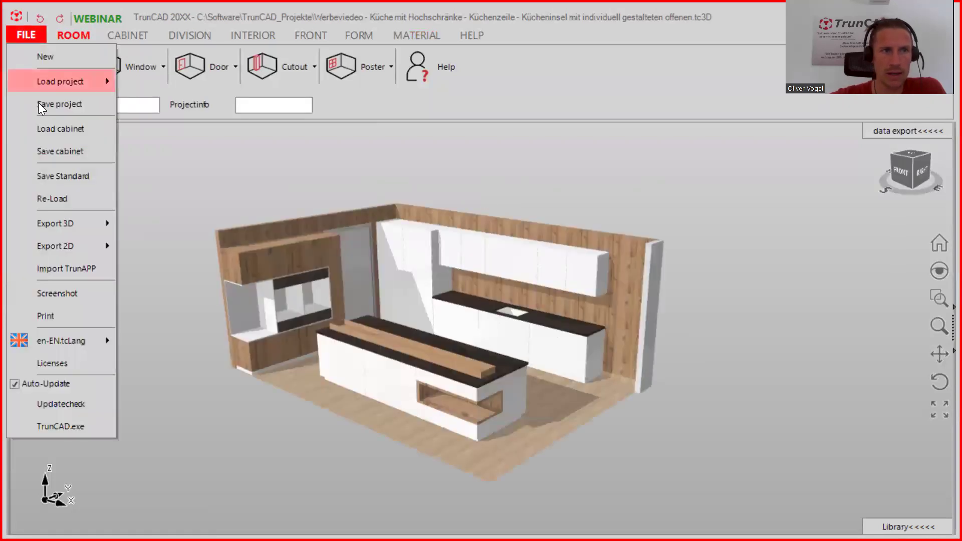
mouse_move(50, 221)
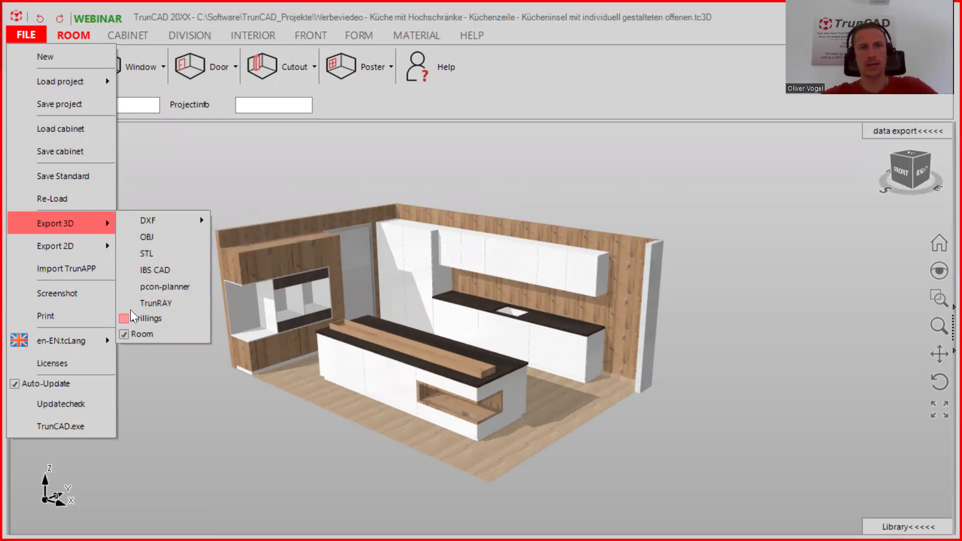
left_click(145, 289)
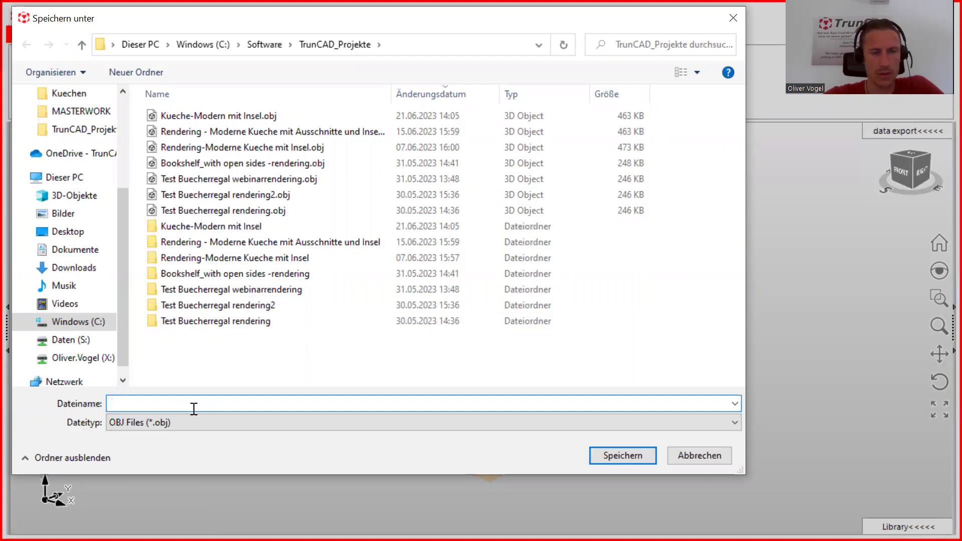
type("Rendering-")
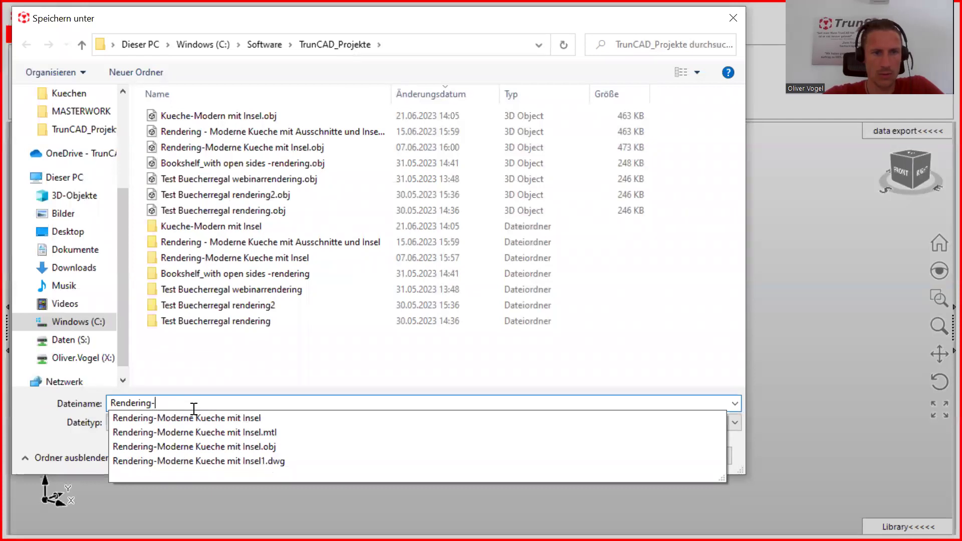
type("Webin")
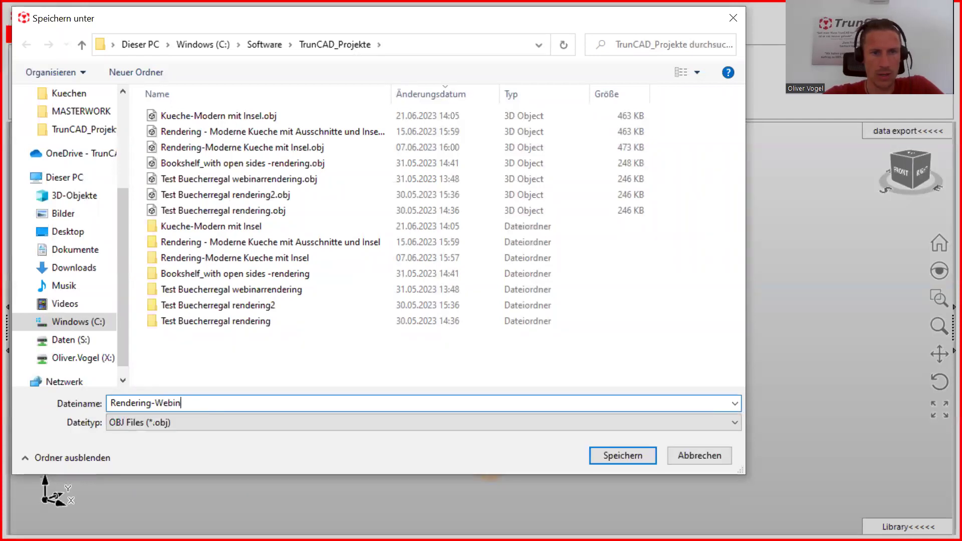
type("ar-")
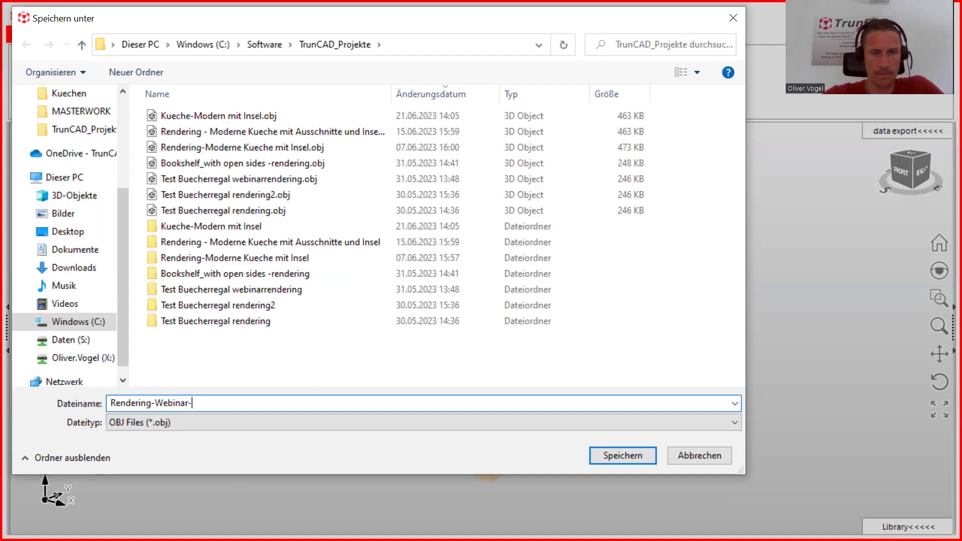
type("mo")
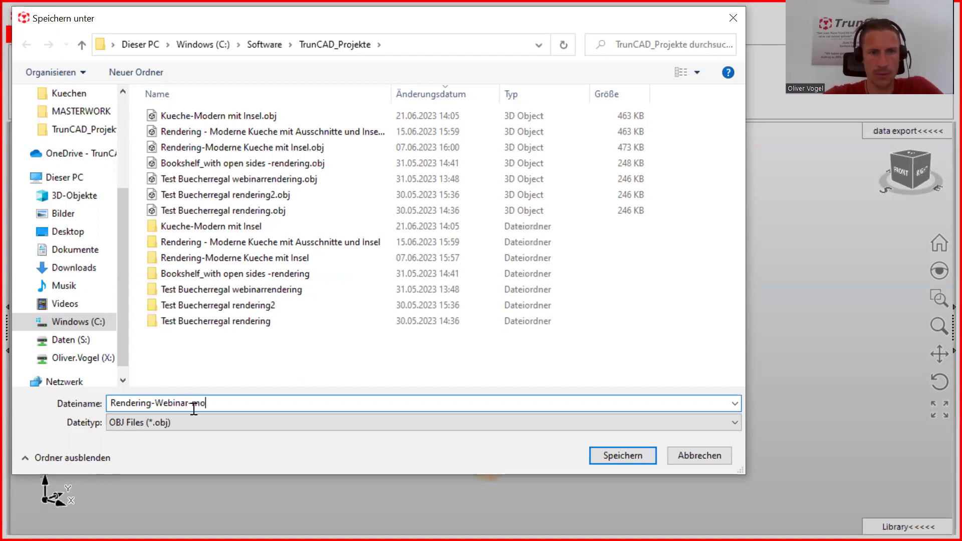
type("dern kitchen with")
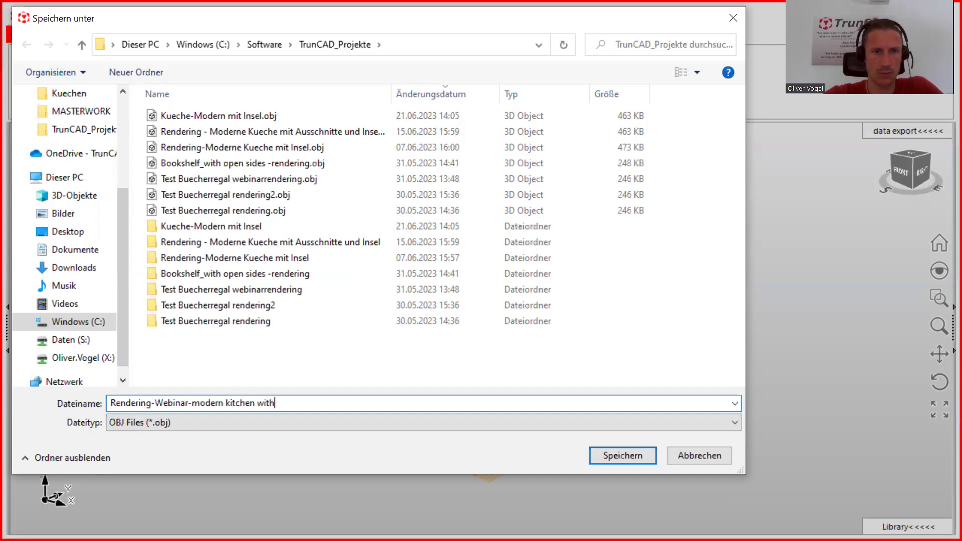
type(" island")
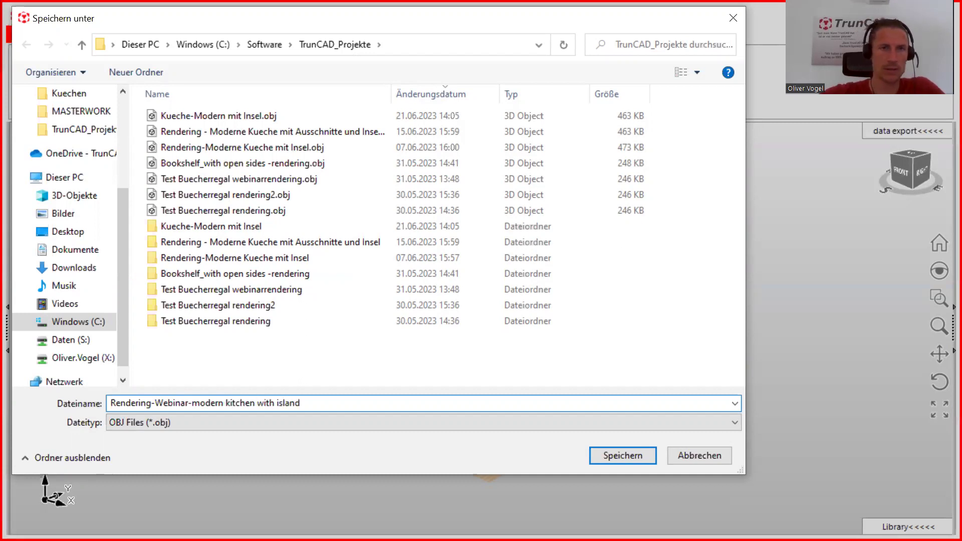
left_click(622, 455)
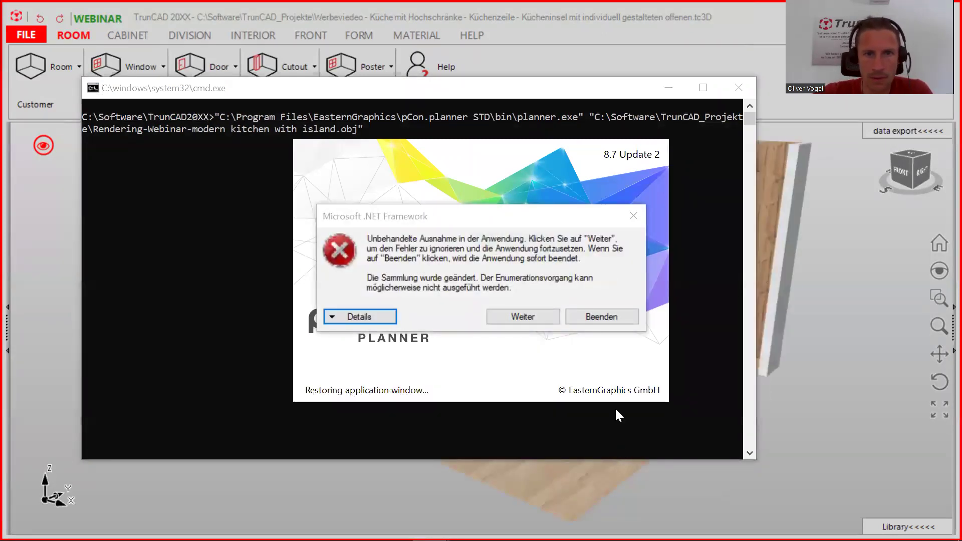
- Continue past the error, postpone the pCon.planner update and import the kitchen geometry with Millimeter as the base unit
left_click(523, 312)
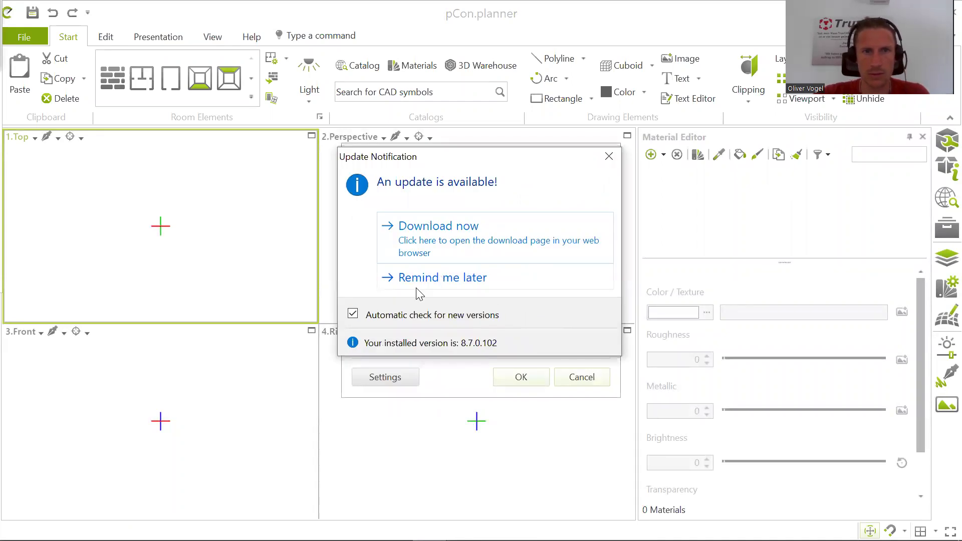
left_click(439, 280)
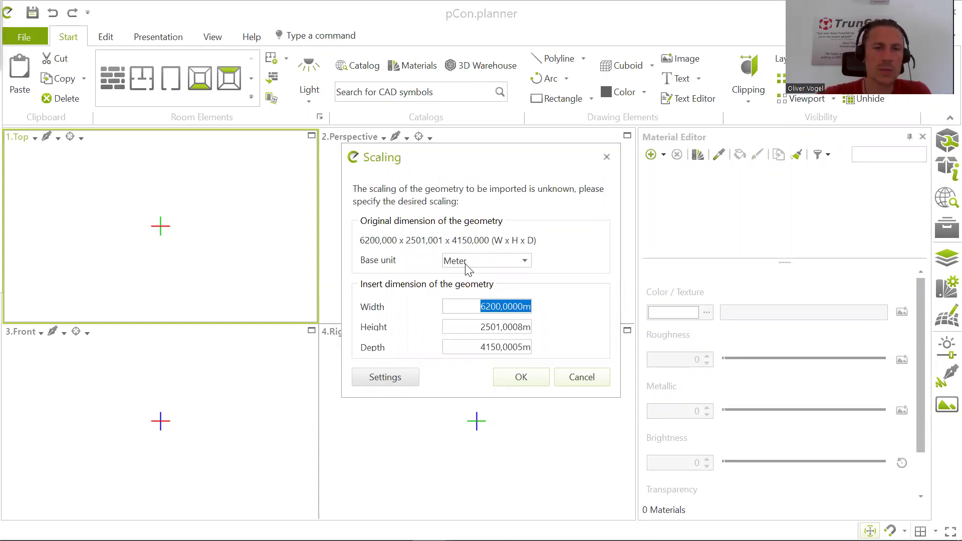
left_click(527, 261)
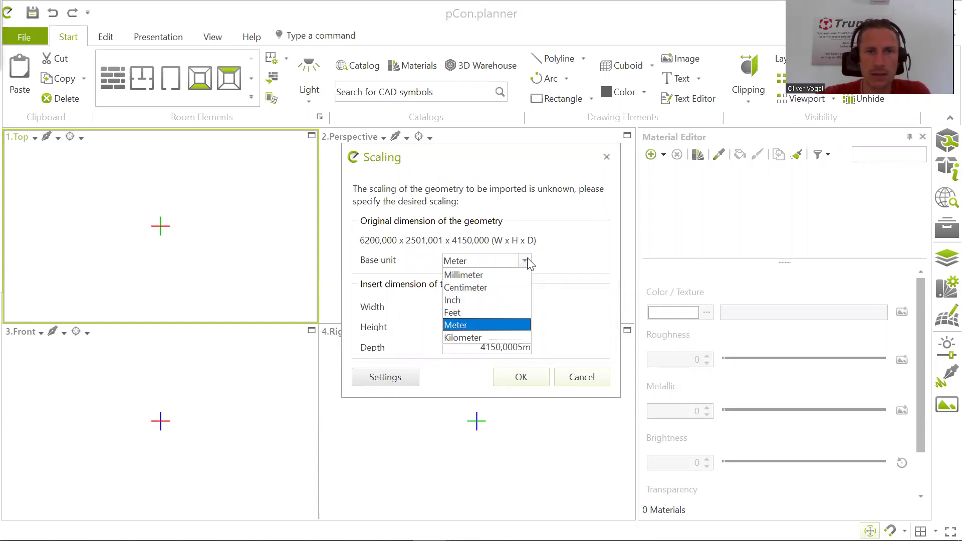
left_click(508, 275)
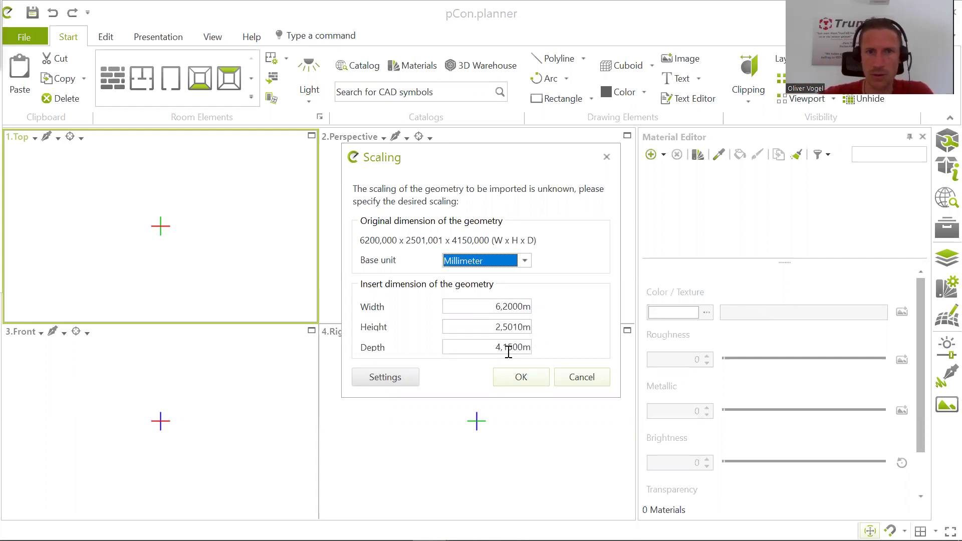
left_click(521, 378)
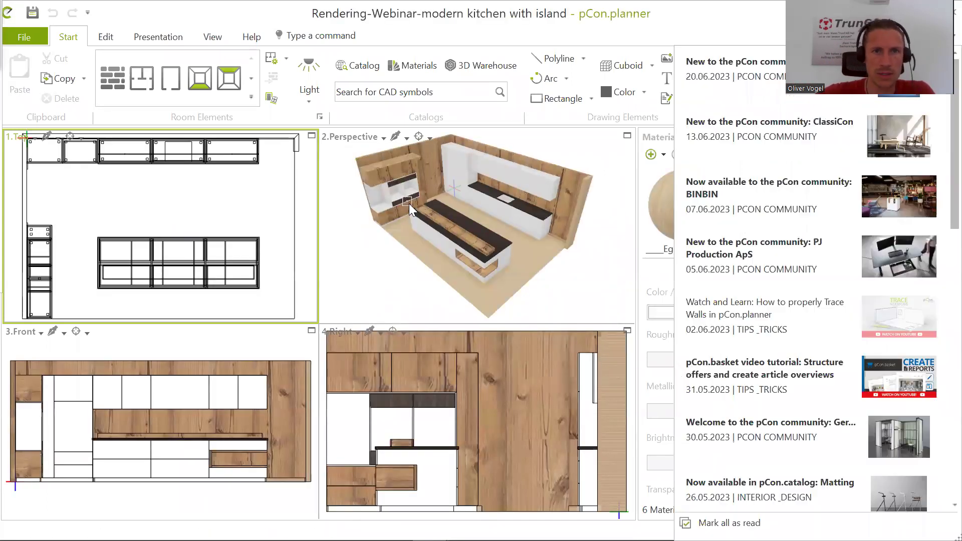
- Examine the whole imported kitchen in the top, front, right and perspective views
scroll(407, 209, "down", 2)
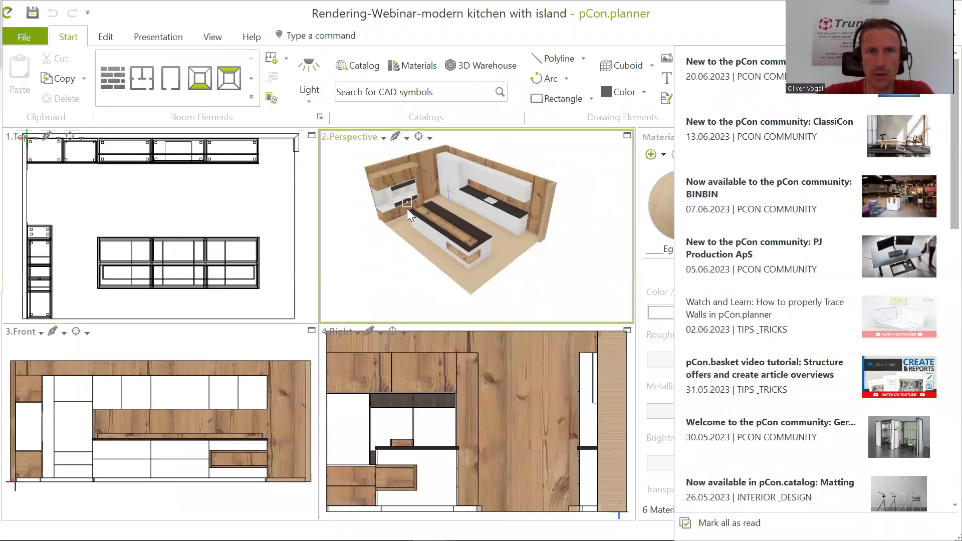
right_click_drag(442, 237, 445, 216)
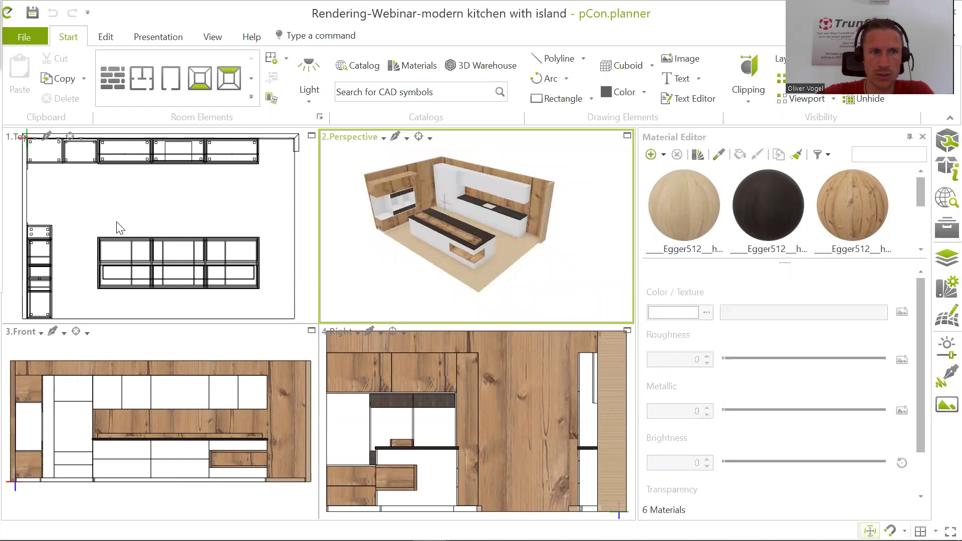
scroll(119, 228, "down", 2)
scroll(164, 400, "down", 1)
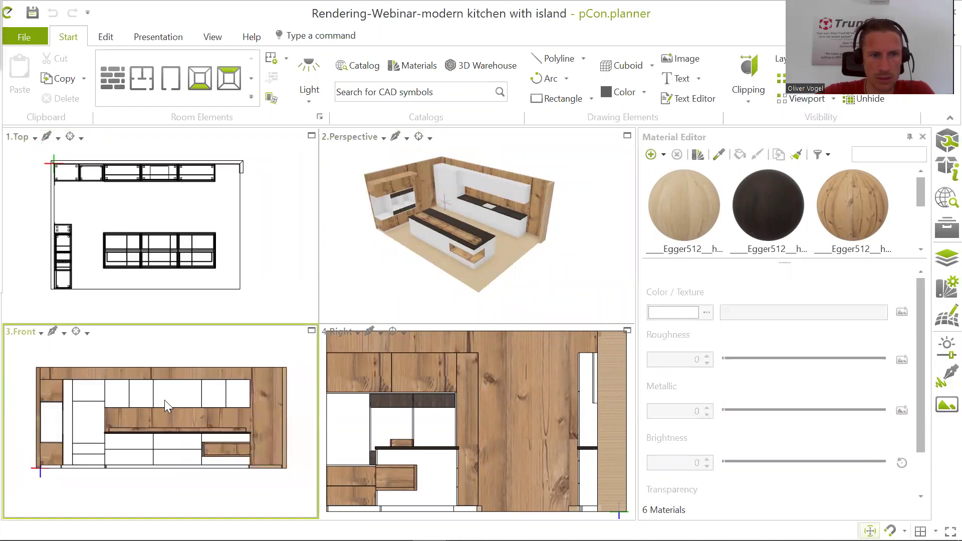
scroll(189, 443, "up", 1)
scroll(191, 443, "down", 1)
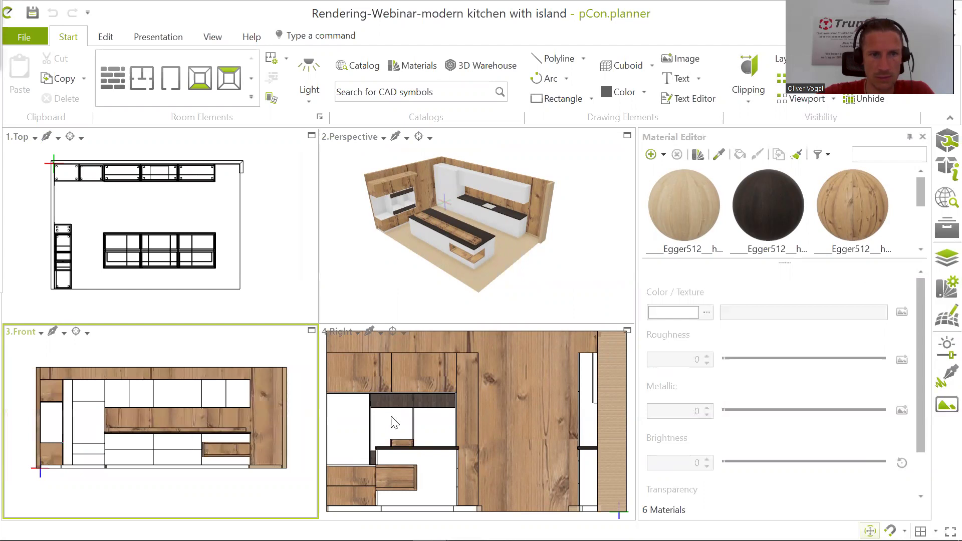
scroll(492, 416, "down", 1)
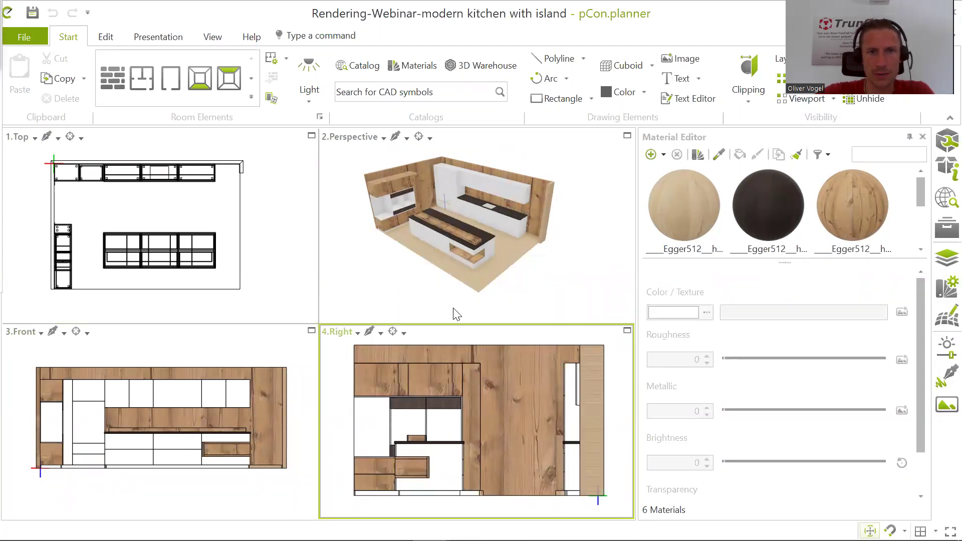
scroll(445, 221, "up", 4)
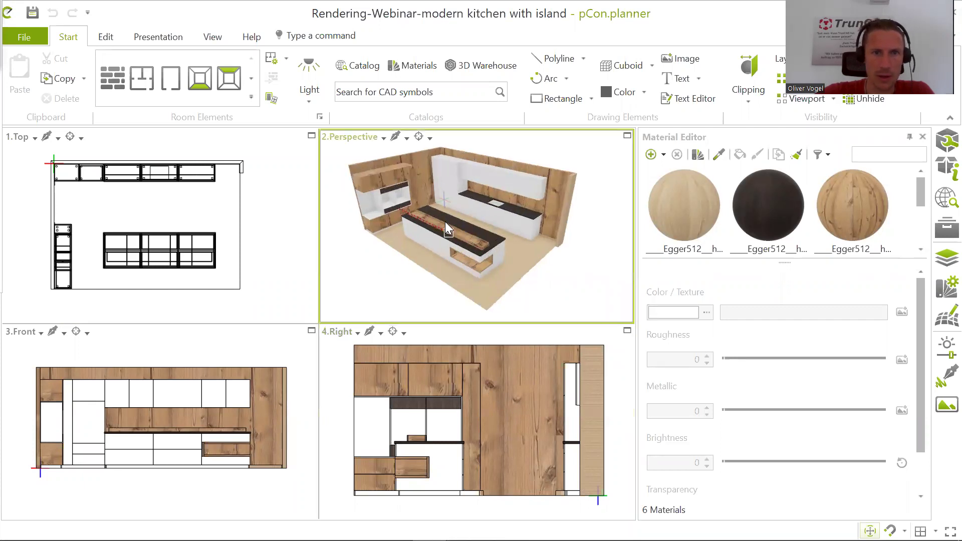
right_click(479, 234)
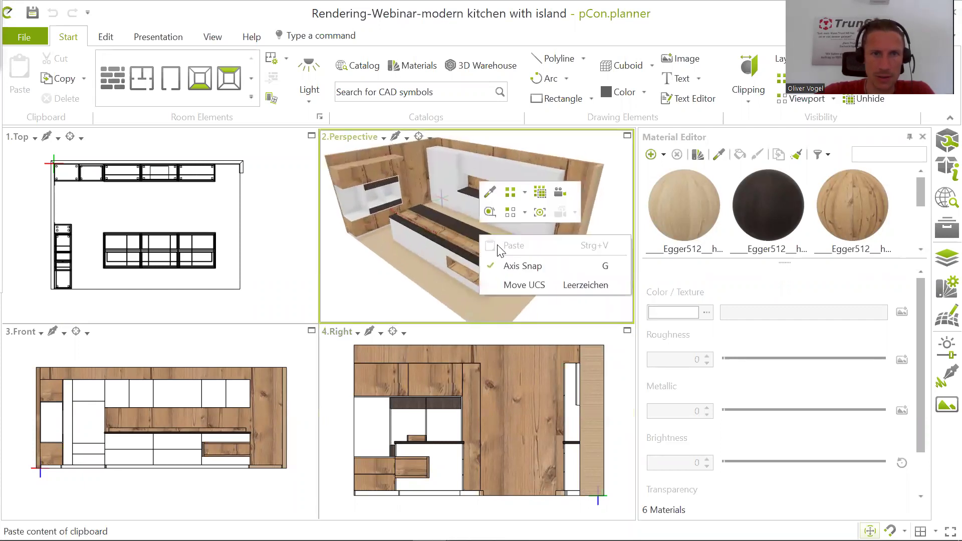
left_click(472, 248)
mouse_move(458, 240)
right_mouse_down()
mouse_move(443, 228)
mouse_move(456, 223)
right_mouse_up()
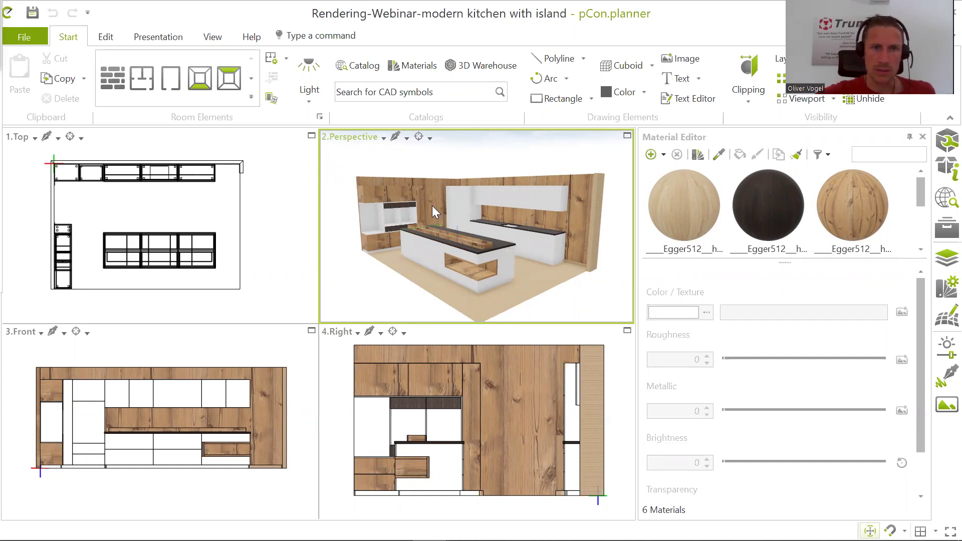
- Inspect the open compartments of the wood-framed cabinet wall beside the island up close
scroll(387, 206, "up", 2)
scroll(386, 207, "up", 3)
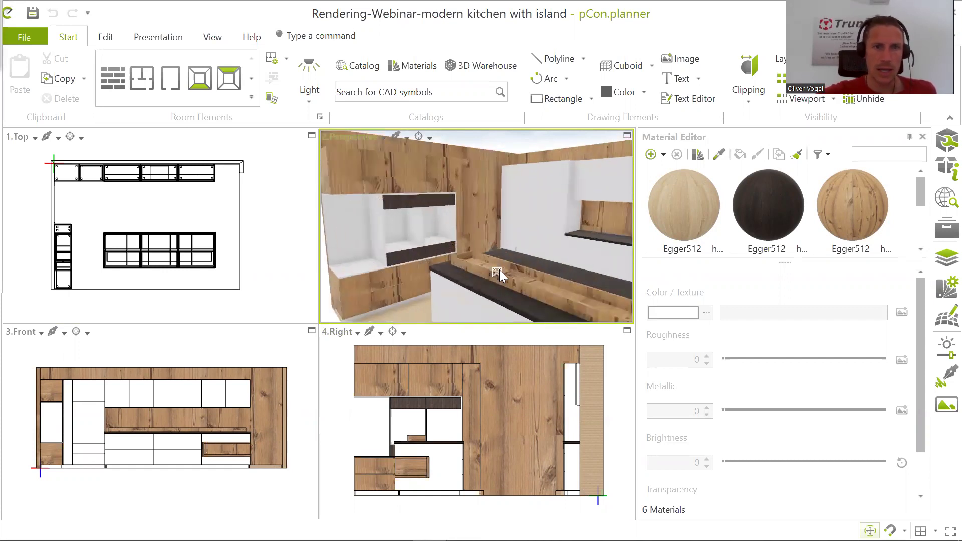
middle_click_drag(486, 230, 463, 233)
scroll(410, 233, "down", 4)
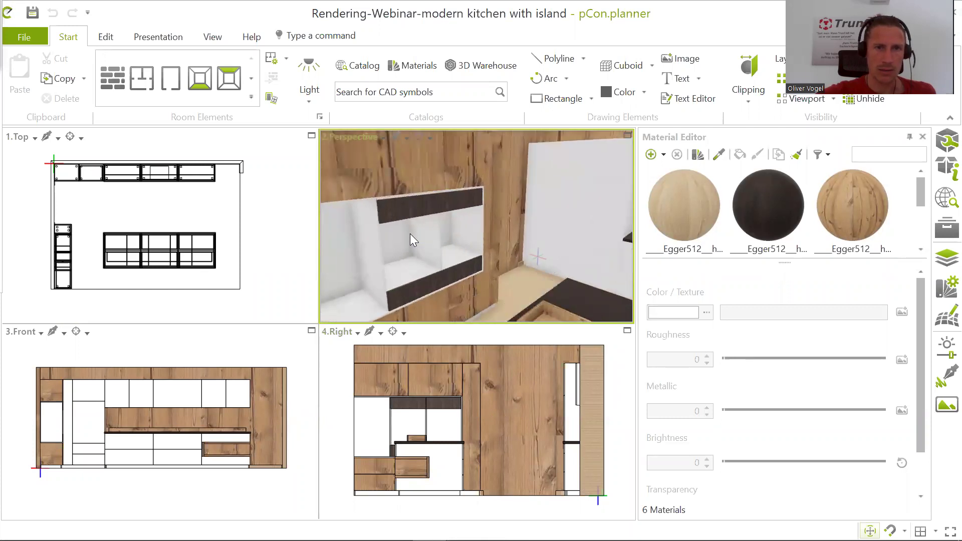
scroll(427, 236, "up", 4)
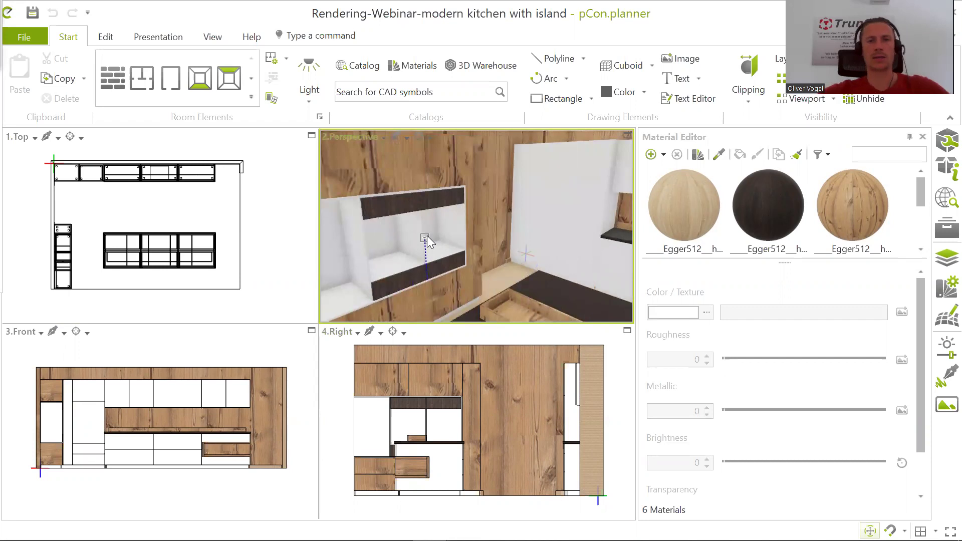
scroll(427, 236, "down", 4)
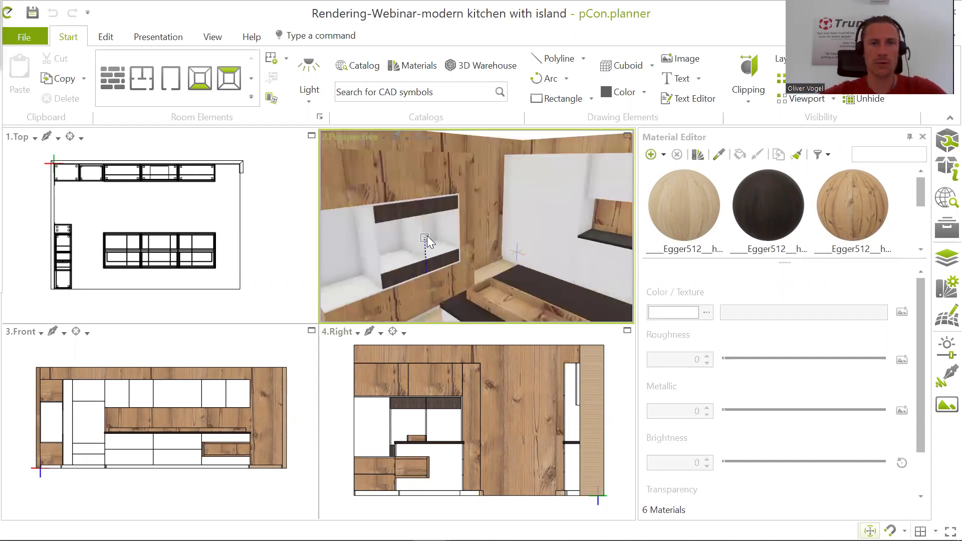
- Open the 3D Warehouse catalog and search it for "oven wallmount"
left_click(478, 75)
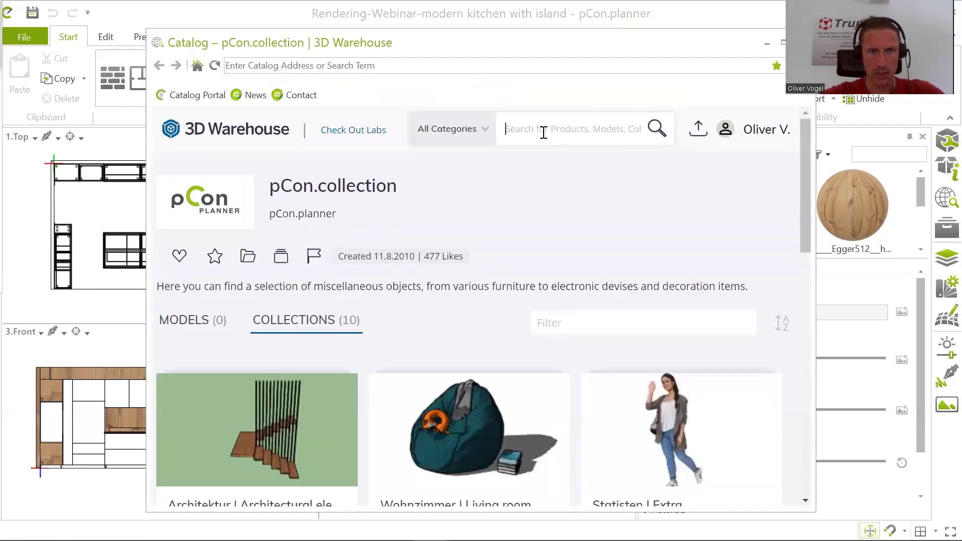
type("oven")
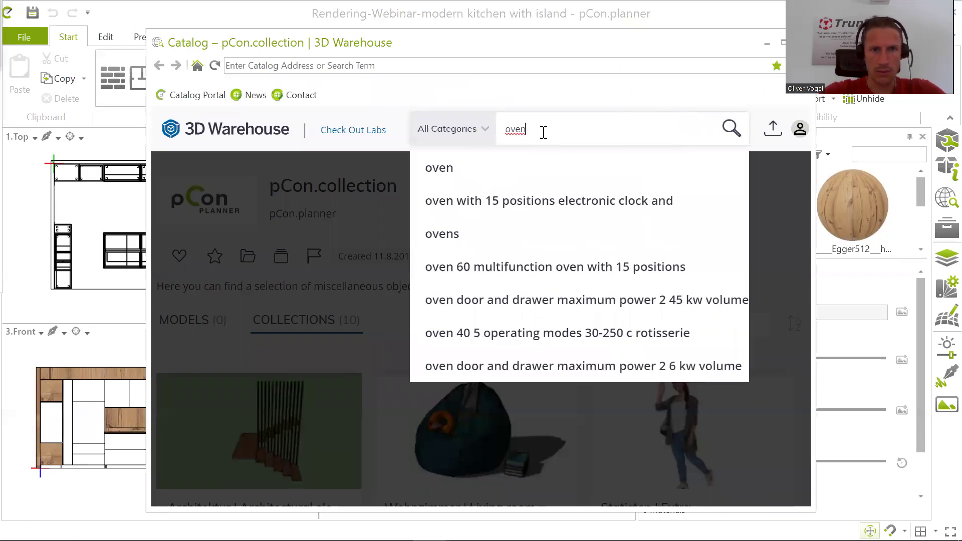
type(" wal")
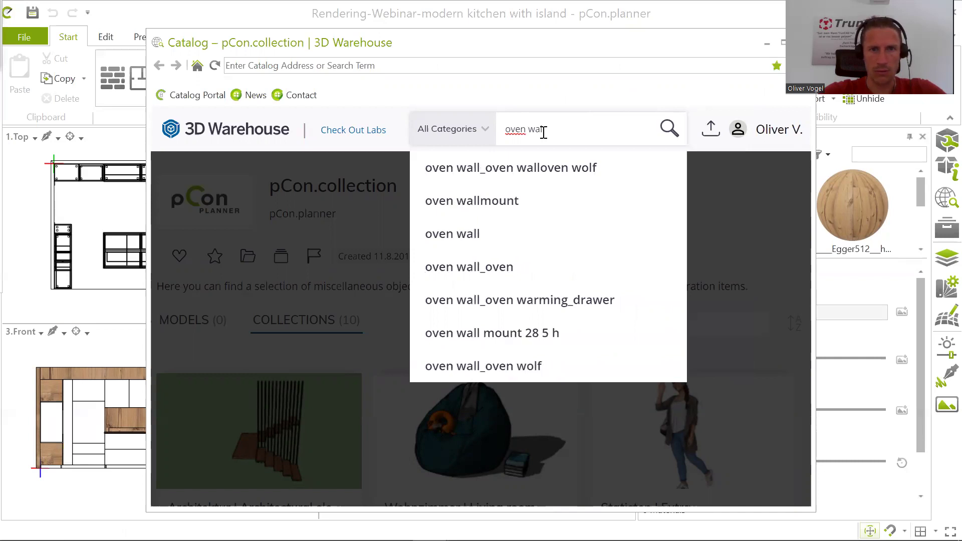
left_click(493, 204)
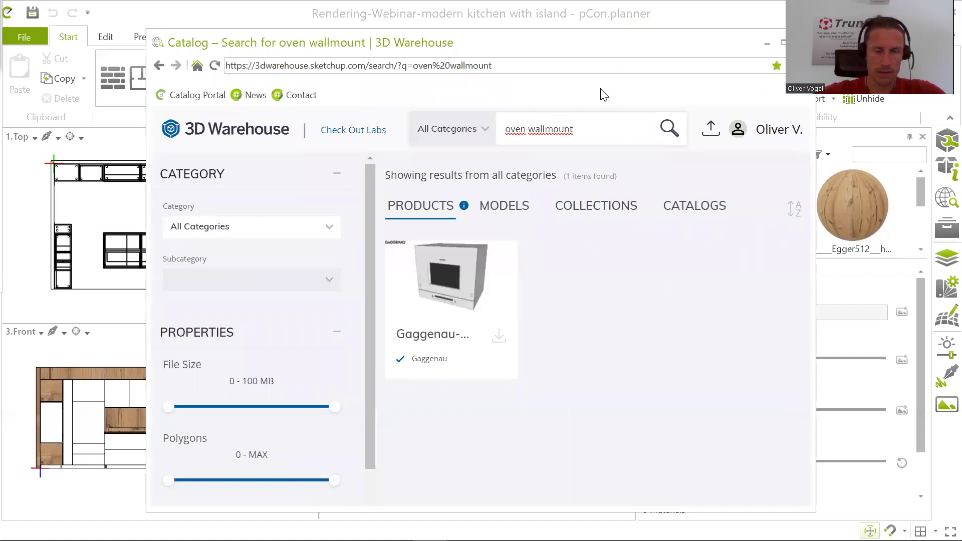
- Change the 3D Warehouse search term to "oven bosch" and run the search
key("BackSpace")
key("BackSpace")
key("BackSpace")
key("BackSpace")
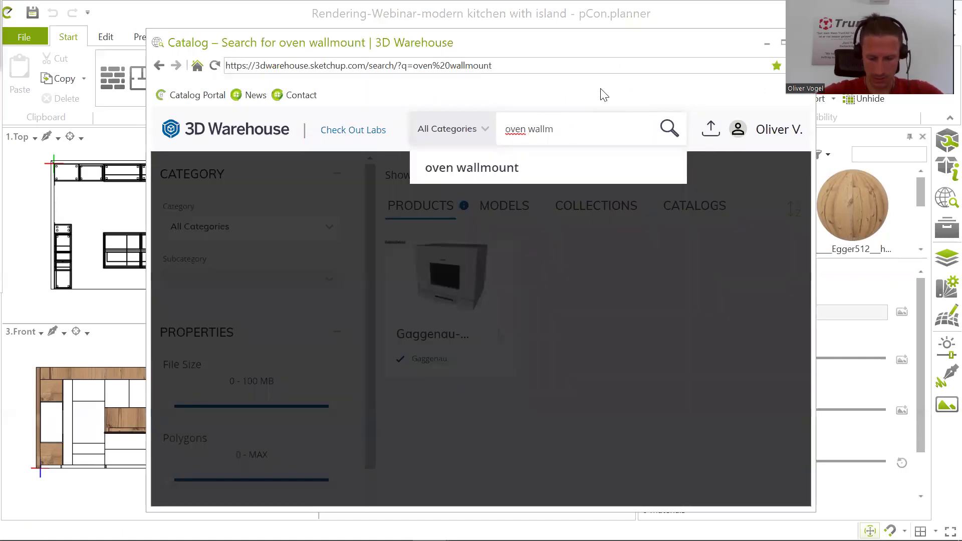
key("BackSpace")
key("BackSpace")
key("BackSpace")
key("BackSpace")
key("BackSpace")
type("bosch")
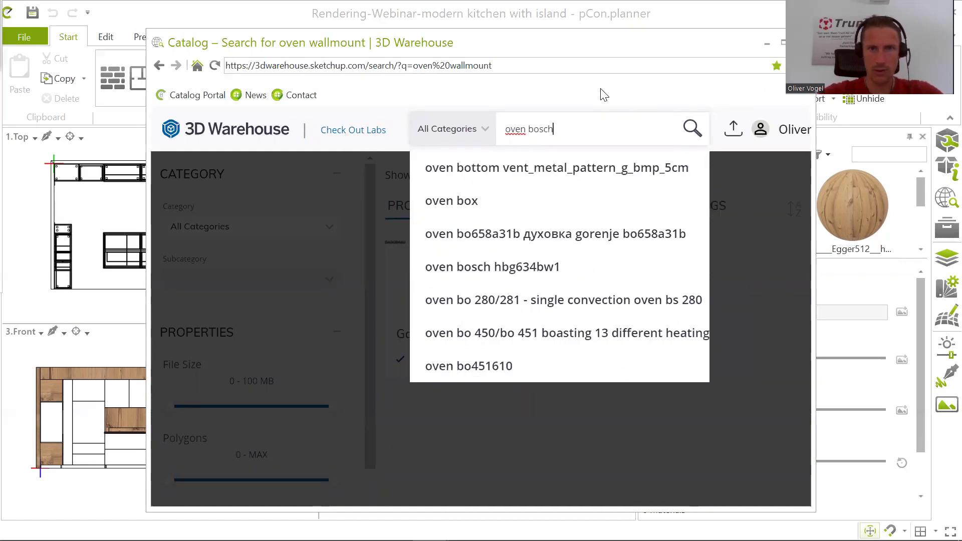
key("Return")
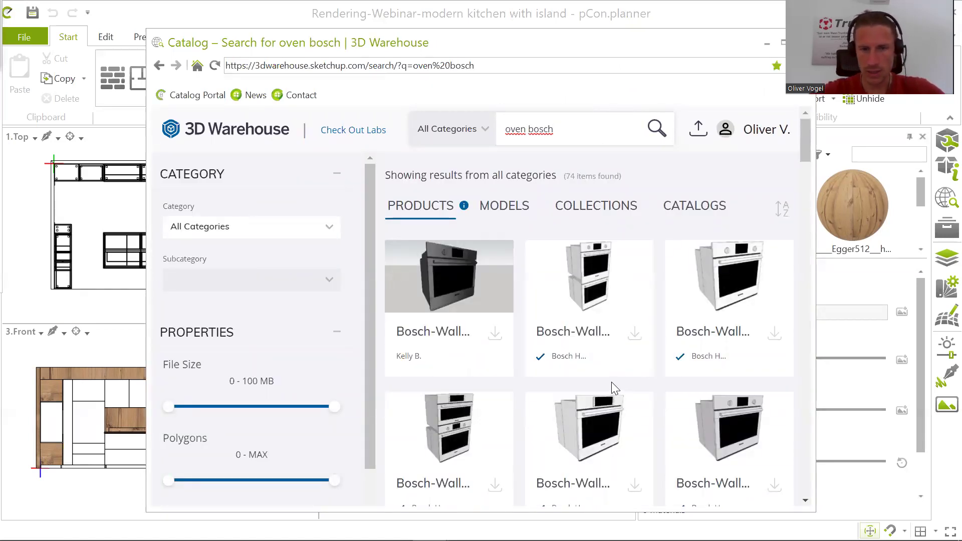
- Browse the Bosch oven results for a single wall oven that suits the kitchen
scroll(615, 328, "down", 1)
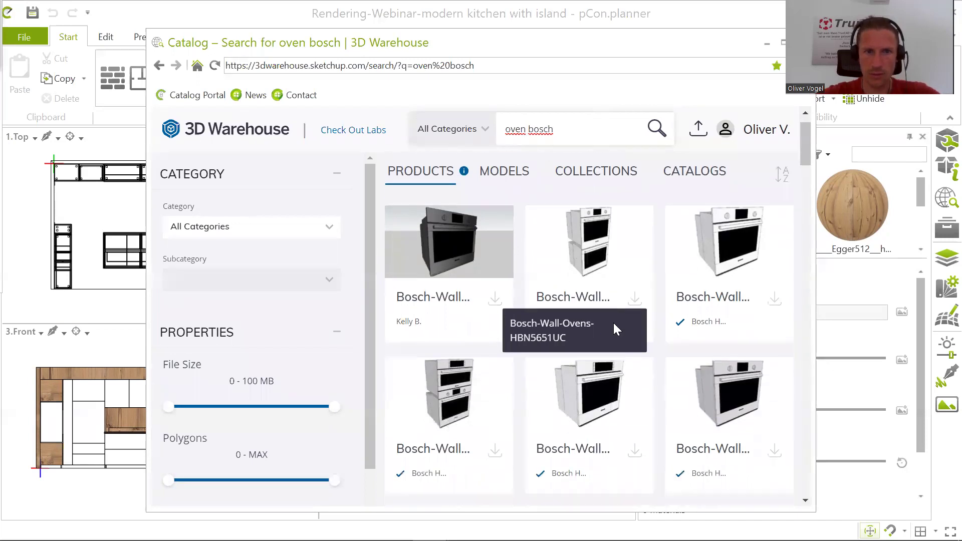
scroll(616, 328, "down", 3)
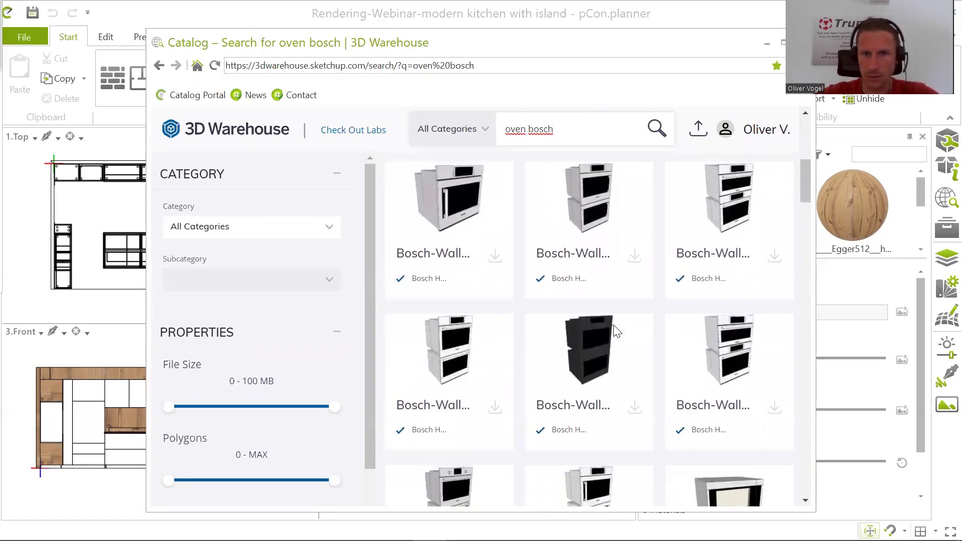
scroll(616, 331, "down", 5)
scroll(615, 331, "down", 1)
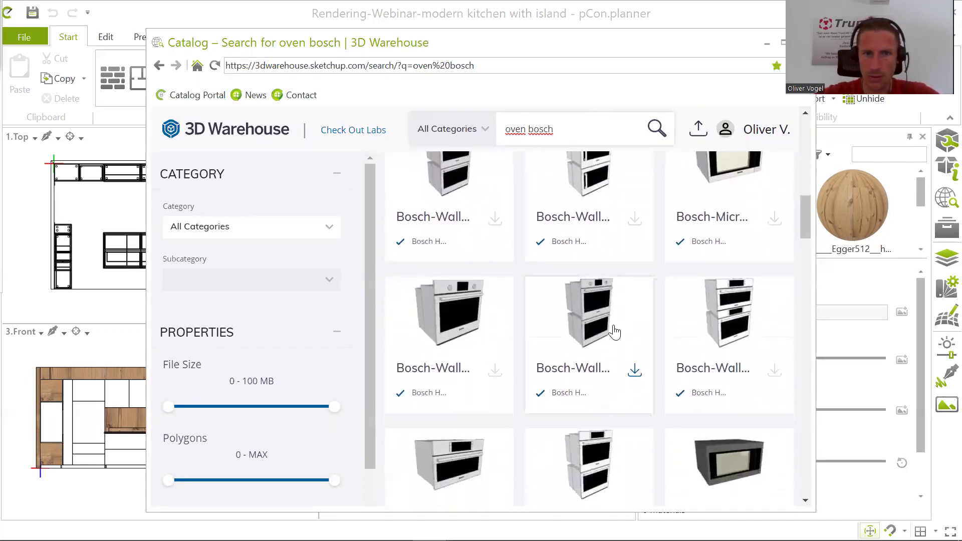
scroll(616, 330, "down", 3)
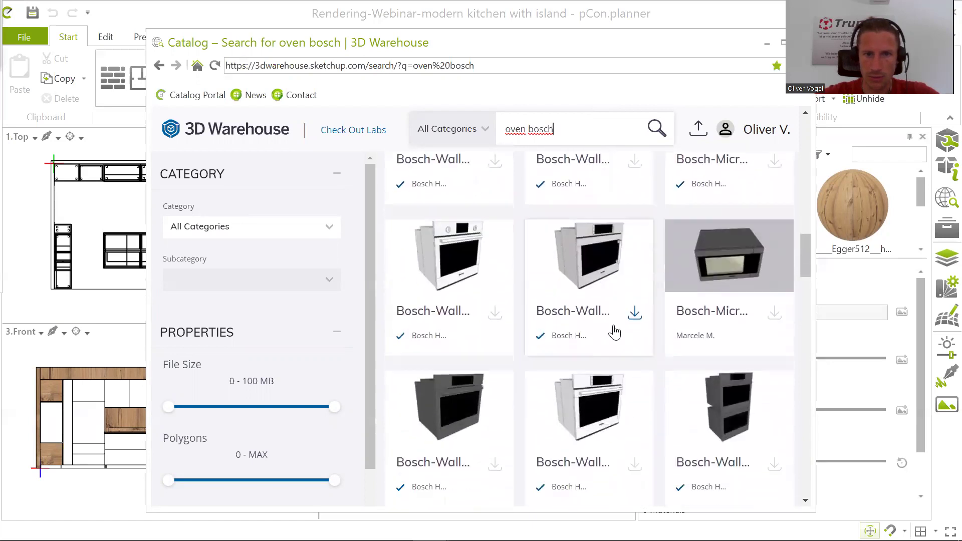
scroll(616, 330, "up", 10)
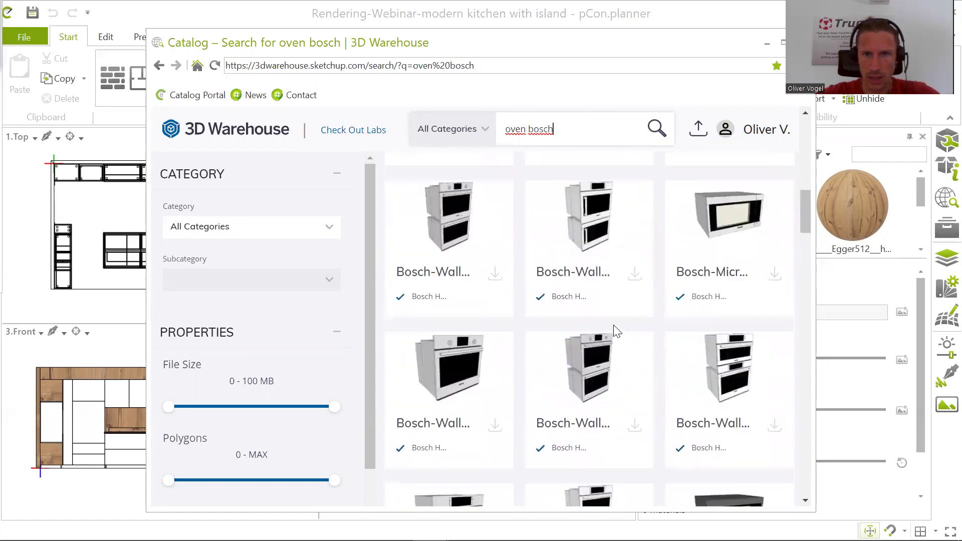
scroll(617, 330, "up", 1)
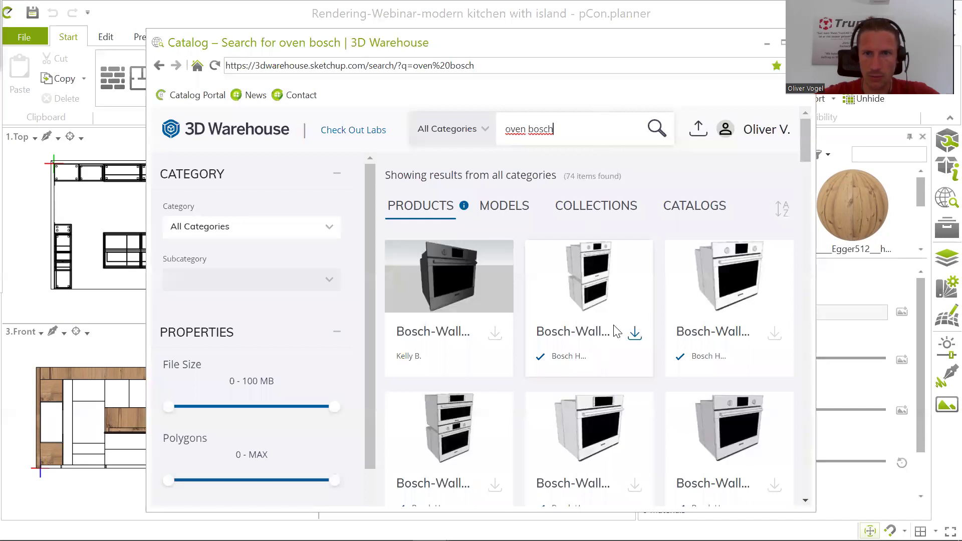
scroll(614, 326, "down", 6)
scroll(614, 326, "up", 5)
scroll(614, 326, "up", 2)
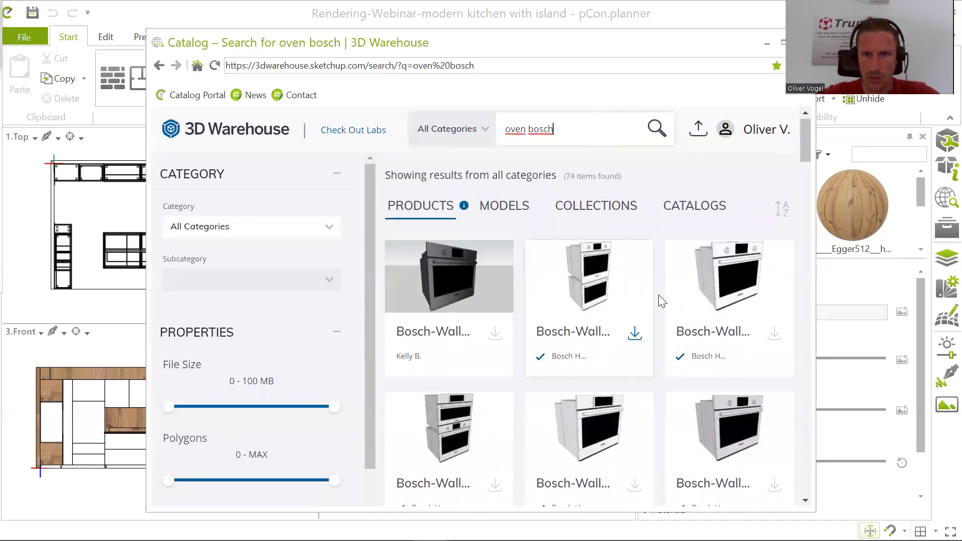
- Download Bosch-Wall-Ovens-HBN5451UC as a SketchUp 2020 Model and import it with Inch as the base unit
left_click(720, 291)
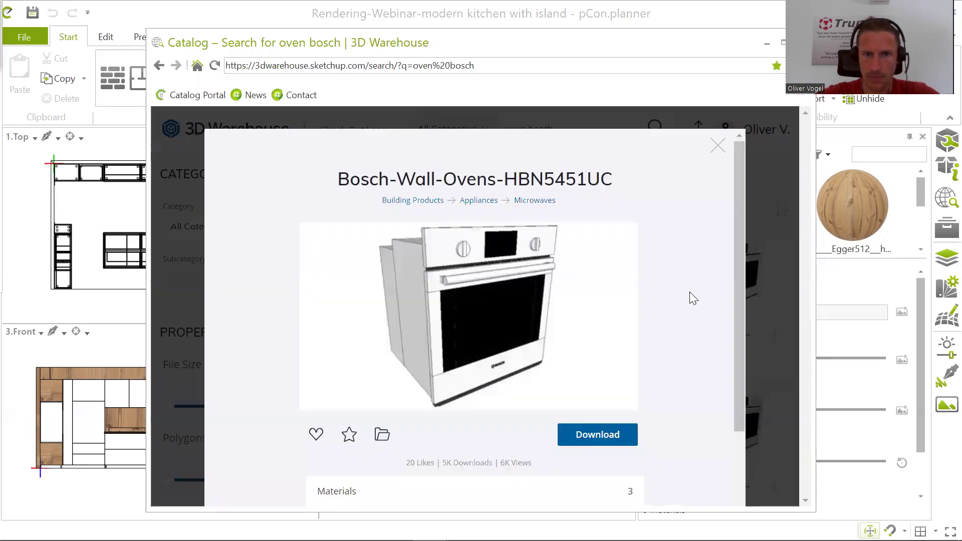
left_click(608, 436)
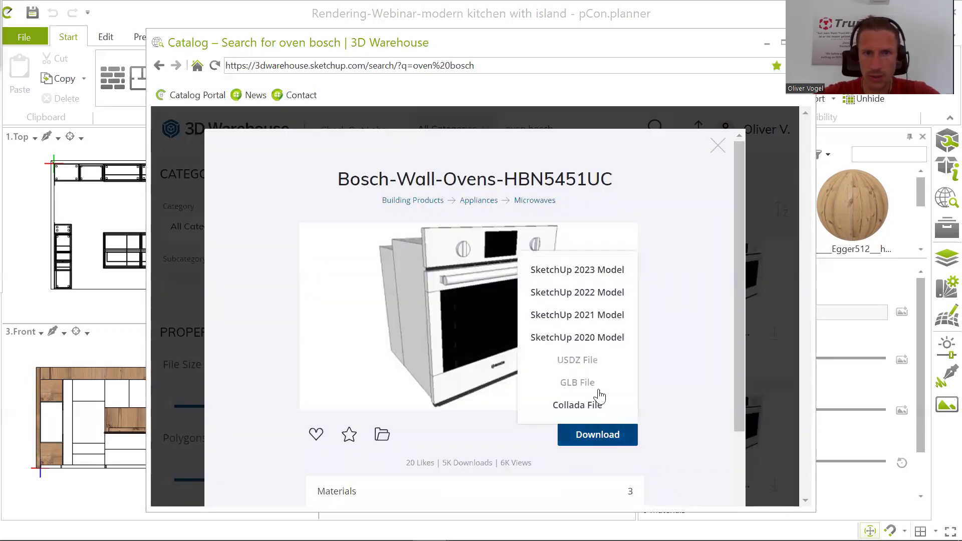
left_click(561, 339)
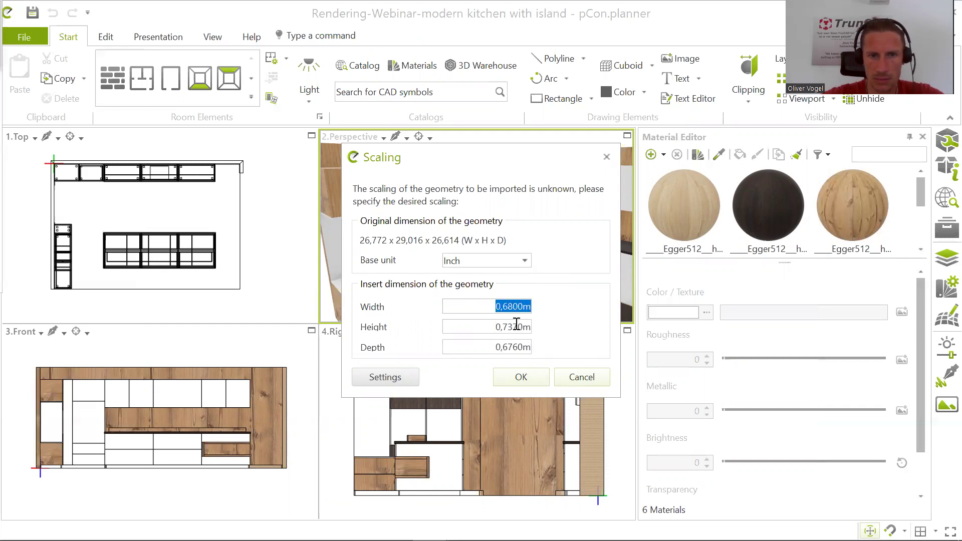
left_click(524, 375)
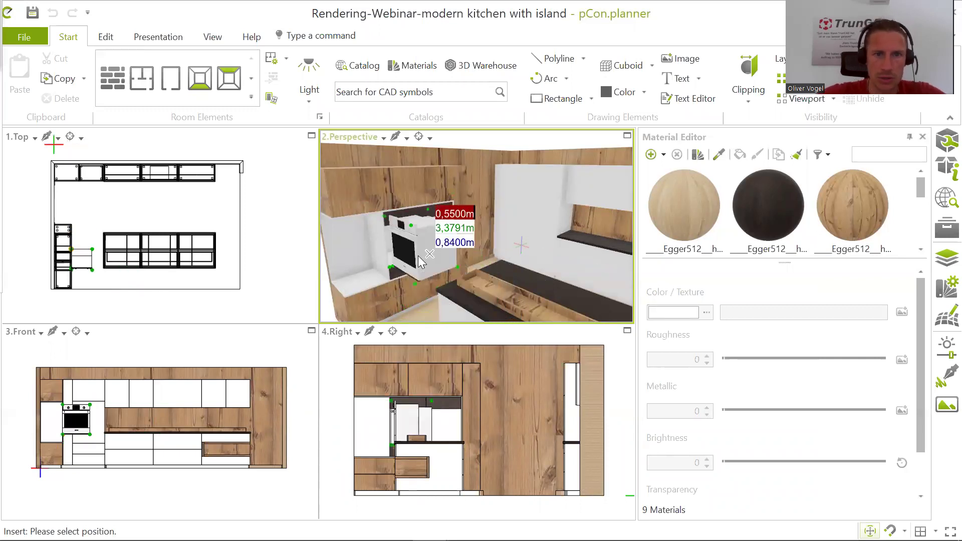
- Place the imported Bosch oven at the end point on the tall cabinet's lower dark panel, at 0.5500, 4.0600, 0.8400 m
scroll(416, 259, "up", 1)
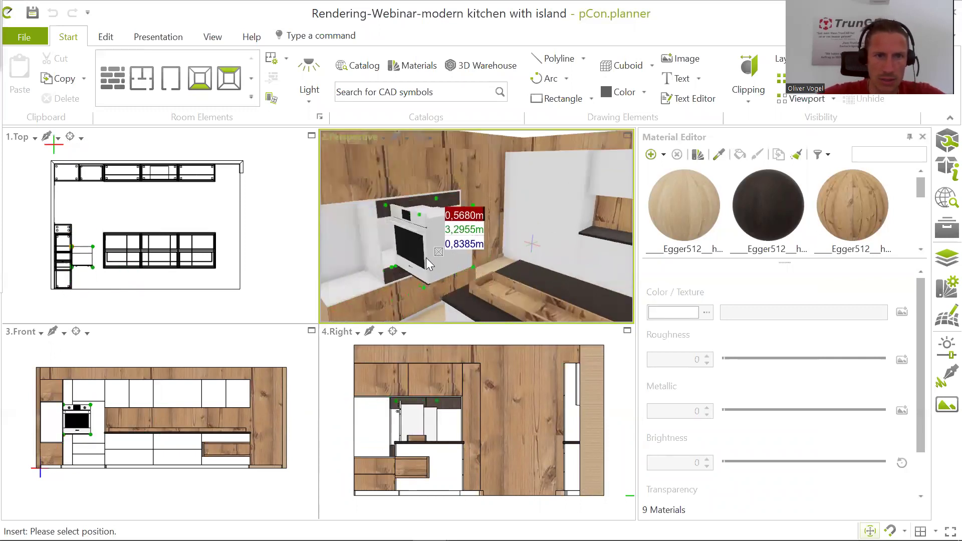
scroll(404, 256, "up", 2)
scroll(406, 250, "up", 1)
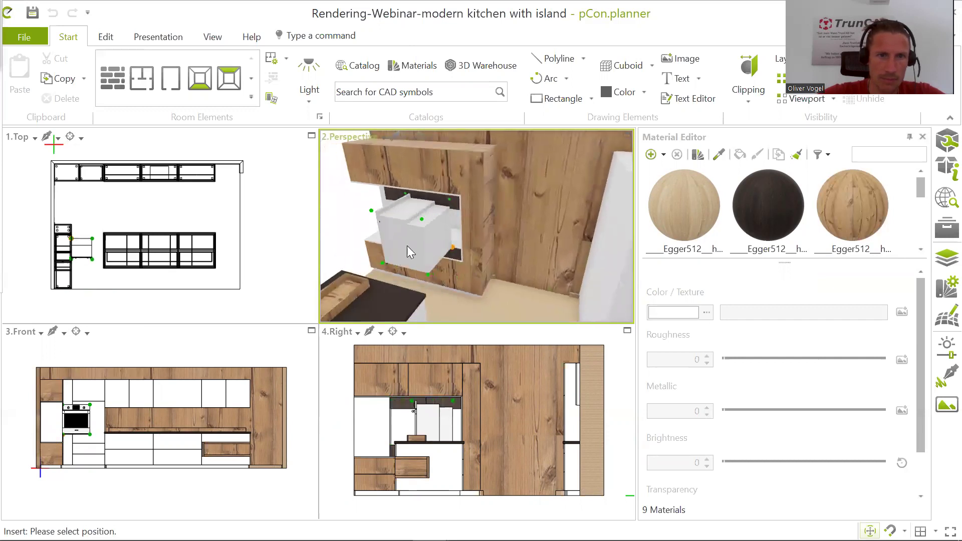
scroll(393, 233, "up", 2)
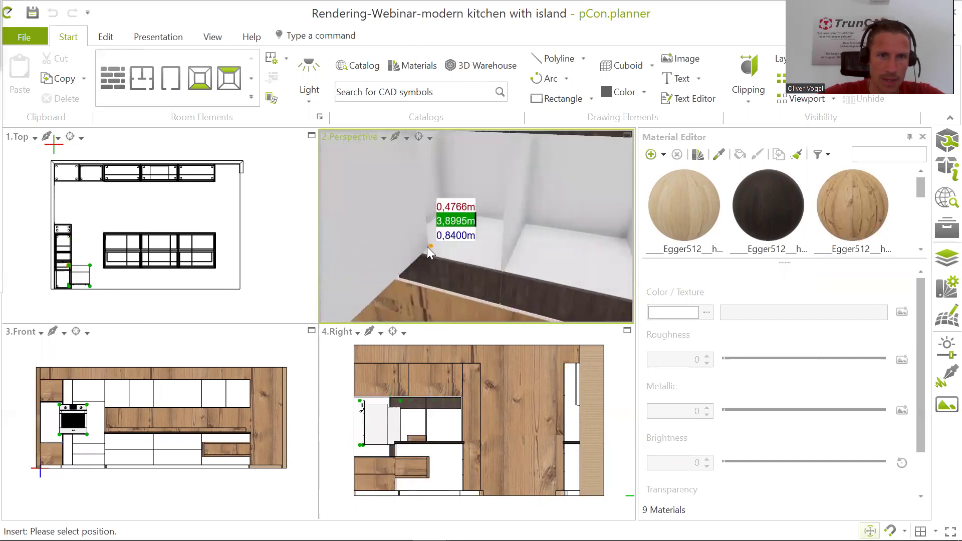
scroll(396, 245, "up", 2)
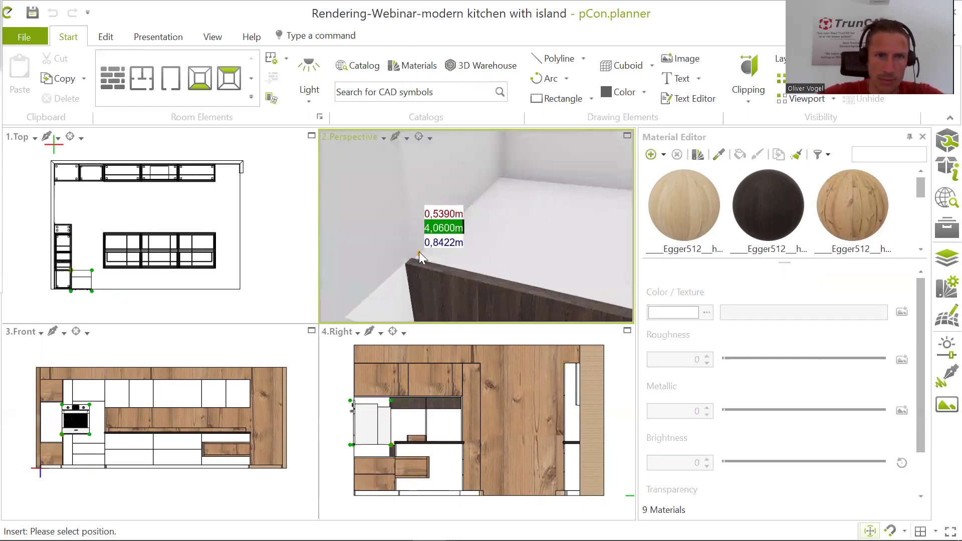
scroll(406, 249, "up", 1)
scroll(376, 250, "up", 3)
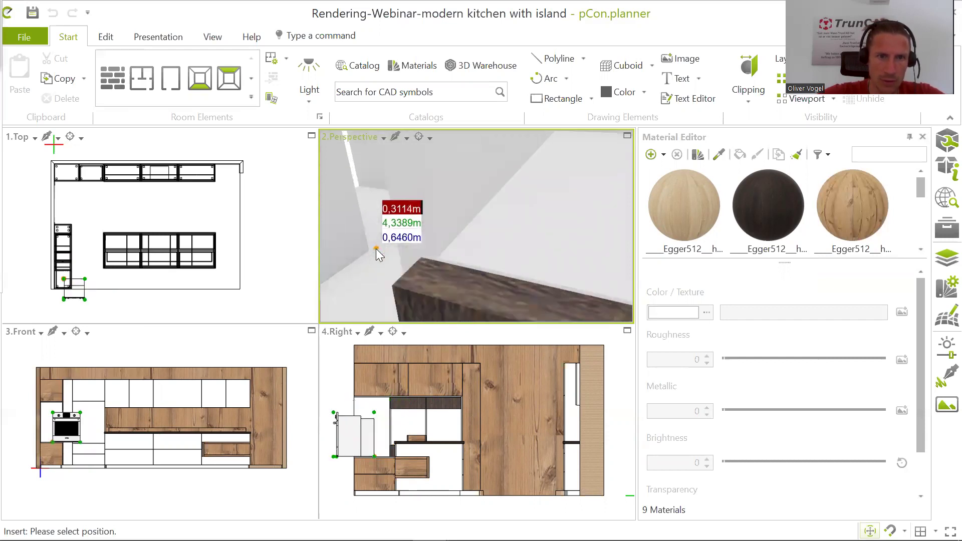
scroll(408, 250, "down", 2)
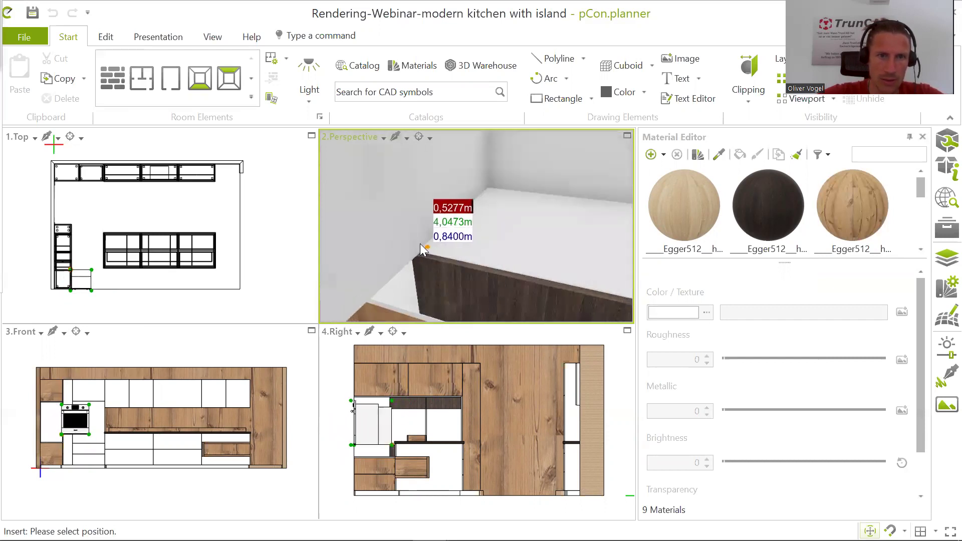
scroll(433, 258, "down", 2)
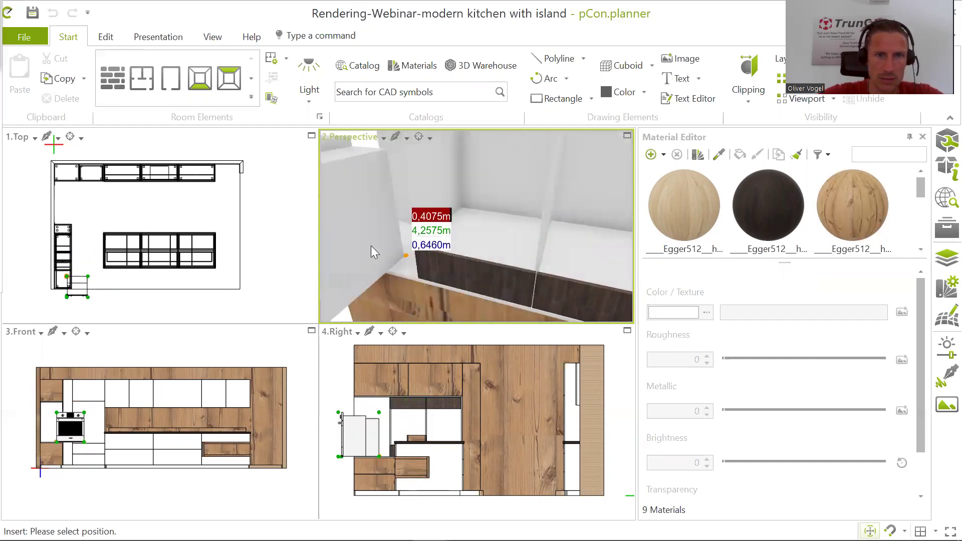
middle_click_drag(482, 245, 439, 245)
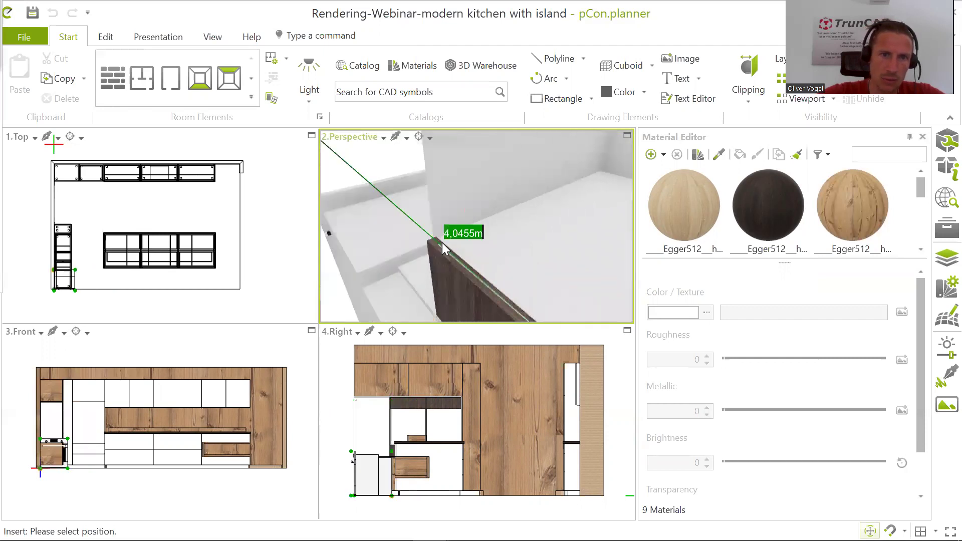
middle_click_drag(445, 232, 421, 248)
scroll(432, 245, "up", 2)
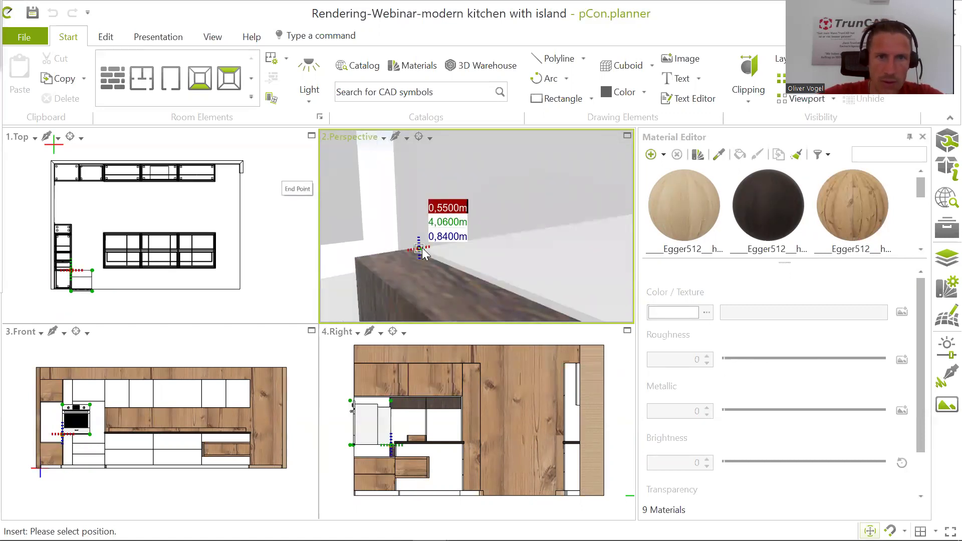
left_click(422, 247)
- Rotate the inserted oven so its front faces the kitchen island, and return from the 3D Warehouse catalog to the planner
scroll(427, 242, "down", 6)
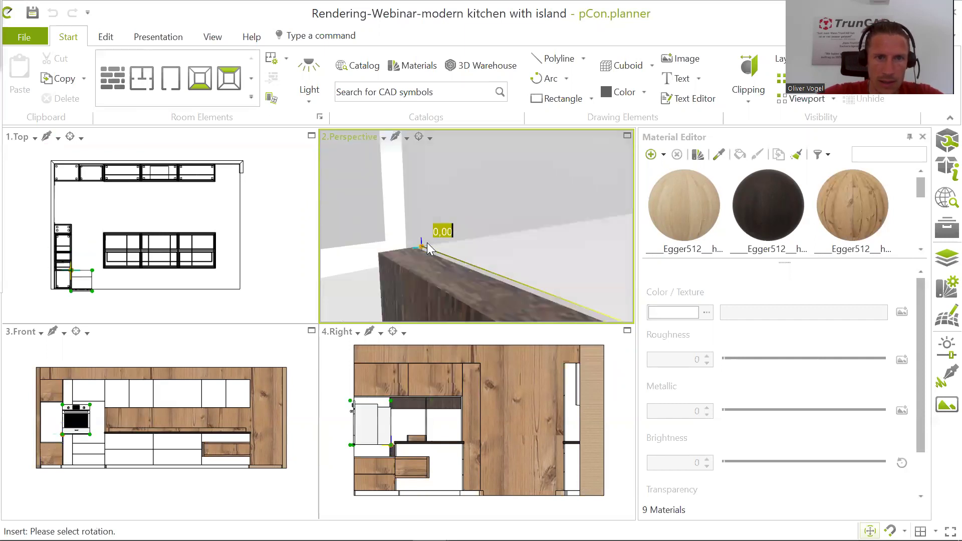
scroll(427, 242, "down", 2)
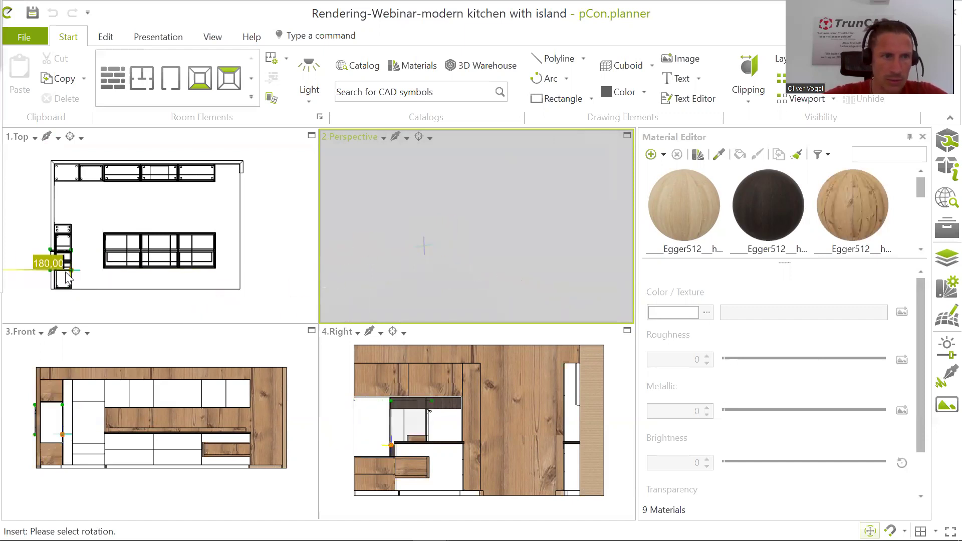
scroll(85, 276, "up", 3)
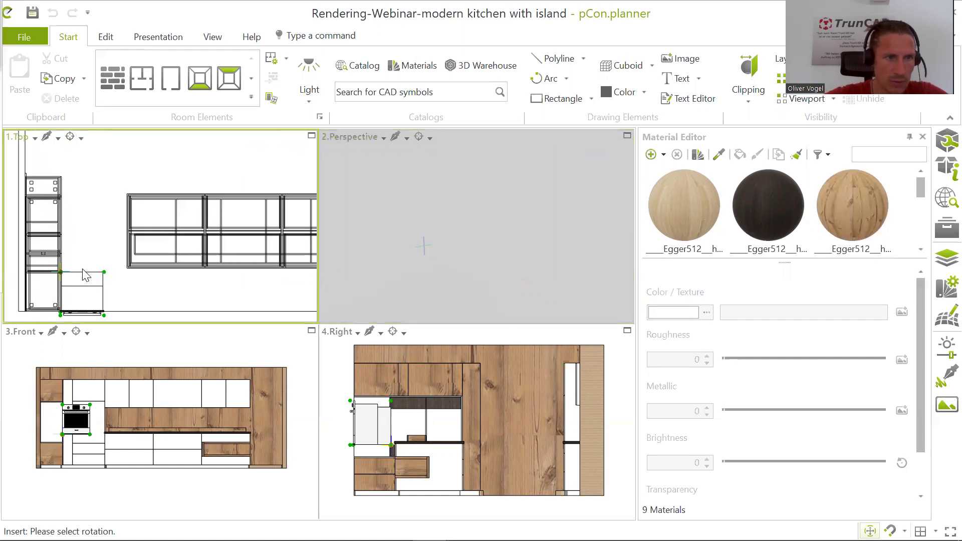
left_click(62, 228)
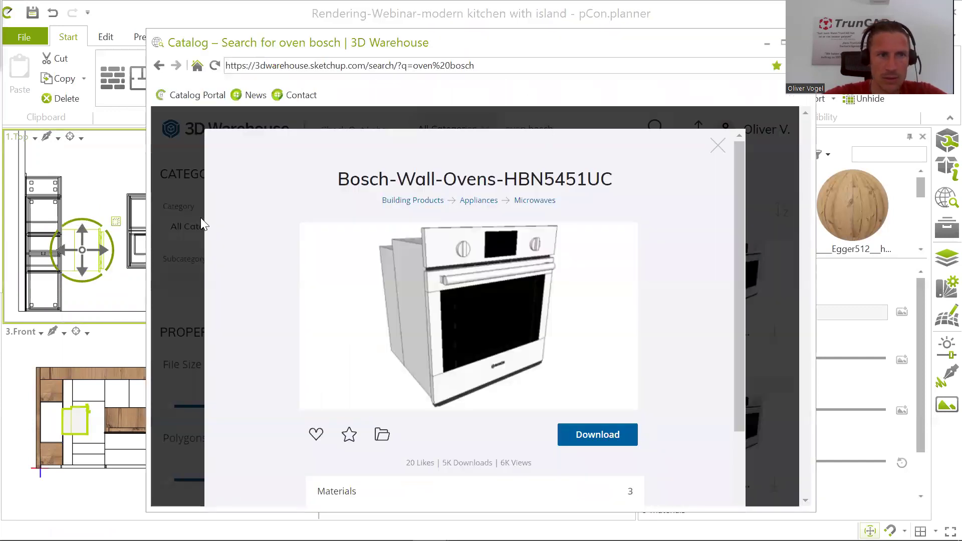
left_click(648, 24)
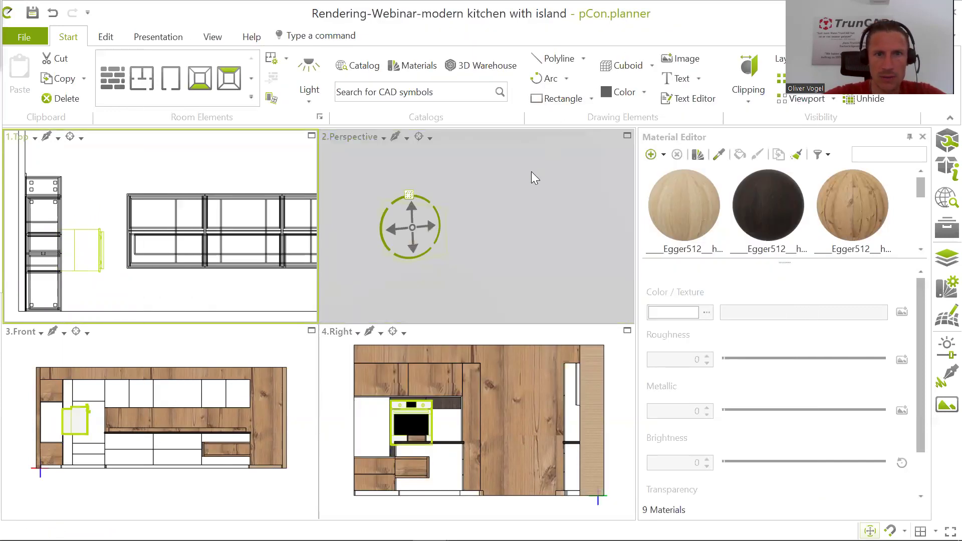
- Move the oven 0.5830 m along the red axis into the tall cabinet, leaving its front outside the cabinet face
left_click(466, 218)
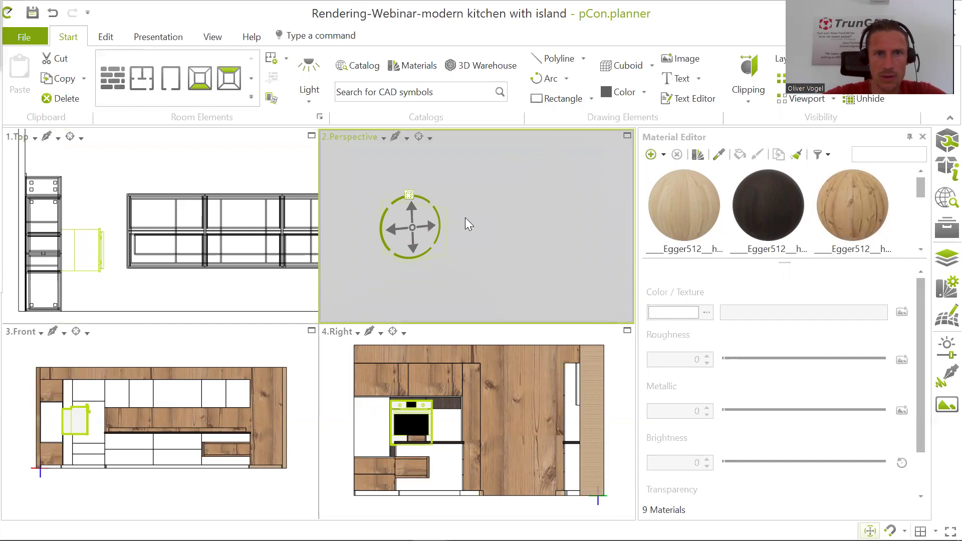
middle_click_drag(451, 227, 549, 245, "shift")
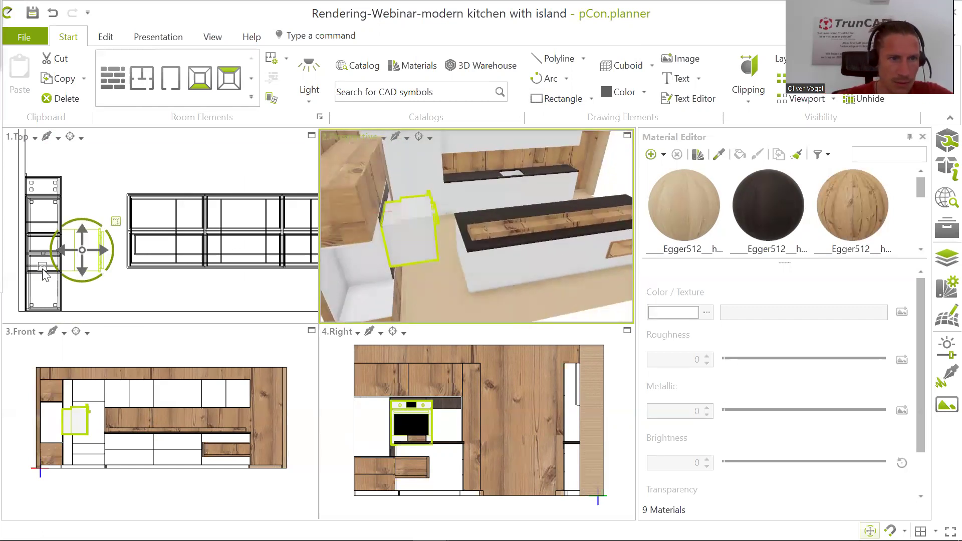
scroll(36, 263, "up", 5)
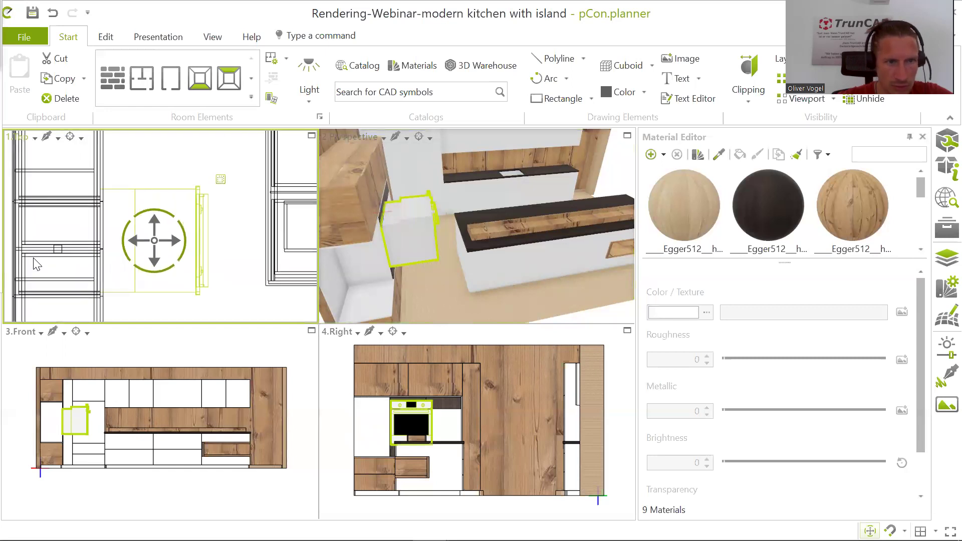
left_click(159, 239)
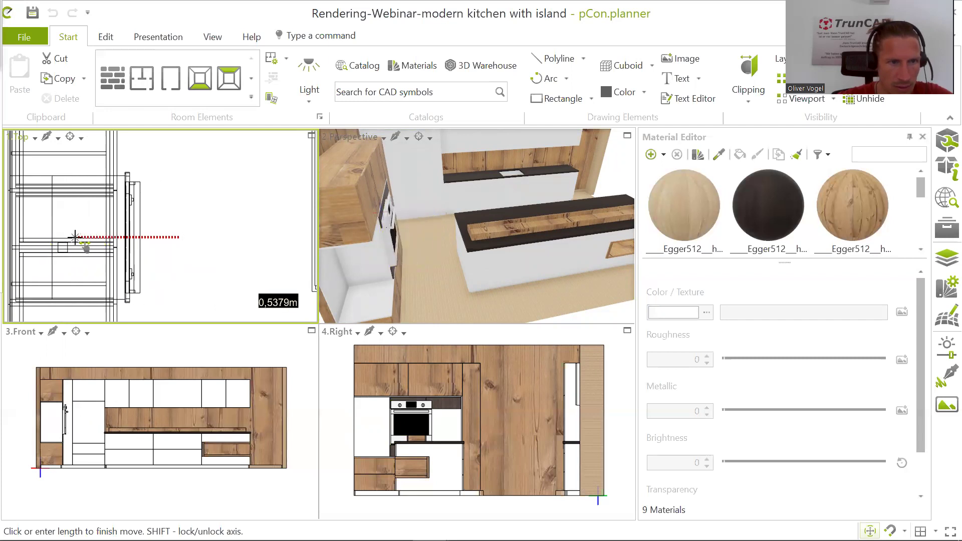
scroll(76, 238, "up", 2)
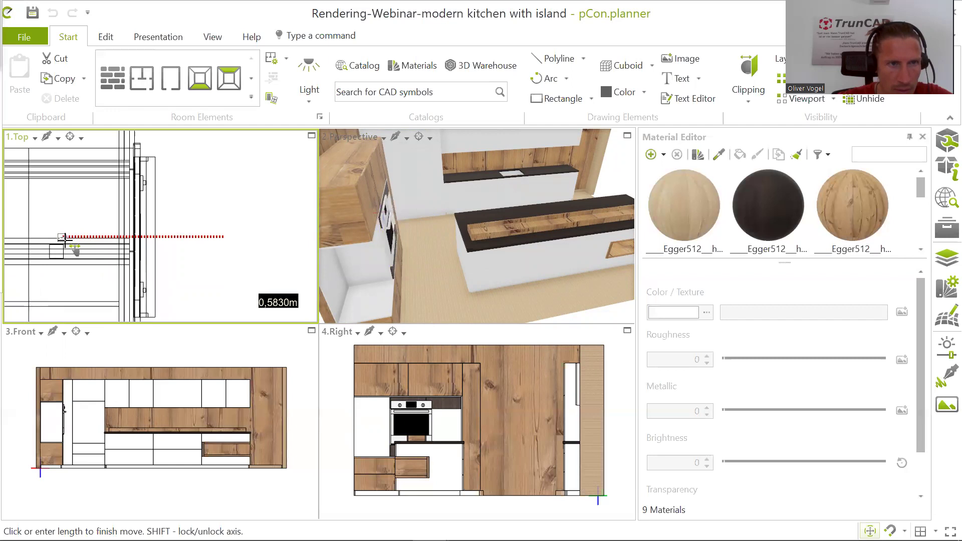
left_click(64, 239)
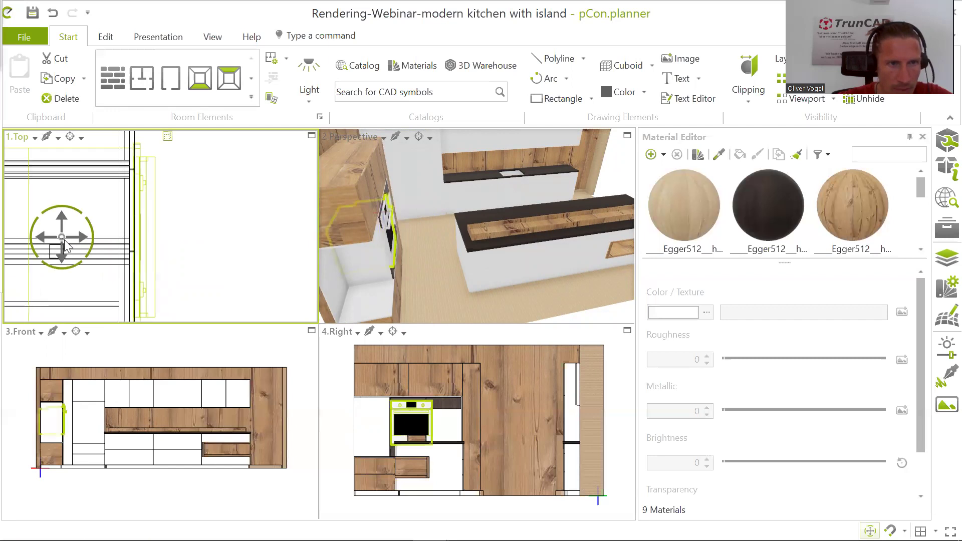
scroll(392, 223, "up", 5)
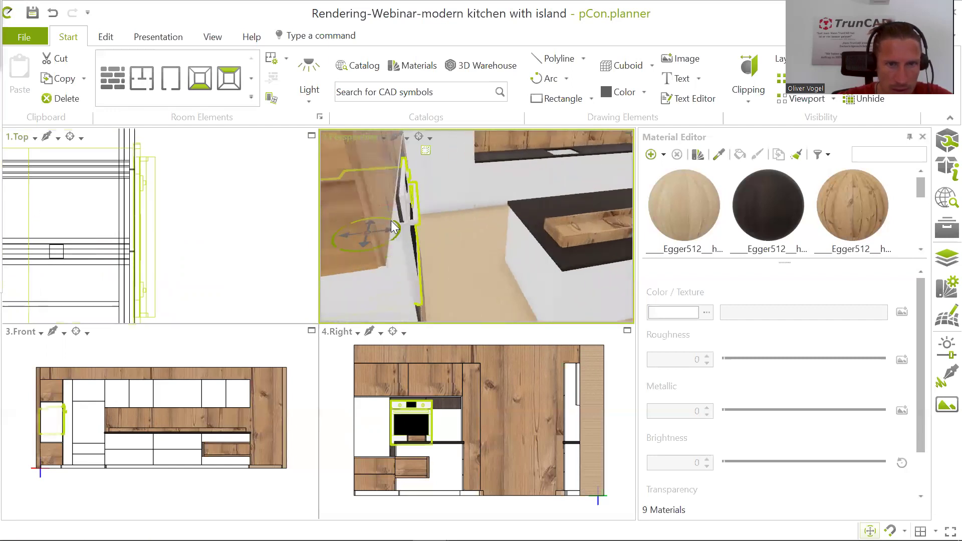
mouse_move(438, 202)
middle_mouse_down()
mouse_move(451, 202)
mouse_move(392, 206)
mouse_move(423, 193)
middle_mouse_up()
right_click(422, 193)
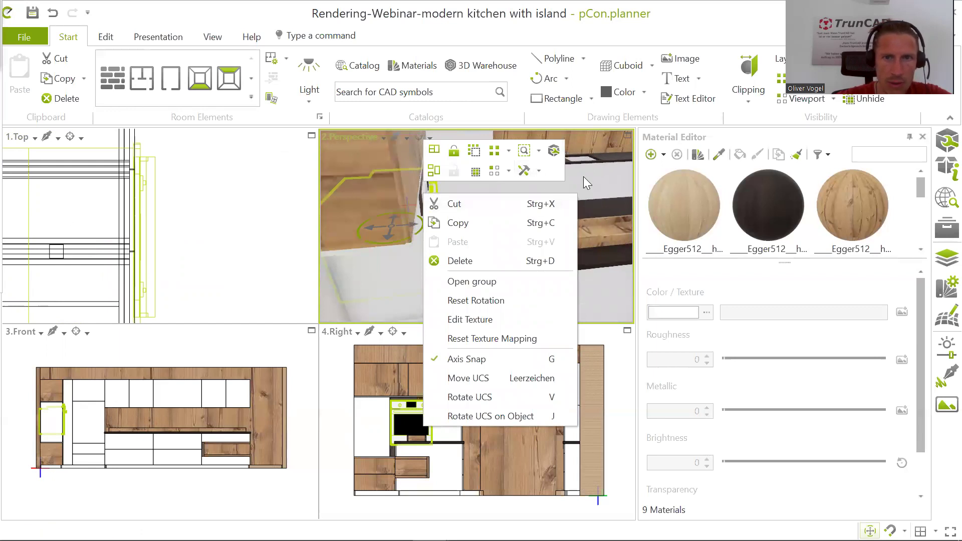
left_click(391, 197)
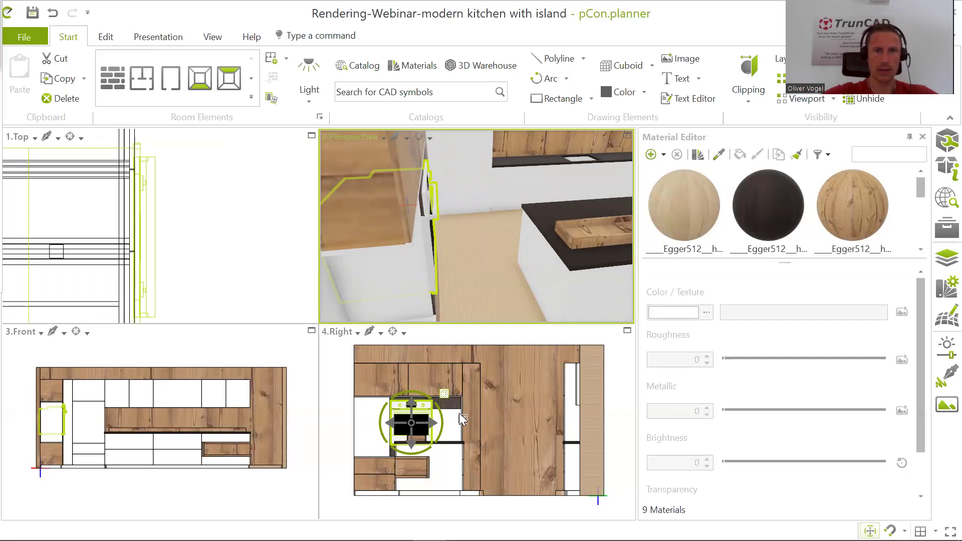
- Scale the oven by its upper corner in the Right view, snapping it to the niche's inner corner just below the dark panel
scroll(427, 423, "up", 2)
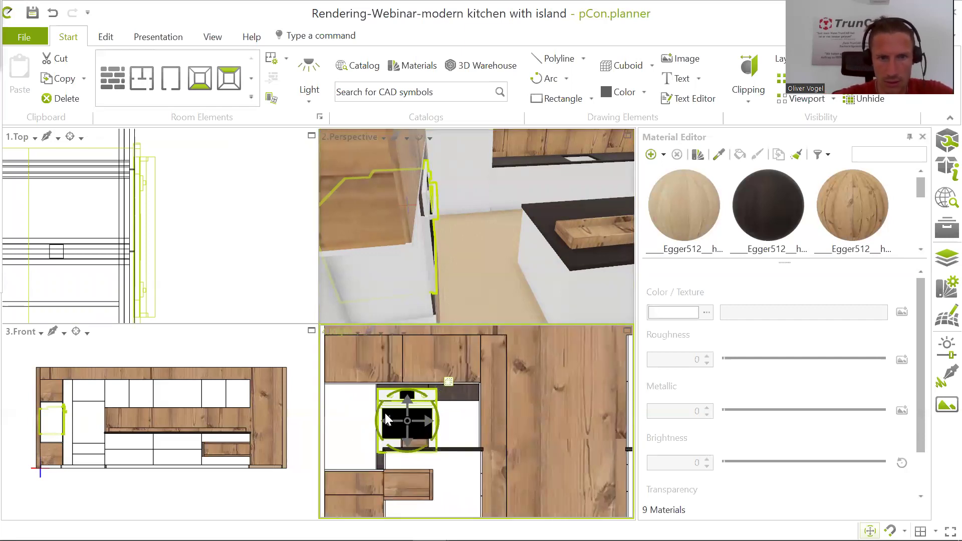
scroll(360, 425, "up", 3)
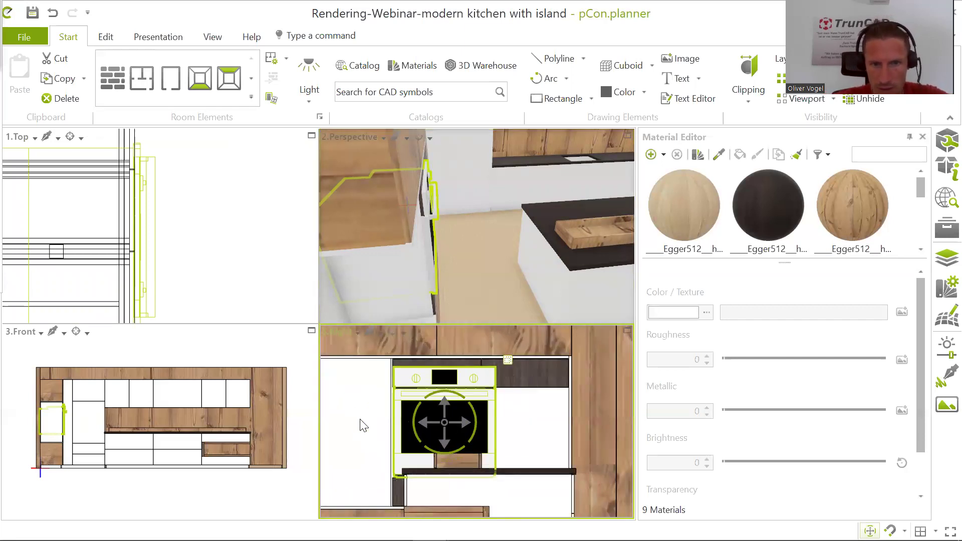
scroll(535, 370, "up", 3)
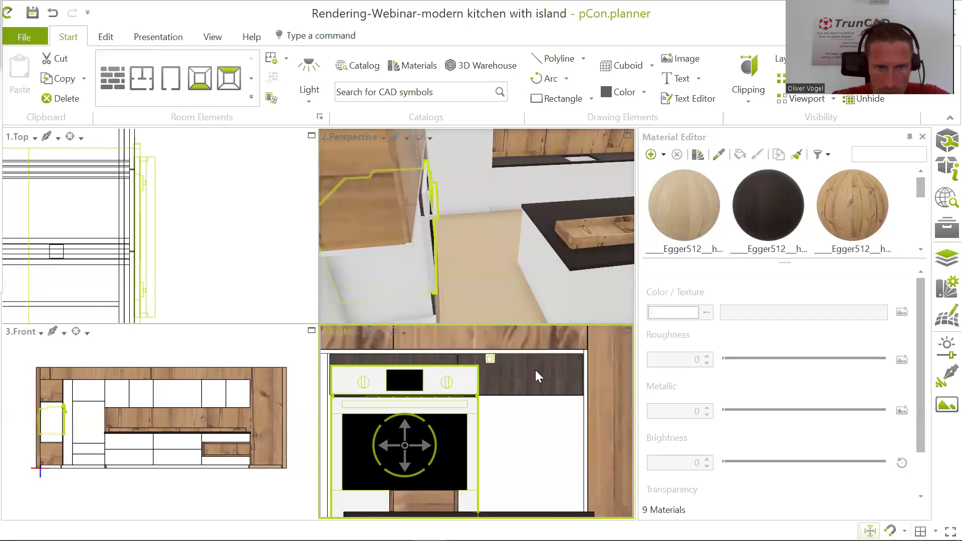
right_click(447, 379)
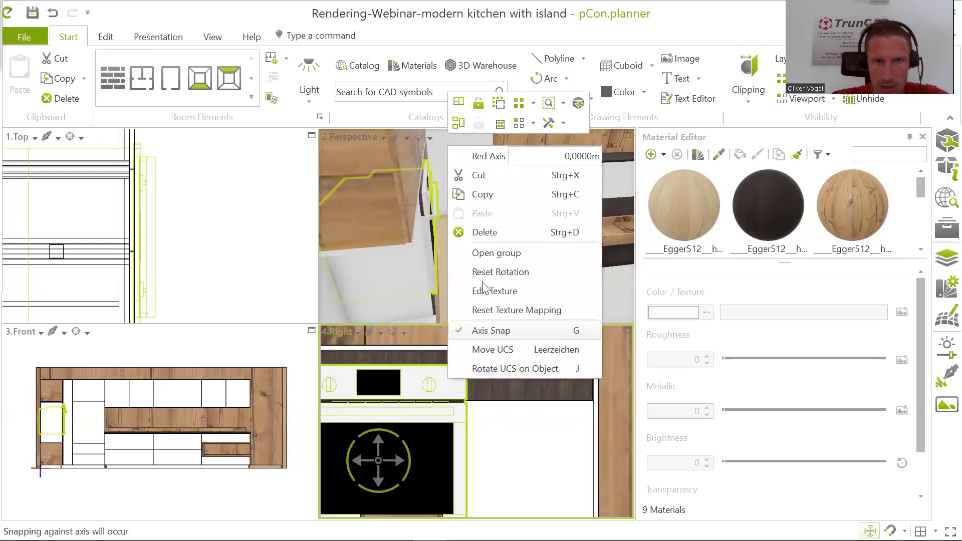
left_click(553, 125)
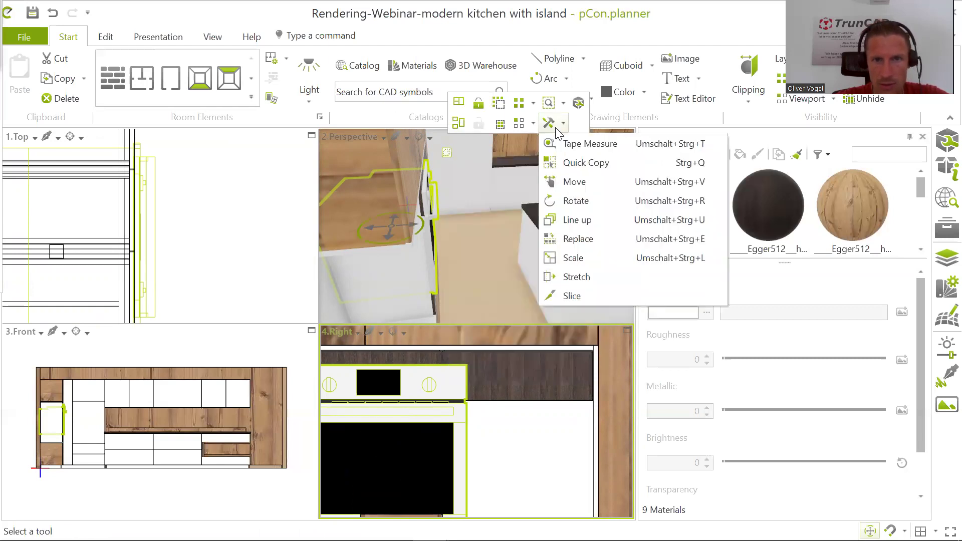
left_click(565, 258)
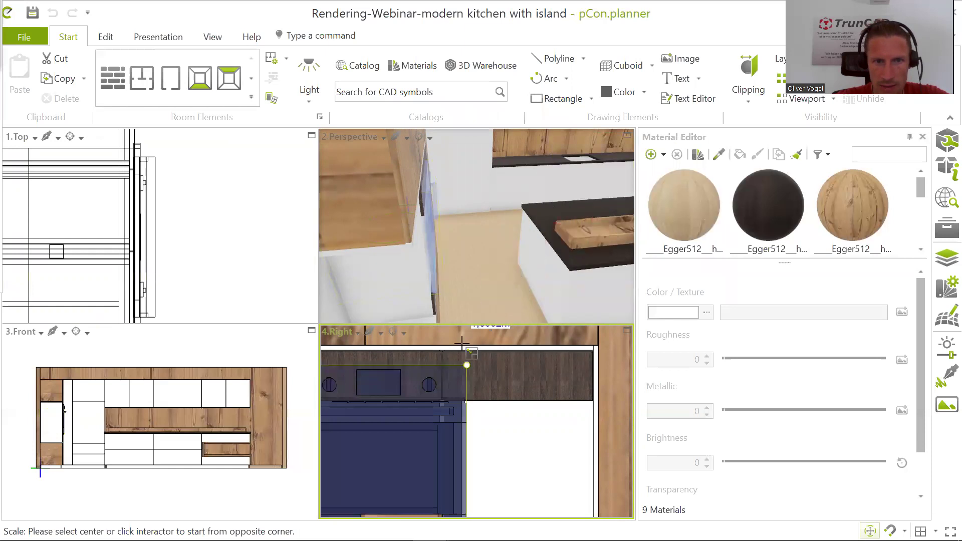
scroll(466, 365, "up", 1)
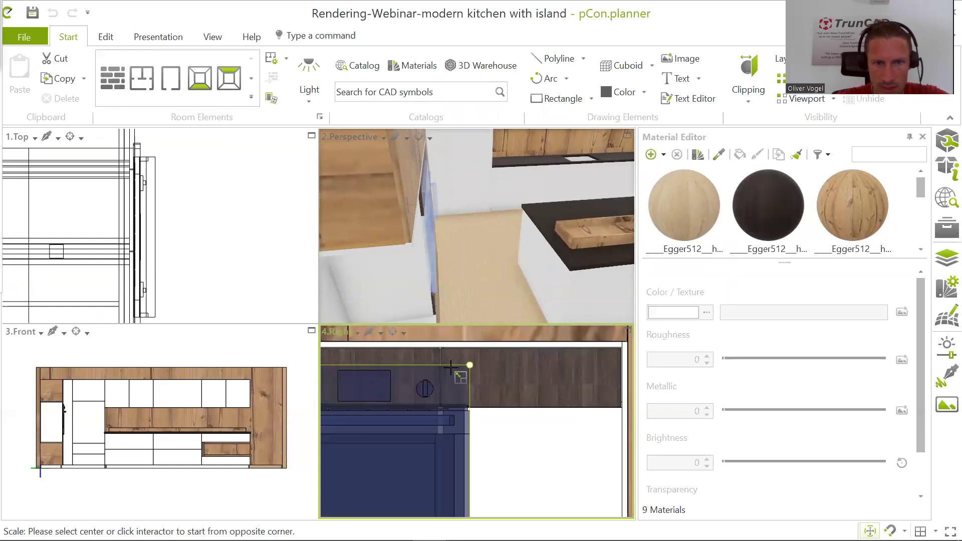
left_click(469, 366)
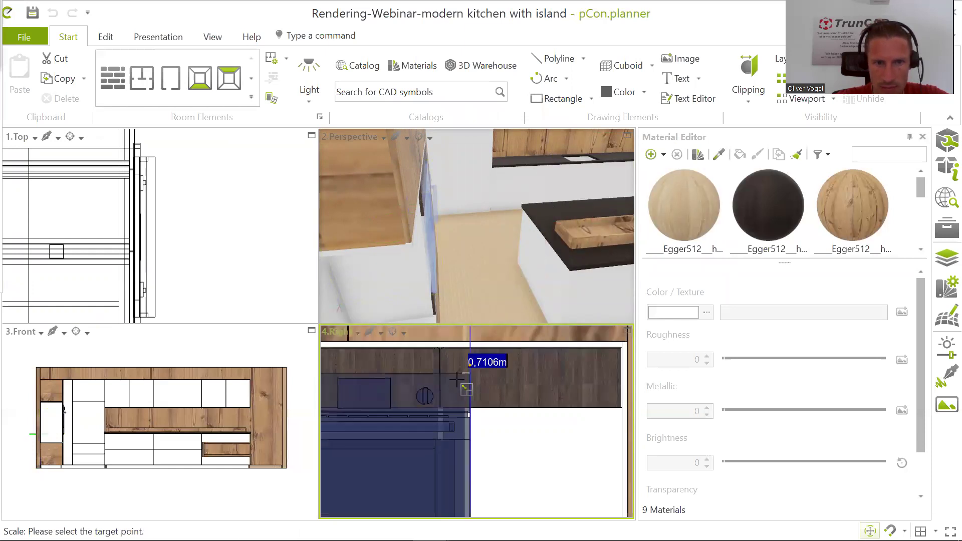
scroll(426, 422, "down", 3)
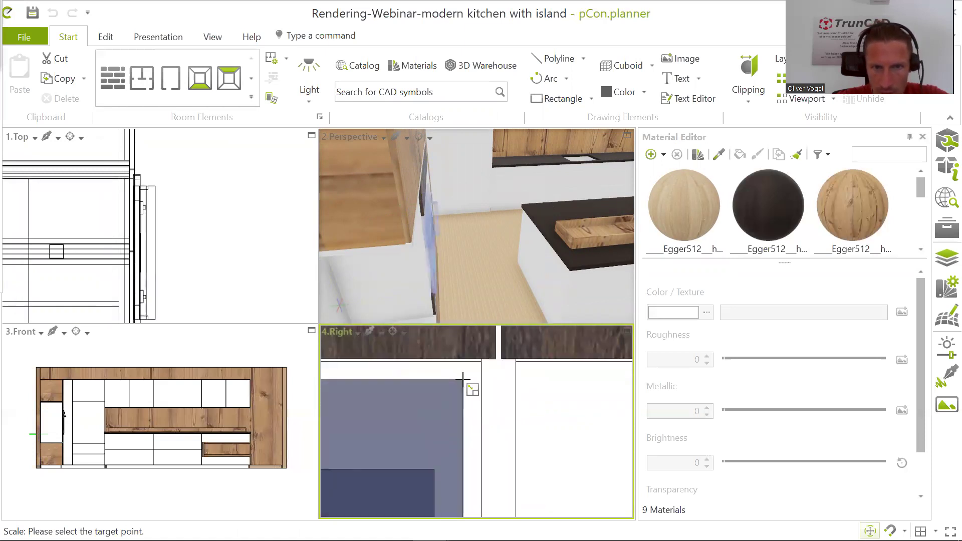
left_click(481, 360)
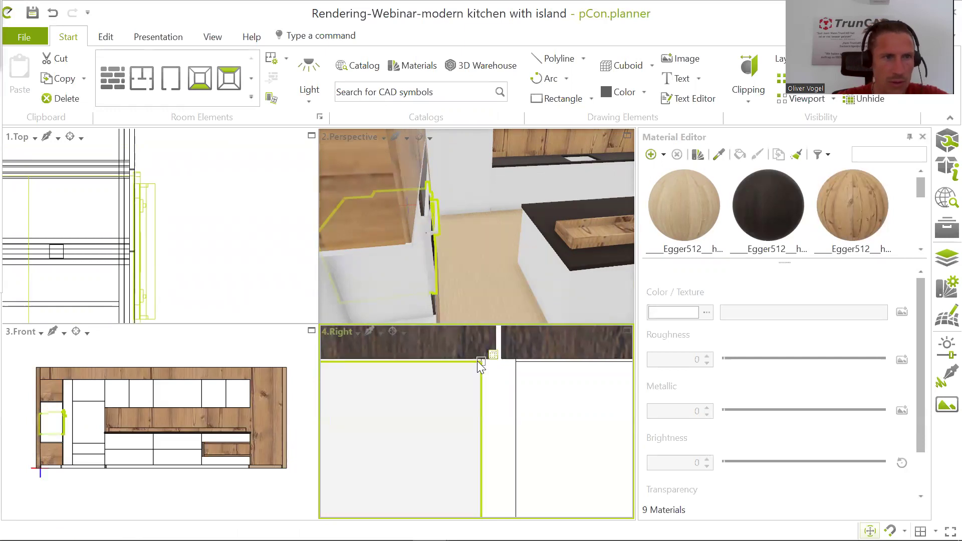
- Inspect the scaled oven's fit in the tall cabinet niche in the Perspective view
scroll(424, 212, "down", 5)
scroll(413, 218, "up", 5)
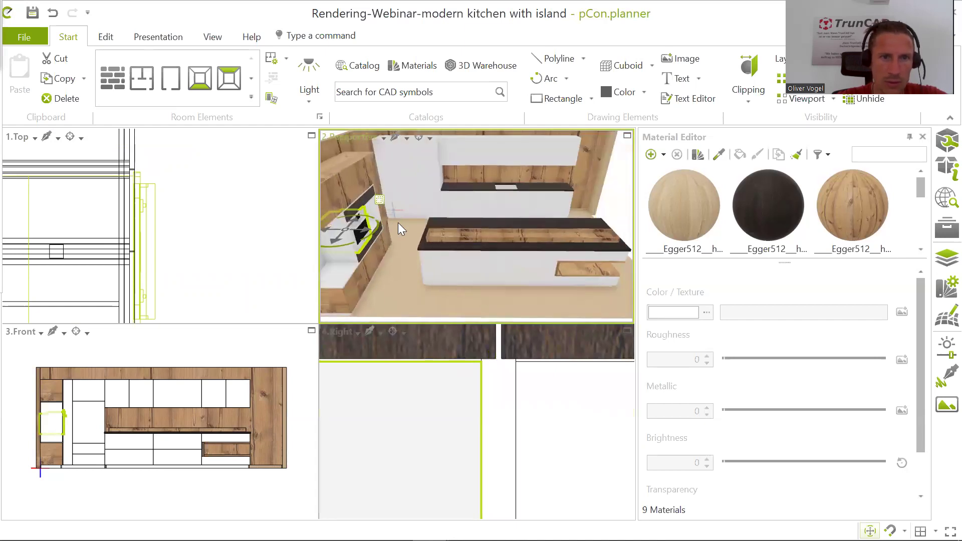
middle_click_drag(398, 222, 368, 230, "shift")
scroll(370, 236, "up", 3)
scroll(371, 231, "up", 3)
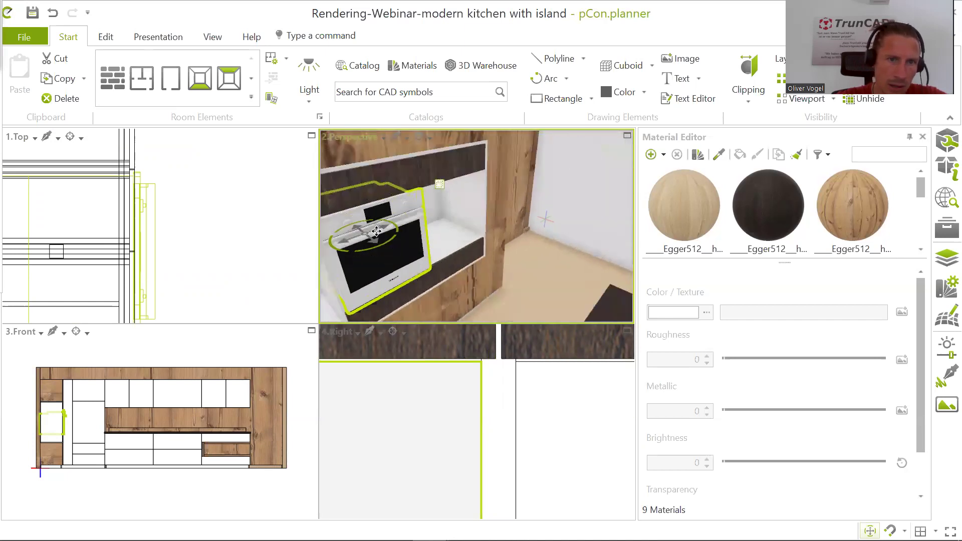
- Download the Bosch-Wall-Ovens-HBN5451UC again as a SketchUp 2020 Model and import it with inch as the base unit
scroll(376, 231, "down", 2)
middle_click_drag(385, 214, 398, 232, "shift")
scroll(407, 208, "up", 3)
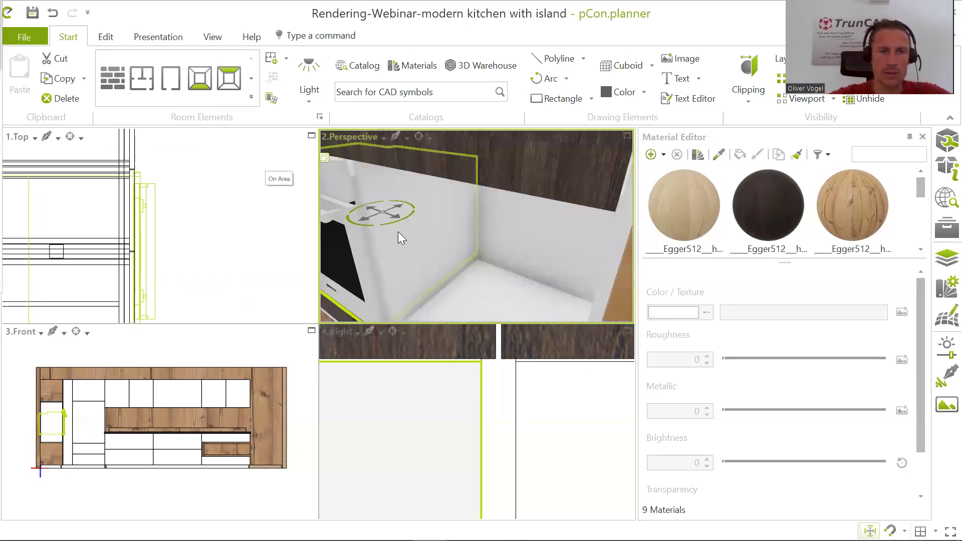
scroll(398, 232, "down", 4)
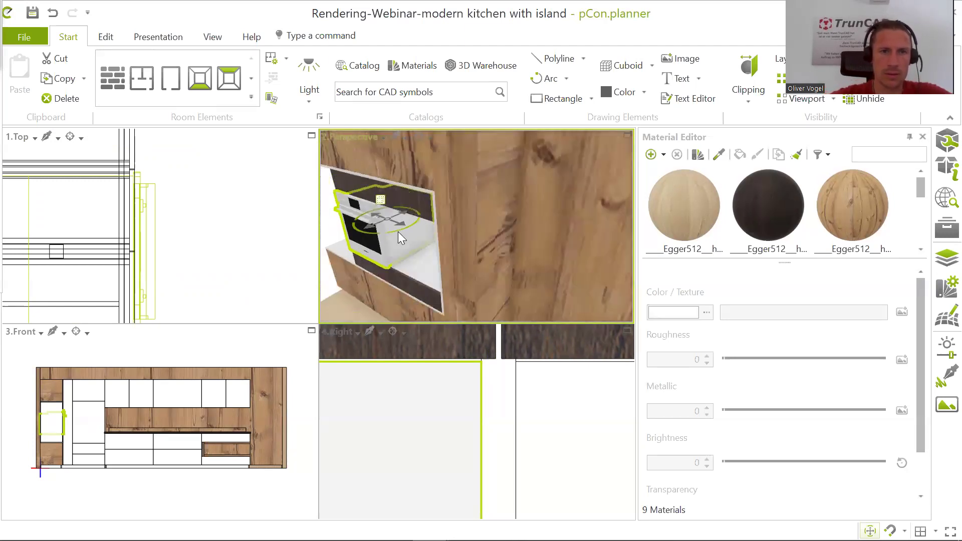
left_click(475, 74)
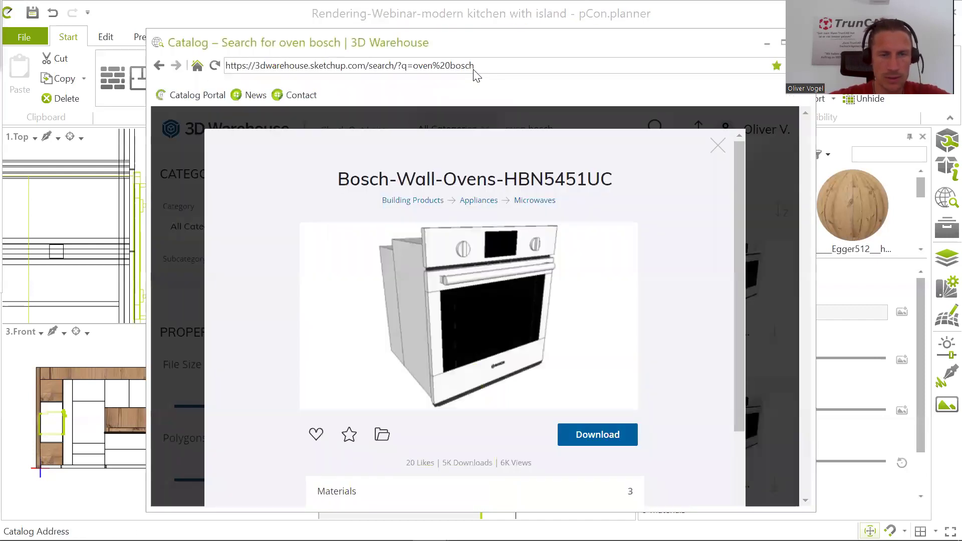
left_click(605, 440)
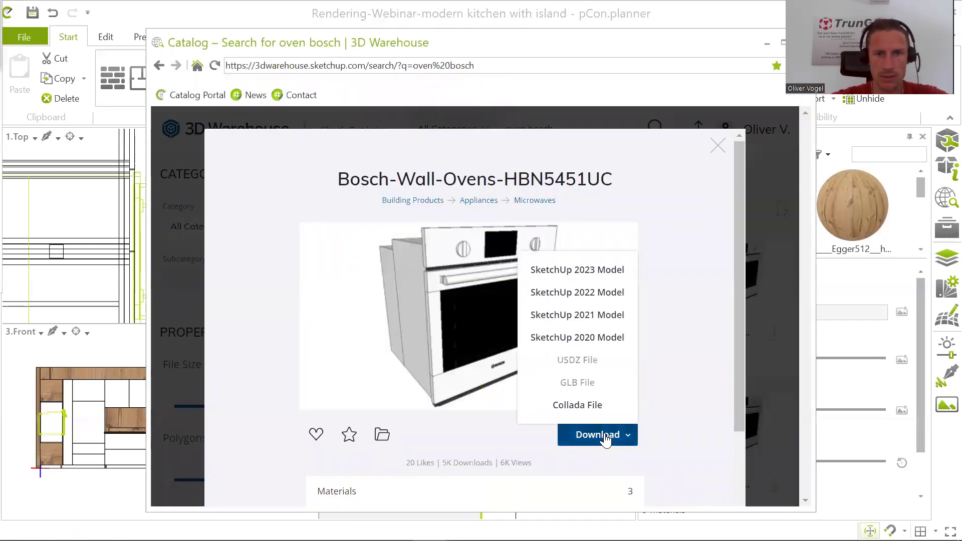
left_click(581, 344)
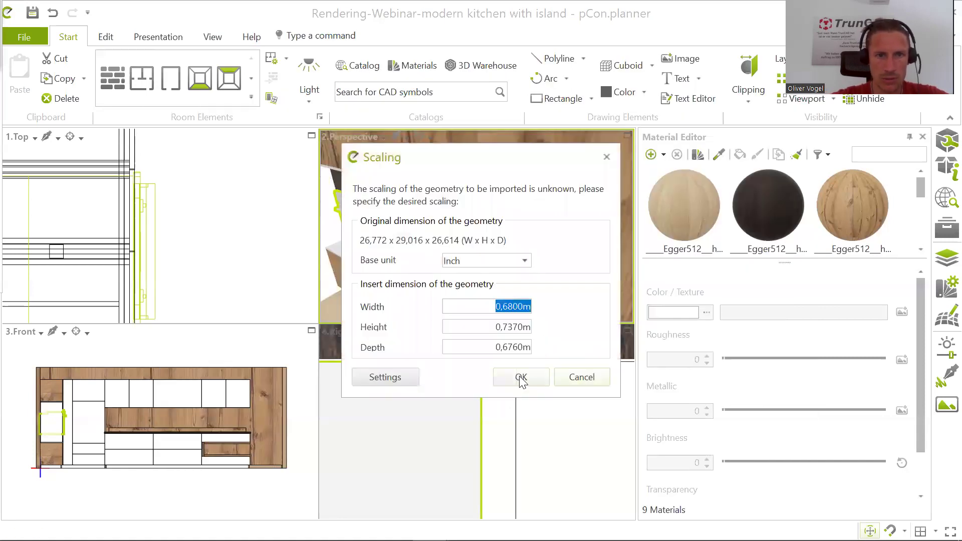
left_click(520, 374)
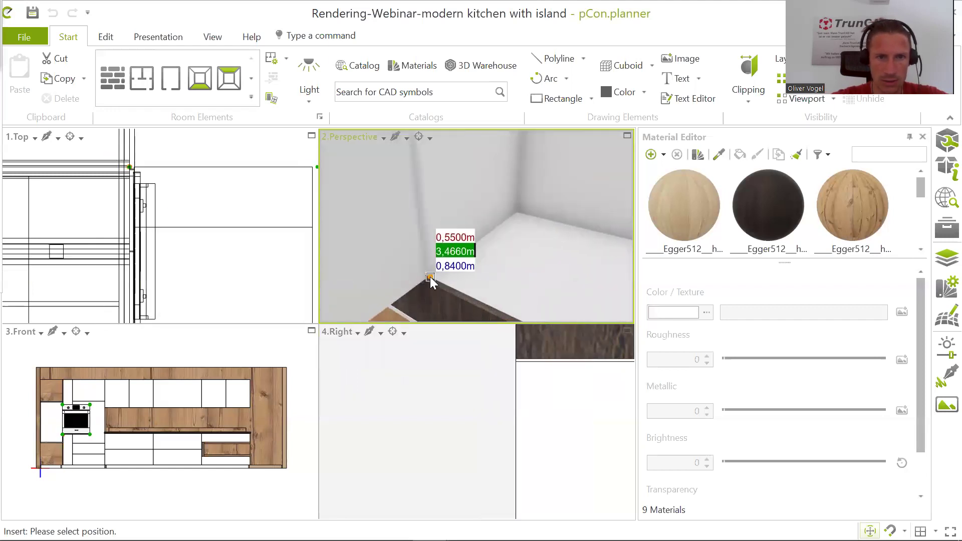
- Place the second oven at the lower corner end point of the empty niche, rotated 90 degrees, and return from the catalog to the planner
scroll(430, 277, "up", 3)
middle_click_drag(436, 277, 428, 261)
scroll(429, 266, "up", 3)
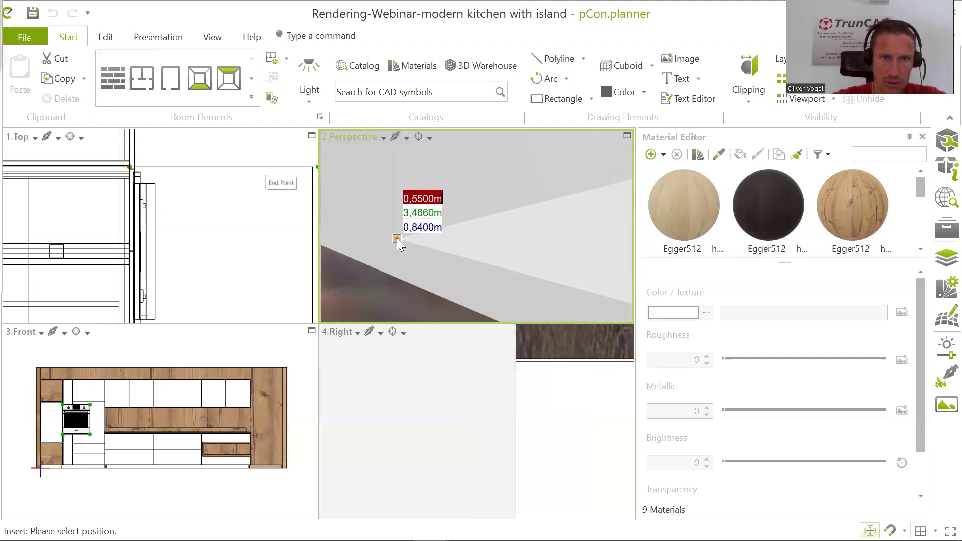
left_click(397, 240)
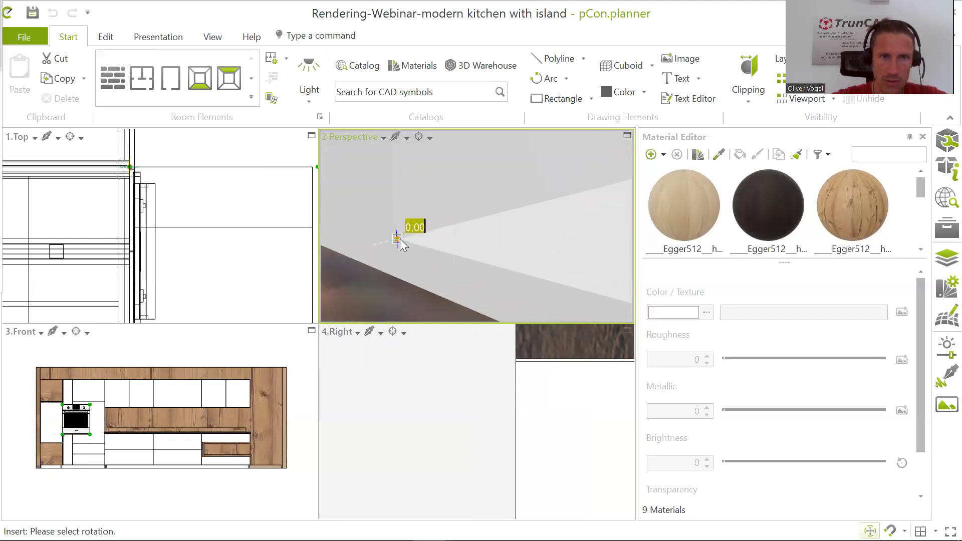
scroll(401, 243, "down", 5)
scroll(401, 240, "down", 5)
scroll(401, 240, "up", 10)
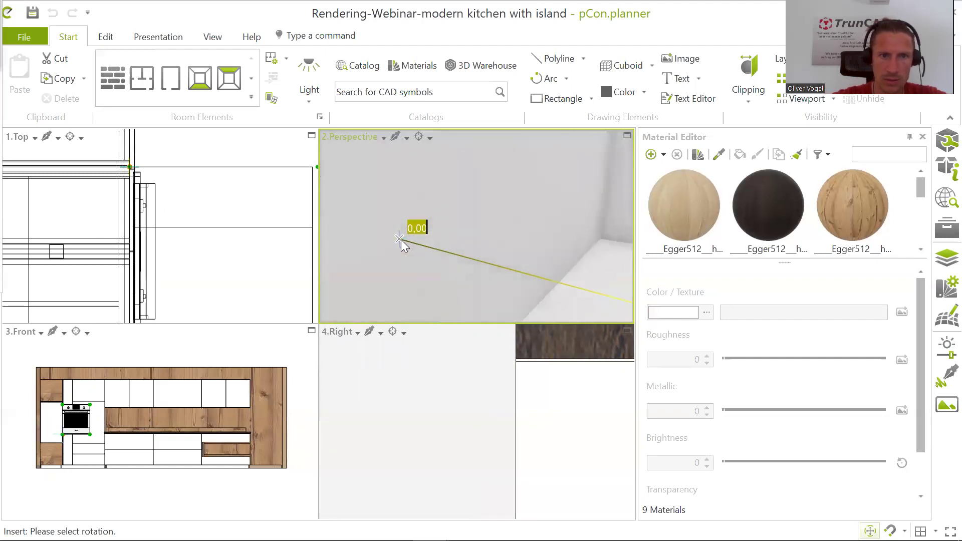
scroll(400, 239, "up", 2)
middle_click_drag(401, 239, 517, 258)
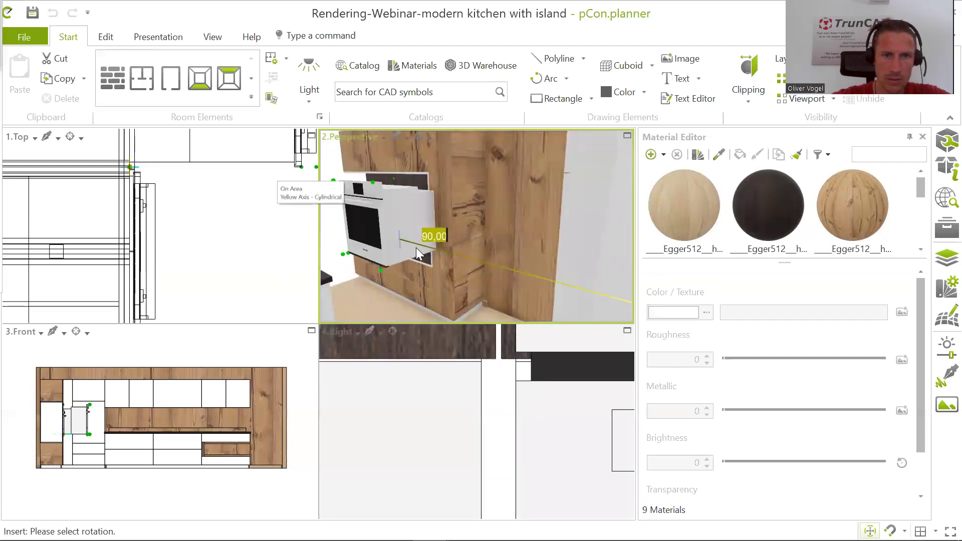
left_click(417, 248)
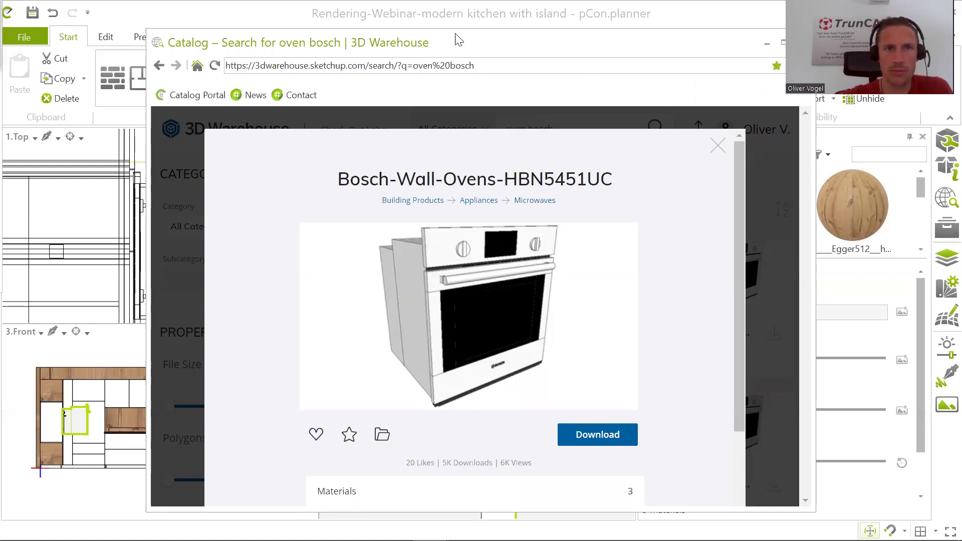
left_click(509, 22)
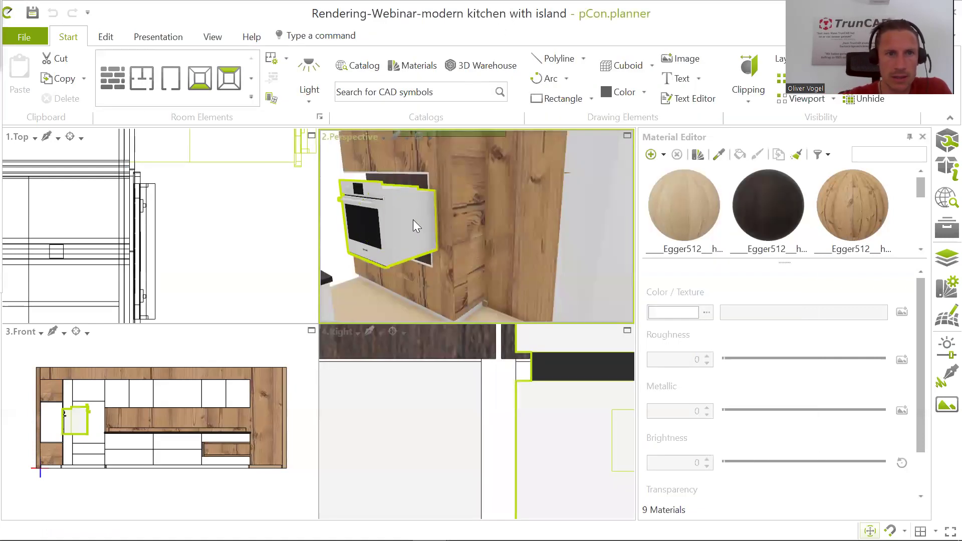
scroll(95, 256, "down", 3)
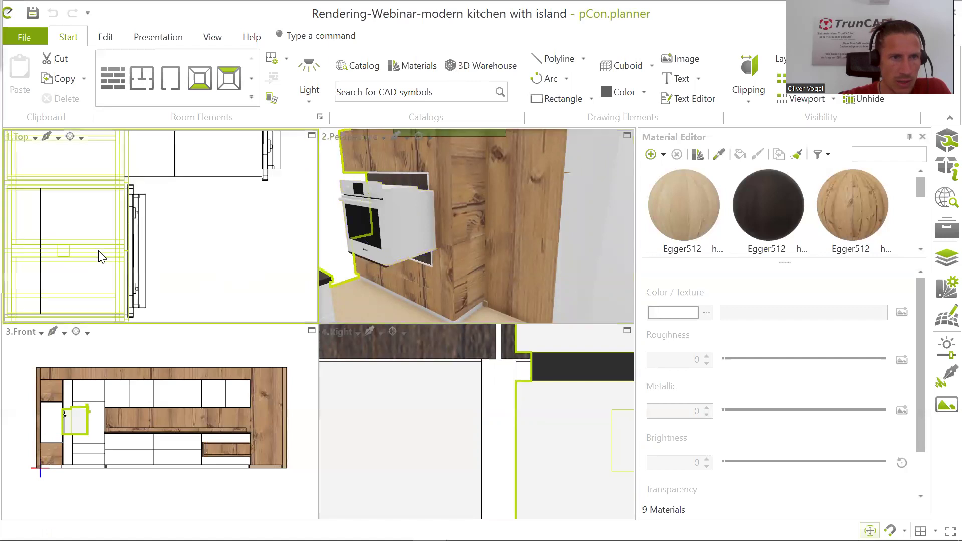
scroll(84, 188, "up", 3)
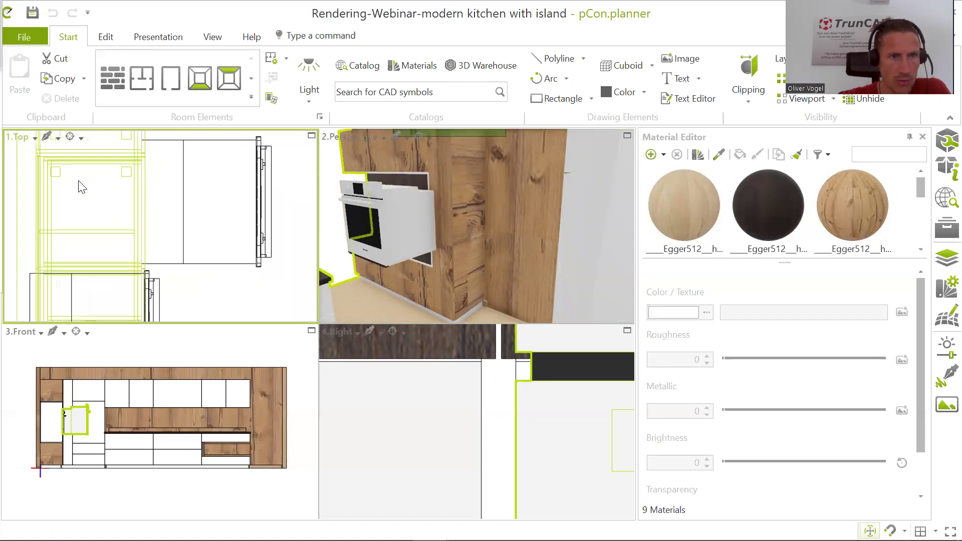
left_click(226, 206)
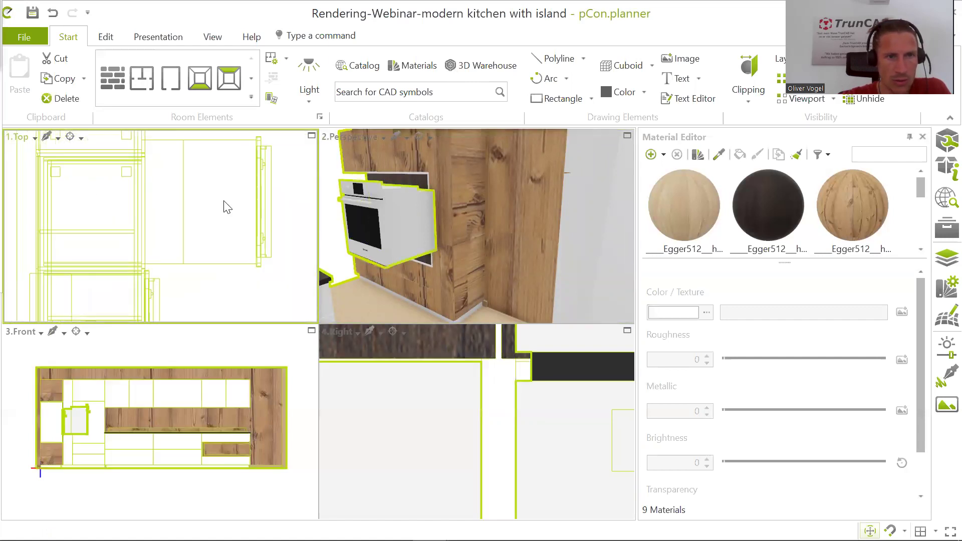
left_click(388, 207)
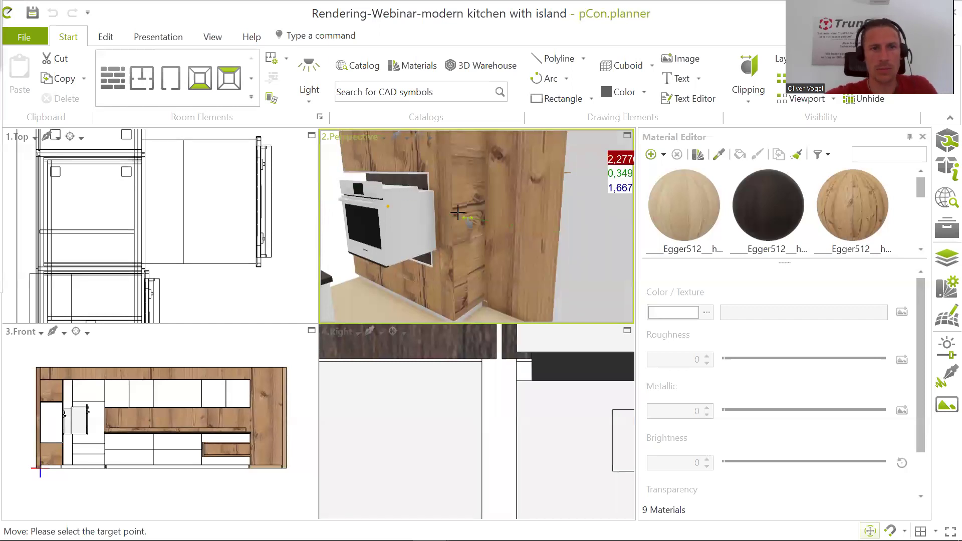
left_click(374, 243)
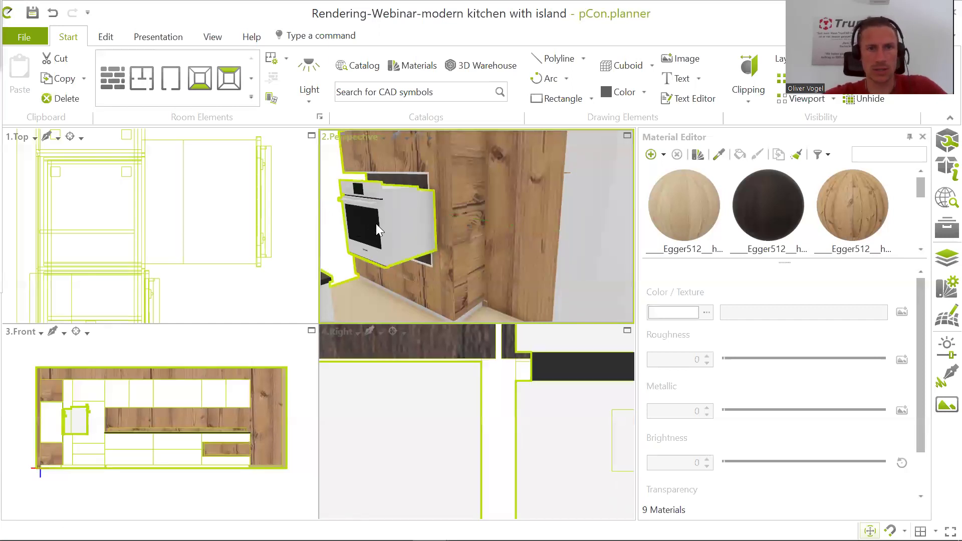
scroll(116, 228, "down", 3)
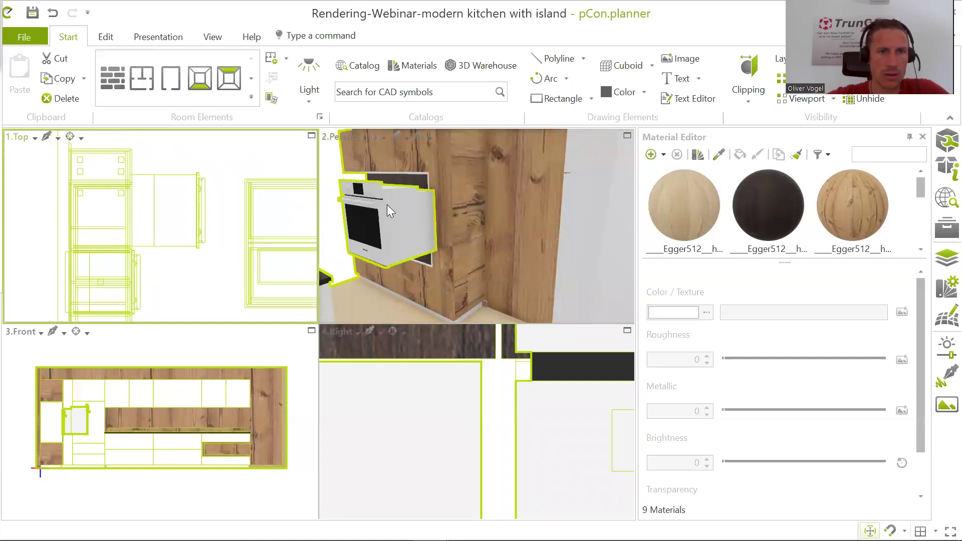
left_click(400, 212)
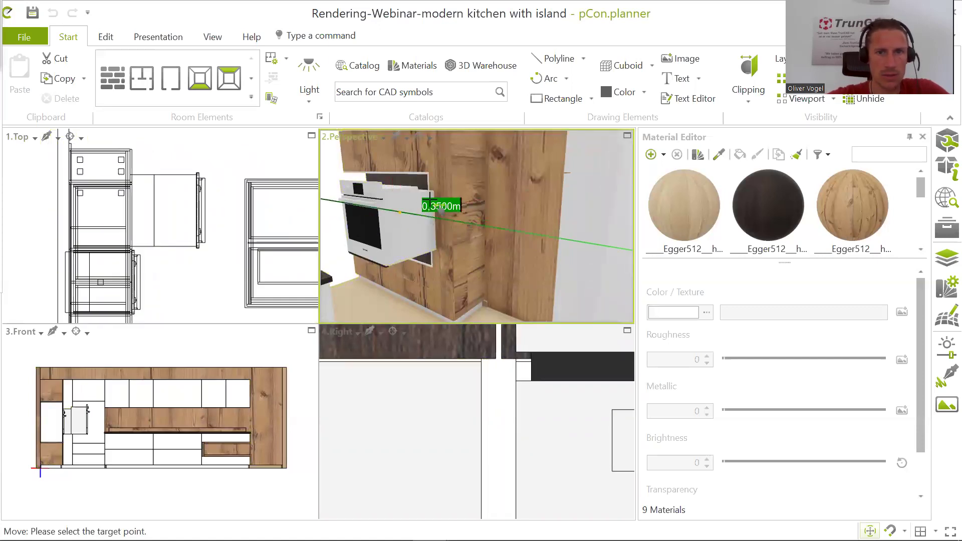
right_click(388, 200)
key("Escape")
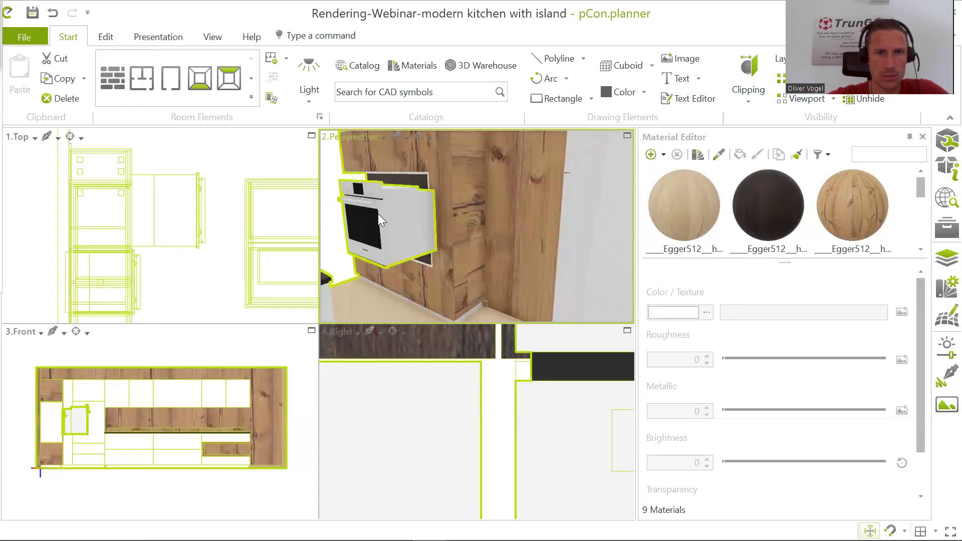
right_click(407, 205)
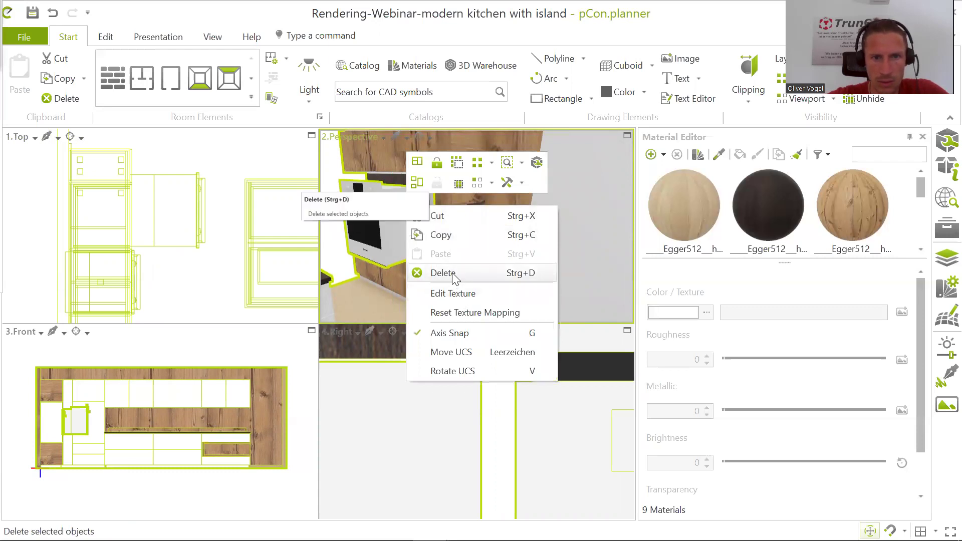
left_click(399, 299)
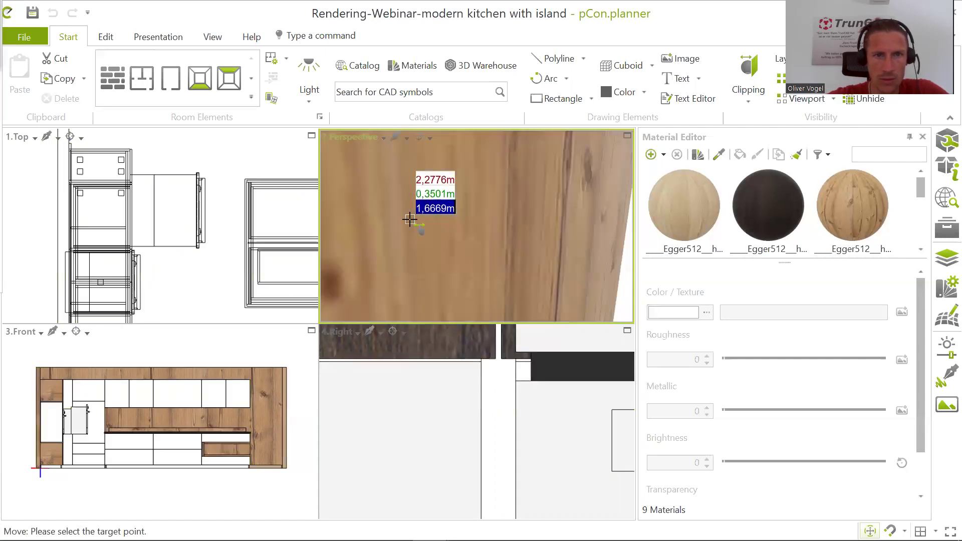
scroll(410, 219, "down", 5)
middle_click_drag(412, 219, 466, 224)
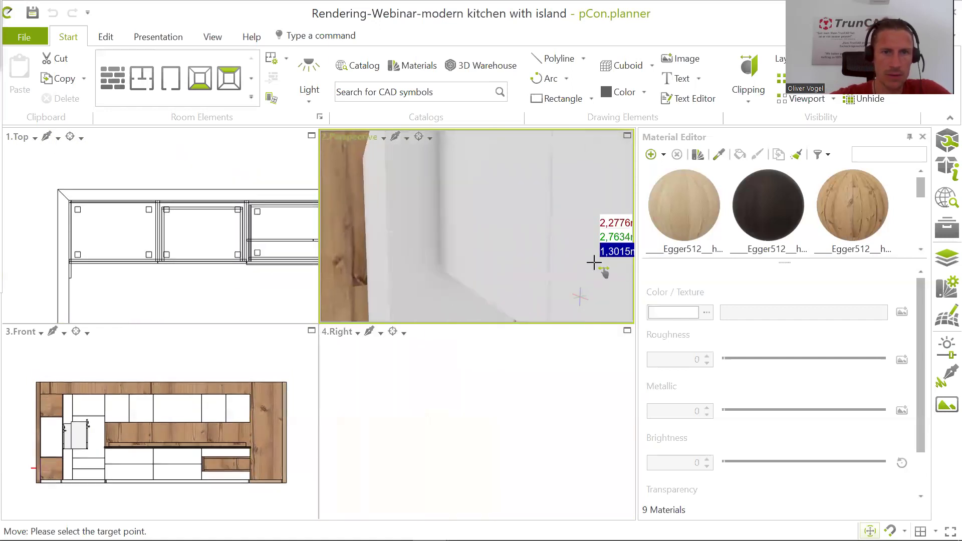
scroll(594, 262, "down", 6)
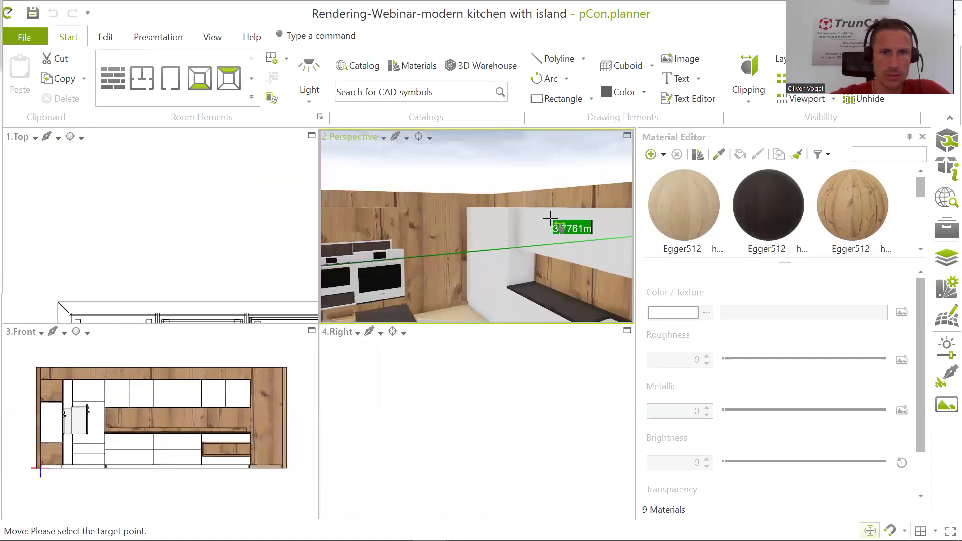
scroll(550, 218, "down", 5)
scroll(576, 221, "up", 6)
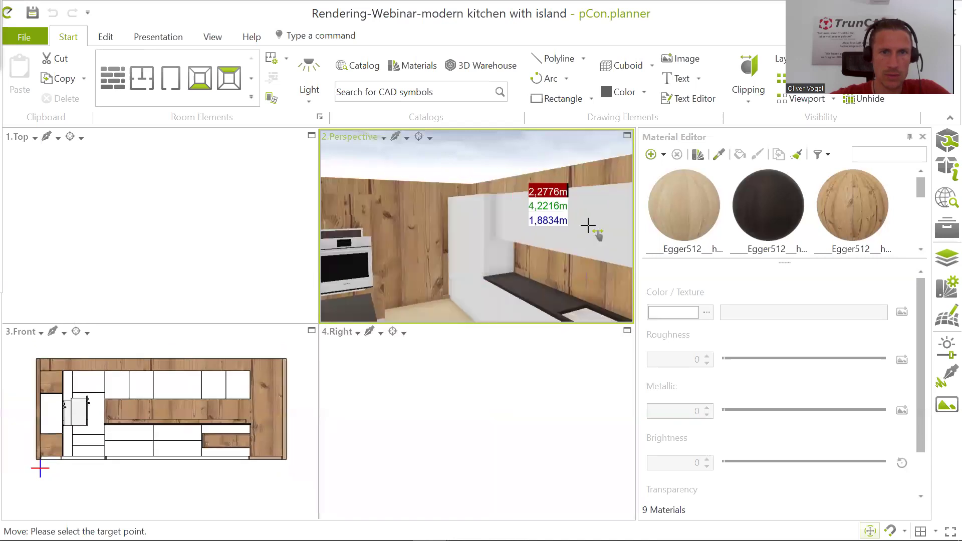
scroll(576, 223, "down", 7)
scroll(547, 223, "up", 4)
scroll(541, 220, "down", 6)
scroll(585, 279, "up", 7)
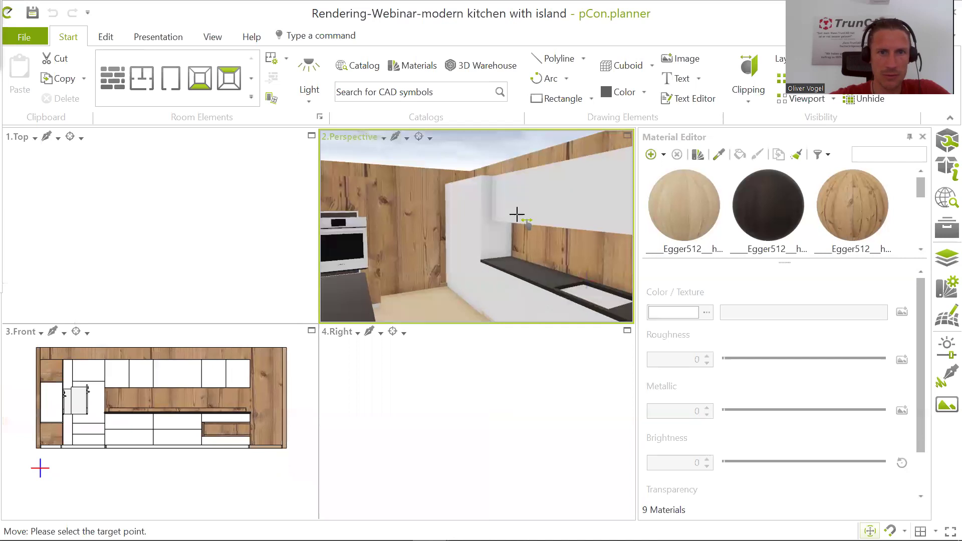
left_click(493, 229)
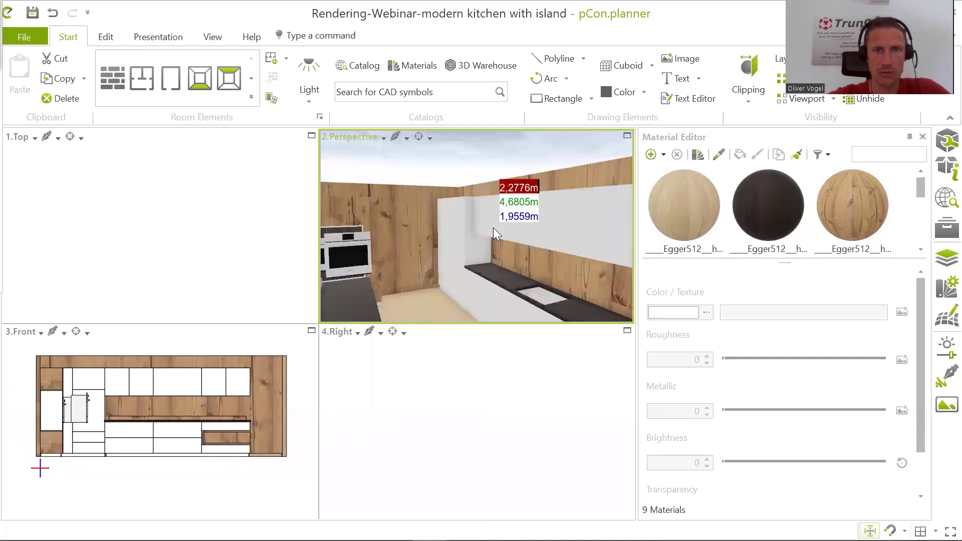
scroll(547, 252, "up", 5)
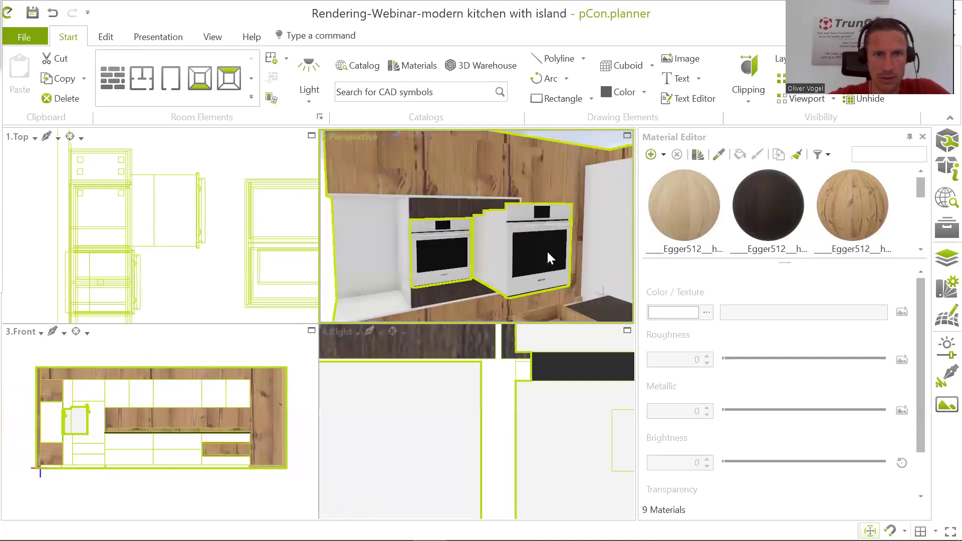
middle_click_drag(523, 263, 494, 264)
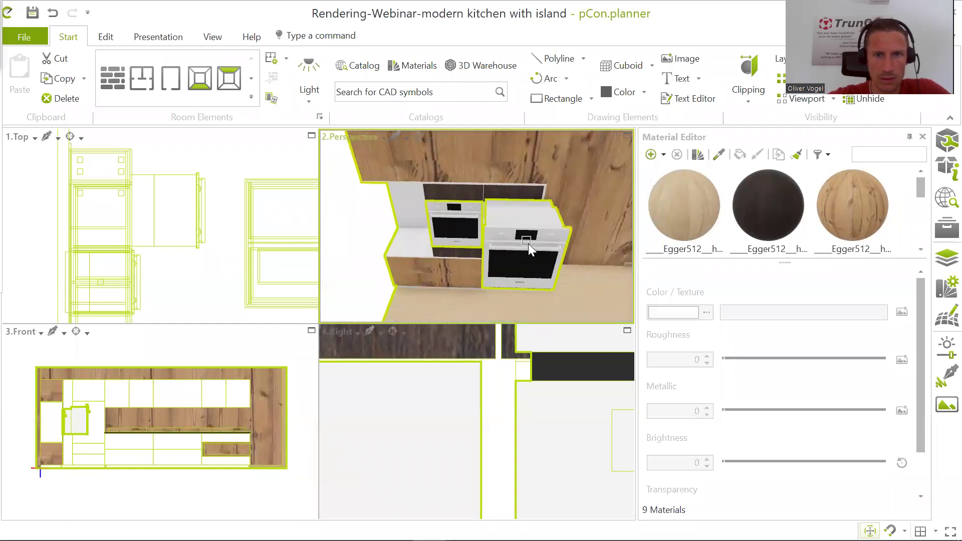
left_click(529, 243)
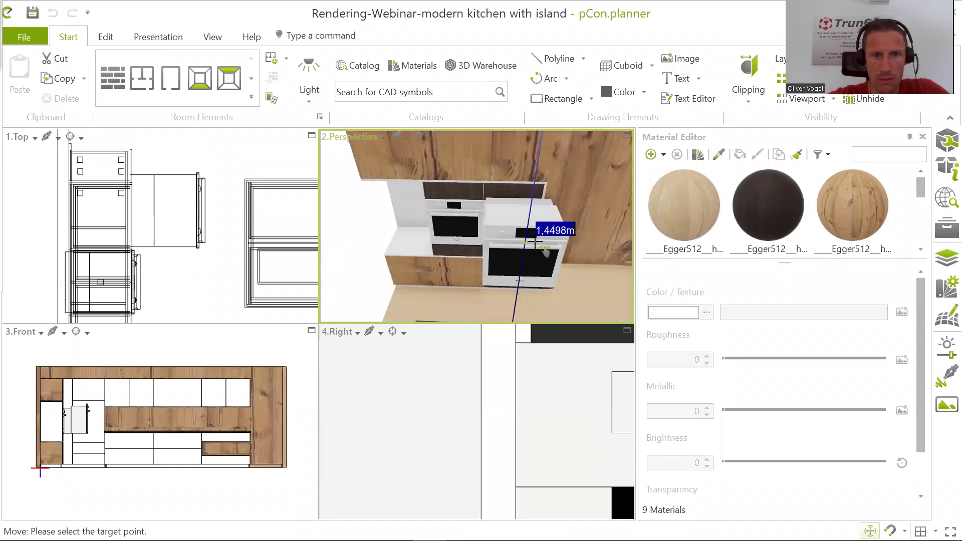
left_click(550, 241)
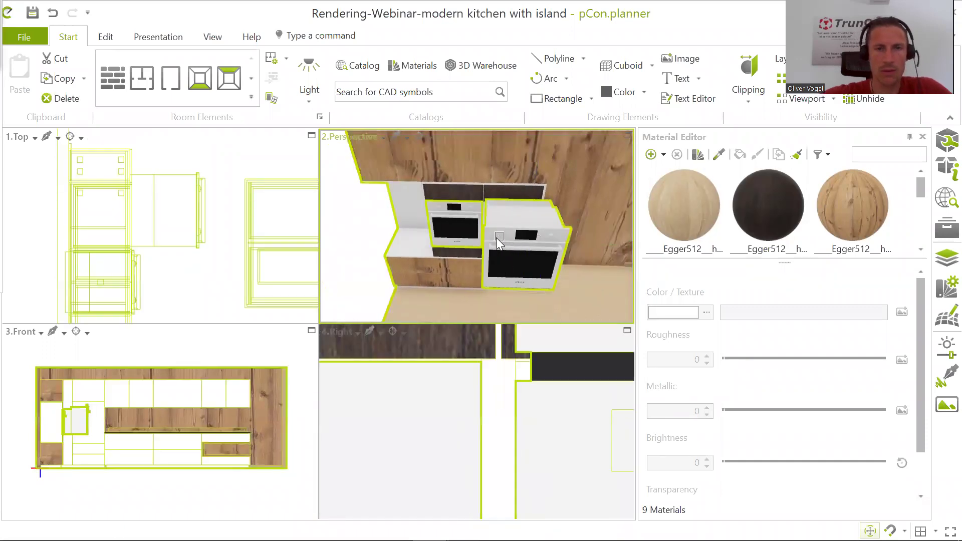
- Move the second oven about 0.58 m in the Top view along the horizontal axis into the empty niche
left_click(193, 207)
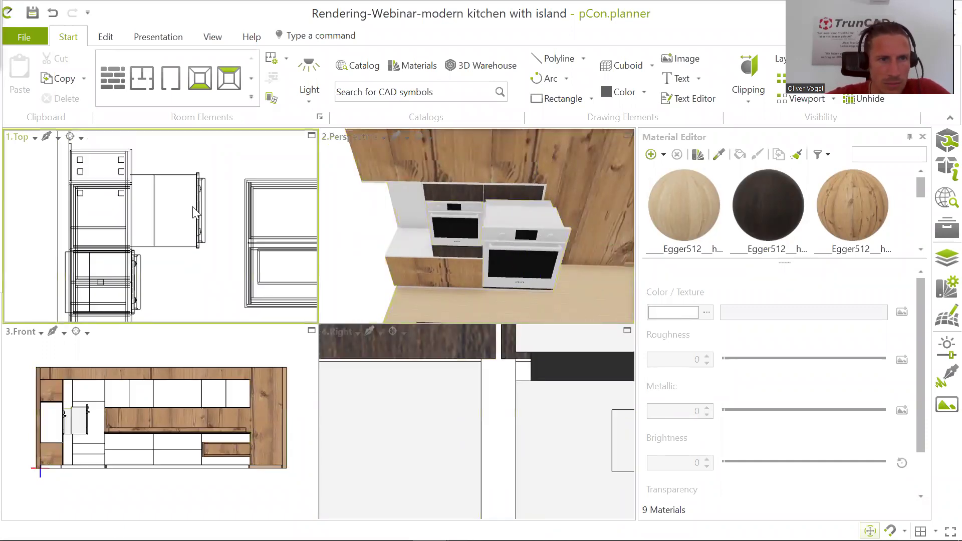
left_click(200, 213)
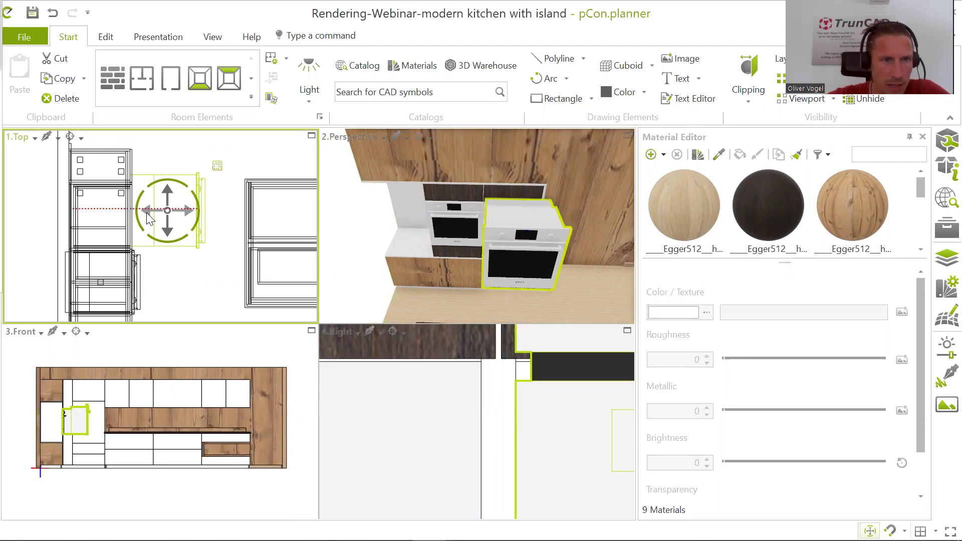
scroll(147, 214, "up", 2)
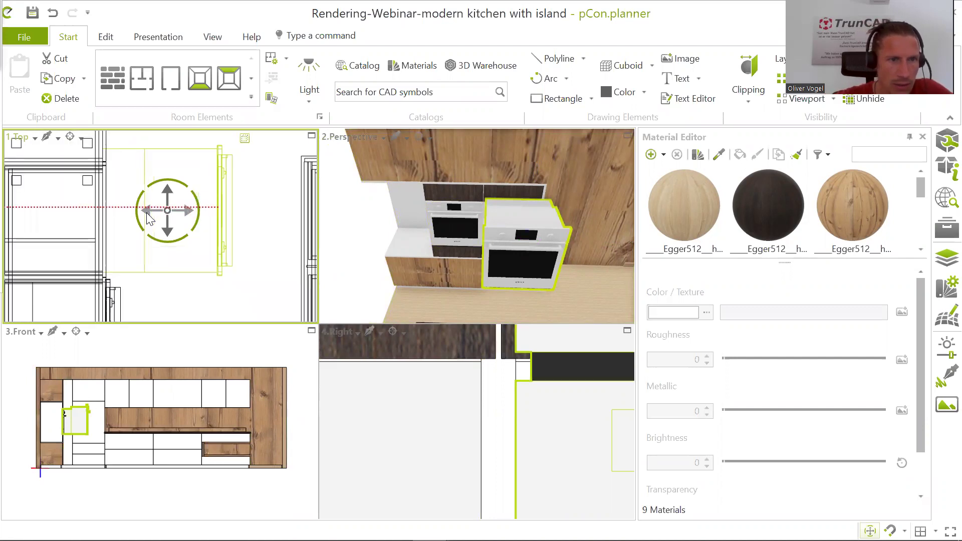
left_click(146, 212)
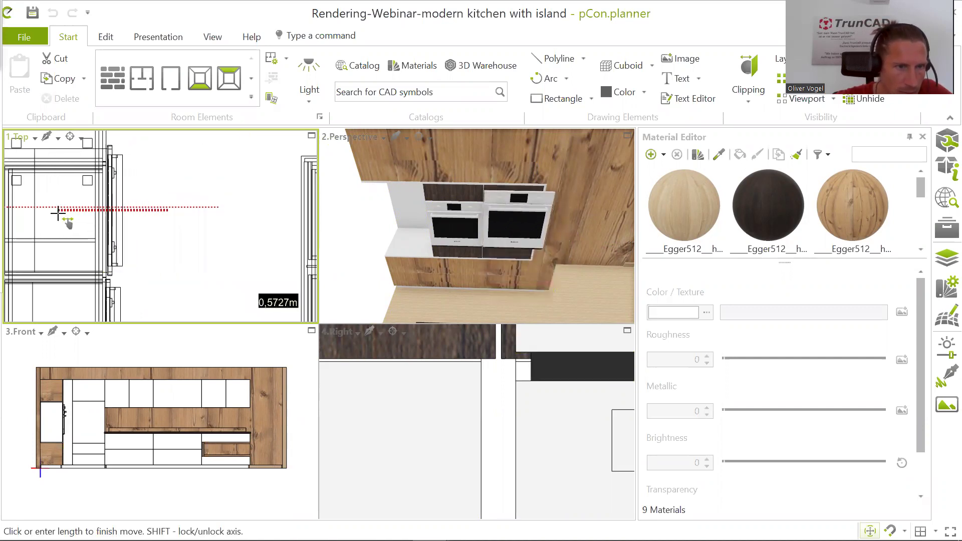
scroll(58, 215, "up", 2)
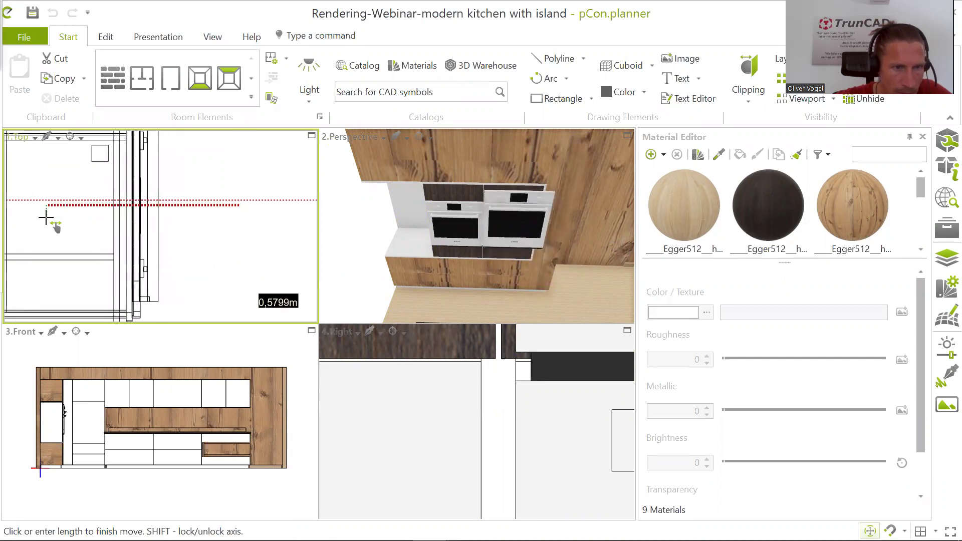
left_click(46, 216)
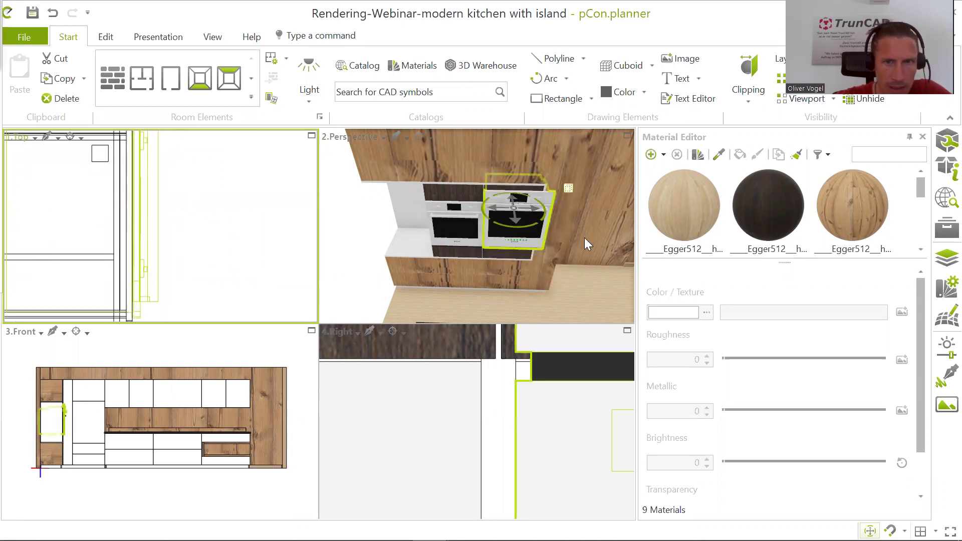
- Scale the second oven by its upper corner in the Right view, snapping it to the niche's inner end point
scroll(549, 407, "down", 6)
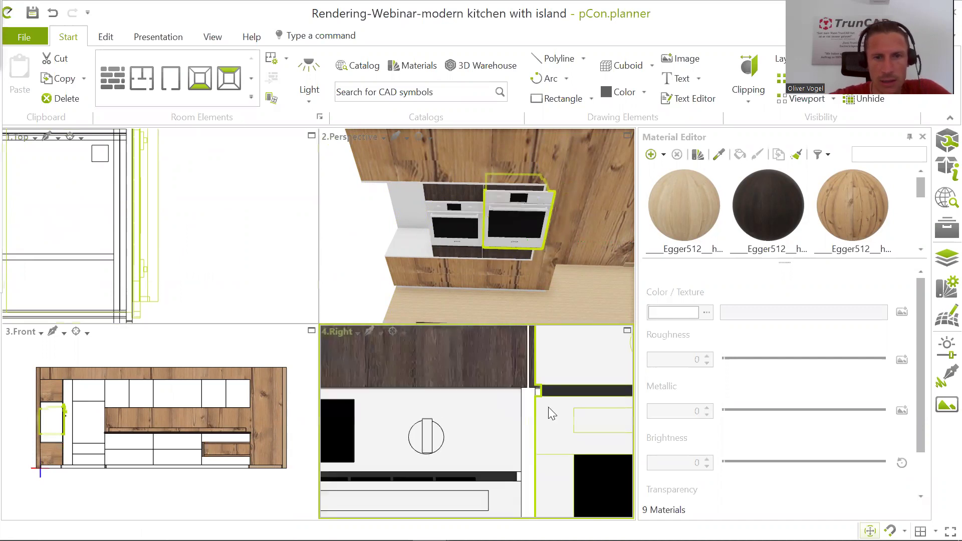
scroll(549, 407, "down", 2)
middle_click_drag(550, 396, 398, 390)
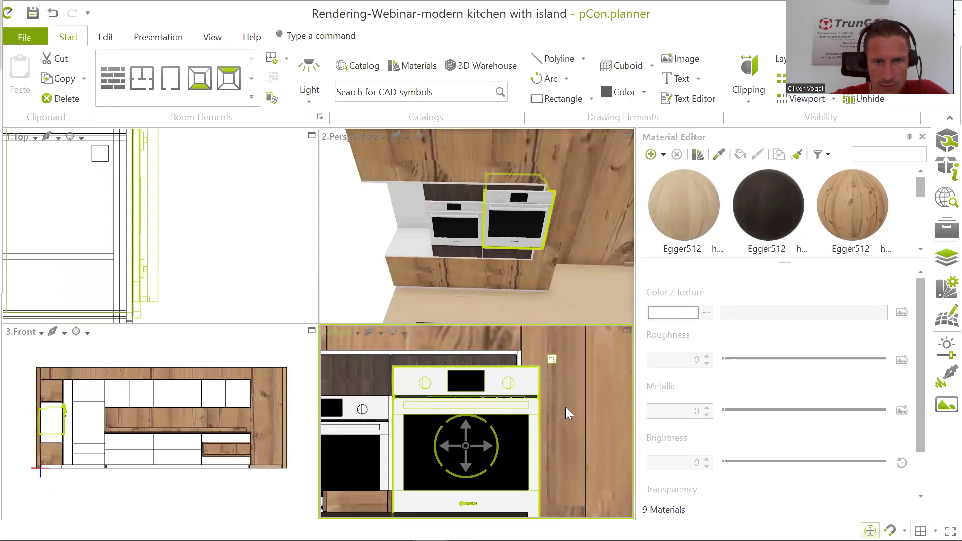
scroll(565, 406, "up", 2)
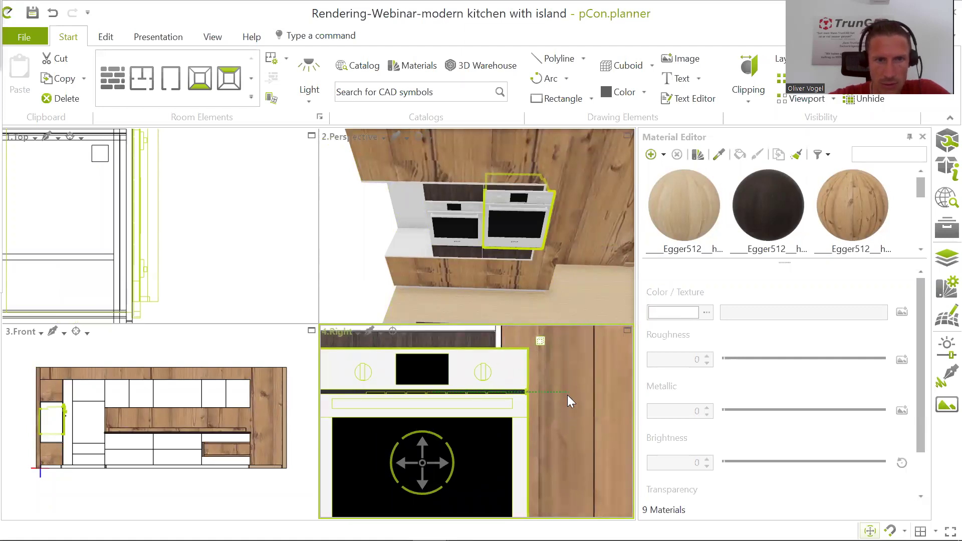
scroll(429, 376, "down", 2)
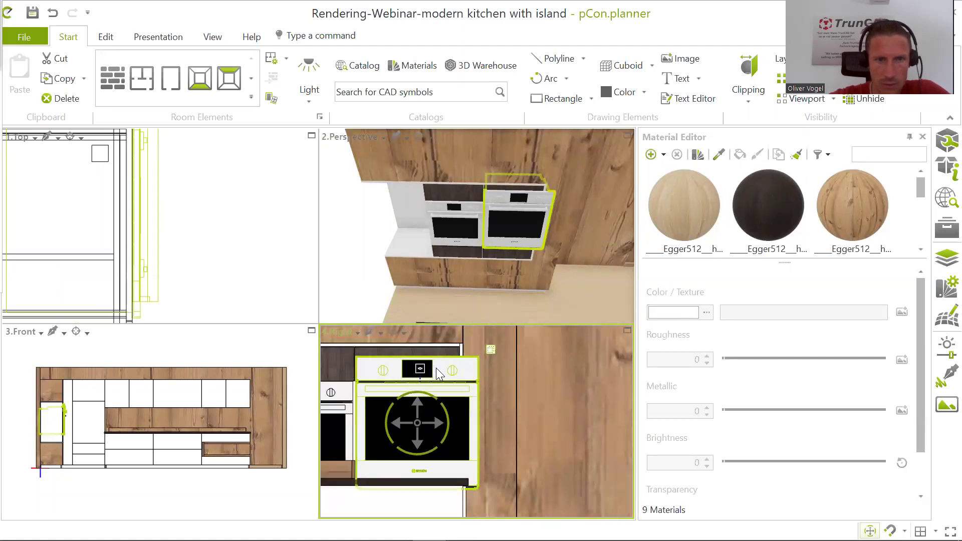
scroll(451, 394, "up", 2)
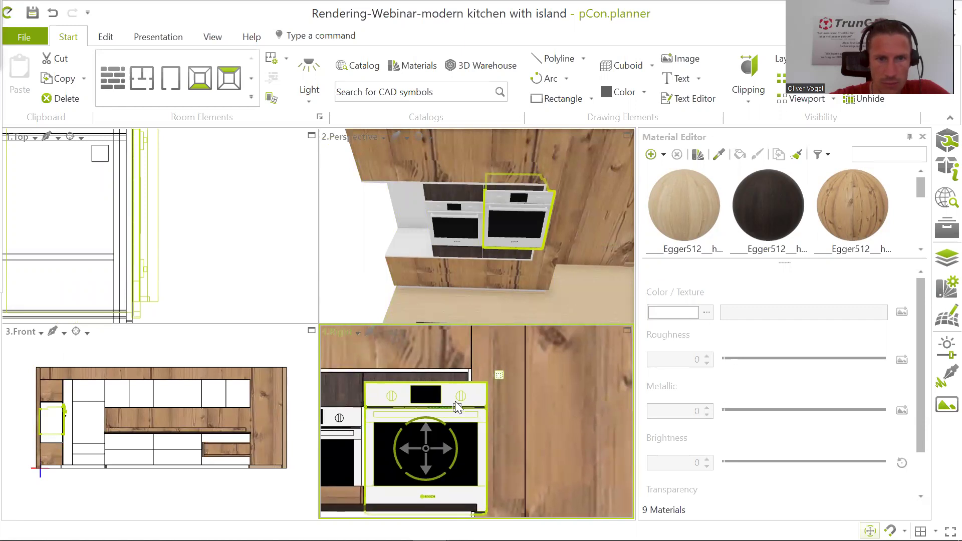
scroll(465, 395, "up", 1)
scroll(470, 394, "up", 2)
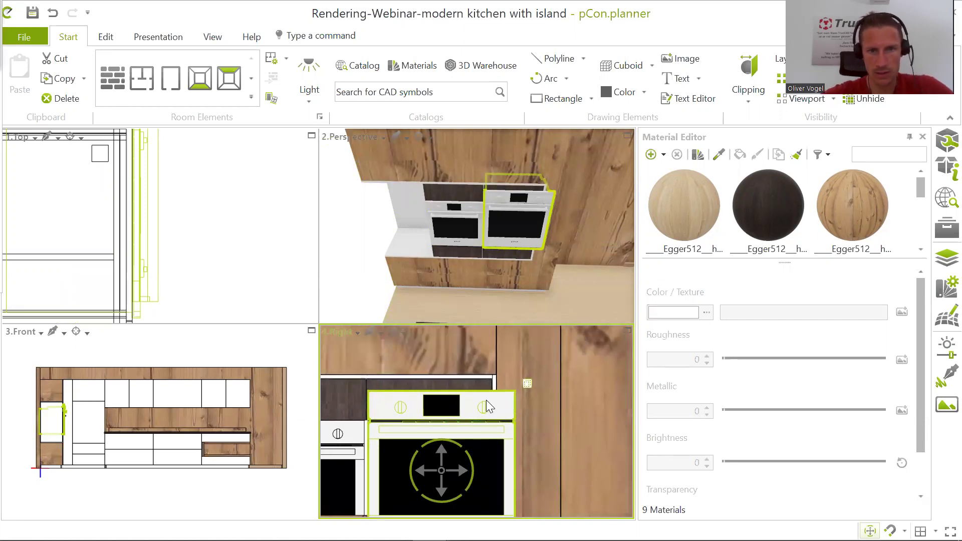
right_click(512, 395)
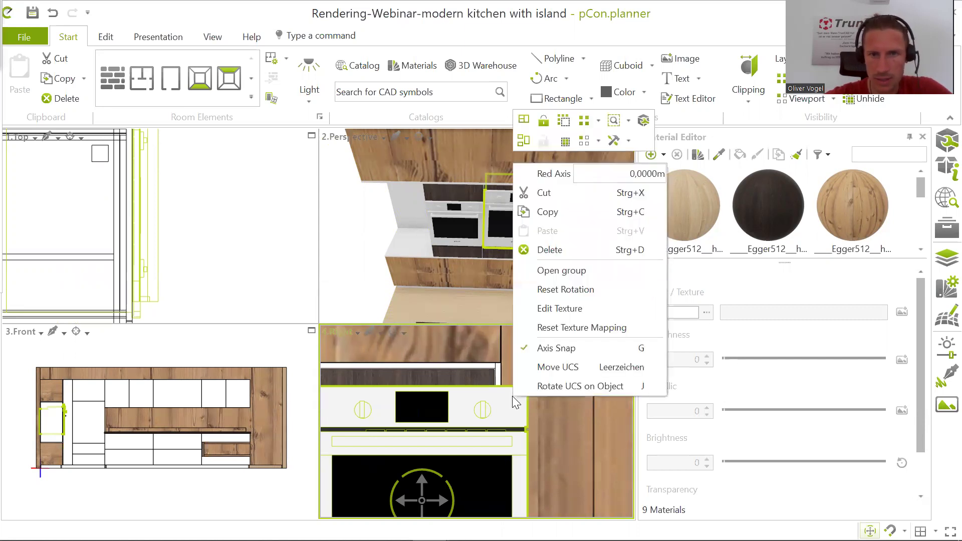
left_click(622, 139)
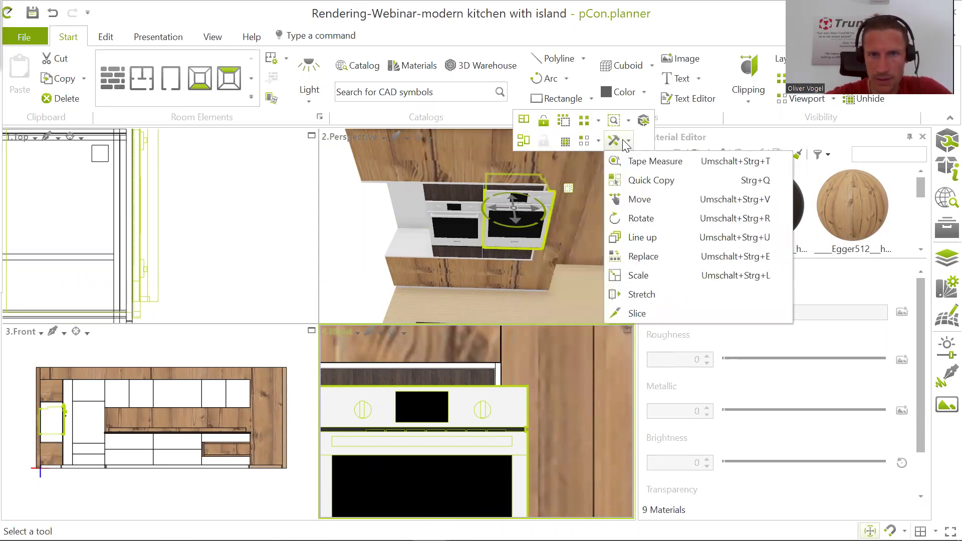
left_click(641, 275)
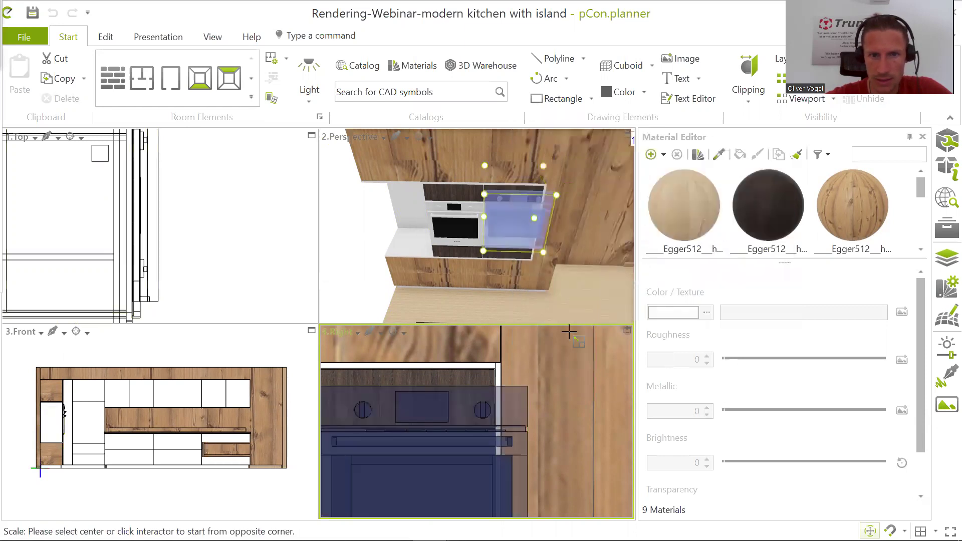
left_click(528, 389)
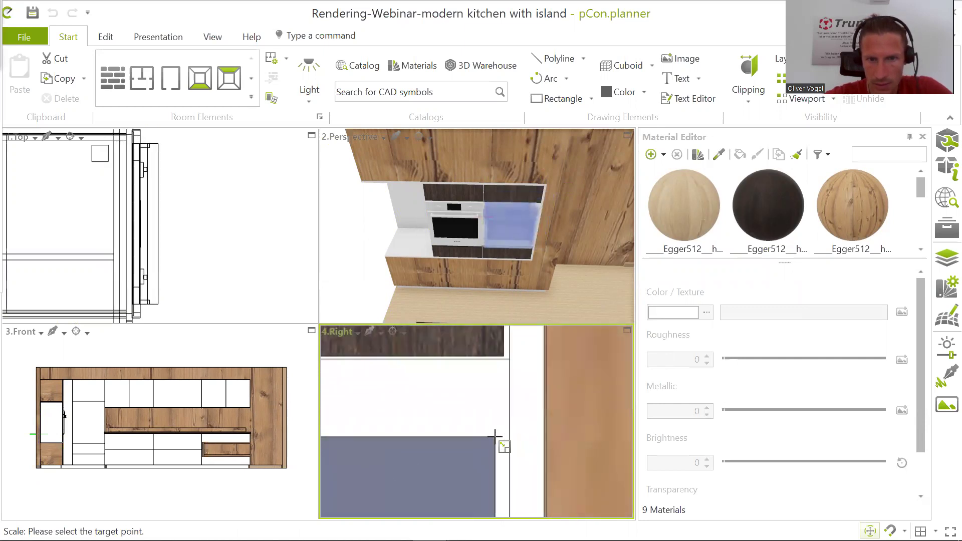
left_click(507, 361)
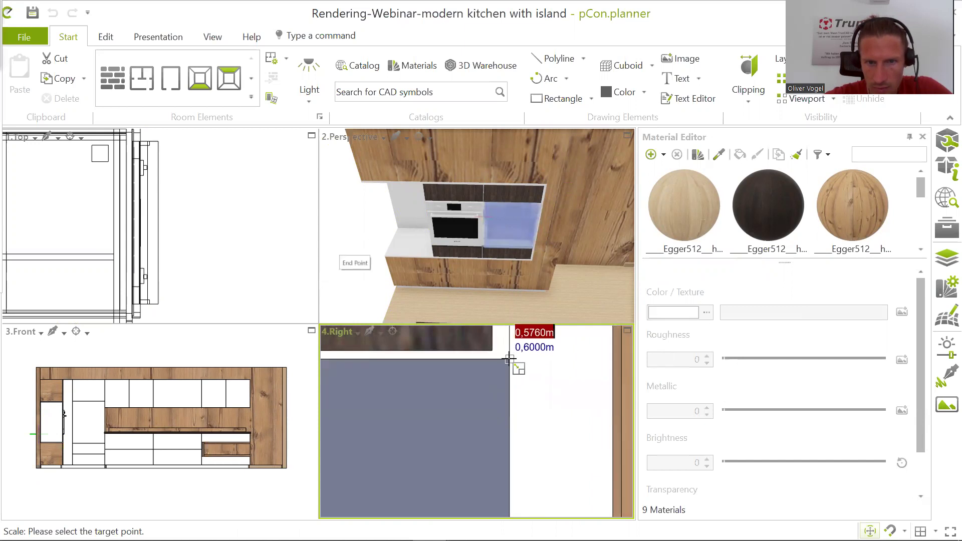
left_click(509, 359)
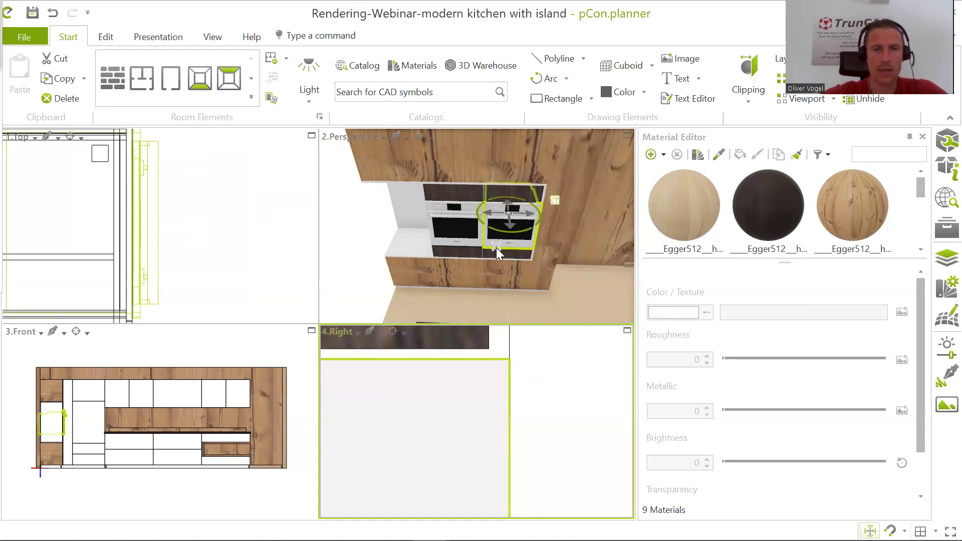
- Inspect in the Perspective view how far both oven fronts protrude from the tall cabinet niches
scroll(519, 231, "down", 3)
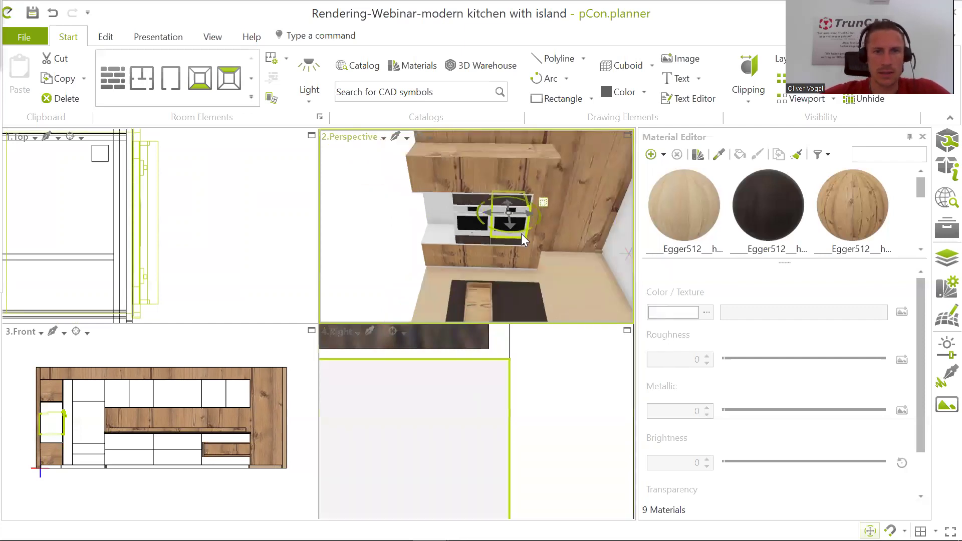
scroll(524, 236, "down", 1)
scroll(519, 221, "up", 5)
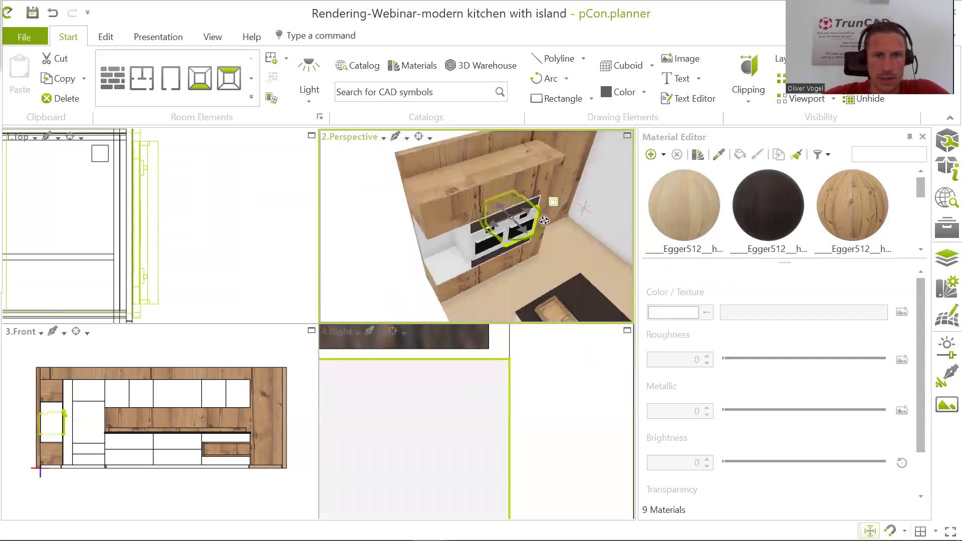
scroll(521, 220, "up", 2)
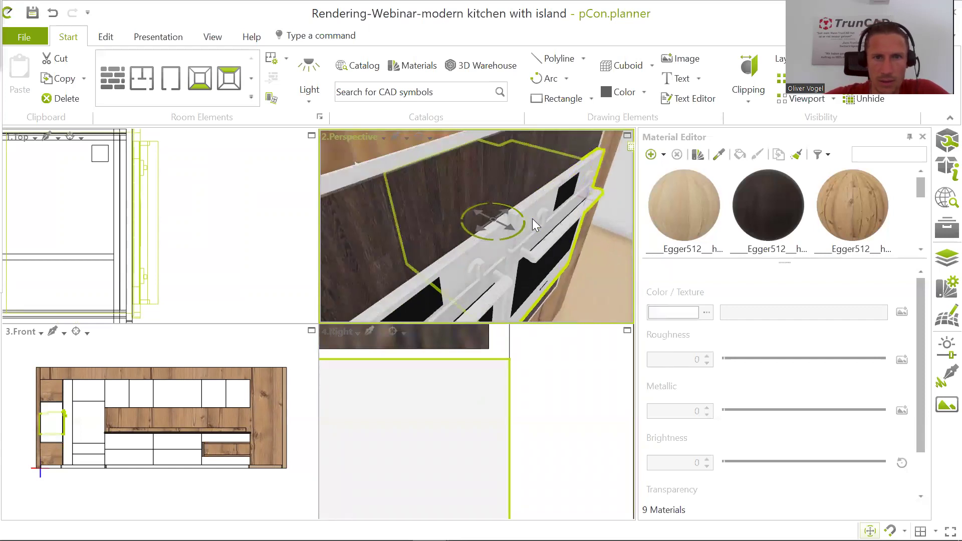
scroll(536, 218, "up", 2)
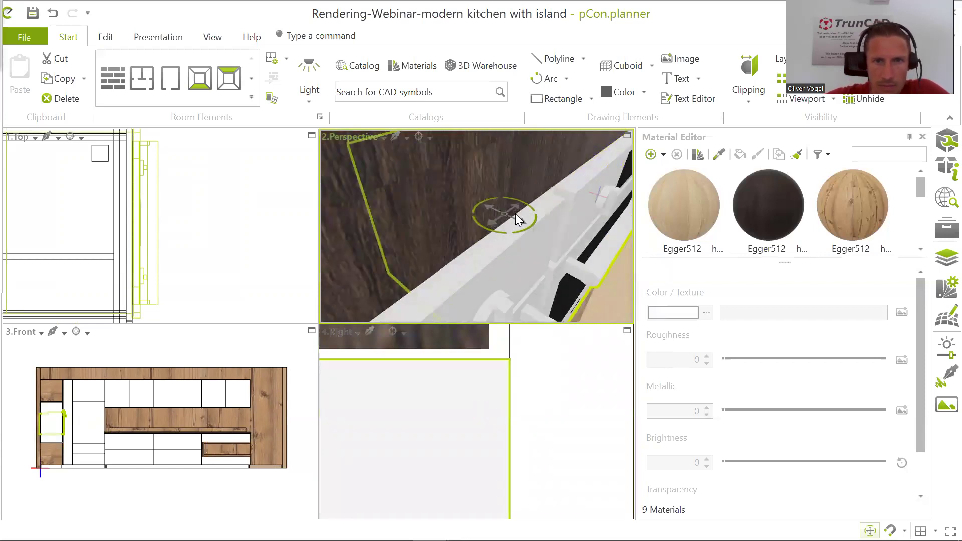
scroll(564, 204, "up", 1)
middle_click_drag(511, 200, 480, 202)
right_click_drag(526, 198, 422, 188)
scroll(495, 197, "down", 3)
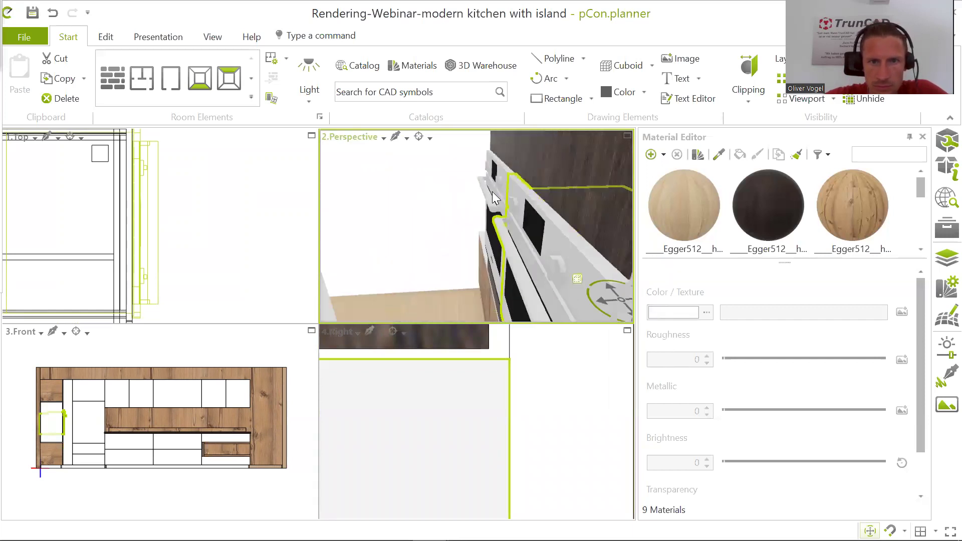
right_click_drag(523, 203, 577, 241)
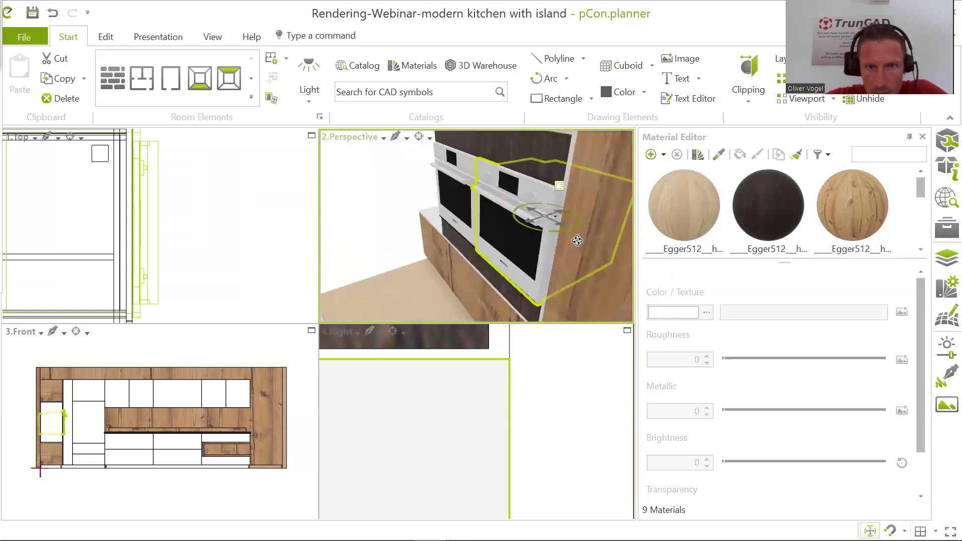
- Push the second oven about 0.027 m deeper into its niche along the depth axis in the Perspective view
scroll(559, 194, "up", 3)
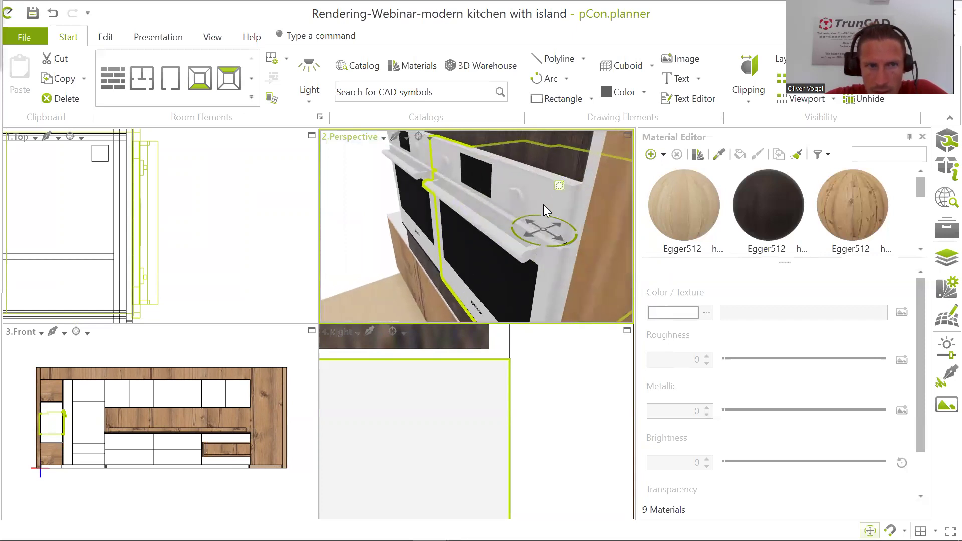
scroll(579, 181, "up", 4)
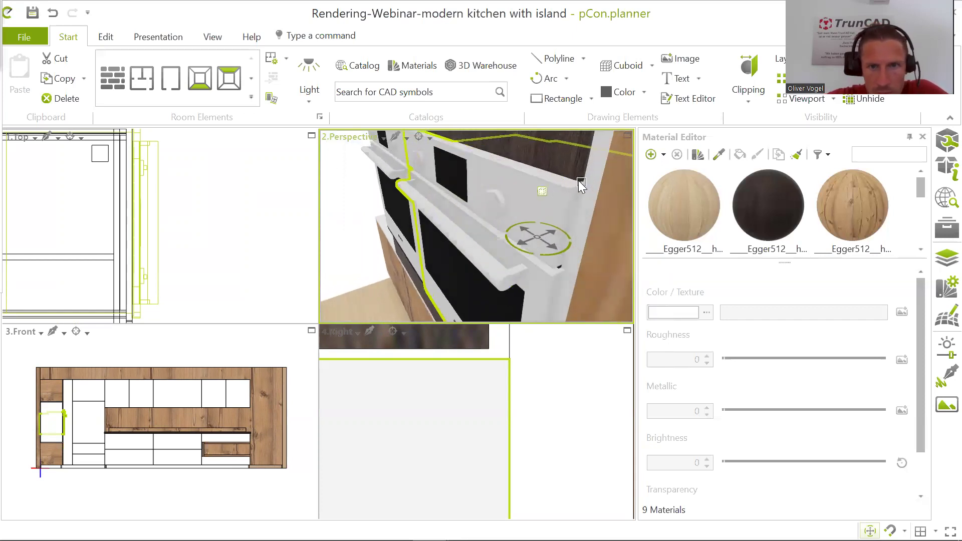
mouse_move(584, 190)
right_mouse_down()
mouse_move(537, 176)
mouse_move(556, 174)
mouse_move(571, 194)
right_mouse_up()
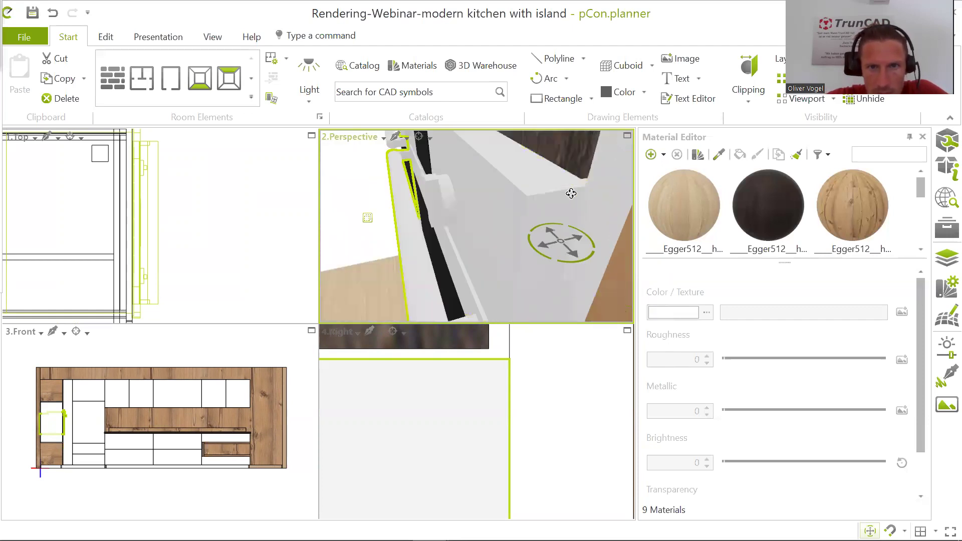
left_click(577, 234)
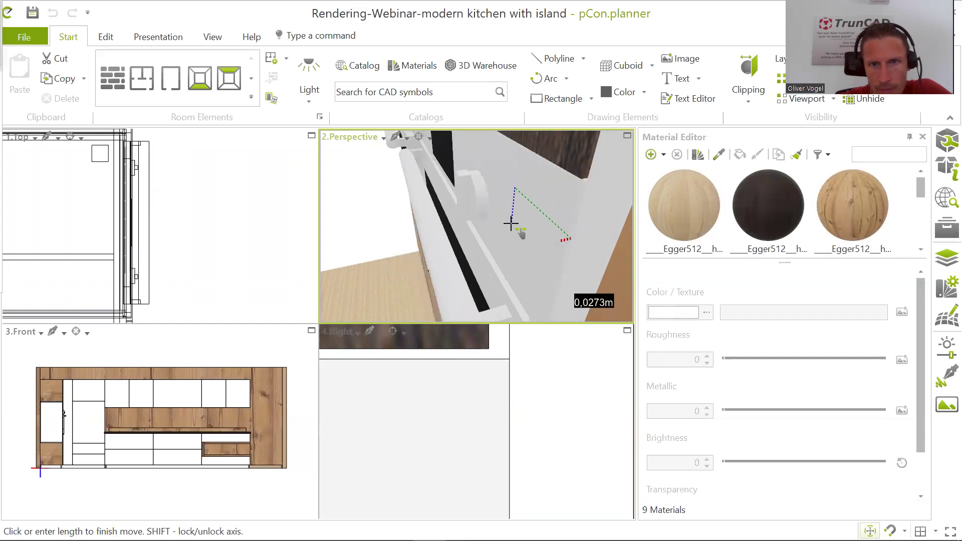
left_click(510, 224)
right_click_drag(514, 225, 458, 215)
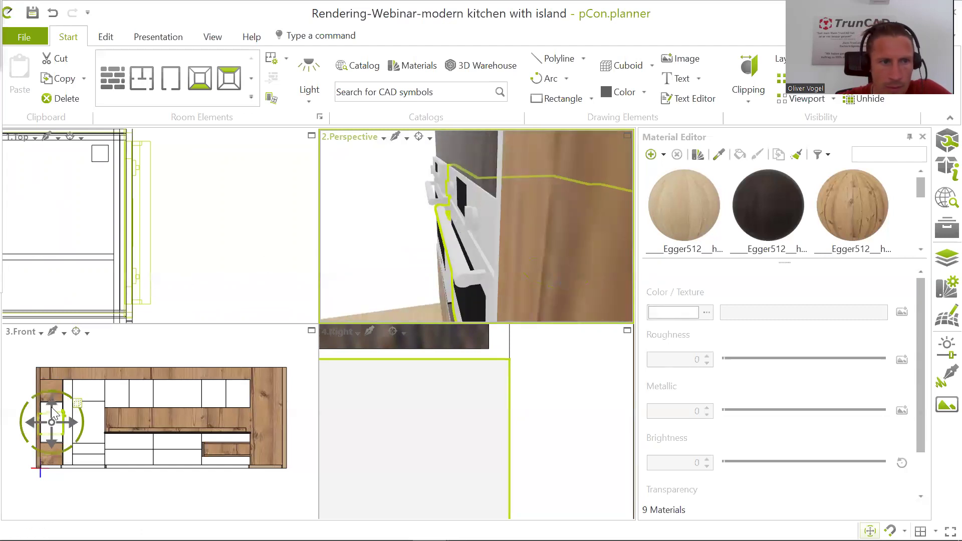
- Push the neighbouring oven about 0.02 m deeper into its niche in the Top view, aligning its front in the Front view
scroll(68, 422, "up", 5)
scroll(75, 415, "up", 3)
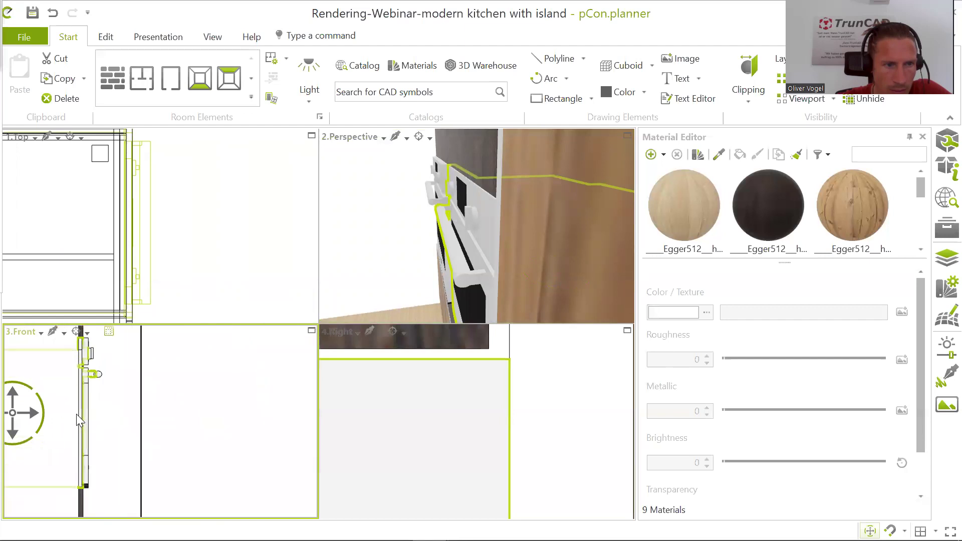
scroll(86, 399, "down", 5)
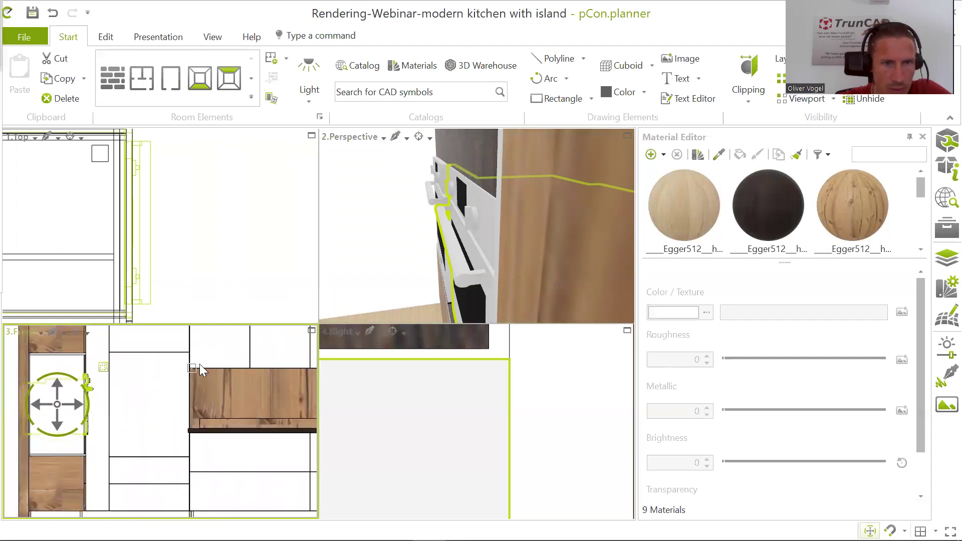
scroll(157, 253, "down", 4)
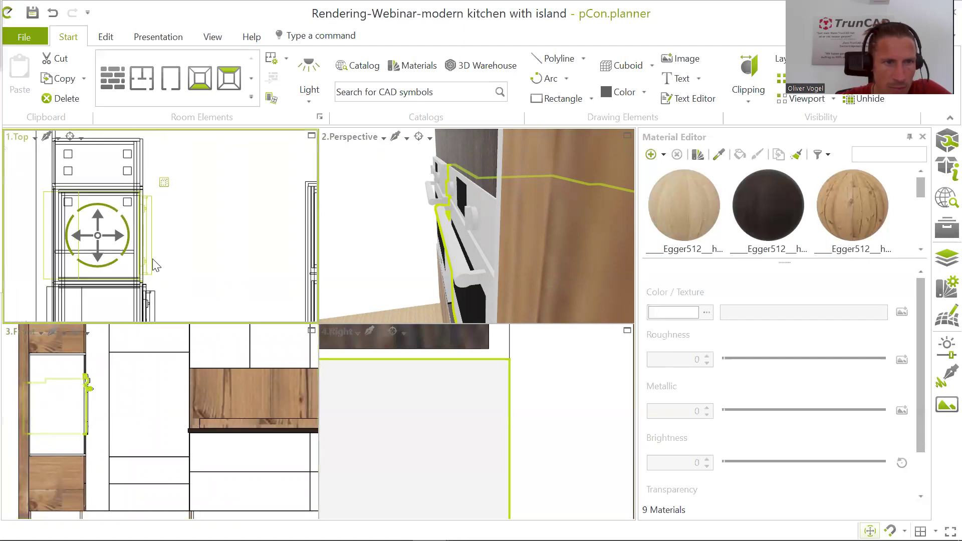
middle_click_drag(170, 279, 215, 194)
scroll(202, 264, "up", 3)
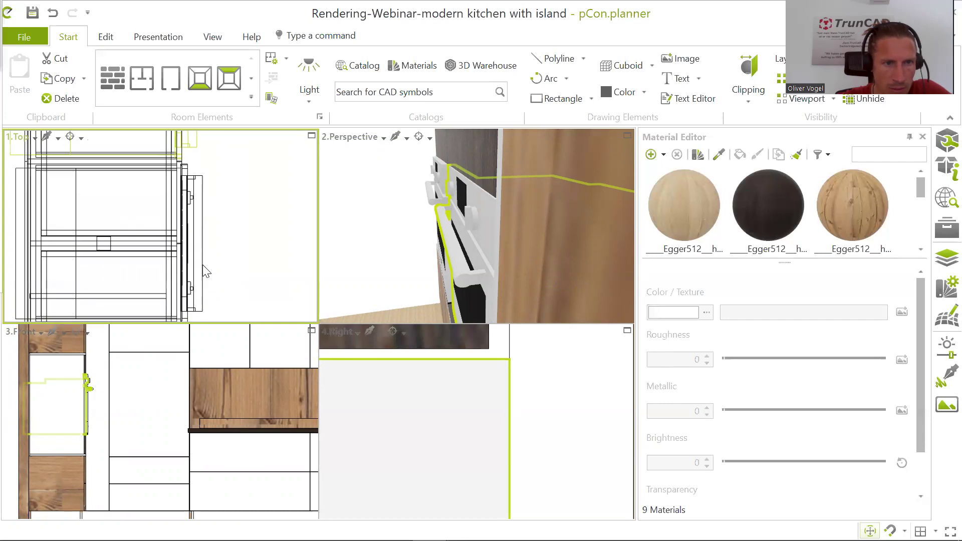
left_click(196, 268)
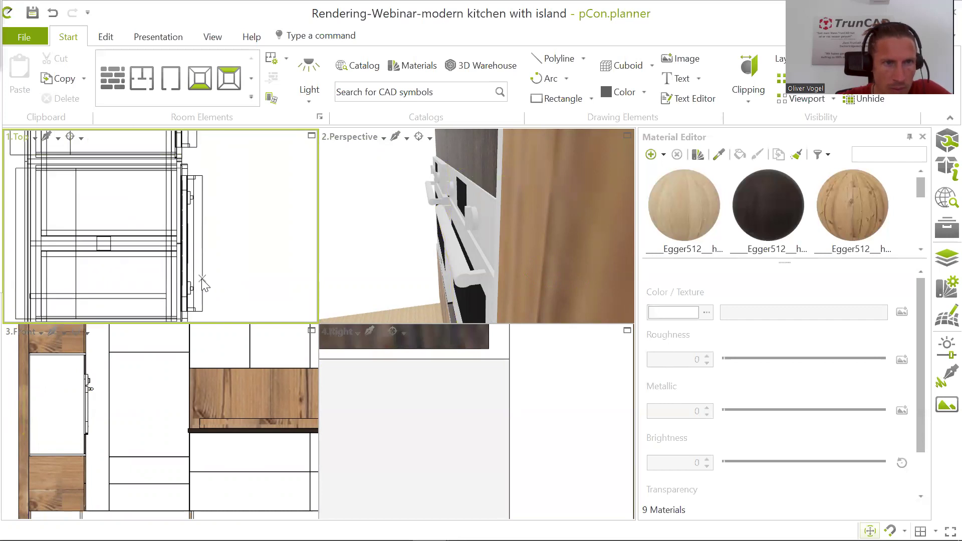
left_click(202, 279)
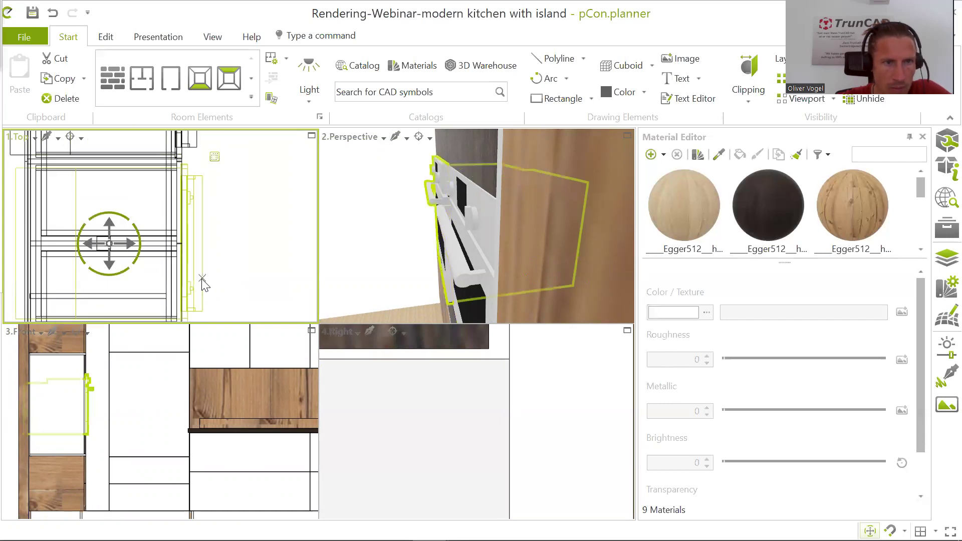
left_click(108, 244)
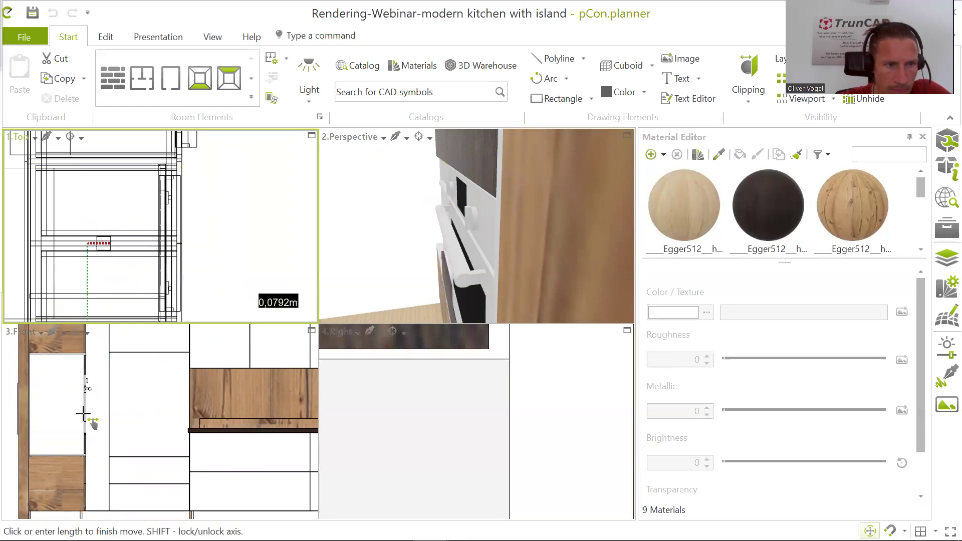
scroll(84, 404, "up", 3)
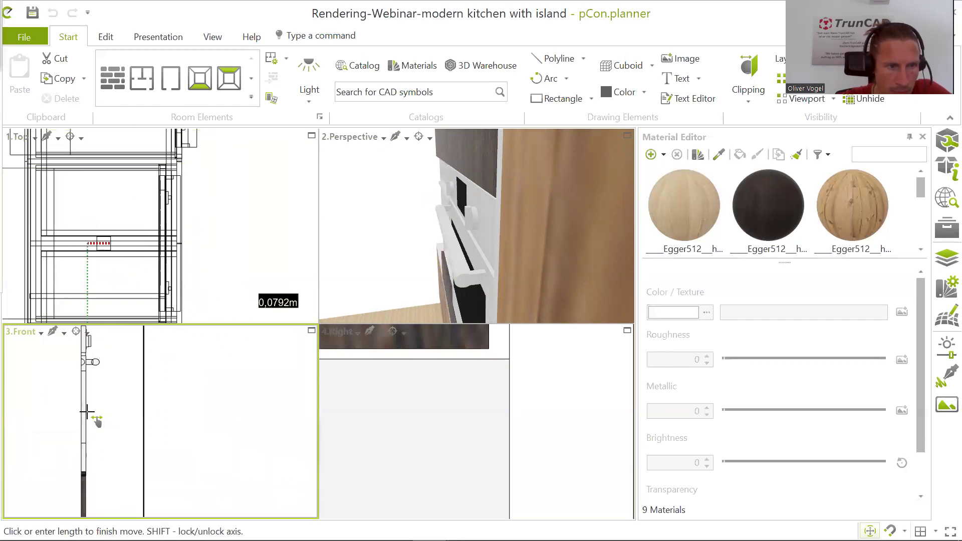
scroll(98, 398, "up", 4)
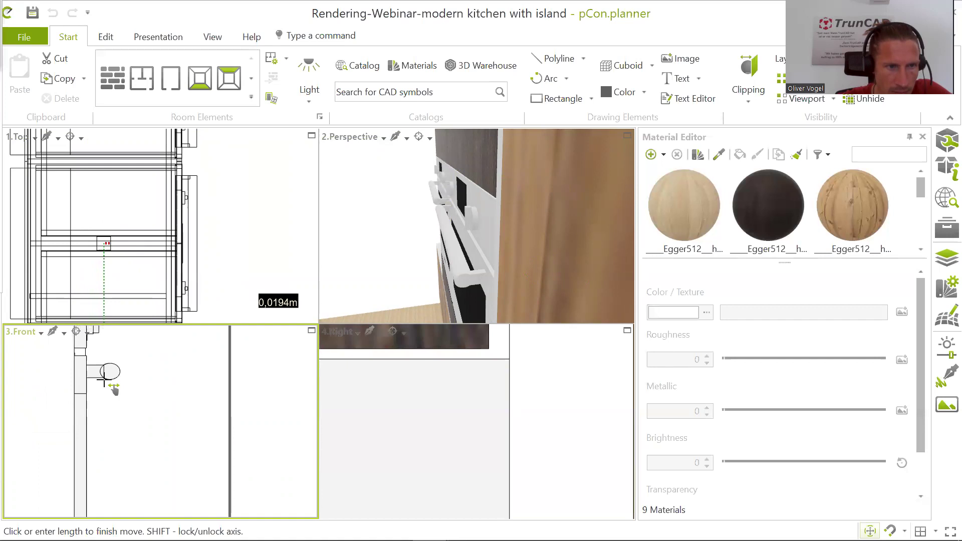
left_click(104, 384)
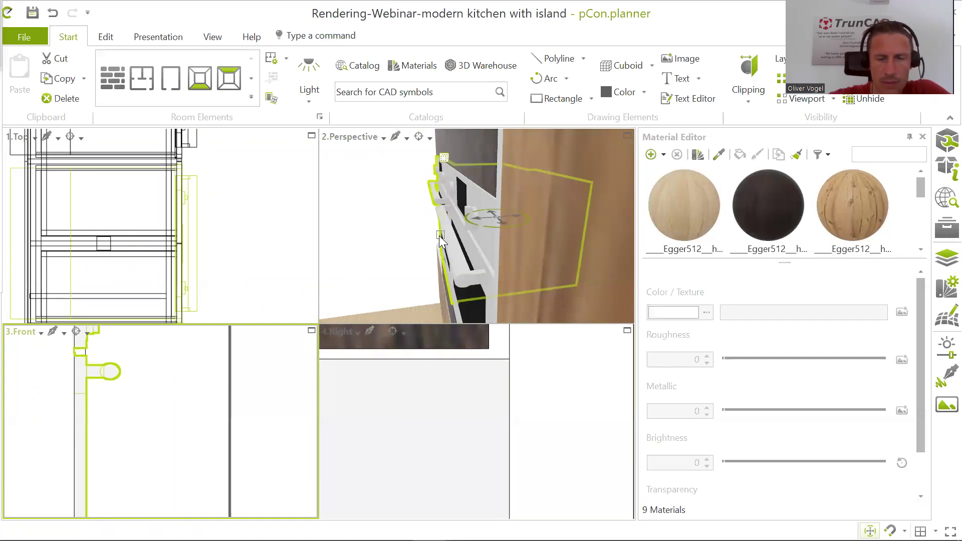
- Inspect the fit of both ovens in the tall cabinets from the side and front in the Perspective view
scroll(439, 237, "down", 5)
scroll(439, 236, "up", 3)
scroll(439, 237, "down", 1)
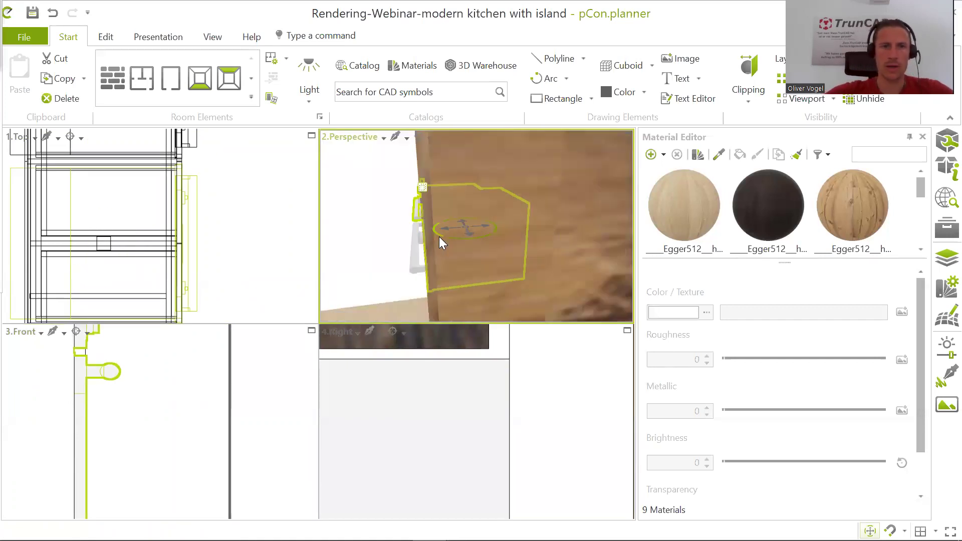
scroll(443, 238, "down", 2)
middle_click_drag(491, 248, 529, 236)
scroll(541, 249, "down", 4)
scroll(487, 249, "down", 3)
scroll(467, 259, "up", 2)
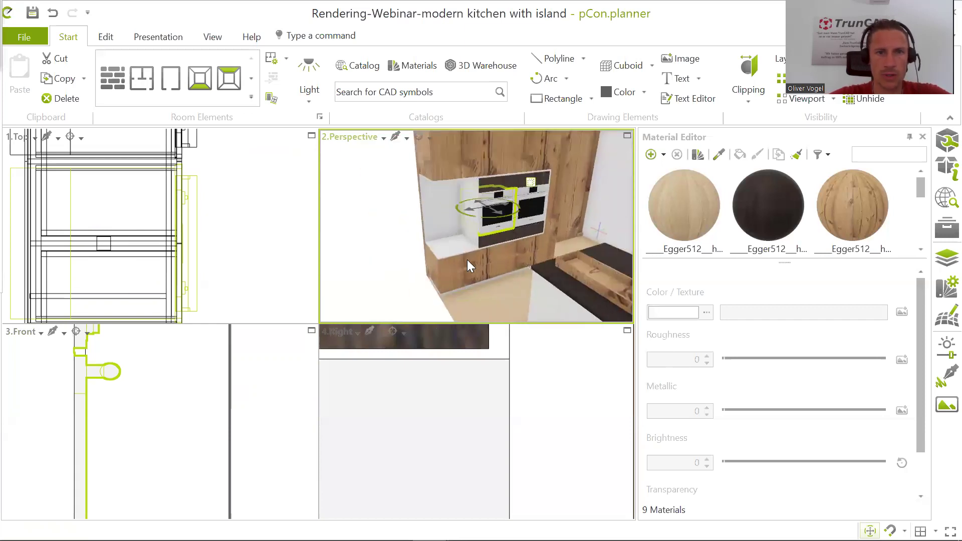
scroll(467, 259, "up", 1)
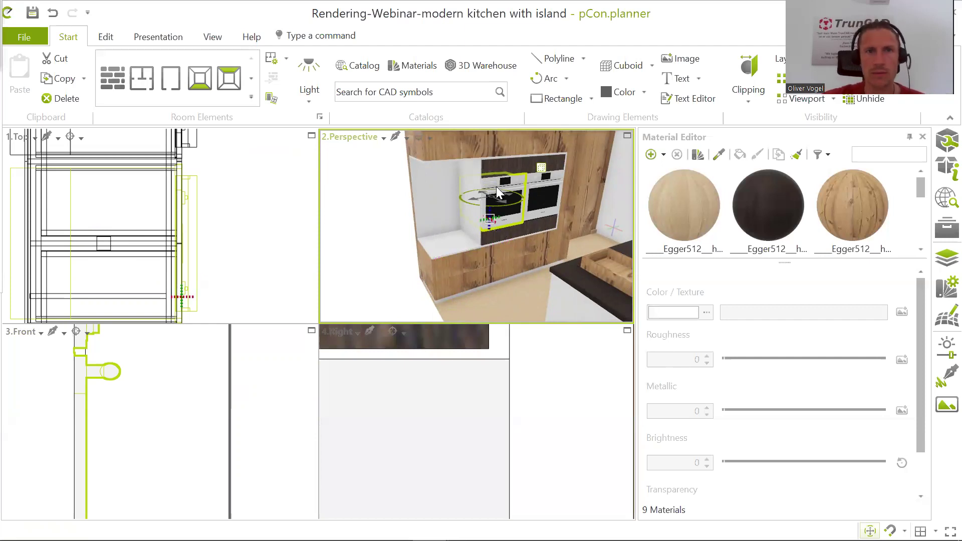
- Open 3D Warehouse, leave the Bosch oven's detail page and search for "indoor plant with pots"
left_click(485, 70)
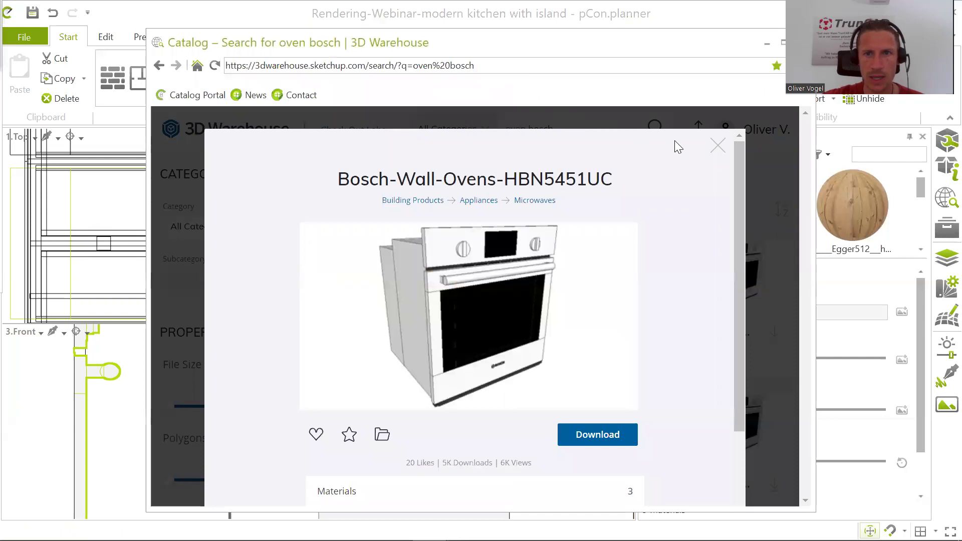
left_click(718, 147)
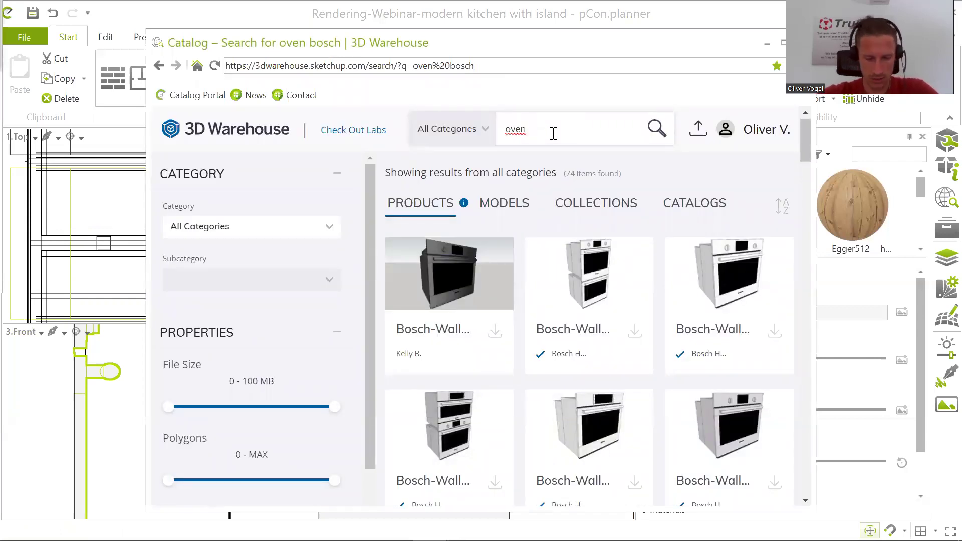
key("BackSpace")
key("BackSpace")
key("BackSpace")
key("BackSpace")
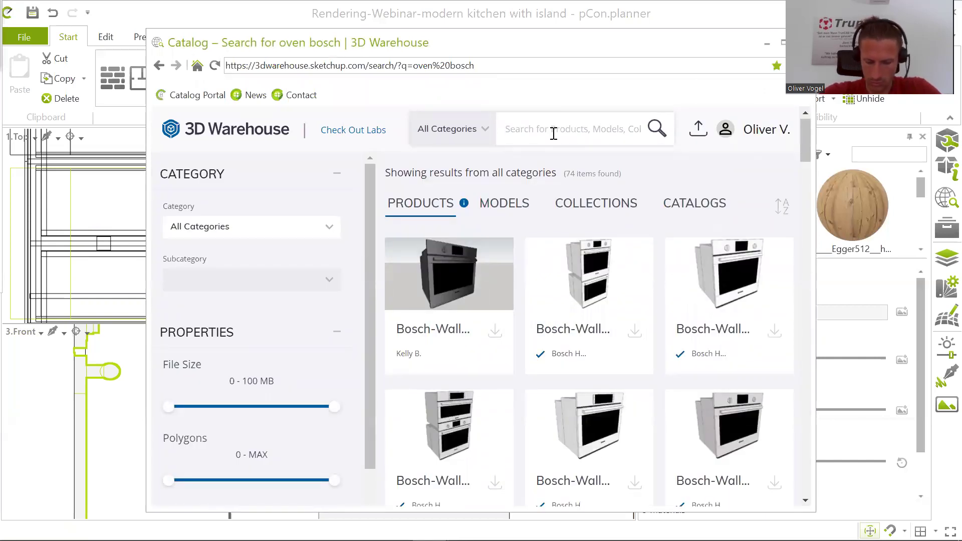
type("on")
key("BackSpace")
key("BackSpace")
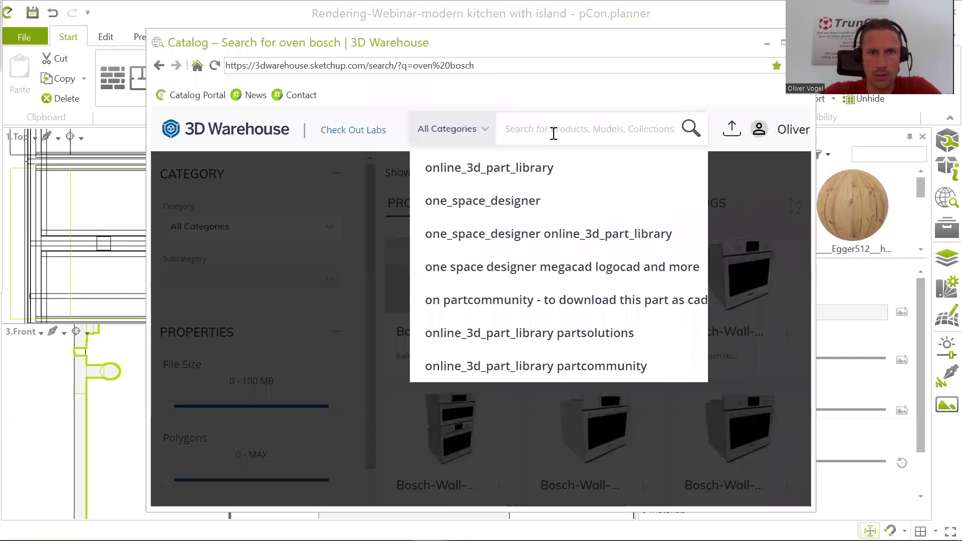
type("indoor")
type("plan")
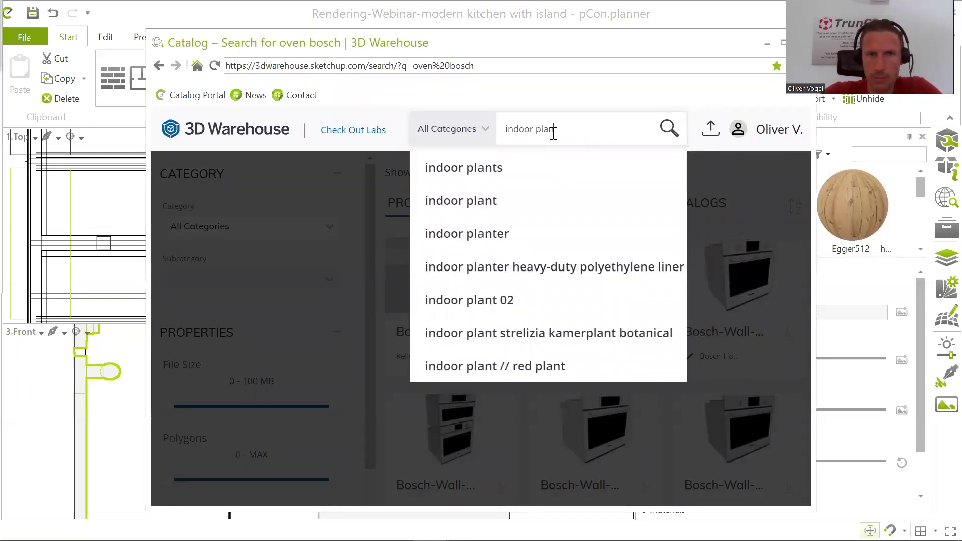
type("t w")
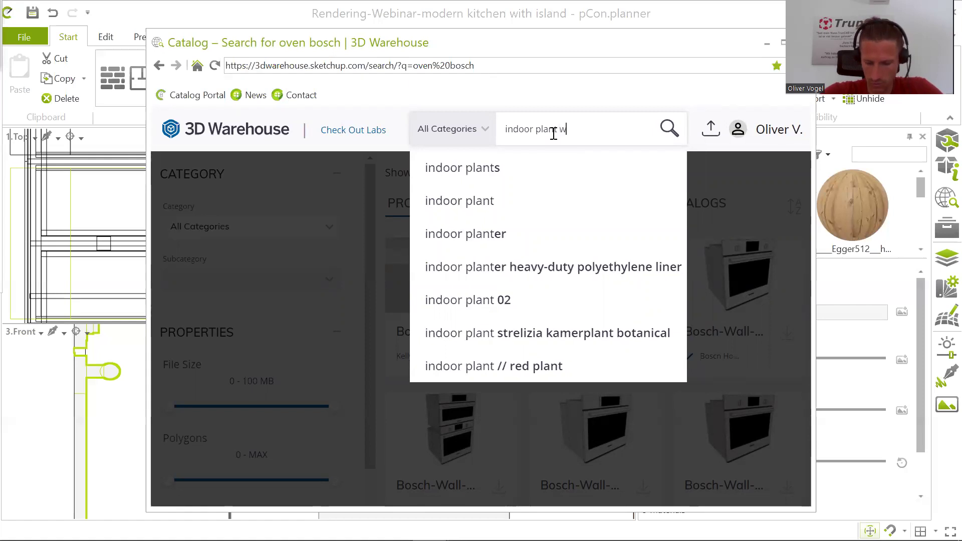
type("ith")
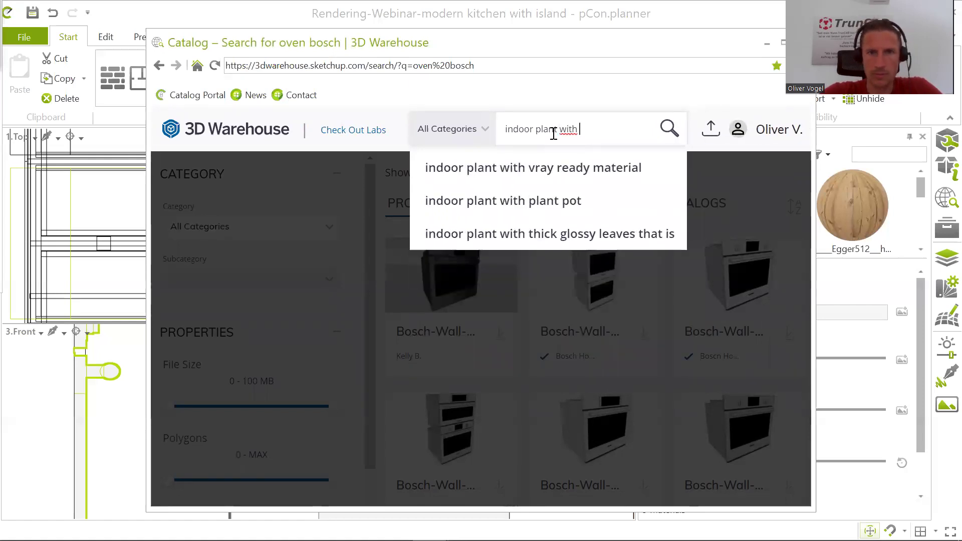
type(" pots")
key("Return")
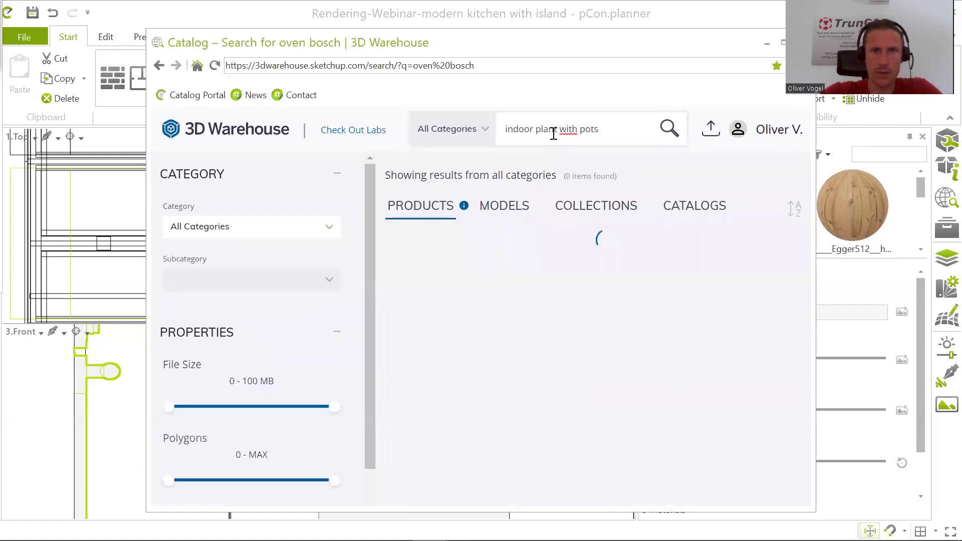
- Look through the plant models and repeat the search as "indoor plant with pot"
scroll(571, 275, "down", 2)
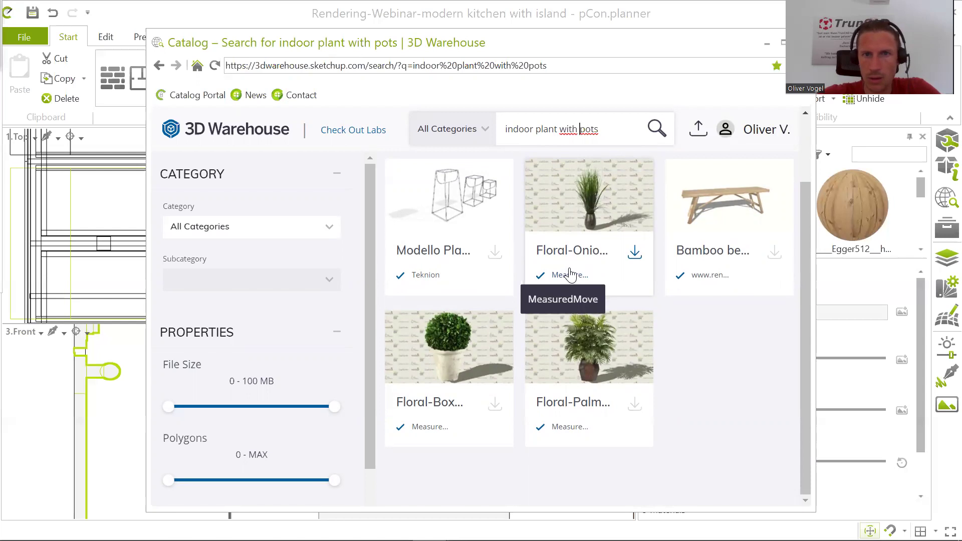
type("s")
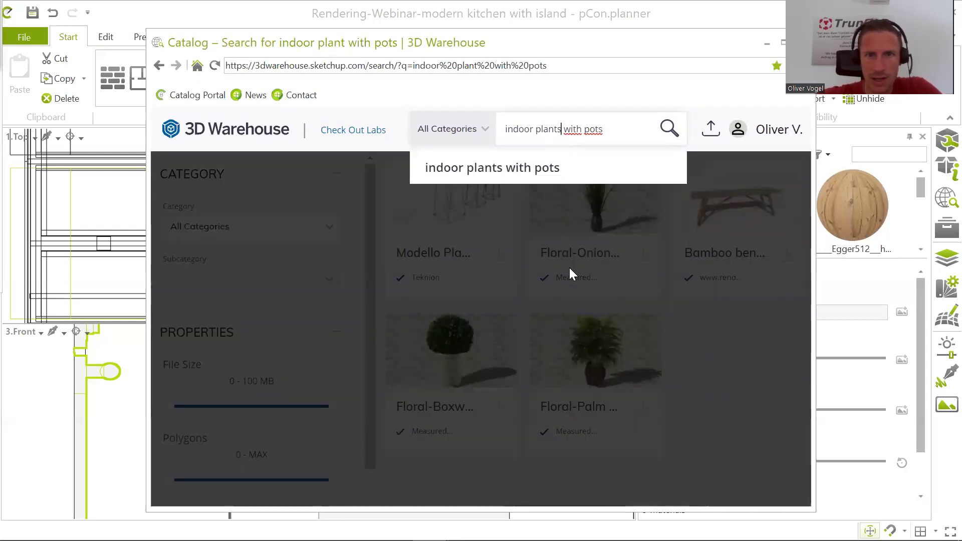
key("BackSpace")
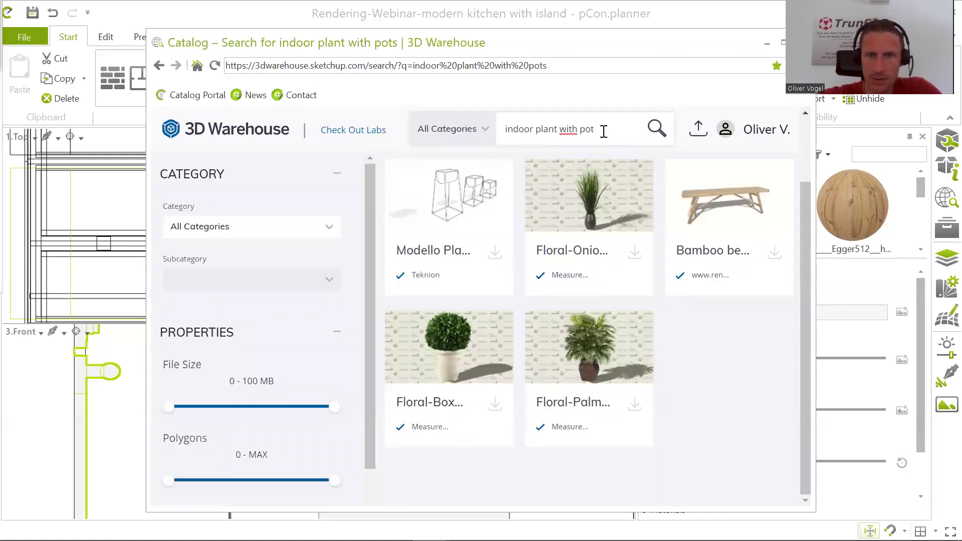
key("Return")
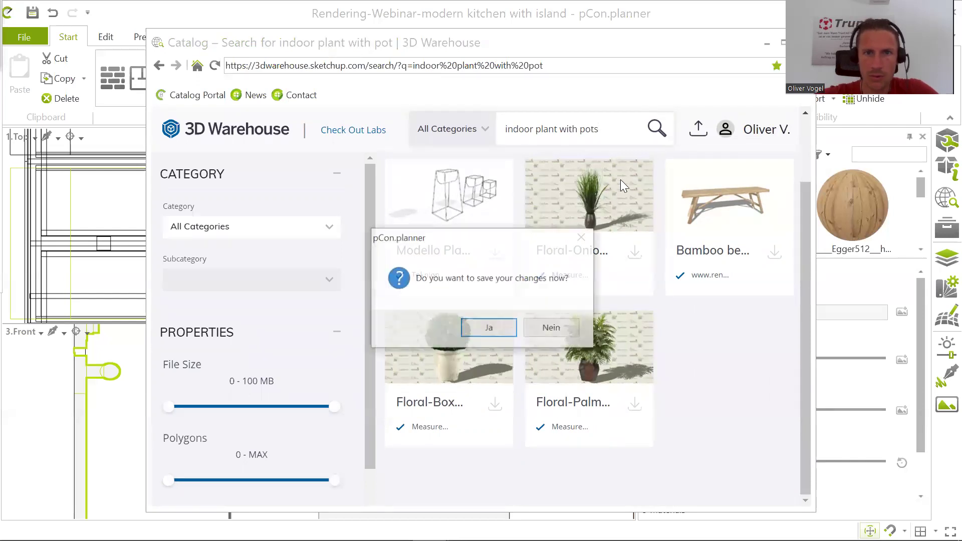
- Save the drawing as Rendering-Webinar-modern kitchen with island in DWG 2013 format, in the folder of the same name under TrunCAD_Projekte
left_click(489, 327)
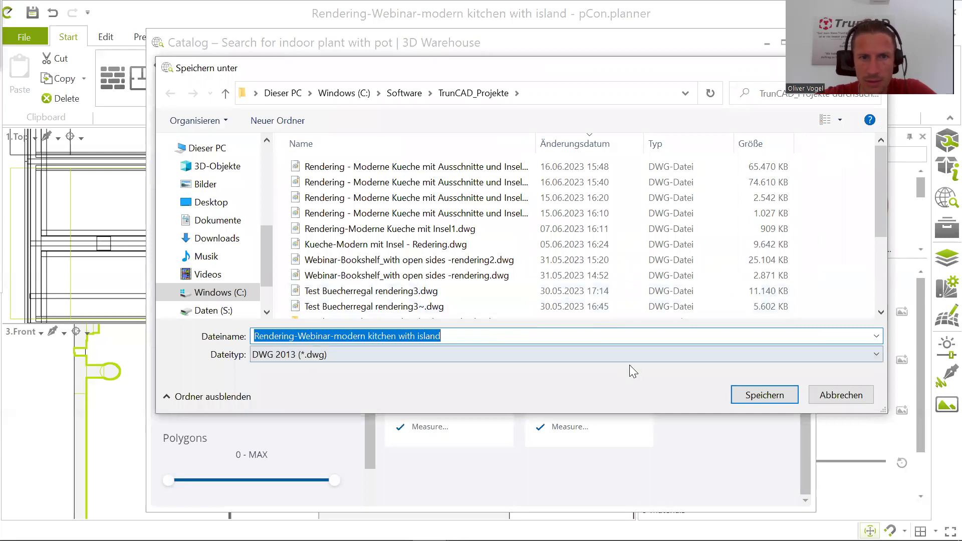
left_click(753, 395)
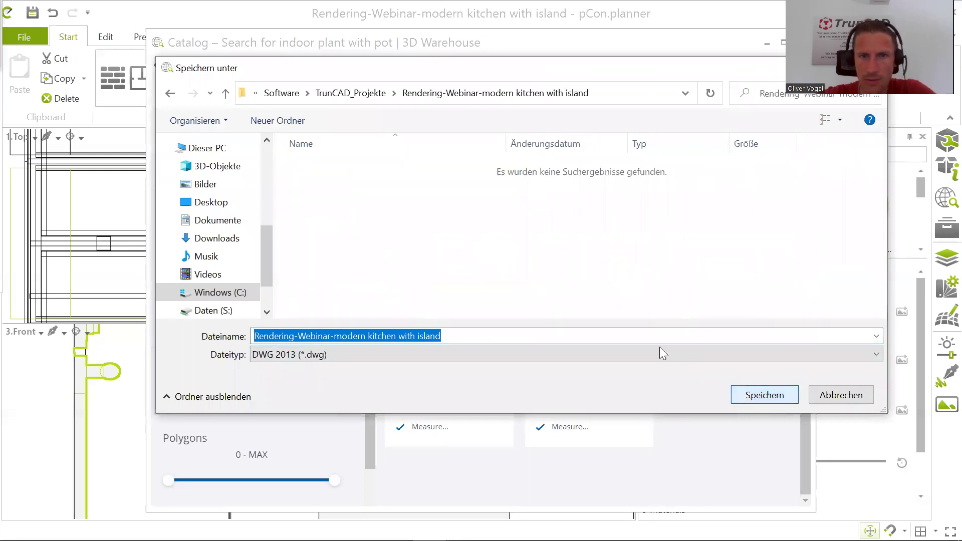
left_click(762, 393)
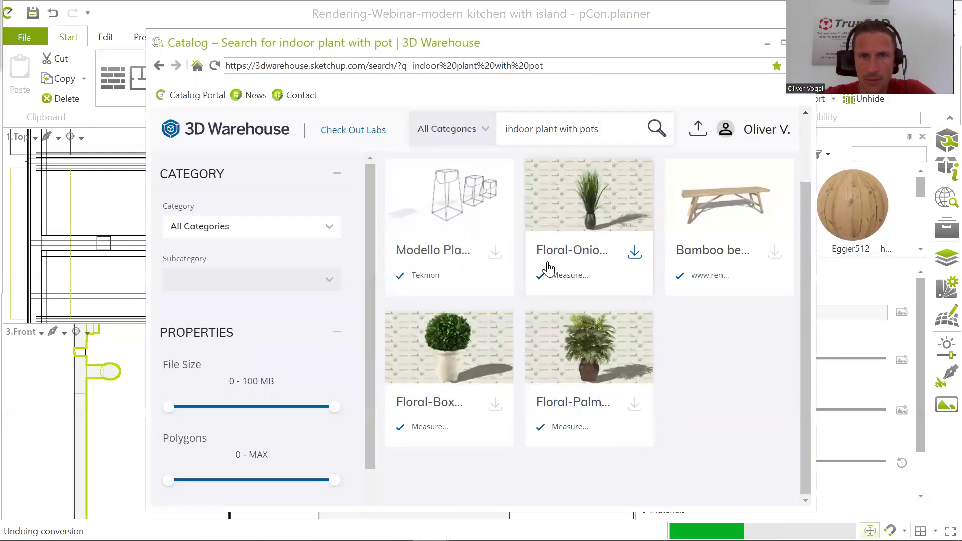
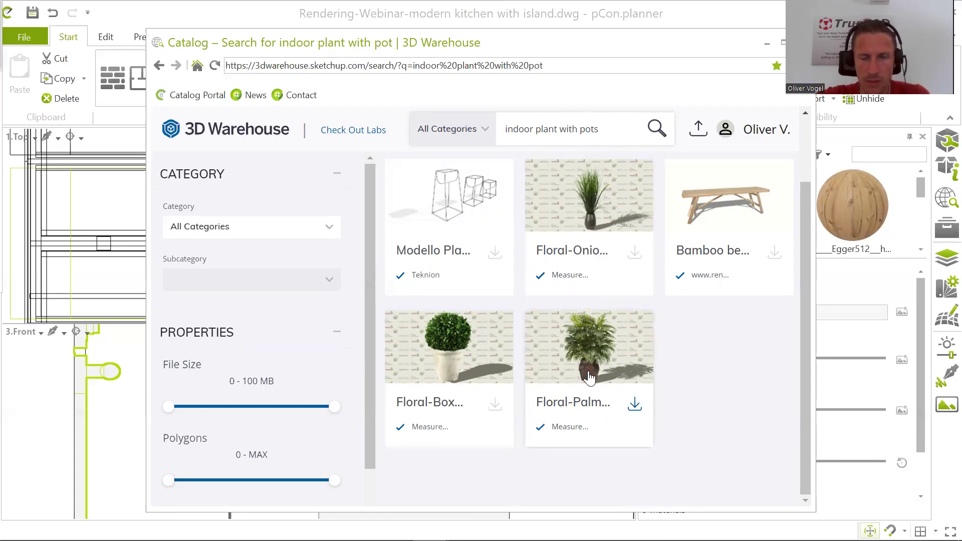
- Download the Floral-Palm Areca as a SketchUp 2020 model and import it with Inch as the base unit
scroll(602, 365, "up", 1)
scroll(602, 364, "down", 1)
left_click(590, 340)
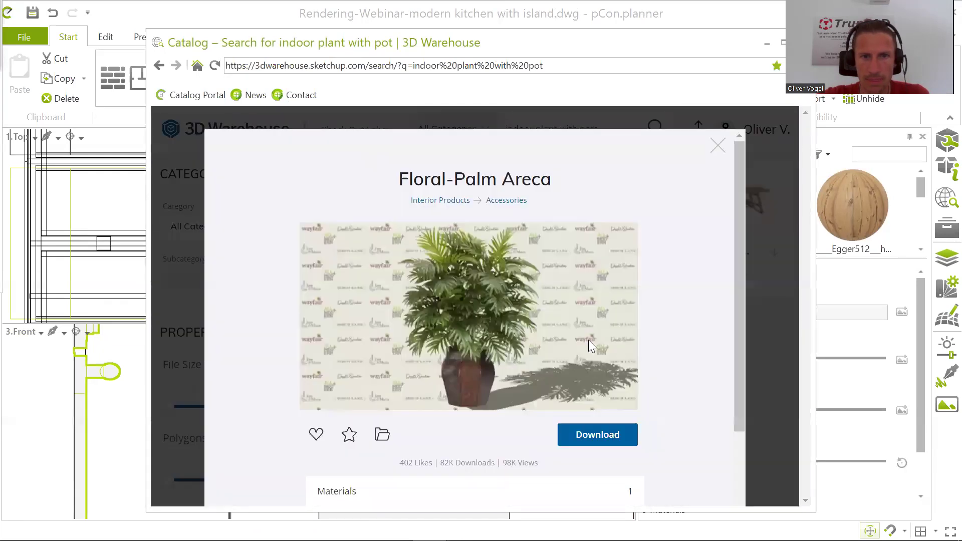
left_click(581, 434)
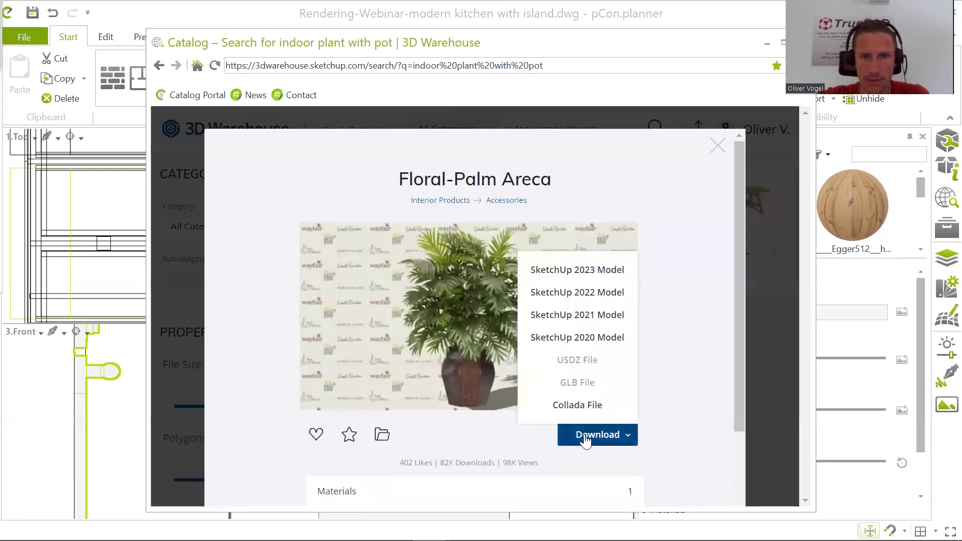
left_click(579, 340)
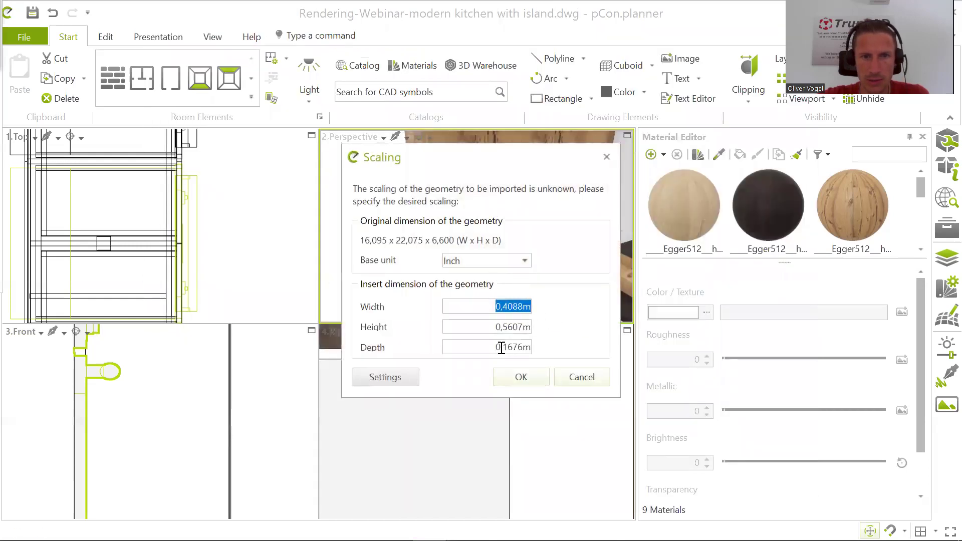
left_click(519, 379)
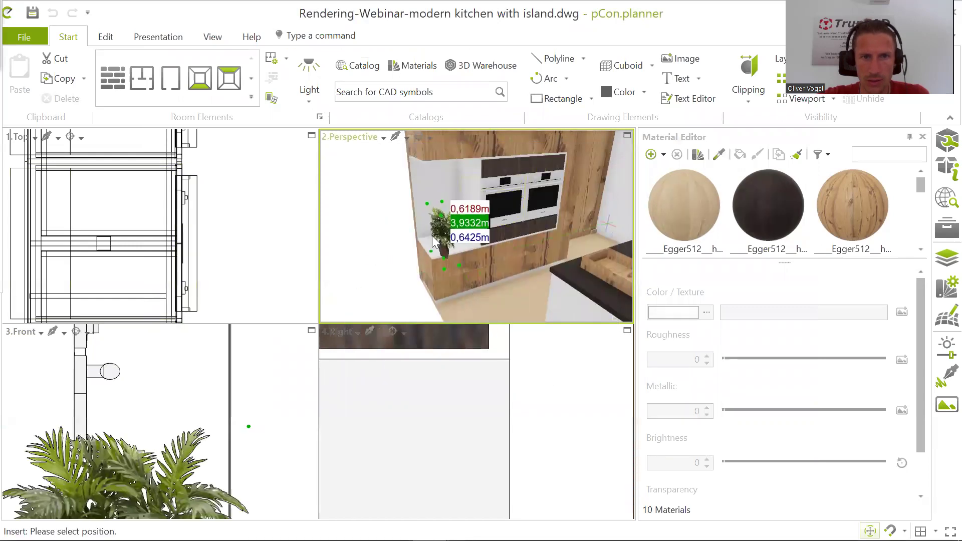
- Place the imported palm on the white surface of the open niche beside the ovens
scroll(448, 247, "up", 3)
scroll(448, 244, "up", 2)
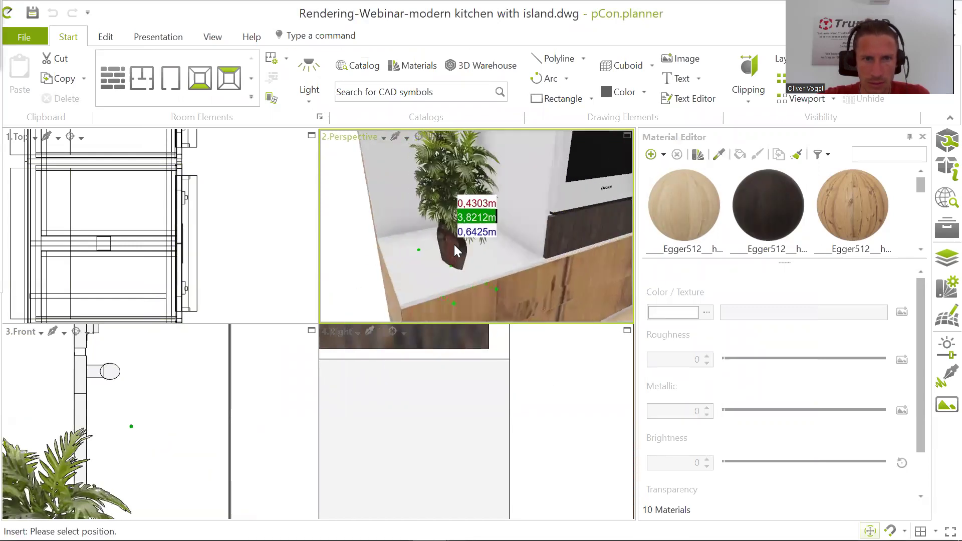
mouse_move(453, 250)
right_mouse_down()
mouse_move(423, 250)
mouse_move(452, 260)
right_mouse_up()
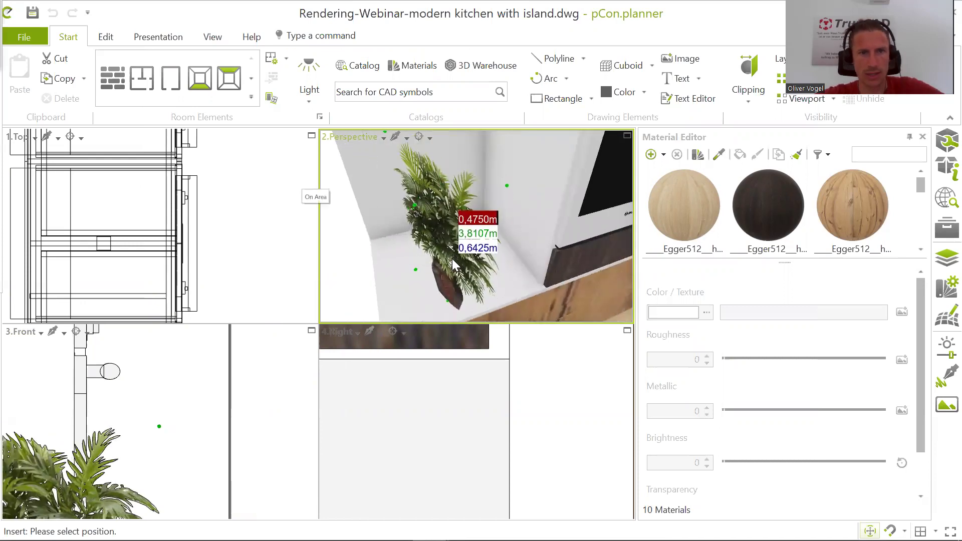
left_click(452, 259)
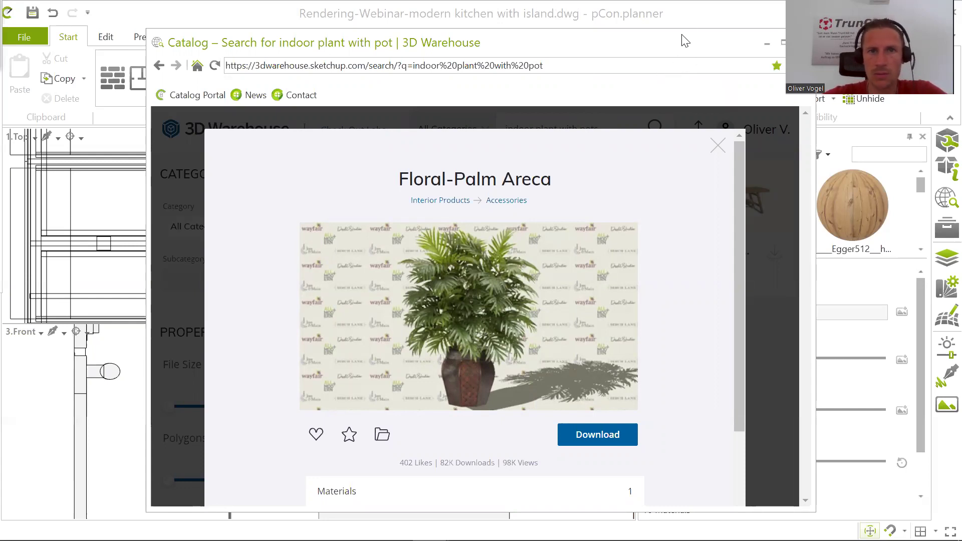
- Leave the Floral-Palm Areca's detail page and search 3D Warehouse for "indoor plant in pot"
left_click(717, 146)
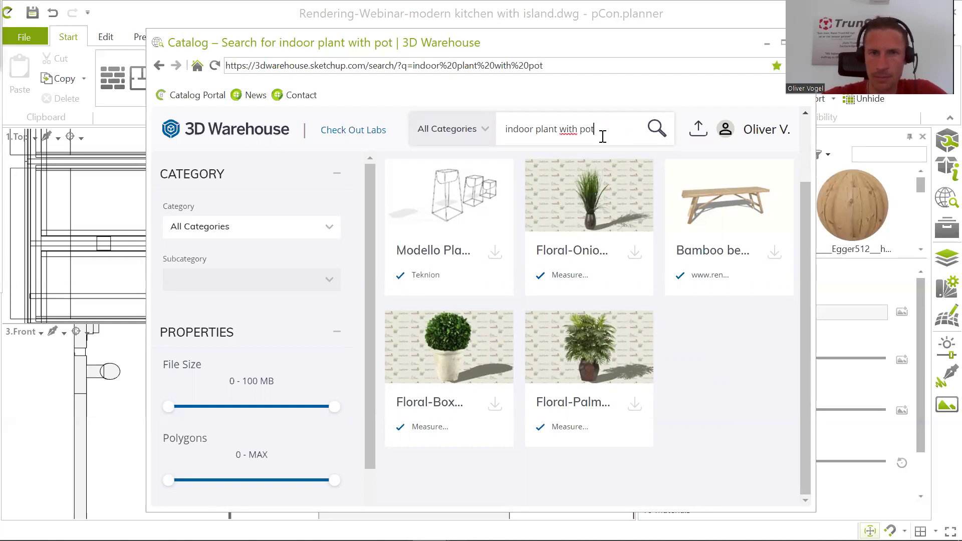
key("BackSpace")
key("BackSpace")
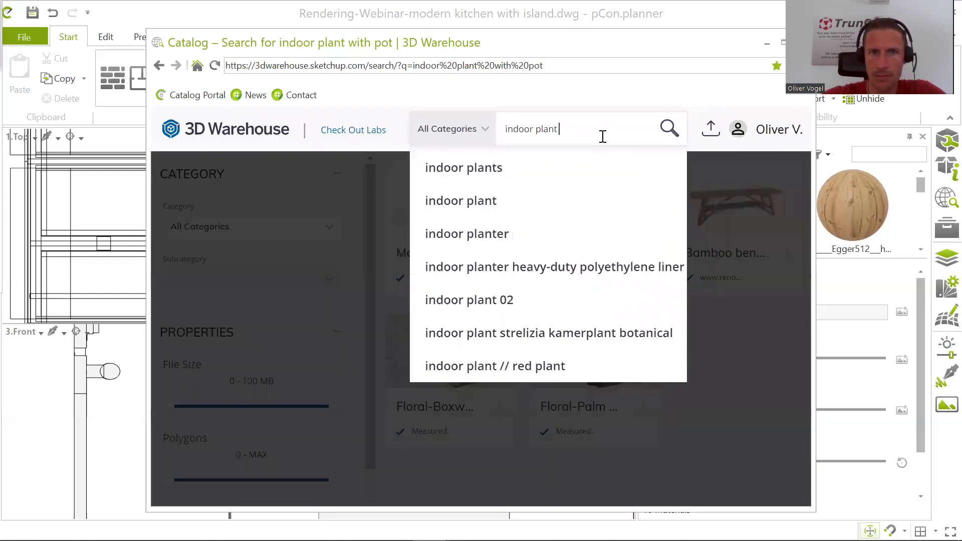
type("in po")
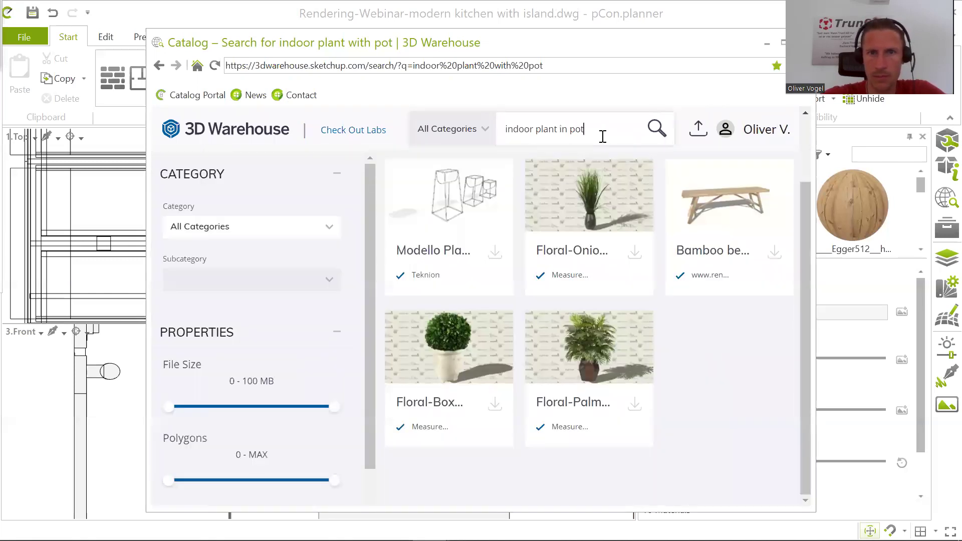
type("t")
key("Return")
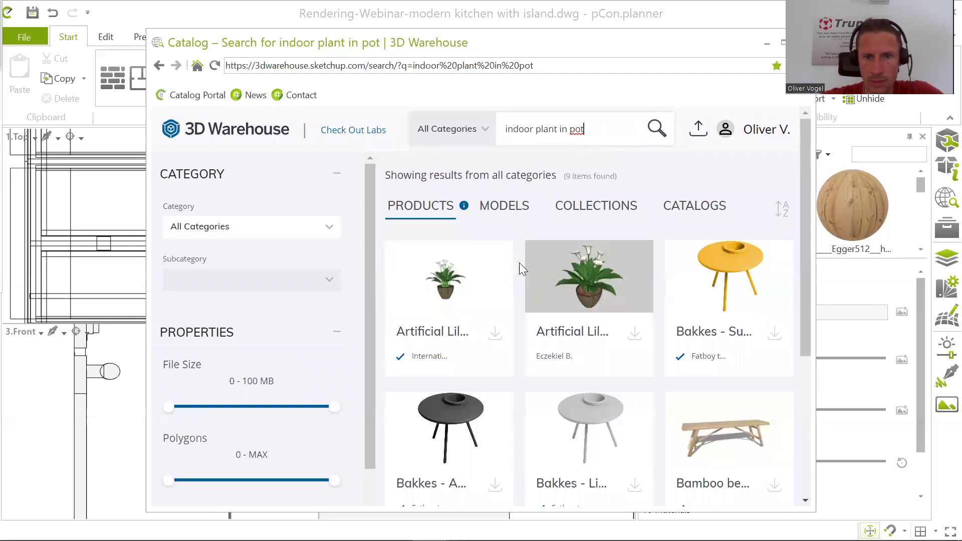
- Look through the product results and the model results for a suitable potted indoor plant
scroll(519, 265, "down", 3)
scroll(525, 290, "down", 2)
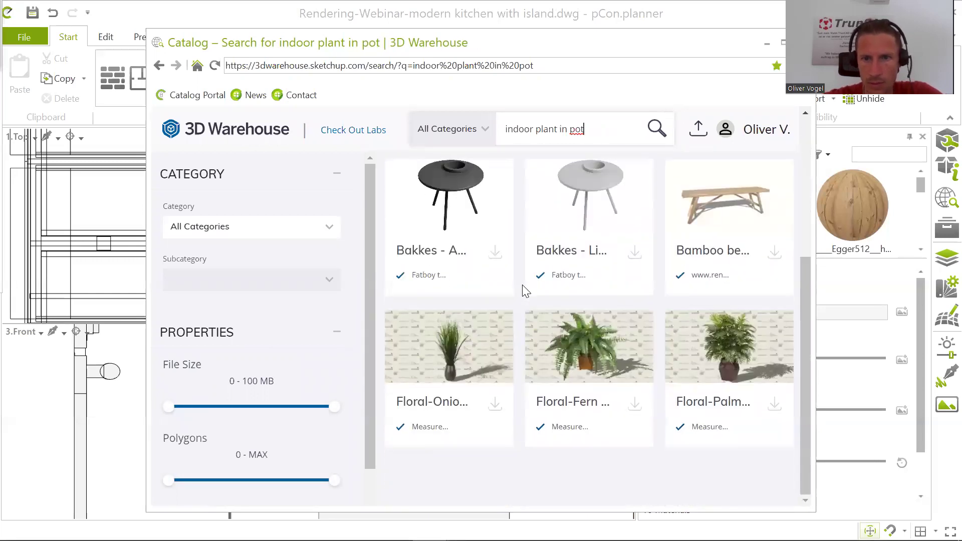
scroll(551, 325, "up", 4)
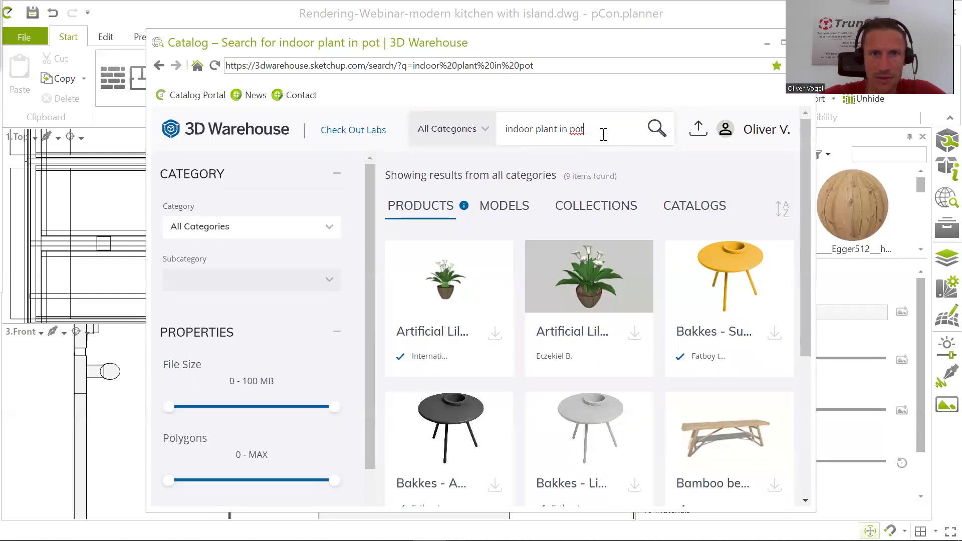
left_click(507, 207)
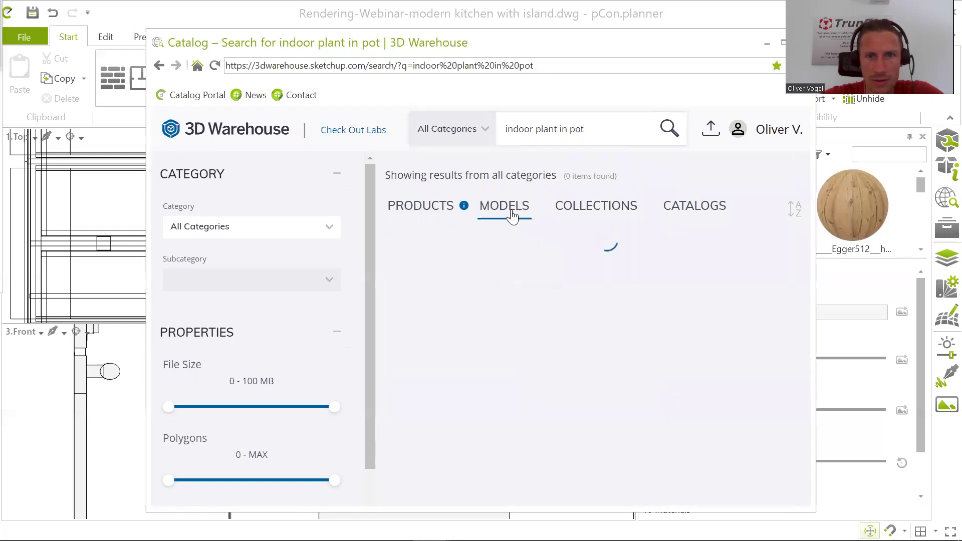
scroll(675, 320, "down", 6)
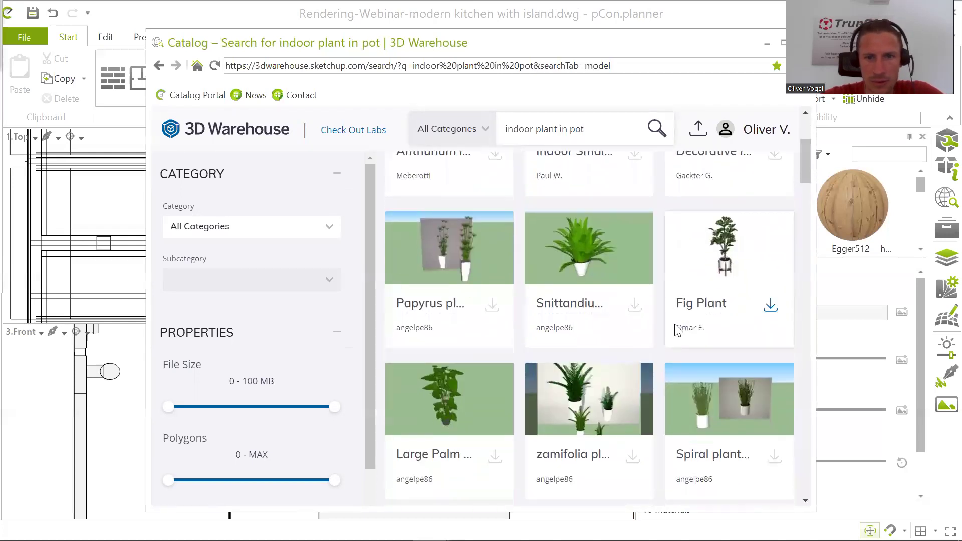
scroll(674, 325, "down", 4)
scroll(674, 324, "down", 5)
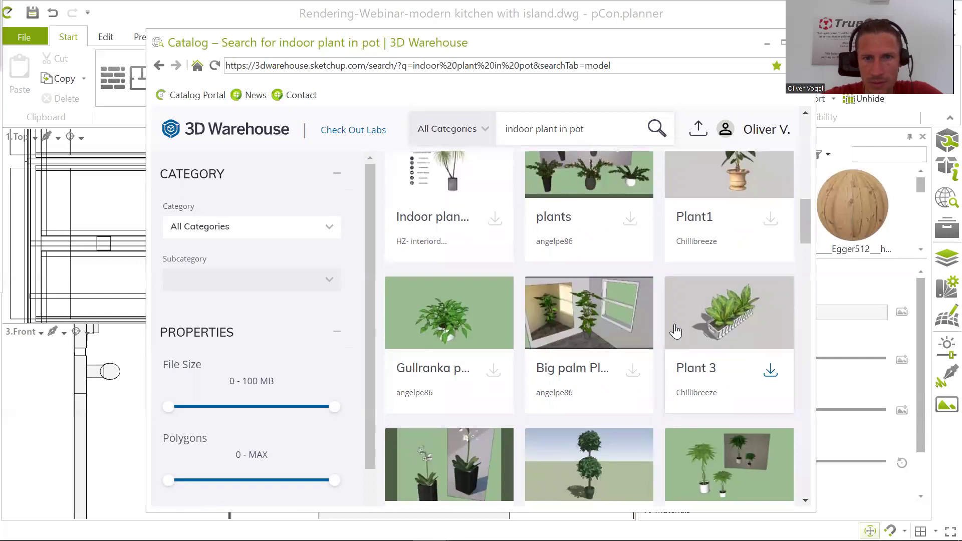
scroll(676, 329, "down", 5)
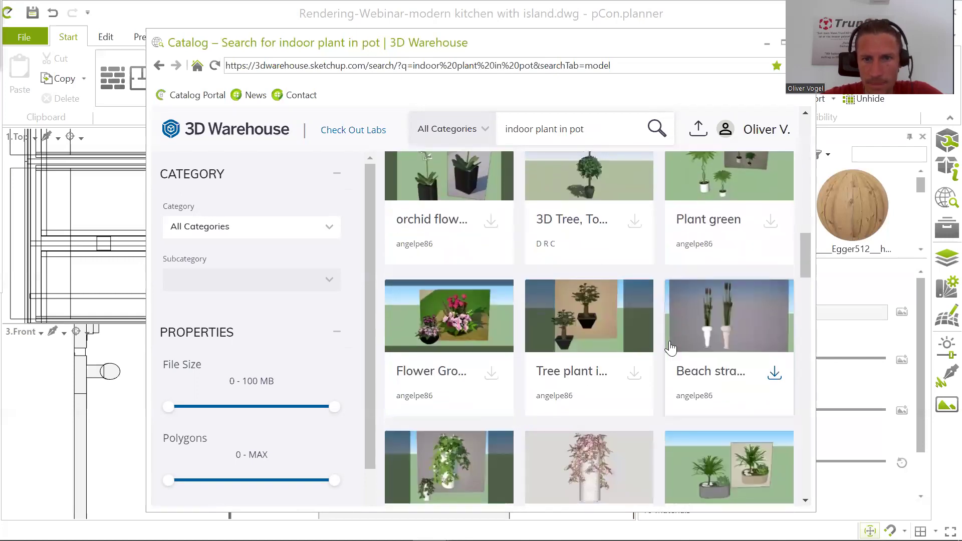
scroll(635, 347, "up", 20)
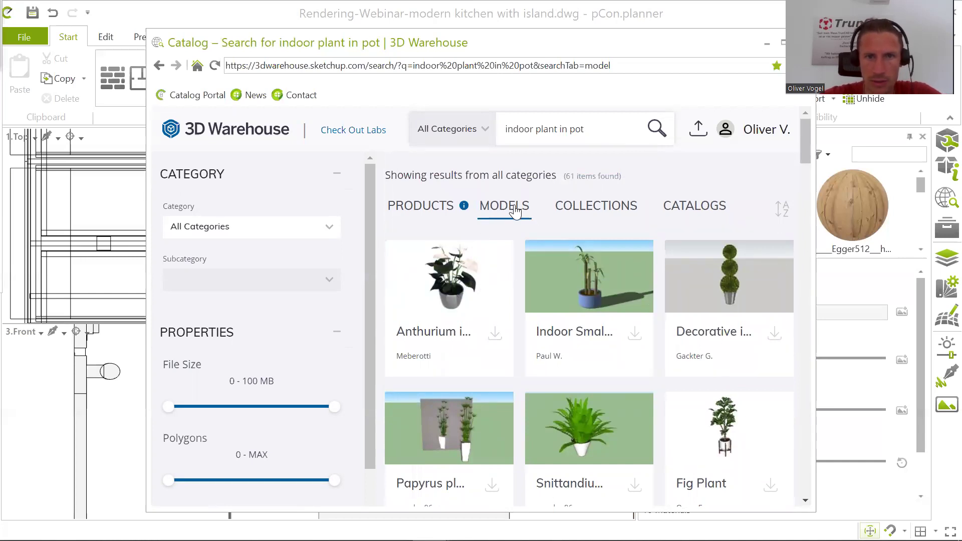
- Look through the plant models found for "indoor plant in pot"
scroll(519, 210, "down", 5)
scroll(566, 259, "down", 10)
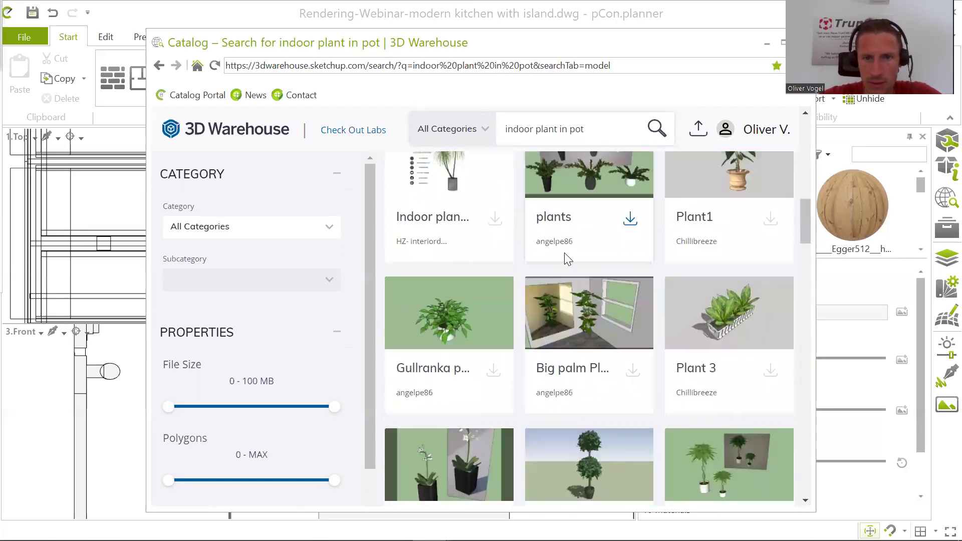
scroll(564, 258, "down", 2)
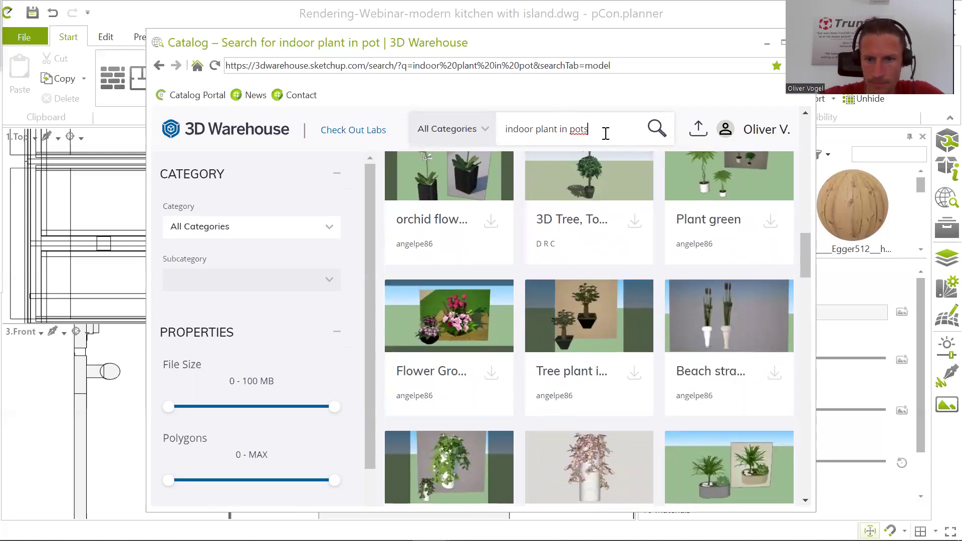
- Search the 3D Warehouse for "indoor plant in pots" and look through the model results for a suitable plant
key("Return")
scroll(596, 311, "down", 8)
scroll(596, 312, "down", 5)
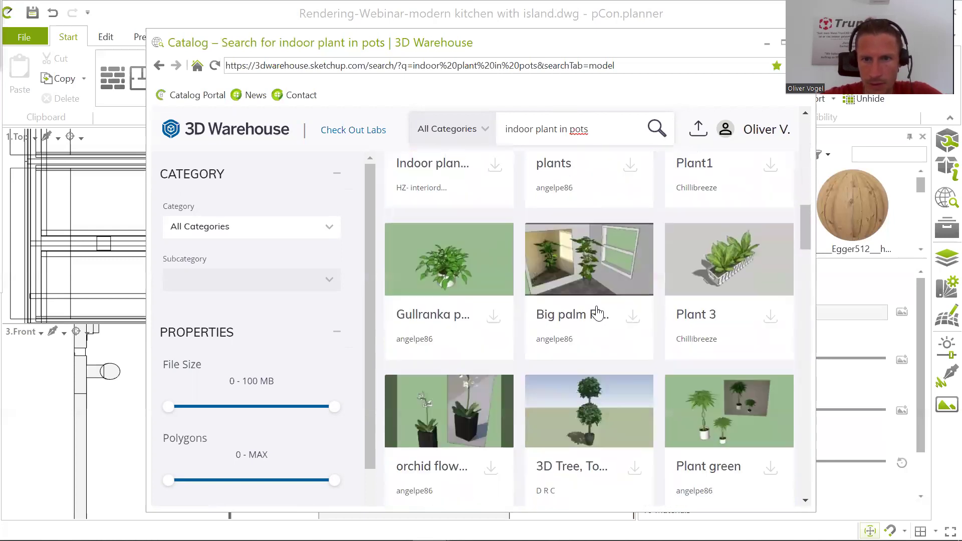
scroll(597, 312, "down", 10)
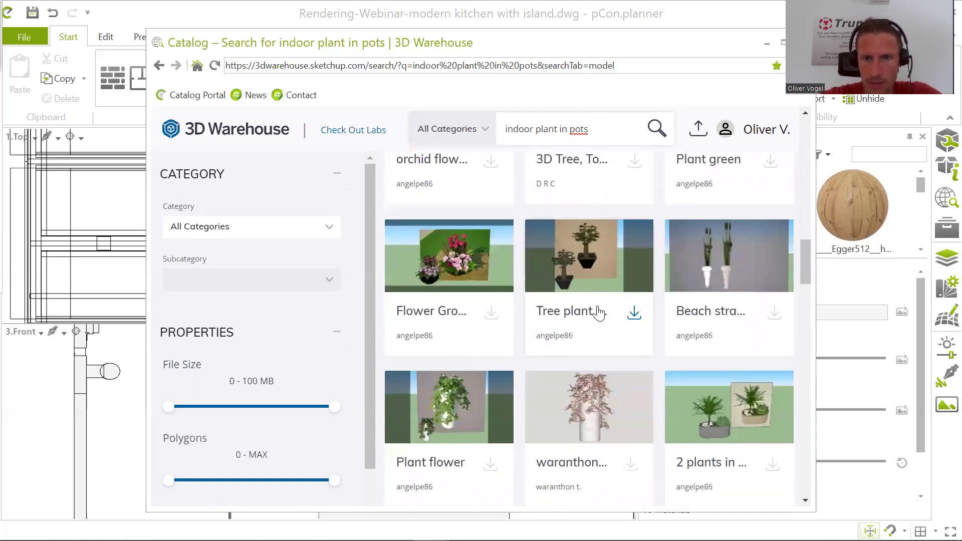
scroll(598, 312, "down", 6)
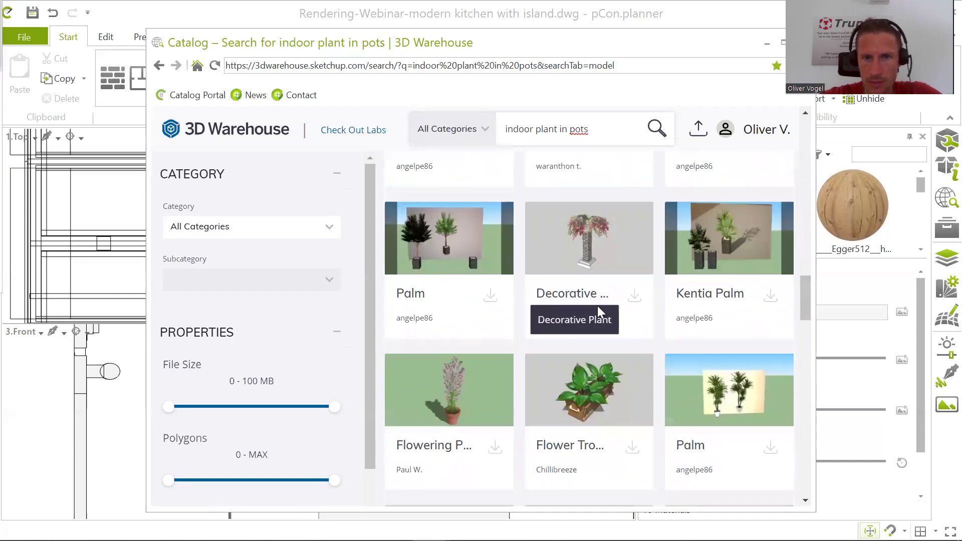
scroll(600, 311, "down", 10)
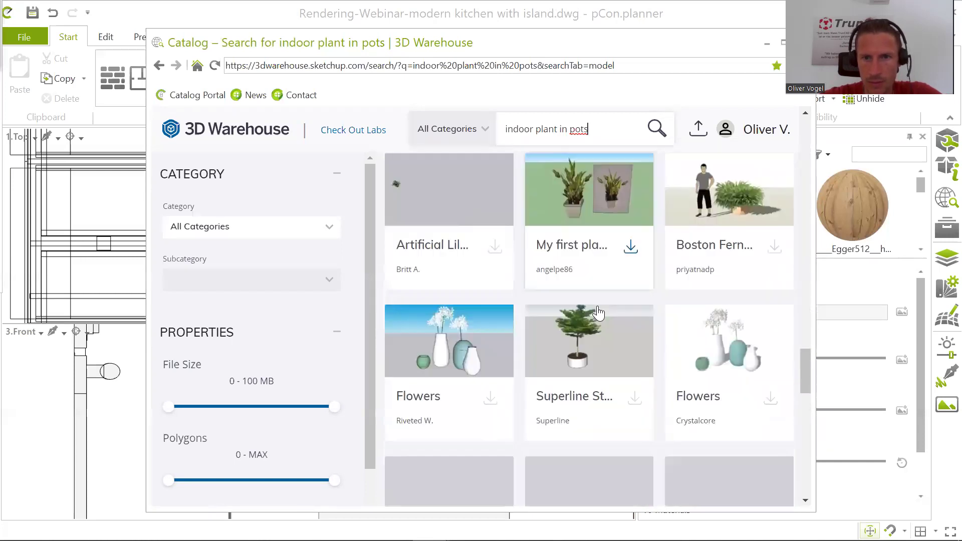
scroll(598, 312, "down", 10)
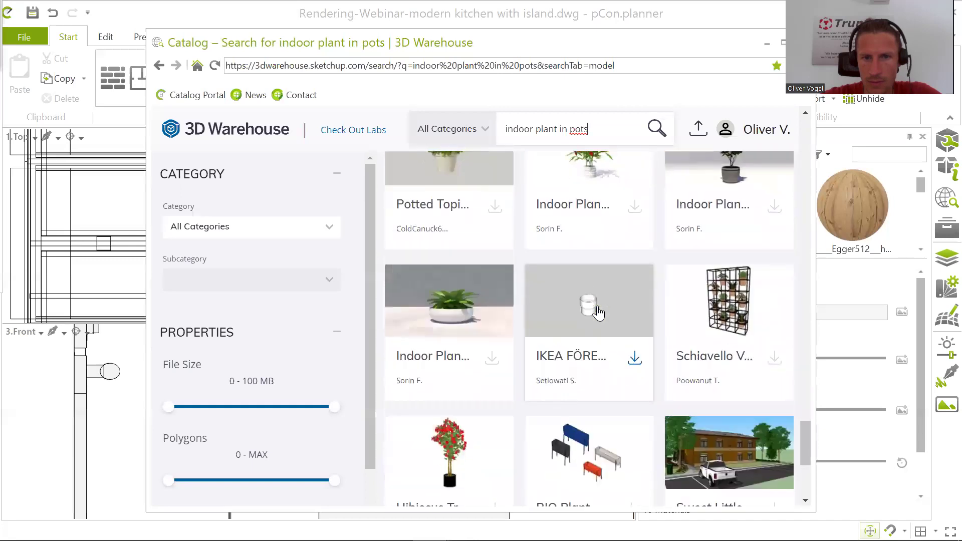
scroll(599, 313, "up", 20)
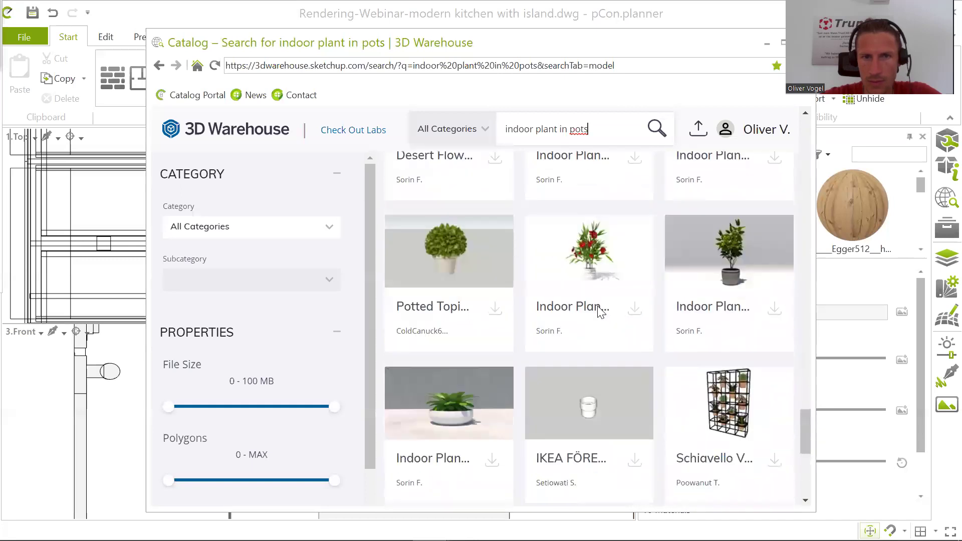
scroll(600, 311, "up", 20)
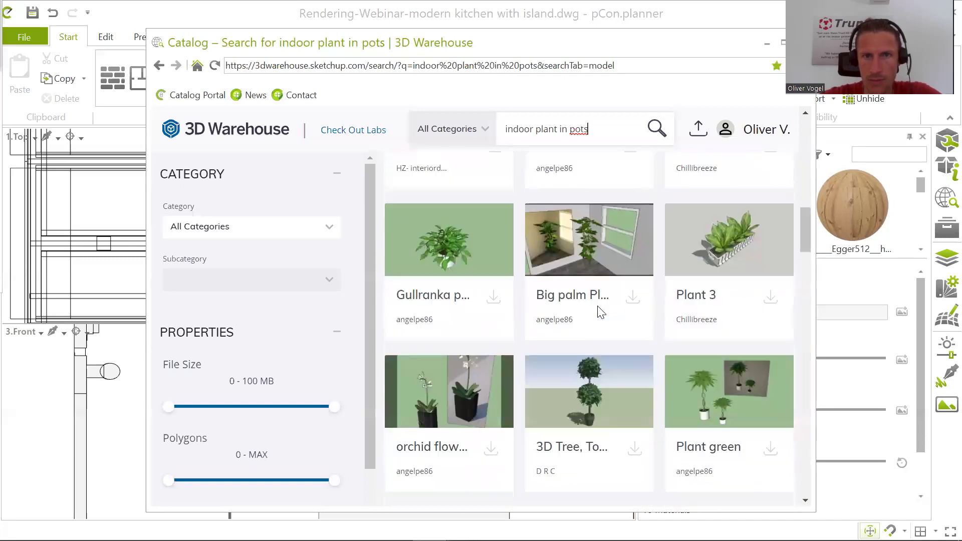
scroll(601, 312, "up", 1)
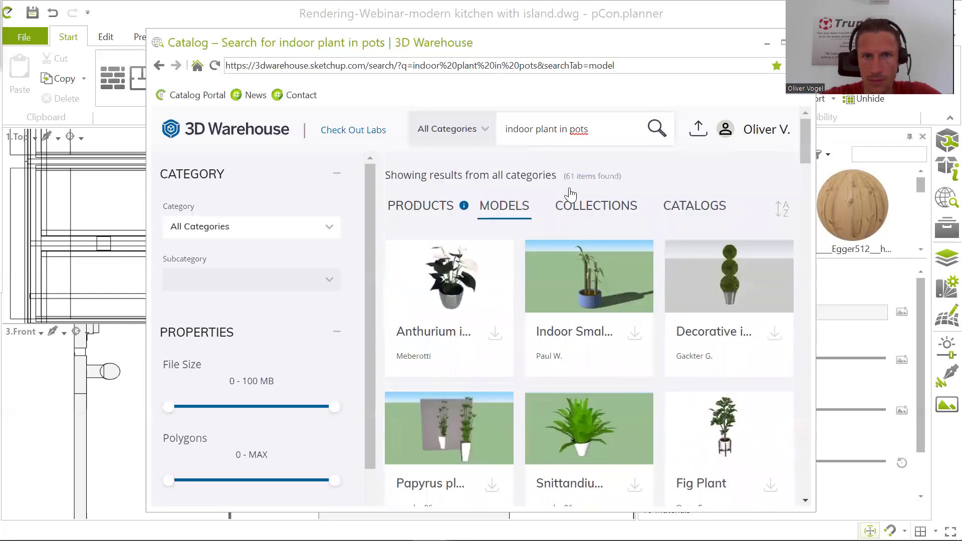
- Change the search to "indoor plants in pots" and browse the resulting potted plant models
left_click(557, 130)
type("s")
key("Return")
scroll(625, 315, "down", 4)
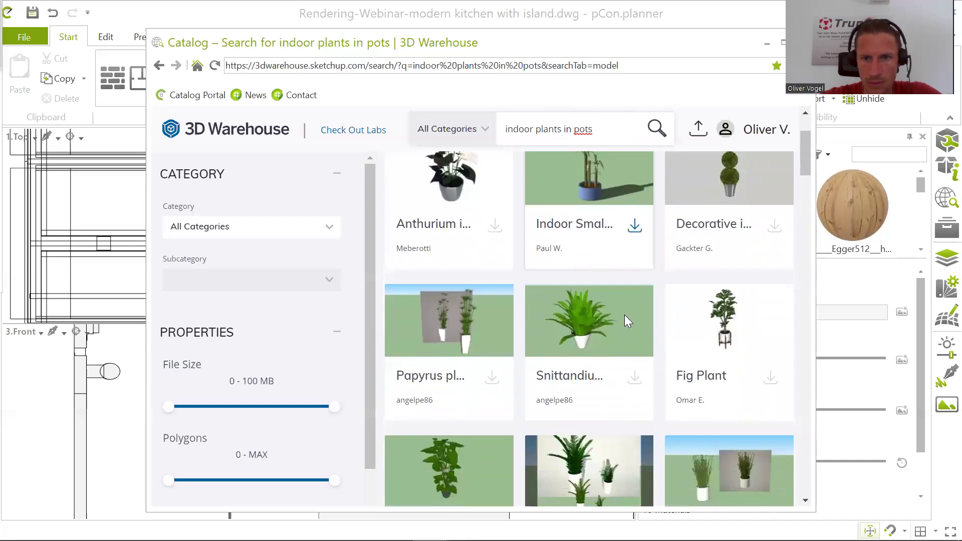
scroll(626, 322, "down", 3)
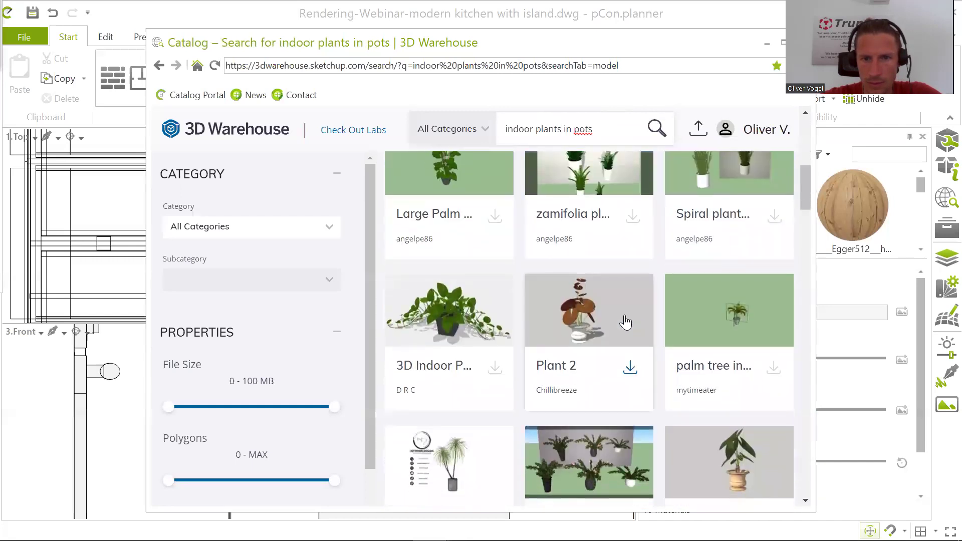
scroll(626, 322, "down", 5)
scroll(626, 322, "down", 2)
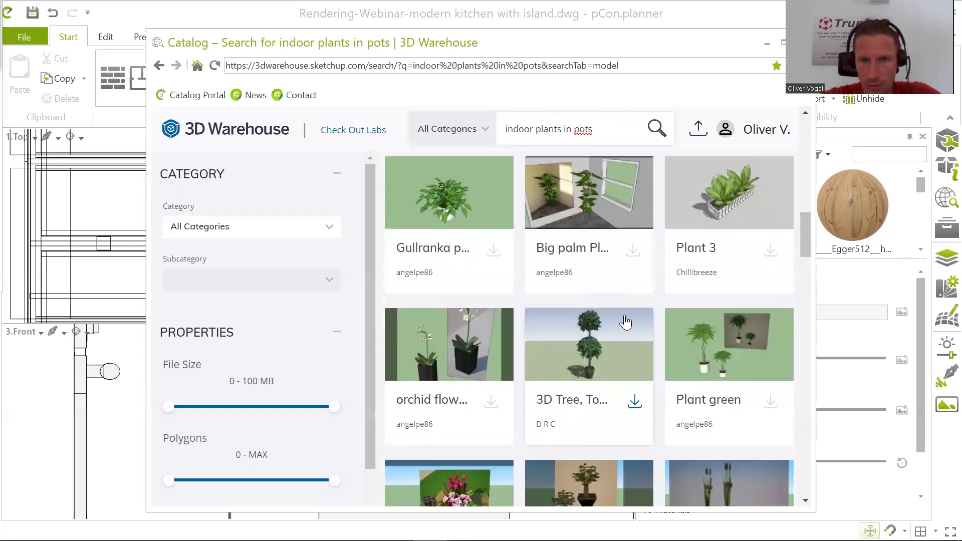
scroll(625, 322, "down", 6)
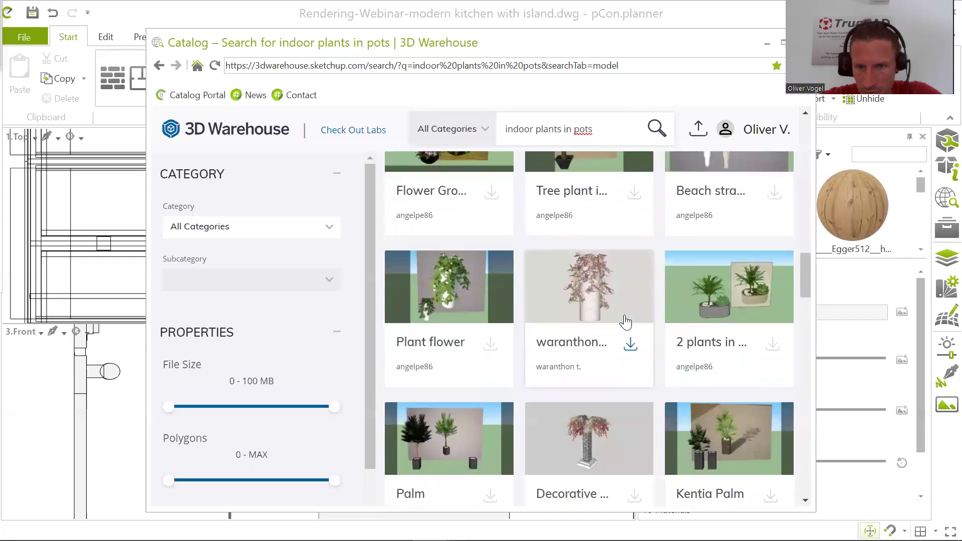
scroll(626, 322, "down", 4)
scroll(625, 322, "down", 2)
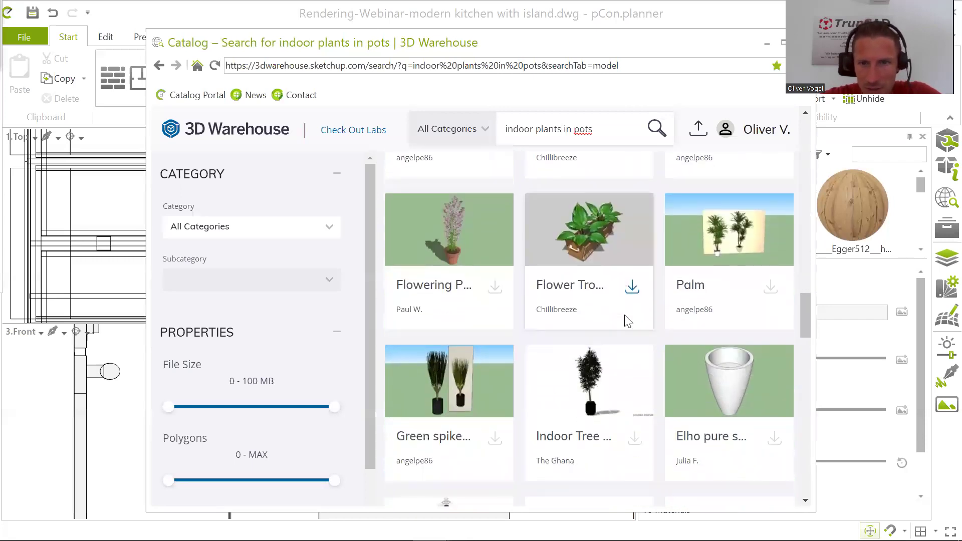
scroll(627, 320, "down", 4)
scroll(627, 321, "down", 4)
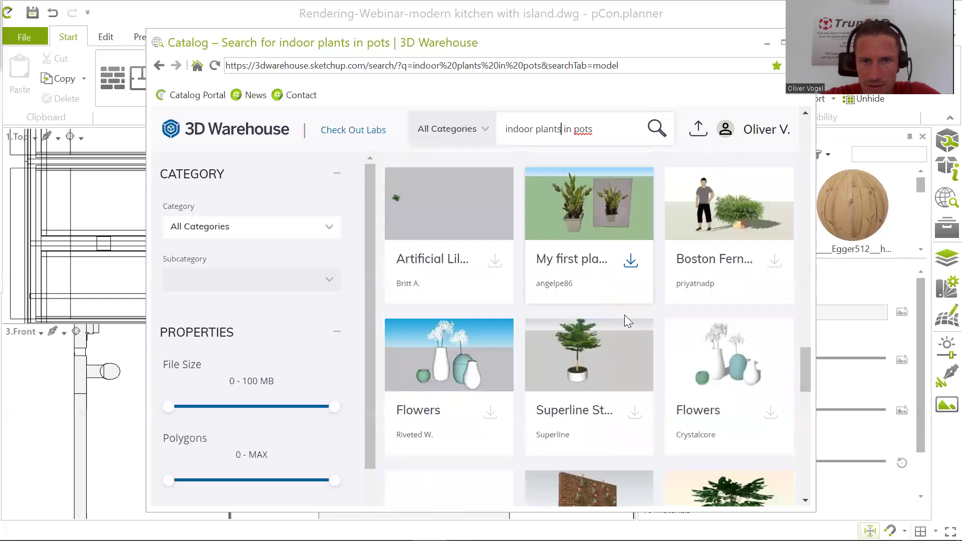
scroll(625, 315, "down", 4)
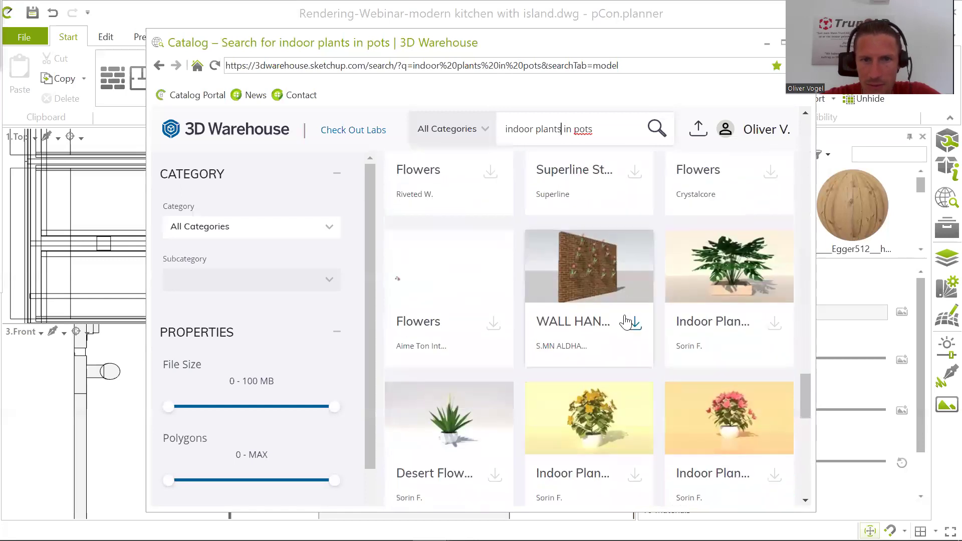
- Open the Indoor Plant 9 Ficus model from the results and download it as a SketchUp 2020 Model
scroll(624, 315, "down", 6)
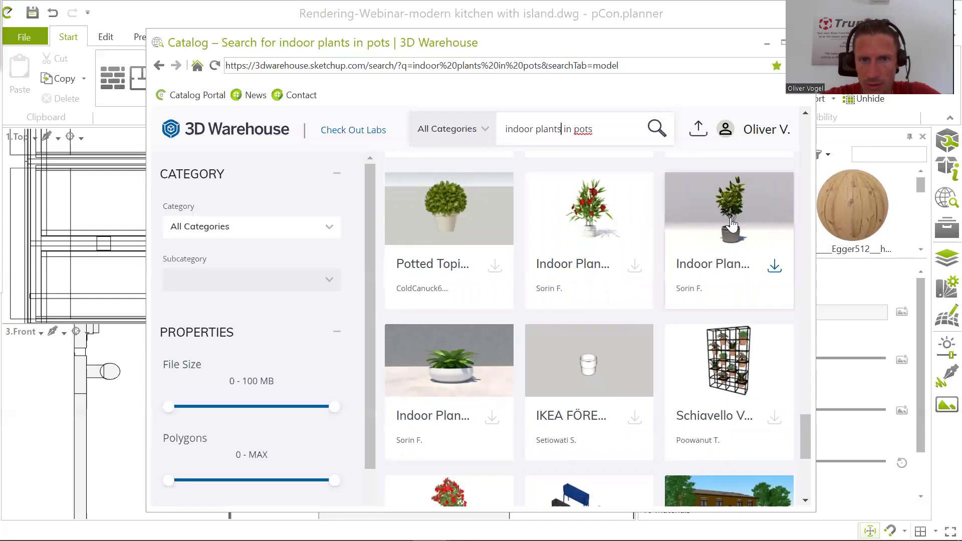
scroll(731, 225, "down", 2)
scroll(729, 246, "up", 3)
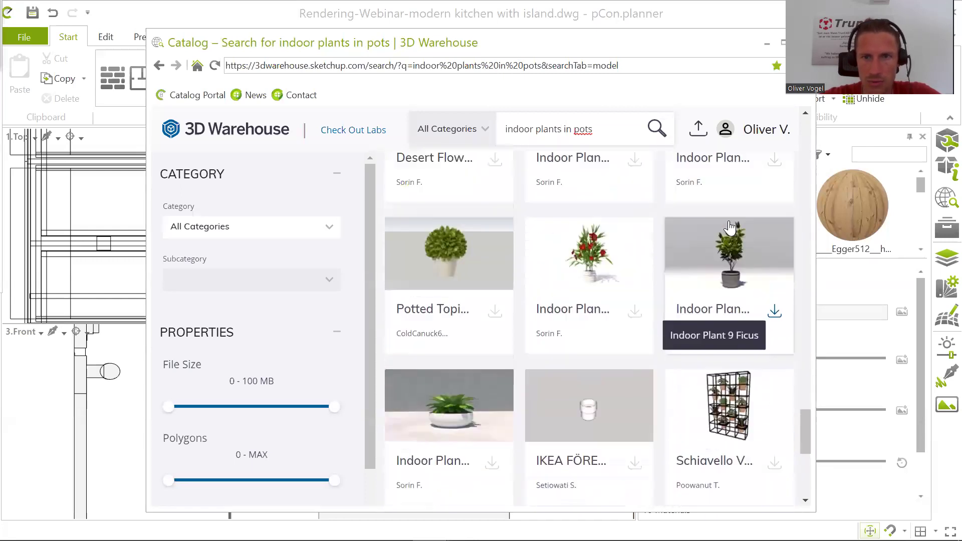
left_click(725, 261)
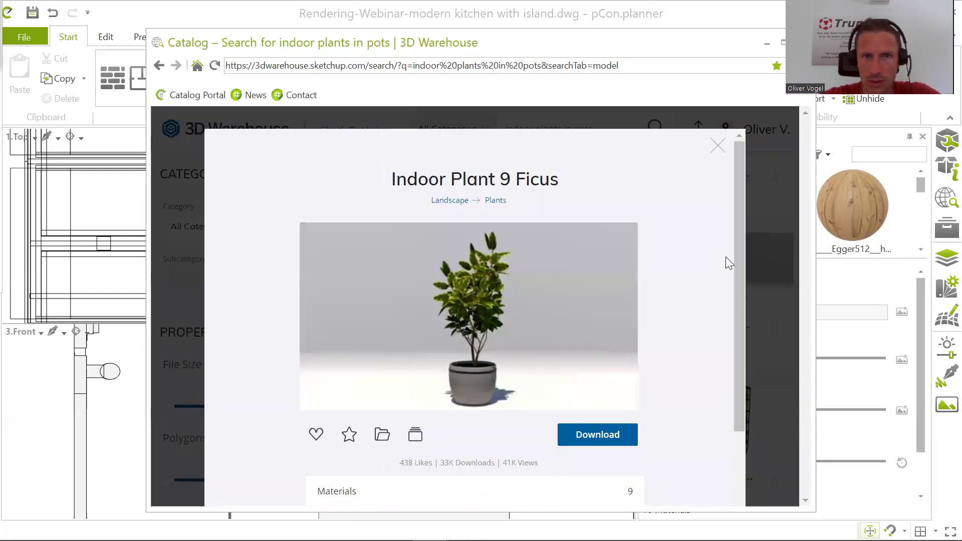
left_click(589, 446)
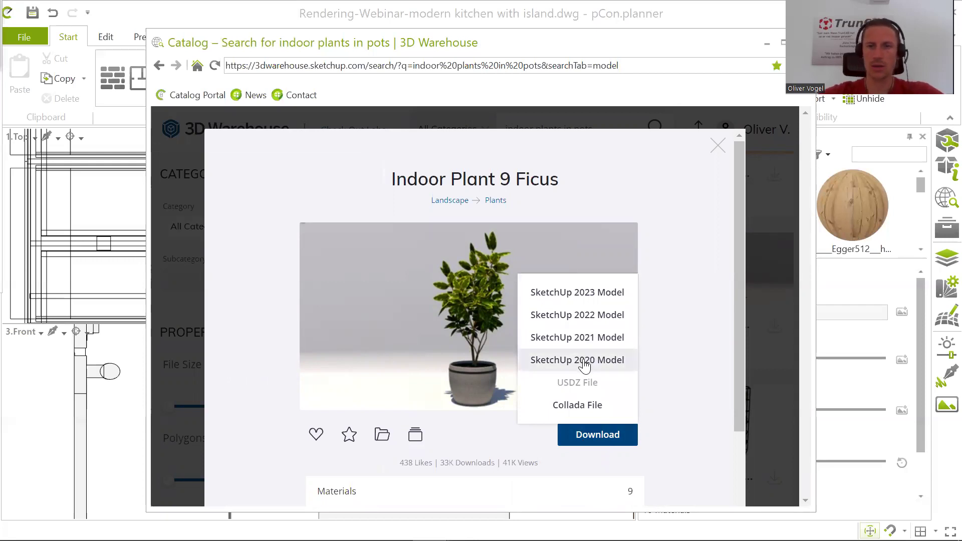
left_click(583, 360)
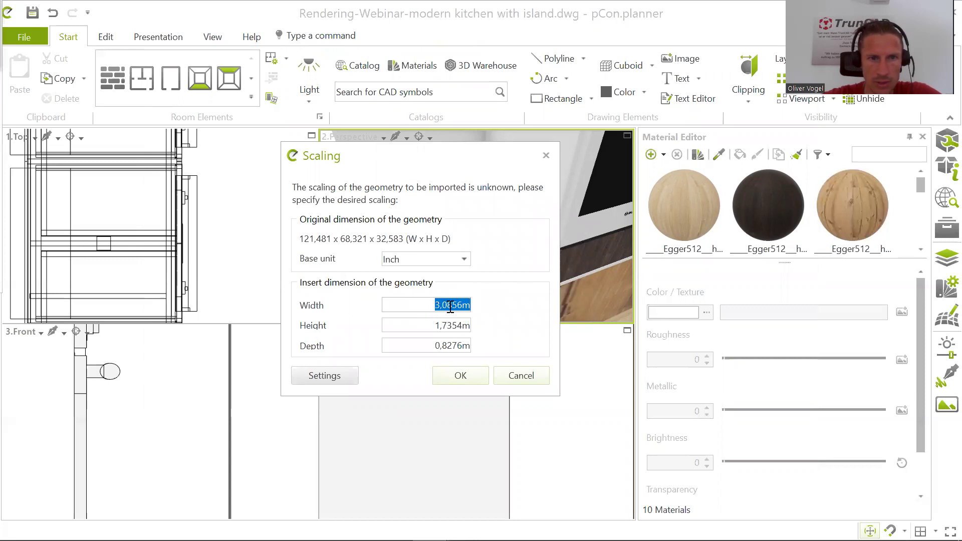
- Set the import base unit of the plant geometry to Centimeter and accept the scaling
left_click(464, 259)
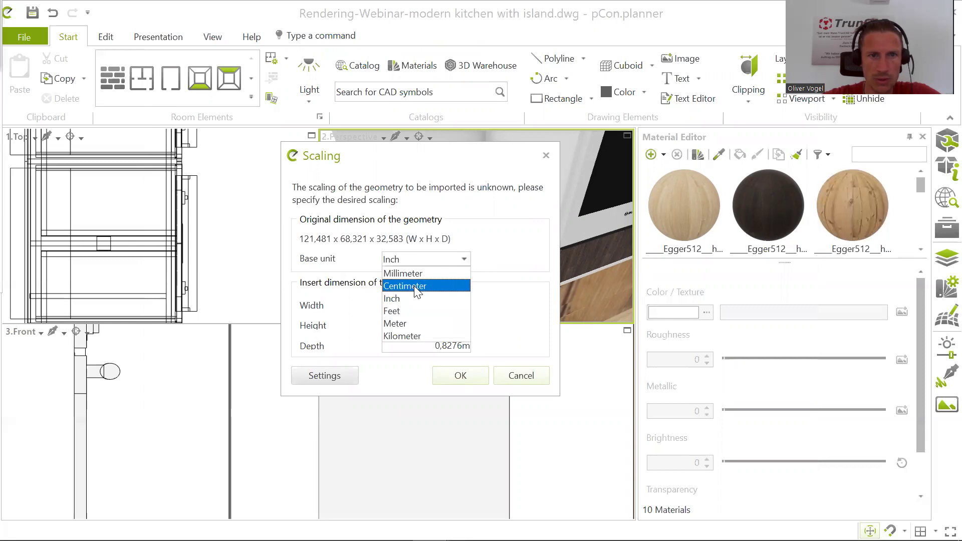
left_click(415, 284)
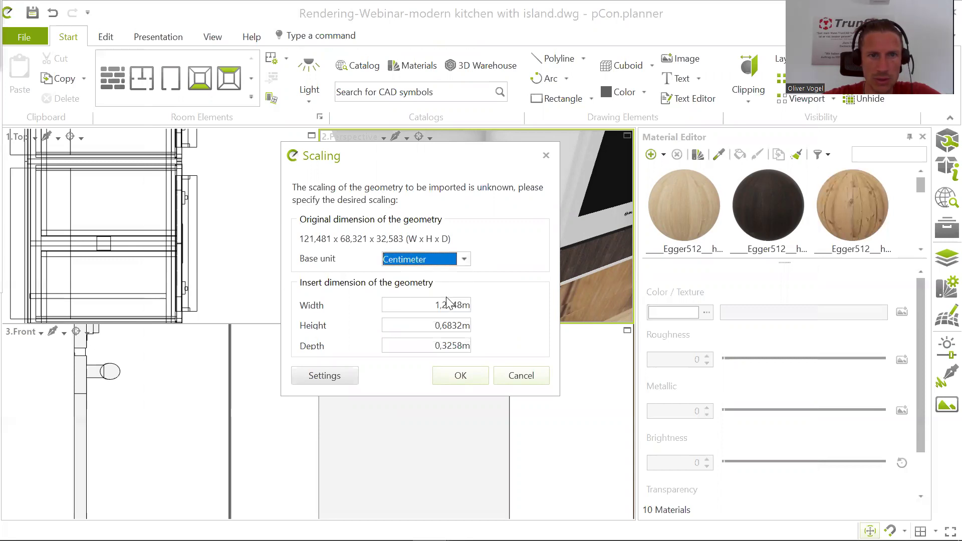
left_click(461, 376)
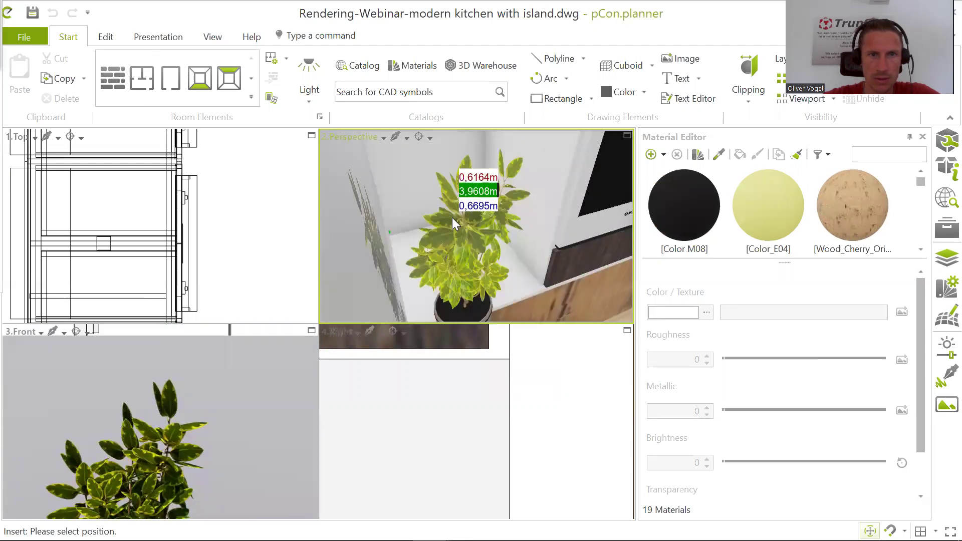
- Place the imported ficus in the perspective view, at the white niche beside the built-in ovens
scroll(452, 218, "down", 6)
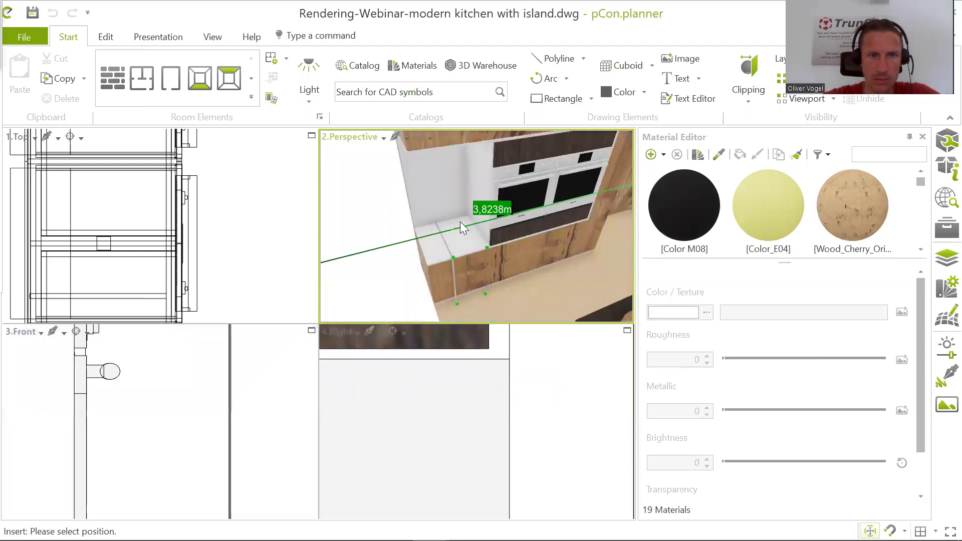
scroll(445, 255, "down", 3)
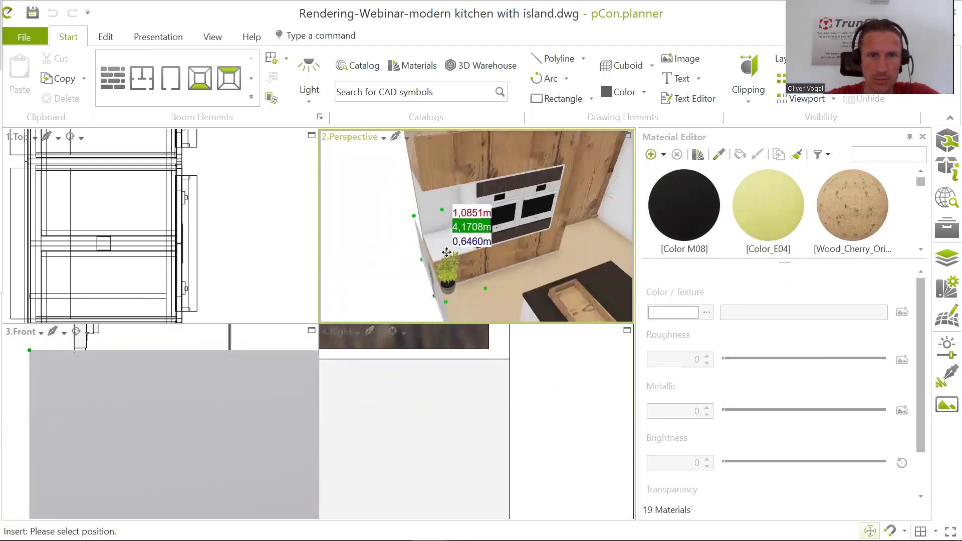
mouse_move(431, 238)
right_mouse_down()
mouse_move(385, 216)
mouse_move(477, 218)
mouse_move(464, 289)
mouse_move(443, 235)
right_mouse_up()
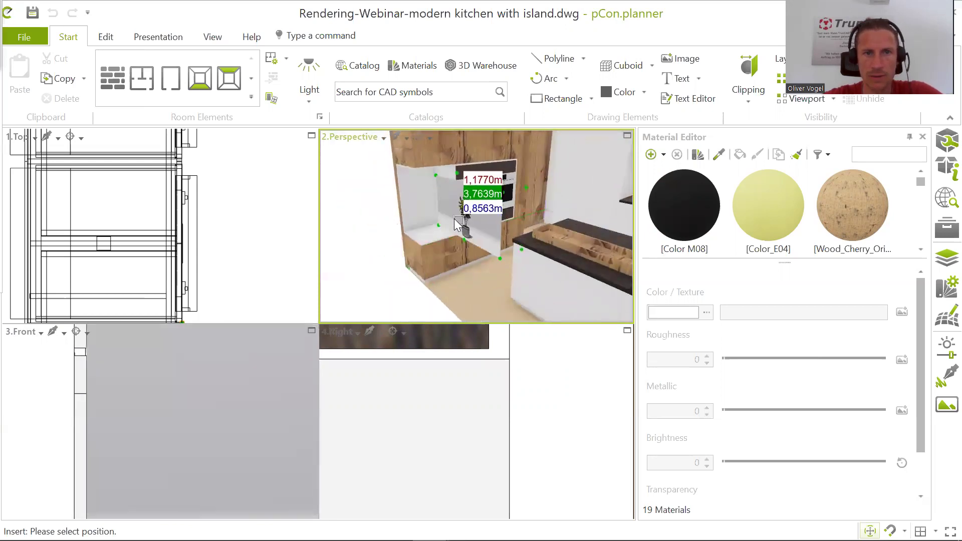
left_click(454, 218)
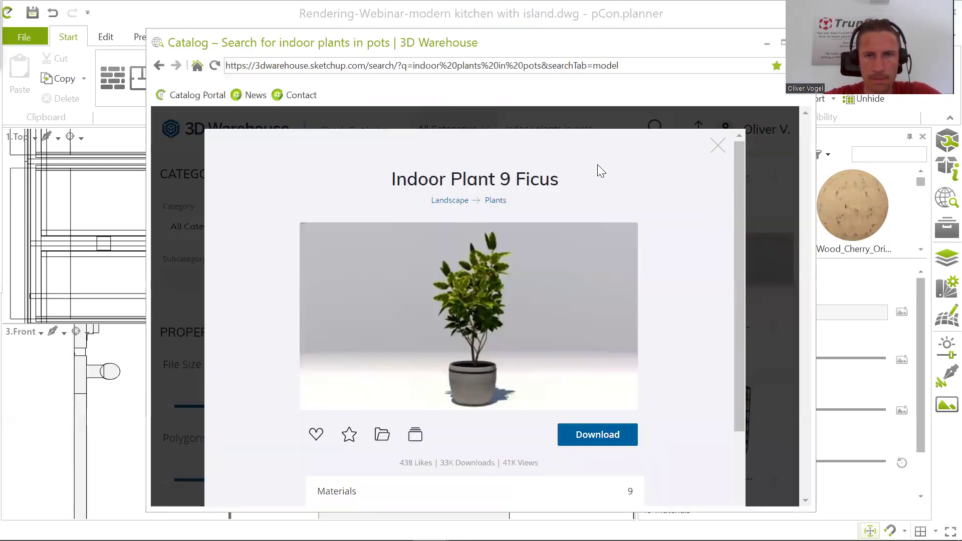
- Close the Indoor Plant 9 Ficus details and look through the other potted plant results
left_click(717, 147)
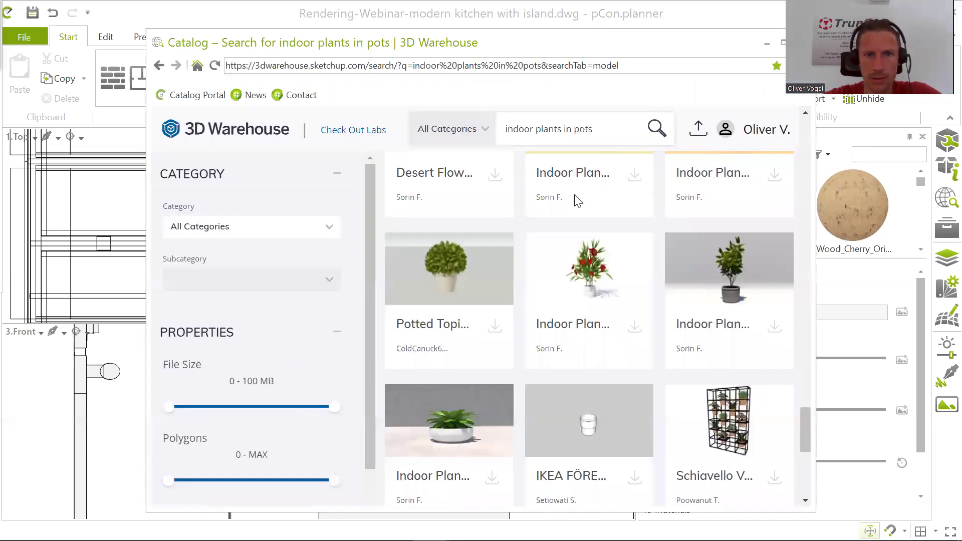
scroll(621, 275, "up", 5)
scroll(621, 275, "up", 3)
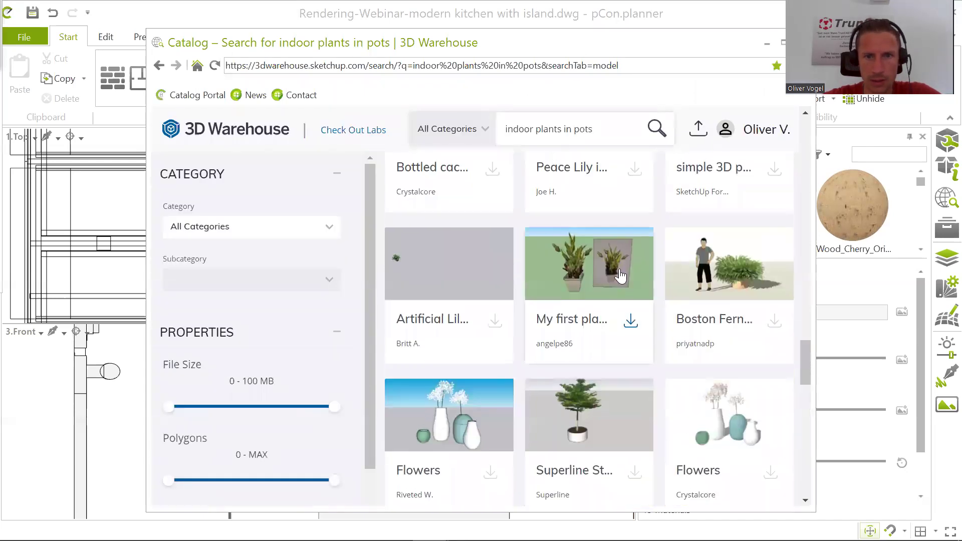
scroll(619, 275, "up", 10)
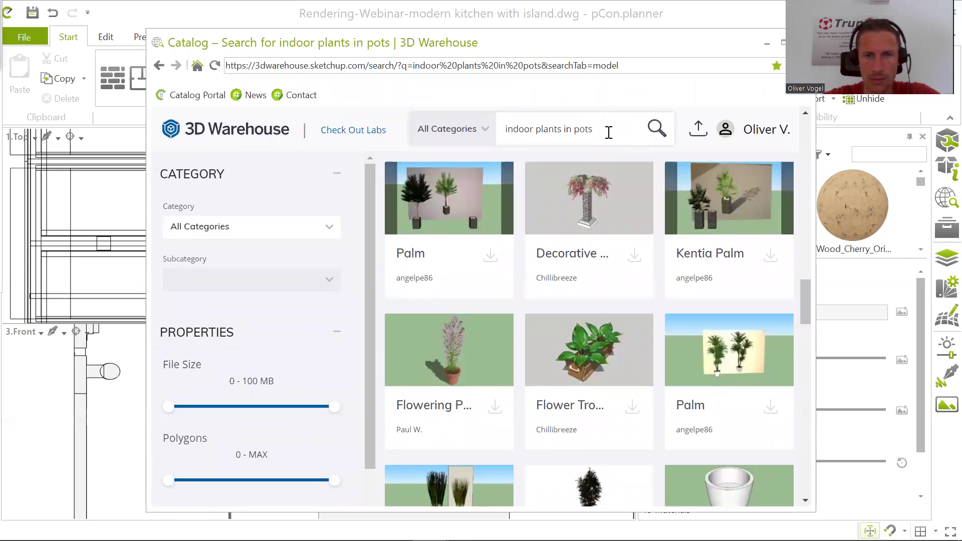
- Search the 3D Warehouse models for "ficus in pot"
left_click_drag(576, 135, 409, 142)
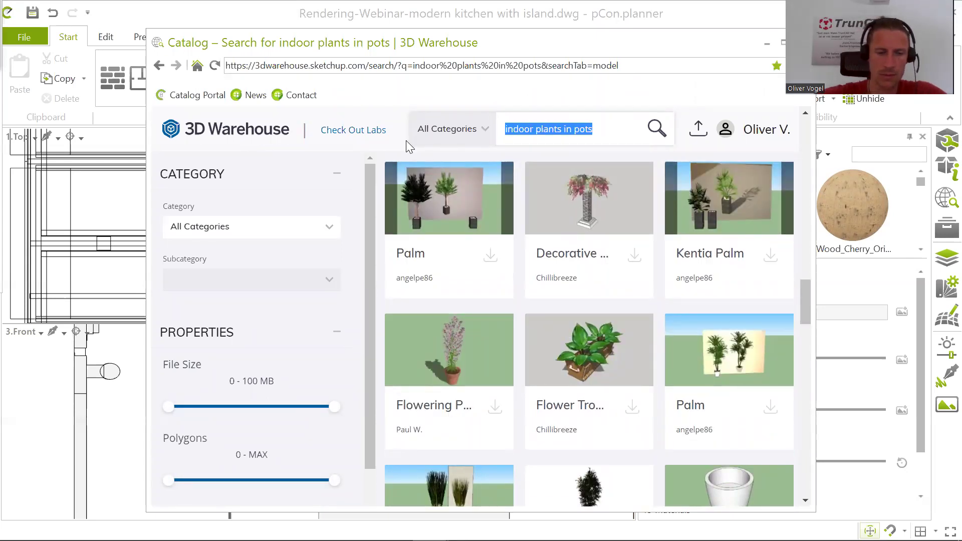
type("fl")
type("cus in")
type(" pot")
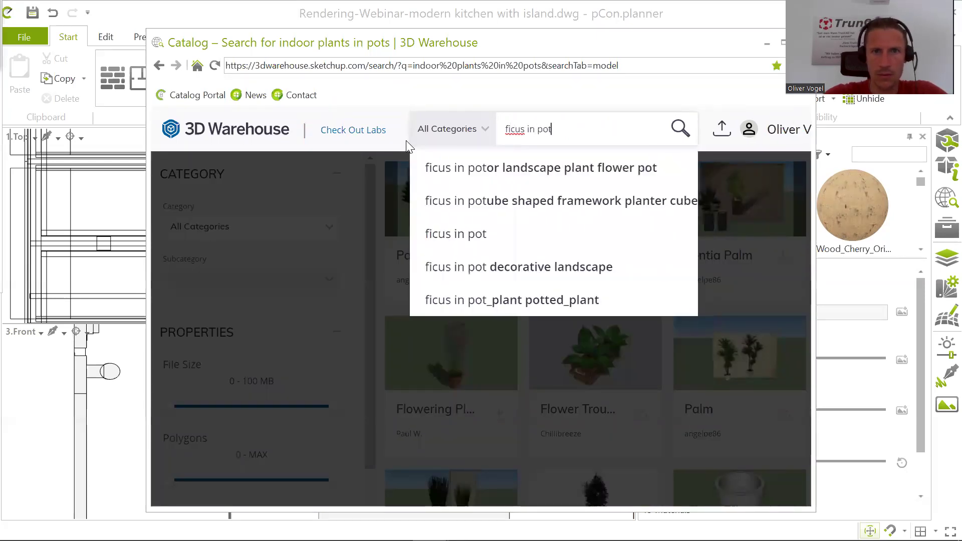
key("Return")
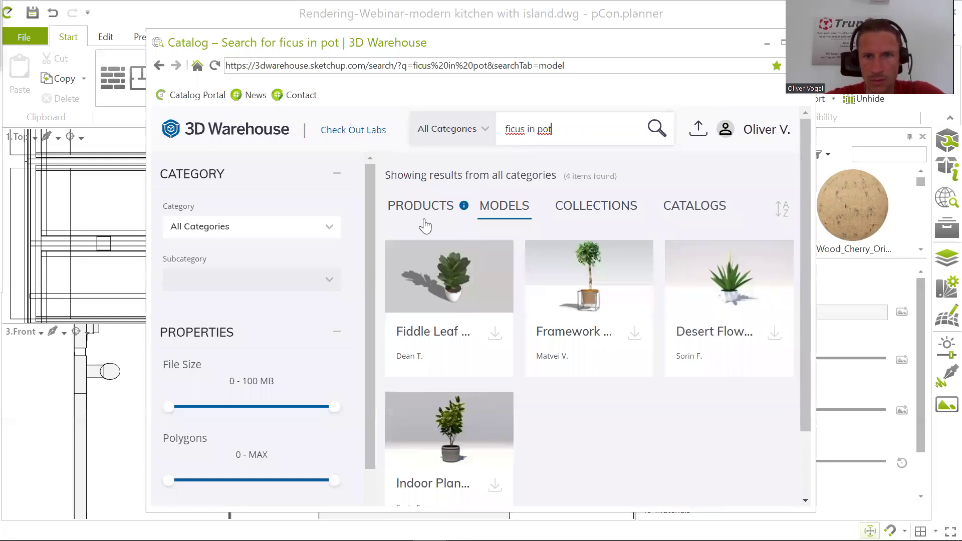
- Download the Fiddle Leaf Fig in White Pot model into the drawing, keeping Inch as its base unit
scroll(449, 293, "down", 2)
scroll(450, 292, "up", 1)
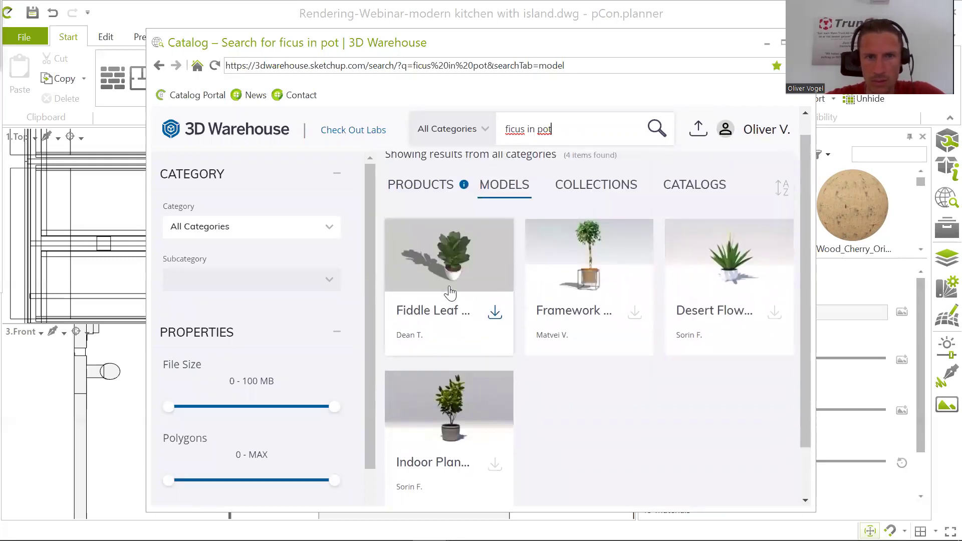
left_click(460, 274)
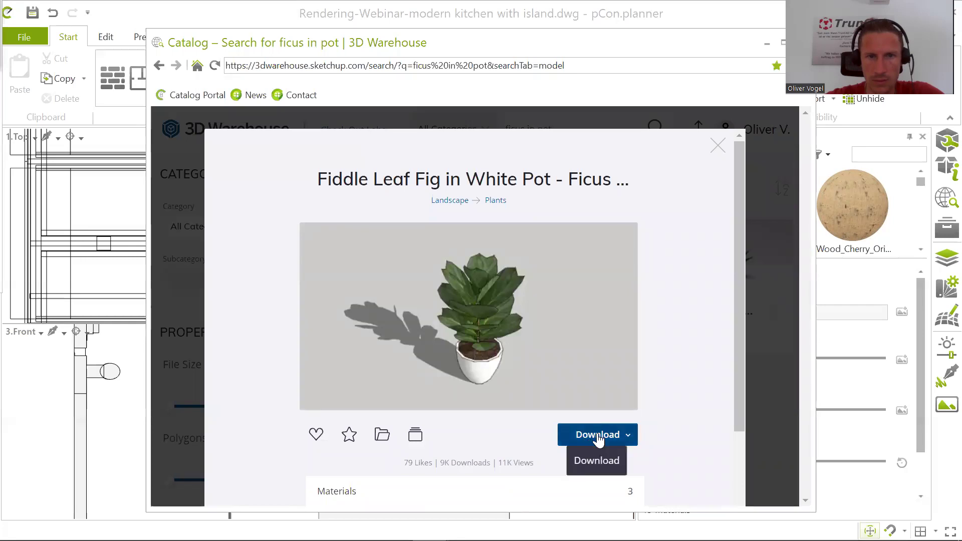
left_click(598, 435)
left_click(581, 342)
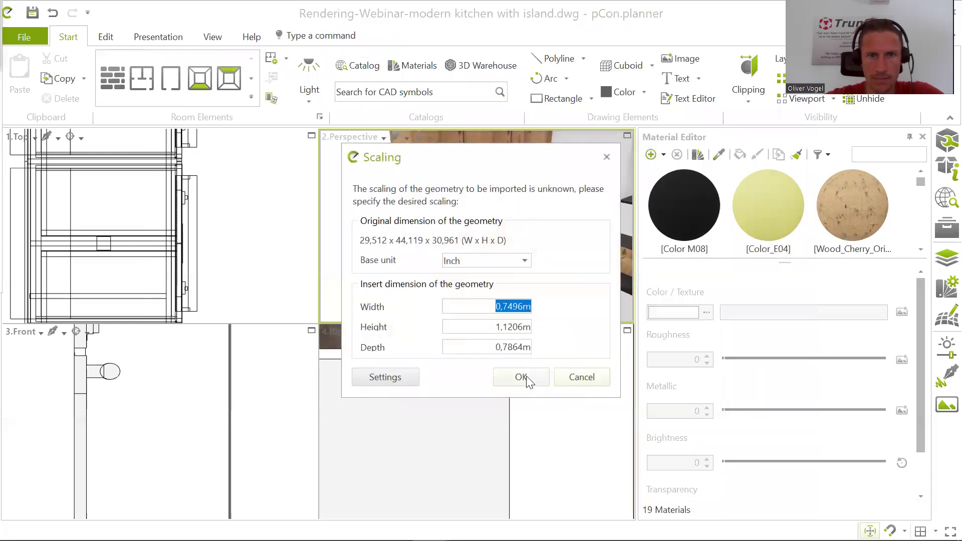
left_click(521, 377)
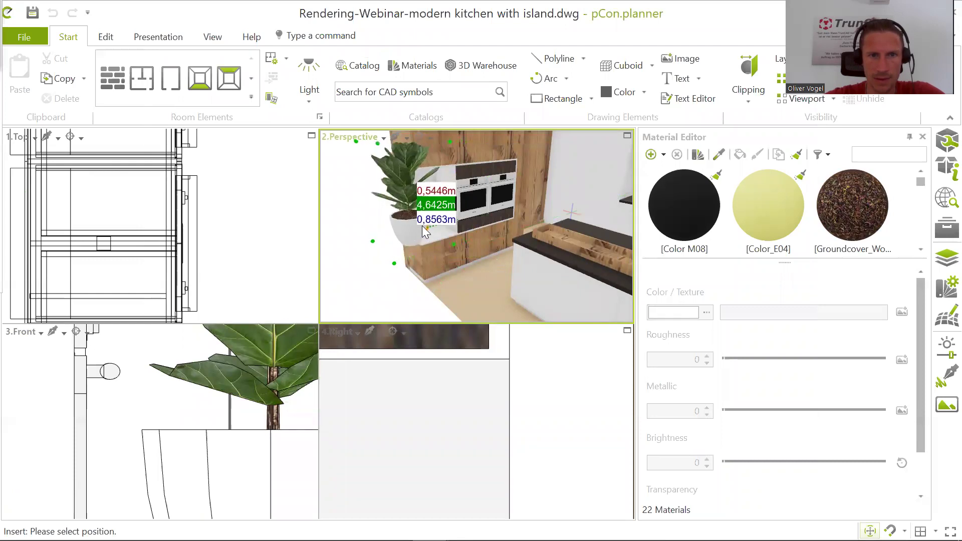
- Place the imported fig in the perspective view, at the rear inner corner of the white niche beside the ovens
scroll(406, 236, "up", 5)
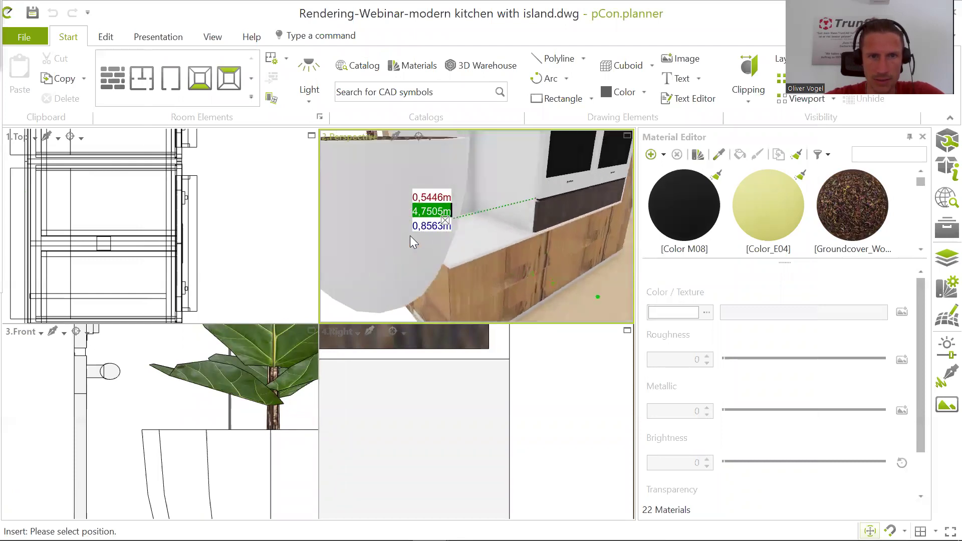
scroll(453, 214, "down", 3)
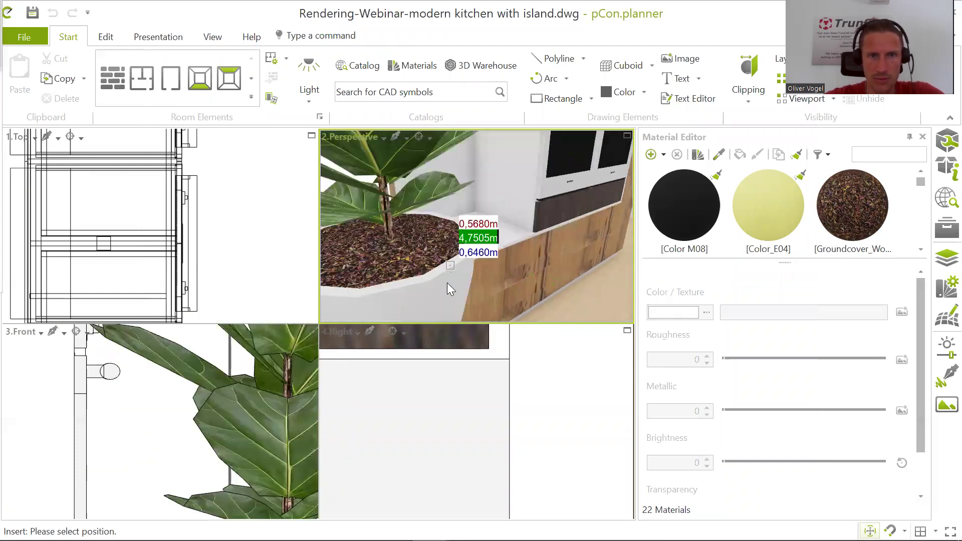
scroll(453, 284, "down", 5)
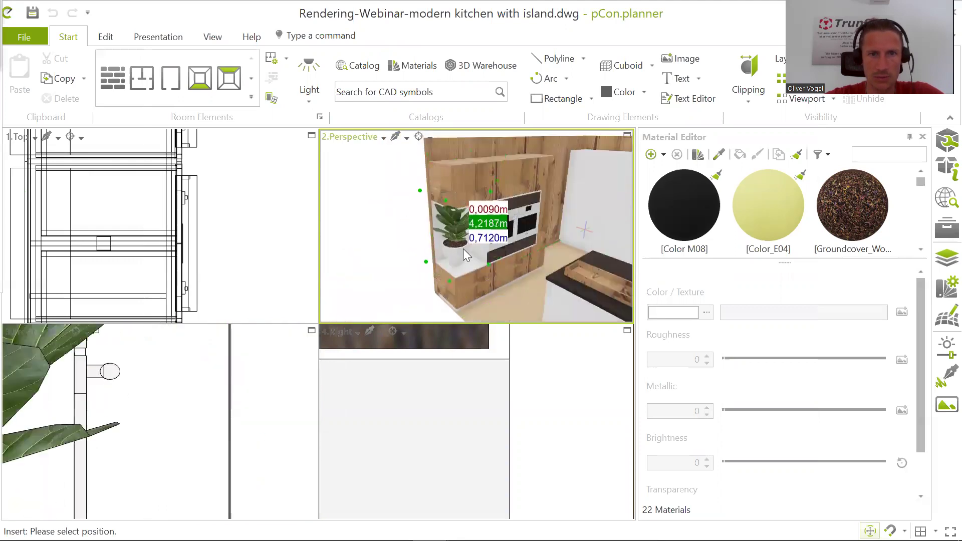
scroll(462, 249, "up", 8)
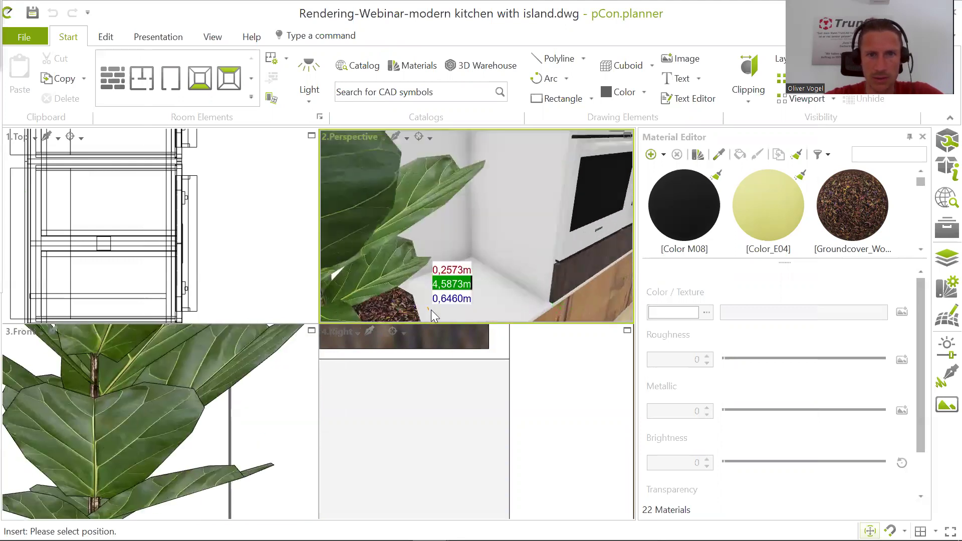
middle_click_drag(430, 271, 418, 275)
scroll(419, 276, "up", 2)
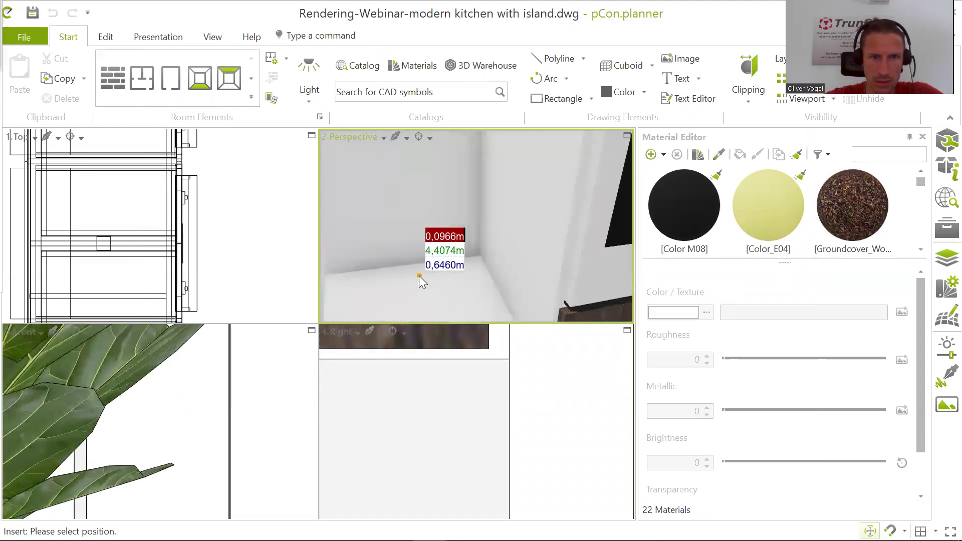
scroll(420, 277, "up", 2)
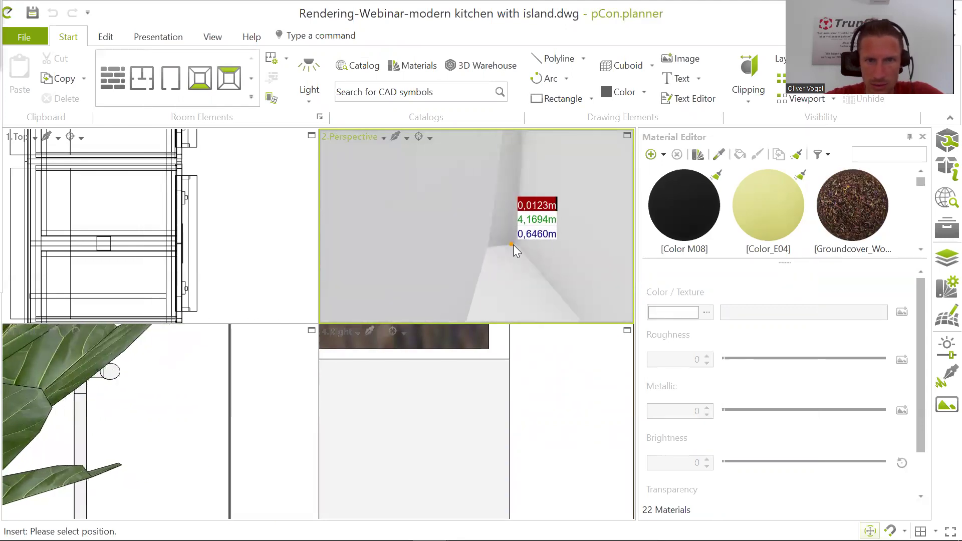
scroll(511, 246, "up", 2)
scroll(511, 246, "up", 3)
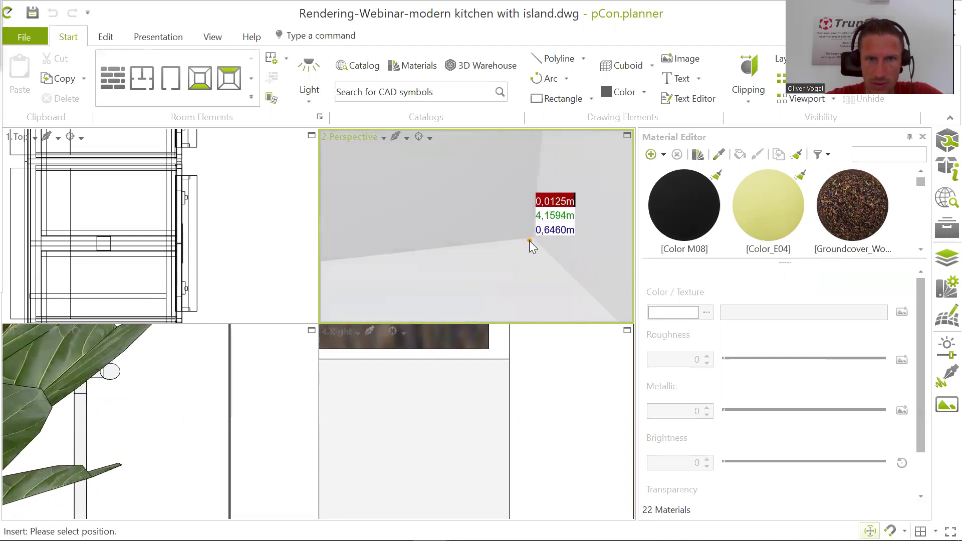
left_click(529, 241)
left_click(530, 242)
- Return to the kitchen drawing and examine how the fig fits inside the niche in the top and front views
scroll(530, 214, "down", 3)
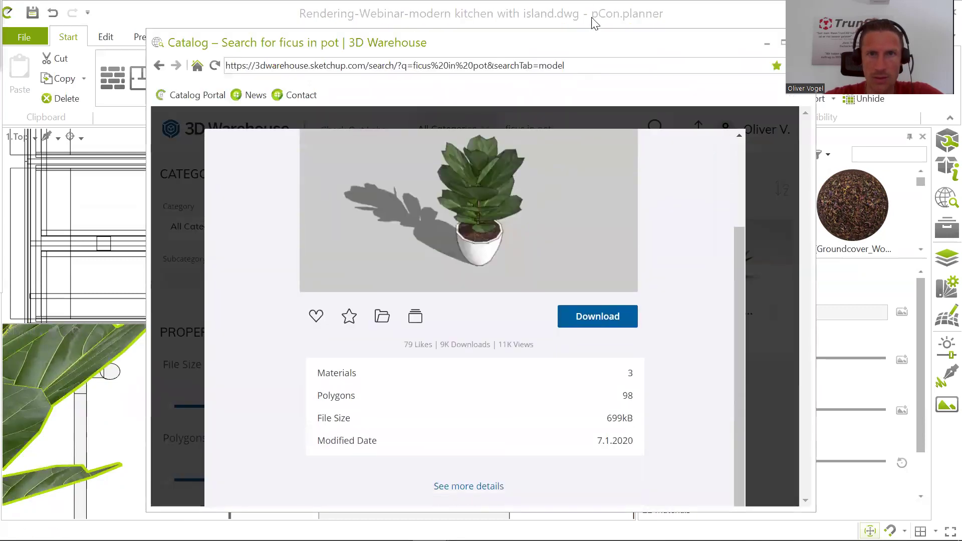
left_click(593, 19)
scroll(513, 209, "down", 3)
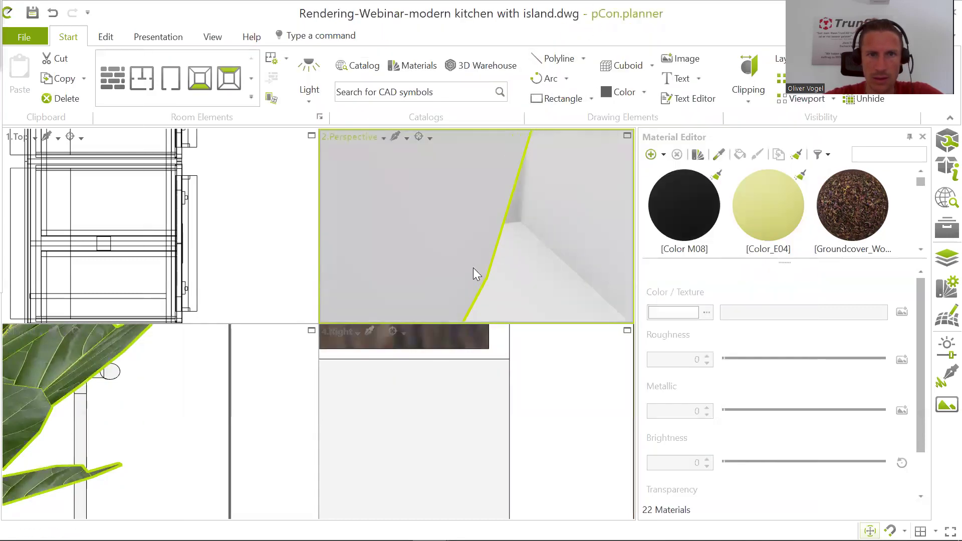
scroll(151, 288, "down", 5)
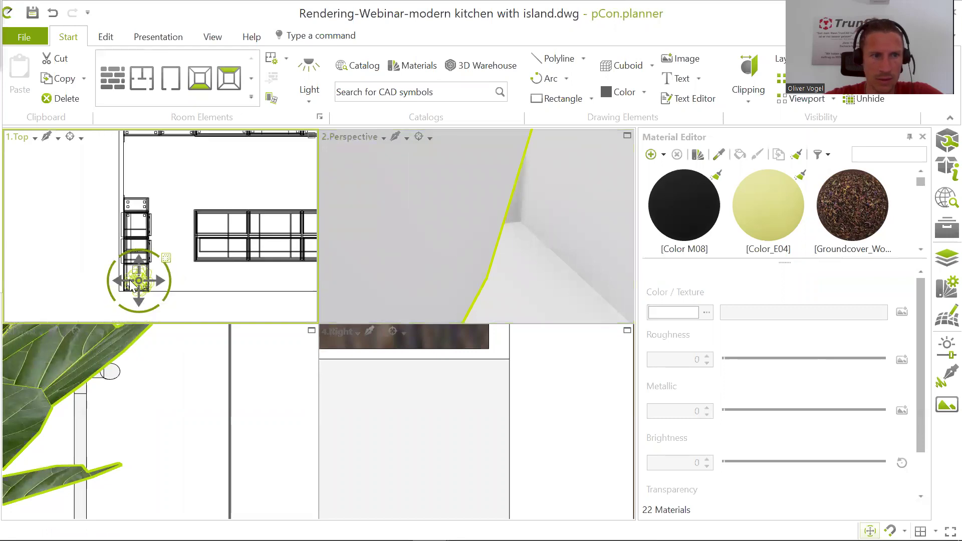
scroll(118, 376, "down", 1)
scroll(118, 373, "down", 3)
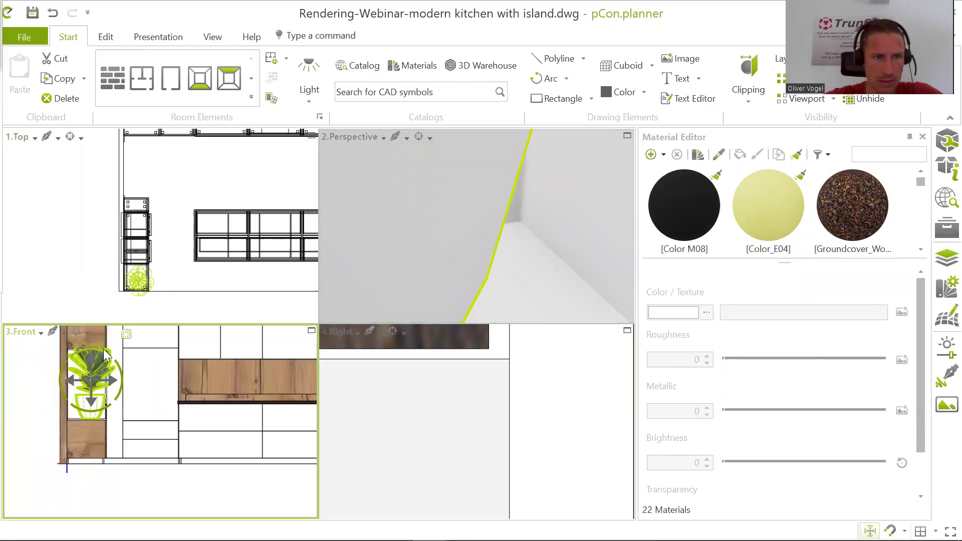
scroll(85, 343, "up", 4)
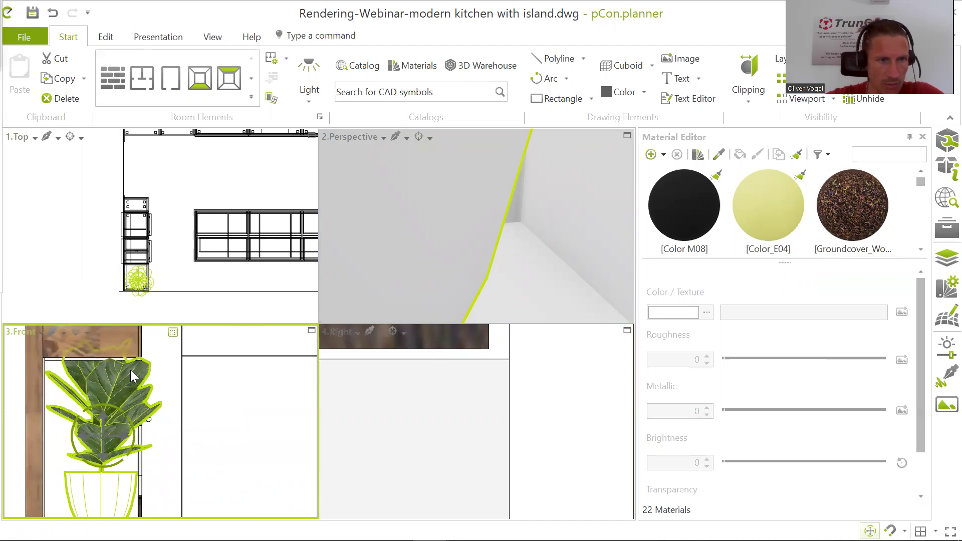
scroll(131, 370, "down", 2)
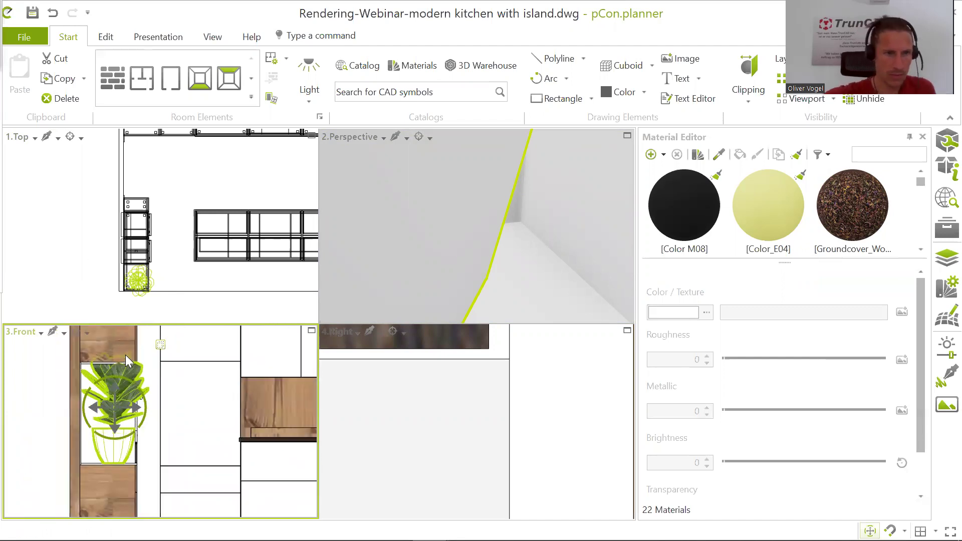
scroll(120, 374, "up", 2)
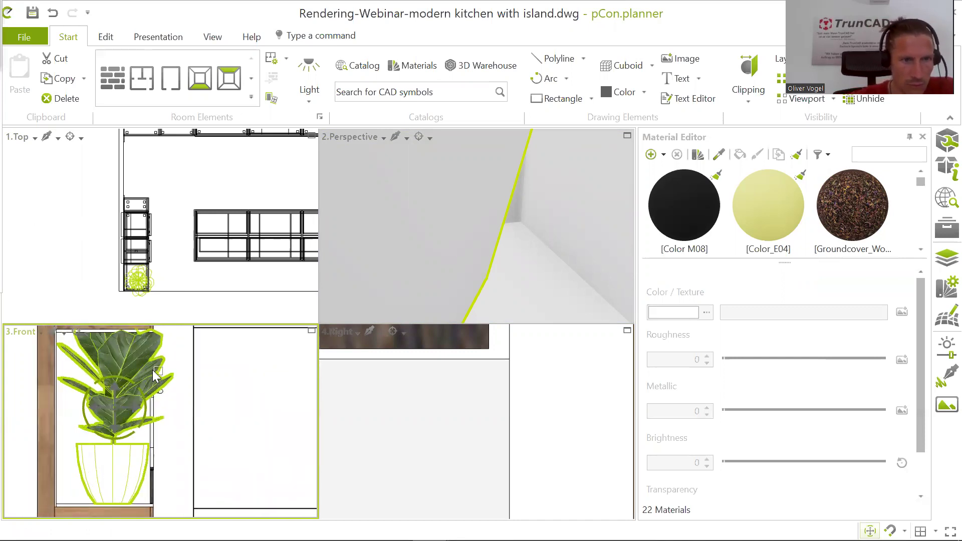
scroll(158, 367, "down", 2)
scroll(154, 360, "up", 3)
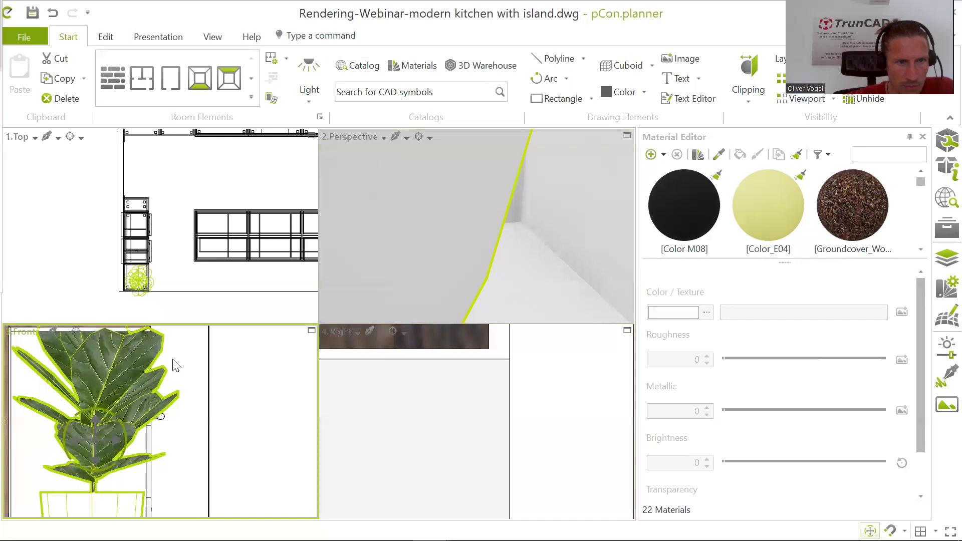
scroll(147, 351, "down", 2)
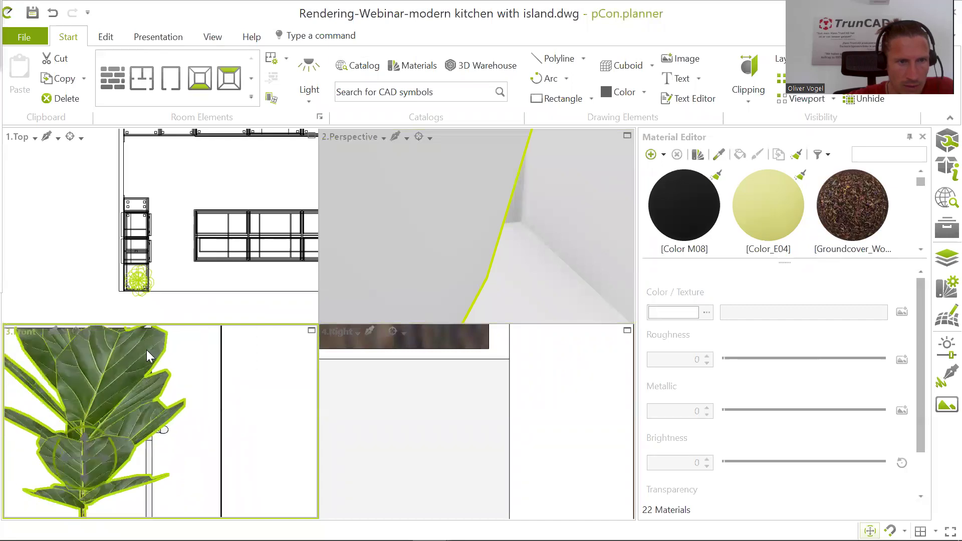
- Scale the fig down in the front view from its upper outer corner to the end point at the niche's upper front corner
right_click(147, 350)
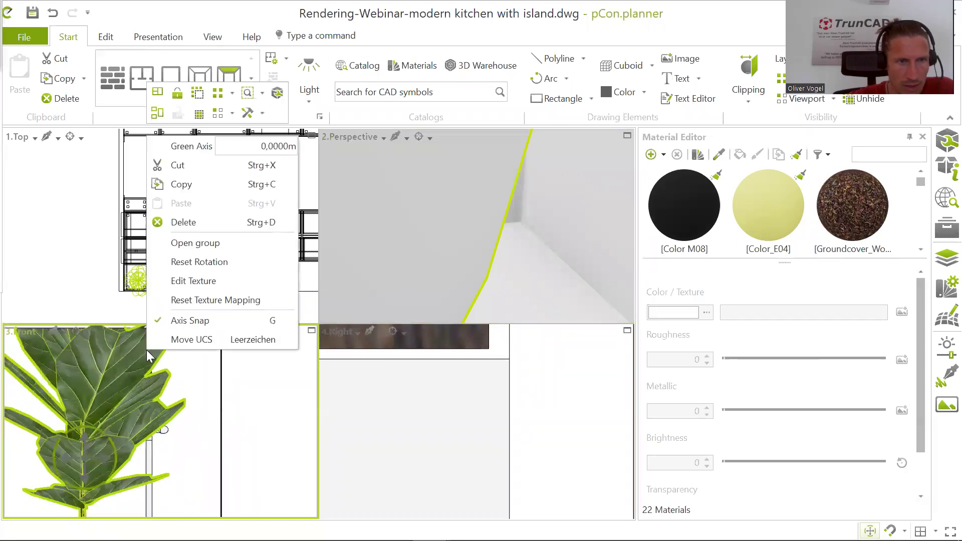
left_click(254, 113)
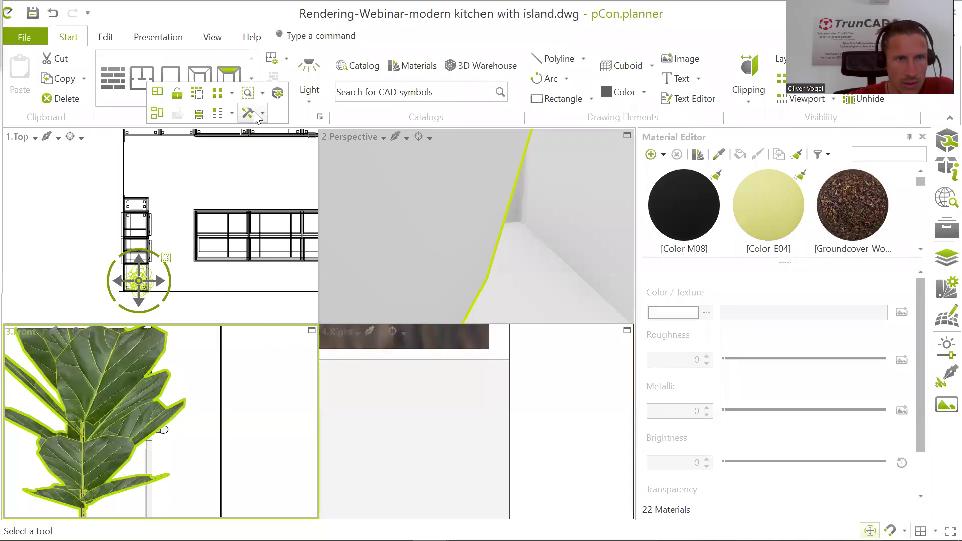
left_click(255, 113)
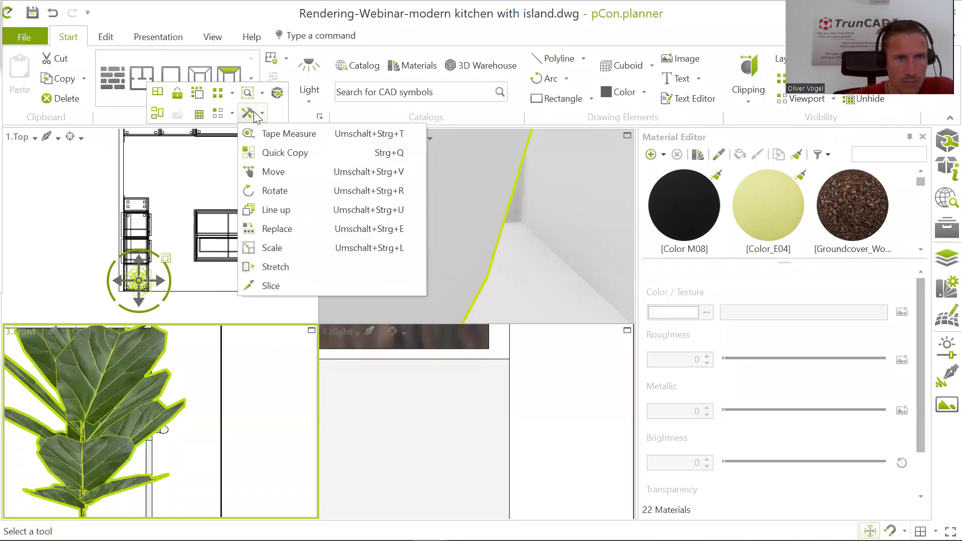
left_click(272, 248)
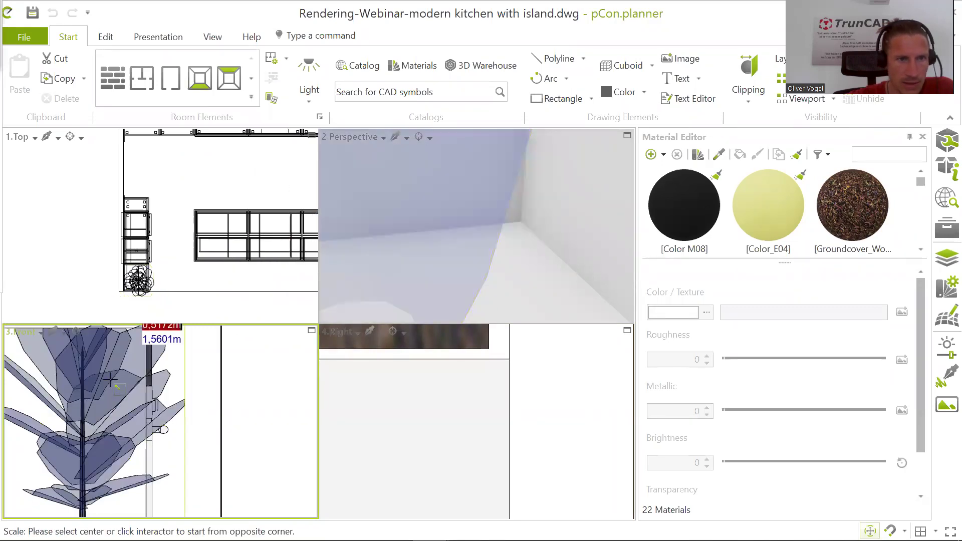
scroll(111, 376, "down", 3)
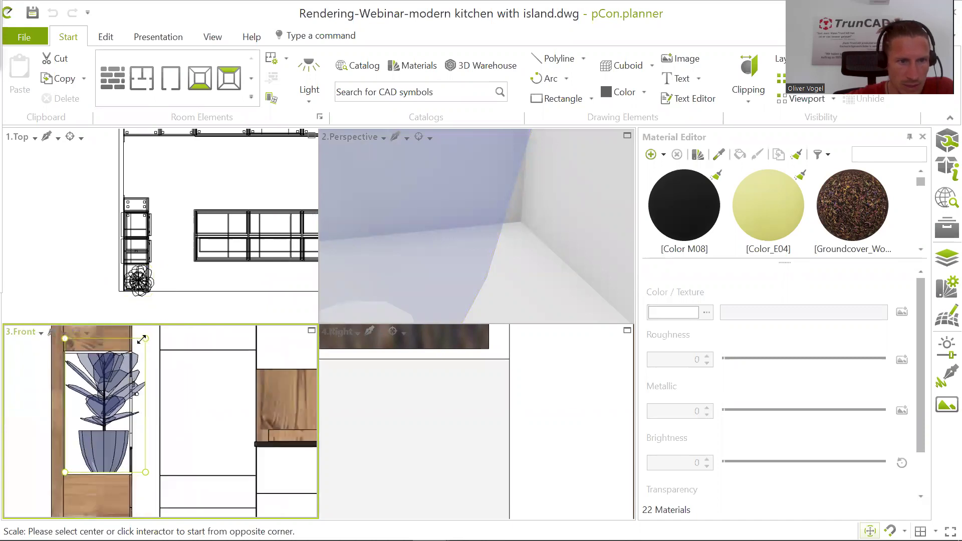
scroll(143, 336, "up", 4)
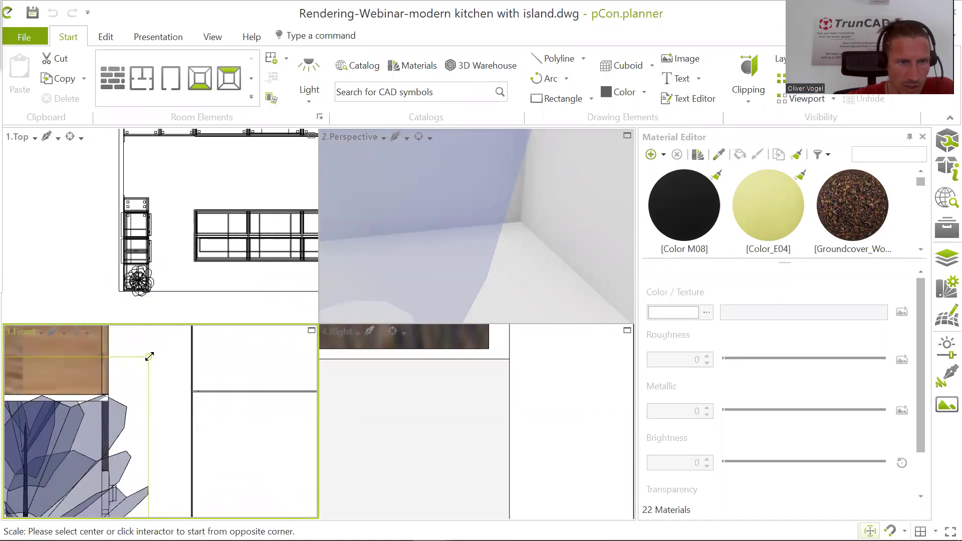
left_click(149, 357)
scroll(84, 396, "up", 2)
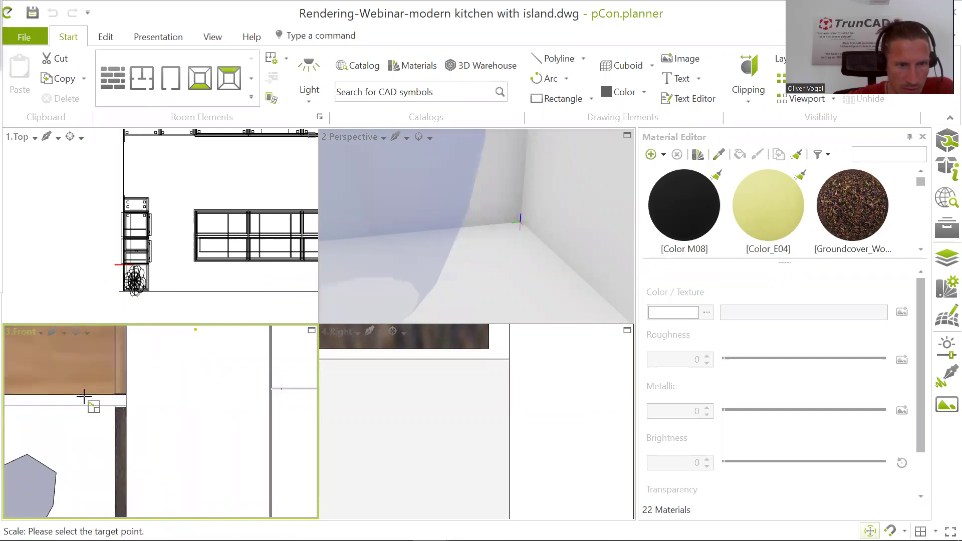
scroll(84, 395, "up", 2)
scroll(127, 417, "up", 3)
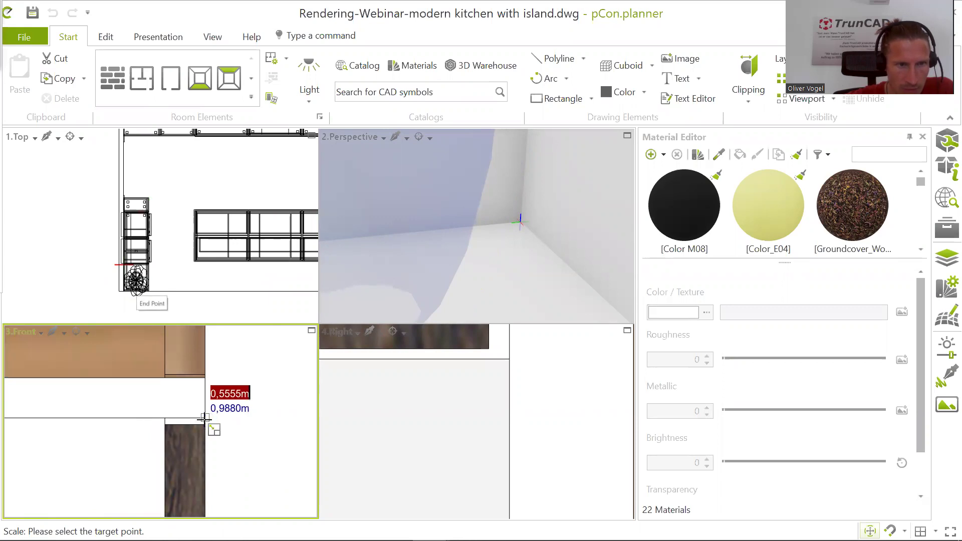
left_click(204, 418)
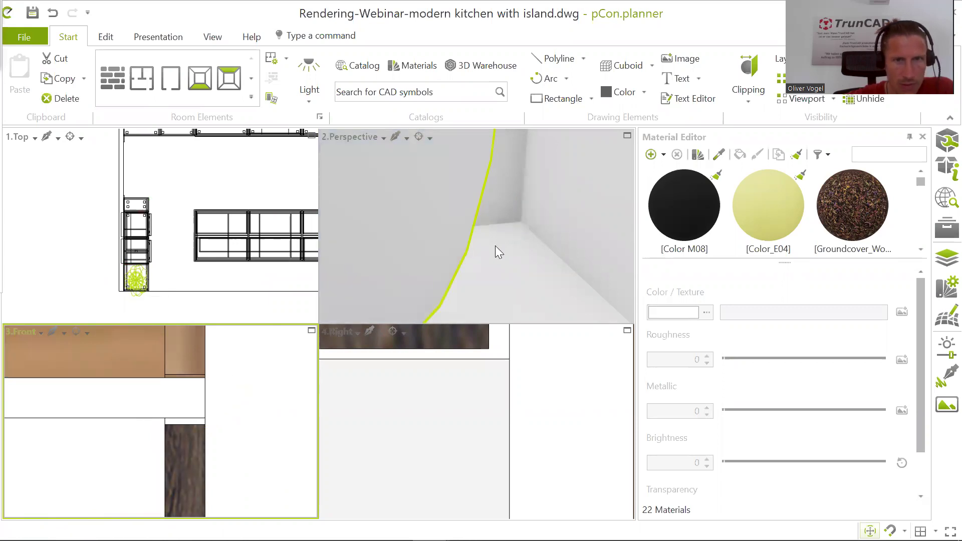
- Move the scaled fig toward the niche's front edge, and shift it about 0.04 m sideways away from the ovens
scroll(495, 245, "down", 5)
right_click_drag(489, 220, 480, 251)
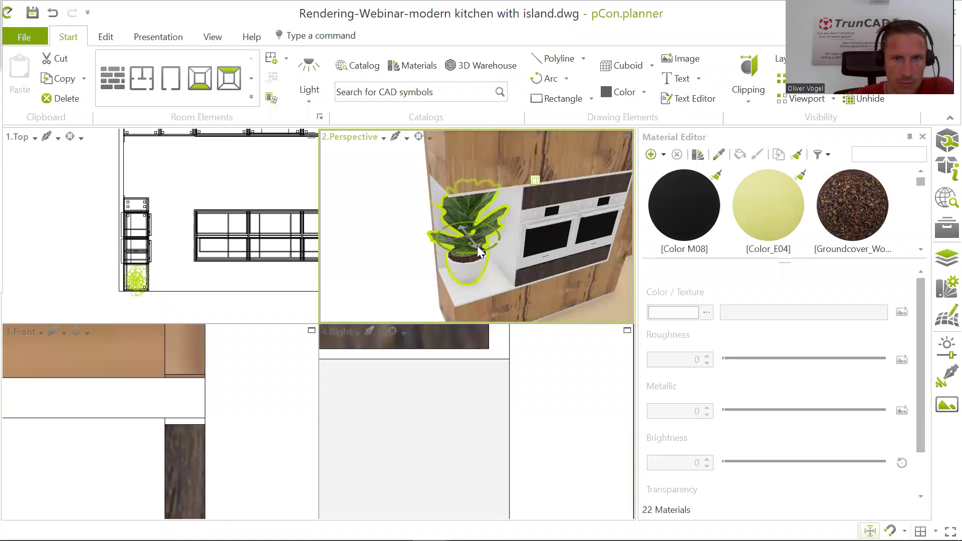
left_click(478, 246)
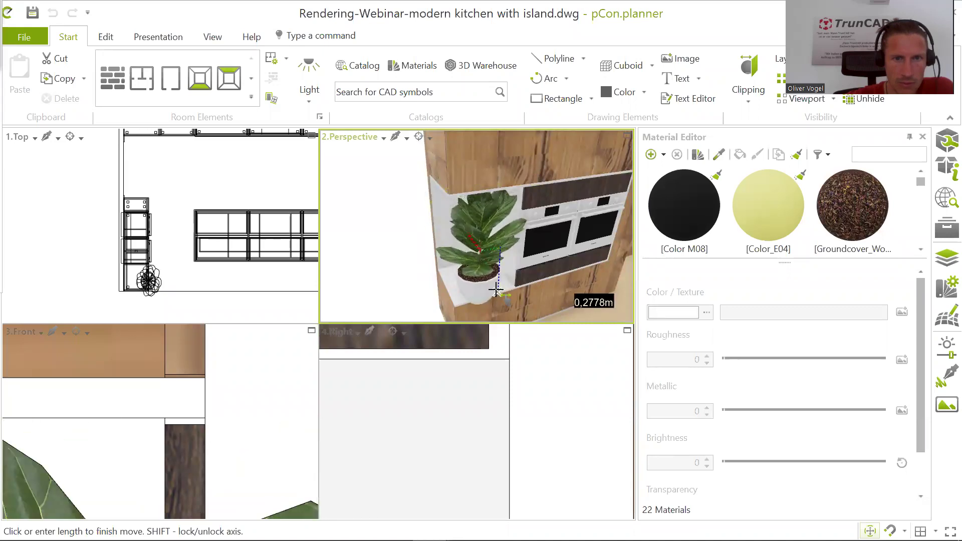
left_click(493, 287)
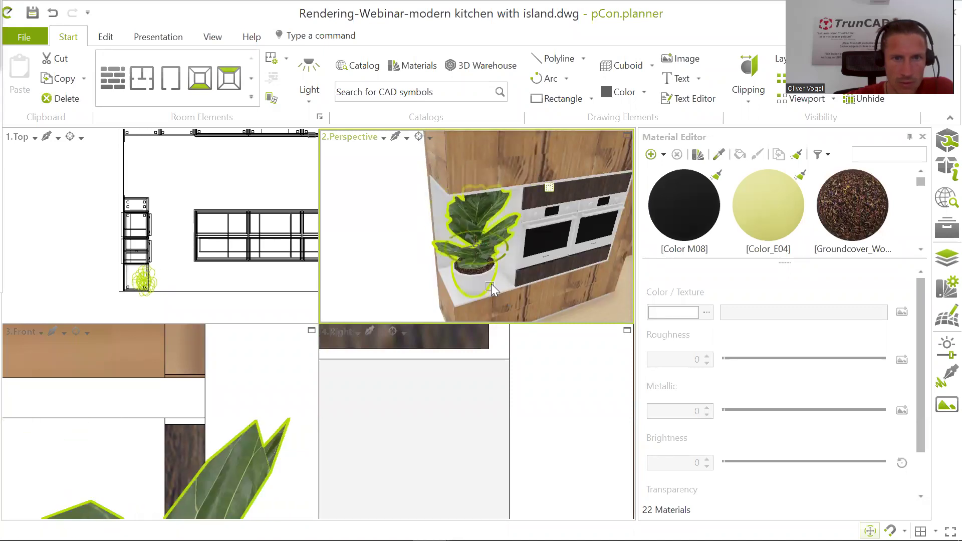
left_click(456, 253)
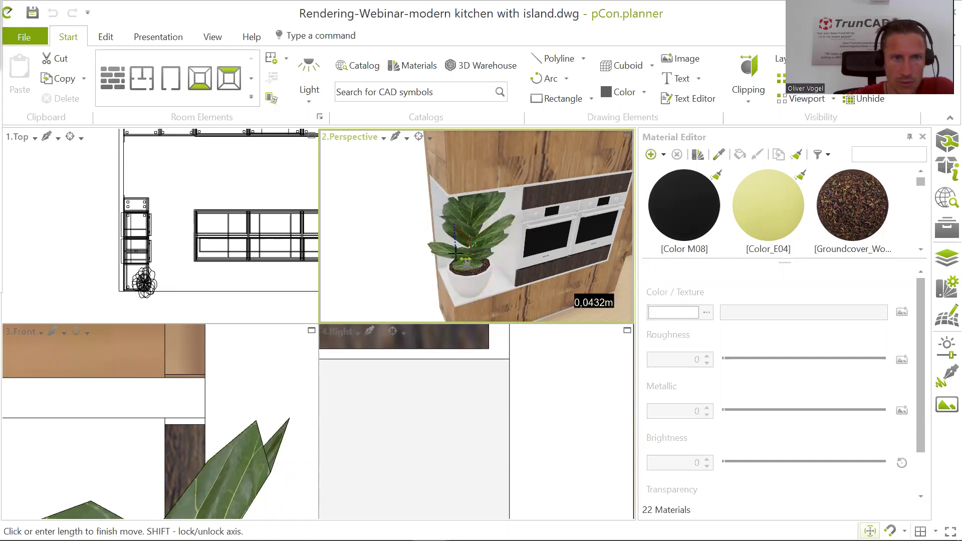
left_click(455, 252)
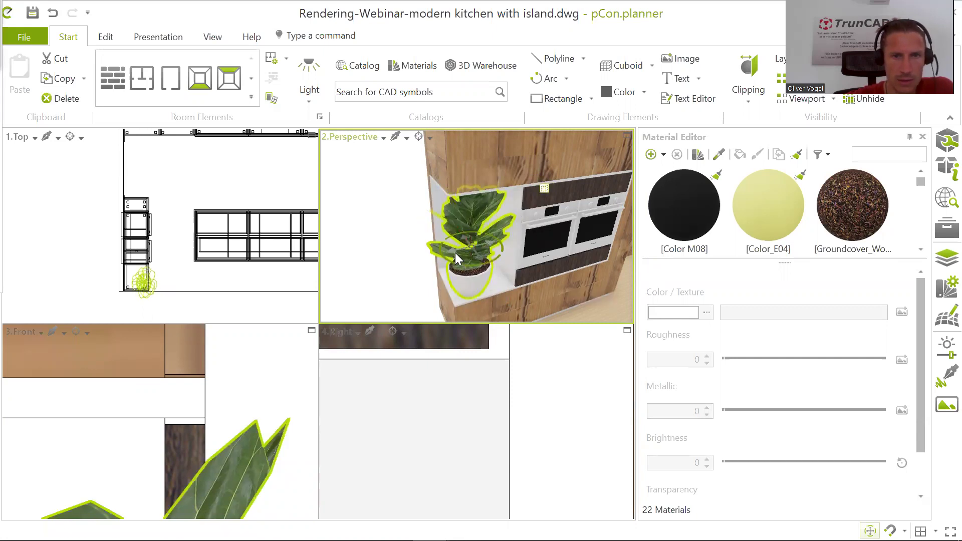
scroll(128, 312, "up", 5)
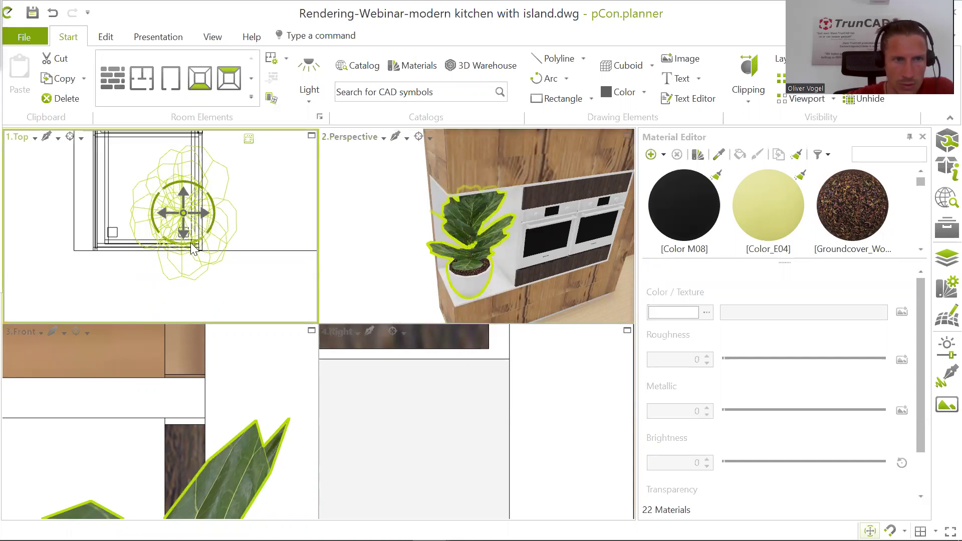
- Rotate the fig in the niche about its pot centre by about 42° in the top view
scroll(212, 218, "up", 3)
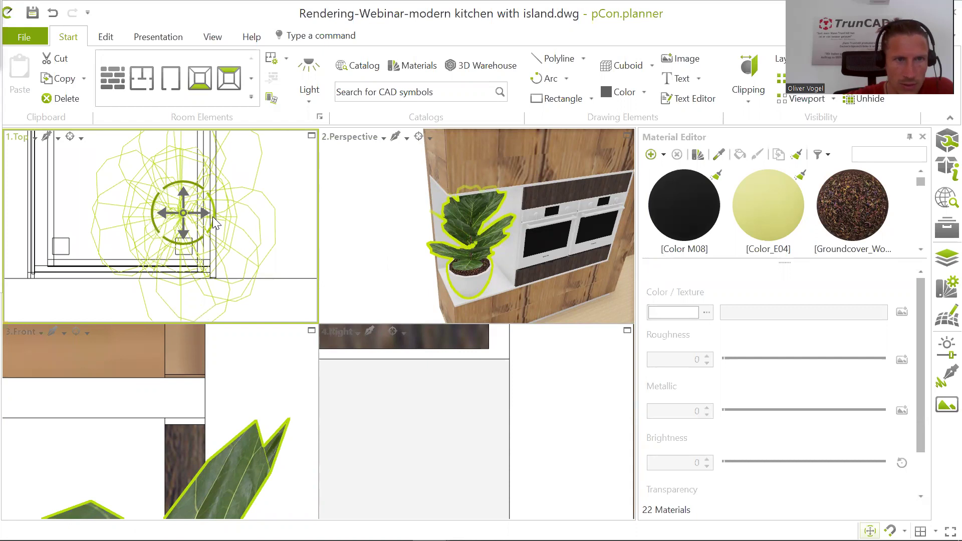
left_click(213, 216)
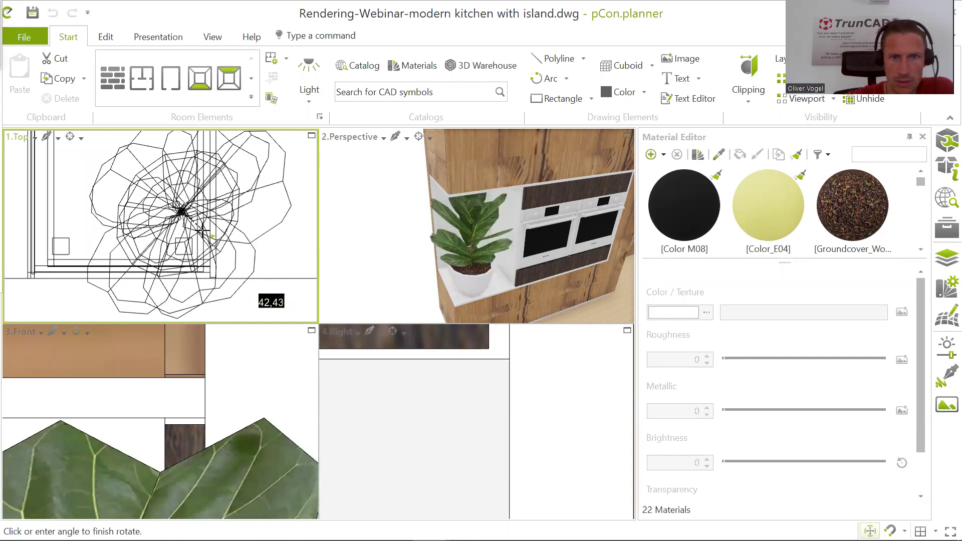
left_click(203, 232)
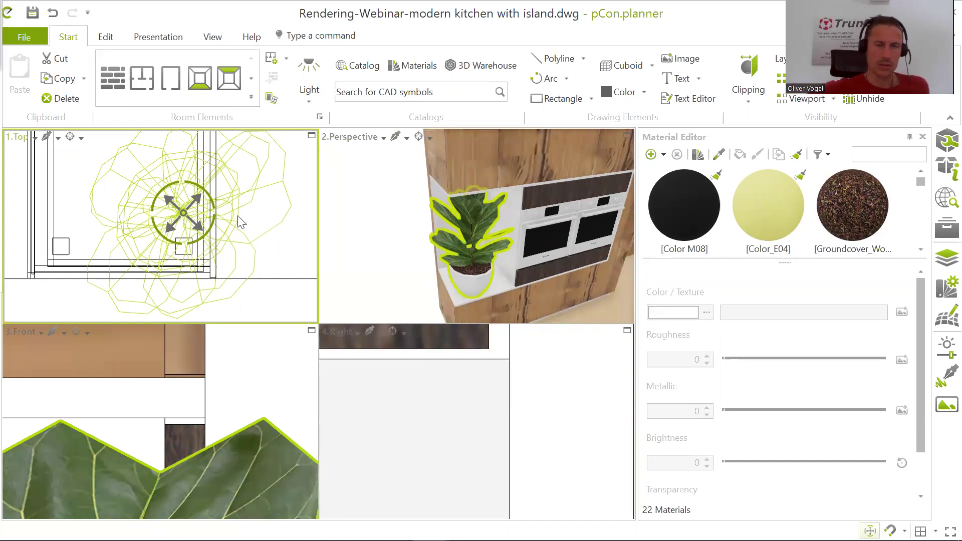
- Download the Fiddle Leaf Fig from 3D Warehouse again as a SketchUp 2020 model and import it with Inch as base unit
scroll(545, 213, "down", 6)
middle_click_drag(546, 213, 314, 200)
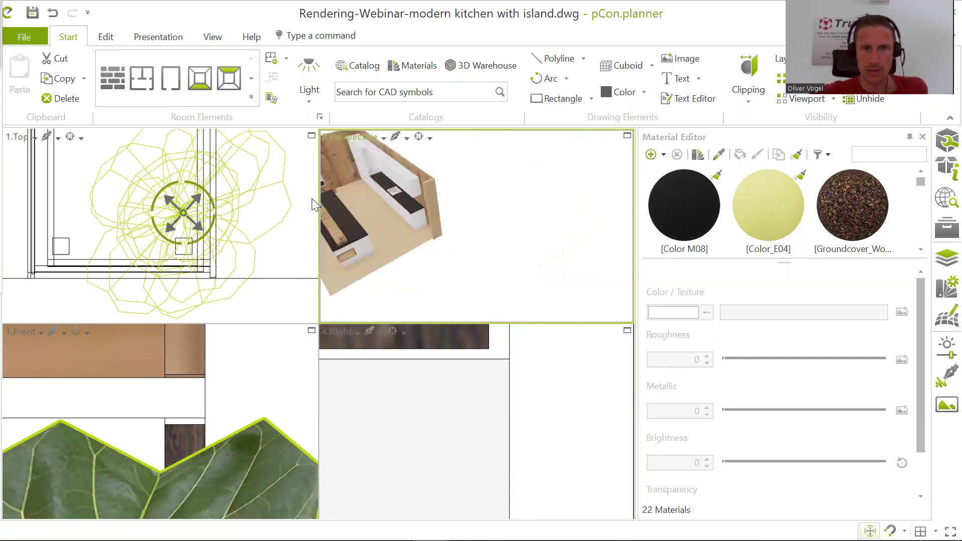
scroll(396, 227, "up", 5)
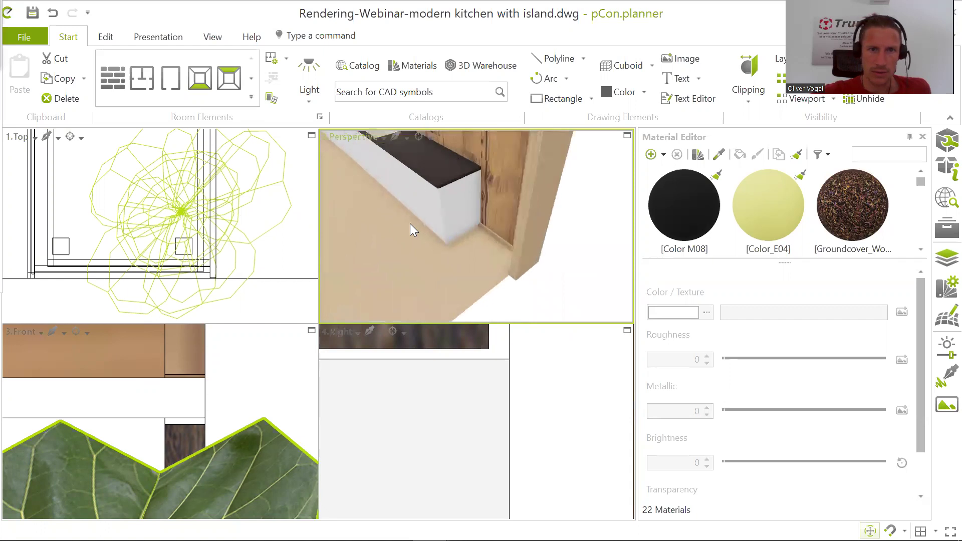
left_click(470, 77)
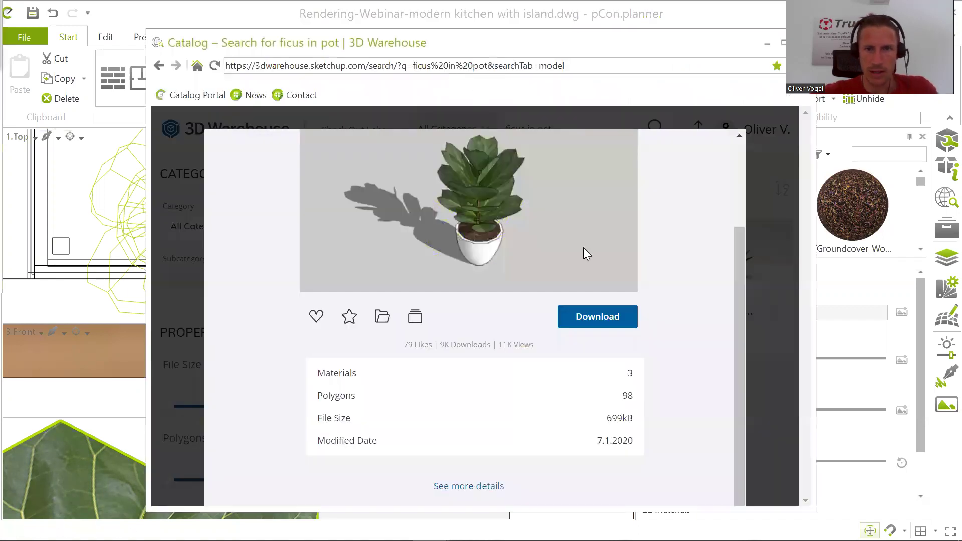
left_click(605, 313)
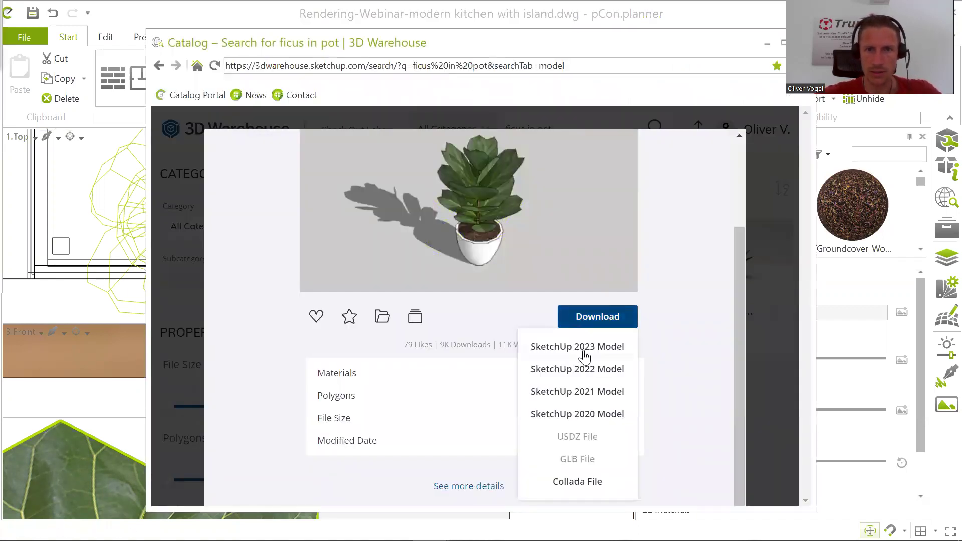
left_click(587, 416)
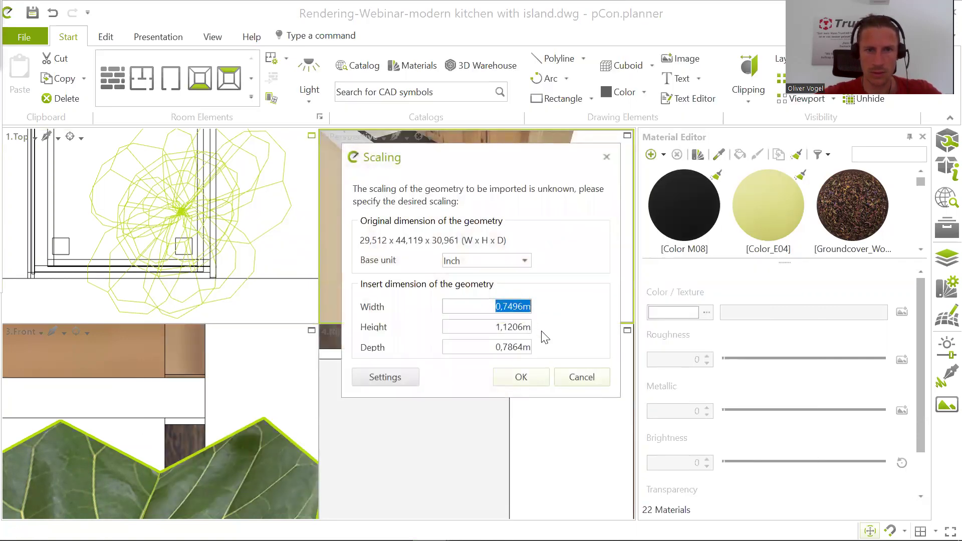
left_click(521, 378)
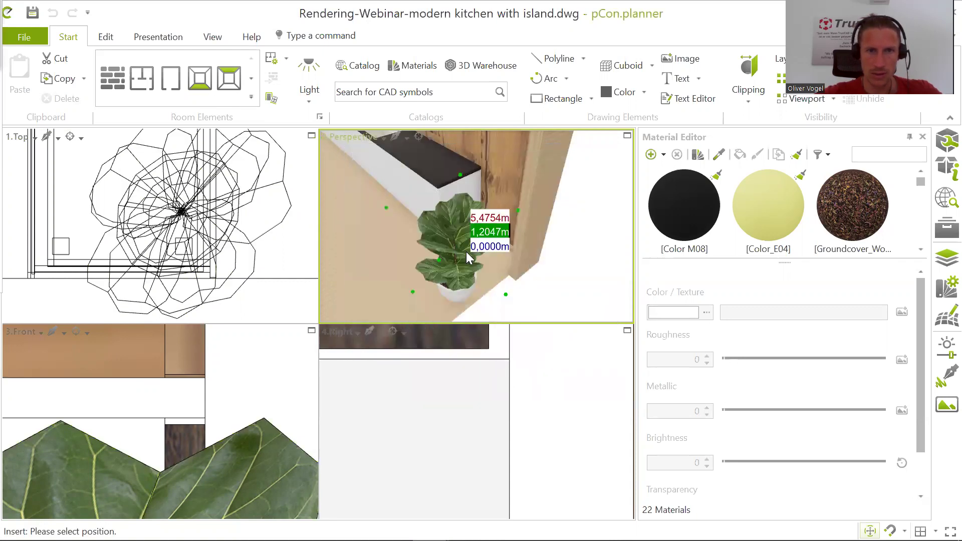
- Place the second fig in the perspective view, on the floor at the end of the white wall counter, and set its rotation
left_click(473, 259)
middle_click_drag(468, 246, 462, 228)
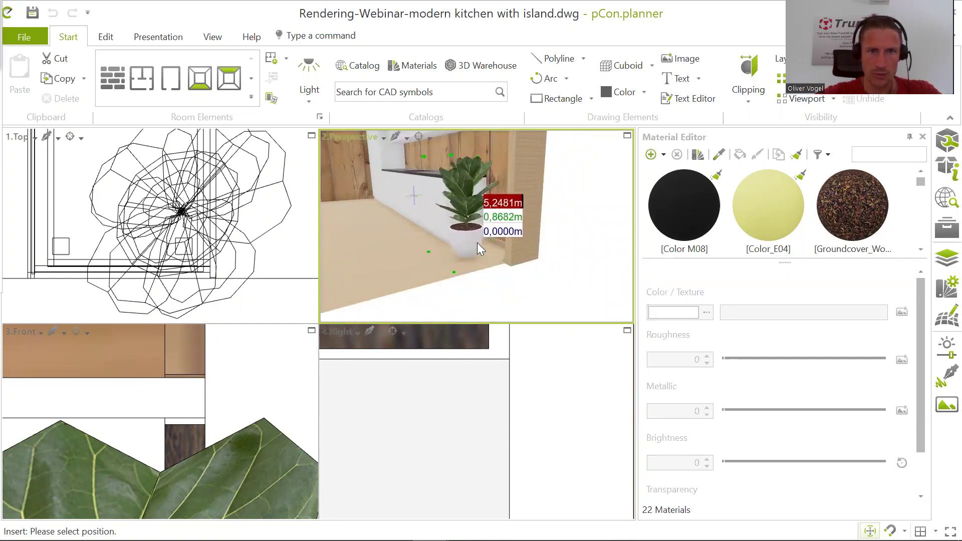
left_click(477, 243)
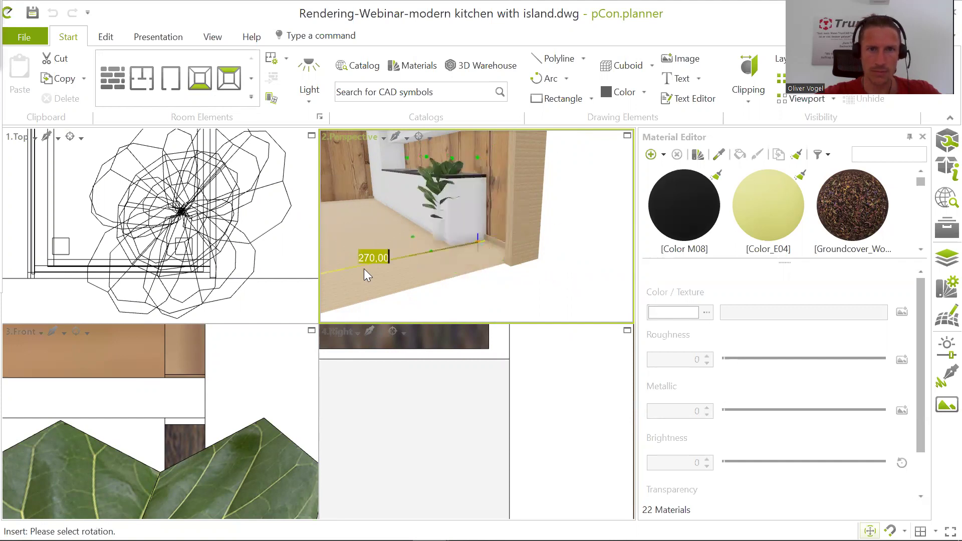
left_click(504, 267)
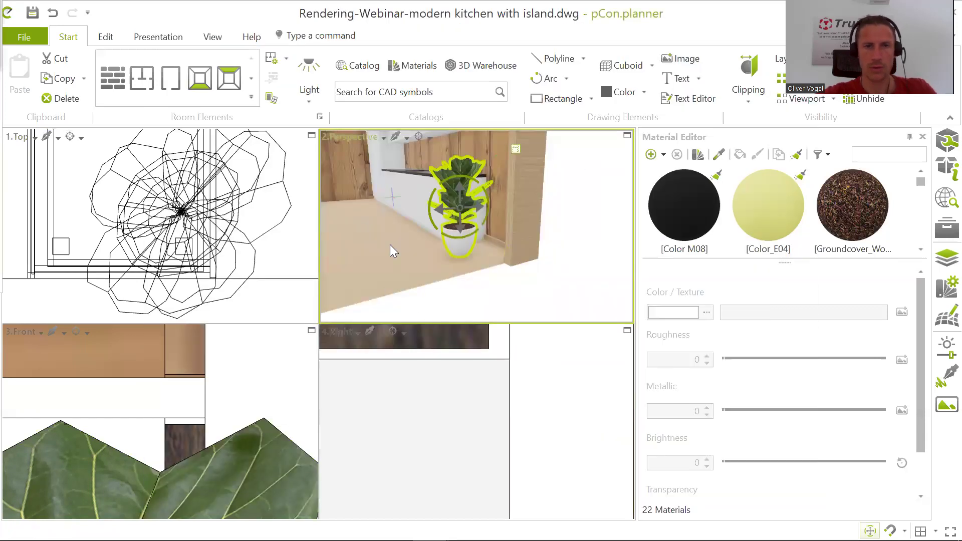
- Examine the kitchen around the new floor plant and the rectangular sink cutout in the wall counter's dark worktop
scroll(390, 251, "down", 6)
mouse_move(437, 242)
middle_mouse_down()
mouse_move(452, 266)
mouse_move(436, 247)
middle_mouse_up()
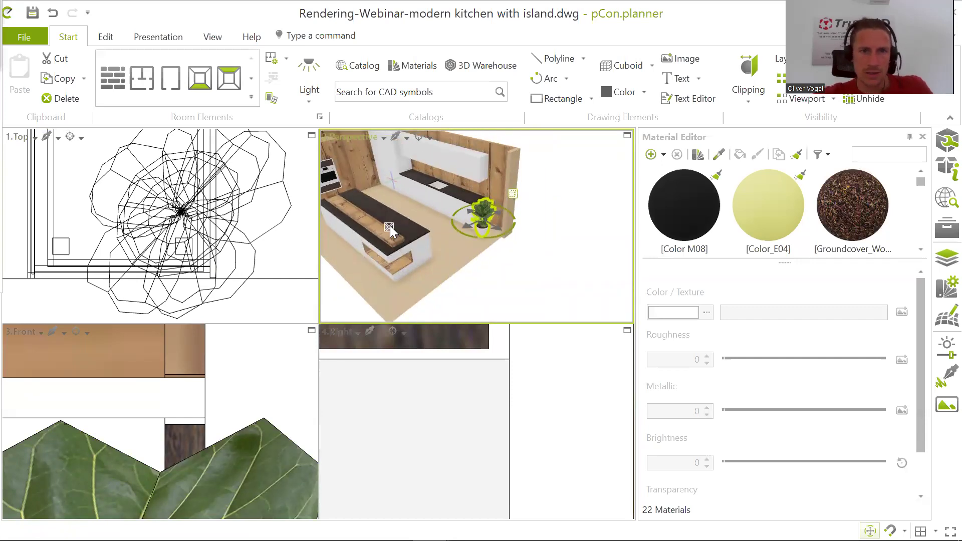
scroll(390, 225, "up", 3)
scroll(396, 225, "down", 3)
right_click_drag(420, 220, 428, 222)
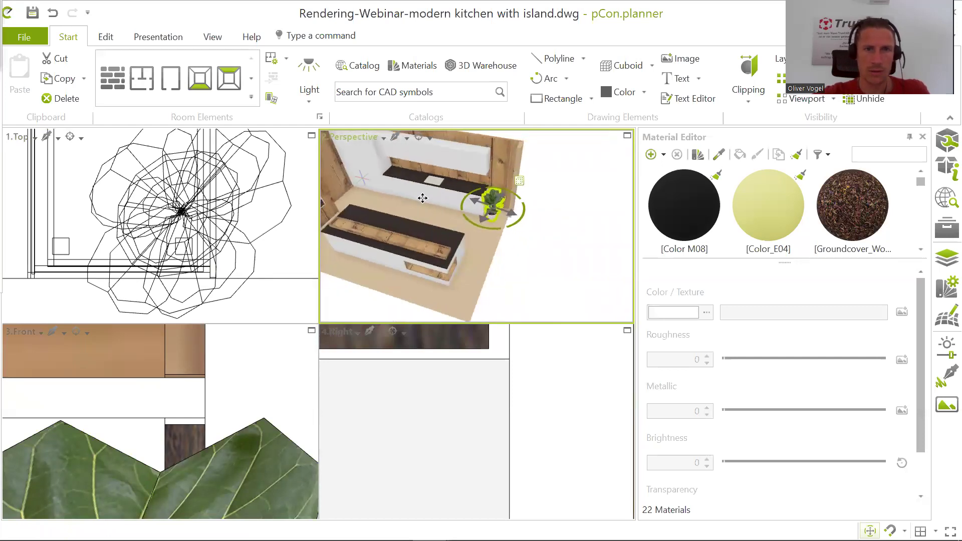
scroll(472, 234, "up", 3)
scroll(493, 228, "up", 5)
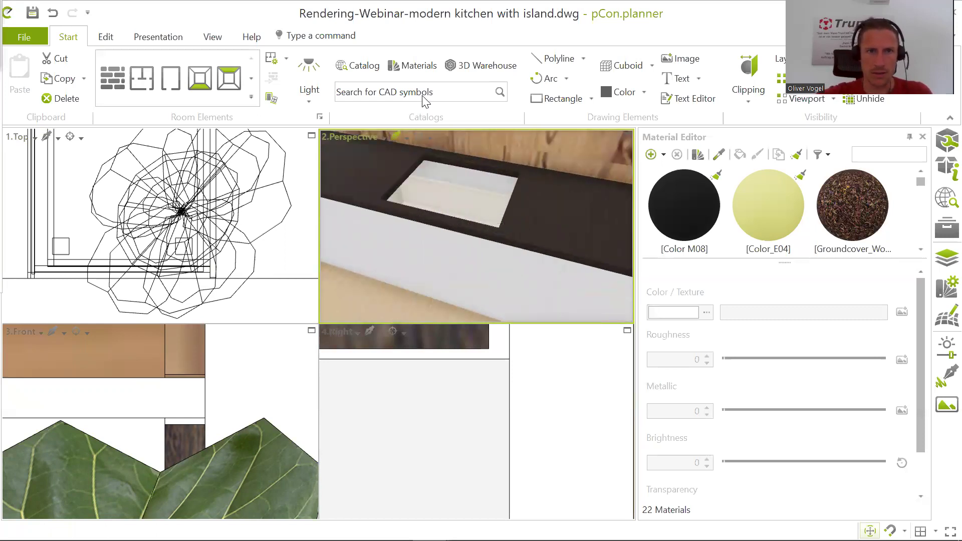
- Leave the fig's model details in 3D Warehouse and search the models for "sink"
left_click(477, 67)
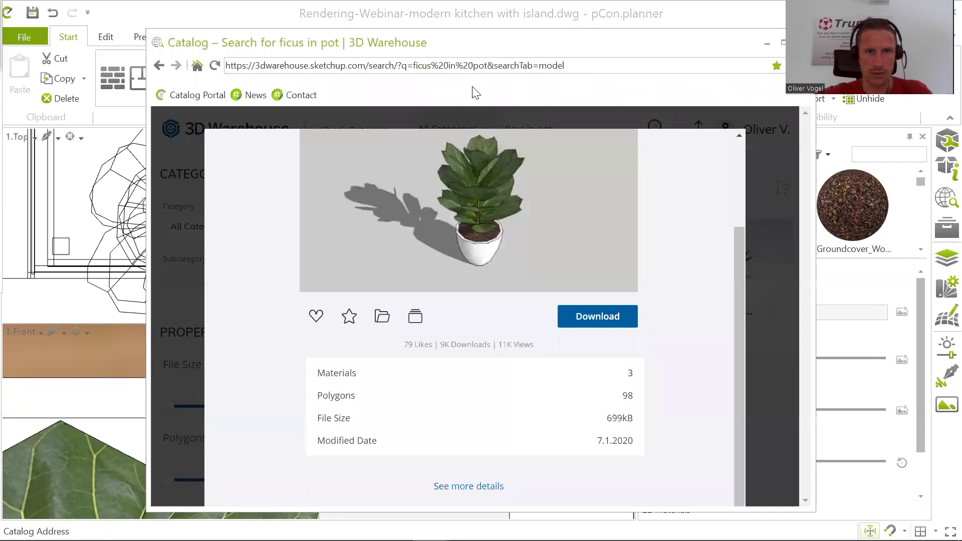
scroll(724, 139, "up", 3)
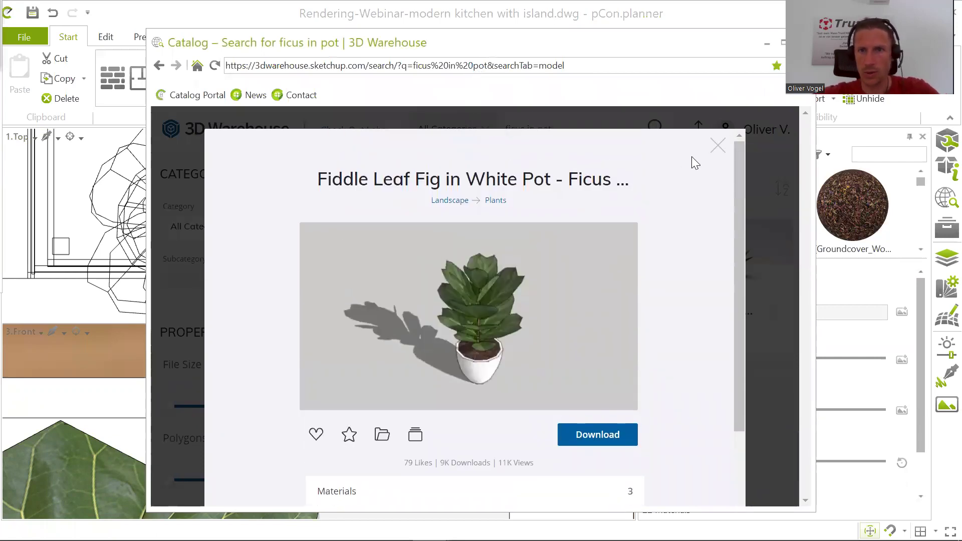
left_click(718, 146)
left_click_drag(561, 134, 383, 133)
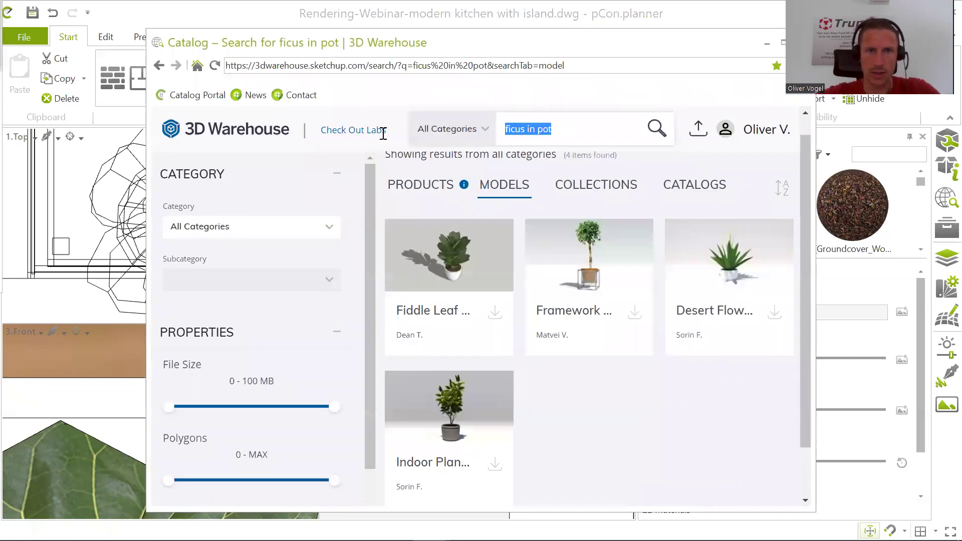
type("s")
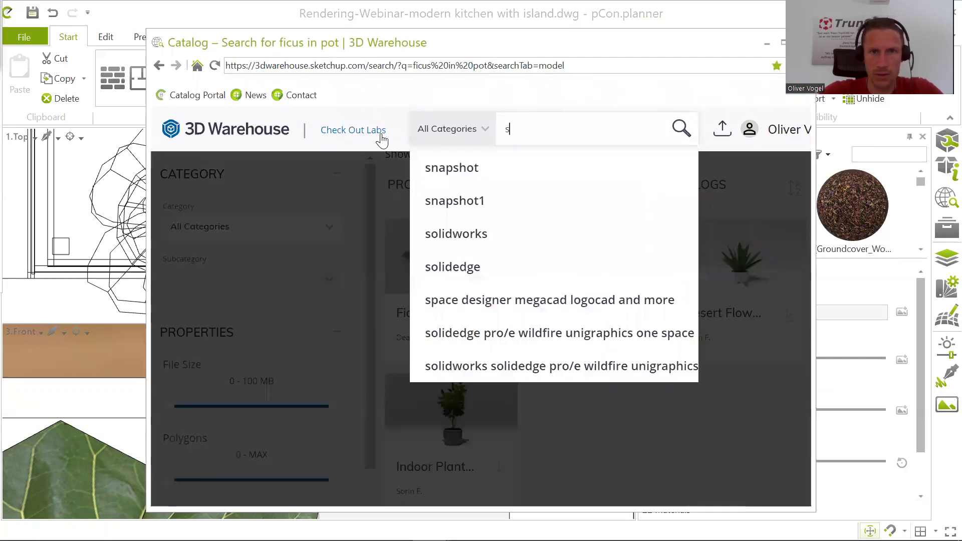
type("ink")
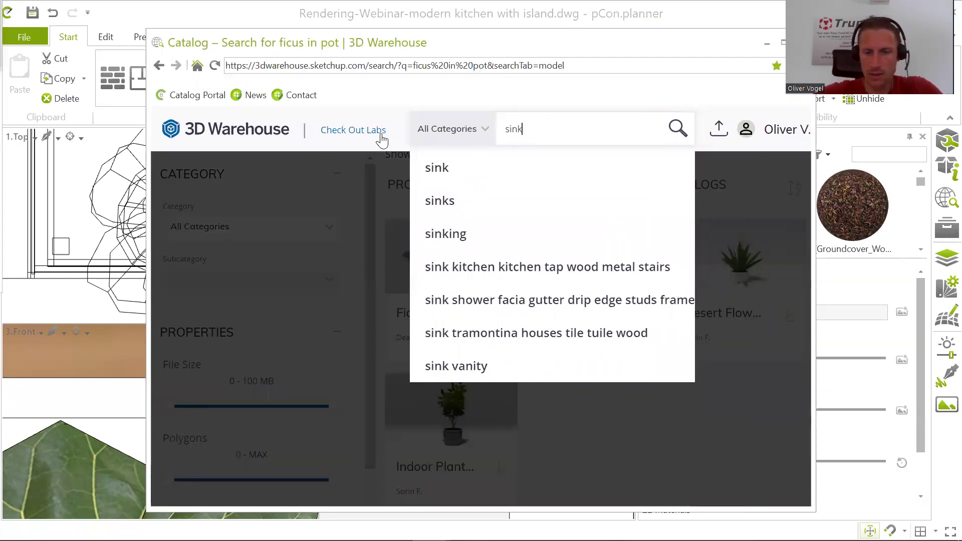
key("Return")
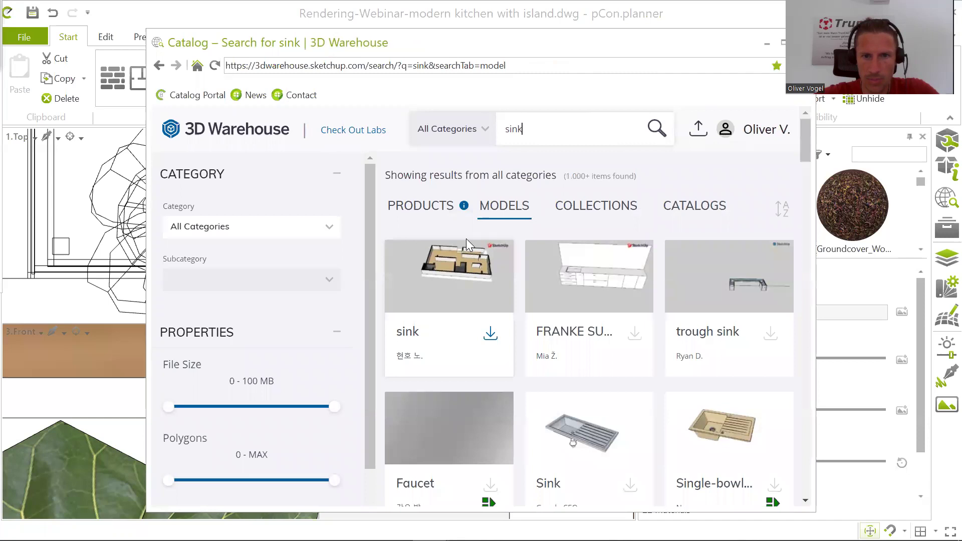
- Show the product results for "sink" and look through them for a model that suits the worktop cutout
left_click(432, 216)
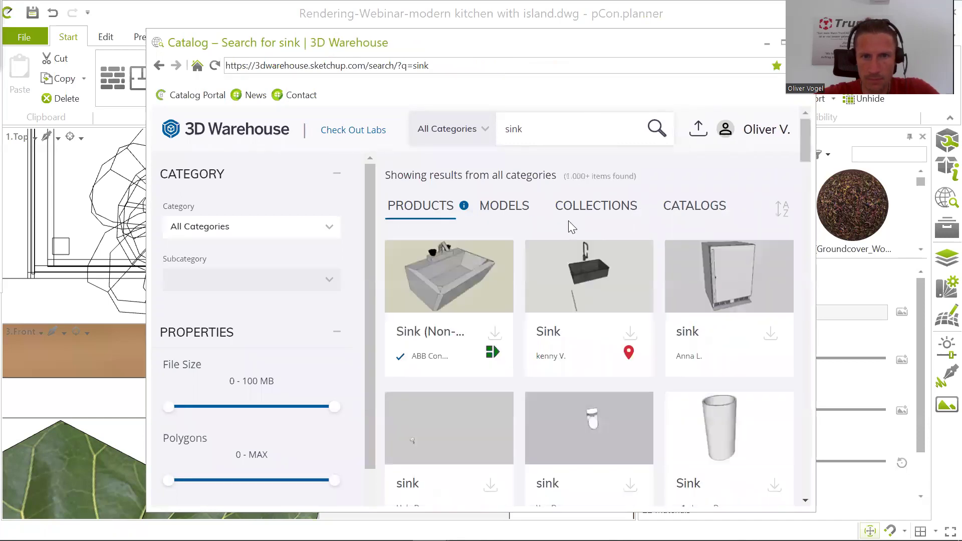
scroll(603, 273, "down", 3)
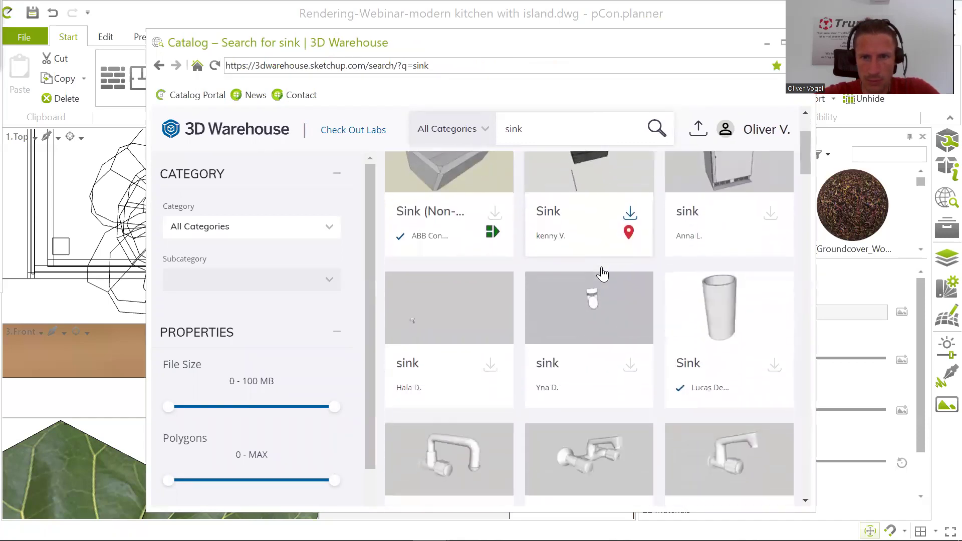
scroll(607, 276, "up", 3)
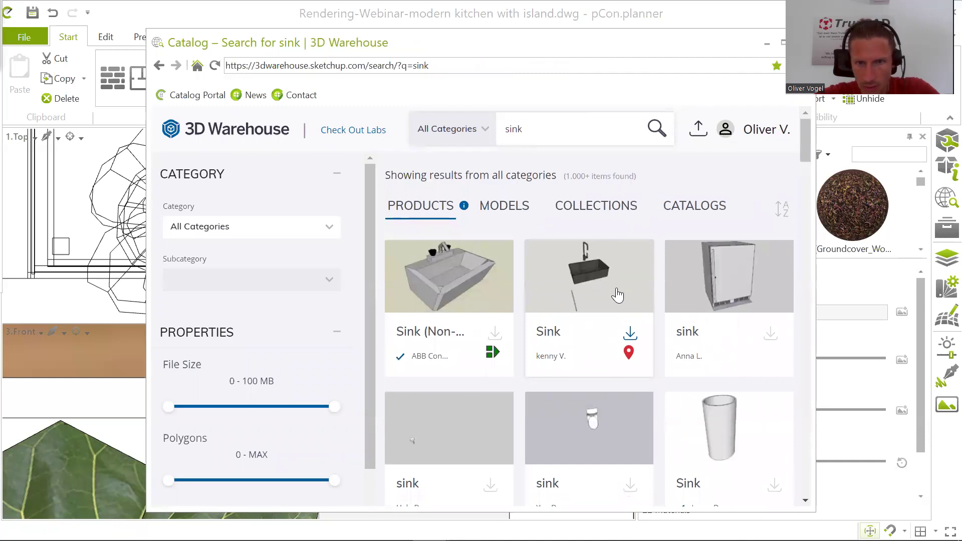
scroll(588, 268, "down", 10)
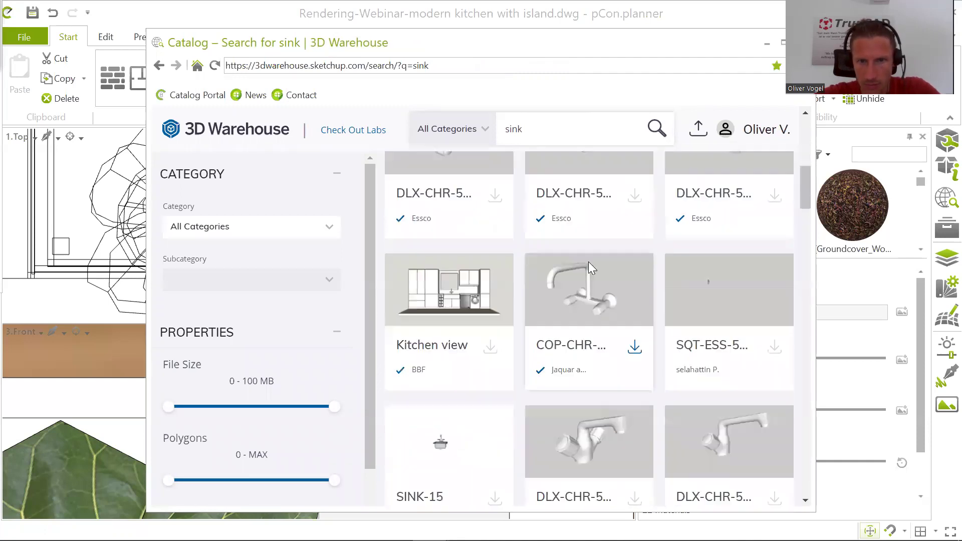
scroll(588, 262, "down", 10)
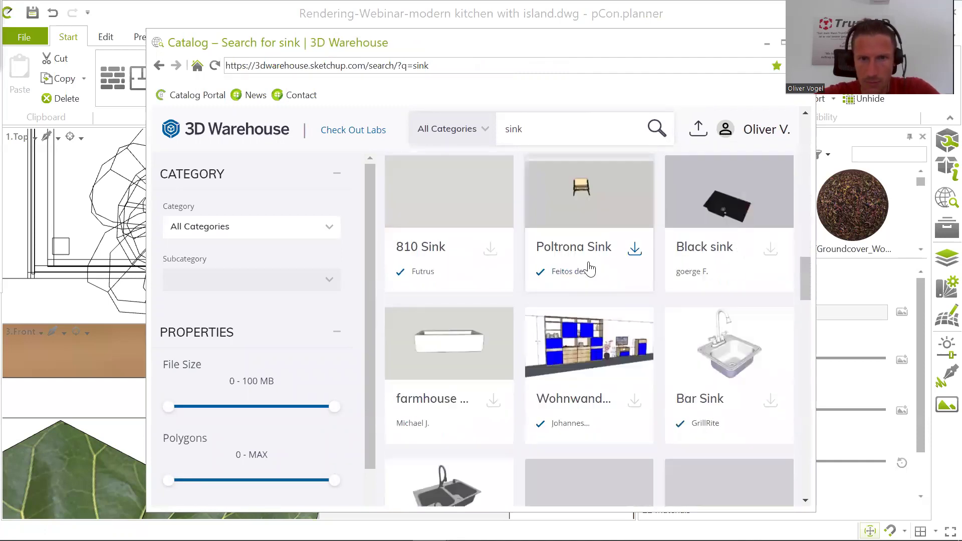
scroll(591, 268, "down", 6)
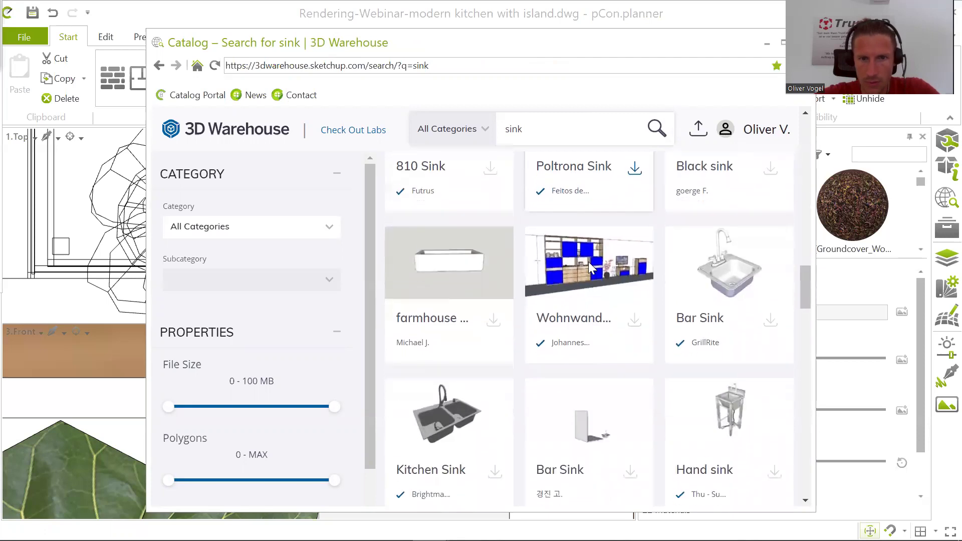
scroll(588, 266, "down", 5)
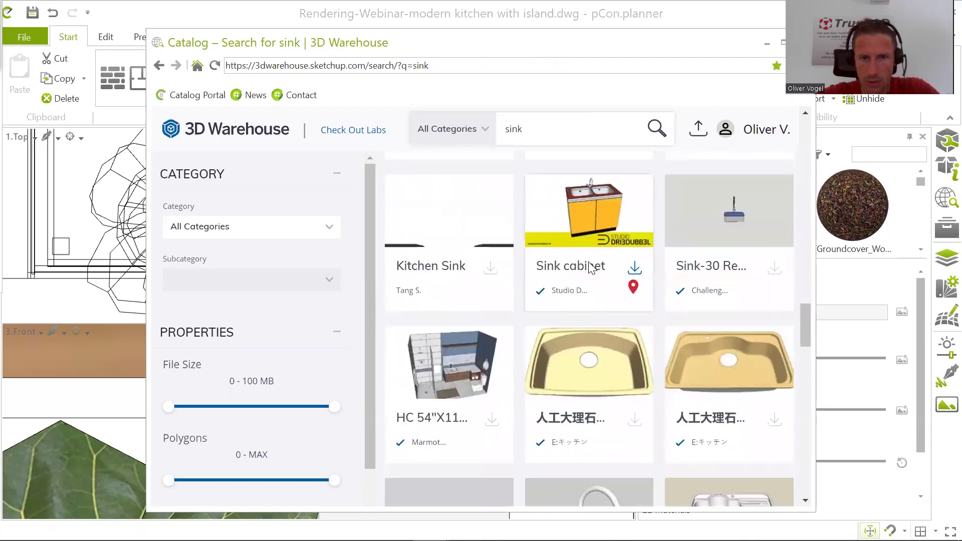
scroll(590, 269, "up", 5)
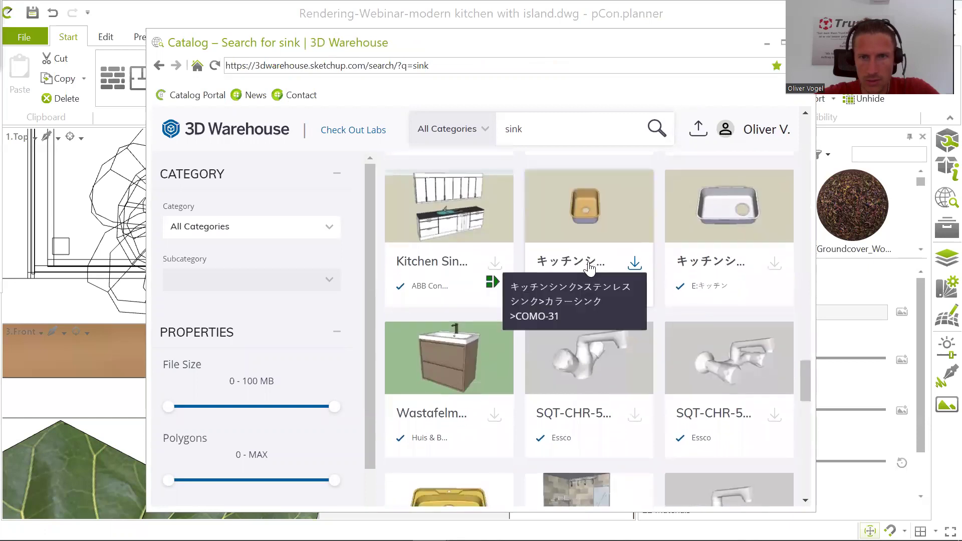
scroll(589, 265, "down", 5)
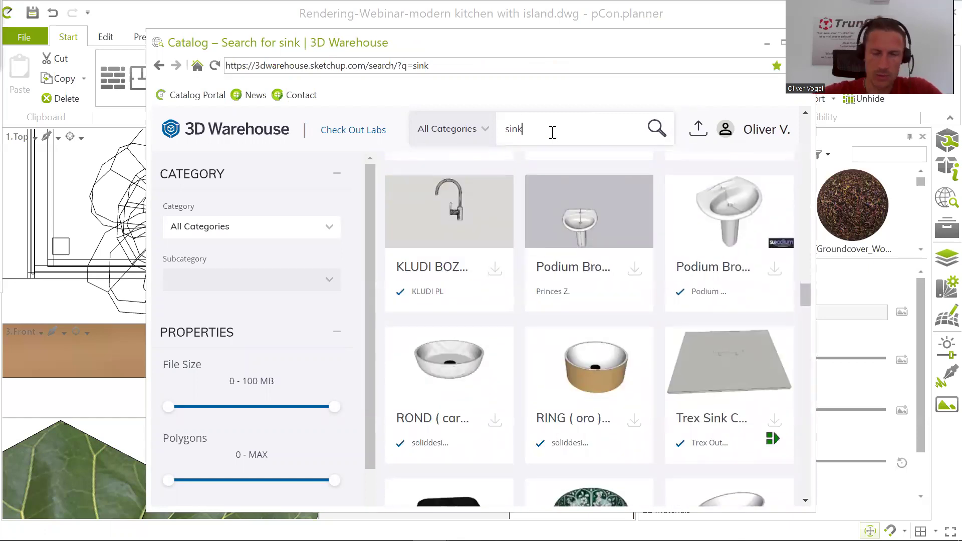
- Search the models for "kitchen sink" and look through the product results for a sink that suits the worktop cutout
key("BackSpace")
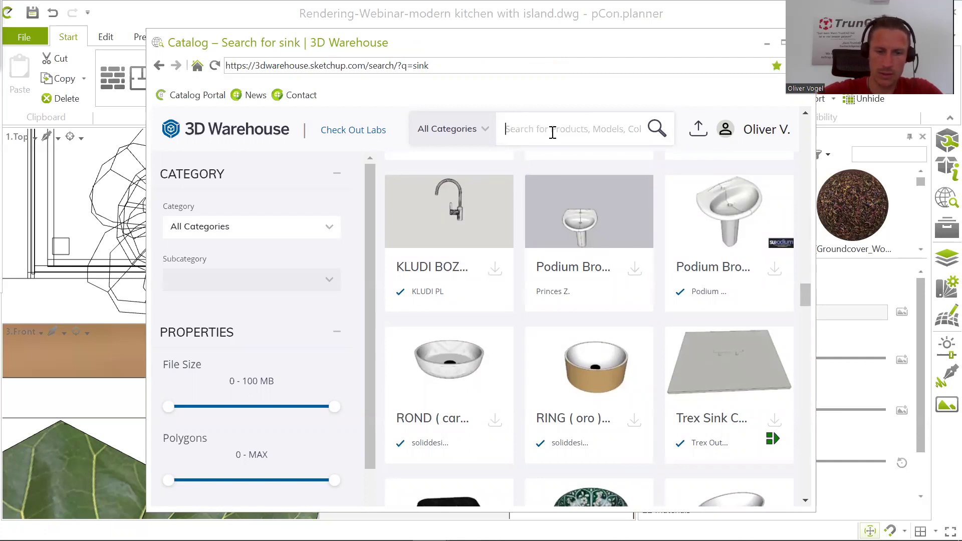
type("kitchen sink")
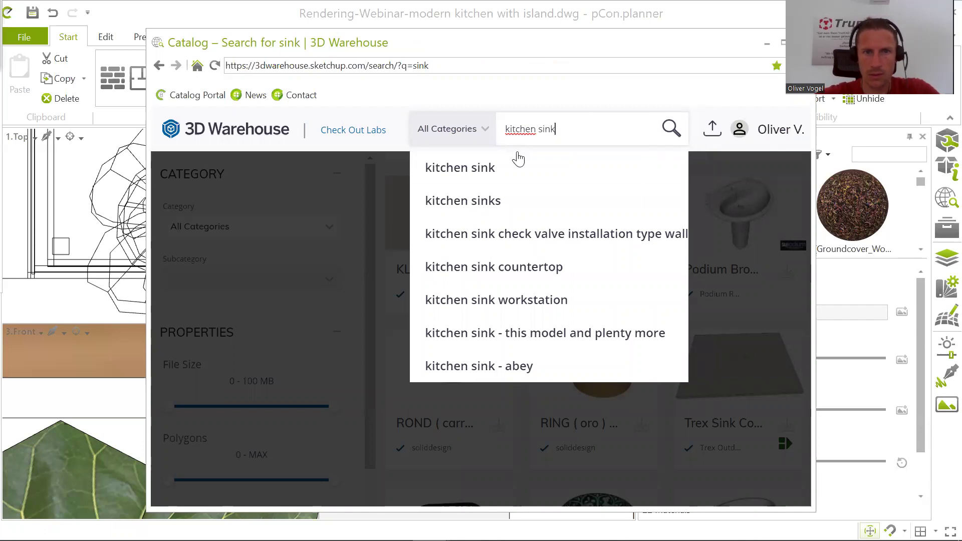
left_click(496, 171)
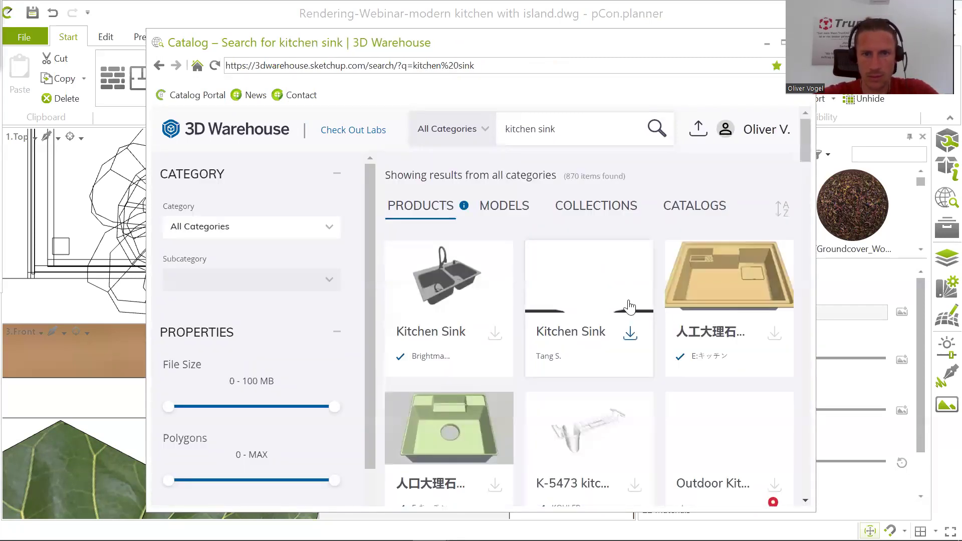
scroll(632, 309, "down", 5)
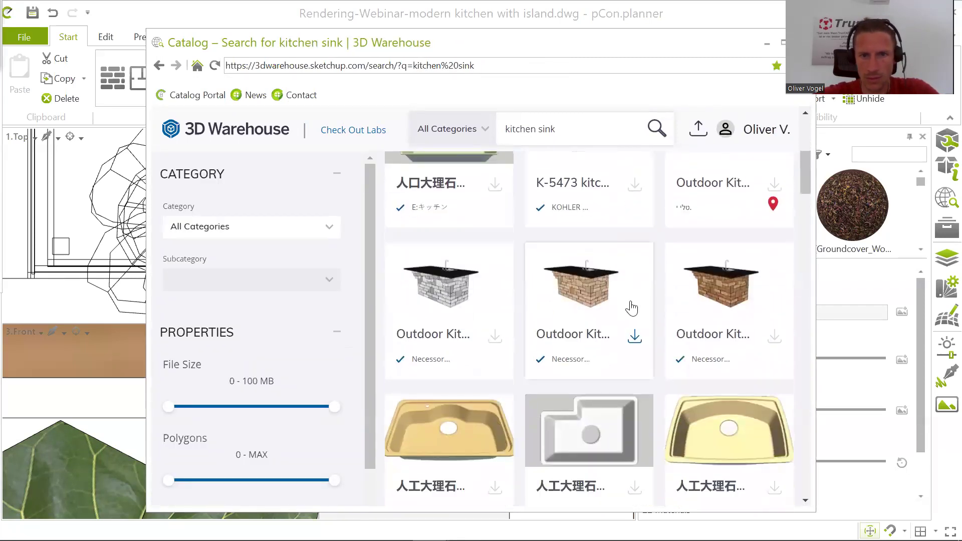
scroll(636, 296, "down", 10)
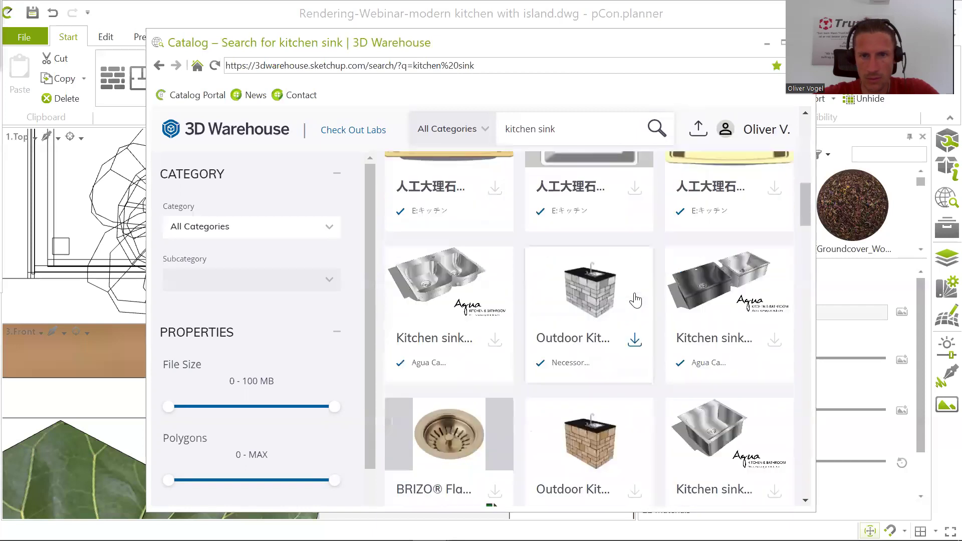
scroll(637, 299, "down", 1)
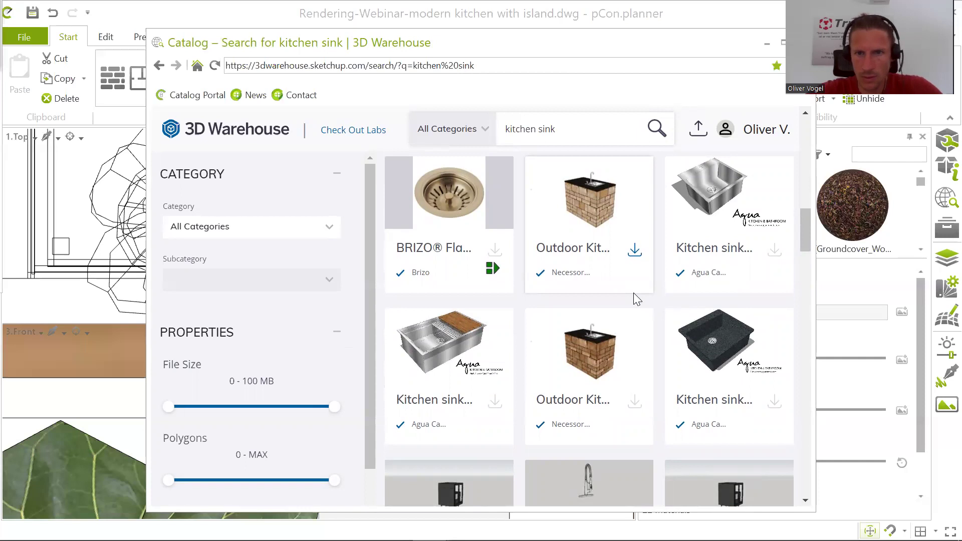
scroll(652, 288, "down", 2)
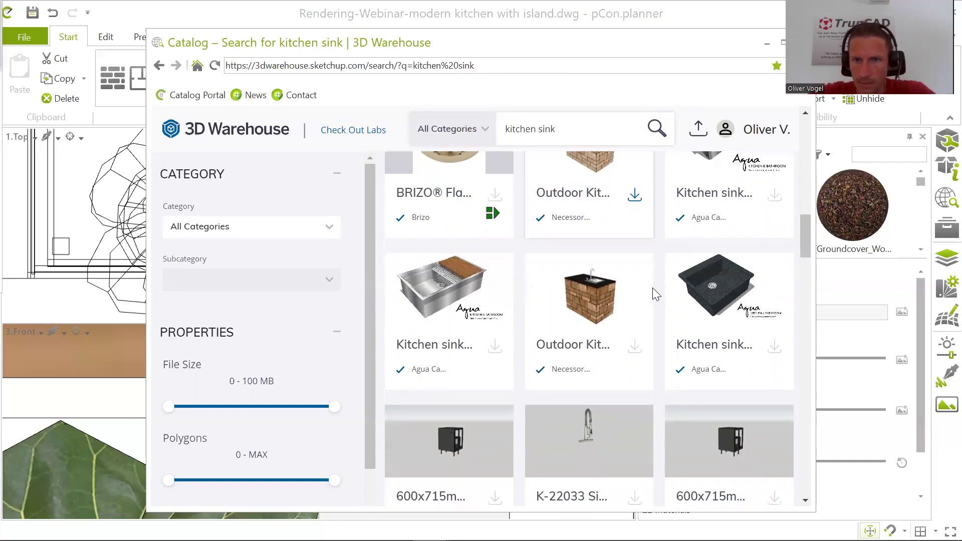
scroll(650, 284, "up", 2)
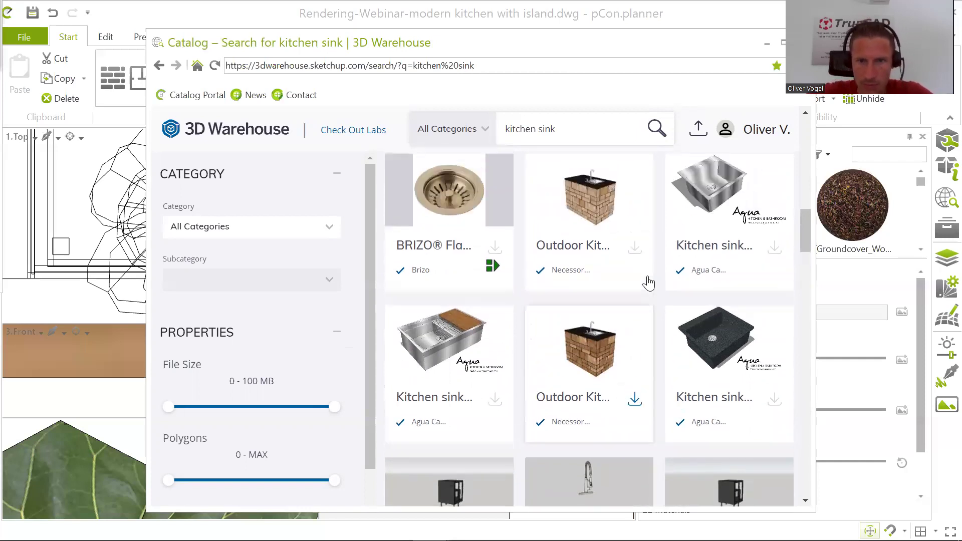
scroll(648, 283, "up", 6)
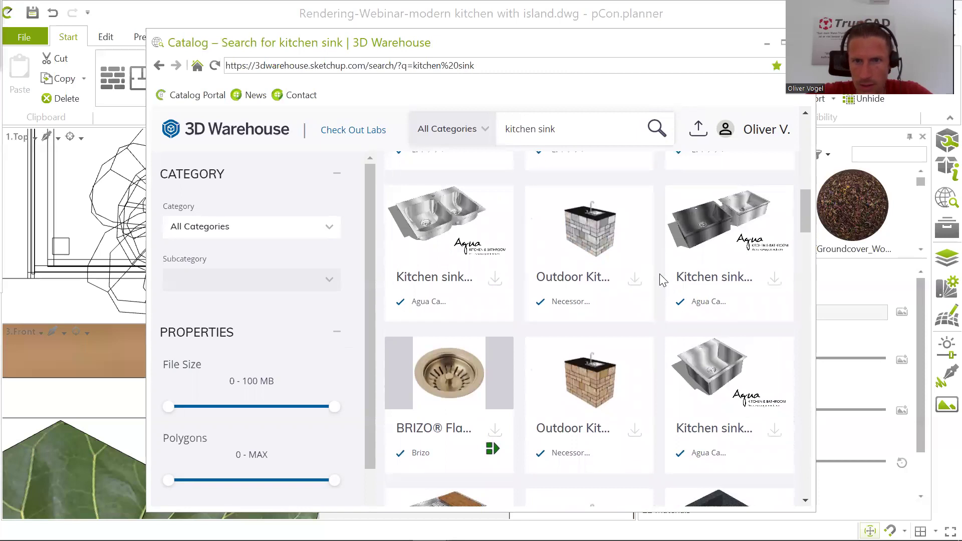
- Download "Kitchen sink (code: VENTY)" as a SketchUp 2020 Model and import it with Inch as the base unit and a width of 0.5080 m
left_click(714, 370)
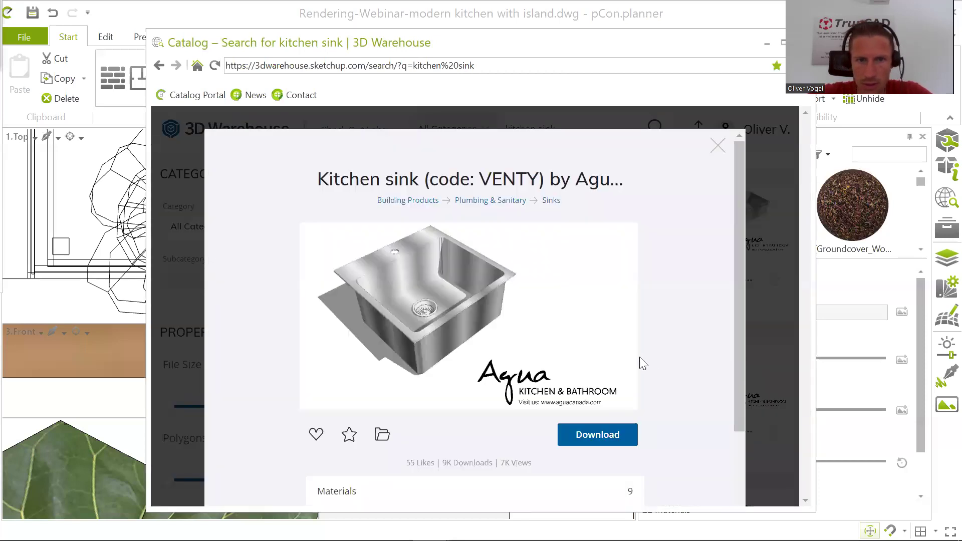
left_click(598, 434)
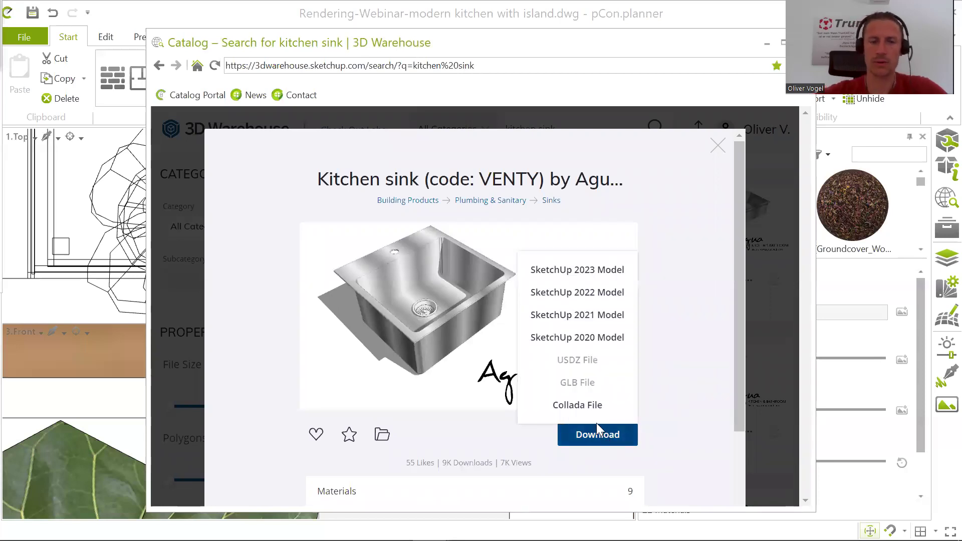
left_click(581, 338)
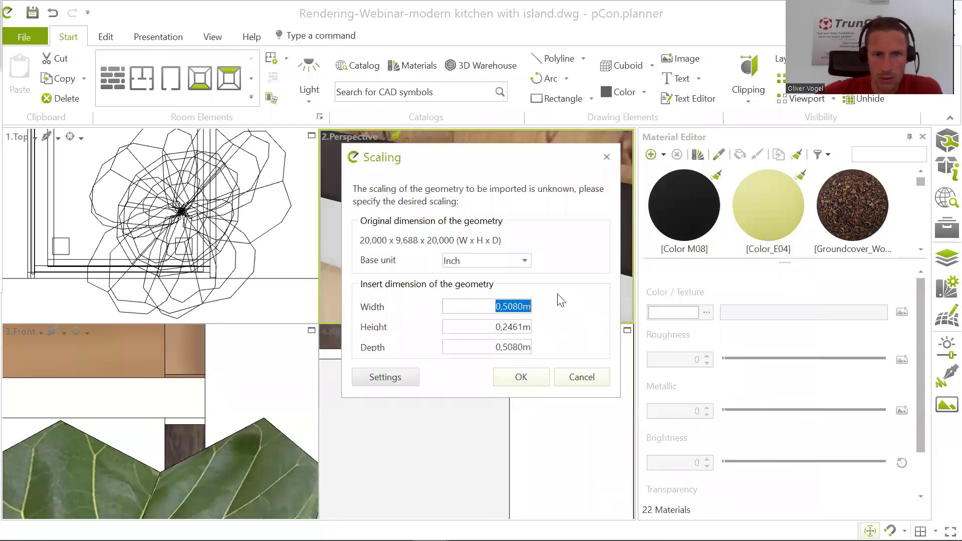
left_click(521, 377)
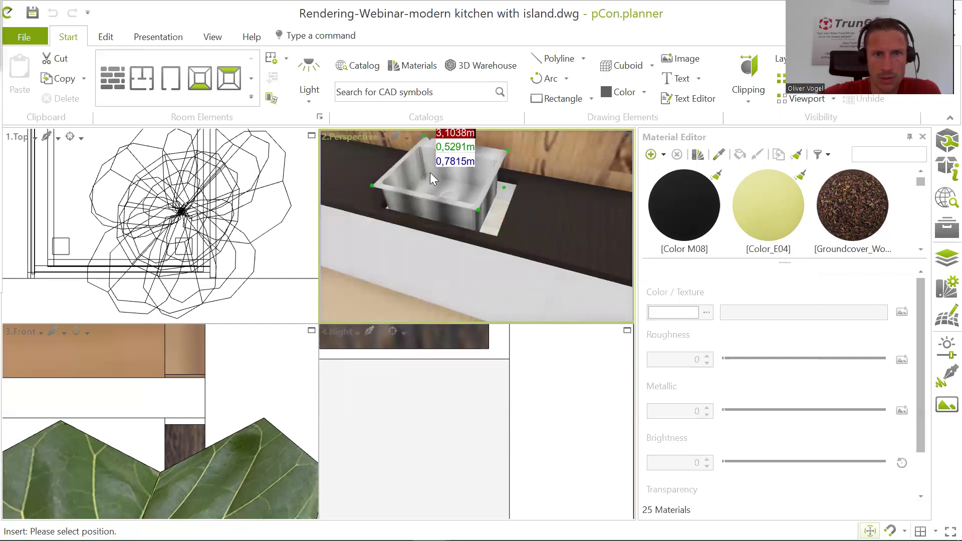
- Place the imported sink on the dark worktop at the corner of the cutout and set its rotation
scroll(430, 172, "up", 5)
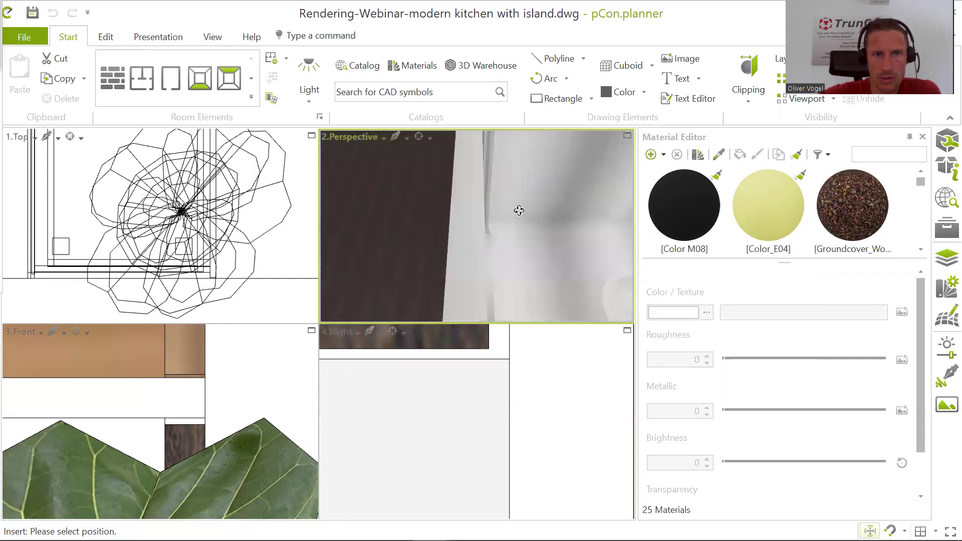
scroll(448, 176, "up", 5)
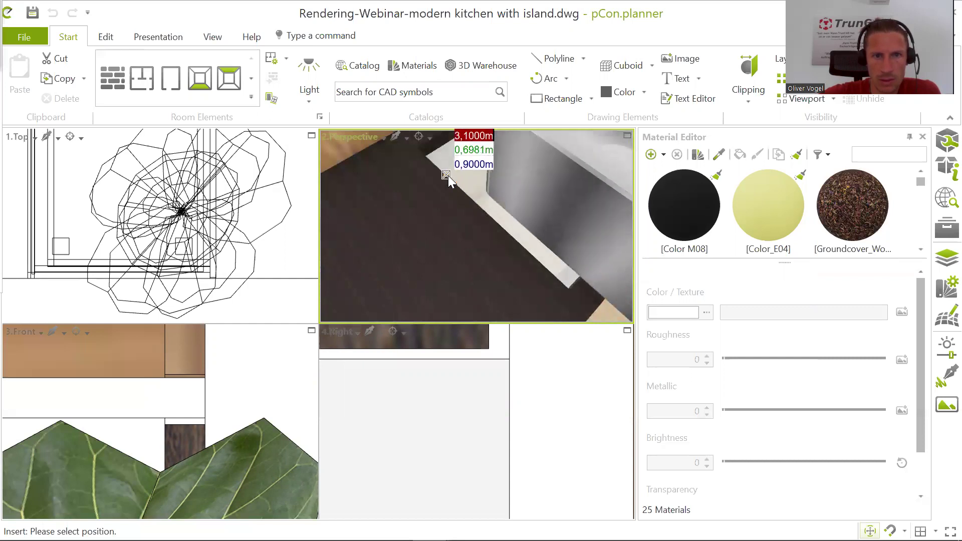
right_click_drag(447, 175, 461, 188)
middle_click_drag(461, 189, 546, 276)
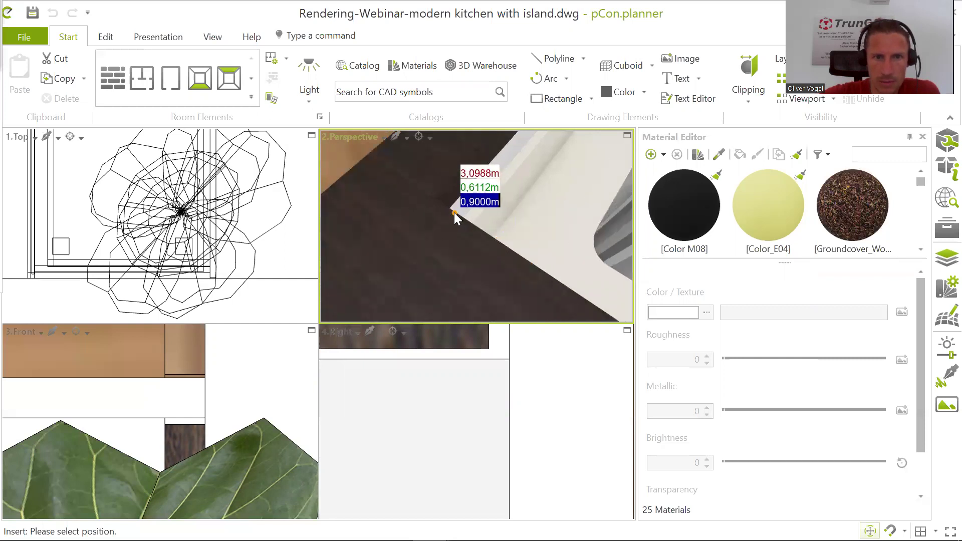
left_click(426, 191)
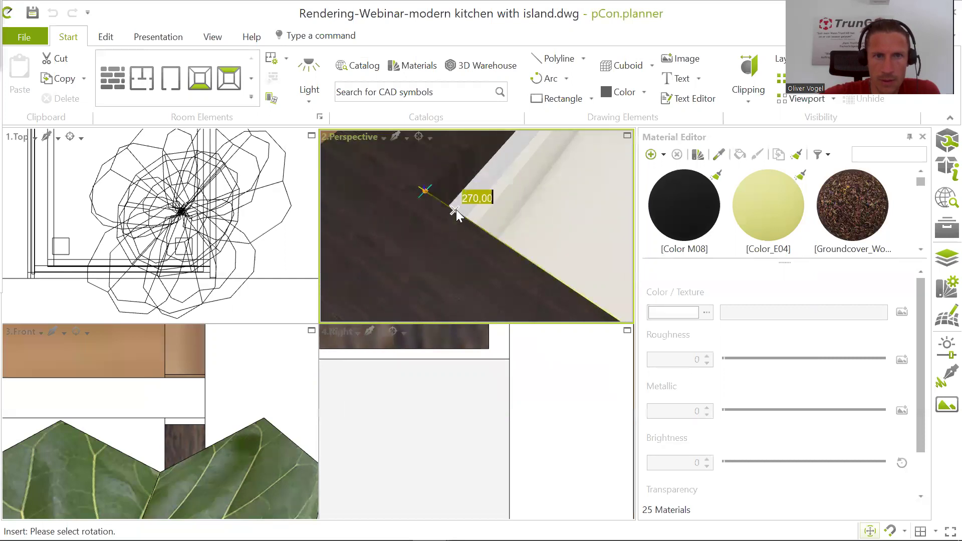
scroll(456, 209, "down", 3)
middle_click_drag(456, 209, 397, 206)
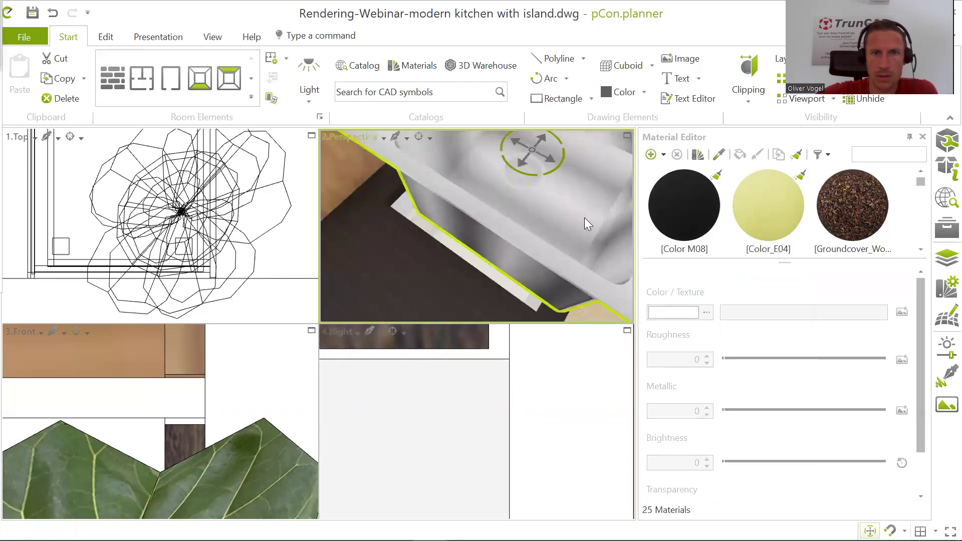
- Lower the sink vertically into the worktop cutout by about 0.23 m
scroll(562, 226, "down", 4)
right_click_drag(580, 238, 506, 207)
mouse_move(516, 242)
right_mouse_down()
mouse_move(534, 204)
mouse_move(535, 249)
mouse_move(539, 172)
mouse_move(541, 232)
mouse_move(504, 233)
right_mouse_up()
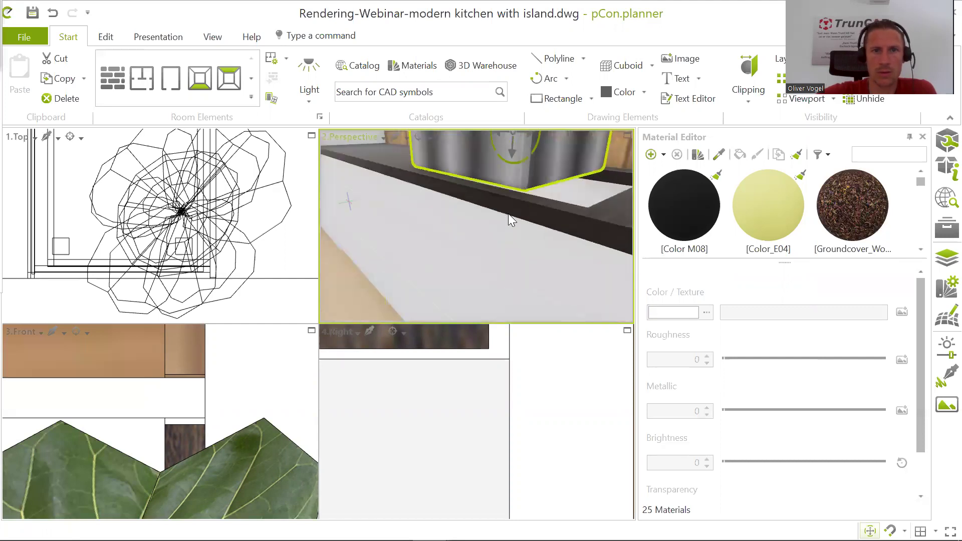
left_click(512, 156)
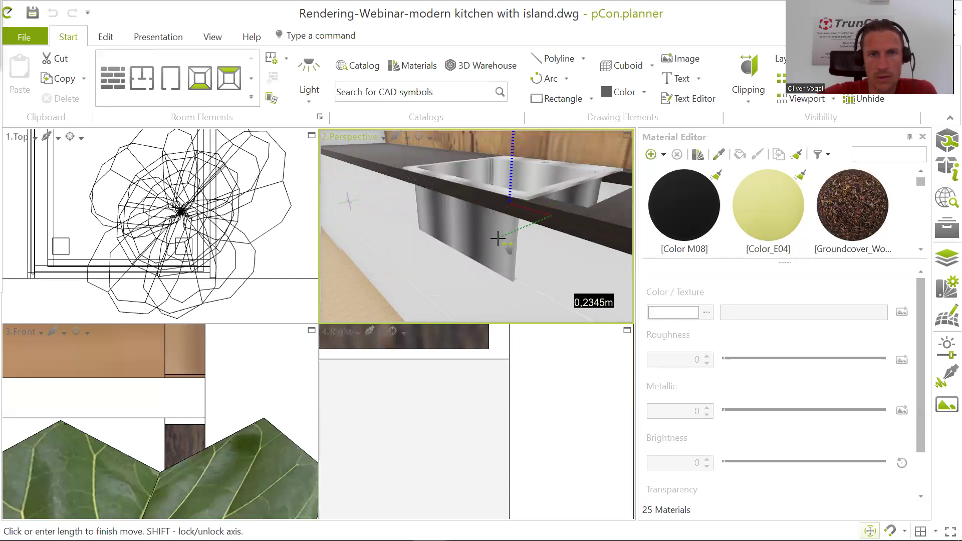
left_click(498, 239)
- Scale the sink from its front corner to the cutout's corner, to about 0.60 × 0.40 × 0.19 m
scroll(518, 212, "down", 3)
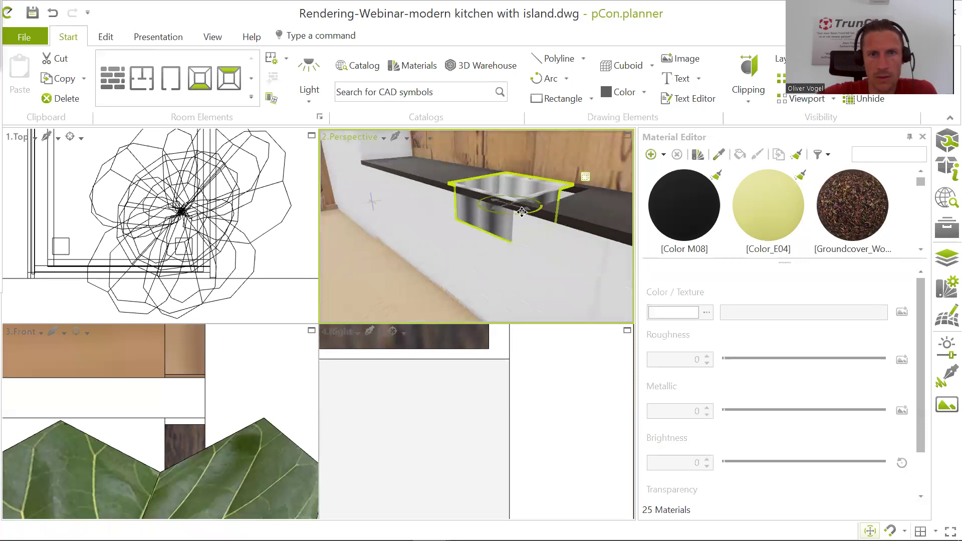
scroll(546, 230, "down", 2)
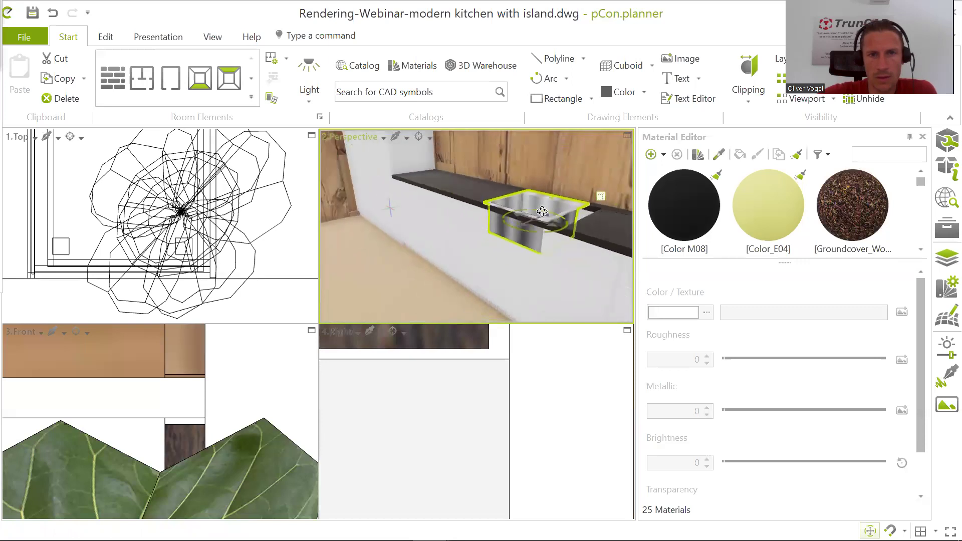
mouse_move(555, 235)
right_mouse_down()
mouse_move(572, 239)
mouse_move(573, 231)
right_mouse_up()
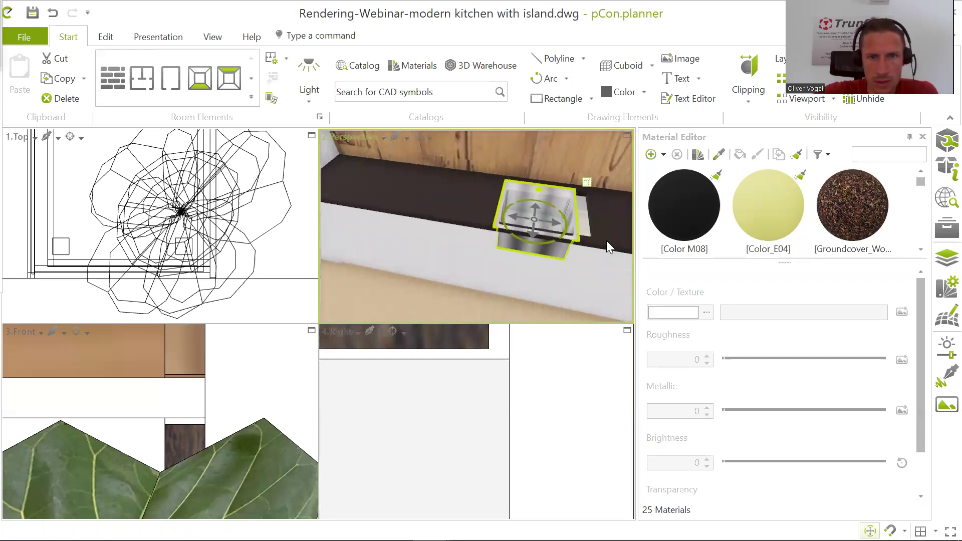
scroll(604, 239, "up", 1)
scroll(599, 233, "up", 2)
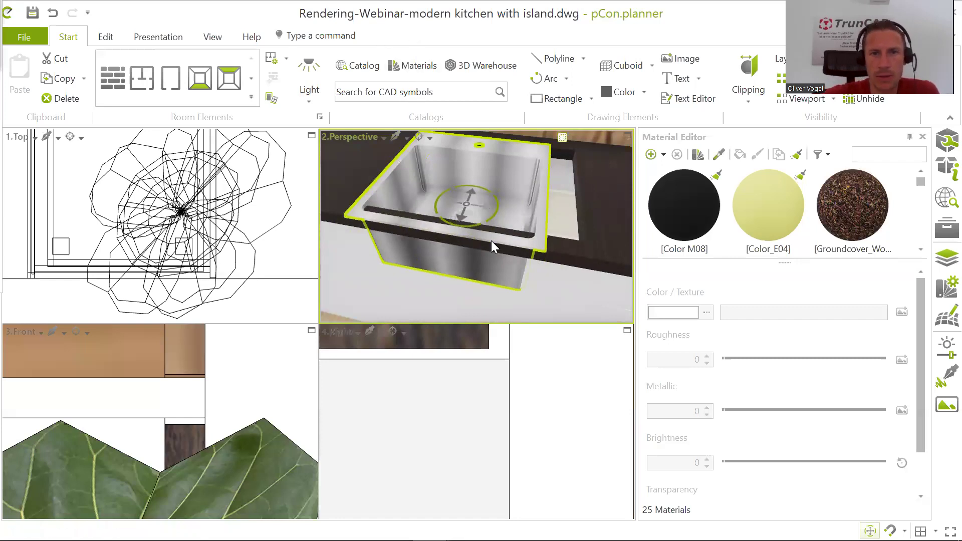
right_click(532, 240)
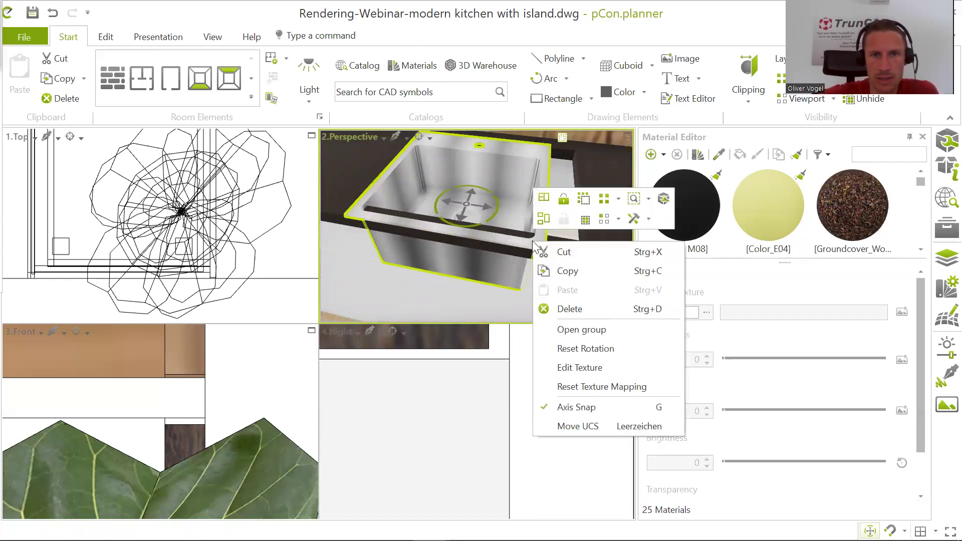
left_click(633, 216)
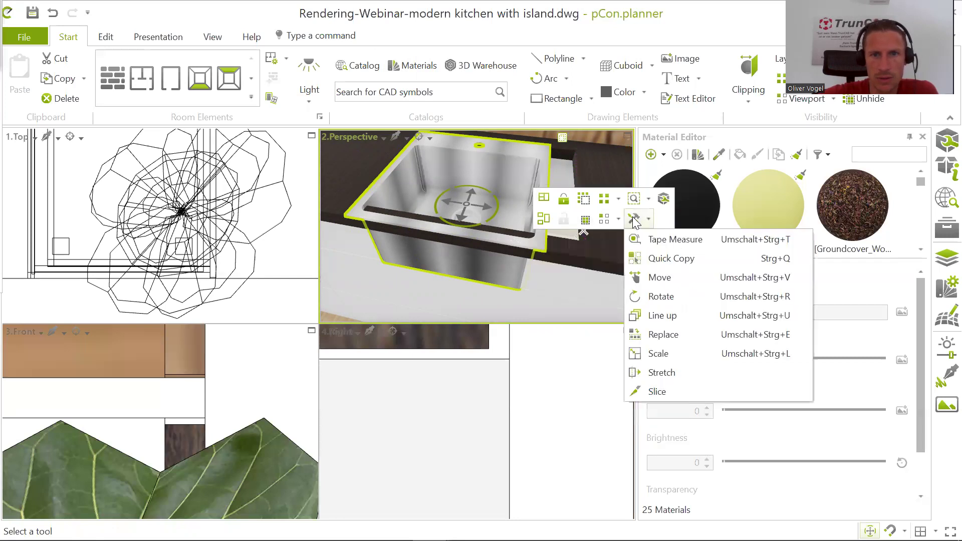
left_click(677, 355)
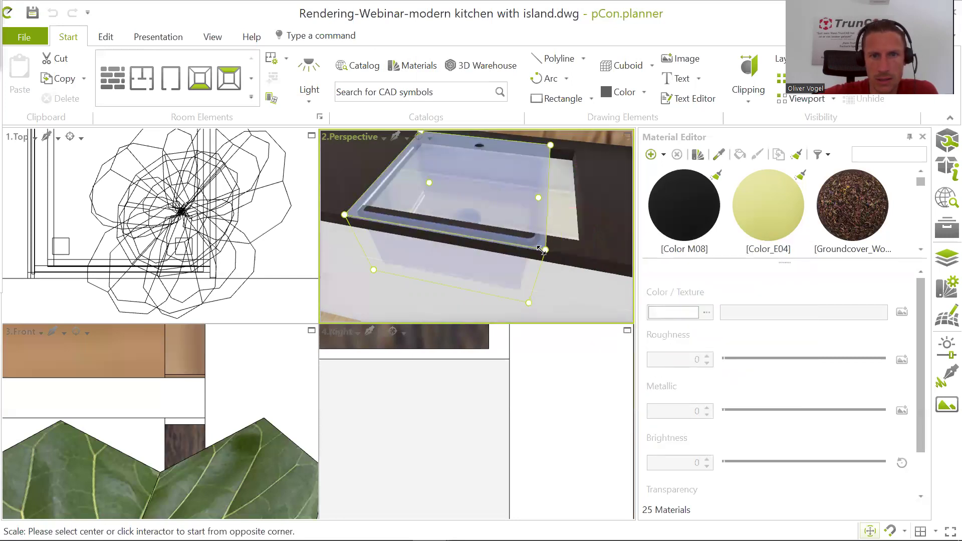
left_click(545, 250)
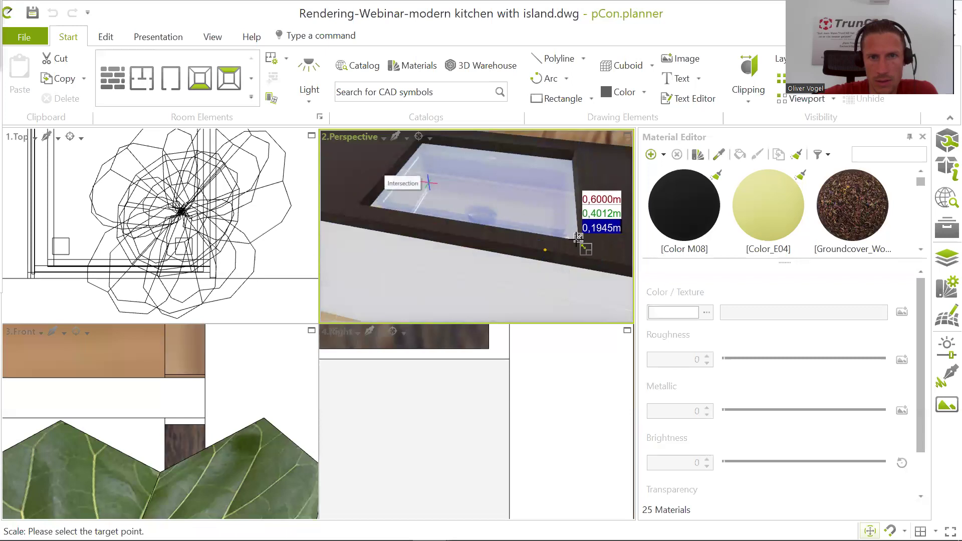
left_click(577, 238)
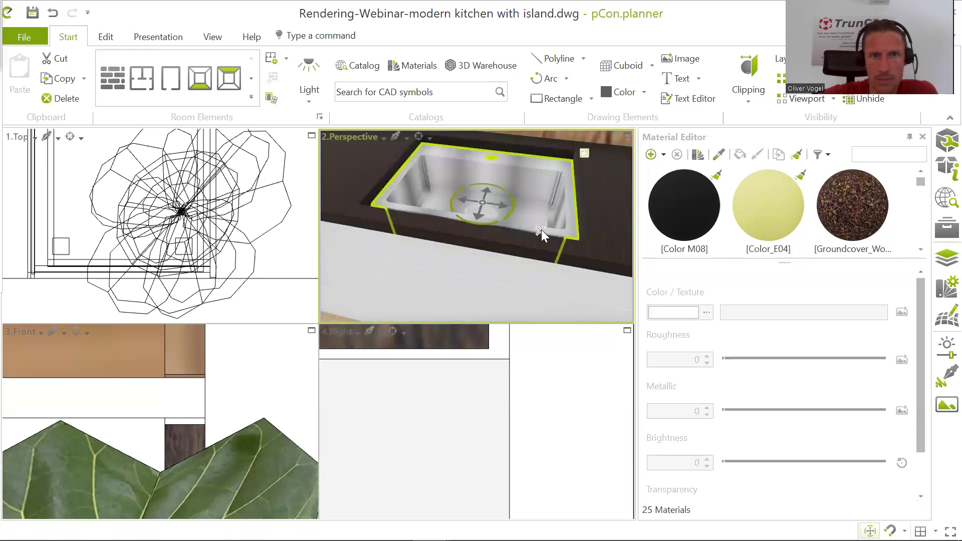
- Move the sink vertically to bring its rim to the level of the dark worktop's surface
middle_click_drag(535, 226, 522, 191)
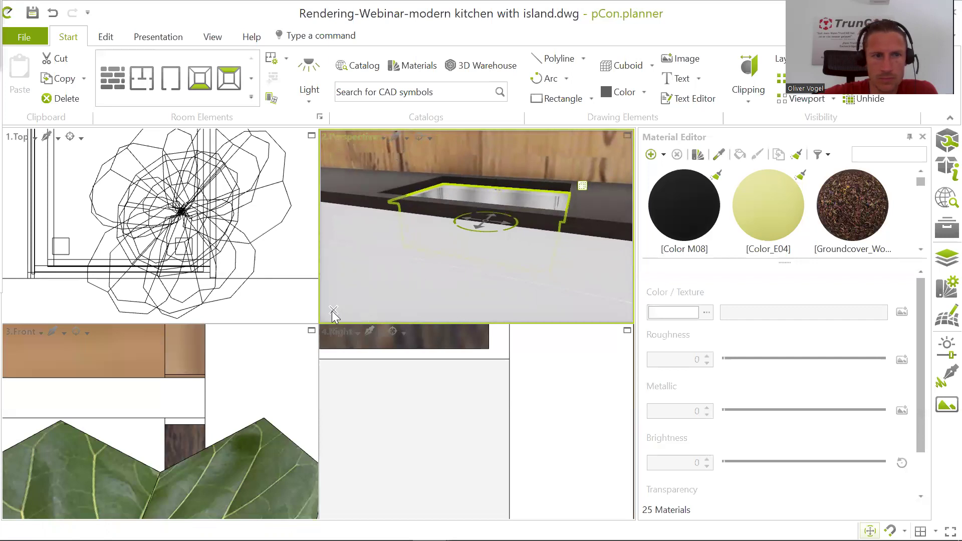
scroll(333, 311, "down", 3)
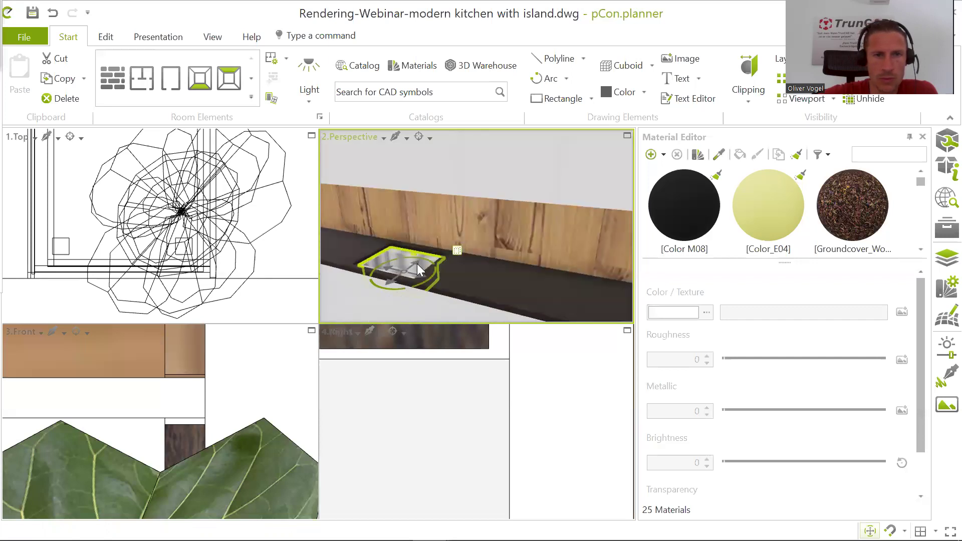
scroll(422, 255, "down", 2)
mouse_move(431, 246)
middle_mouse_down()
mouse_move(439, 232)
mouse_move(431, 237)
middle_mouse_up()
scroll(432, 243, "up", 3)
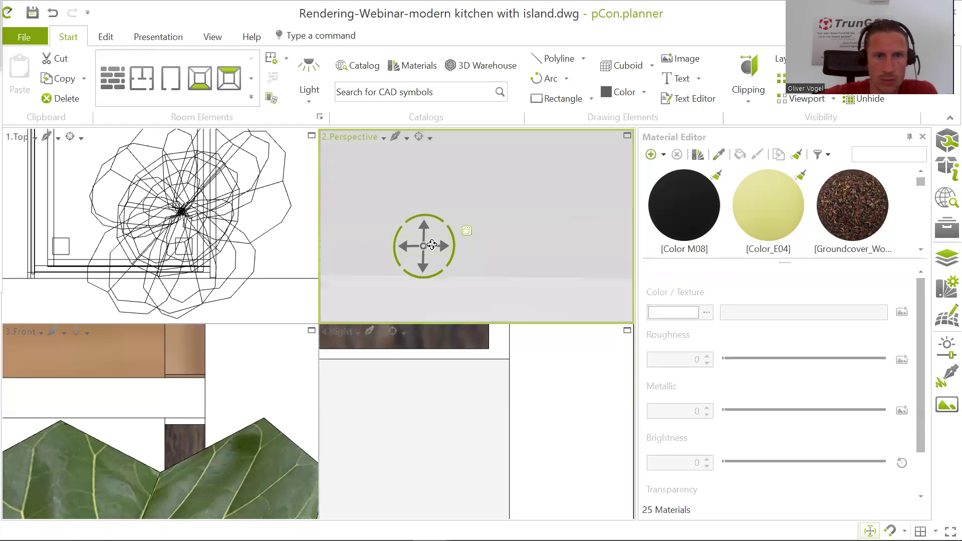
left_click(420, 228)
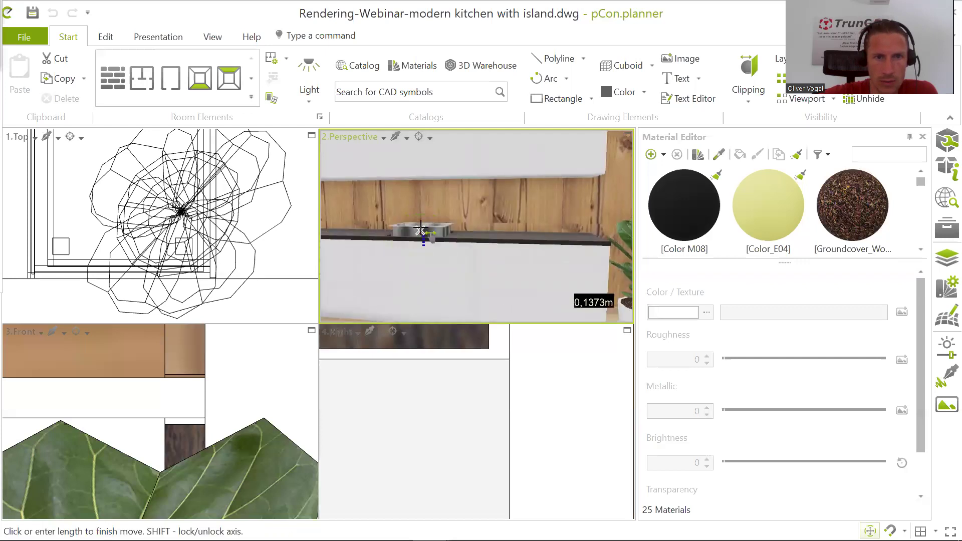
scroll(419, 232, "up", 5)
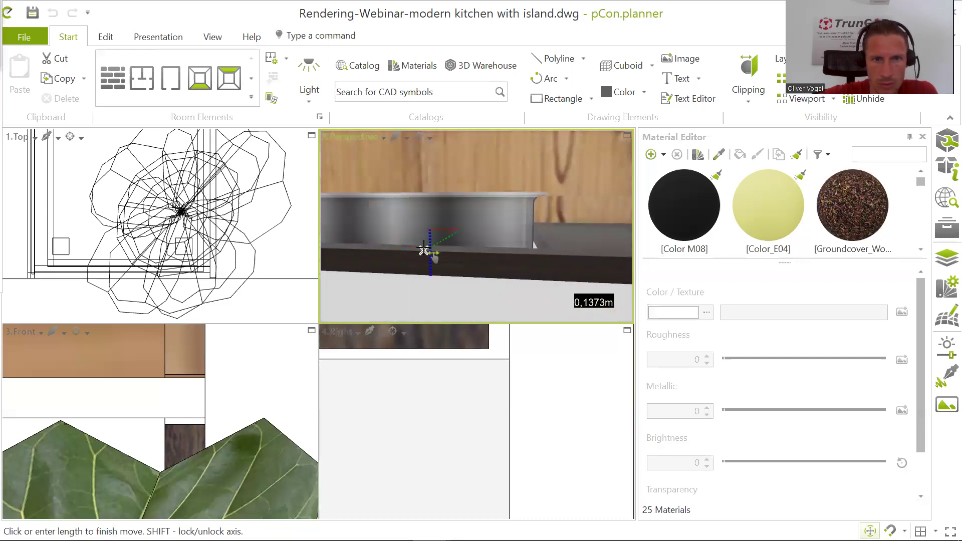
scroll(198, 376, "down", 4)
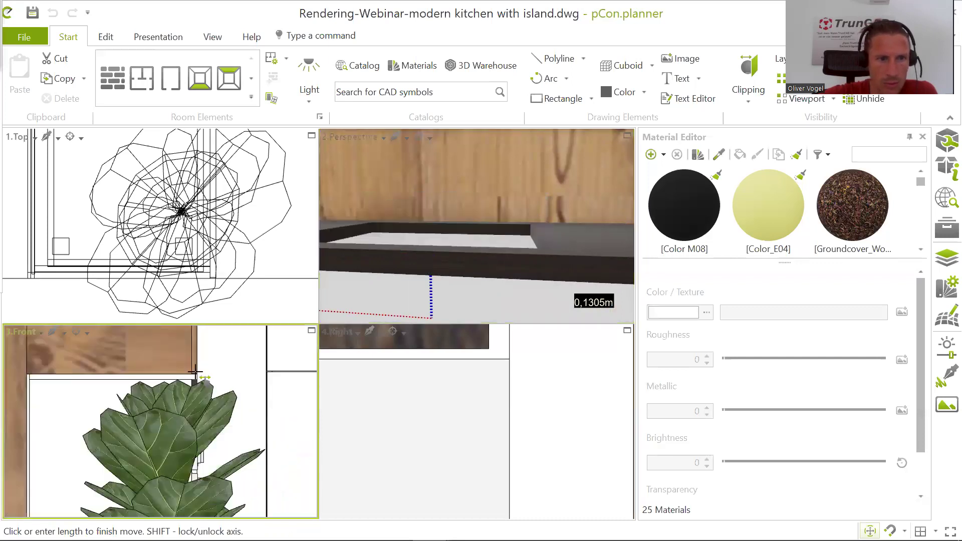
scroll(195, 373, "down", 3)
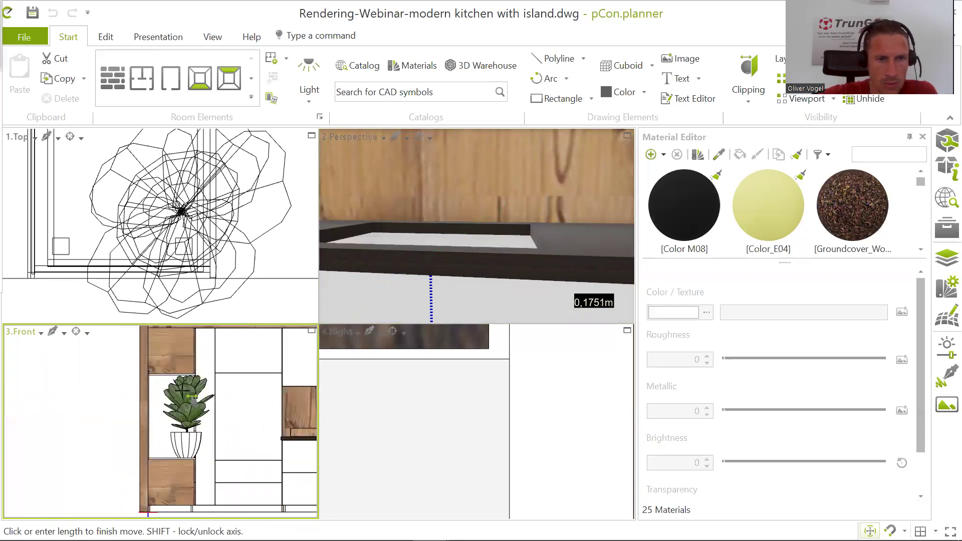
middle_click_drag(231, 405, 6, 404)
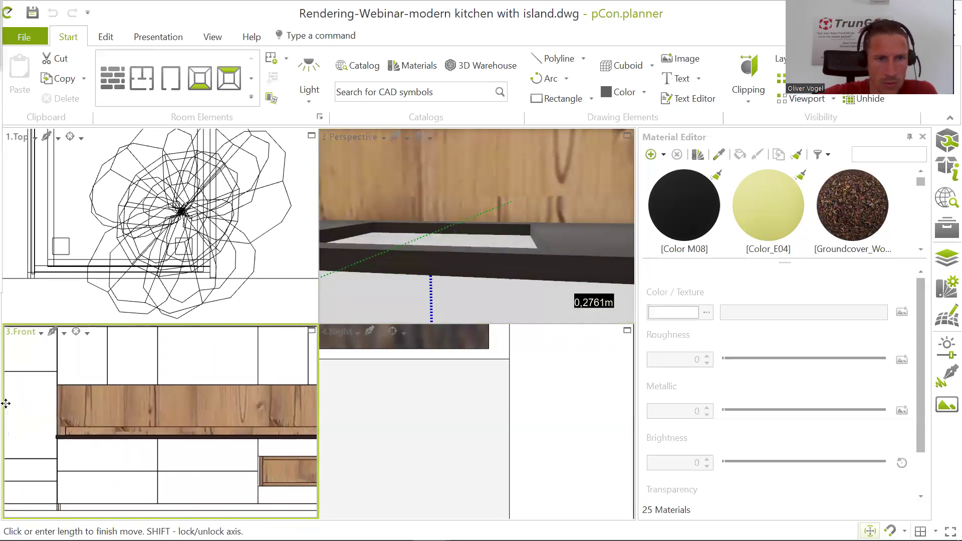
scroll(437, 383, "down", 6)
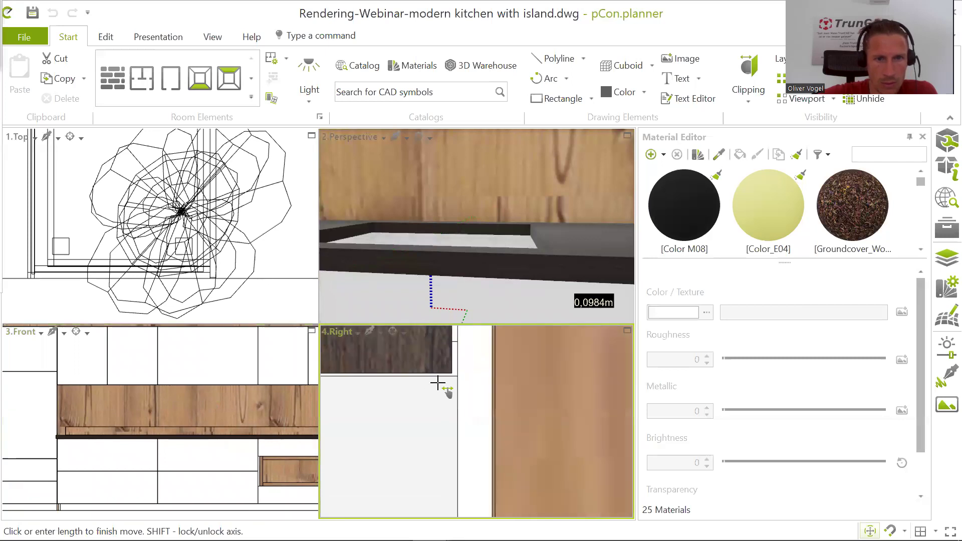
scroll(431, 392, "down", 3)
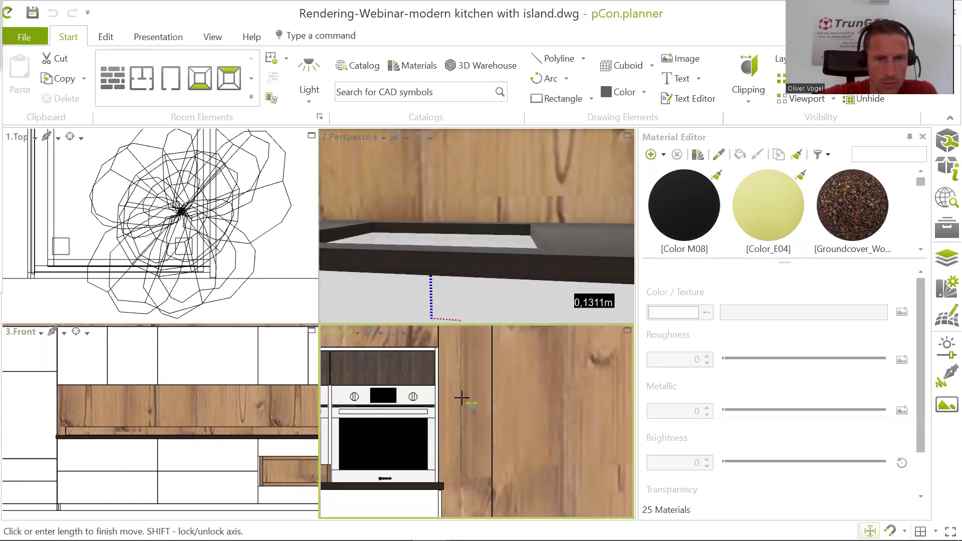
scroll(473, 399, "down", 3)
middle_click_drag(480, 401, 366, 386)
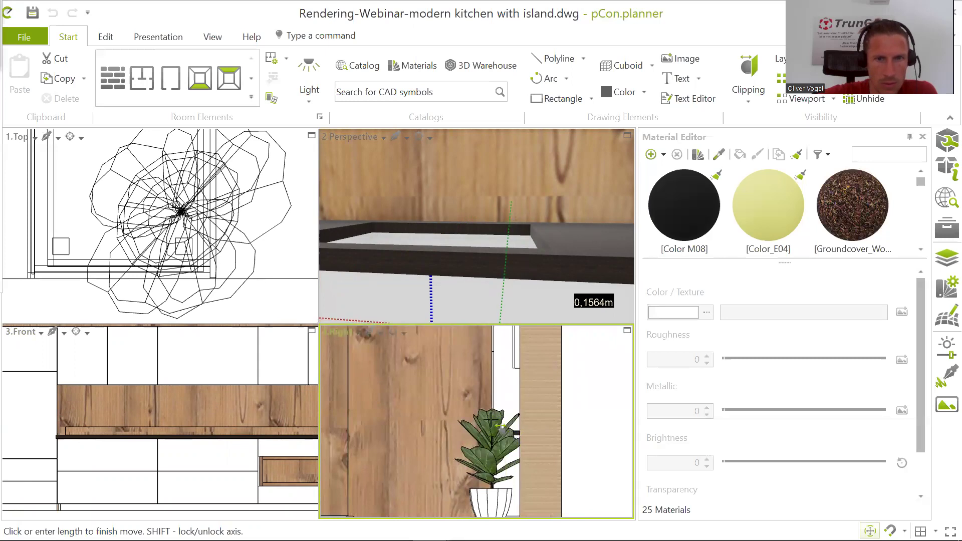
scroll(512, 427, "up", 2)
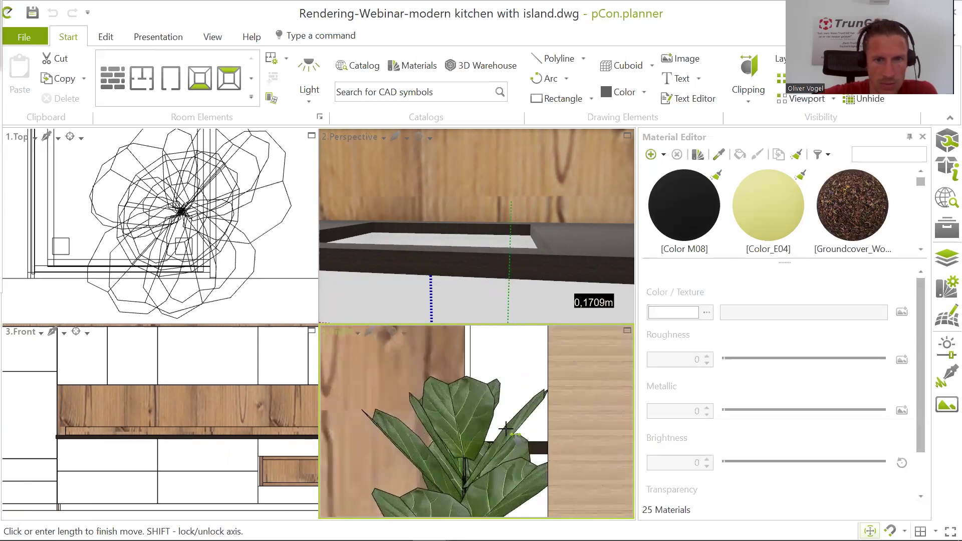
scroll(511, 426, "down", 2)
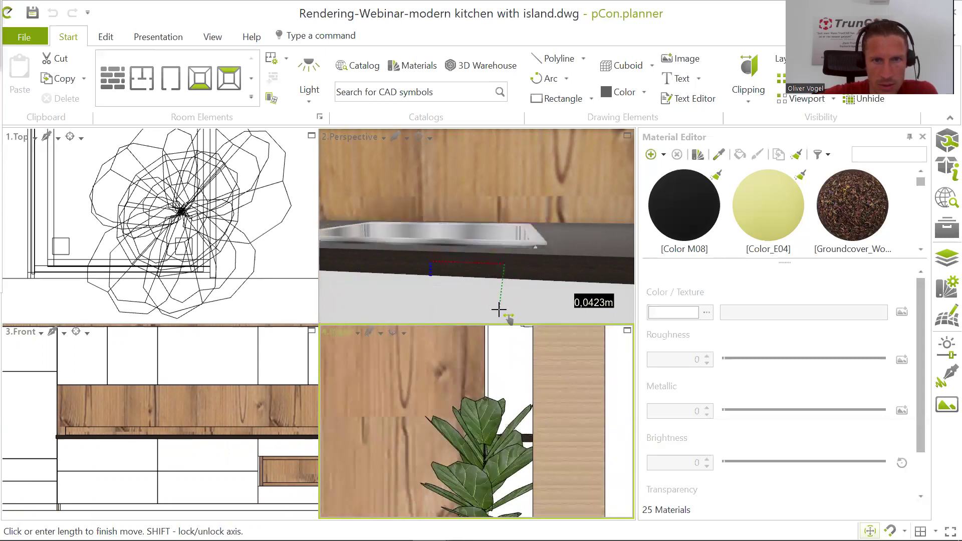
scroll(501, 275, "up", 2)
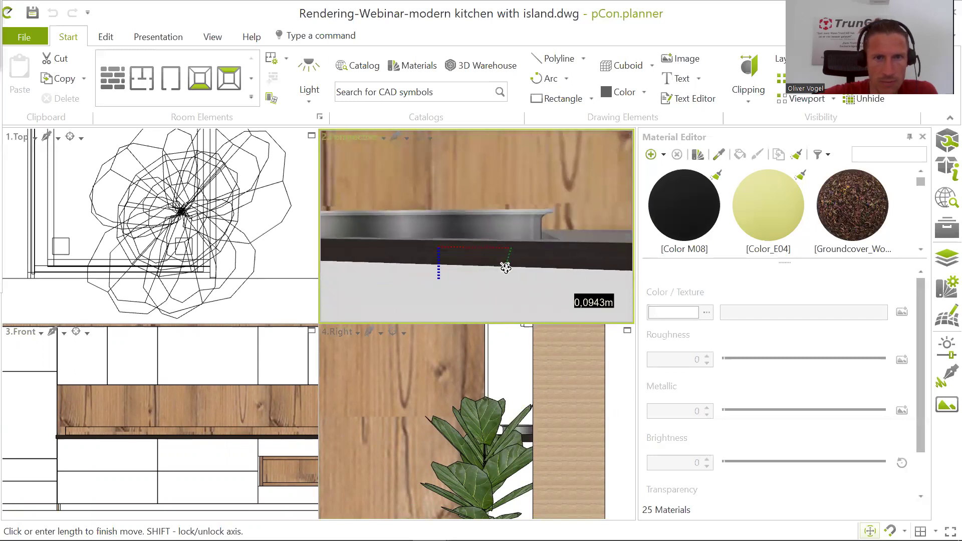
left_click(504, 300)
- Shift the sink horizontally by about 0.01 m toward the wooden back wall
mouse_move(512, 262)
right_mouse_down()
mouse_move(490, 314)
mouse_move(528, 253)
mouse_move(525, 276)
right_mouse_up()
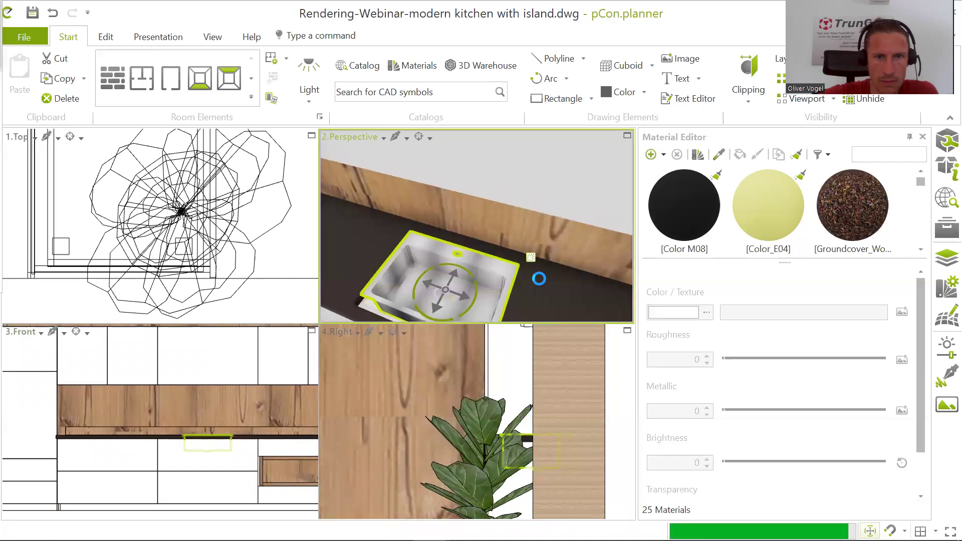
right_click_drag(540, 249, 540, 270)
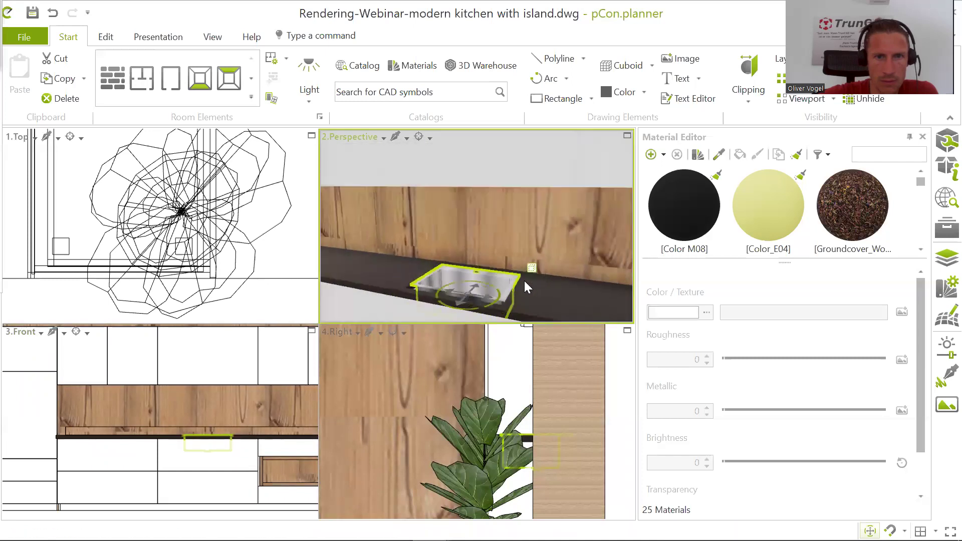
right_click_drag(519, 282, 527, 259)
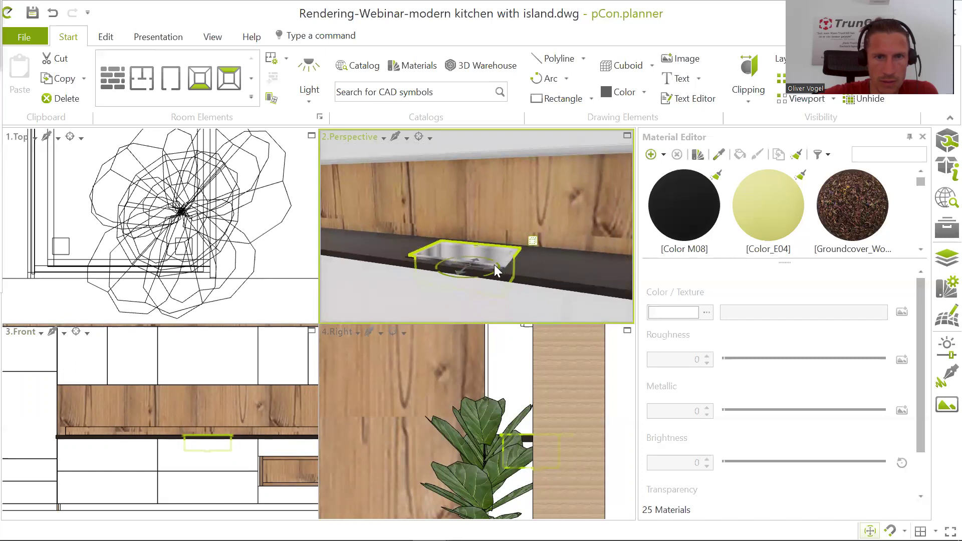
scroll(494, 265, "up", 3)
right_click_drag(494, 259, 474, 261)
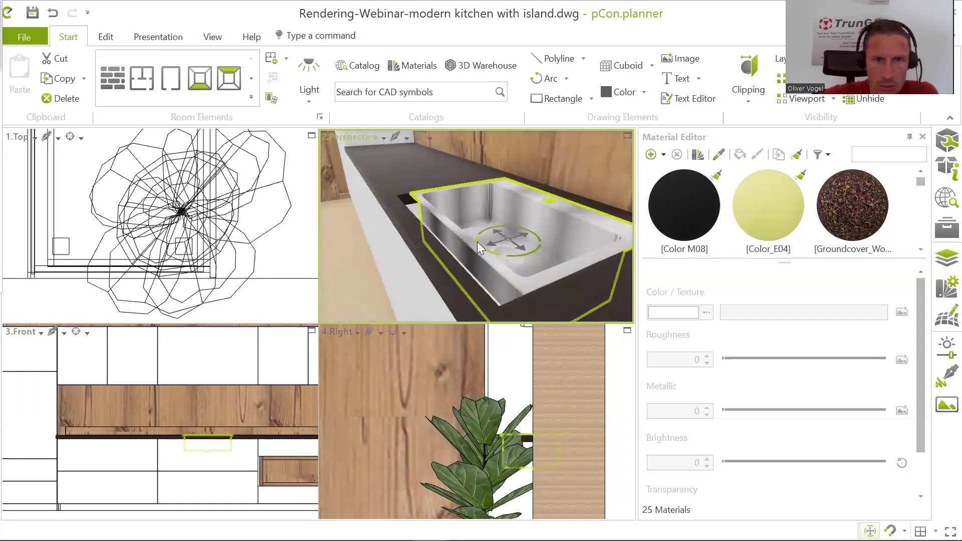
left_click(489, 244)
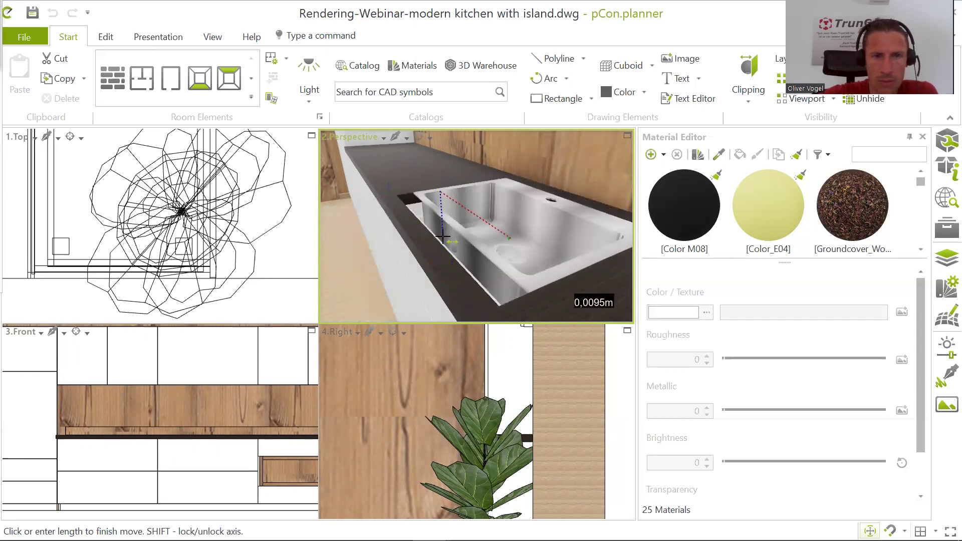
left_click(443, 236)
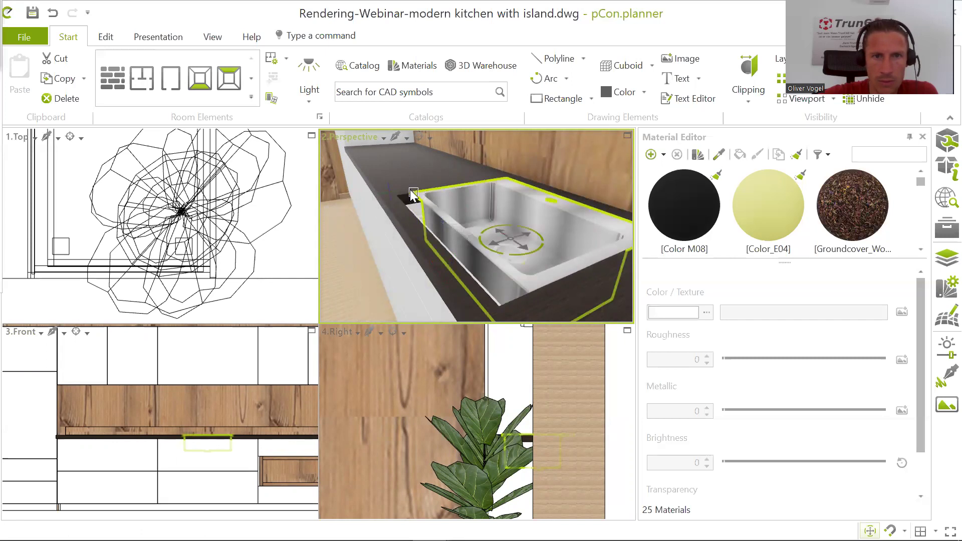
- Scale the sink from its front rim corner to beyond the front corner of the worktop cutout, closing the open gap
scroll(414, 193, "up", 4)
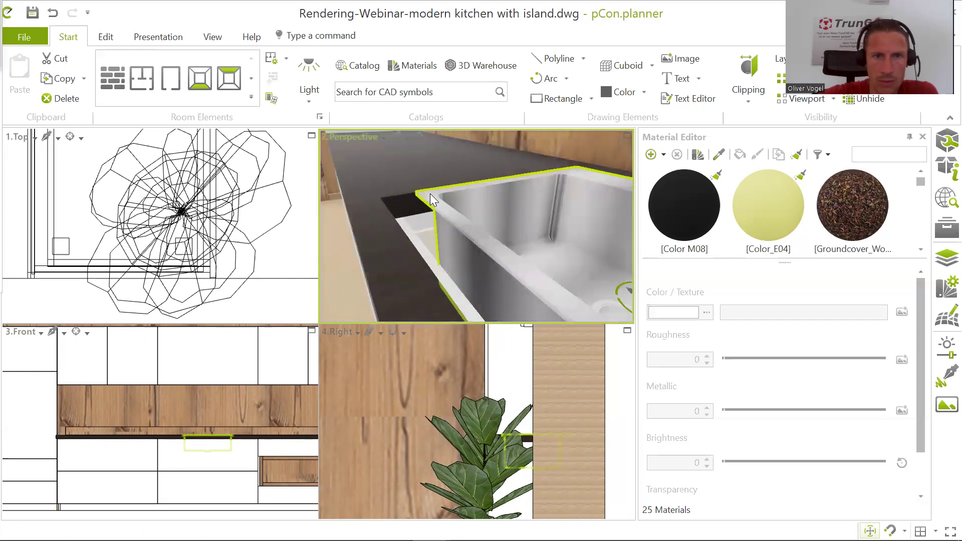
right_click(430, 194)
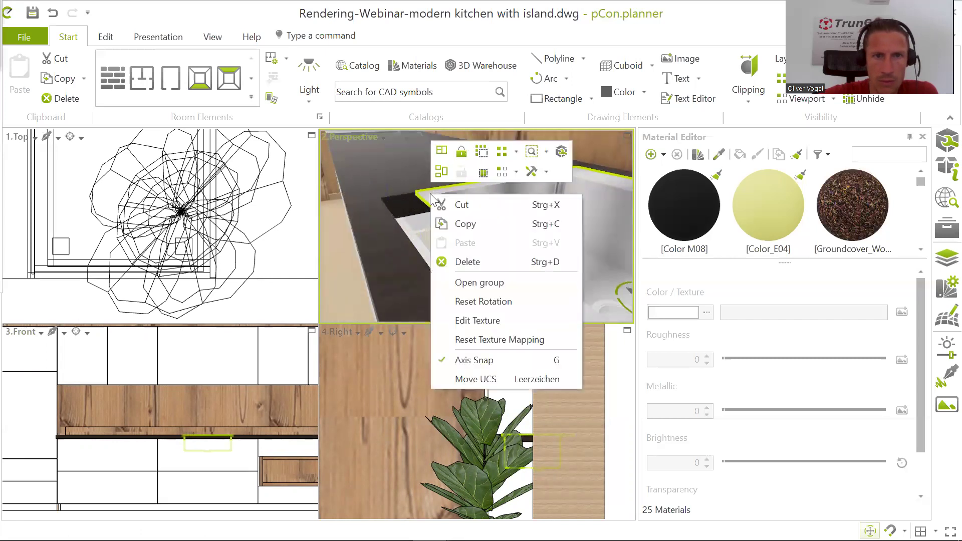
left_click(532, 173)
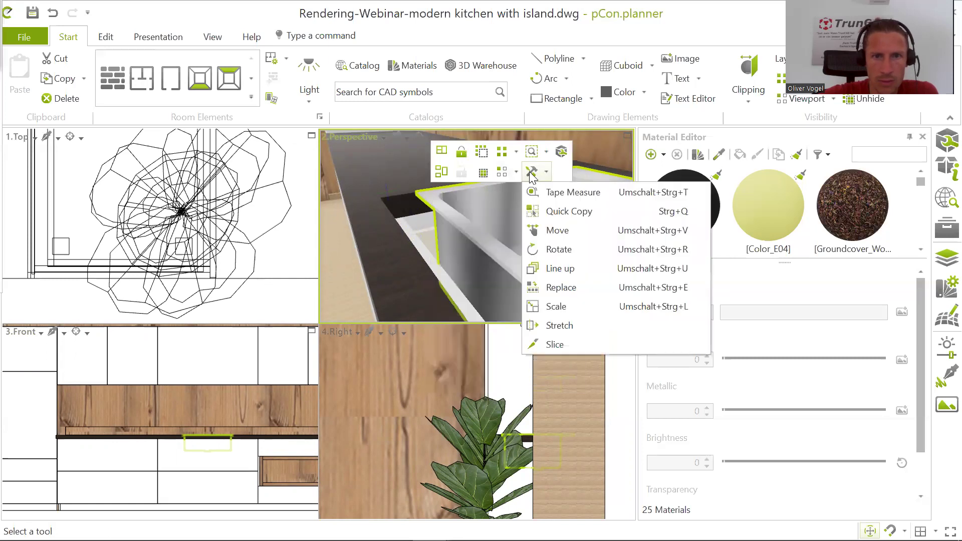
left_click(565, 306)
left_click(415, 191)
left_click(415, 191)
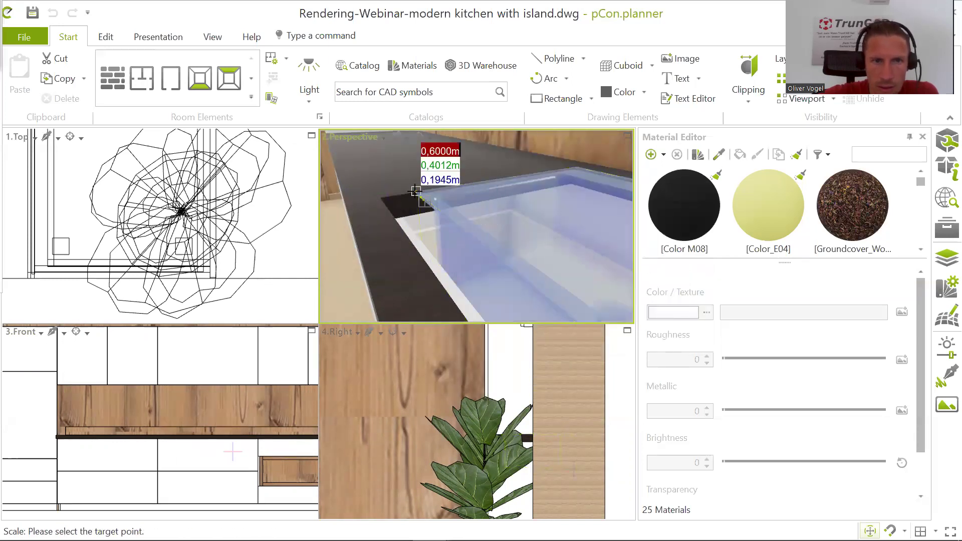
left_click(381, 199)
scroll(446, 200, "down", 3)
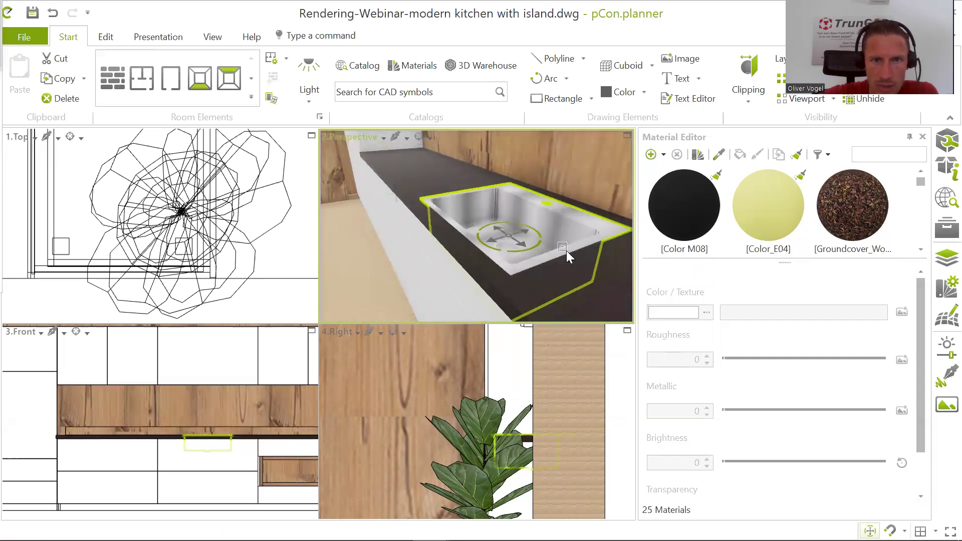
left_click(353, 249)
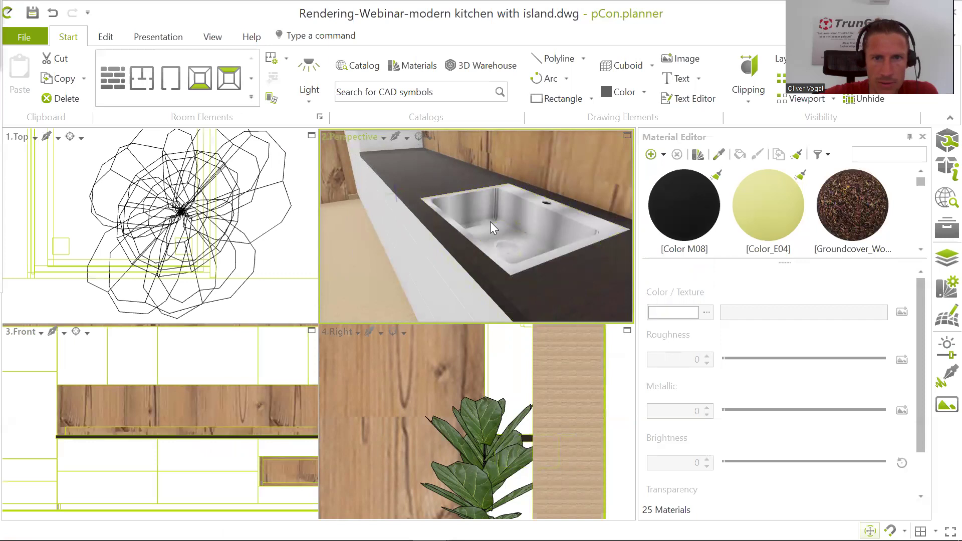
- Select the sink and raise it vertically by about 0.013 m above the worktop
scroll(492, 221, "down", 2)
scroll(493, 221, "up", 1)
middle_click_drag(493, 220, 521, 247)
right_click_drag(522, 247, 554, 238)
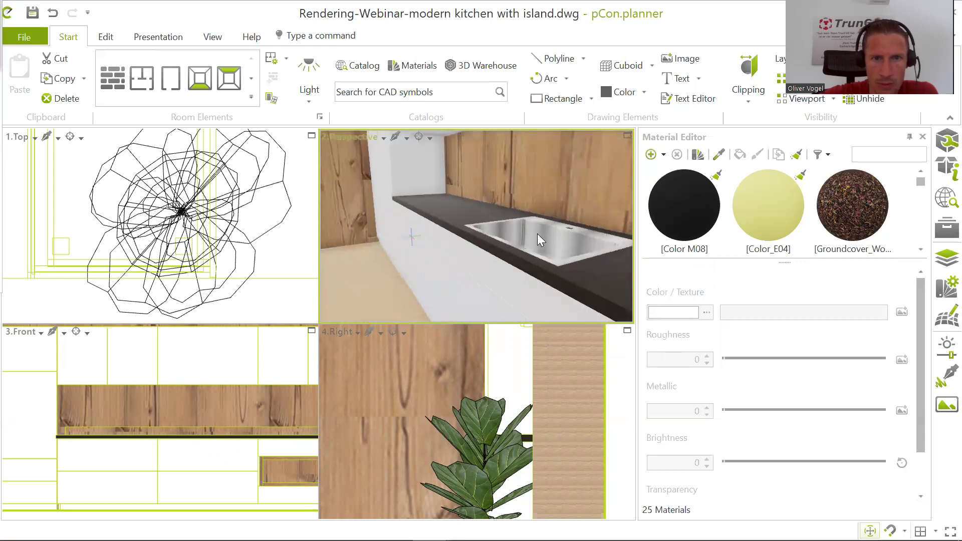
left_click(538, 233)
right_click_drag(568, 256, 555, 236)
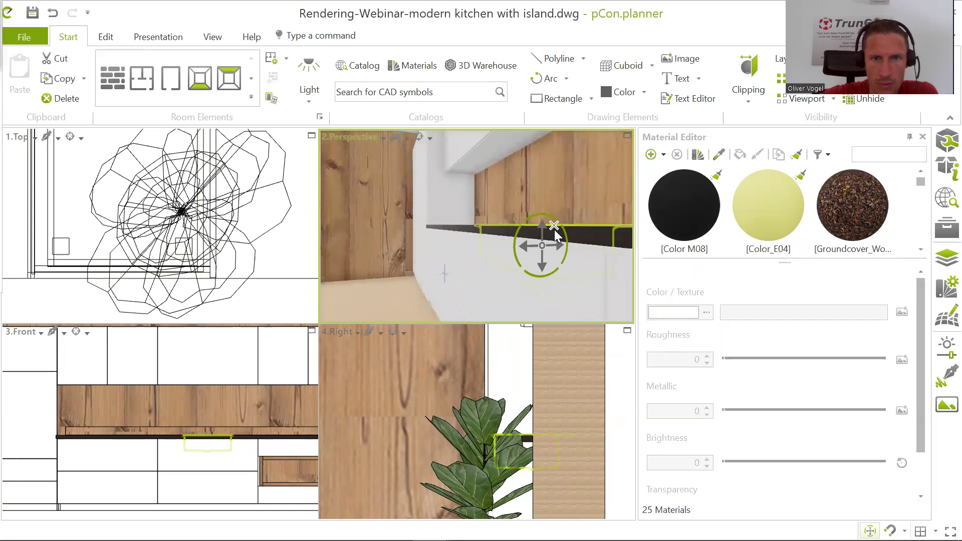
left_click(540, 227)
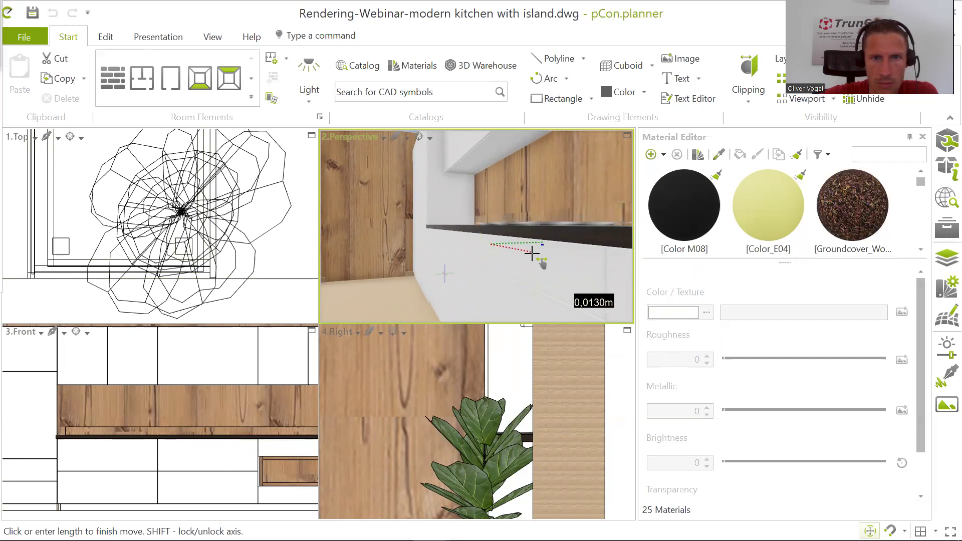
left_click(532, 253)
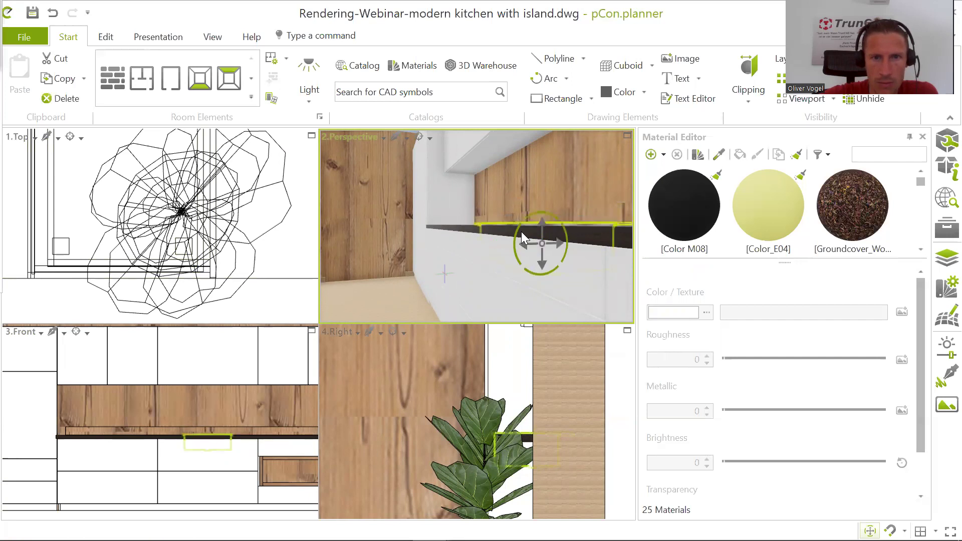
- Shift the sink horizontally by about 0.014 m toward the front edge of the worktop and check its seating
middle_click_drag(525, 245, 547, 258)
scroll(518, 200, "up", 1)
scroll(518, 199, "up", 2)
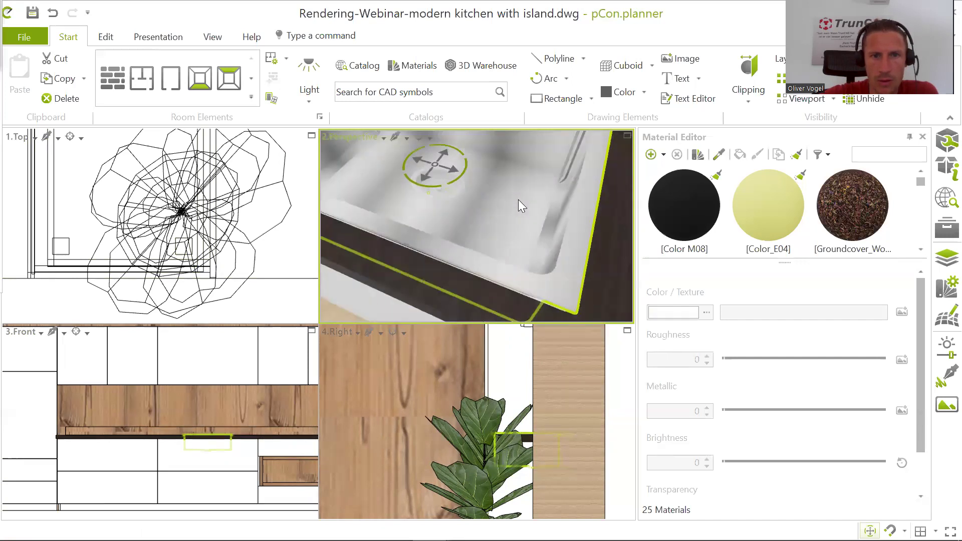
scroll(505, 223, "down", 2)
middle_click_drag(541, 229, 419, 243)
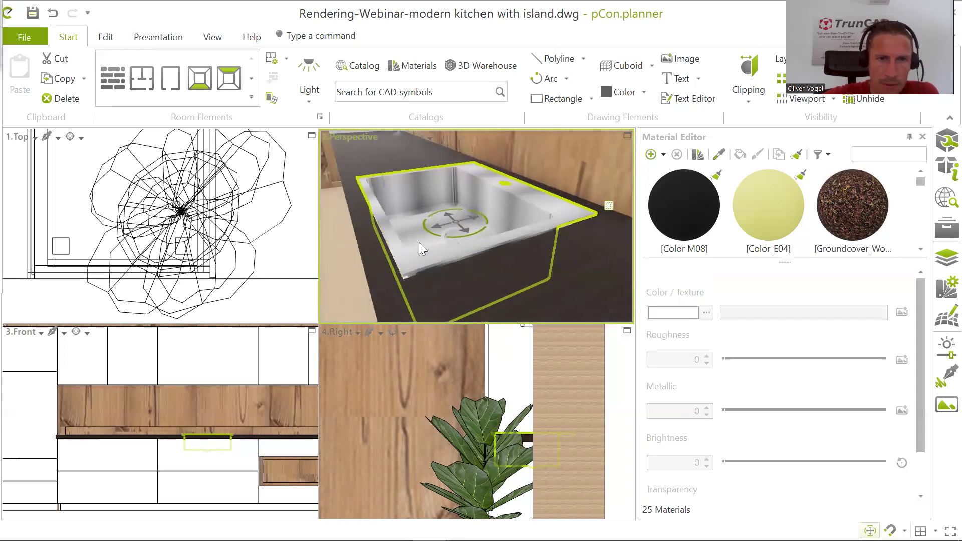
left_click(437, 226)
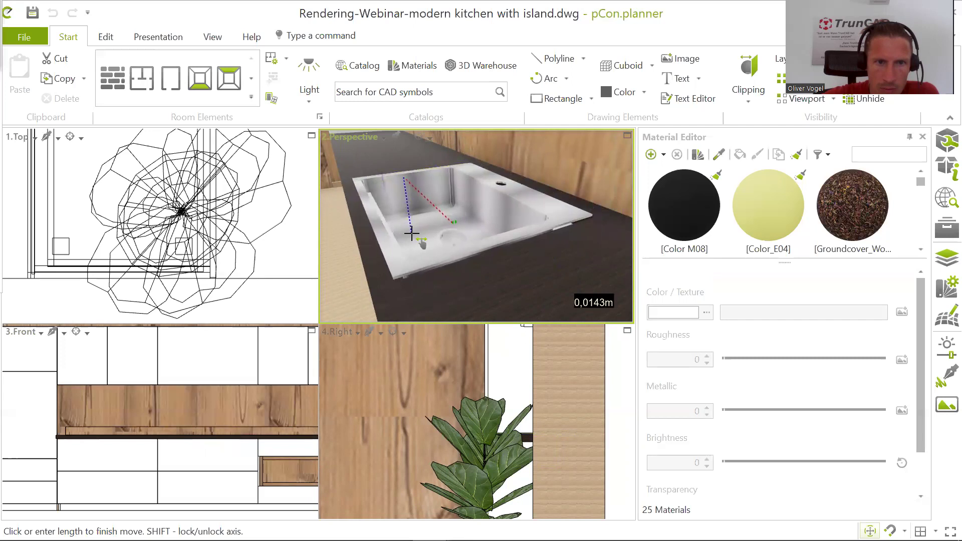
left_click(411, 234)
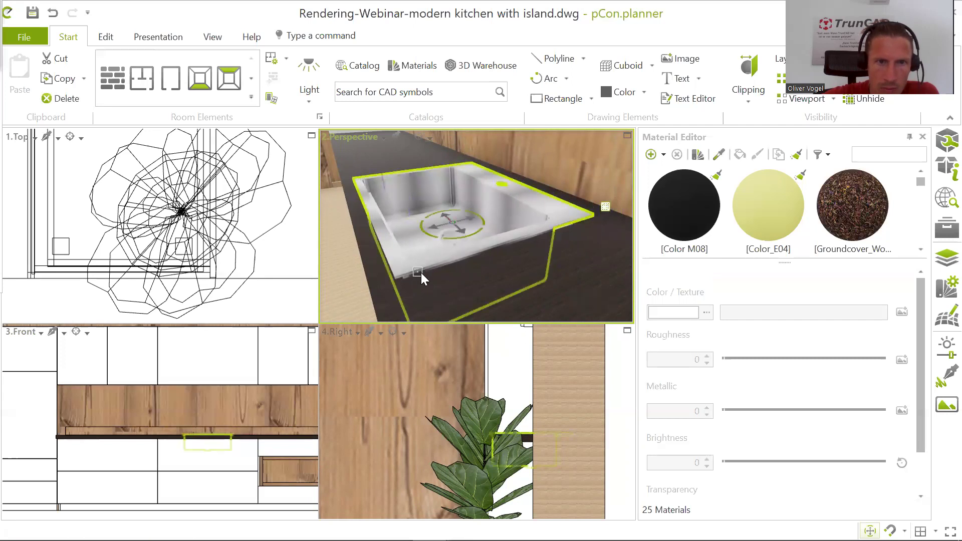
scroll(421, 272, "up", 1)
middle_click_drag(423, 274, 435, 230)
scroll(430, 263, "down", 1)
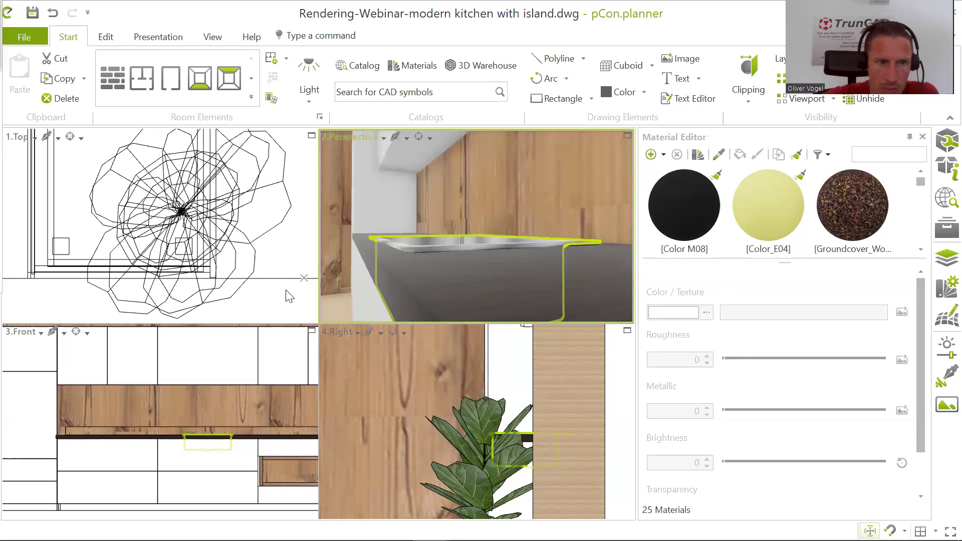
- Lower the sink vertically by about 0.005 m onto the worktop and check its seating
scroll(170, 447, "up", 3)
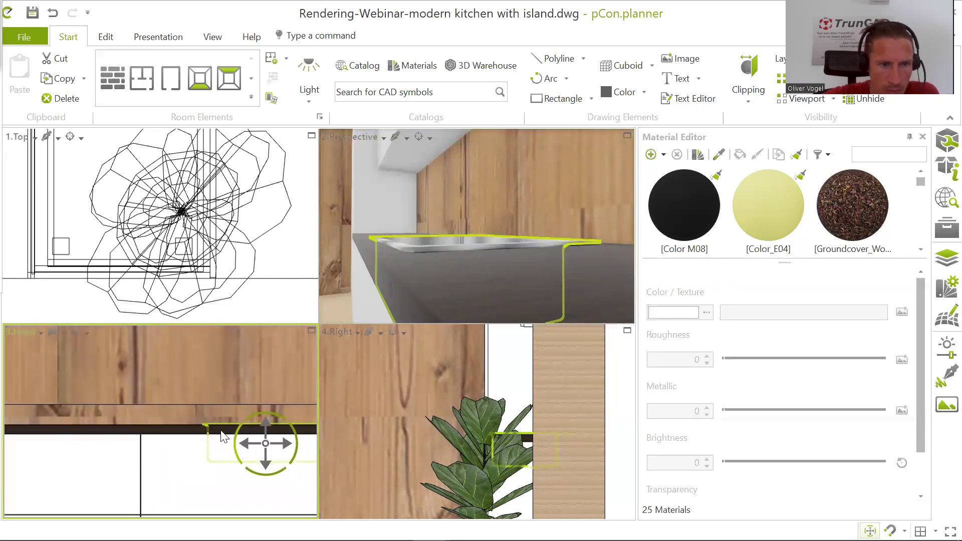
scroll(192, 412, "up", 3)
scroll(191, 412, "down", 3)
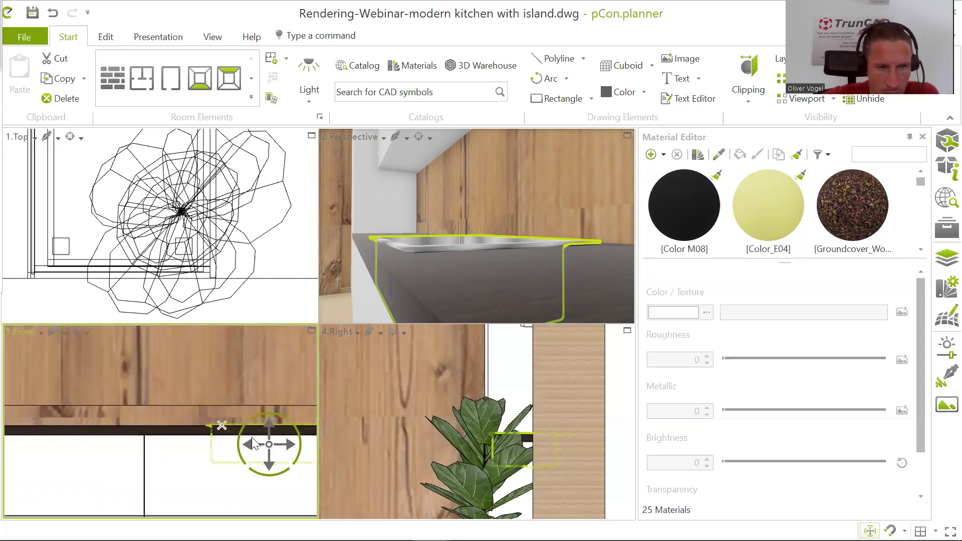
scroll(245, 379, "down", 1)
middle_click_drag(247, 380, 171, 374)
scroll(188, 404, "up", 2)
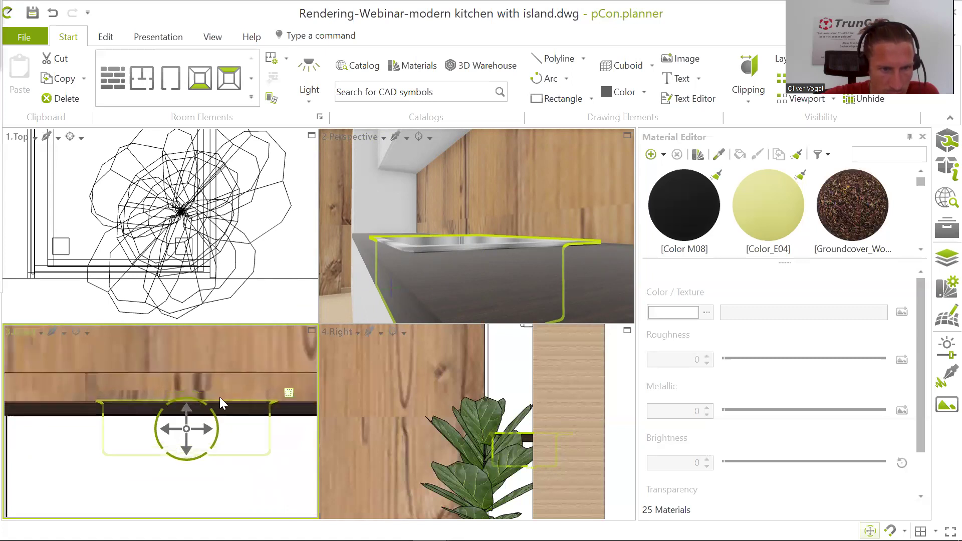
left_click(187, 447)
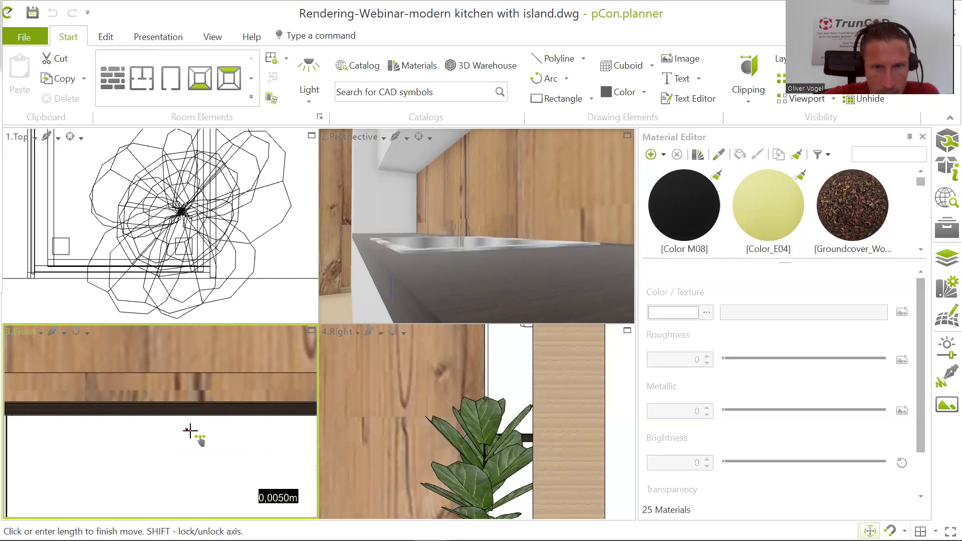
left_click(192, 435)
left_click(495, 247)
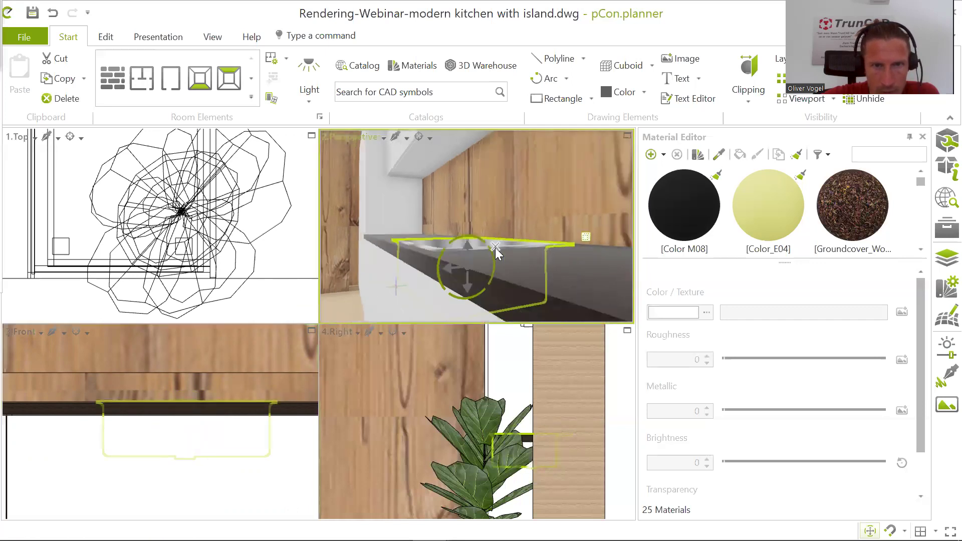
right_click_drag(501, 257, 526, 284)
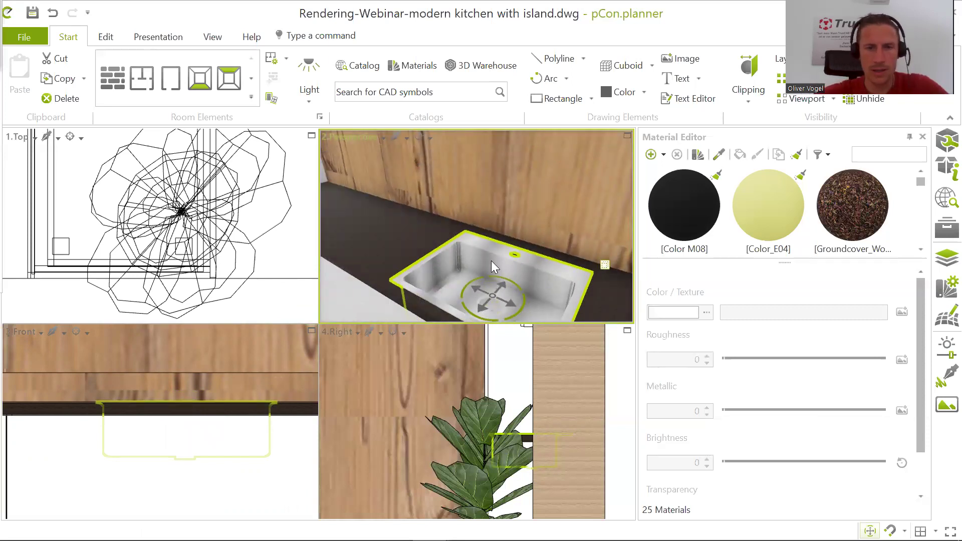
scroll(491, 262, "down", 4)
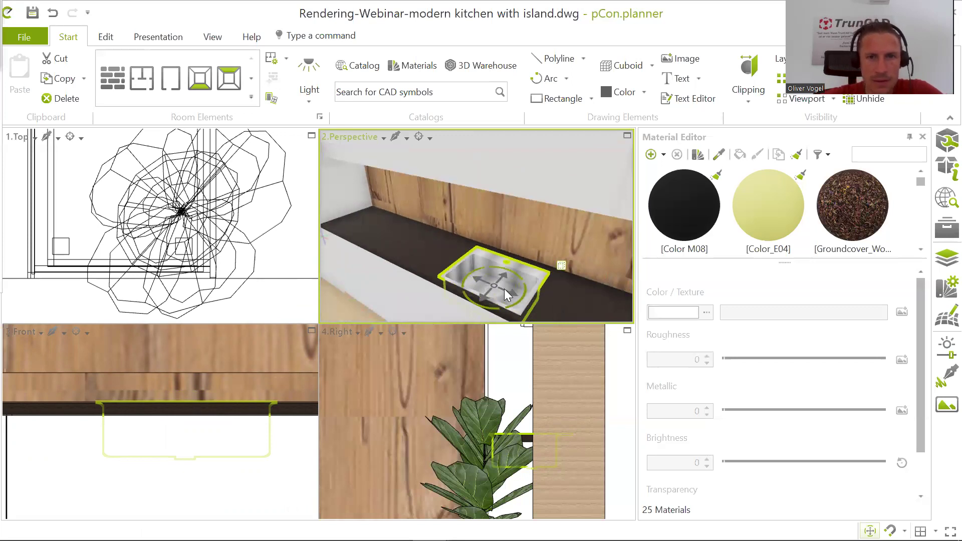
scroll(524, 245, "up", 5)
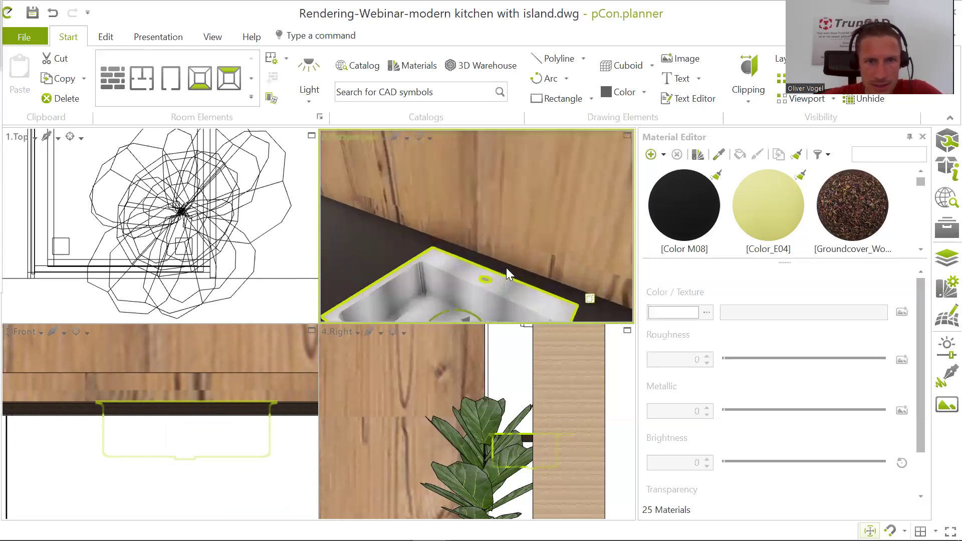
- Return to the 3D Warehouse, close the open sink model and search for "kitchen tap"
left_click(481, 67)
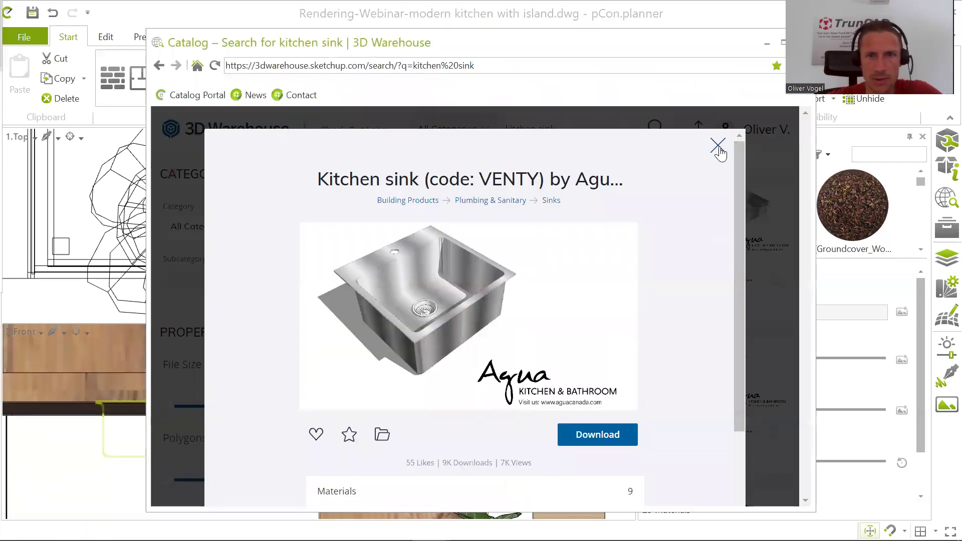
left_click(720, 150)
left_click_drag(596, 133, 265, 136)
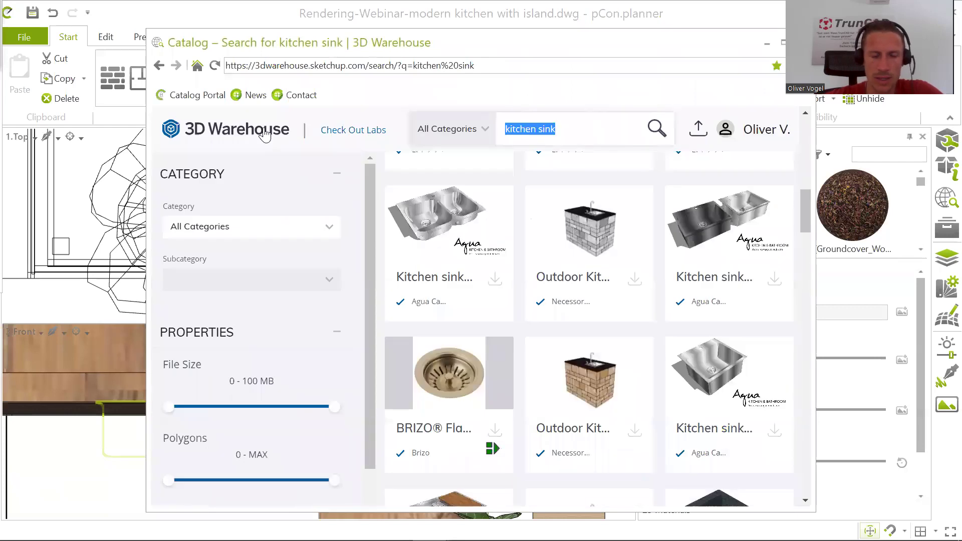
type("kitchen")
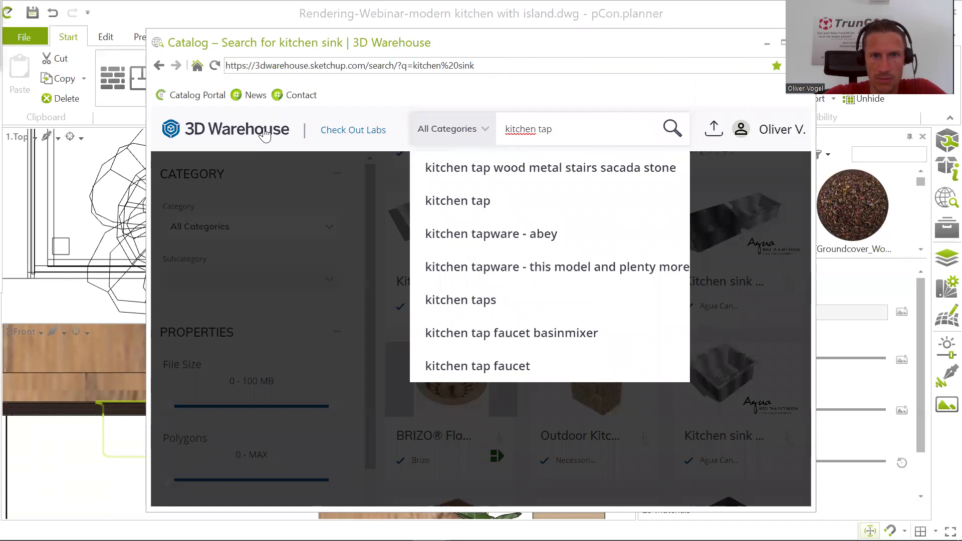
key("Return")
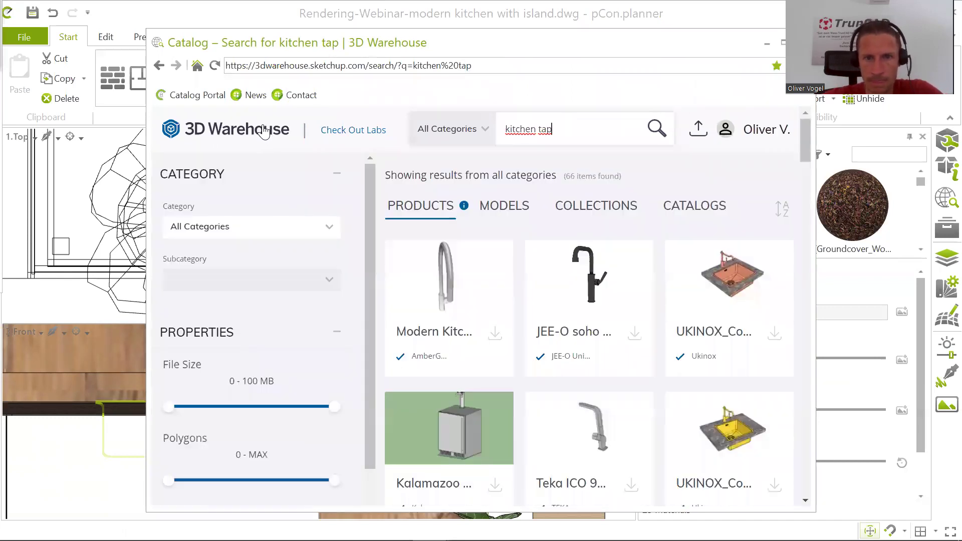
- Download the "Modern Kitchen Faucet - Galley Tap" model and import it with inches as the base unit
left_click(461, 293)
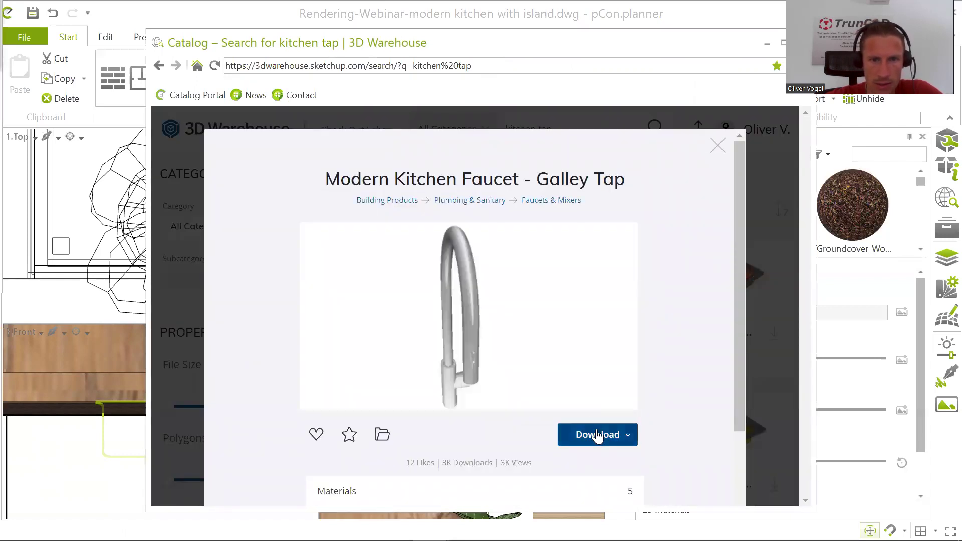
left_click(597, 435)
left_click(596, 345)
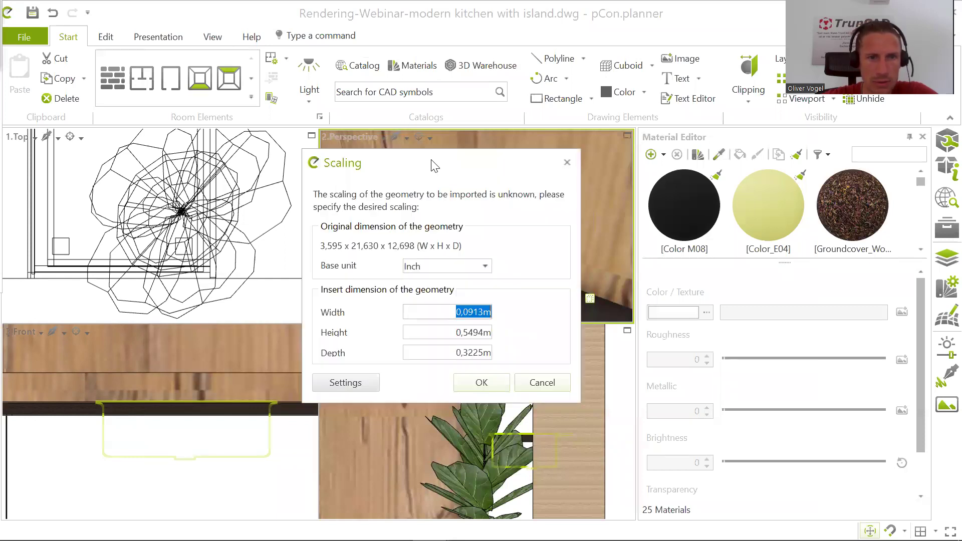
left_click(482, 383)
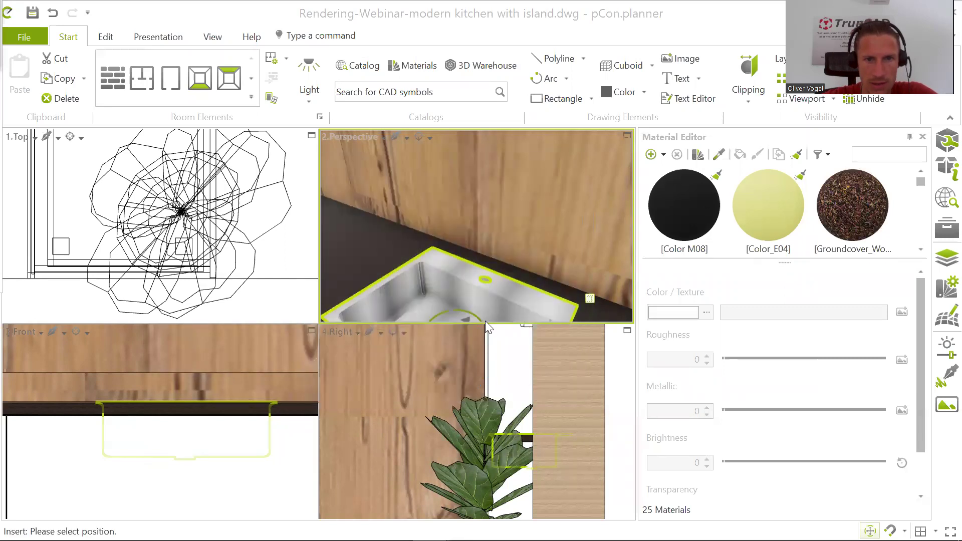
- Place the faucet over the tap hole in the sink's rear rim with its spout over the basin, and return to the drawing
left_click(488, 295)
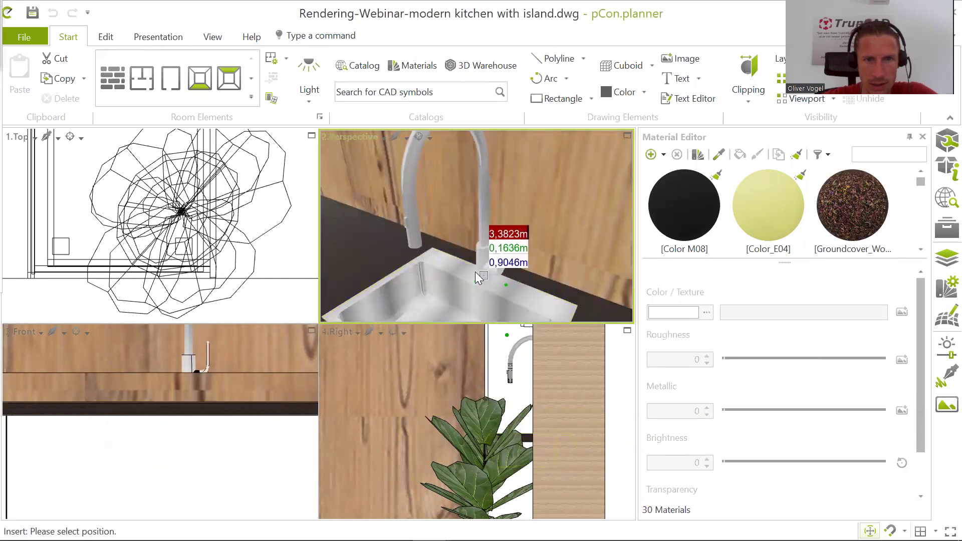
scroll(481, 271, "up", 5)
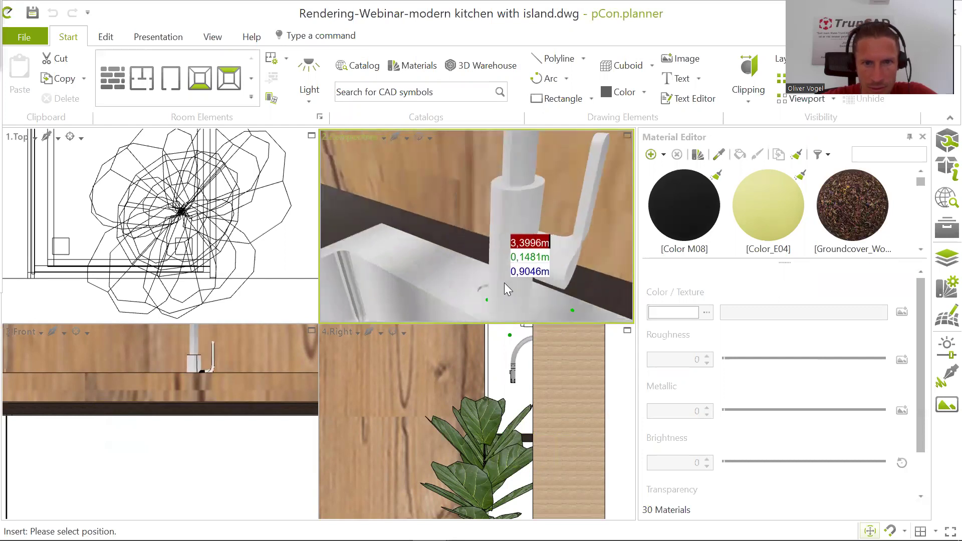
scroll(490, 275, "up", 1)
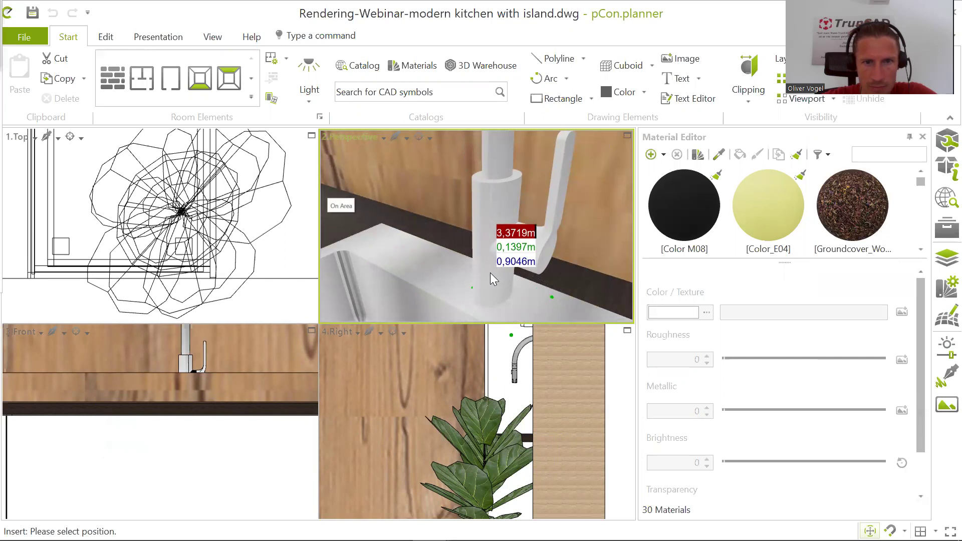
left_click(490, 273)
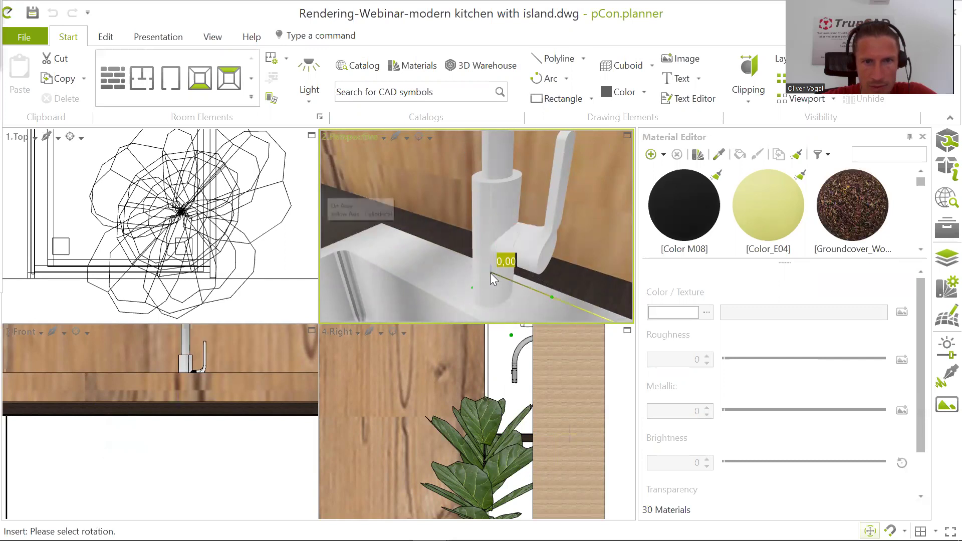
left_click(519, 280)
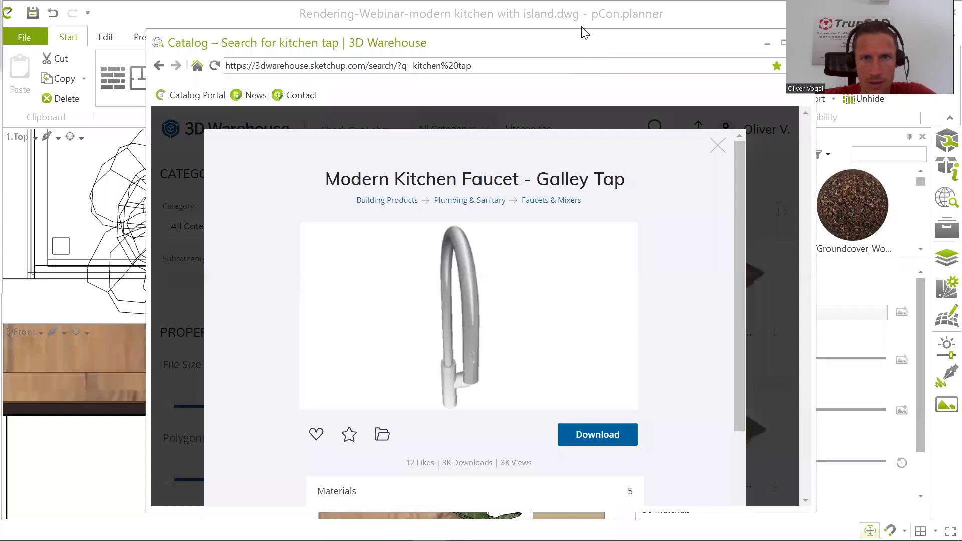
left_click(582, 20)
- Examine the placed faucet and sink from several angles, close up and within the whole kitchen
scroll(487, 267, "down", 2)
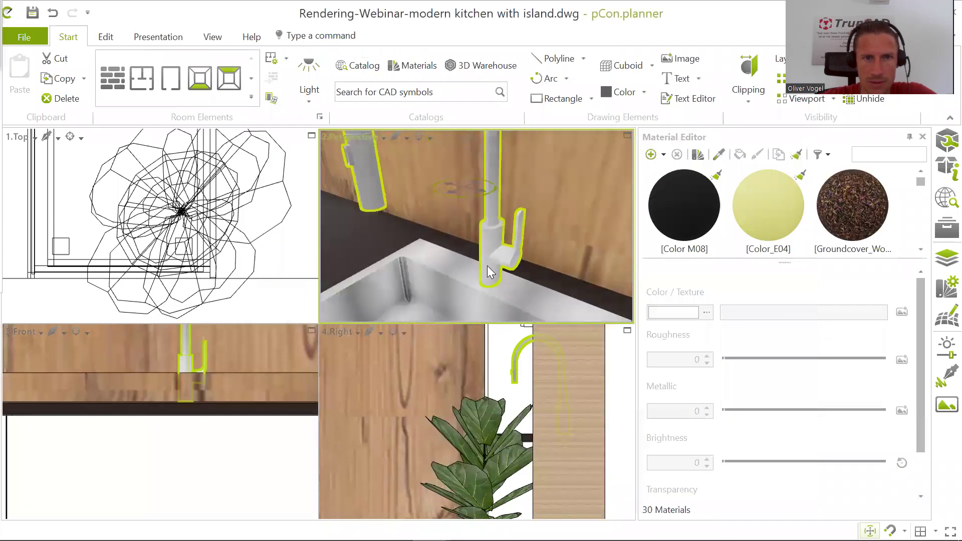
scroll(488, 270, "down", 4)
middle_click_drag(579, 259, 500, 258)
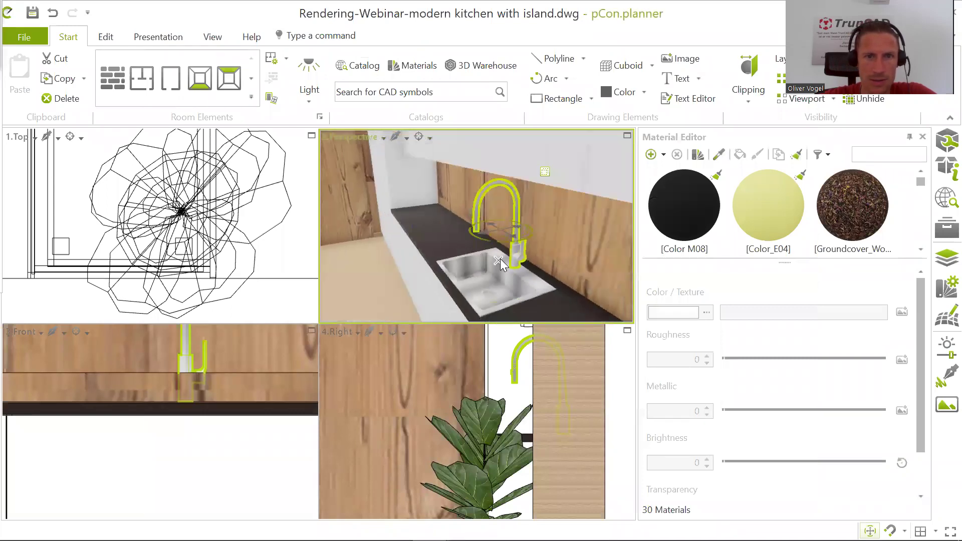
scroll(500, 259, "down", 5)
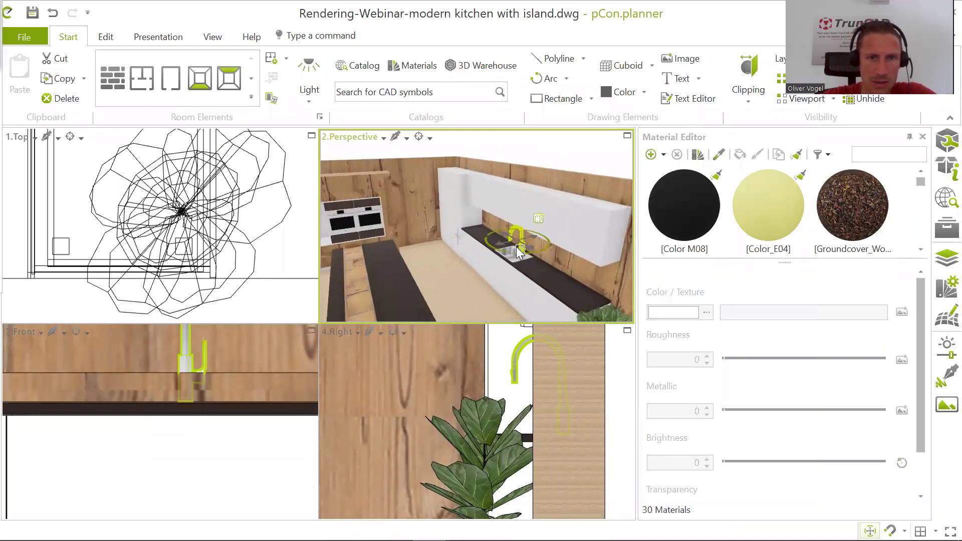
scroll(520, 252, "up", 5)
middle_click_drag(543, 281, 569, 274)
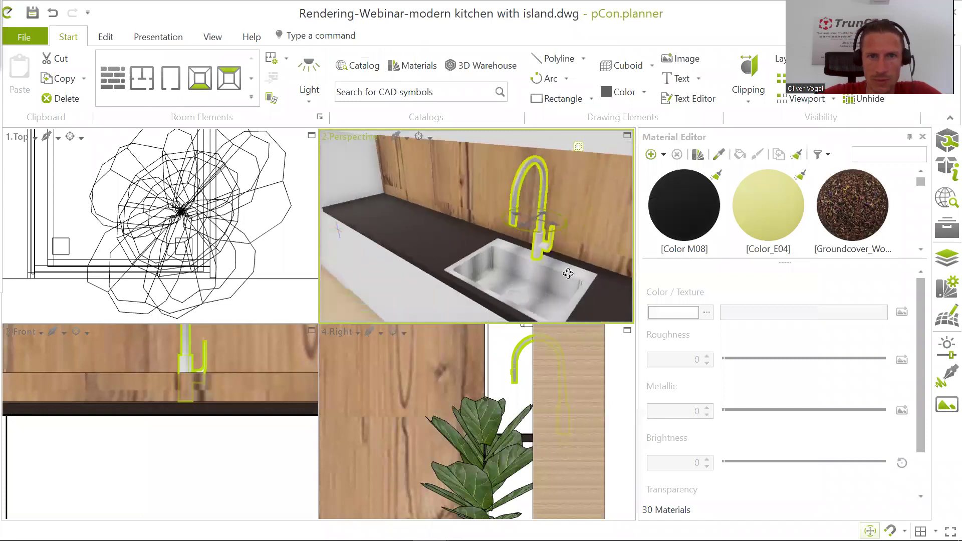
scroll(556, 272, "down", 5)
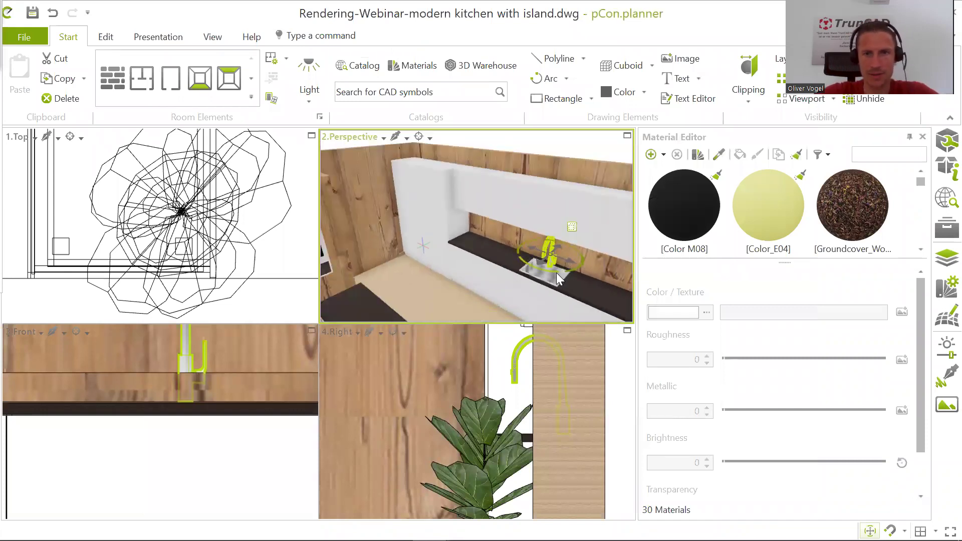
scroll(557, 273, "down", 3)
middle_click_drag(517, 276, 504, 265)
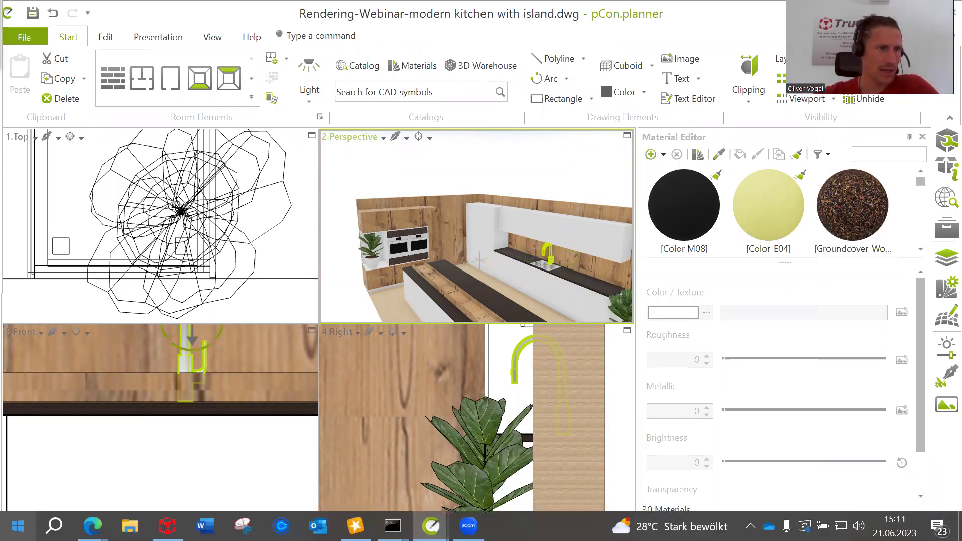
mouse_move(467, 527)
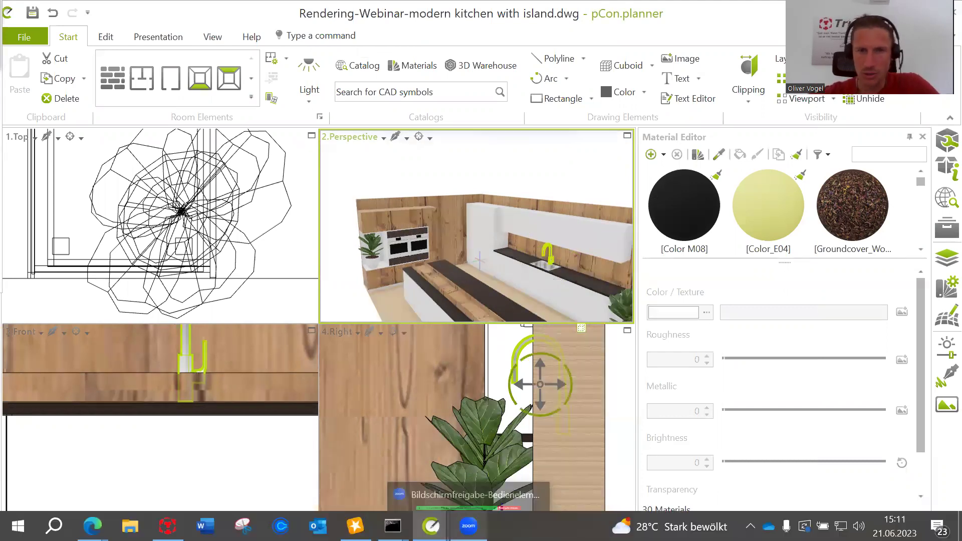
- Frame the empty corner of the worktop, search the 3D Warehouse for "toaster" and open the TOASTER model's details
scroll(525, 256, "up", 5)
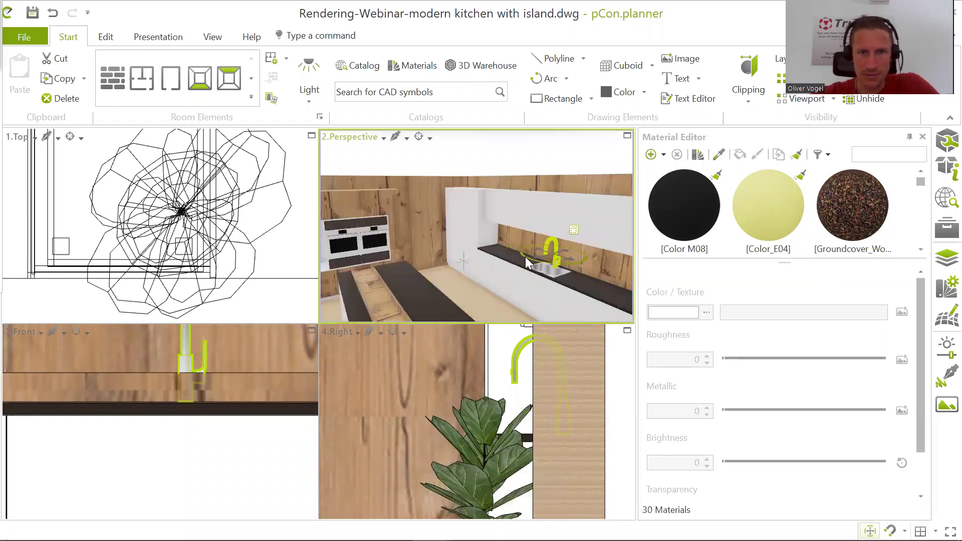
right_click_drag(449, 240, 483, 262)
scroll(483, 264, "up", 2)
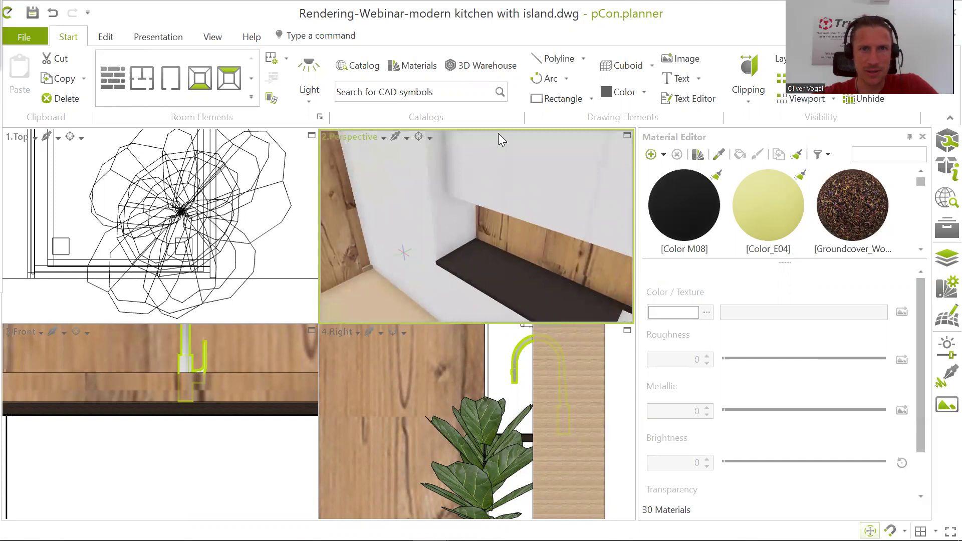
left_click(501, 67)
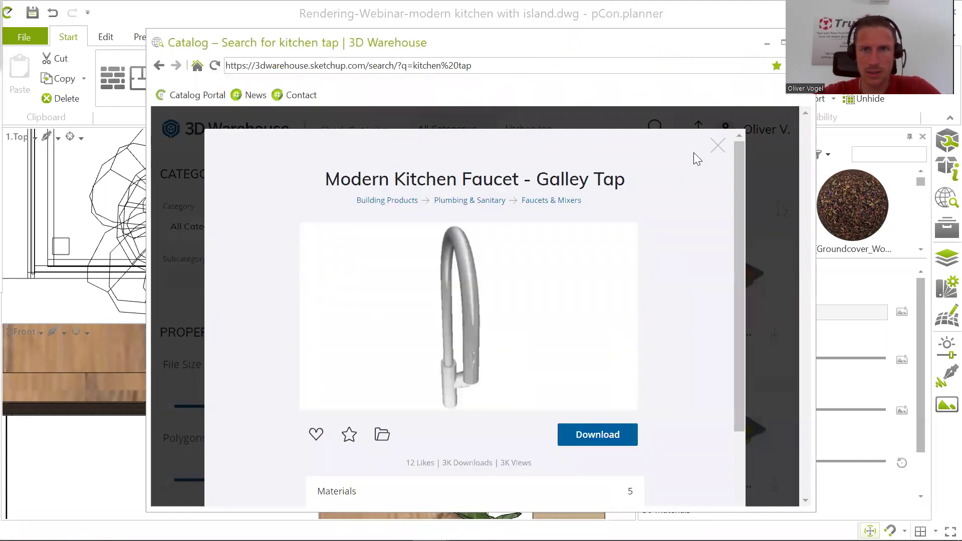
left_click(717, 146)
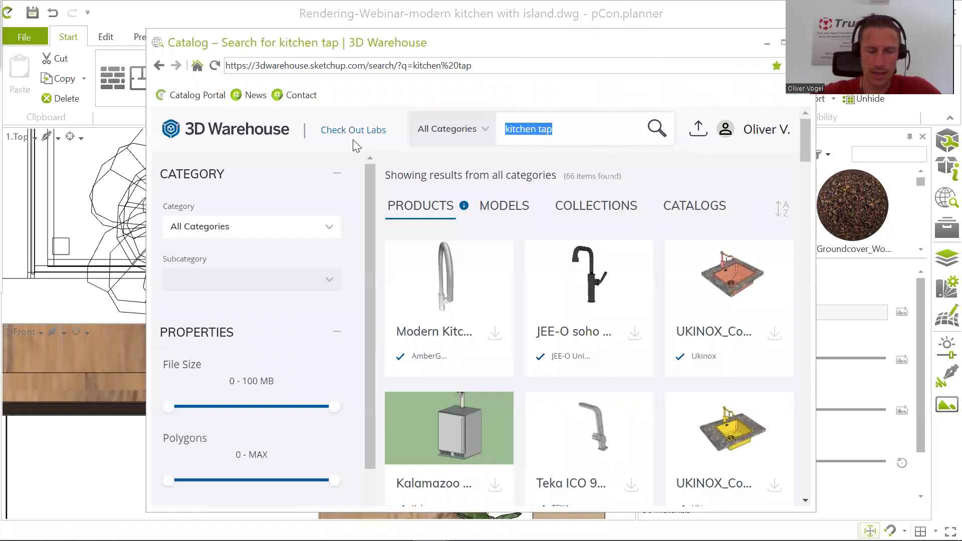
type("toa")
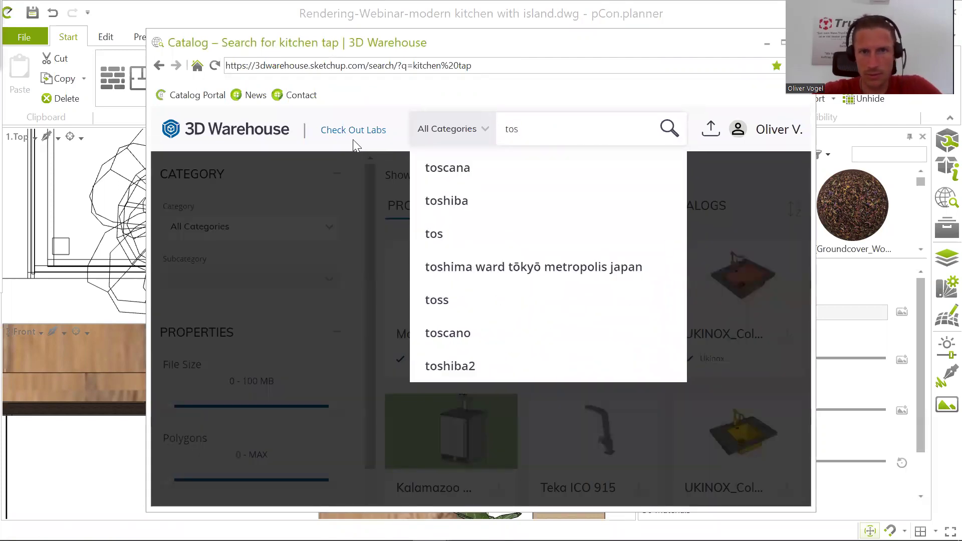
type("ster")
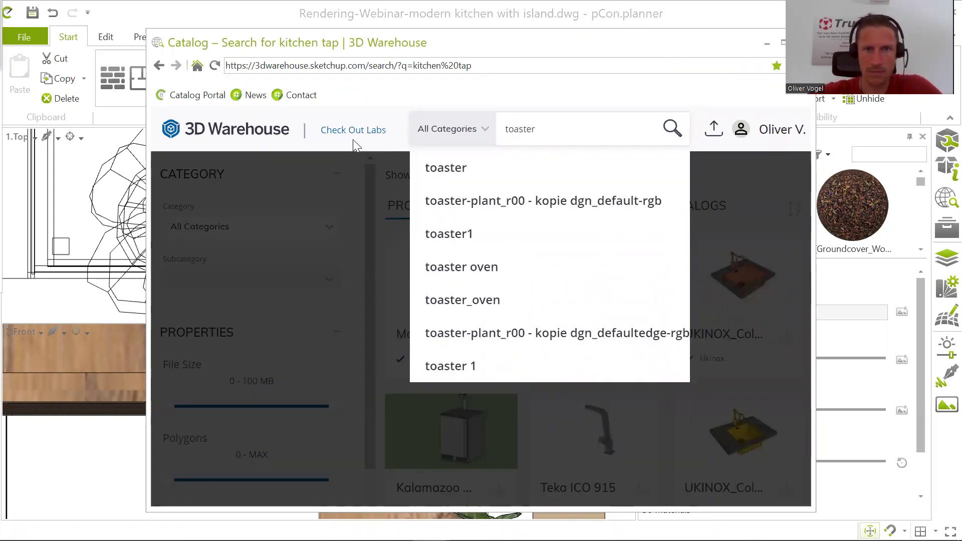
key("Return")
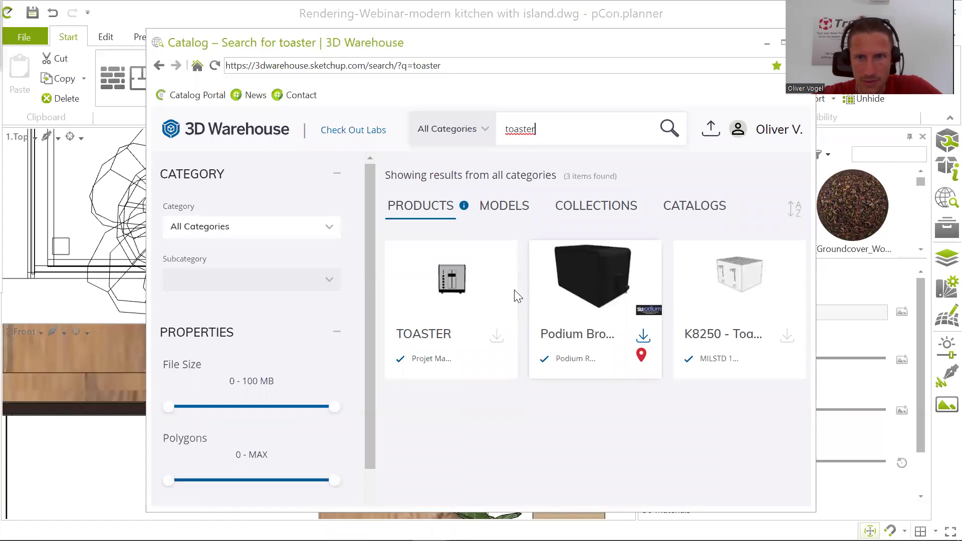
left_click(459, 283)
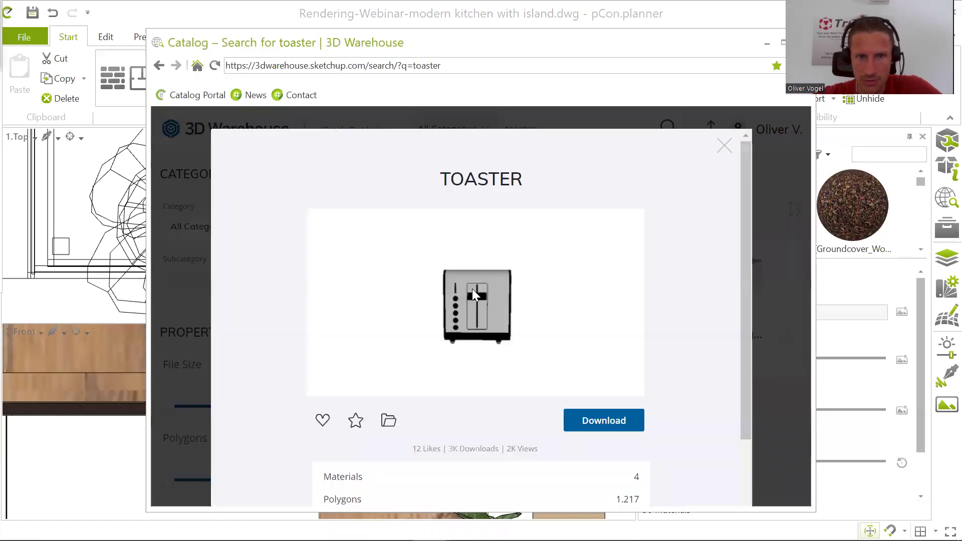
- Download the TOASTER as a SketchUp 2020 model and import it with inches as the base unit
left_click(616, 426)
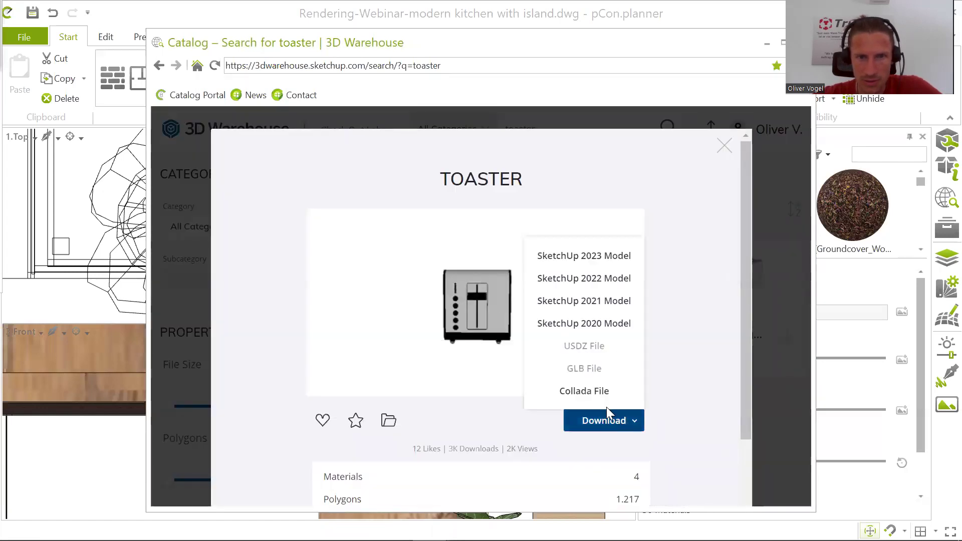
left_click(612, 324)
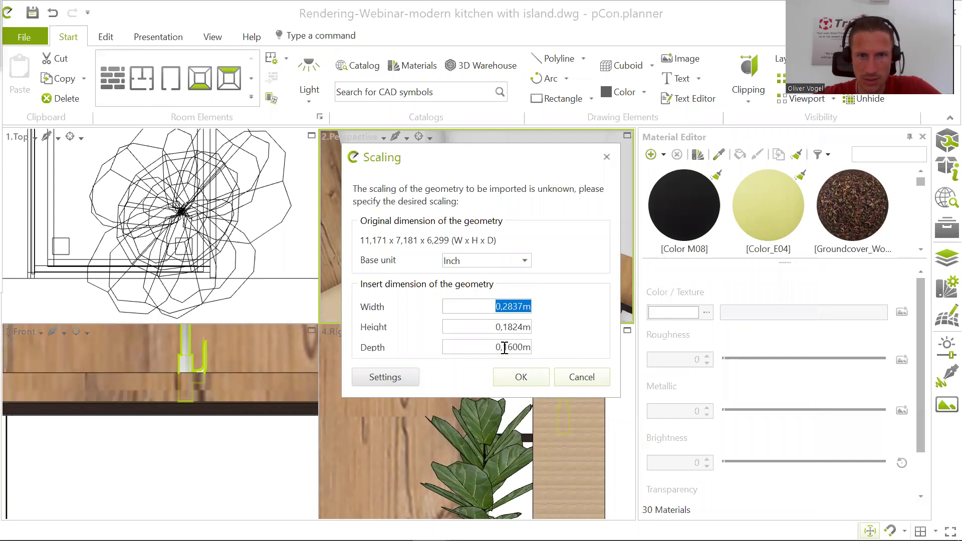
left_click(519, 378)
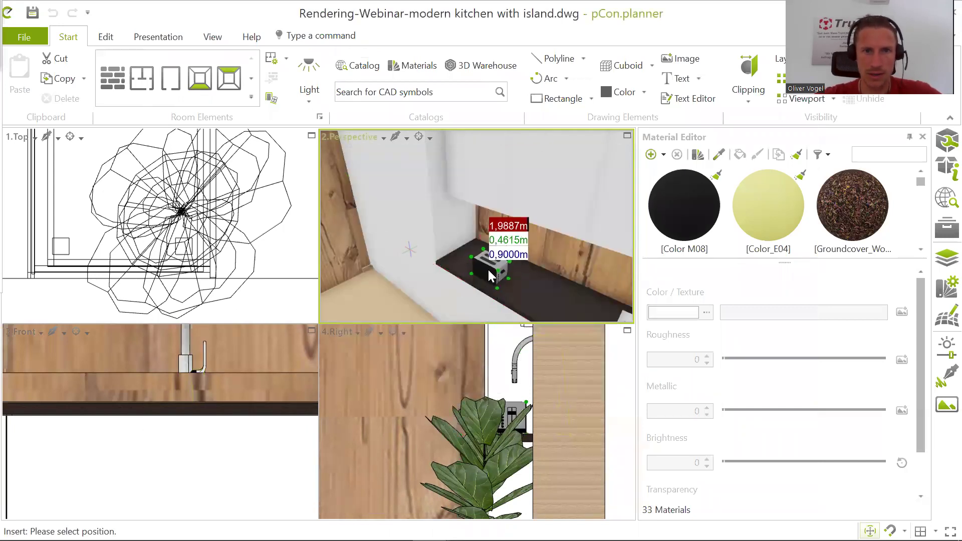
- Place the toaster on the worktop near the corner, rotate its control side towards the front edge, and return to the drawing
scroll(488, 269, "up", 5)
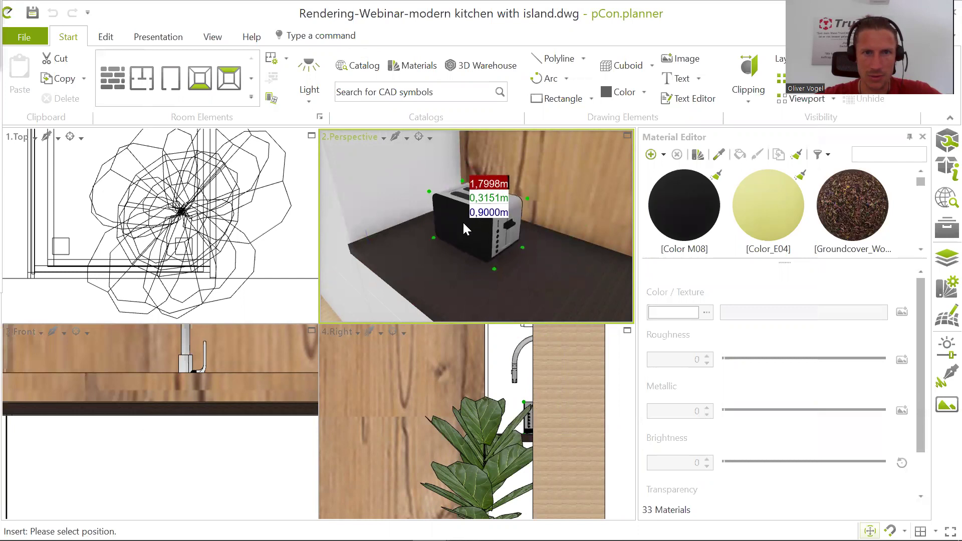
left_click(491, 244)
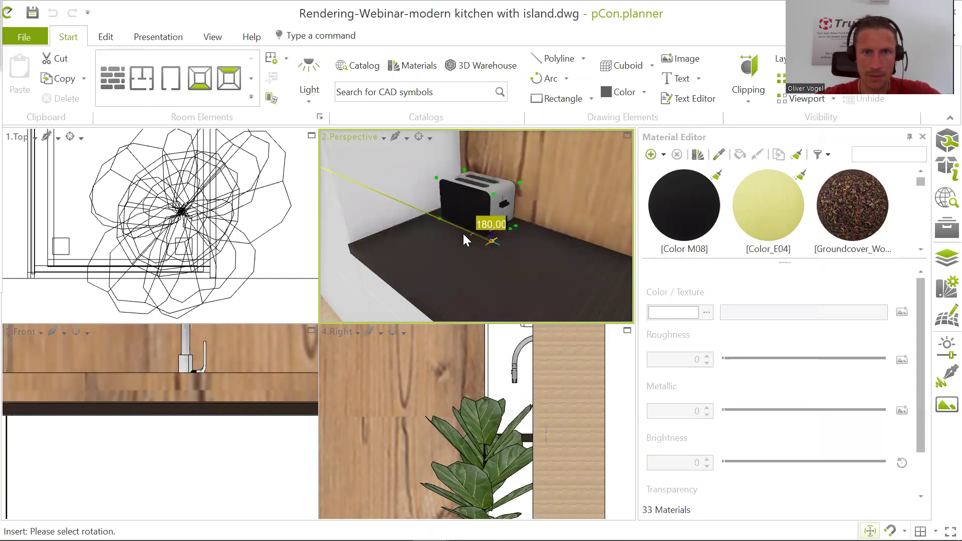
left_click(459, 262)
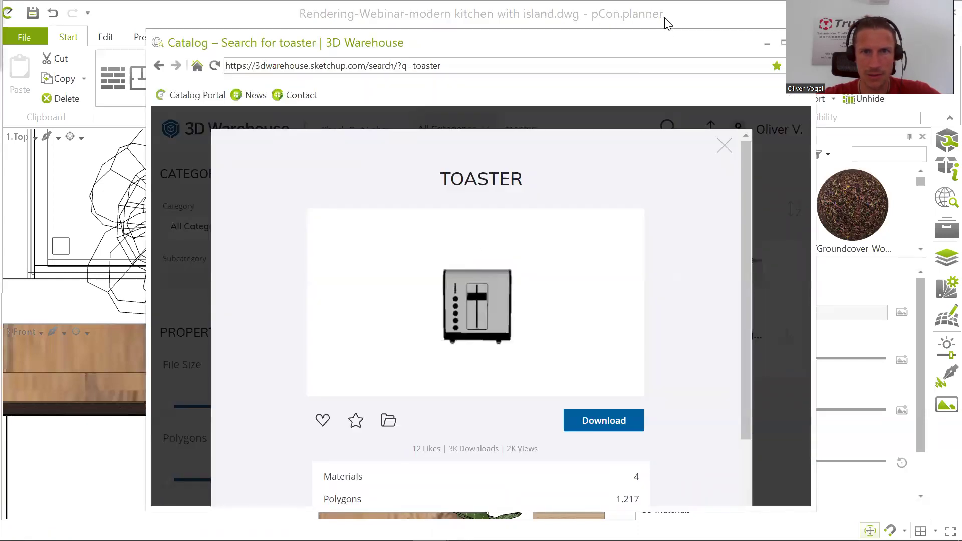
left_click(666, 22)
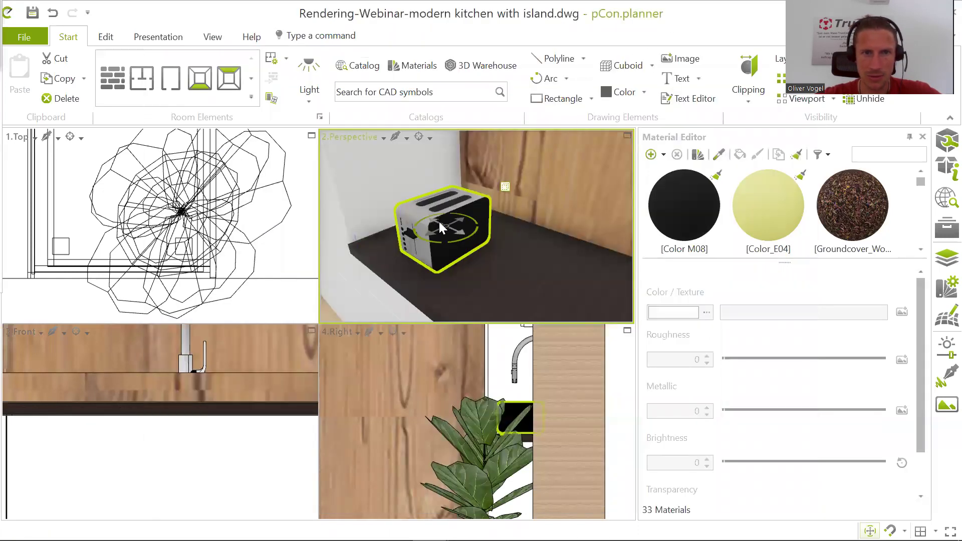
- Move the toaster sideways along the worktop into the corner, close to the white side wall
mouse_move(494, 228)
right_mouse_down()
mouse_move(539, 234)
mouse_move(528, 236)
mouse_move(541, 243)
mouse_move(466, 238)
right_mouse_up()
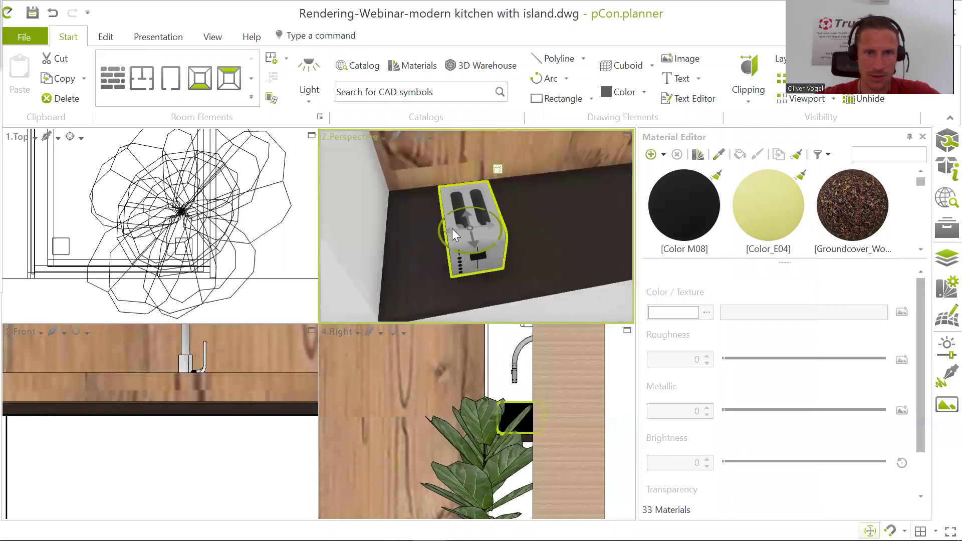
left_click(452, 229)
left_click(436, 231)
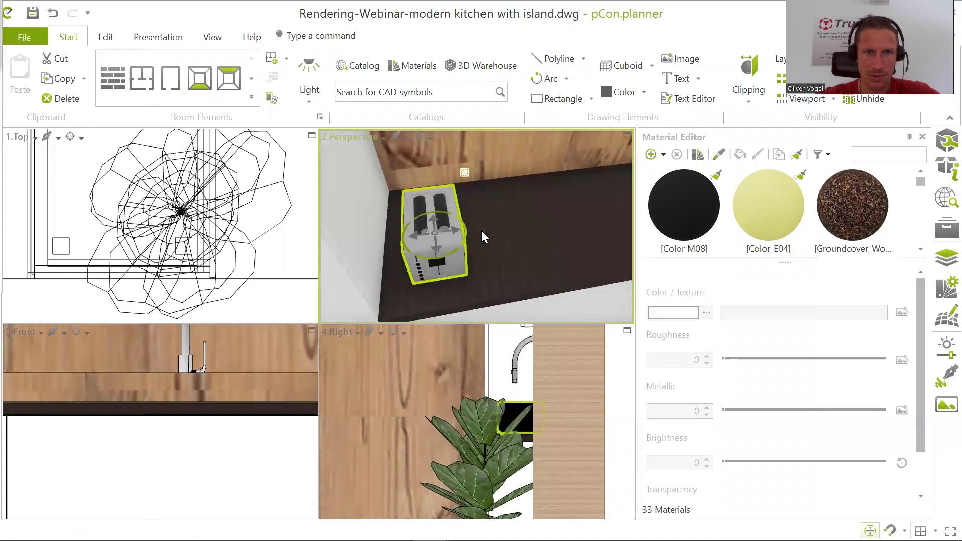
right_click_drag(521, 240, 441, 216)
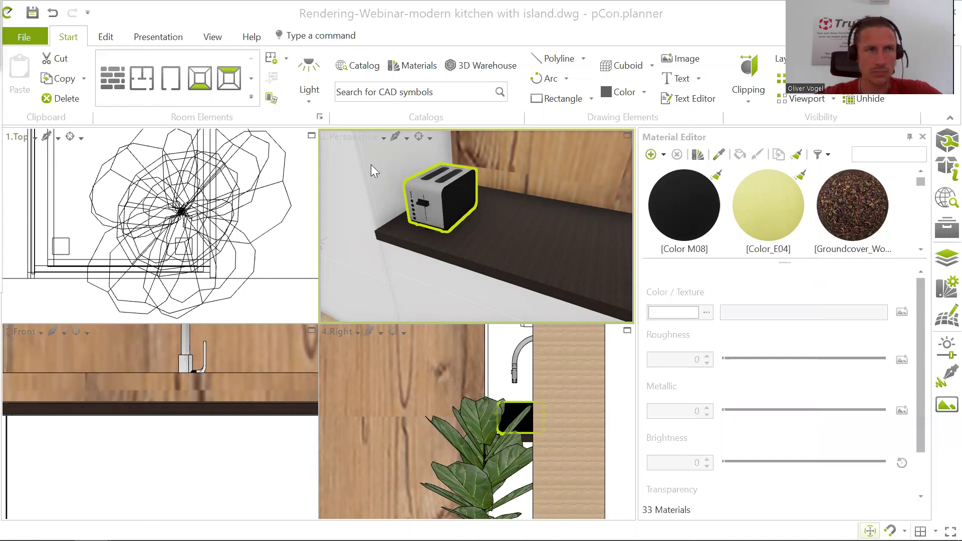
- Search the 3D Warehouse for "nutella" among the models and open the details of the first Nutella jar
left_click(483, 67)
left_click(721, 146)
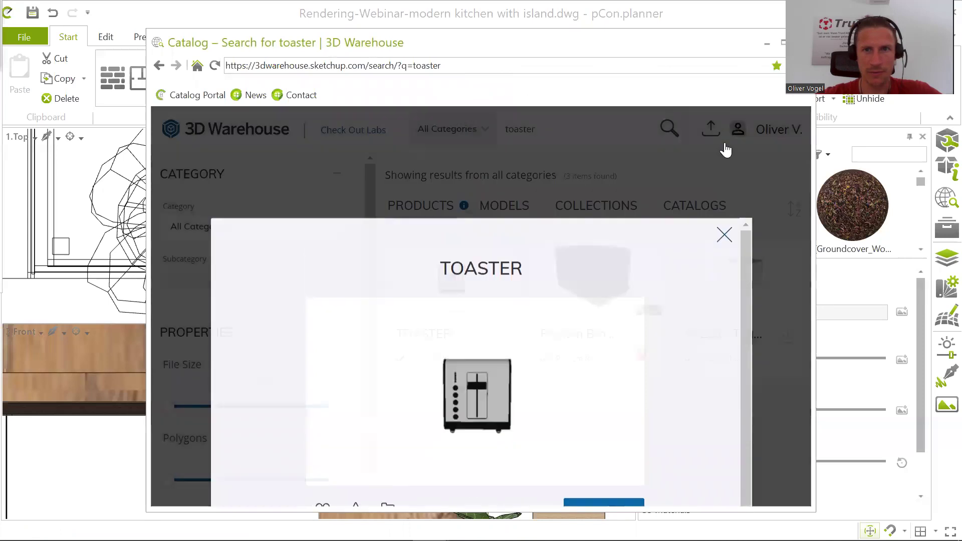
left_click_drag(581, 136, 280, 145)
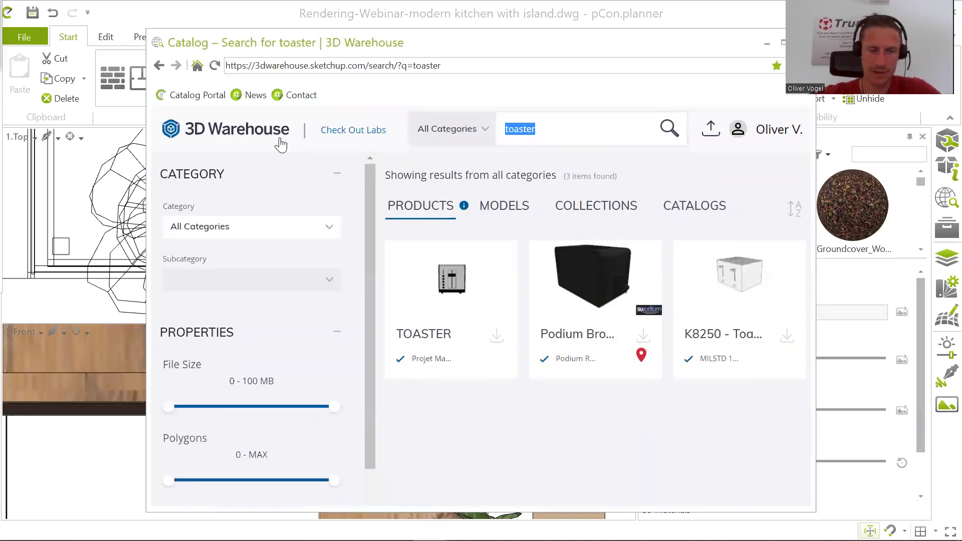
type("nutell")
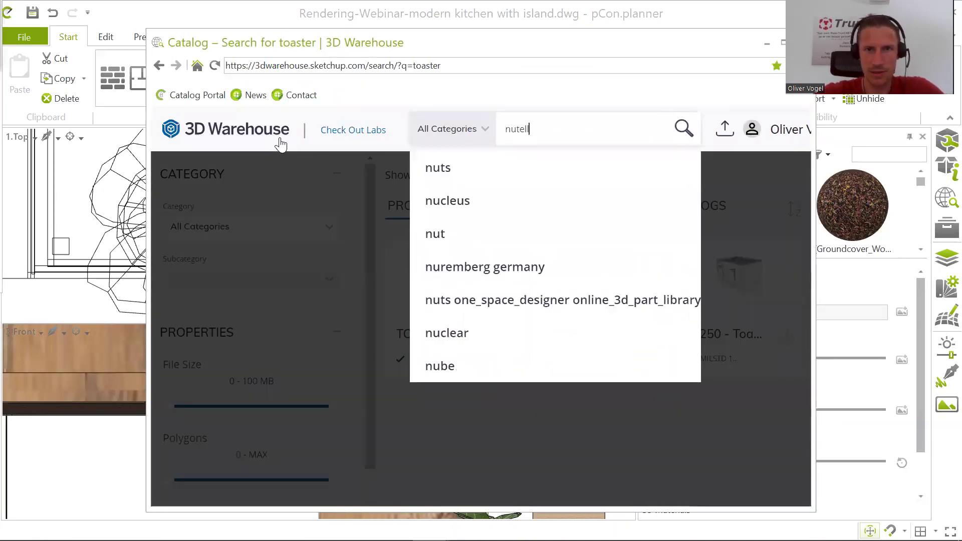
type("a")
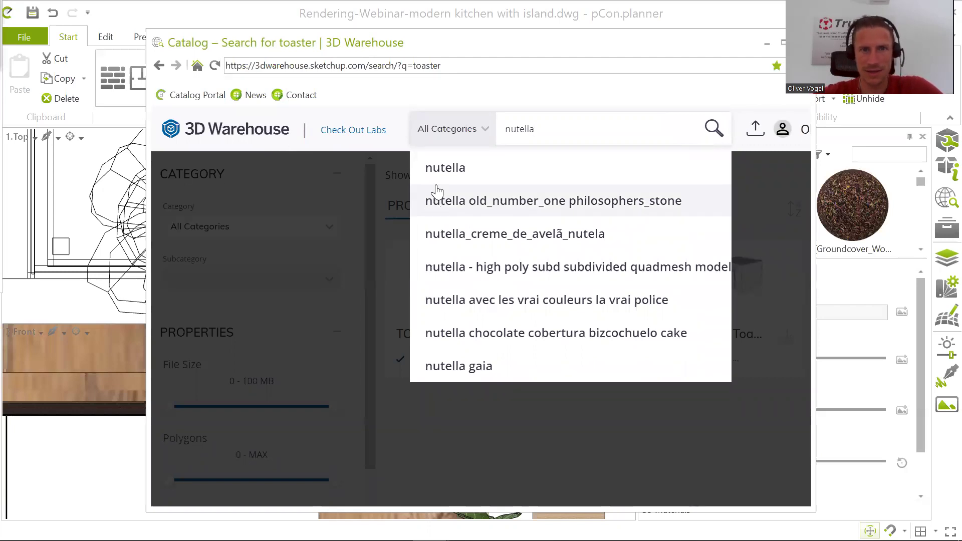
left_click(443, 184)
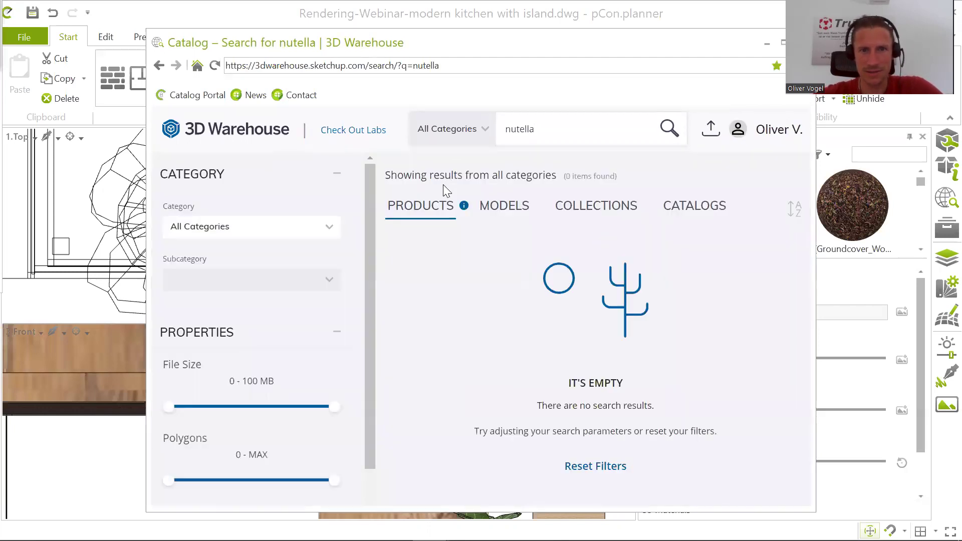
left_click(504, 213)
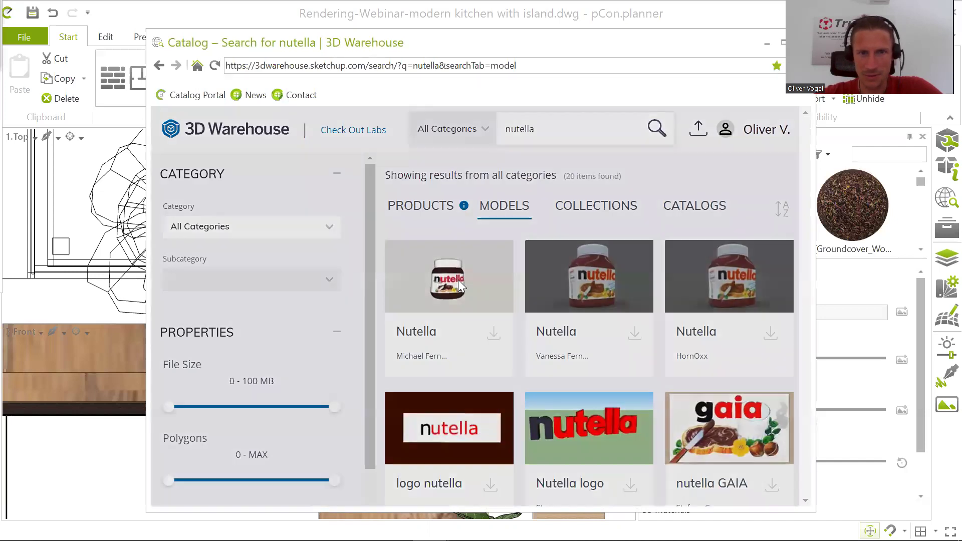
left_click(460, 284)
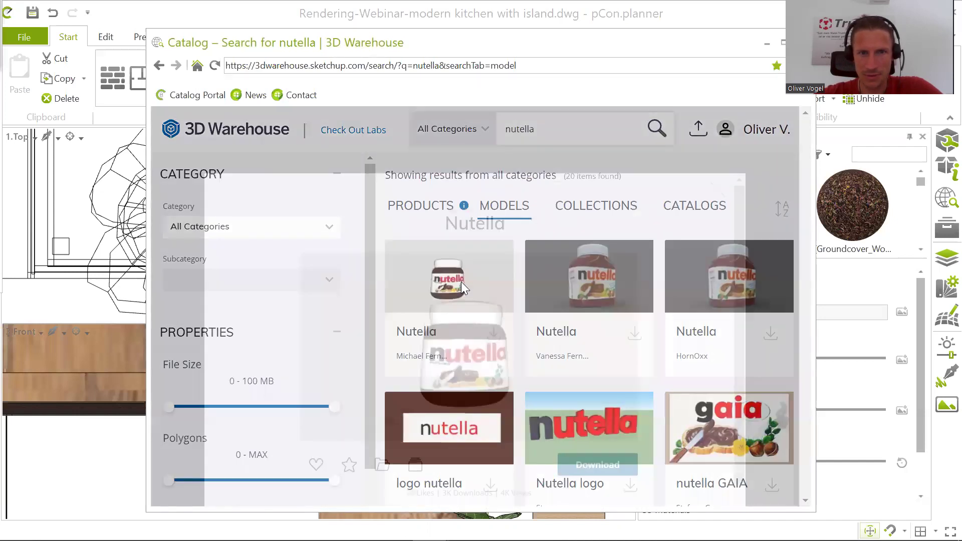
- Download the Nutella jar as a SketchUp 2020 model and import it with inches as the base unit
left_click(611, 404)
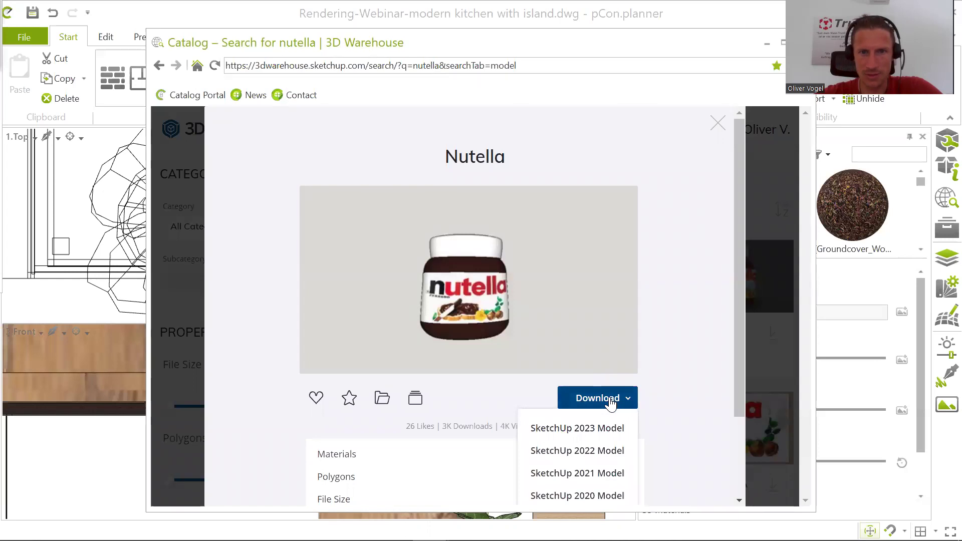
left_click(592, 497)
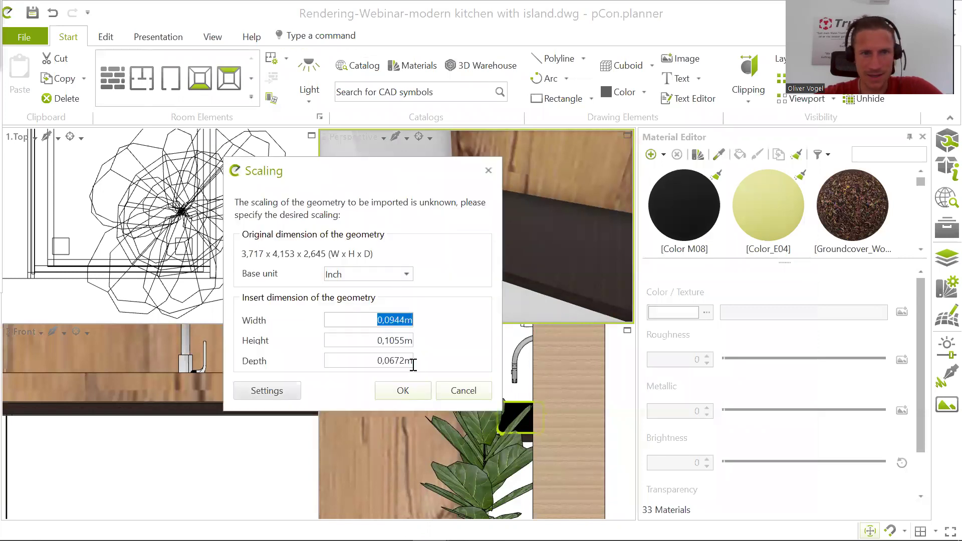
left_click(406, 274)
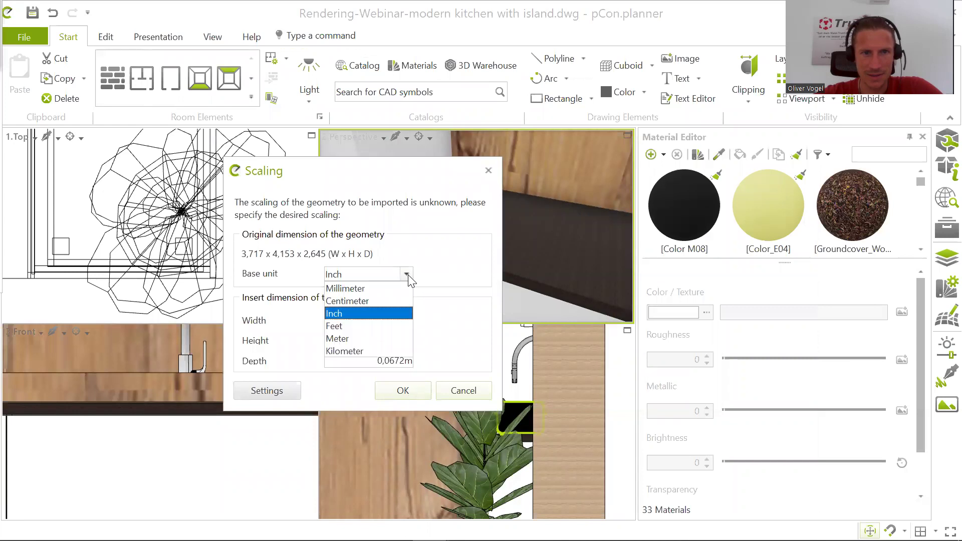
left_click(409, 279)
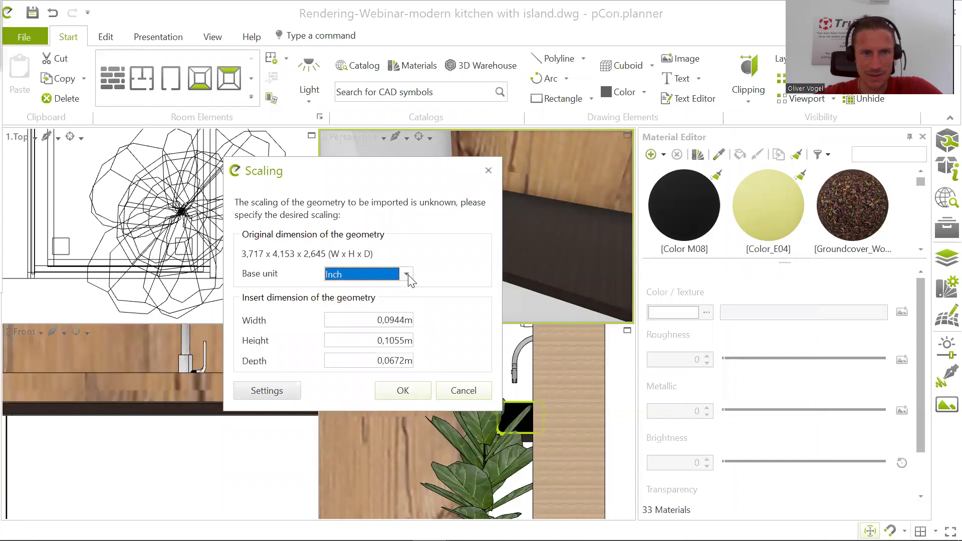
left_click(407, 395)
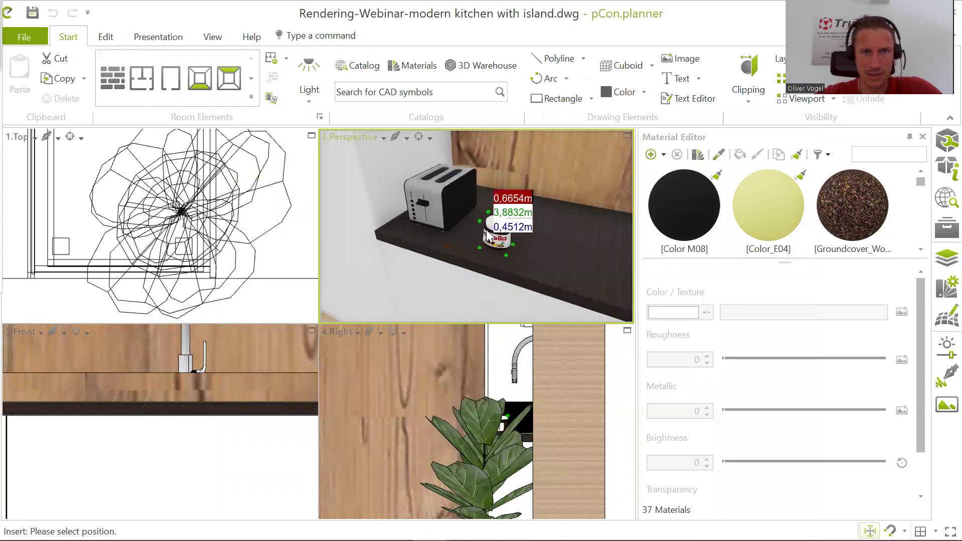
- Place the Nutella jar on the worktop beside the toaster with its label facing forward, and return to the drawing
scroll(482, 208, "up", 4)
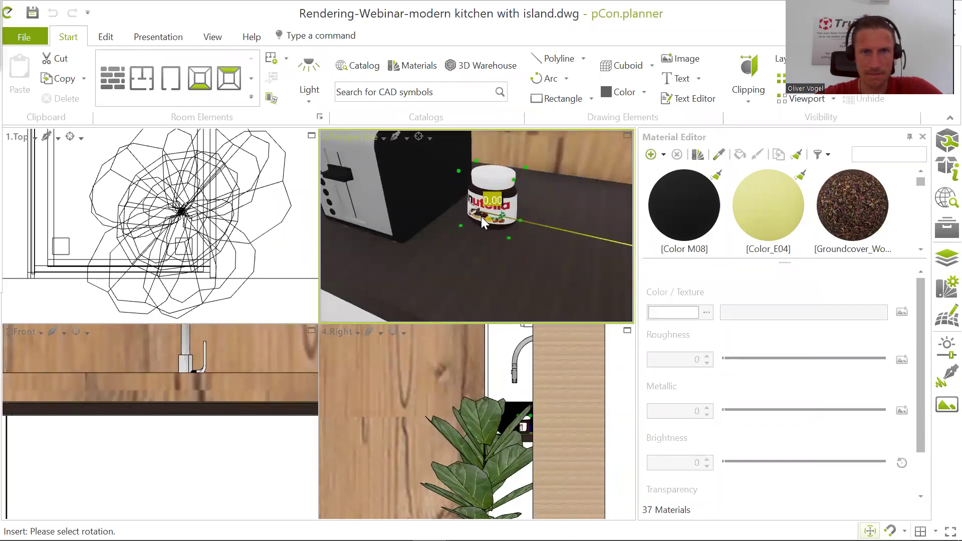
left_click(488, 223)
left_click(529, 205)
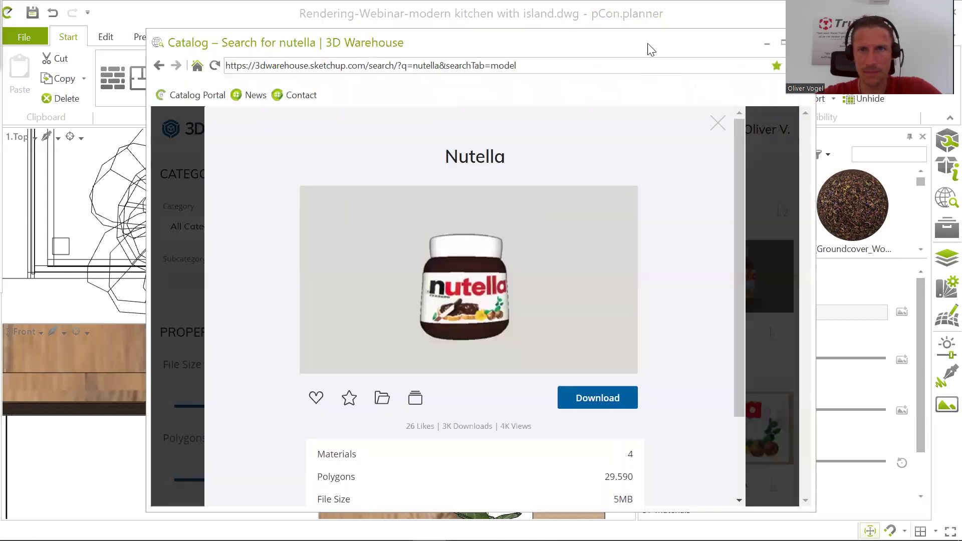
left_click(671, 22)
scroll(565, 222, "down", 2)
scroll(565, 222, "down", 3)
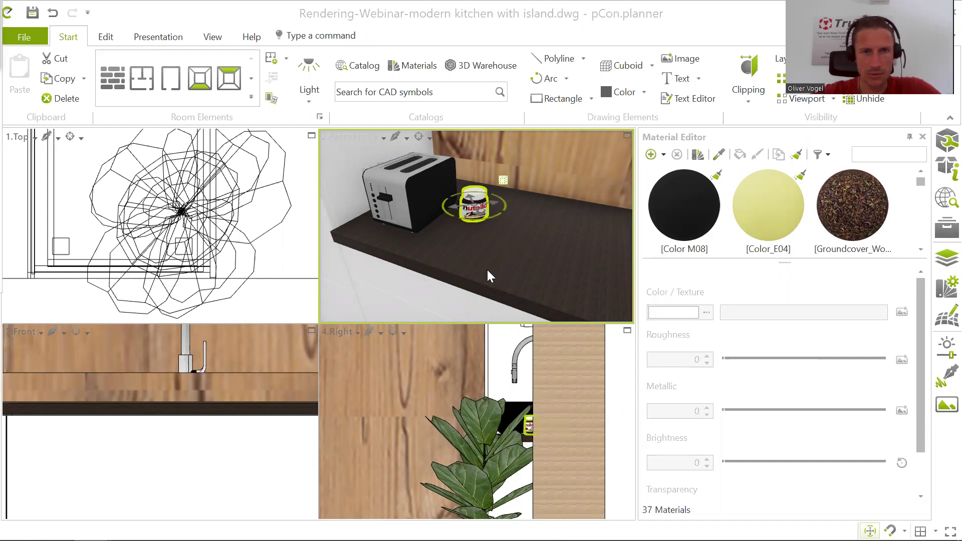
- Search the 3D Warehouse models for "plates with toast" and look through the results for a suitable plate
left_click(484, 70)
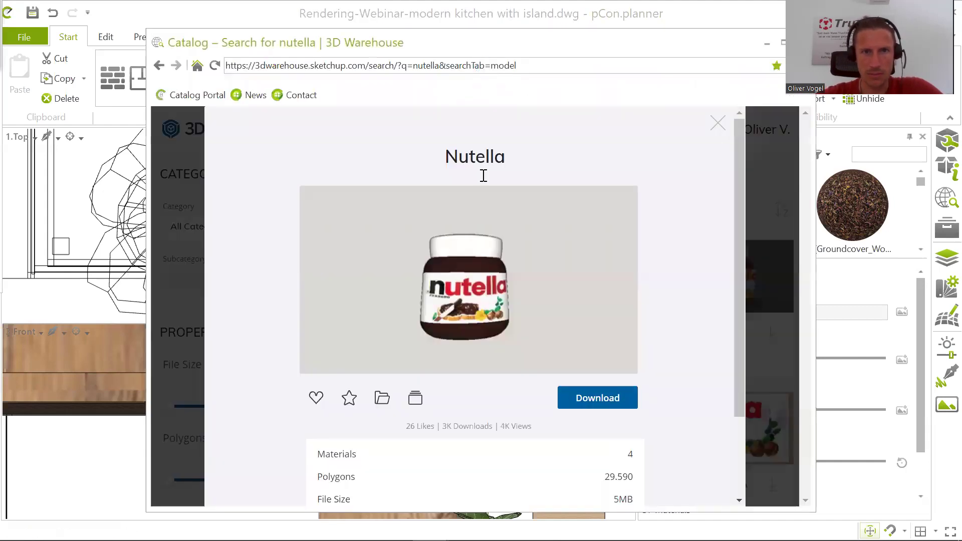
left_click(717, 123)
left_click_drag(537, 129, 423, 129)
type("plates with")
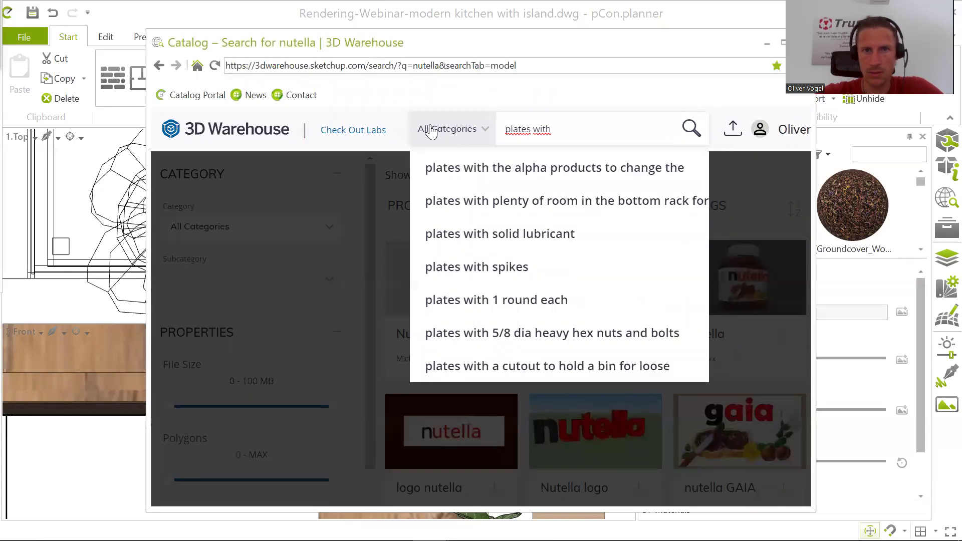
type(" toast")
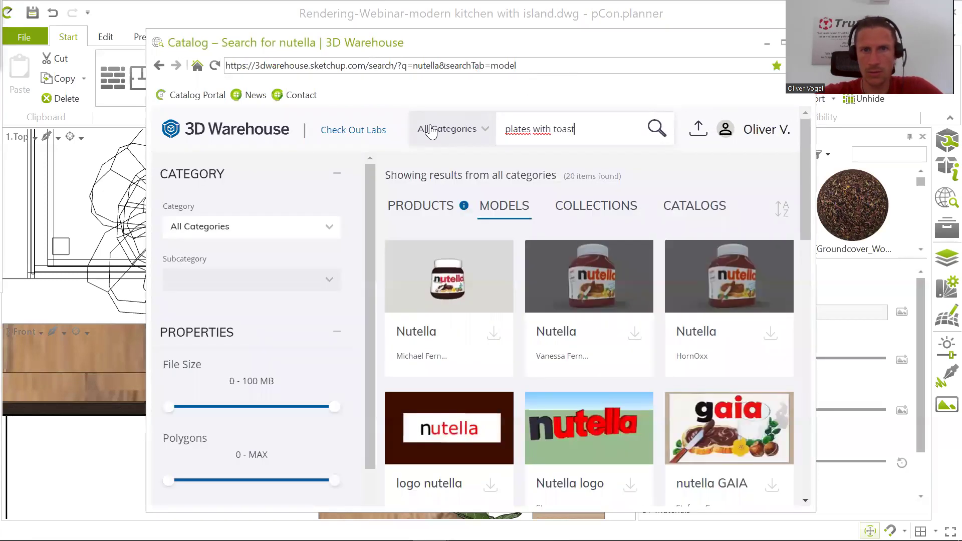
key("Return")
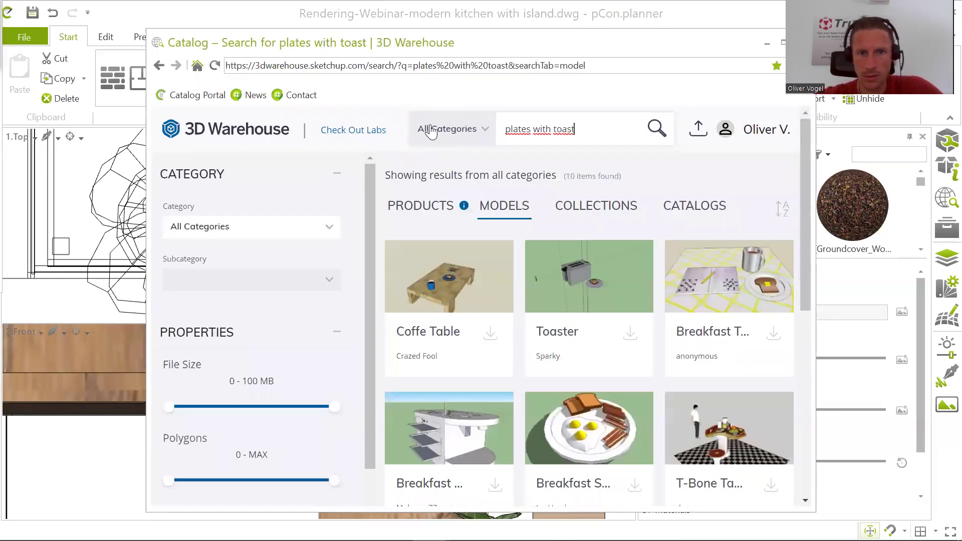
scroll(553, 276, "down", 3)
scroll(552, 276, "down", 3)
scroll(556, 274, "up", 3)
scroll(616, 294, "down", 5)
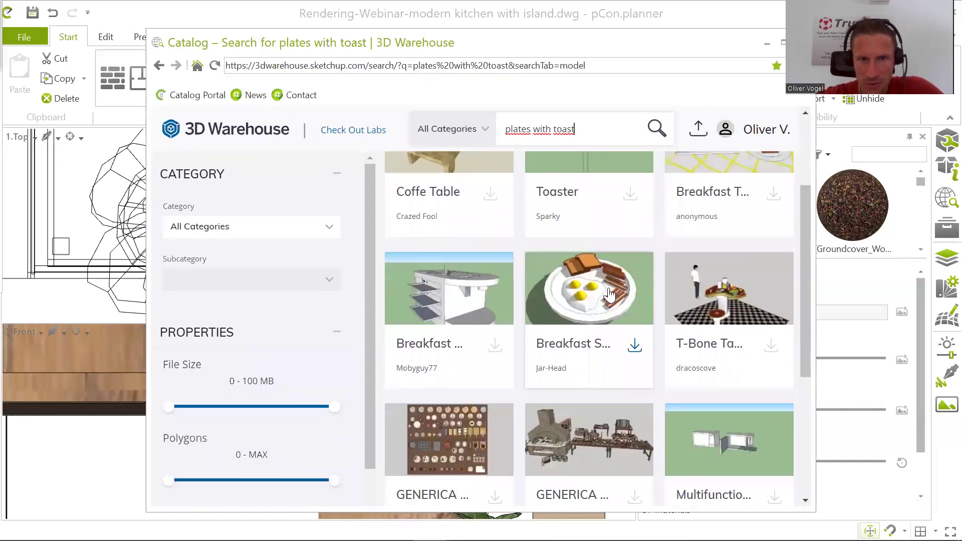
scroll(609, 295, "up", 5)
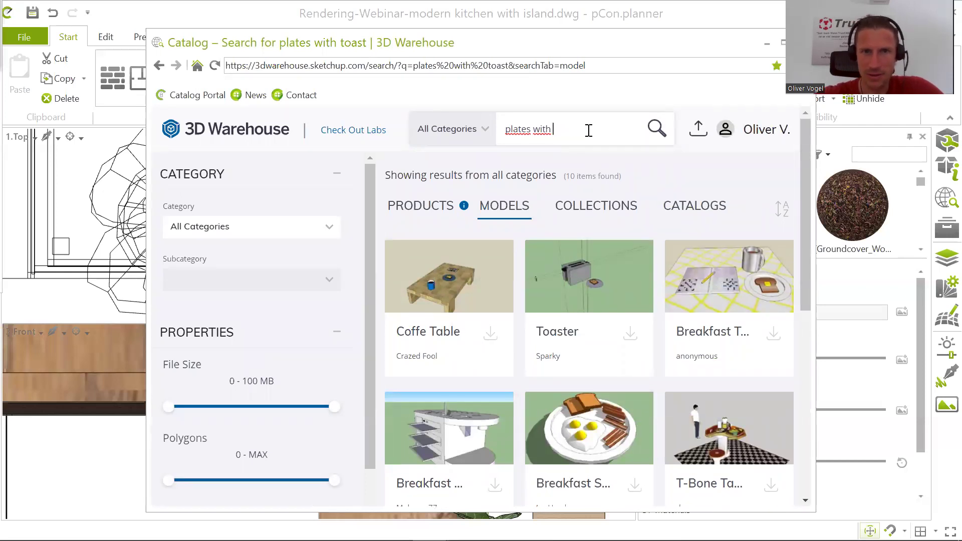
- Search the 3D Warehouse for "plate" and look through the product results for a dinner plate
key("BackSpace")
key("BackSpace")
key("BackSpace")
key("BackSpace")
key("BackSpace")
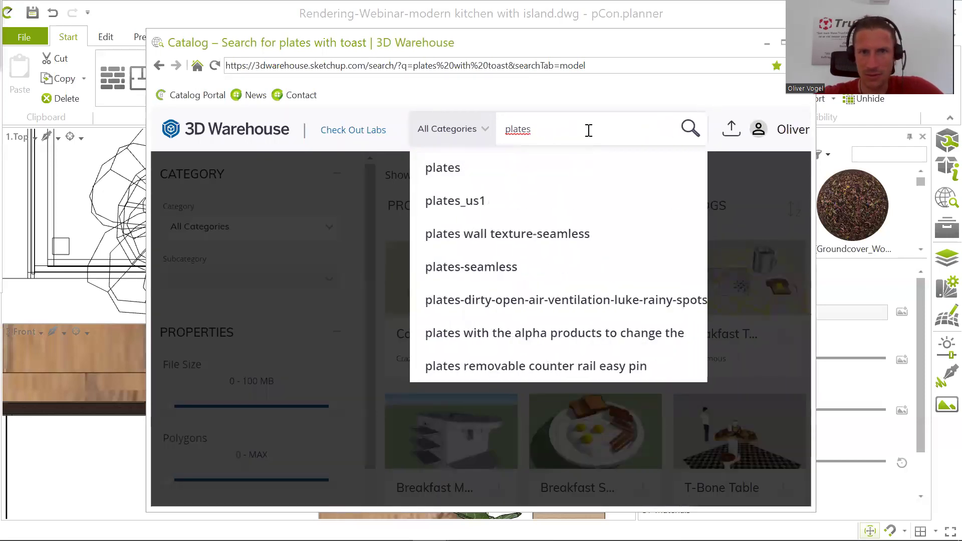
key("Return")
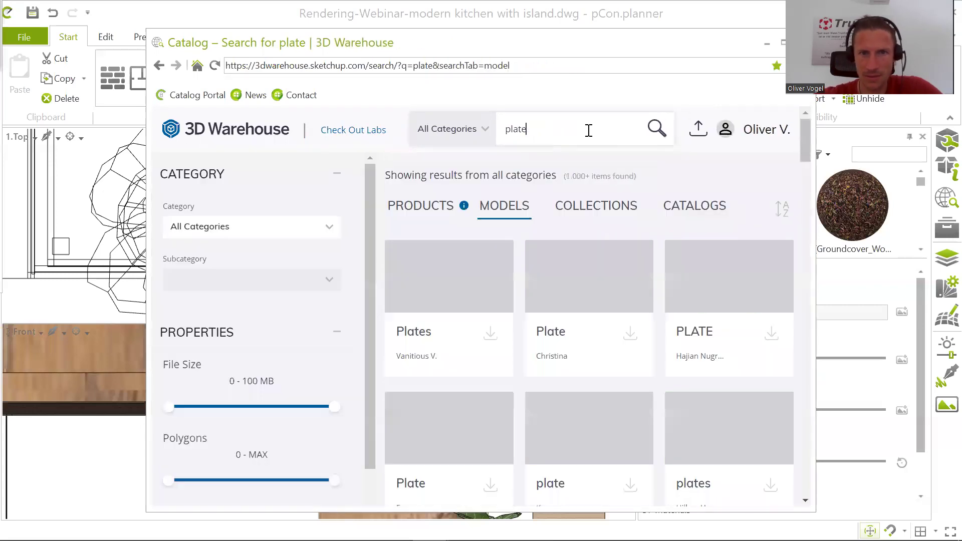
left_click(430, 202)
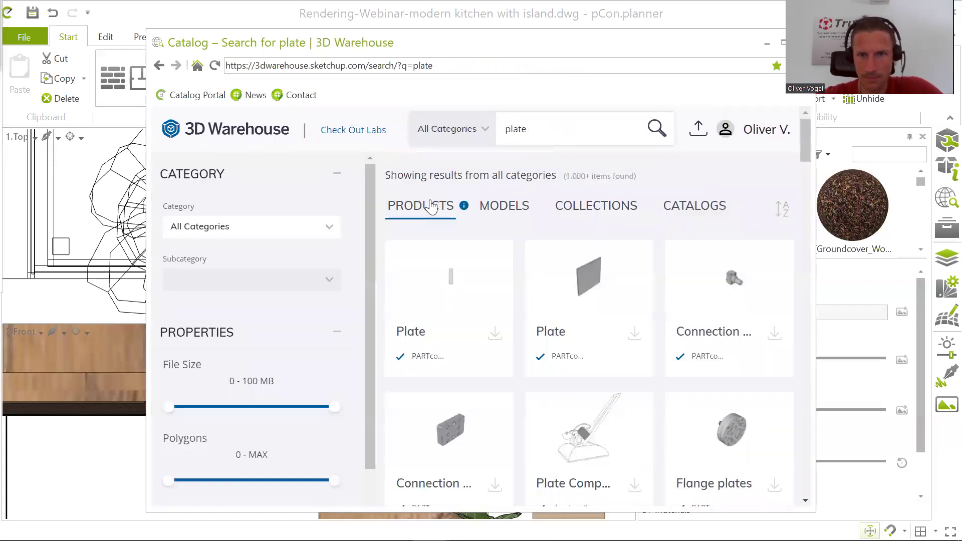
scroll(654, 356, "down", 2)
scroll(653, 359, "down", 10)
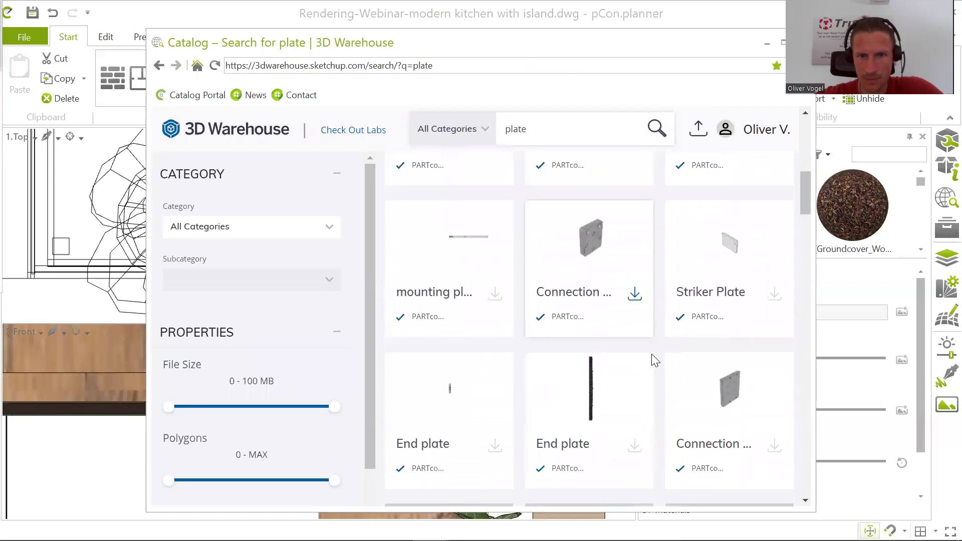
scroll(495, 219, "up", 10)
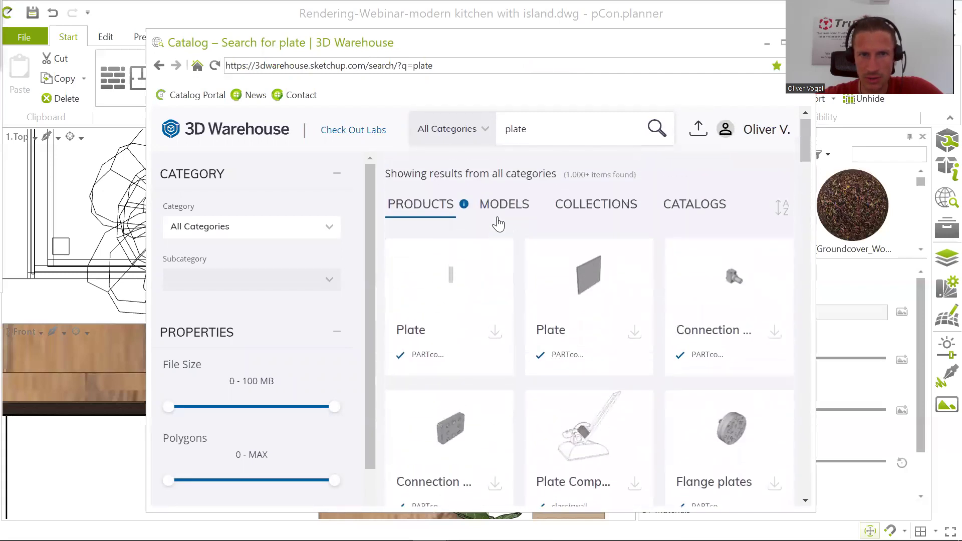
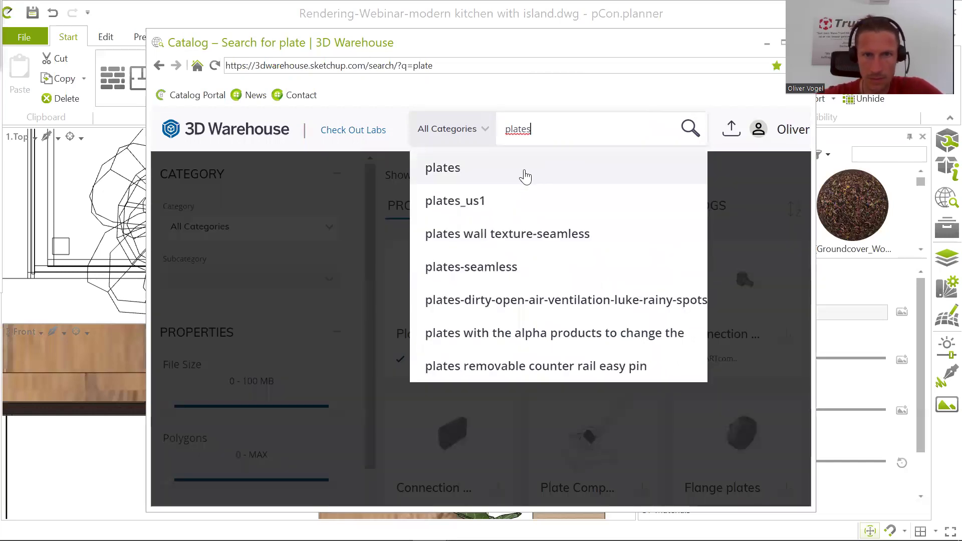
- Search the 3D Warehouse products for "plates" and look through the results for tableware
left_click(517, 170)
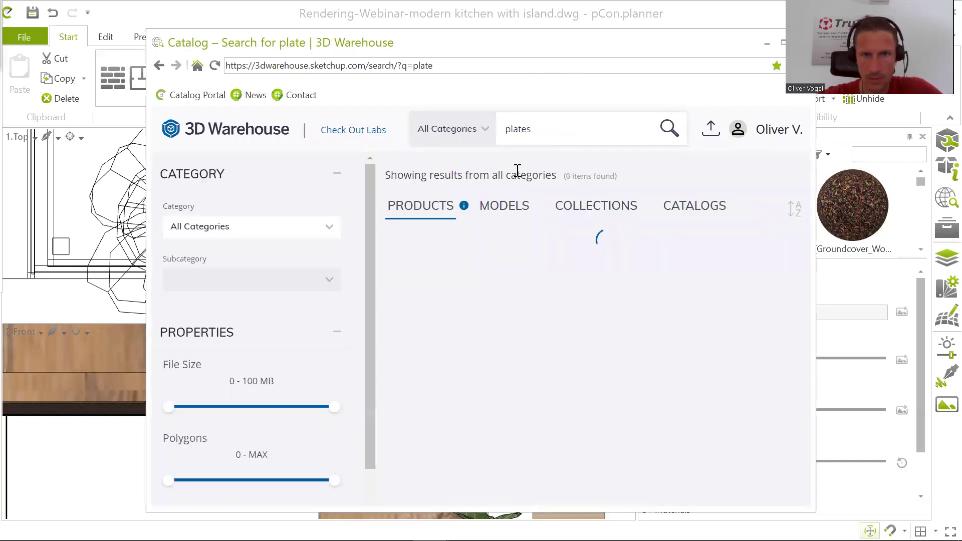
scroll(593, 334, "down", 6)
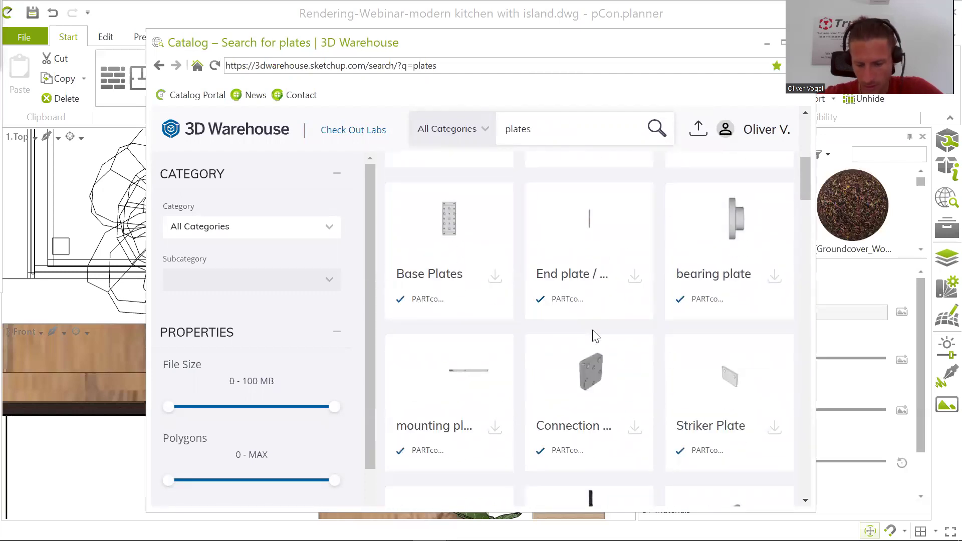
scroll(593, 336, "down", 2)
scroll(594, 337, "down", 5)
scroll(594, 337, "down", 7)
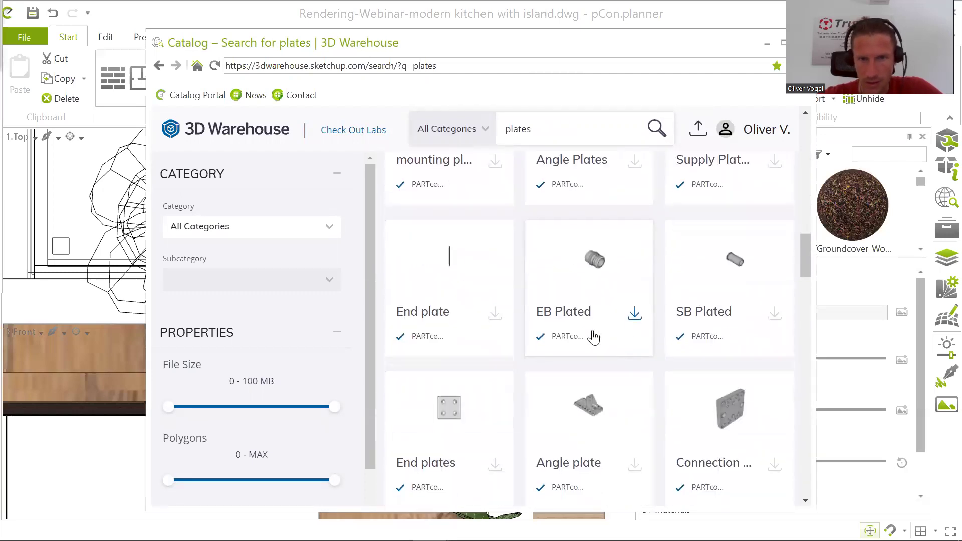
scroll(594, 337, "down", 5)
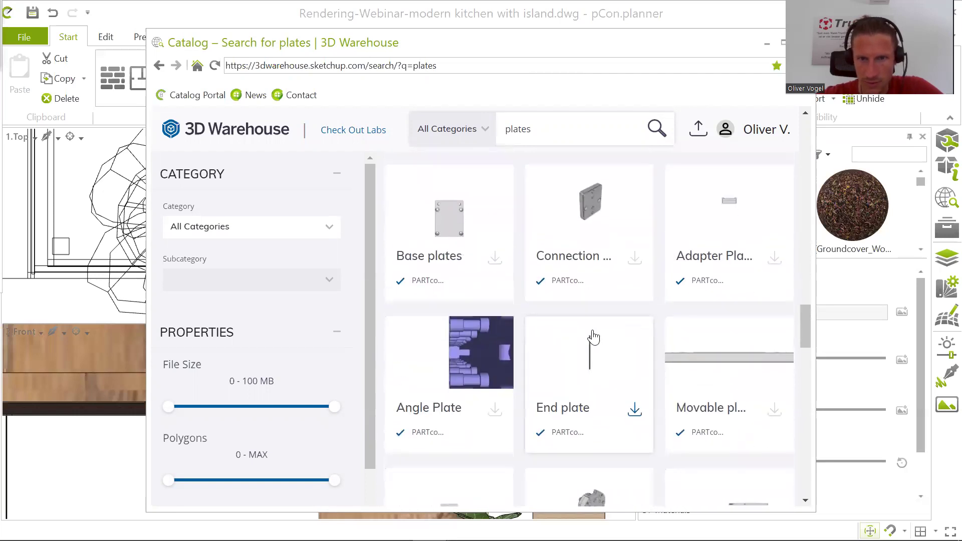
scroll(594, 337, "down", 3)
scroll(592, 330, "down", 8)
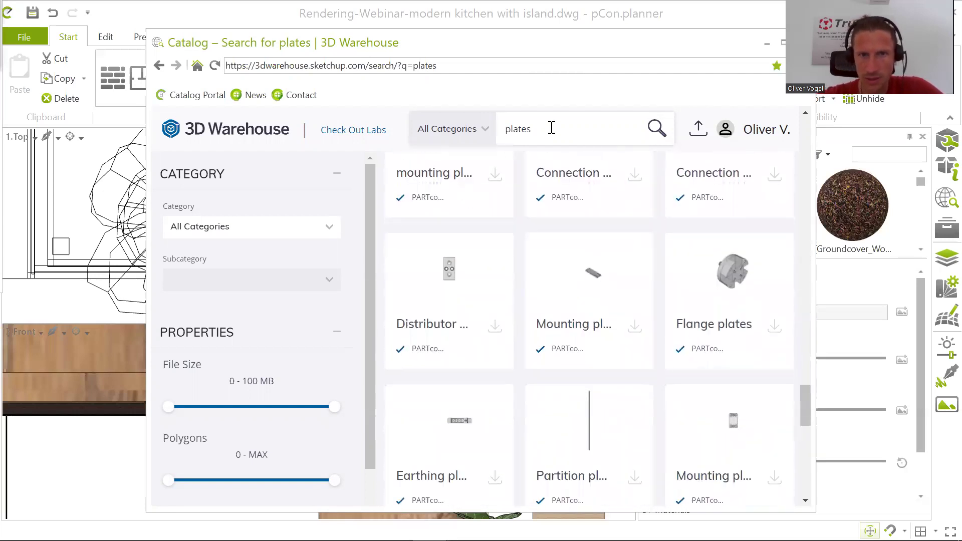
scroll(555, 247, "up", 20)
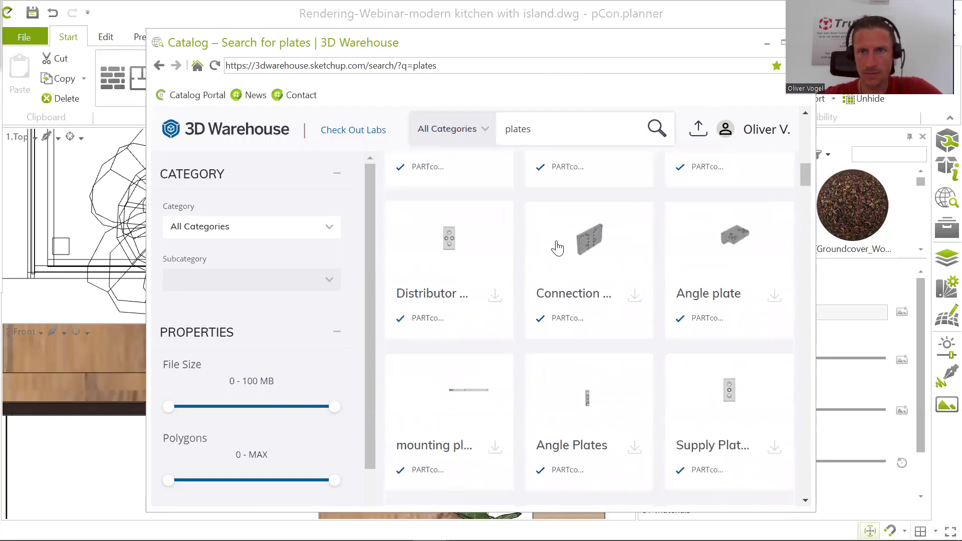
scroll(557, 247, "up", 3)
- Switch the "plates" search to models and compare the plate designs among the results
left_click(504, 206)
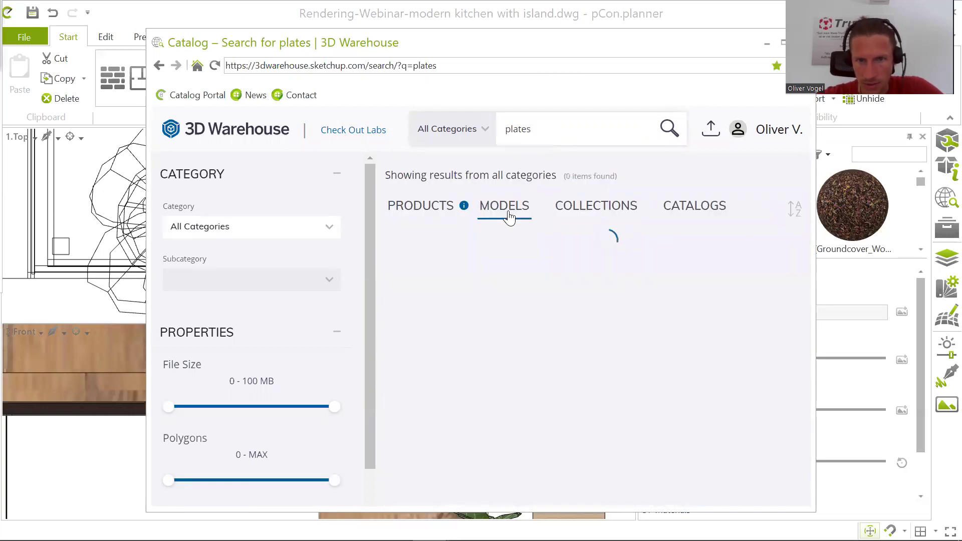
scroll(635, 275, "down", 1)
scroll(635, 276, "down", 10)
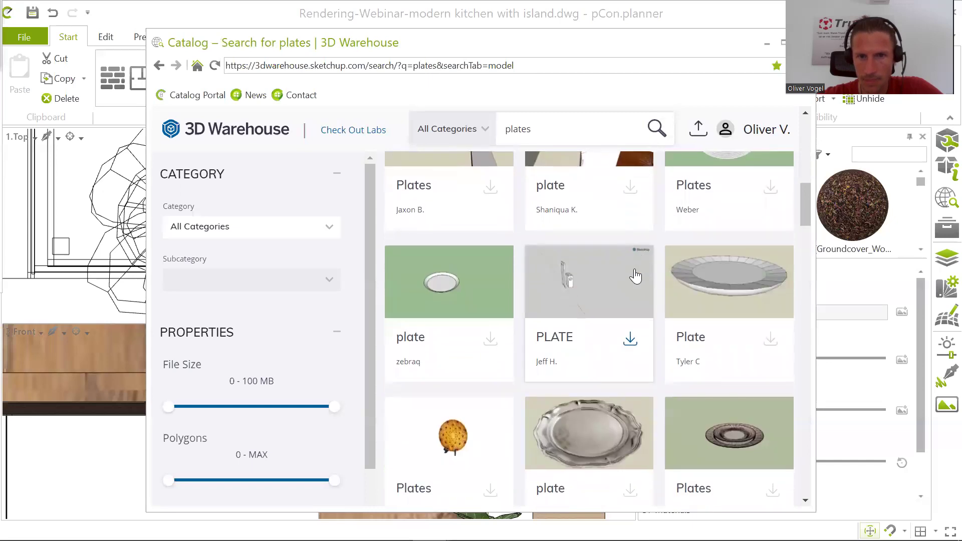
scroll(636, 275, "down", 10)
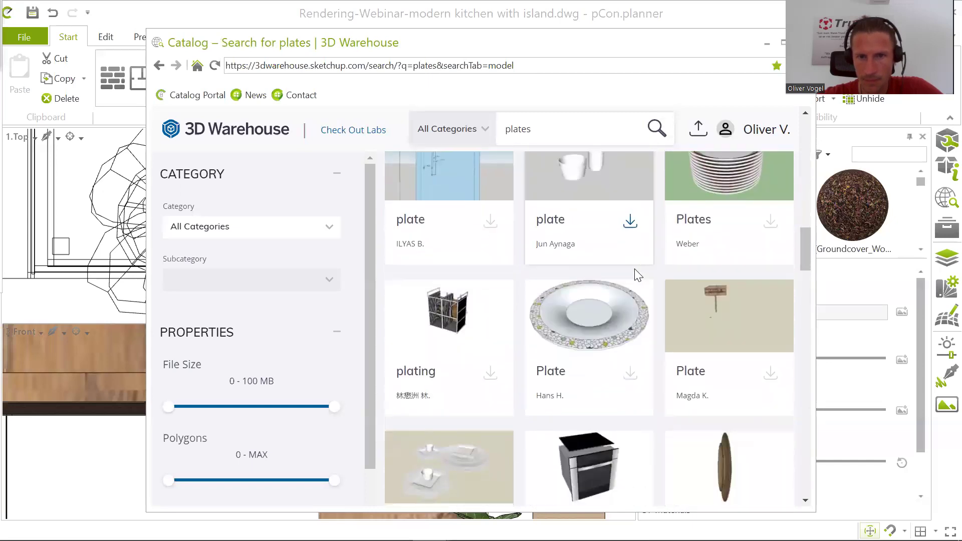
scroll(636, 276, "down", 5)
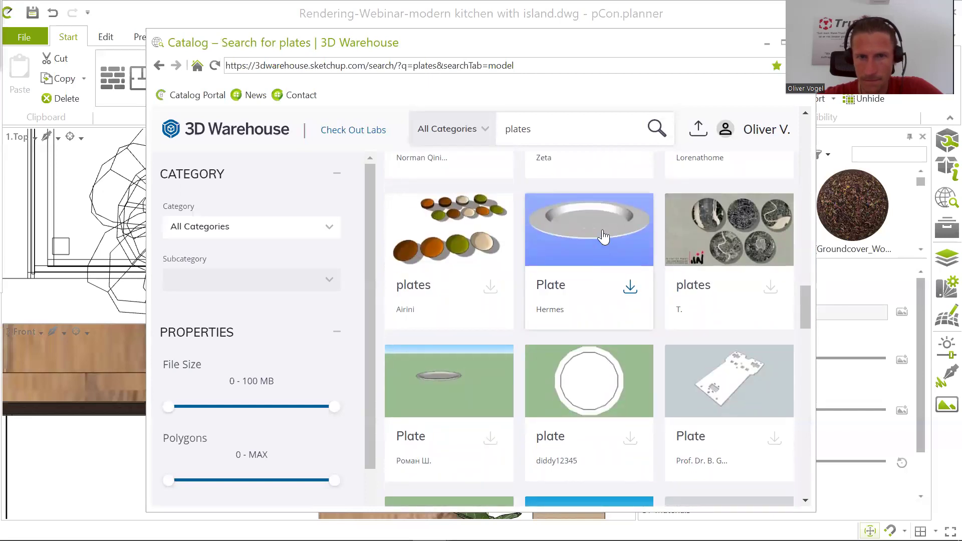
scroll(604, 237, "up", 5)
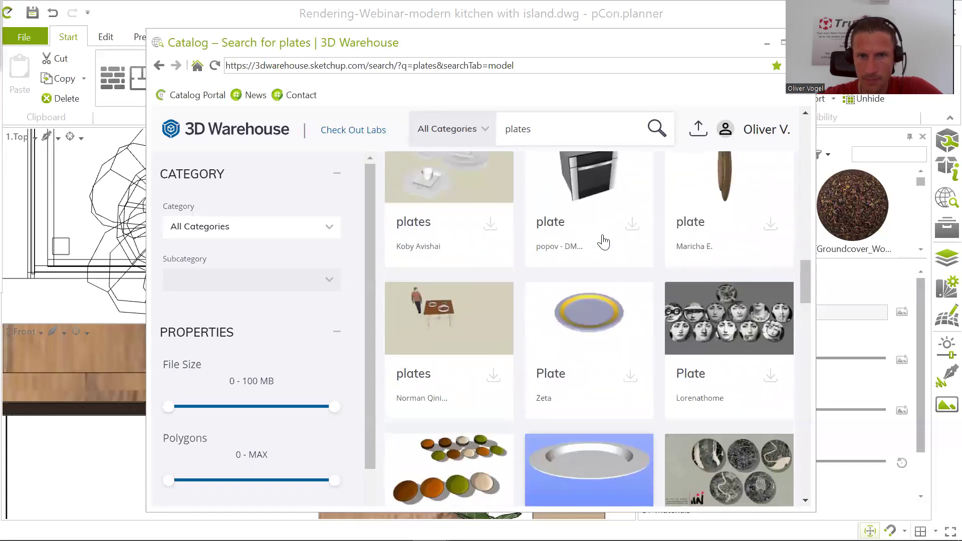
scroll(606, 242, "up", 6)
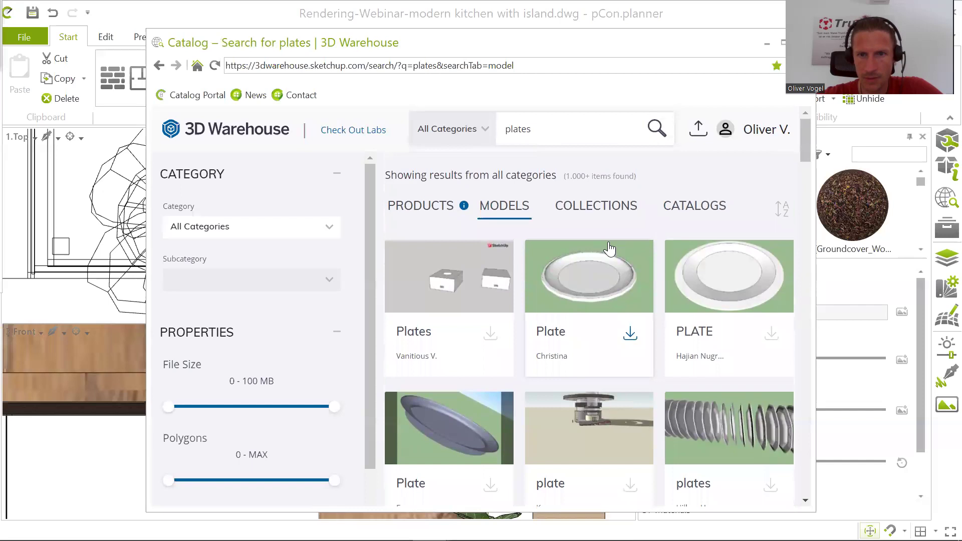
- Download the round white Plate as a SketchUp 2020 model, import it and place it unrotated on the worktop beside the Nutella jar
left_click(603, 285)
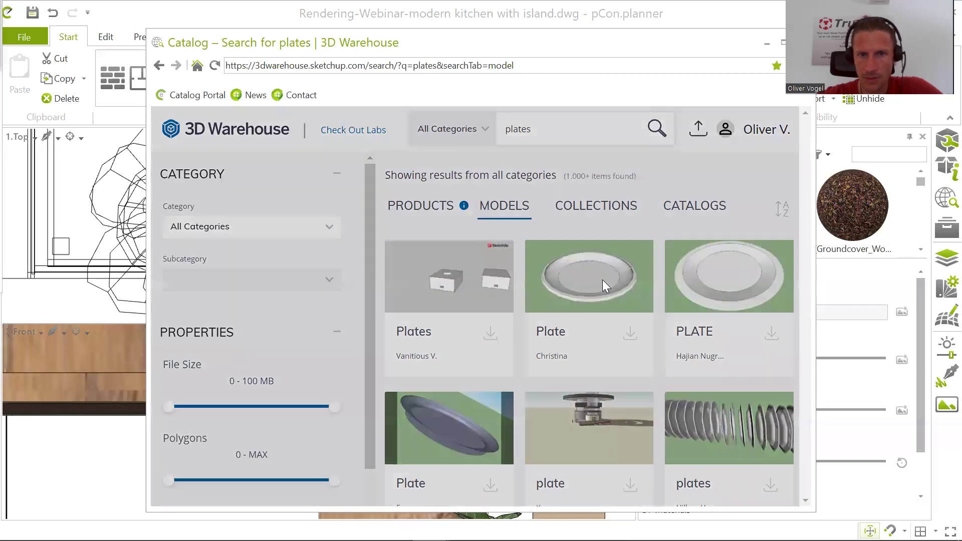
left_click(593, 444)
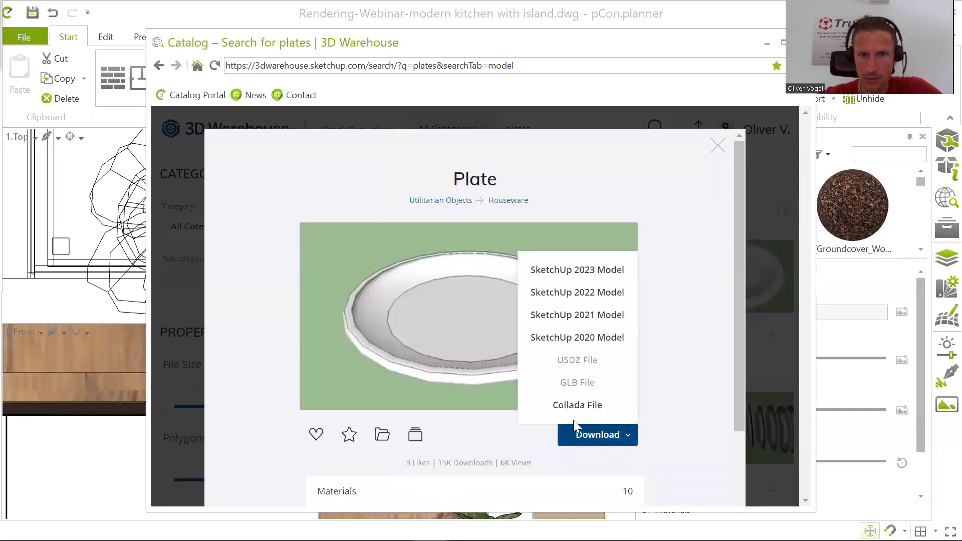
left_click(592, 340)
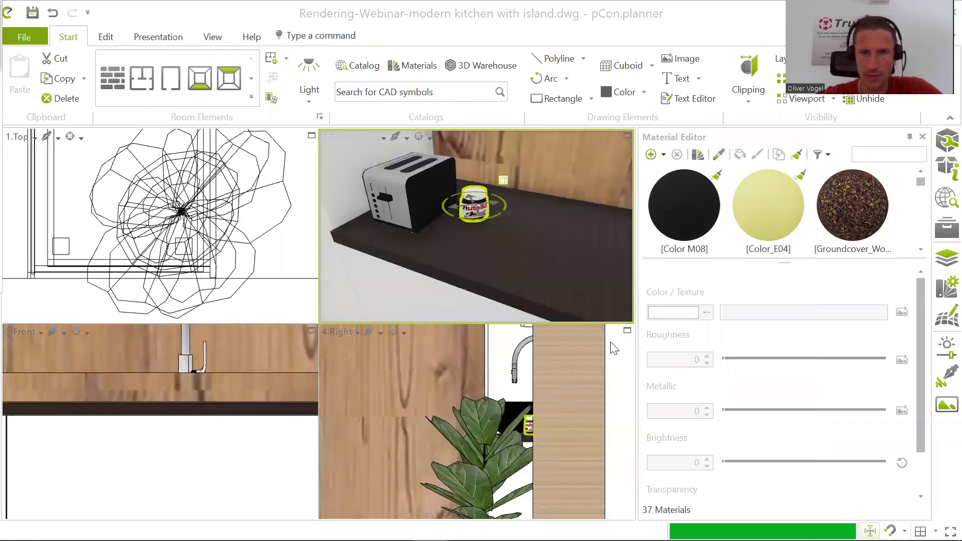
left_click(521, 377)
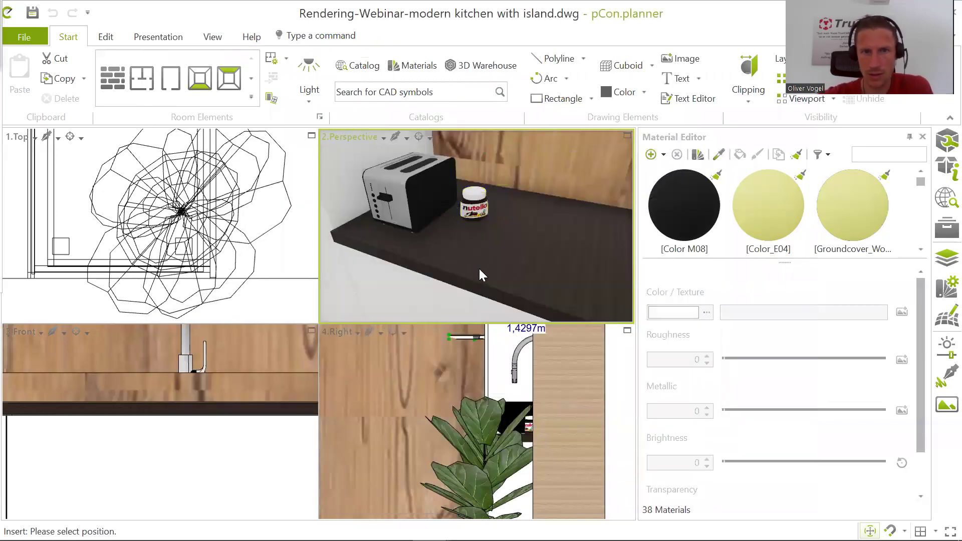
left_click(502, 219)
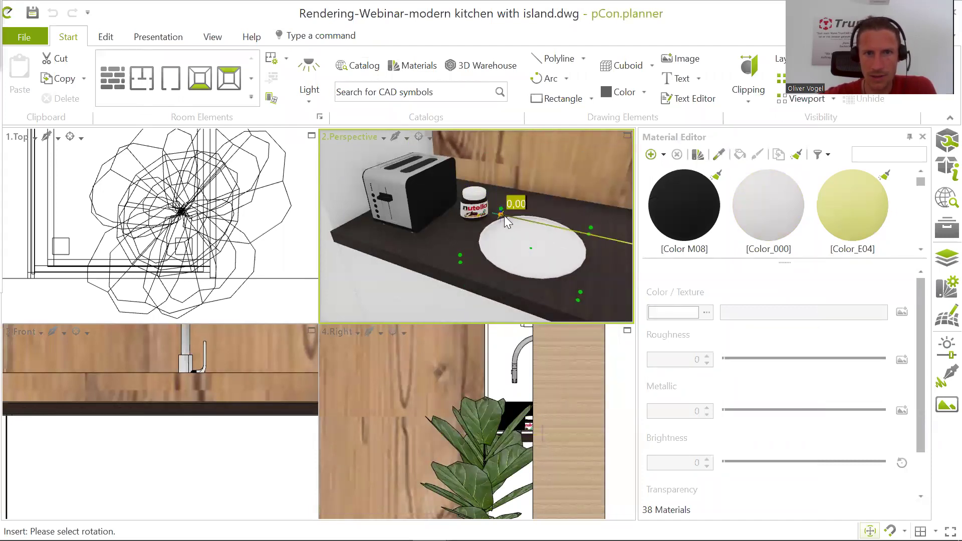
left_click(564, 219)
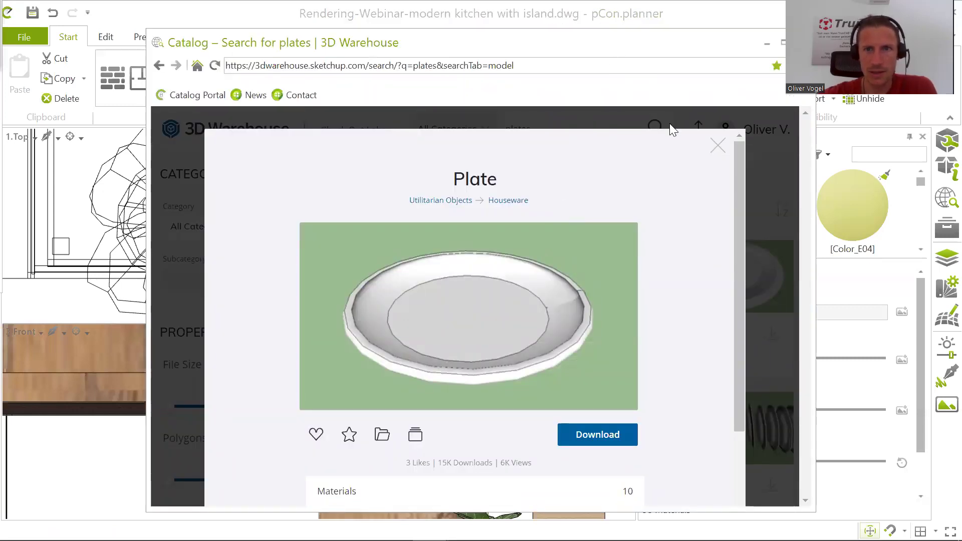
- Close the plate details, search the 3D Warehouse models for "toaster with toast" and look through the results
left_click(718, 146)
left_click_drag(580, 135, 449, 138)
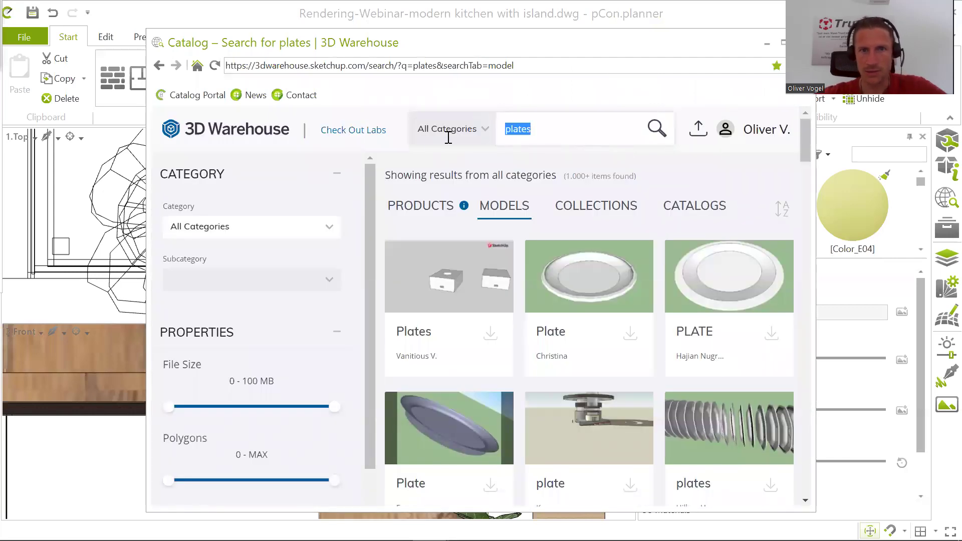
type("toaster with toast")
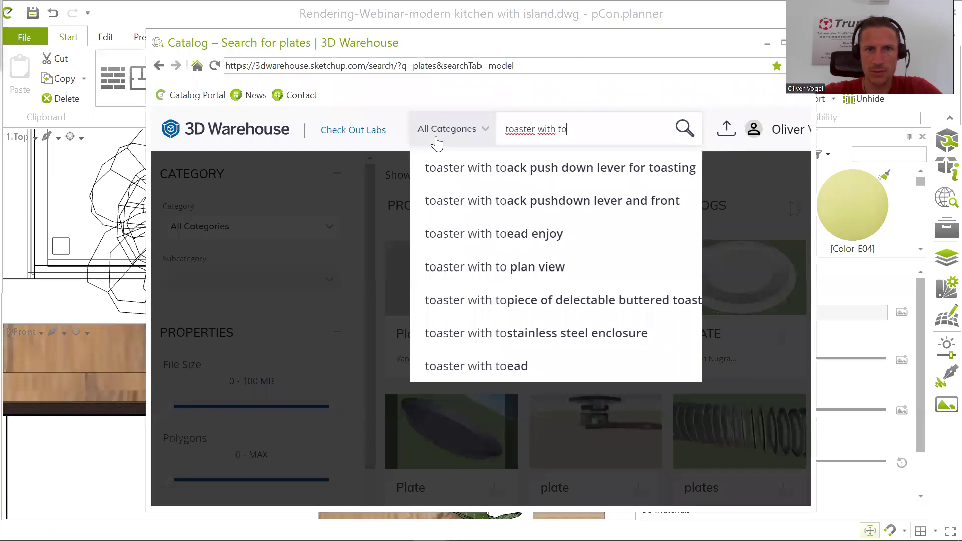
key("Return")
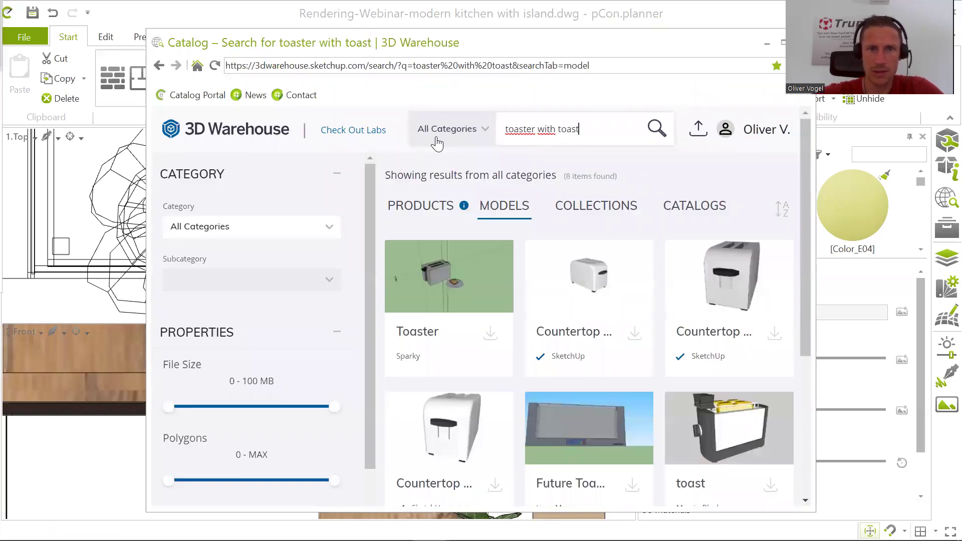
scroll(651, 367, "down", 1)
scroll(651, 367, "down", 3)
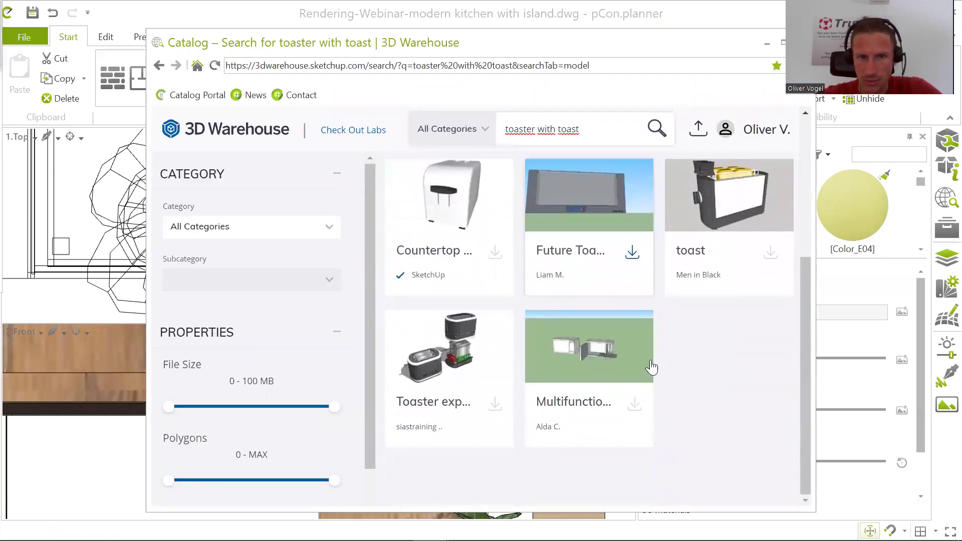
scroll(575, 334, "up", 4)
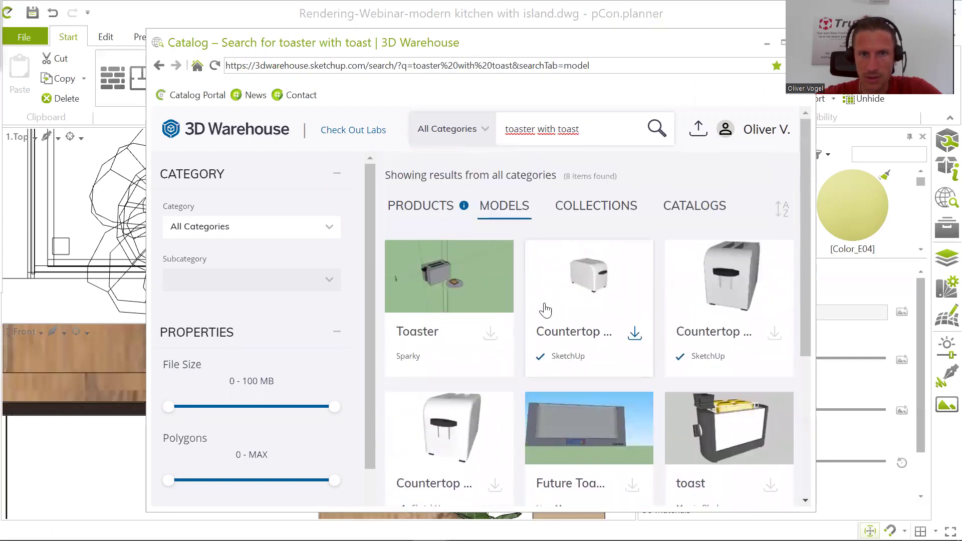
- Search the 3D Warehouse models for "coffee machine" and open the details of the Oster espresso machine with a cup
left_click_drag(585, 129, 335, 135)
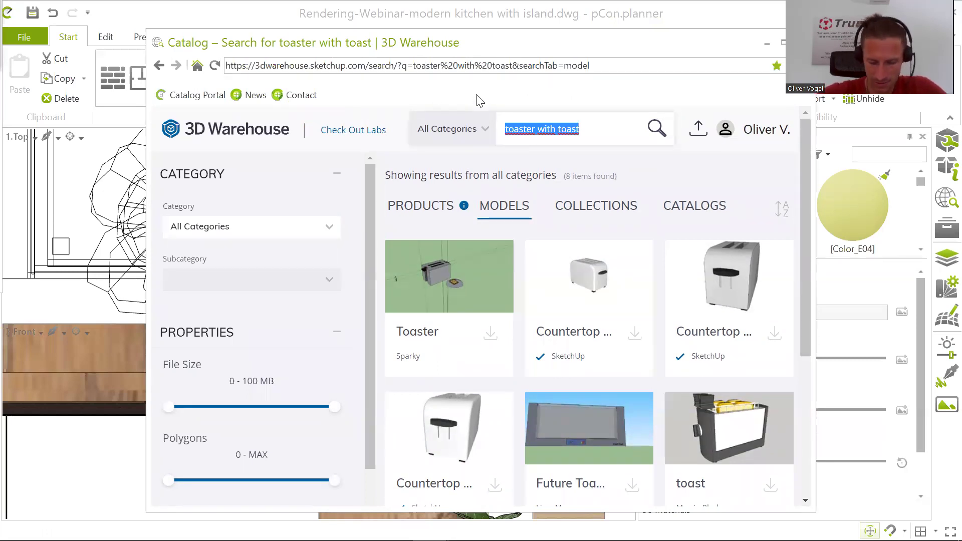
type("coffee ")
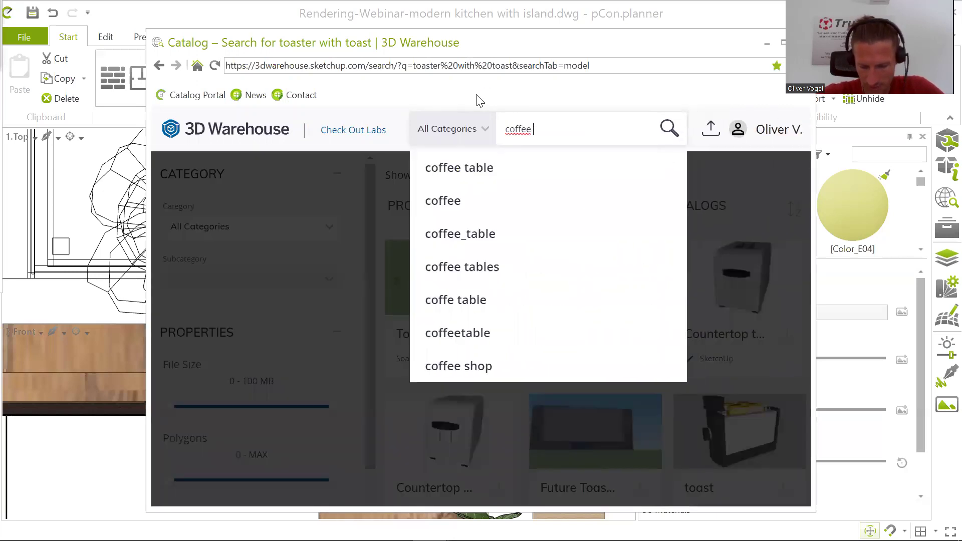
type("machine")
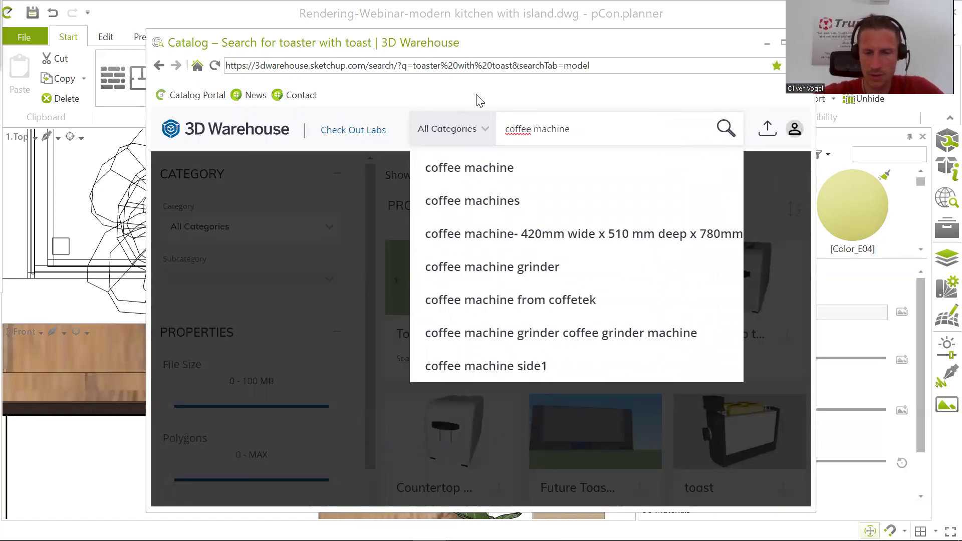
key("Return")
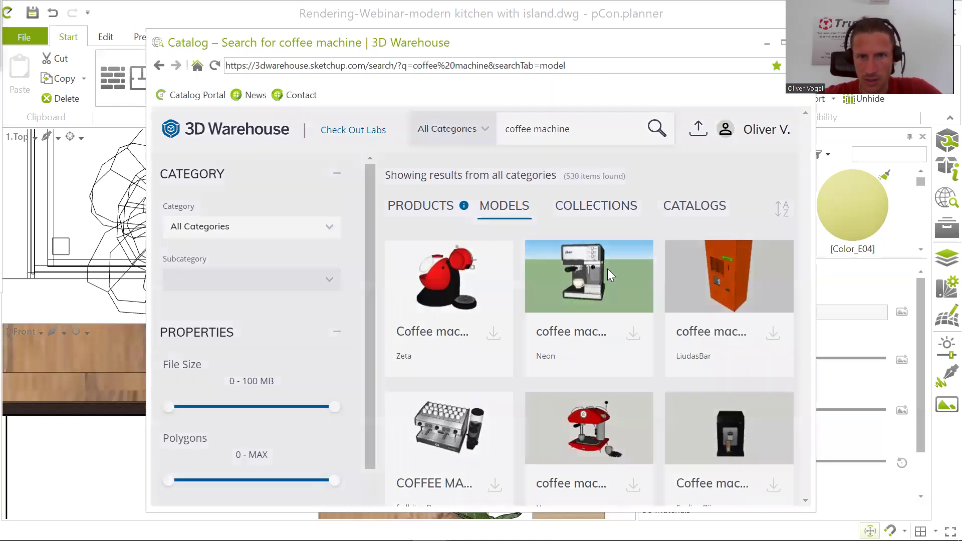
left_click(607, 270)
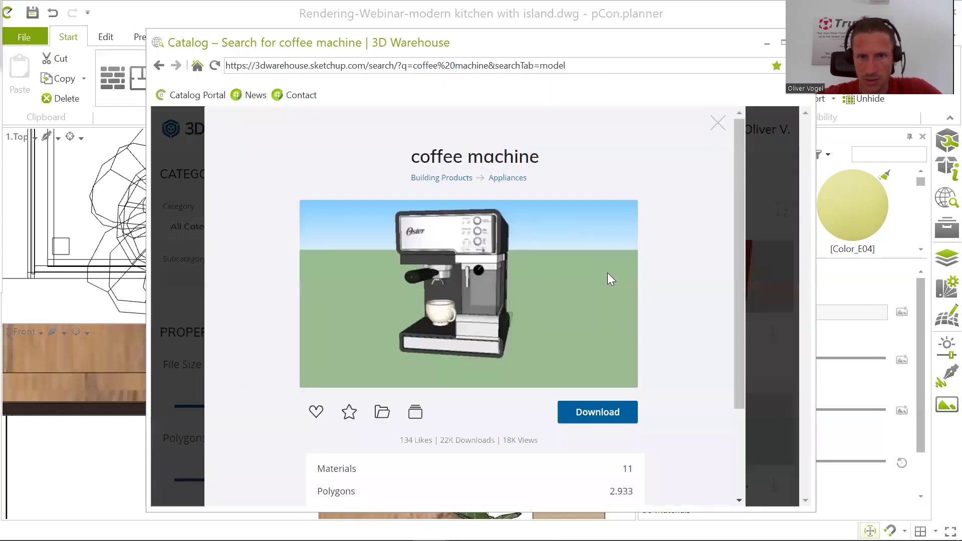
- Download the coffee machine as a SketchUp 2020 model and import it with inches as the base unit
left_click(605, 412)
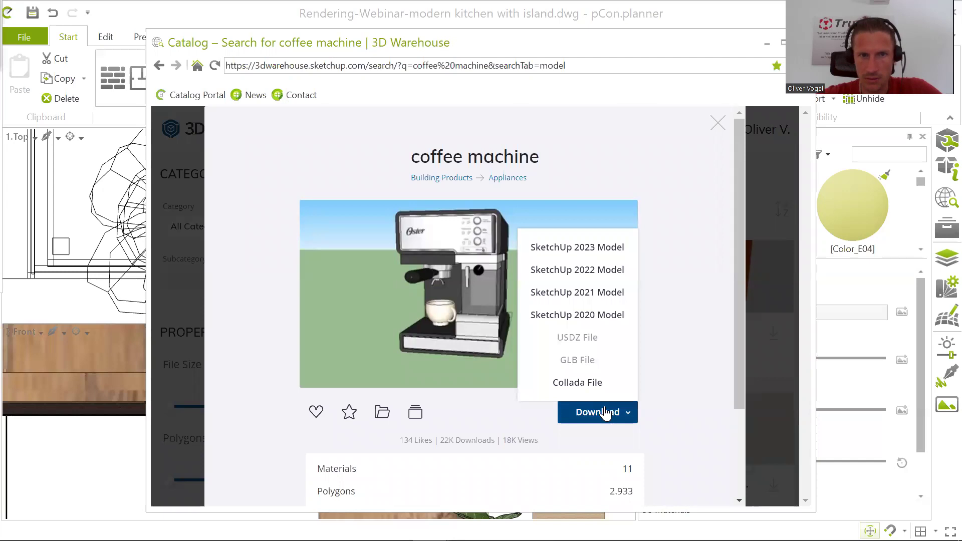
left_click(587, 315)
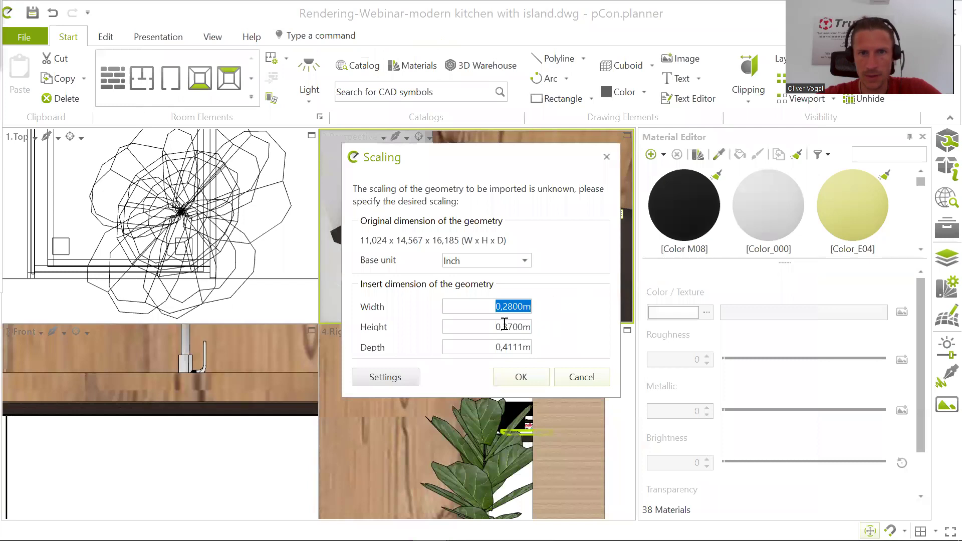
left_click(516, 375)
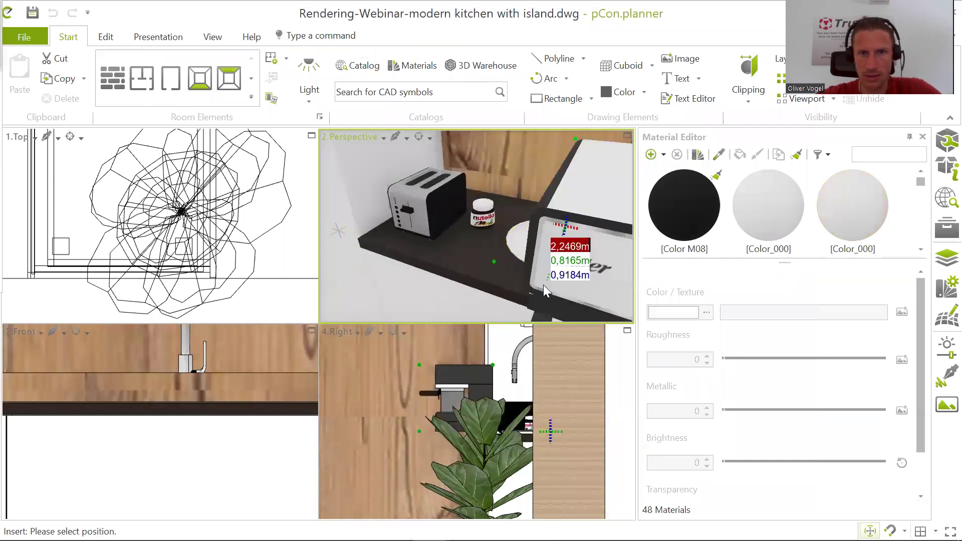
- Position the coffee machine on the worktop between the sink and the end with the large plant
middle_click_drag(542, 266, 404, 236)
middle_click_drag(563, 266, 379, 225)
middle_click_drag(539, 266, 412, 206)
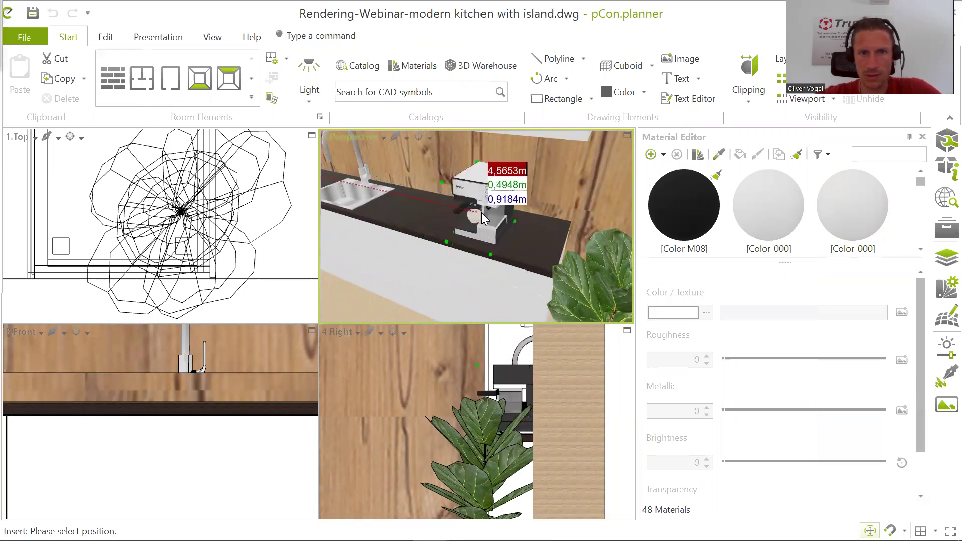
scroll(481, 212, "up", 5)
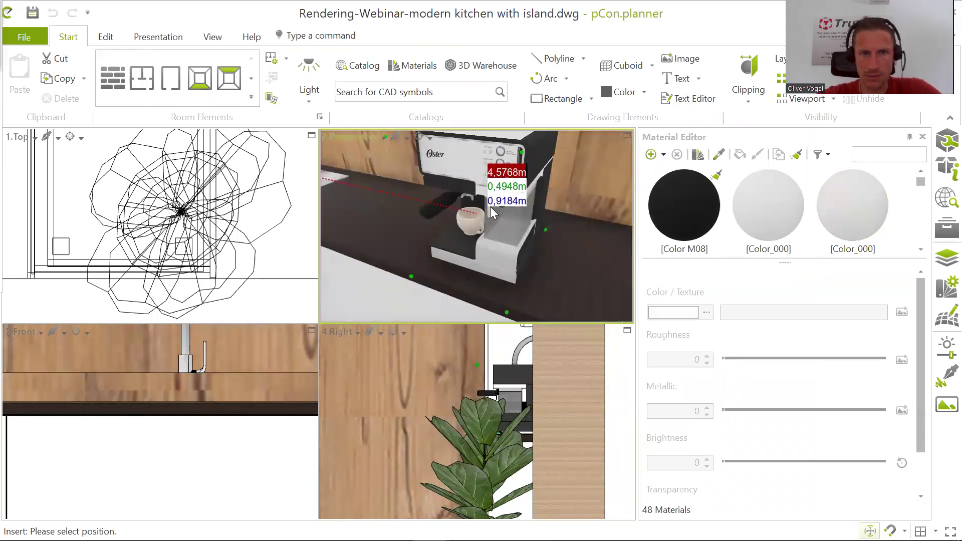
middle_click_drag(486, 206, 511, 213, "shift")
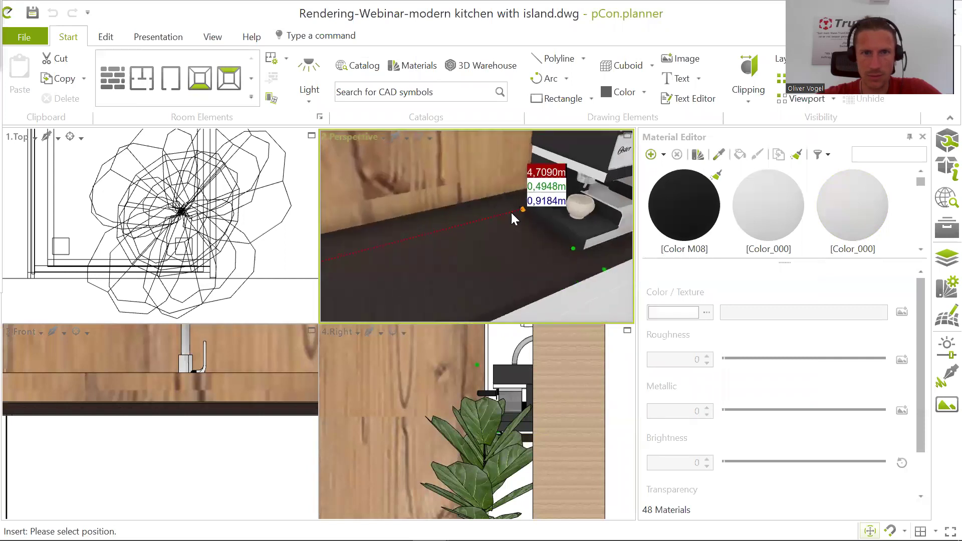
- Place the coffee machine on the dark countertop near the wooden back wall and set its rotation
left_click(468, 212)
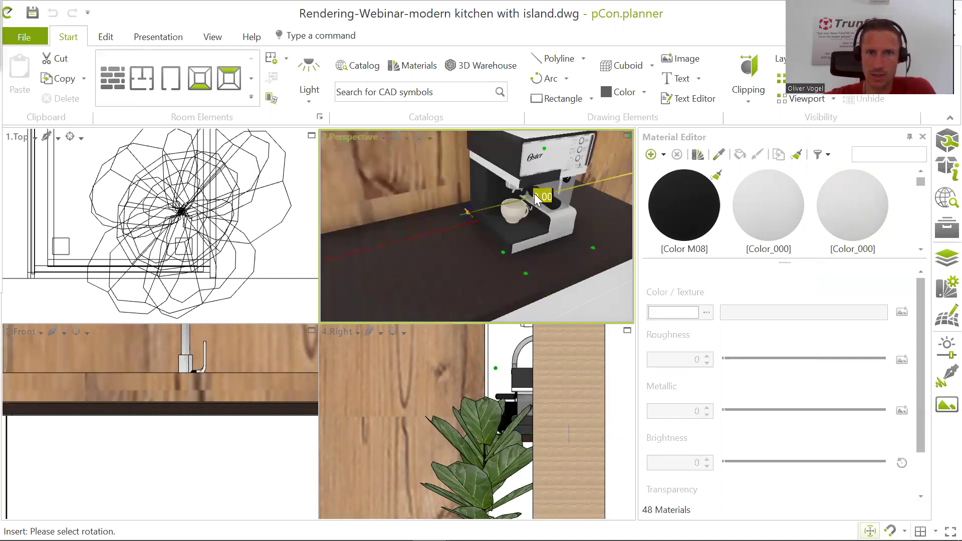
left_click(532, 196)
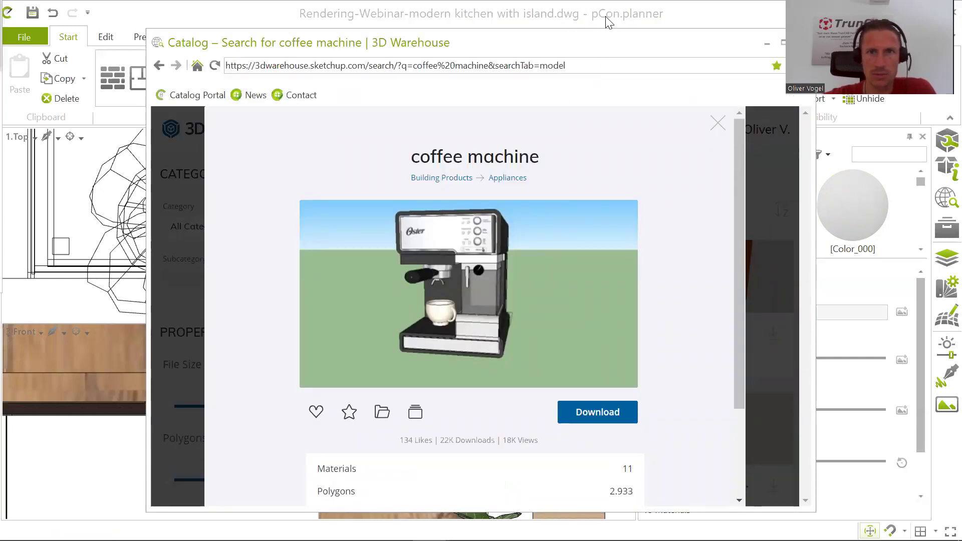
- Leave the coffee machine's model page and search 3D Warehouse for "cups of coffee"
left_click(717, 123)
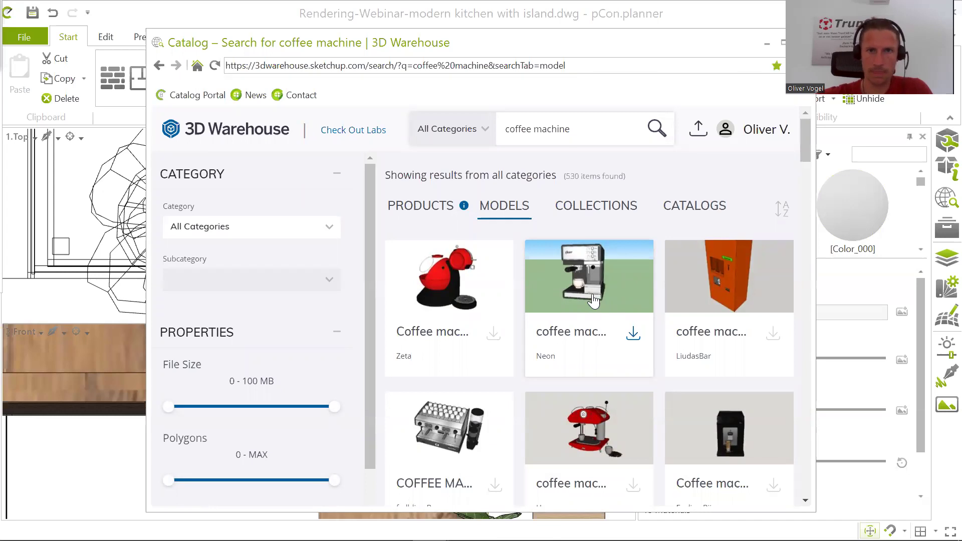
left_click_drag(584, 131, 398, 137)
type("co")
key("BackSpace")
type("ups")
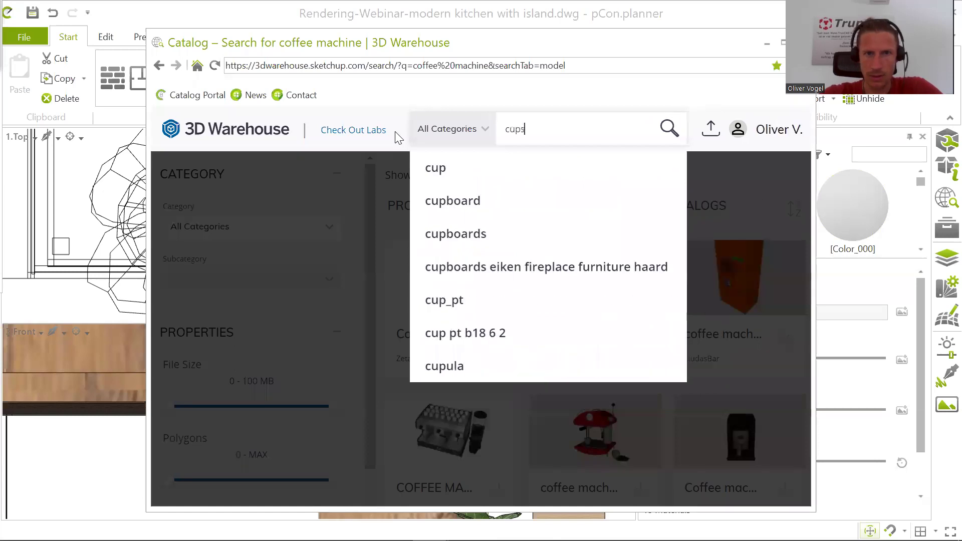
type(" of cof")
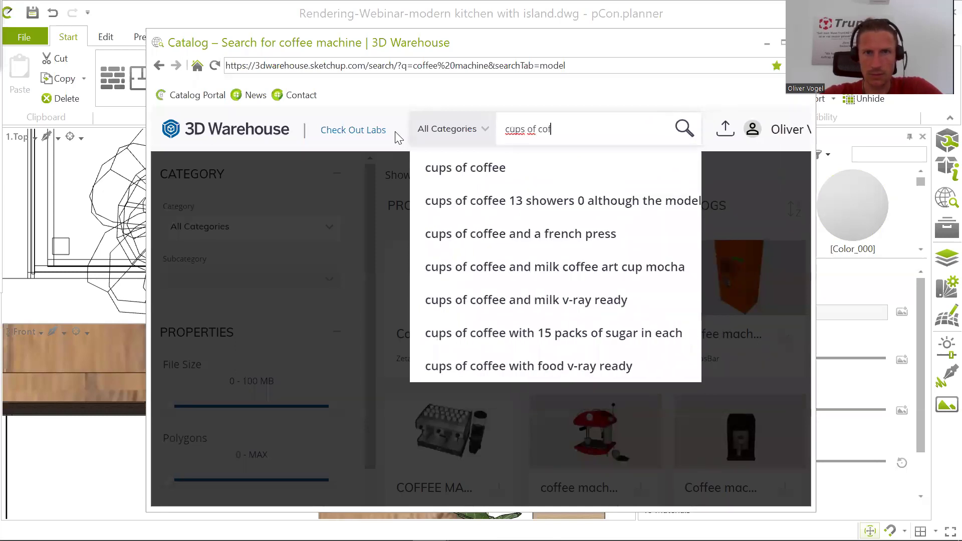
type("fee")
key("Return")
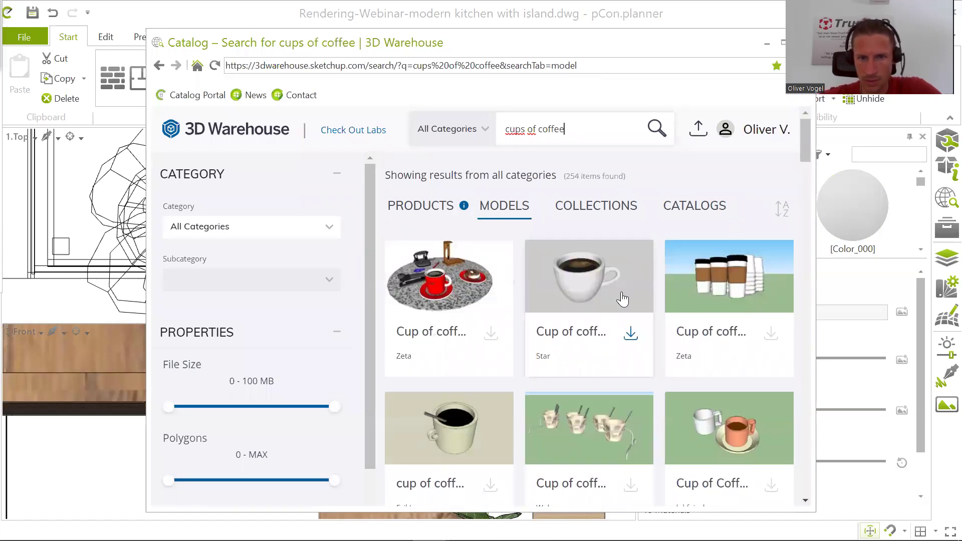
- Find the "Golden_st cup of coffee" model among the results and download it into the drawing
scroll(622, 299, "down", 10)
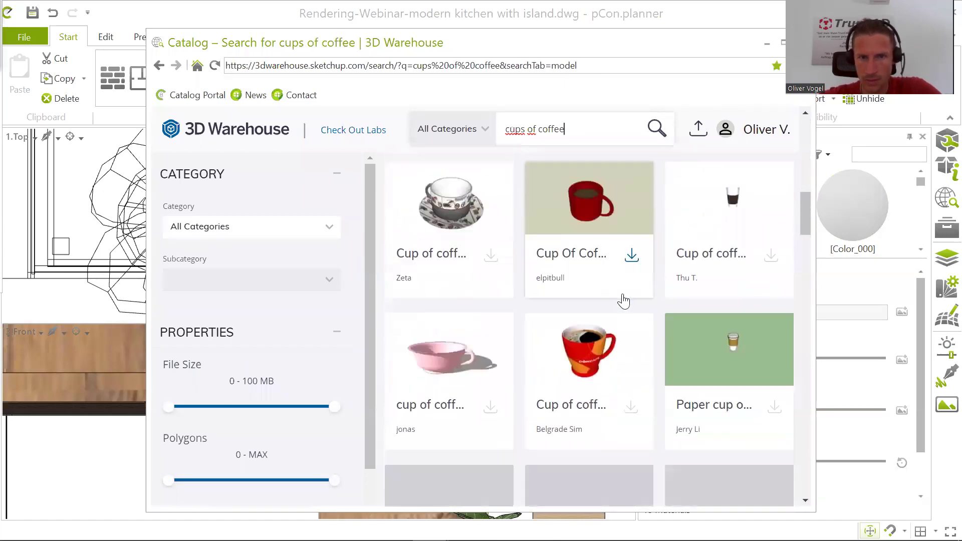
scroll(623, 300, "down", 5)
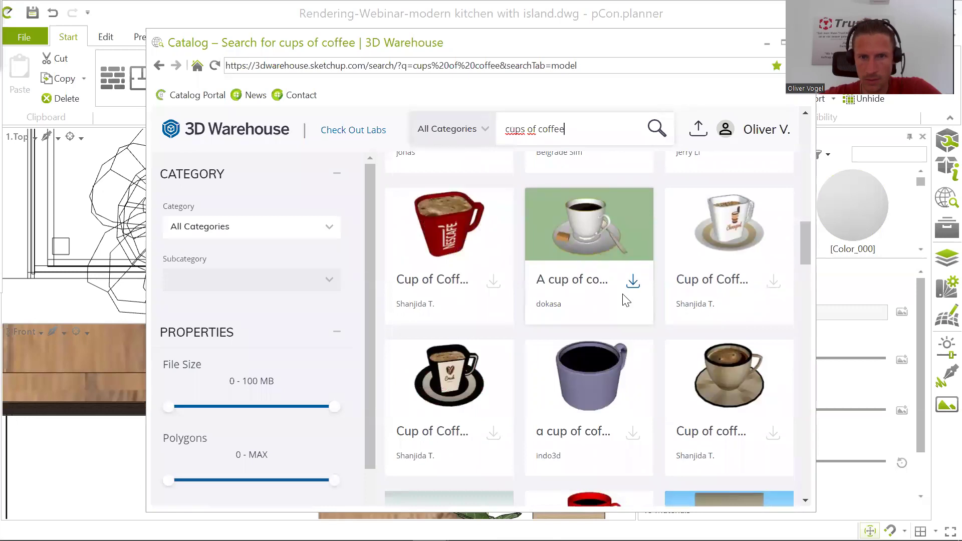
scroll(624, 300, "down", 10)
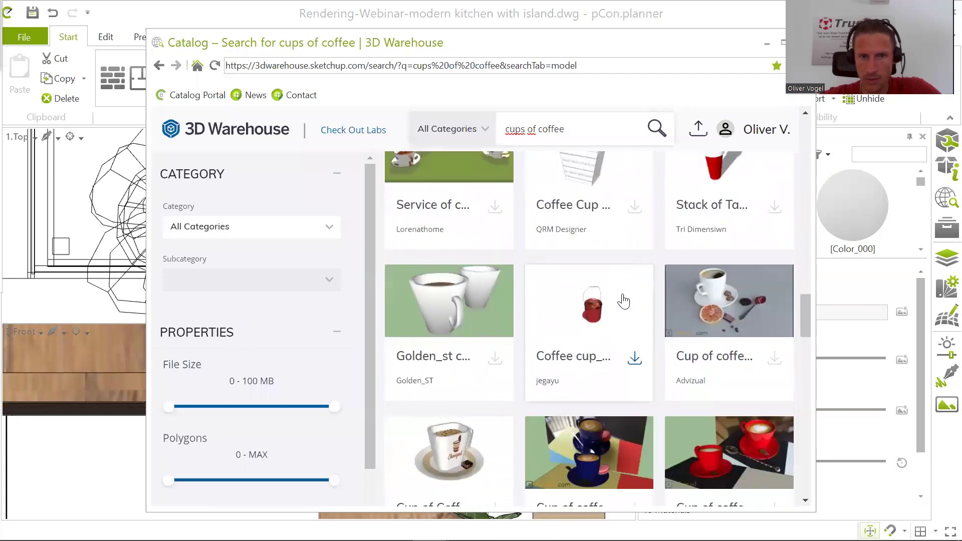
scroll(623, 301, "down", 5)
scroll(624, 300, "up", 6)
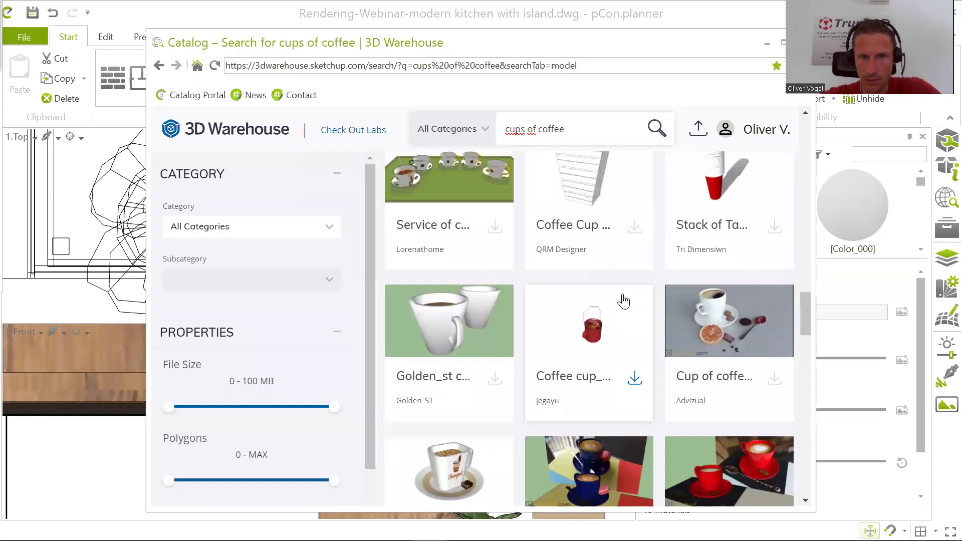
left_click(472, 325)
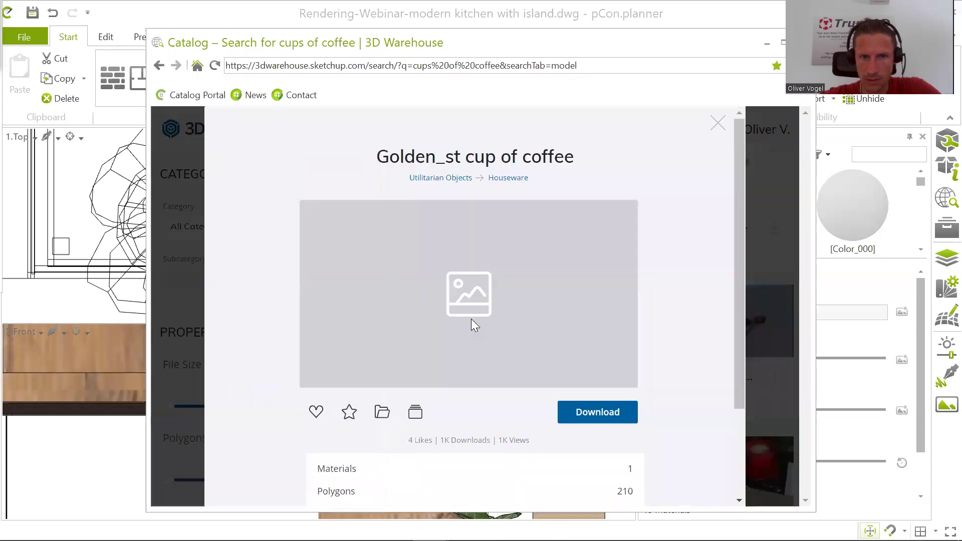
left_click(600, 411)
left_click(588, 320)
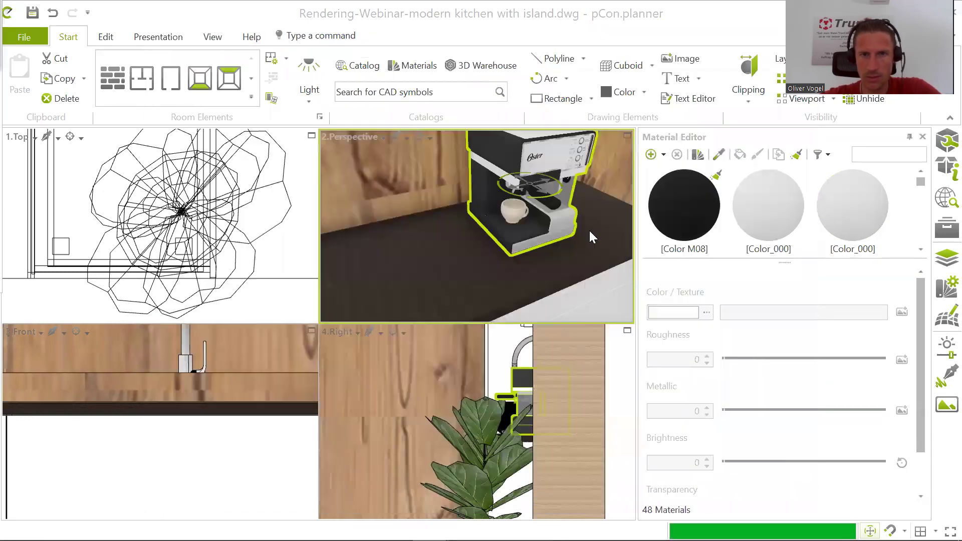
left_click(524, 377)
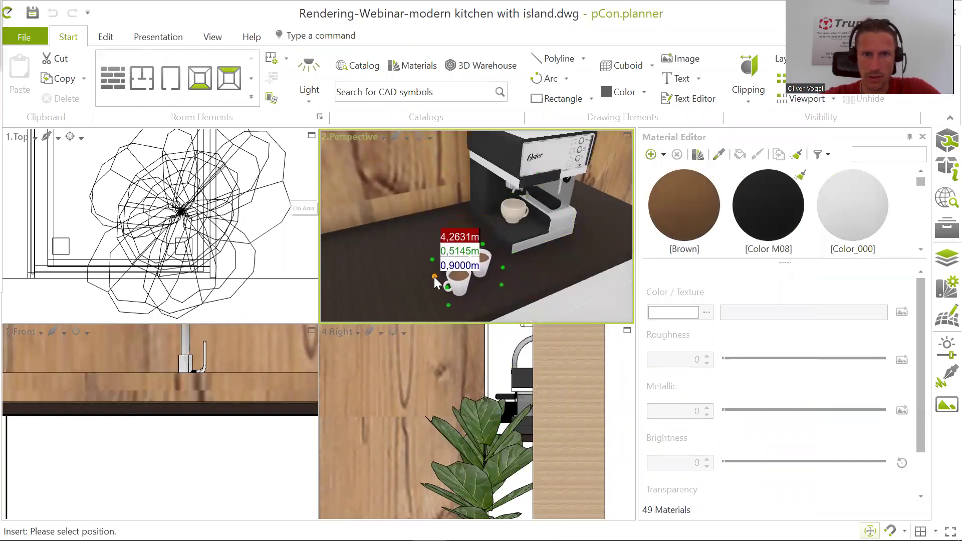
- Place the two coffee cups on the countertop beside the coffee machine and set their rotation
left_click(435, 276)
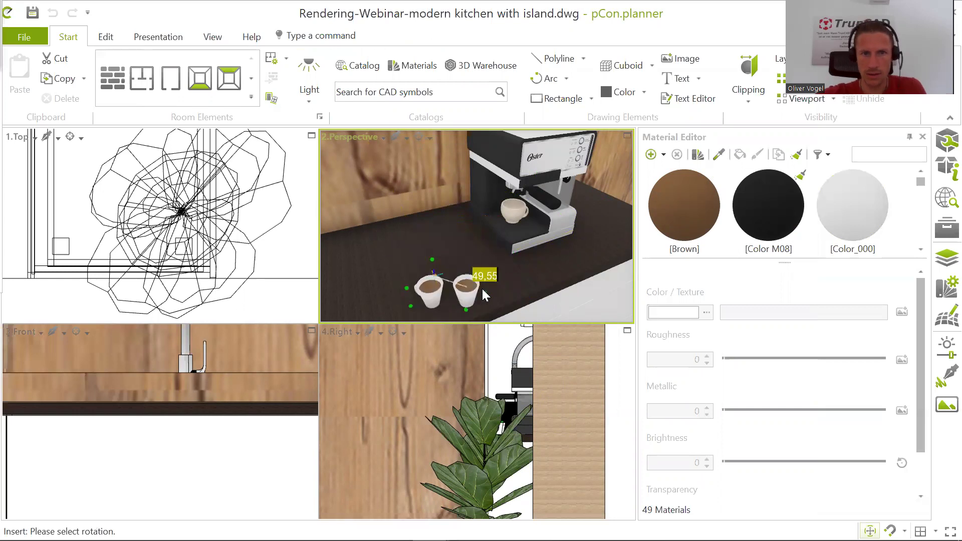
left_click(505, 264)
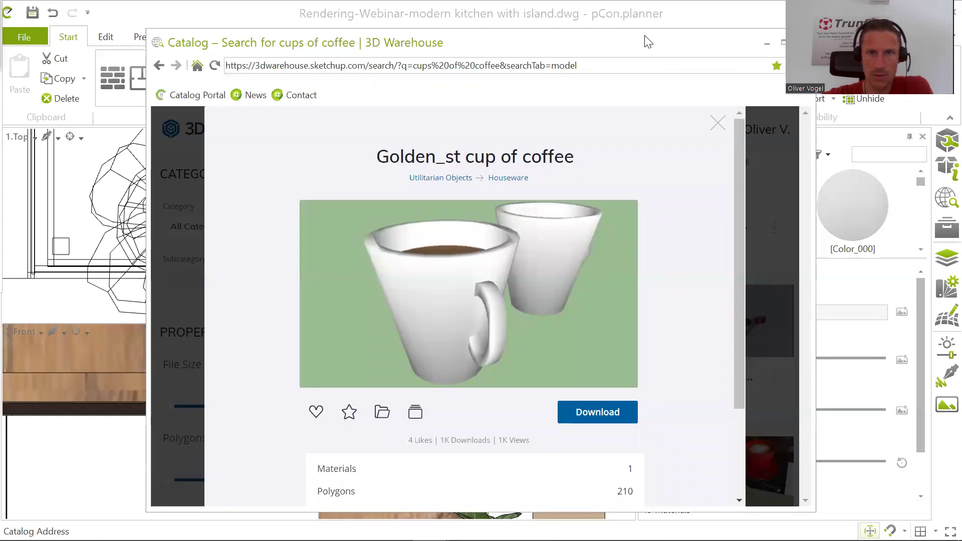
left_click(663, 18)
- Reopen the 3D Warehouse catalog and leave the coffee cup model's page to return to the results
scroll(568, 223, "down", 3)
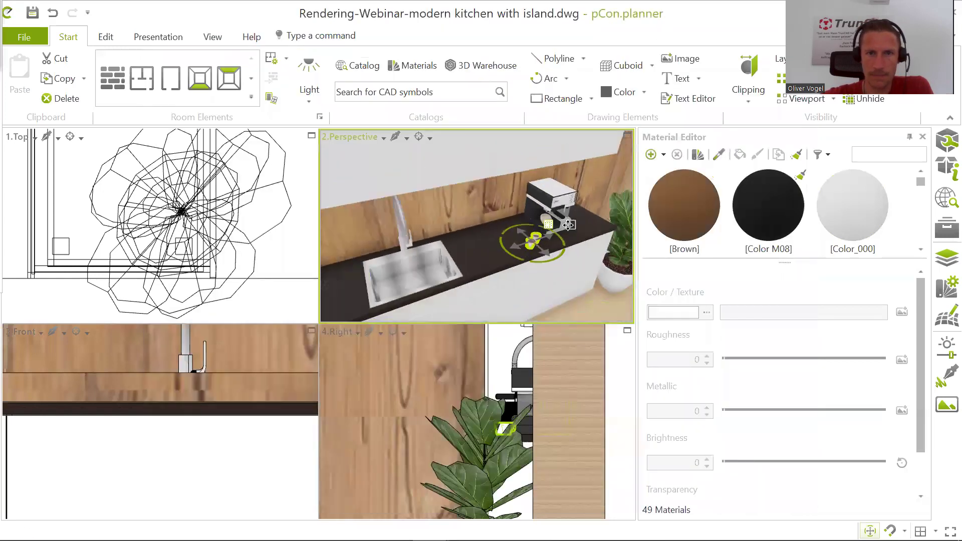
middle_click_drag(540, 226, 411, 238)
scroll(490, 197, "down", 3)
scroll(429, 225, "up", 2)
scroll(429, 226, "down", 3)
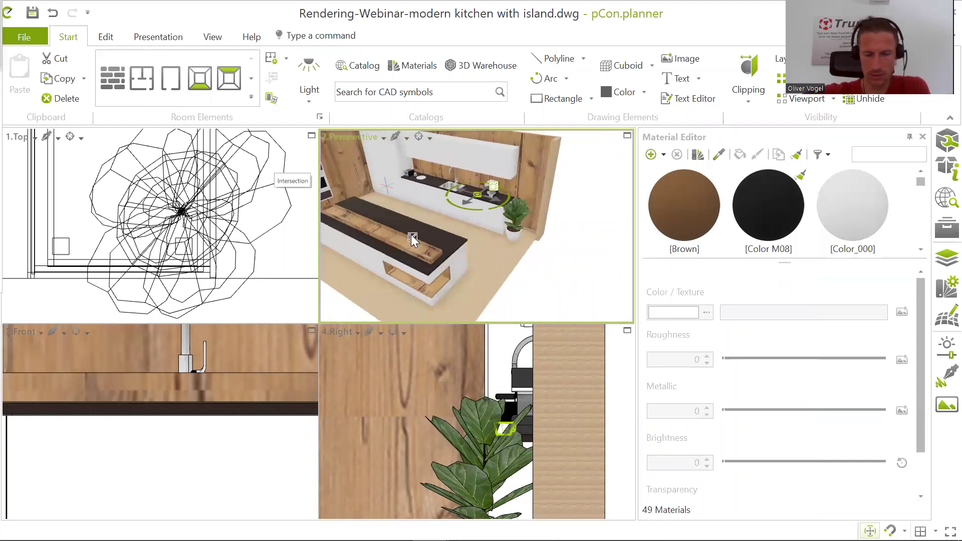
left_click(458, 92)
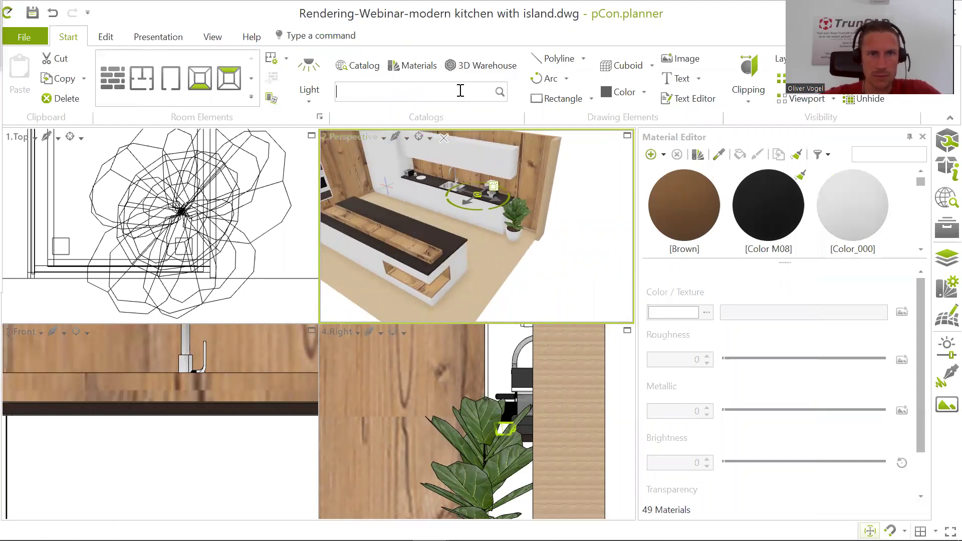
left_click(481, 65)
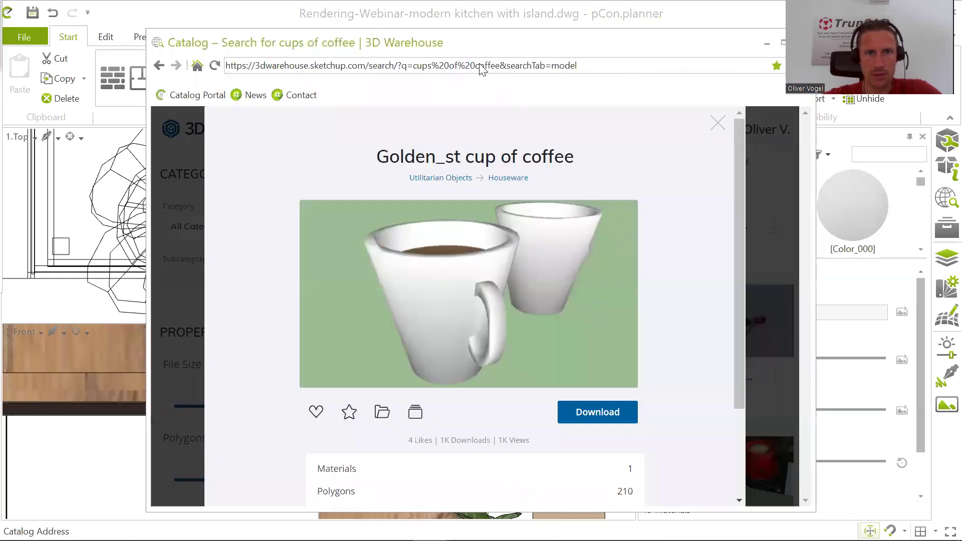
left_click(714, 124)
- Search 3D Warehouse for "basket with fruits"
left_click_drag(581, 133, 365, 135)
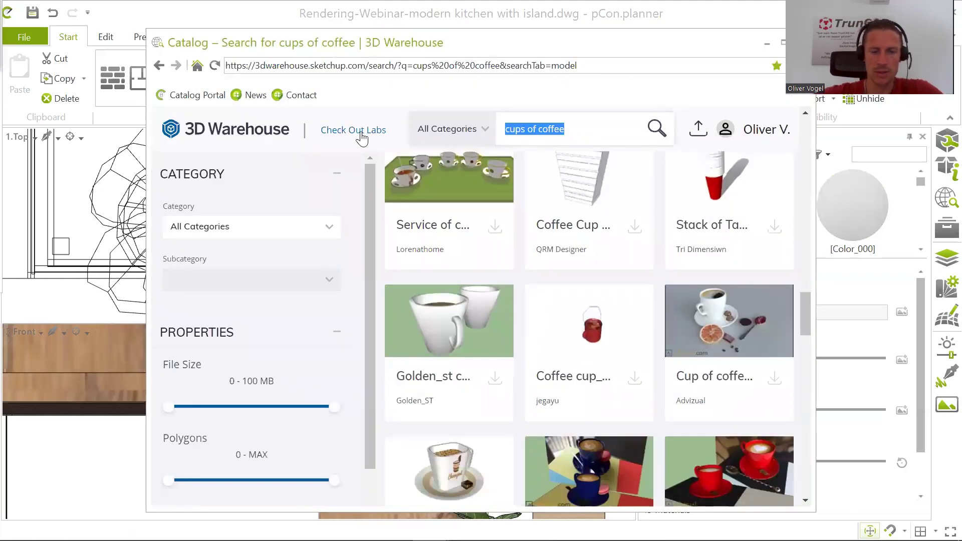
type("ba")
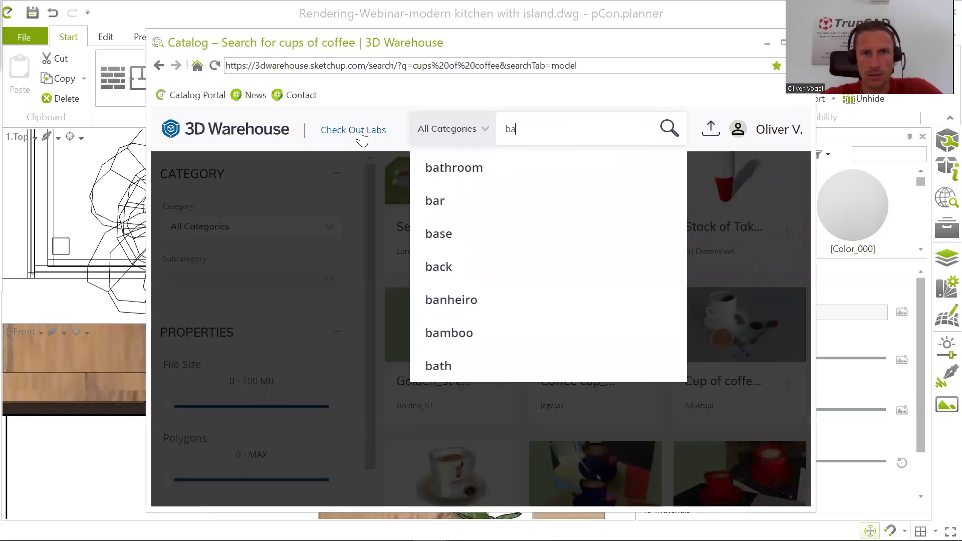
key("BackSpace")
type("as")
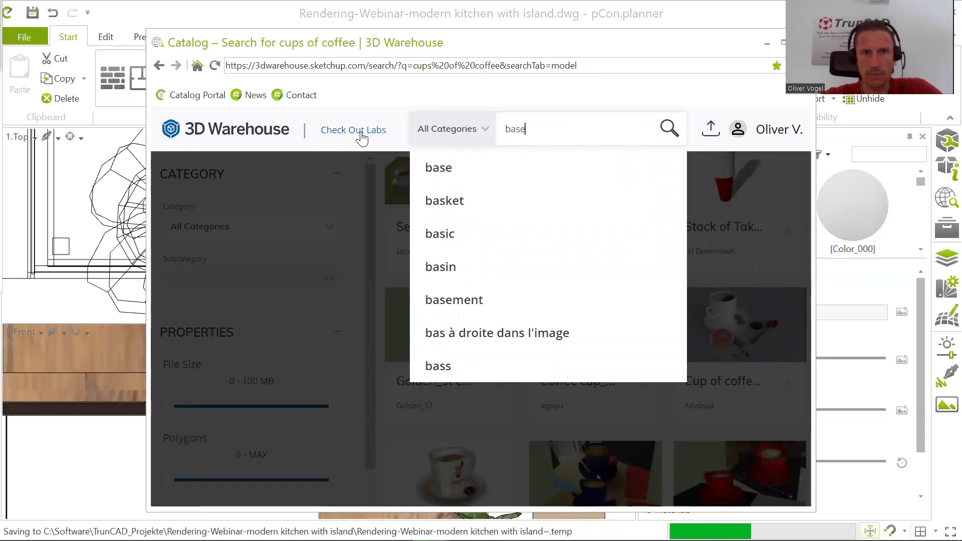
type("ket w")
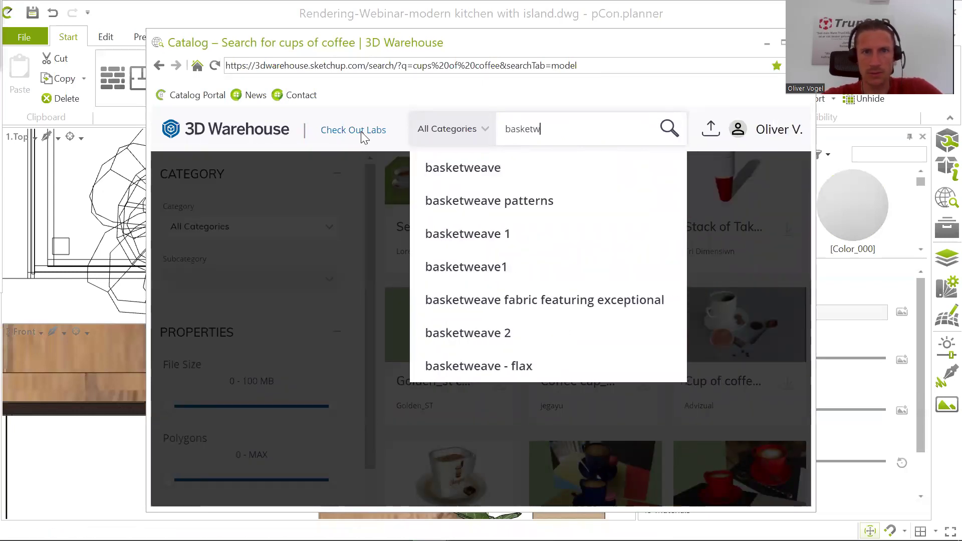
type("ith")
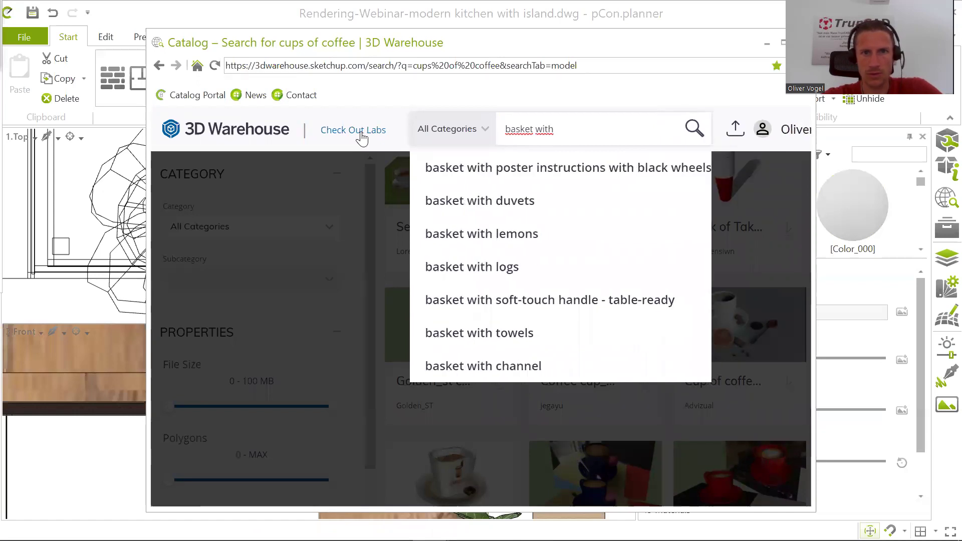
type(" fr")
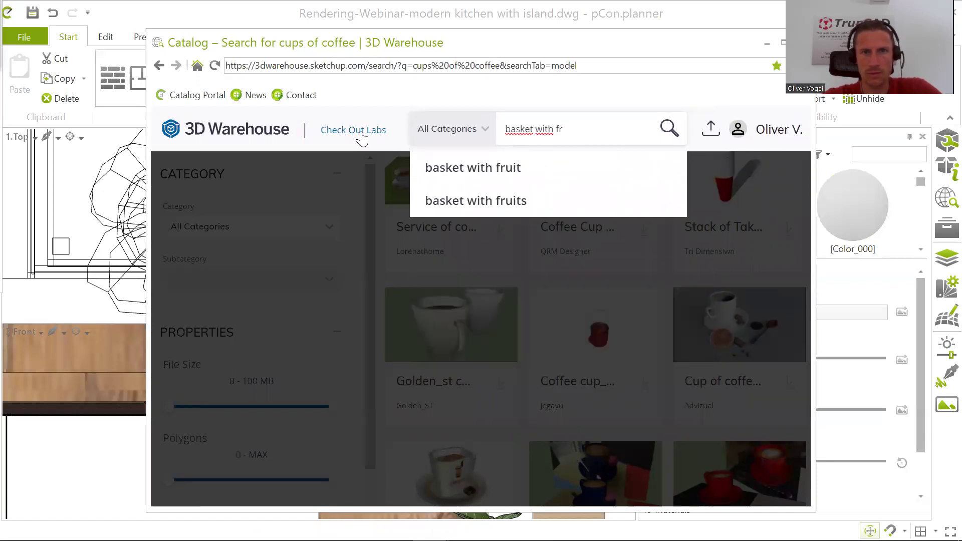
left_click(477, 209)
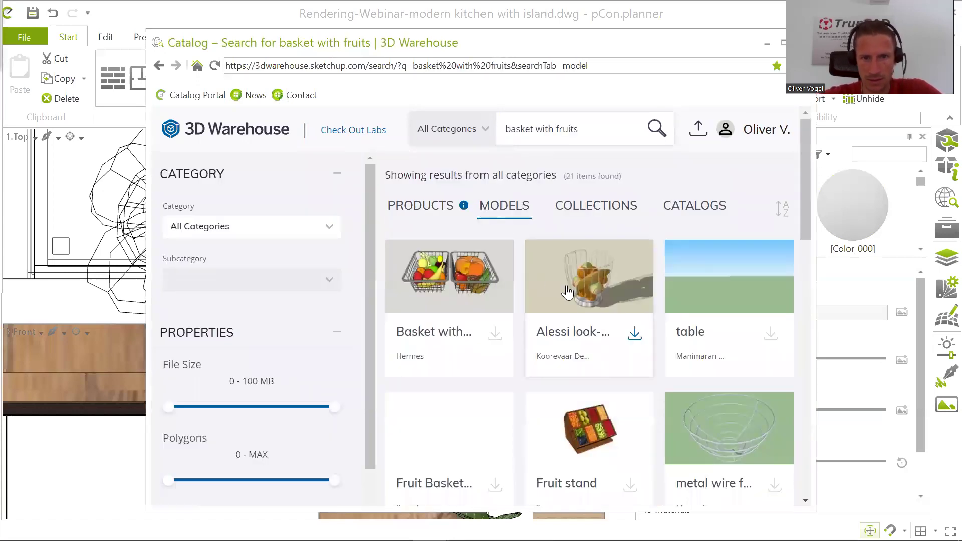
- Browse the fruit basket results for a model suitable for decorating the kitchen
scroll(562, 287, "down", 9)
scroll(561, 283, "up", 9)
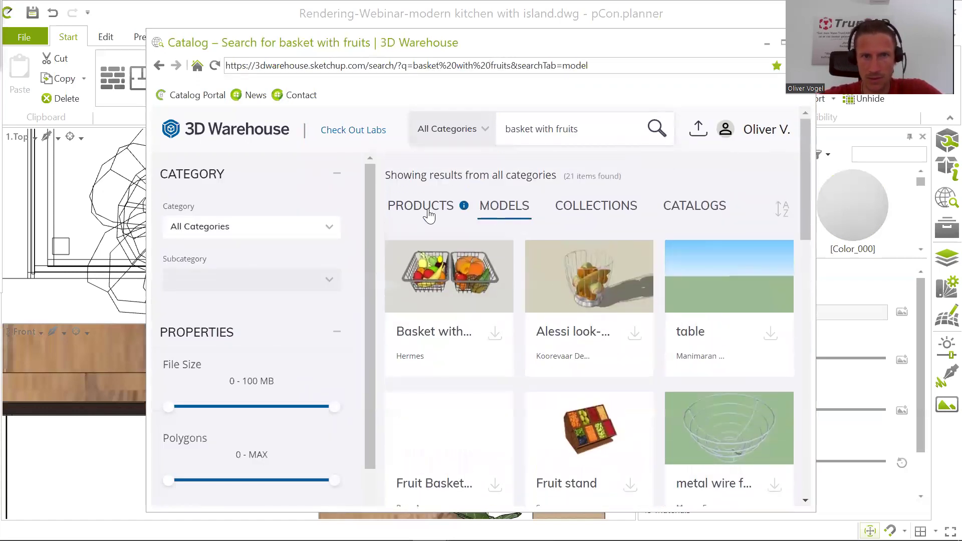
left_click(427, 212)
left_click(499, 219)
scroll(704, 294, "down", 5)
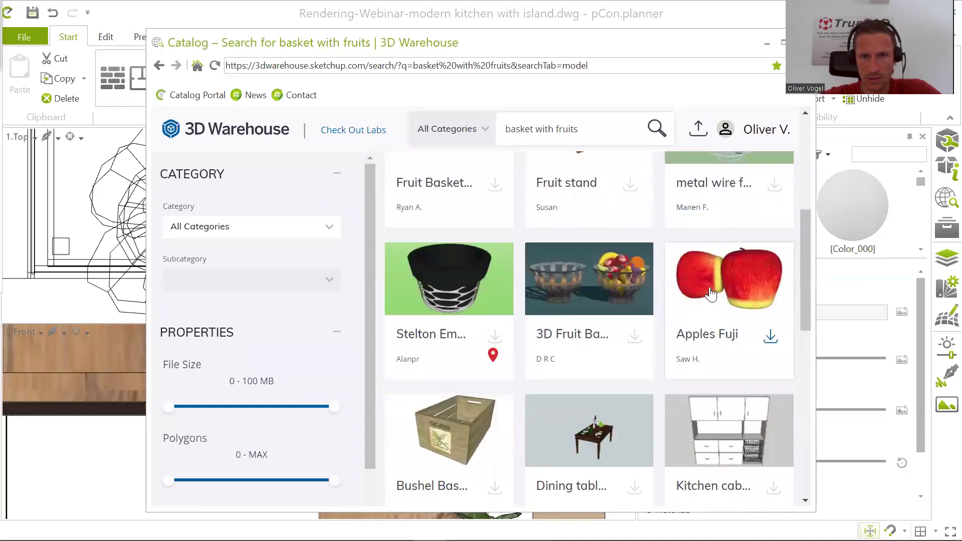
scroll(712, 294, "down", 10)
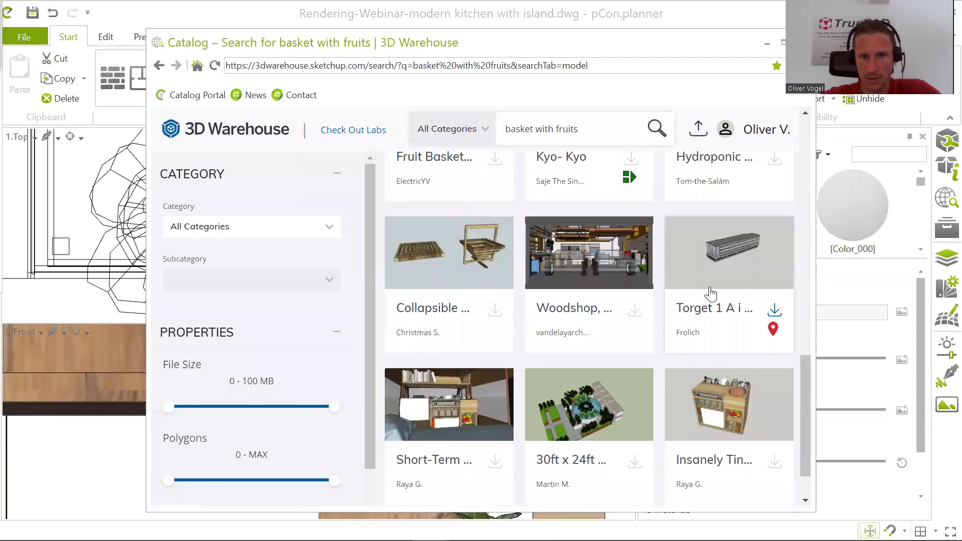
scroll(711, 294, "down", 2)
scroll(712, 294, "up", 15)
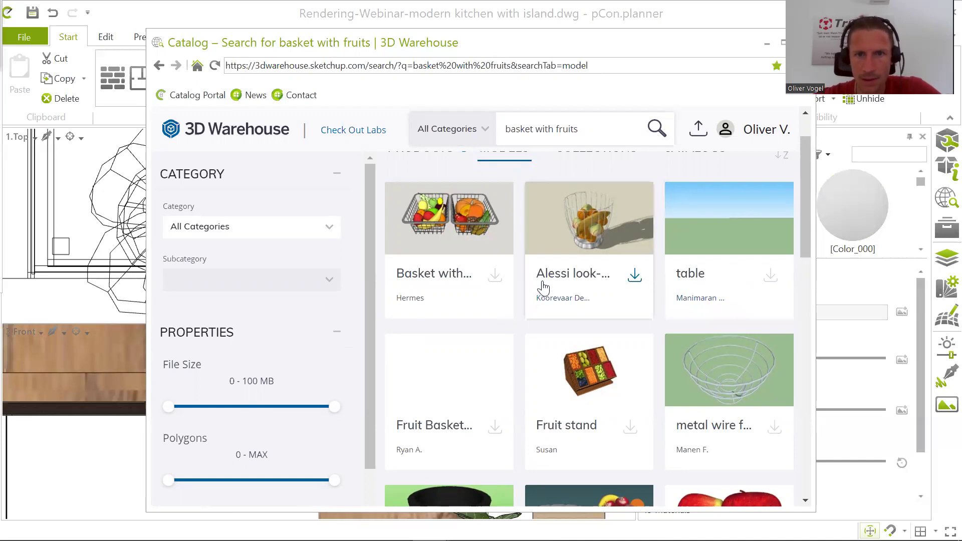
scroll(620, 388, "down", 5)
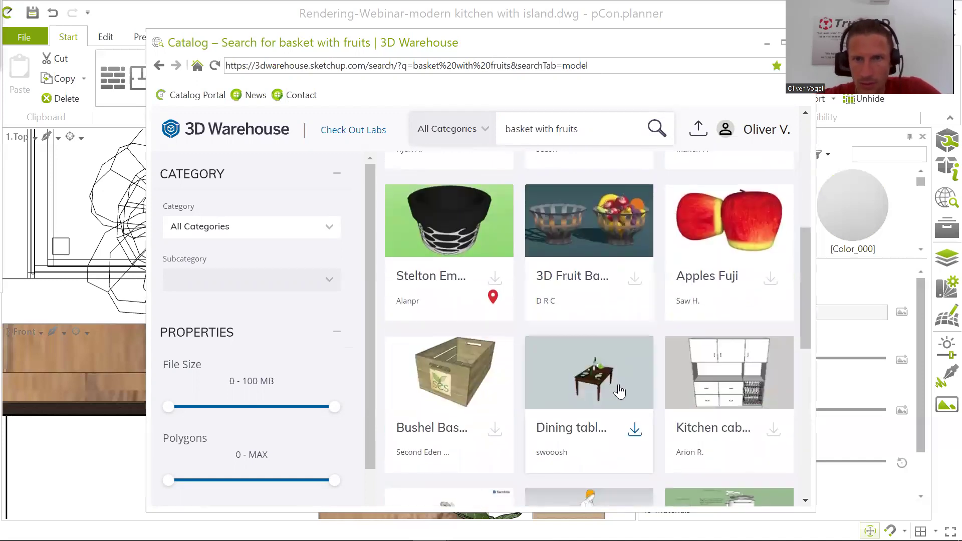
scroll(621, 393, "down", 9)
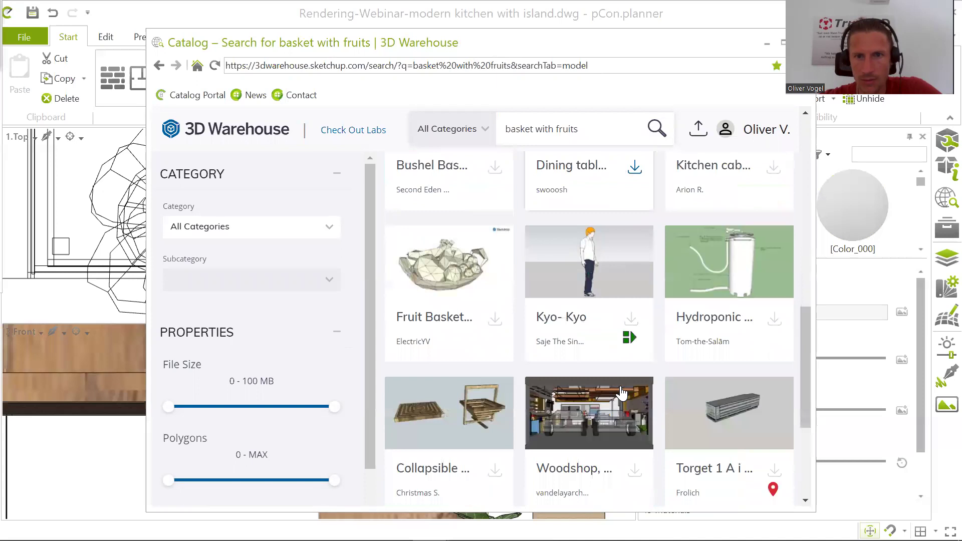
scroll(623, 393, "up", 7)
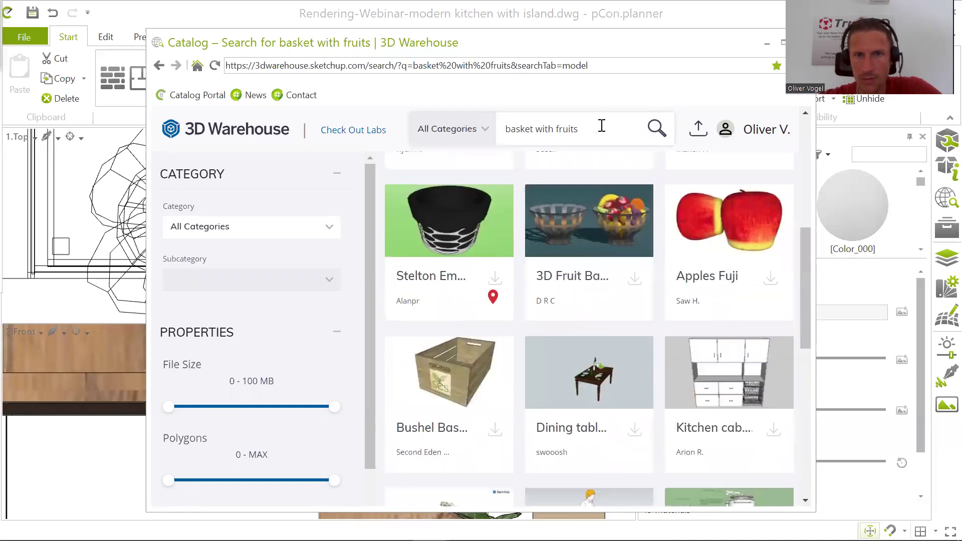
- Search 3D Warehouse for "fruits in a bowl" and look through the results for a suitable fruit model
left_click(603, 125)
key("BackSpace")
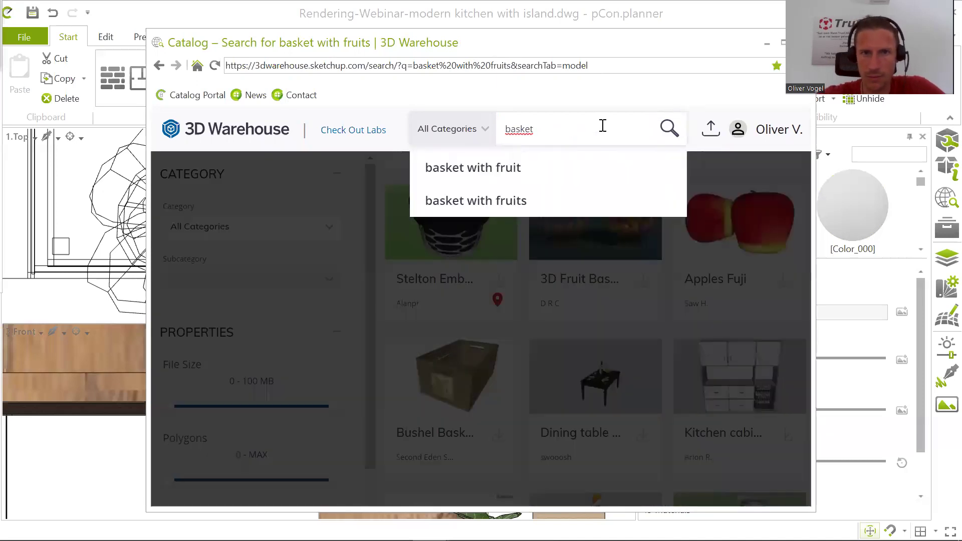
key("BackSpace")
key("BackSpace")
key("BackSpace")
key("BackSpace")
key("BackSpace")
key("BackSpace")
type("fruits")
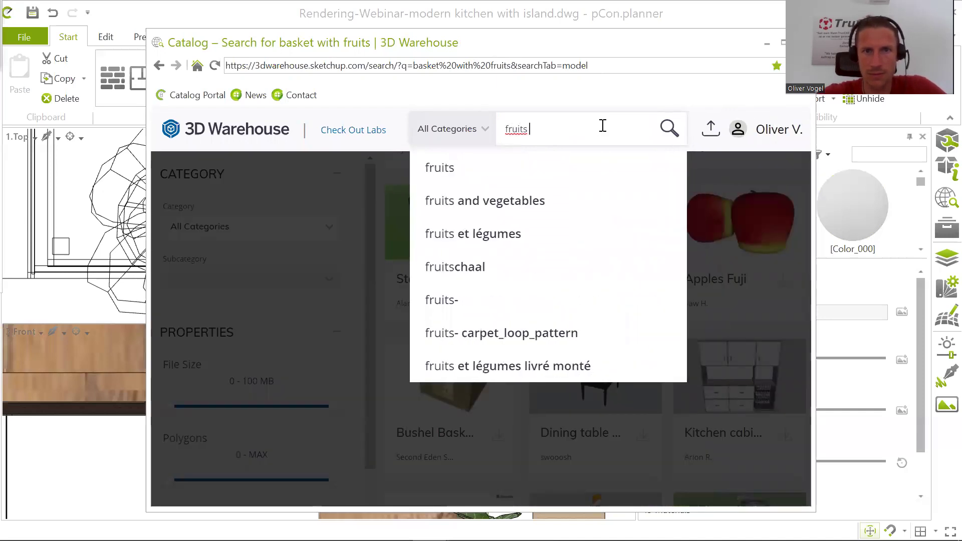
type(" in")
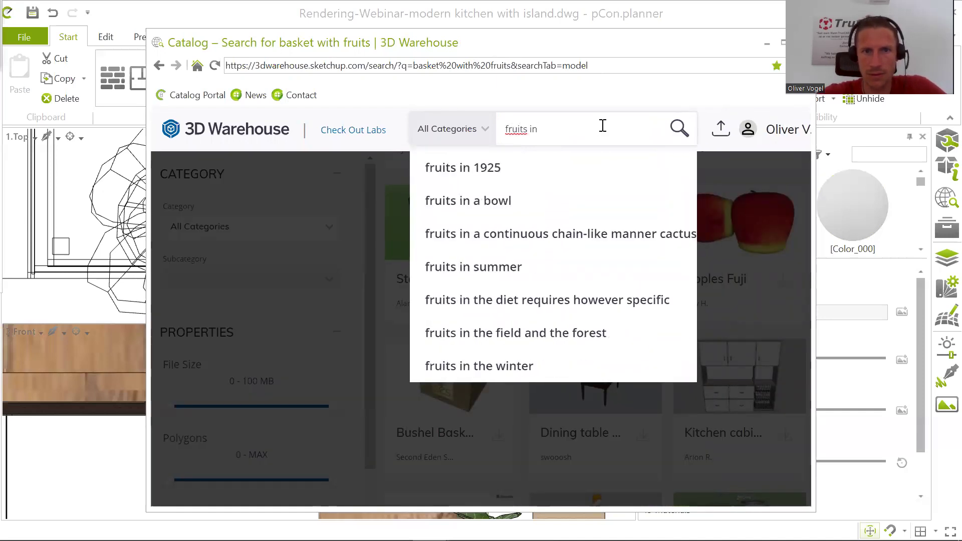
left_click(522, 202)
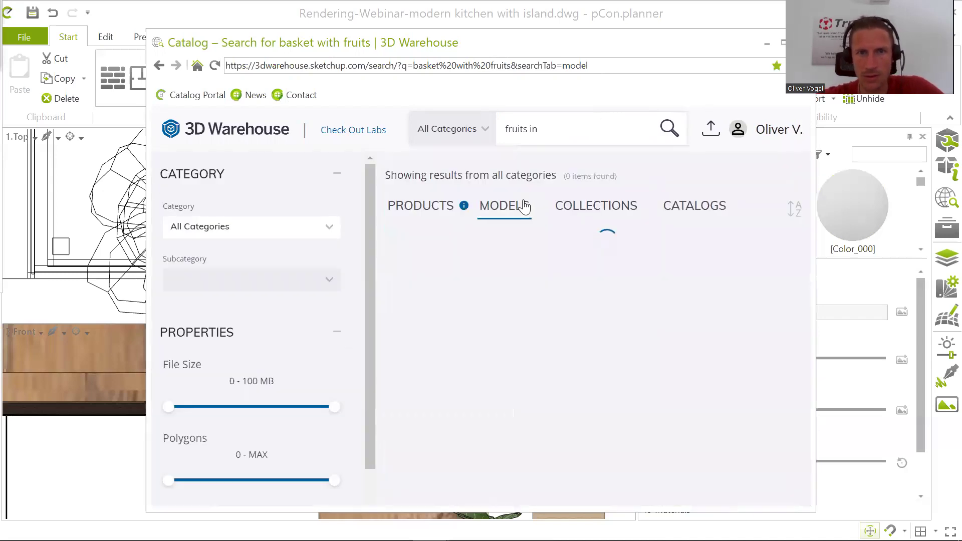
scroll(659, 311, "down", 6)
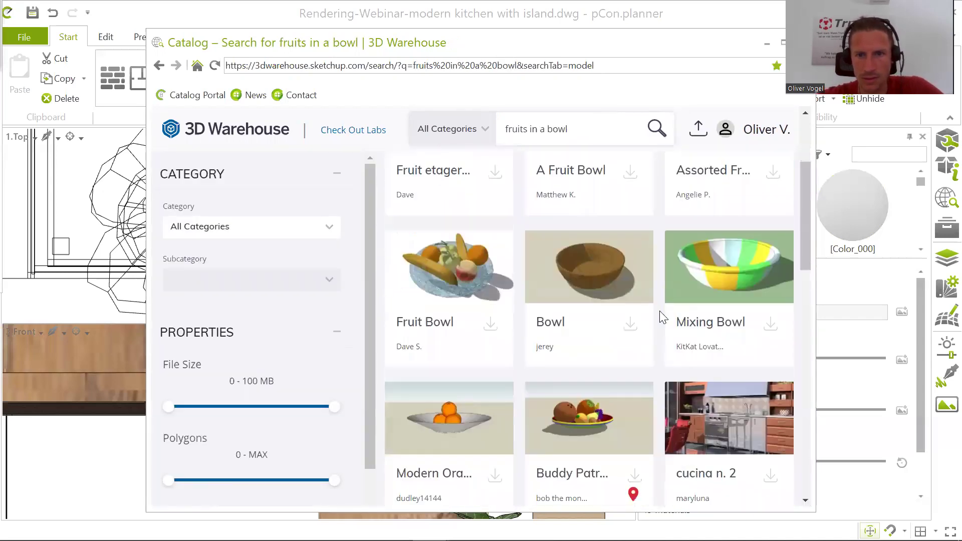
scroll(659, 312, "down", 3)
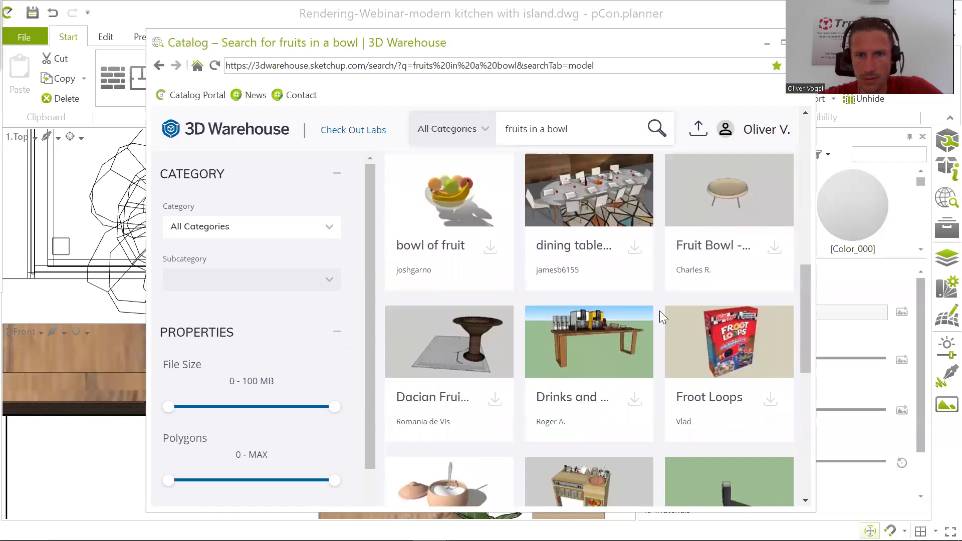
scroll(660, 312, "down", 8)
scroll(657, 312, "up", 8)
- Change the 3D Warehouse search to "fruits in basket"
left_click(584, 129)
key("BackSpace")
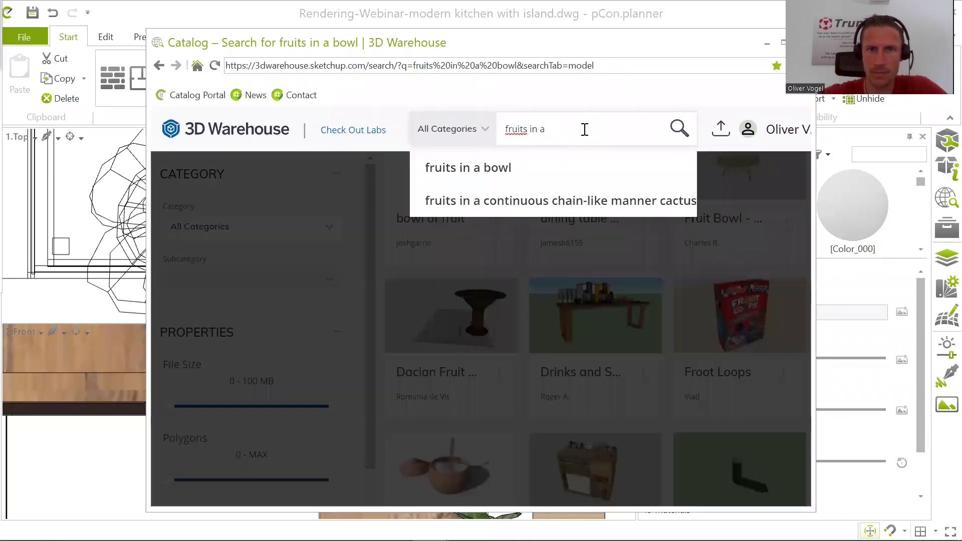
type("bask")
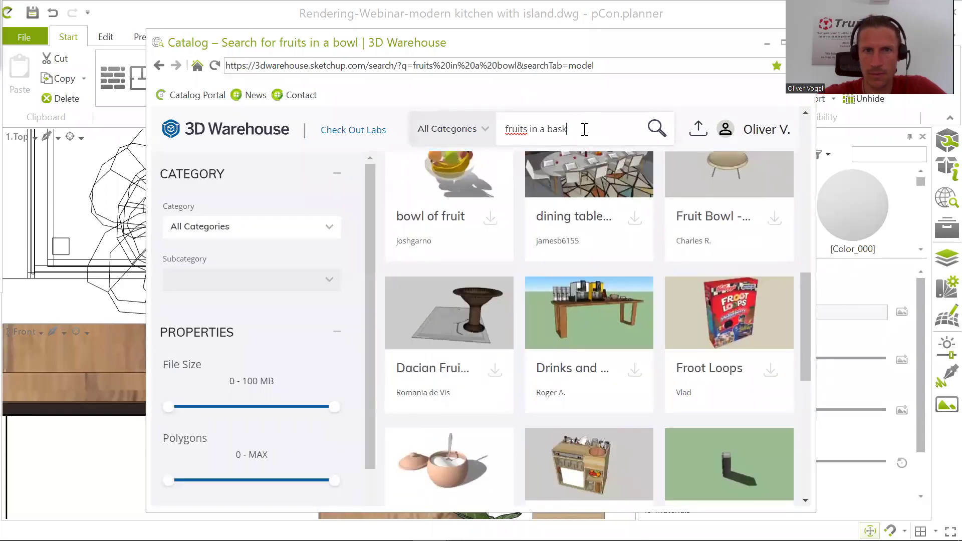
key("BackSpace")
key("BackSpace")
type("basket")
key("Return")
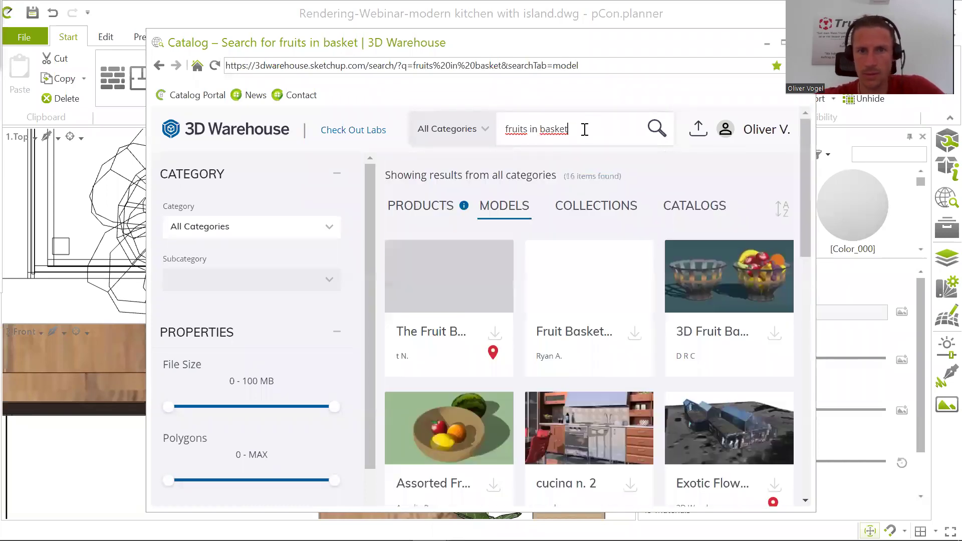
- Examine the "fruits in basket" results among products, models, collections and catalogs for a suitable fruit basket
scroll(598, 295, "down", 5)
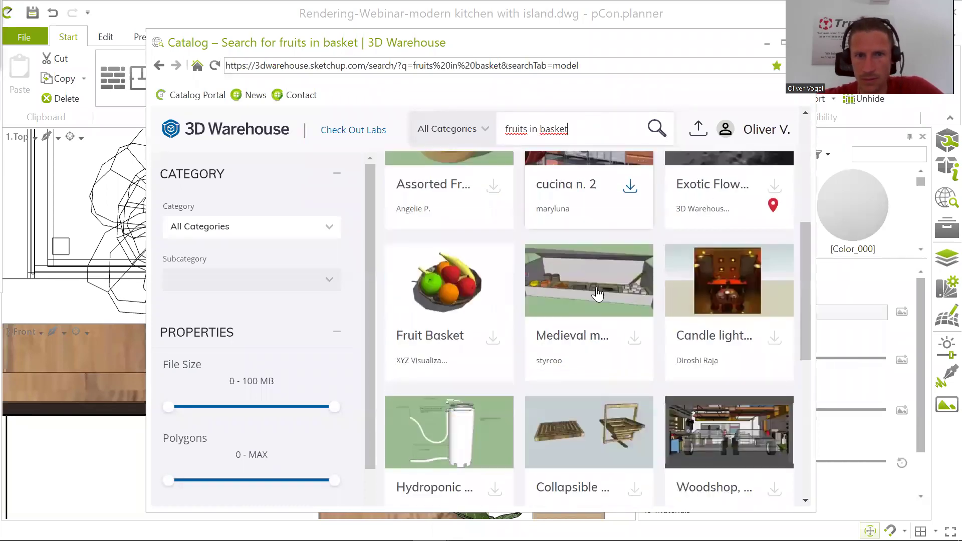
scroll(495, 198, "up", 5)
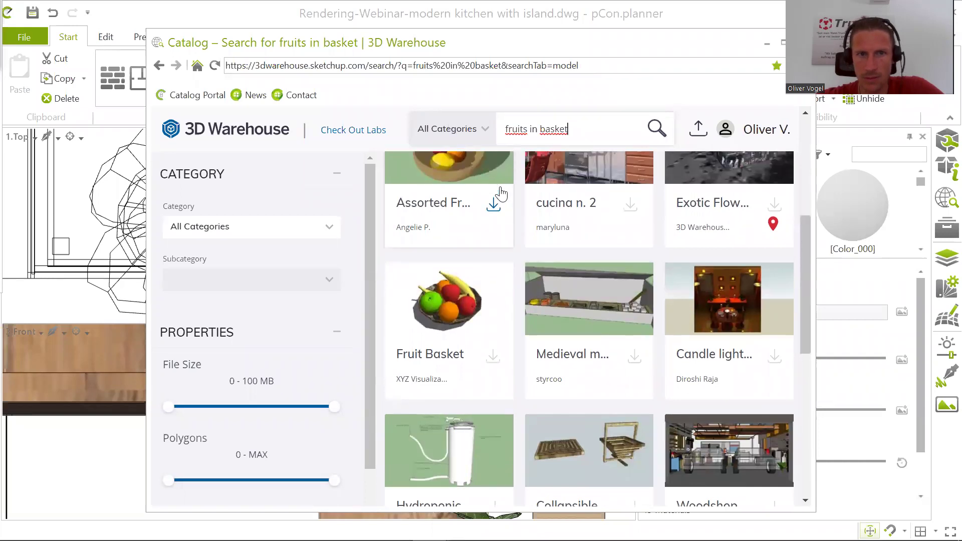
left_click(459, 214)
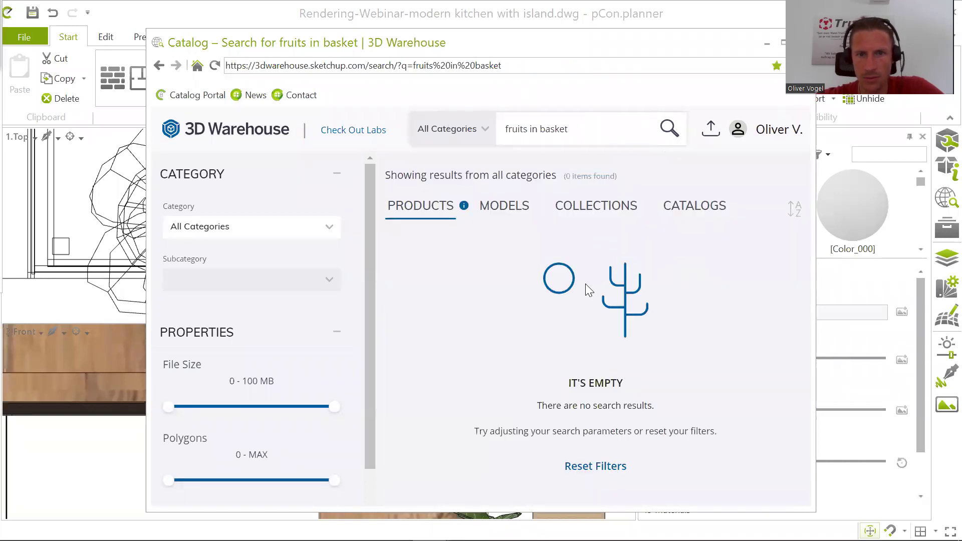
left_click(503, 213)
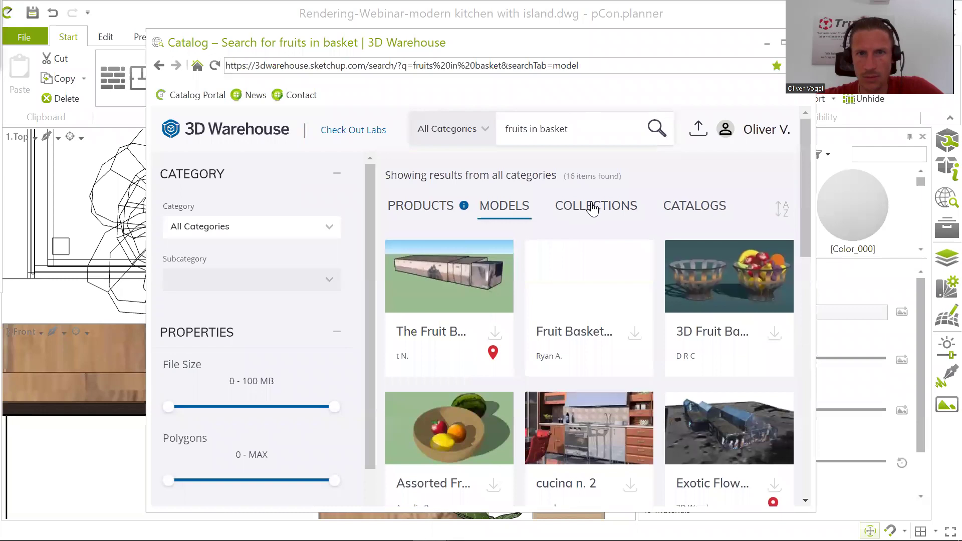
left_click(596, 210)
left_click(698, 214)
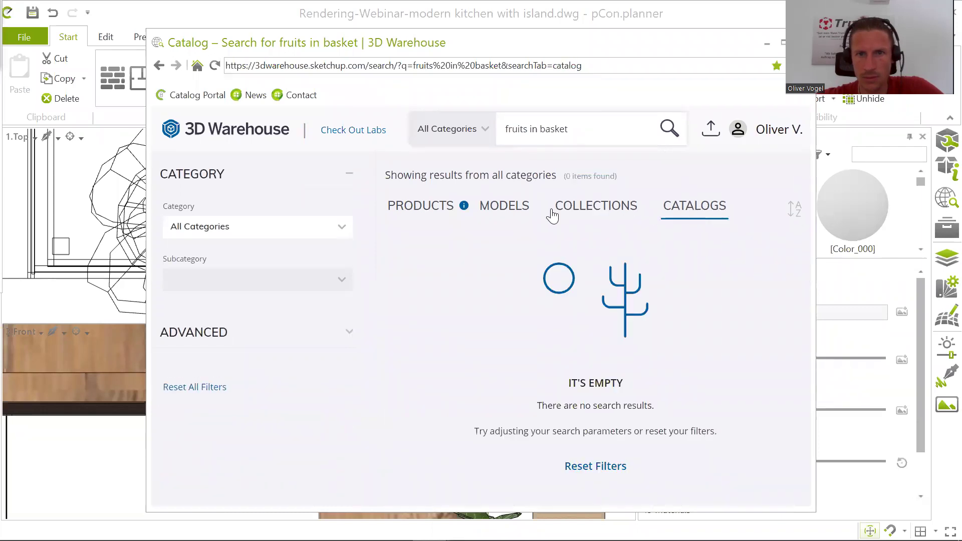
left_click(525, 213)
scroll(599, 263, "down", 2)
scroll(600, 266, "down", 5)
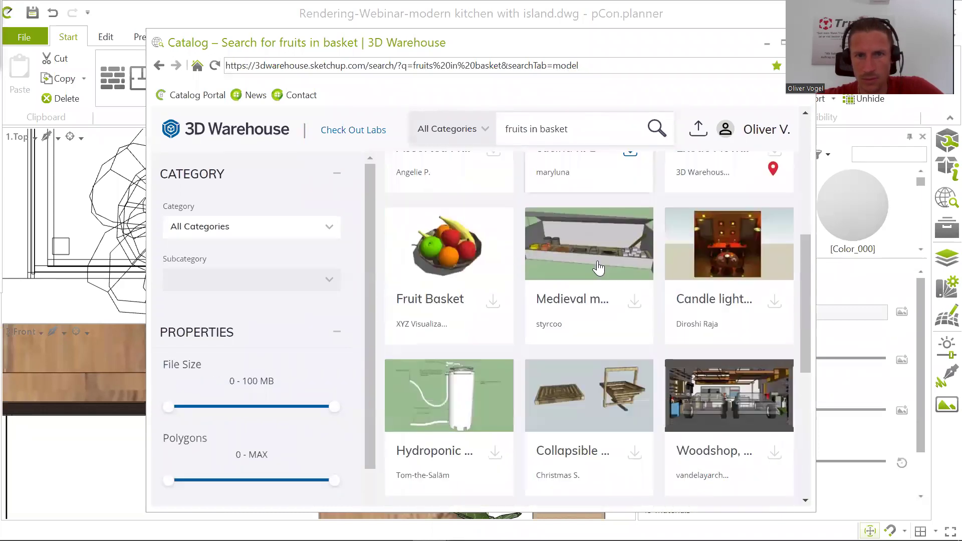
scroll(599, 267, "down", 6)
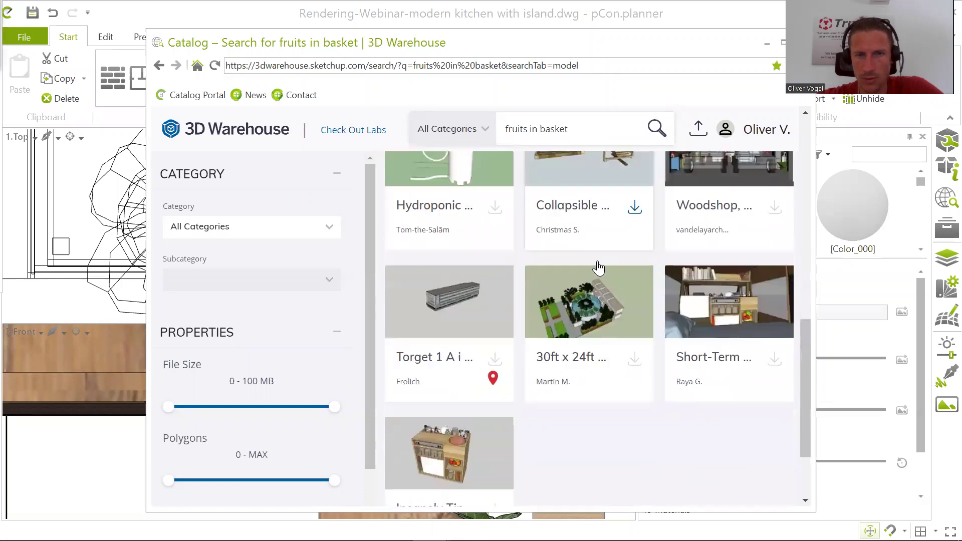
scroll(596, 270, "up", 10)
- Download the Fruit Basket as a SketchUp 2020 model and import it with inch as the base unit
left_click(489, 375)
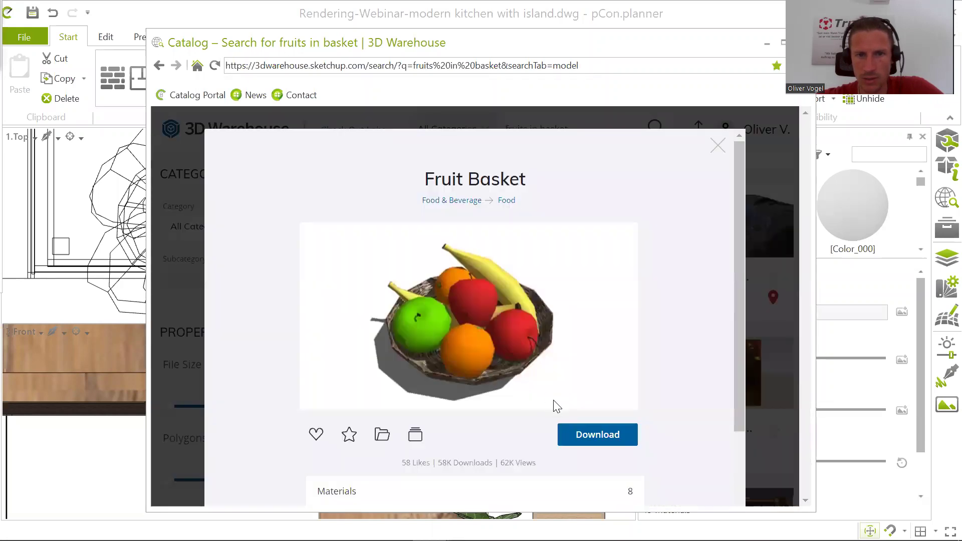
left_click(609, 434)
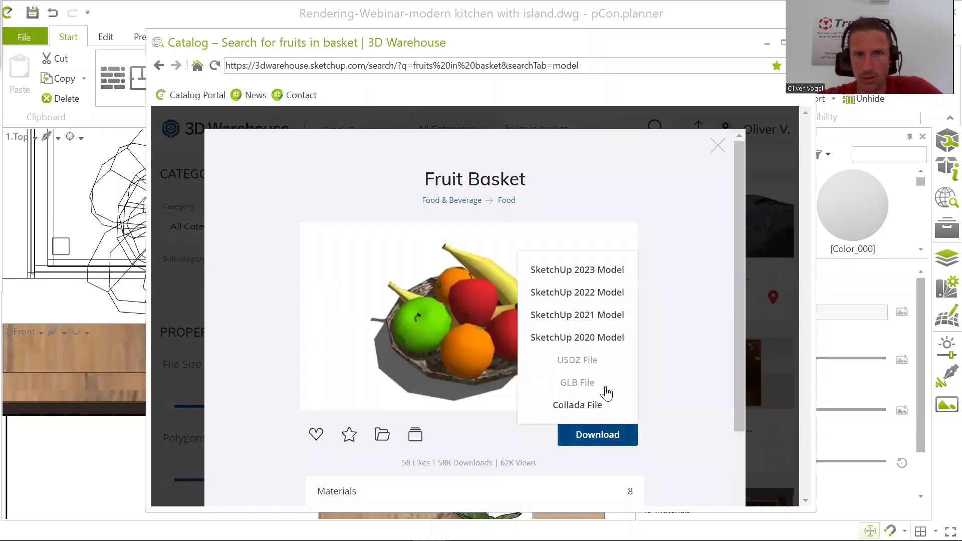
left_click(594, 339)
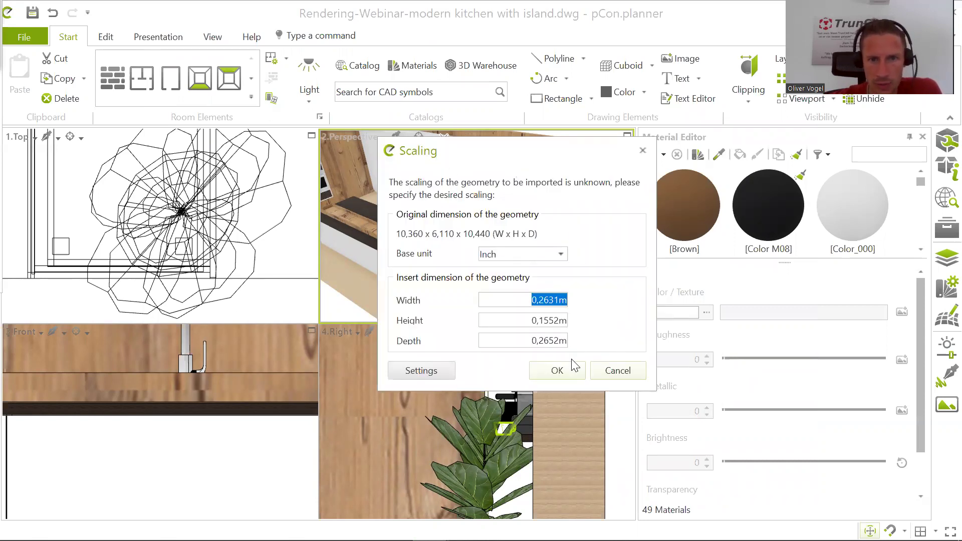
left_click(557, 370)
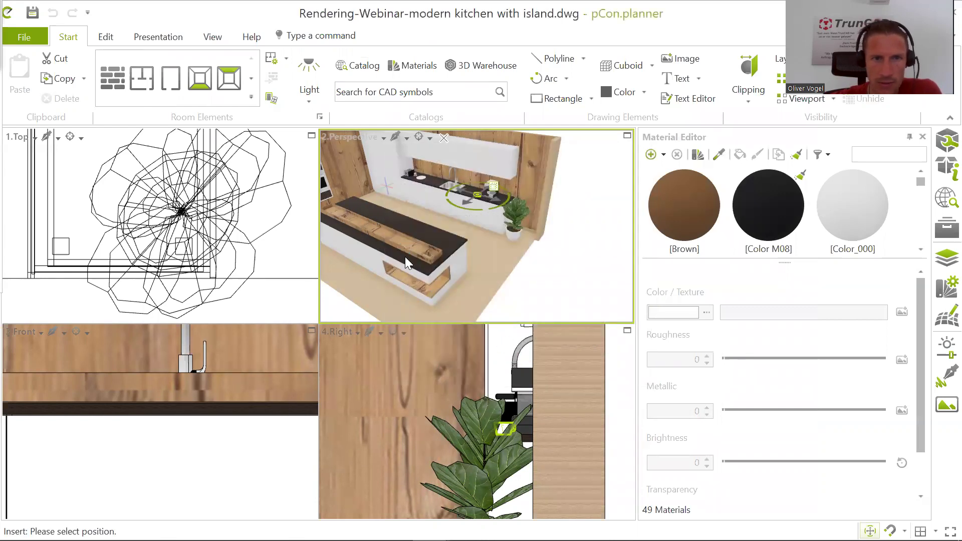
- Place the fruit basket in the wooden tray on the kitchen island and set its rotation
scroll(419, 248, "up", 5)
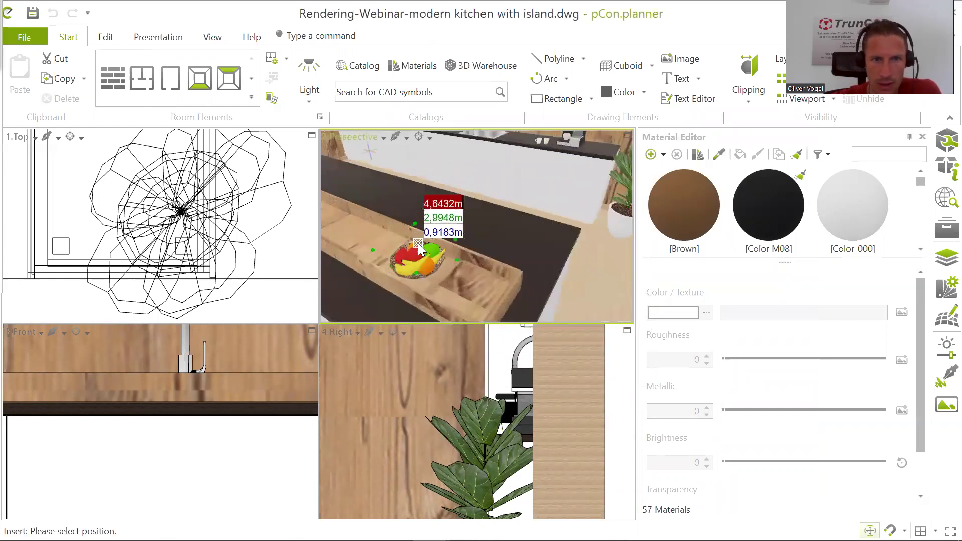
scroll(416, 233, "down", 2)
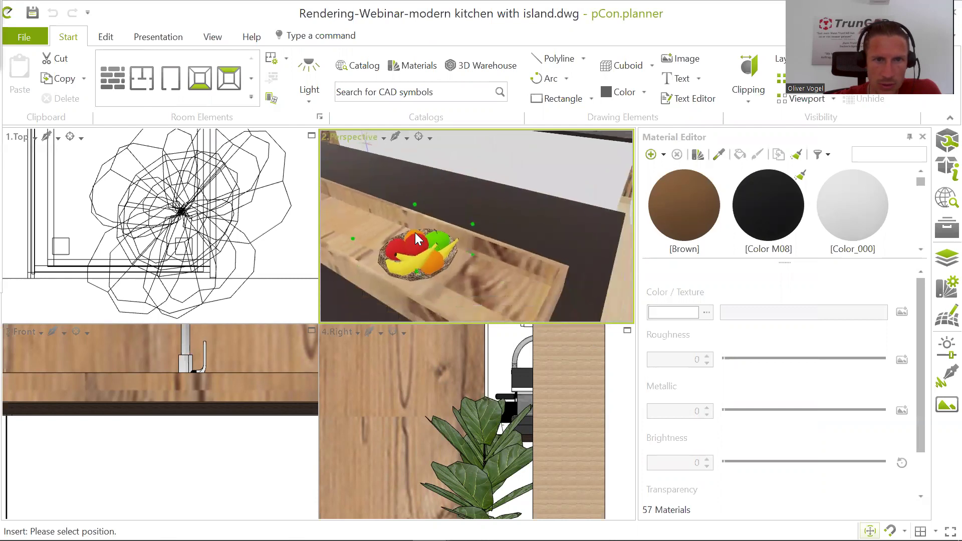
scroll(401, 223, "down", 5)
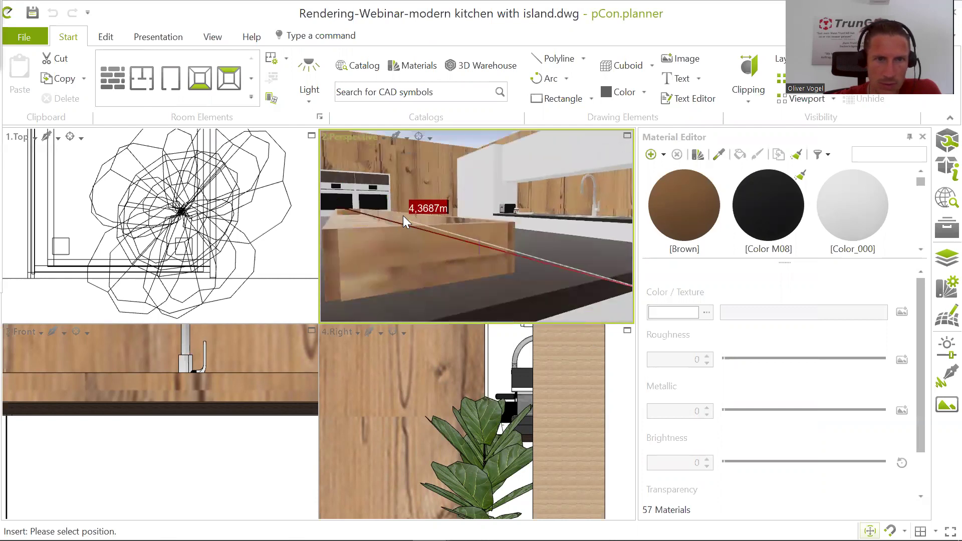
middle_click_drag(401, 205, 412, 230)
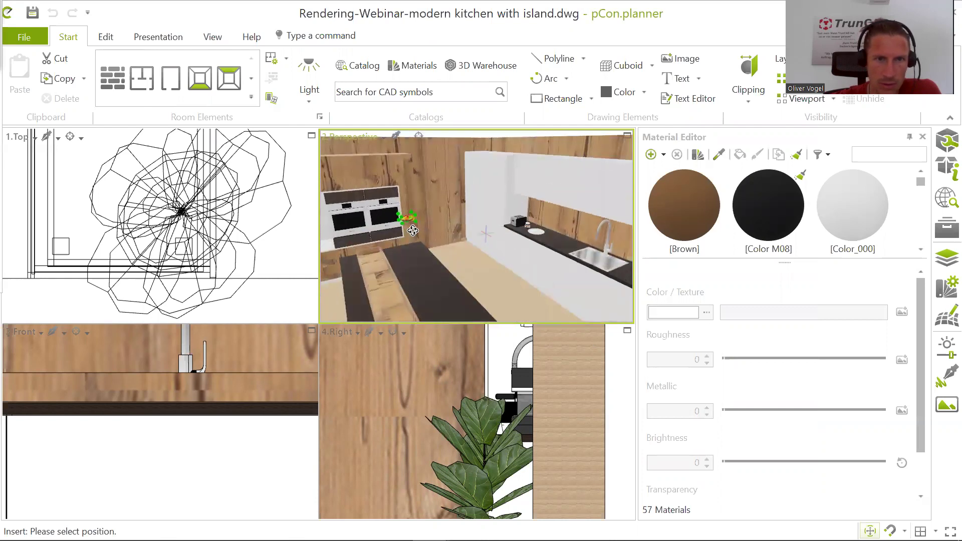
scroll(425, 251, "down", 8)
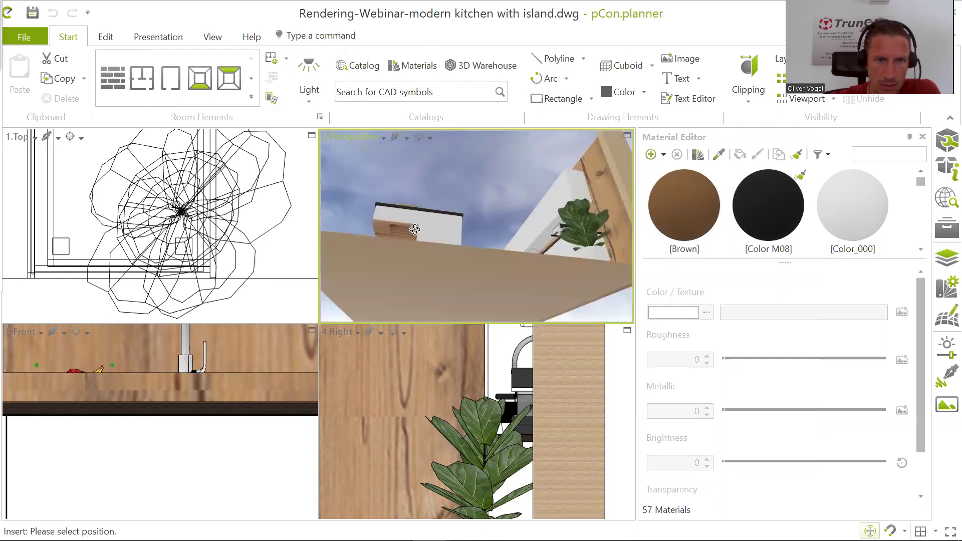
scroll(436, 254, "up", 4)
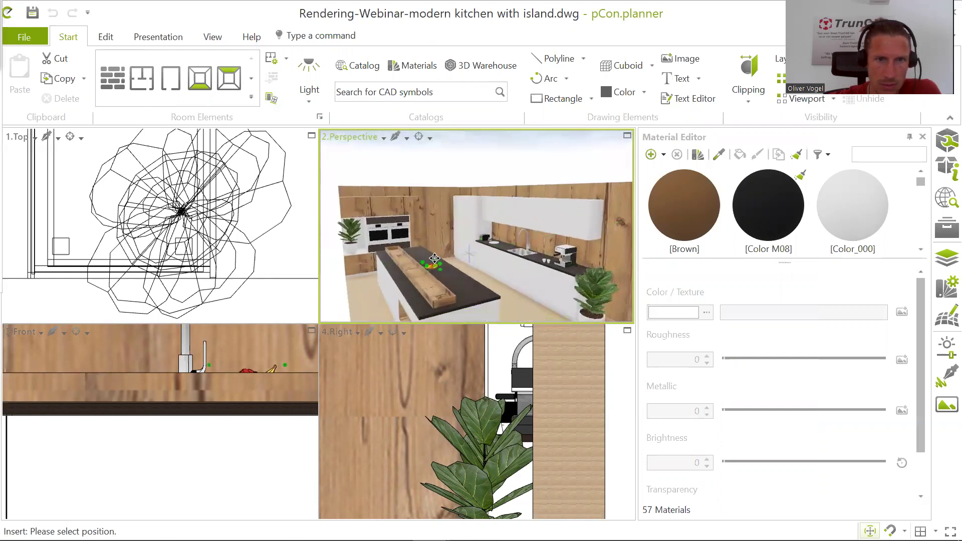
scroll(437, 258, "up", 4)
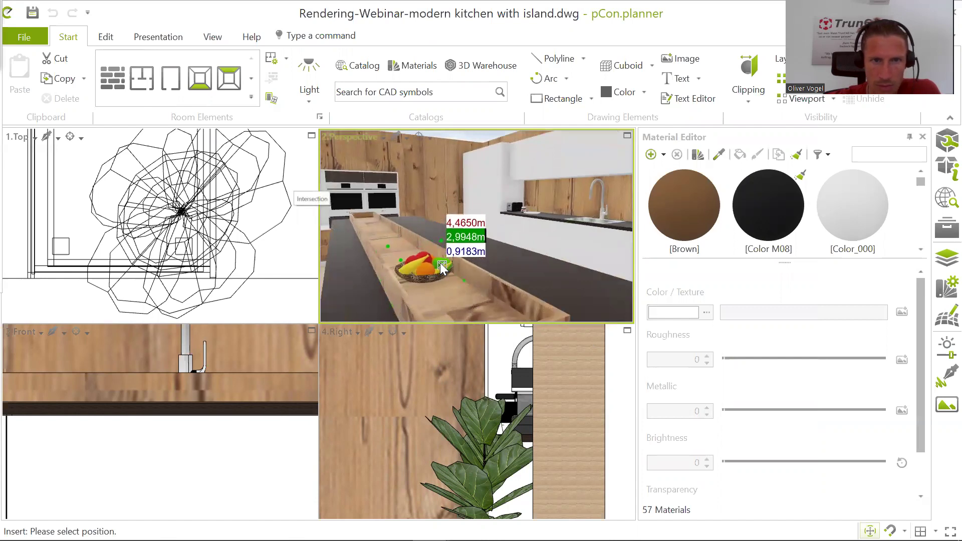
left_click(439, 262)
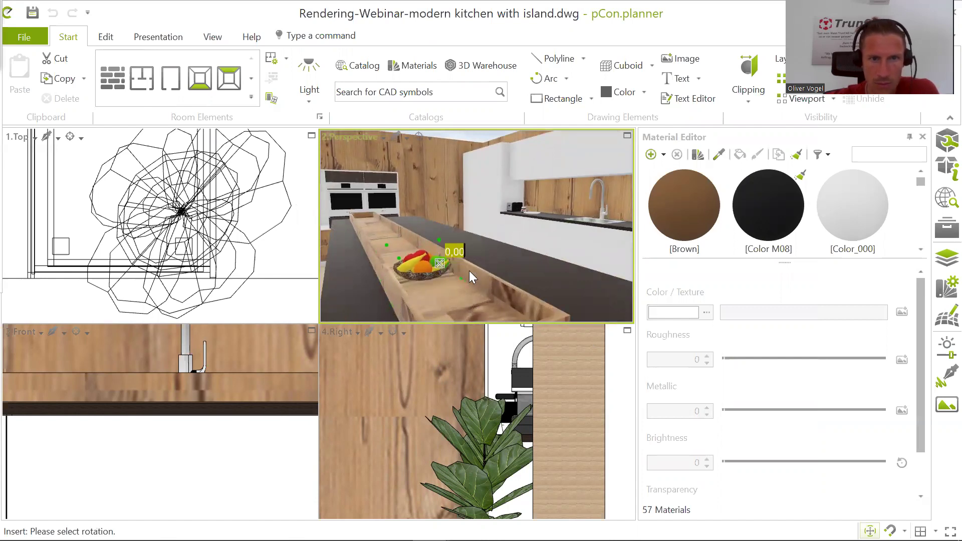
left_click(460, 279)
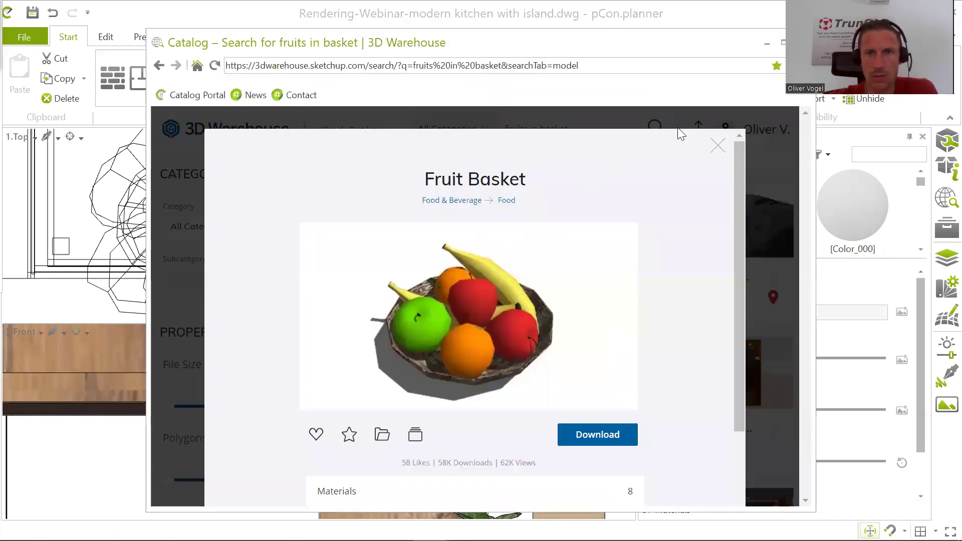
- Leave the catalog to view the kitchen island, reopen 3D Warehouse and close the Fruit Basket model's page
left_click(699, 21)
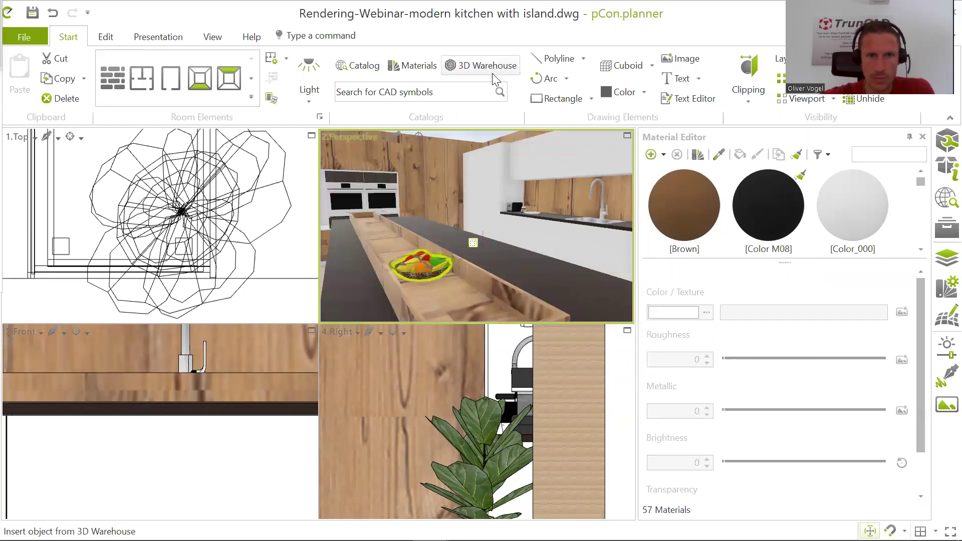
scroll(481, 192, "down", 5)
scroll(466, 253, "up", 5)
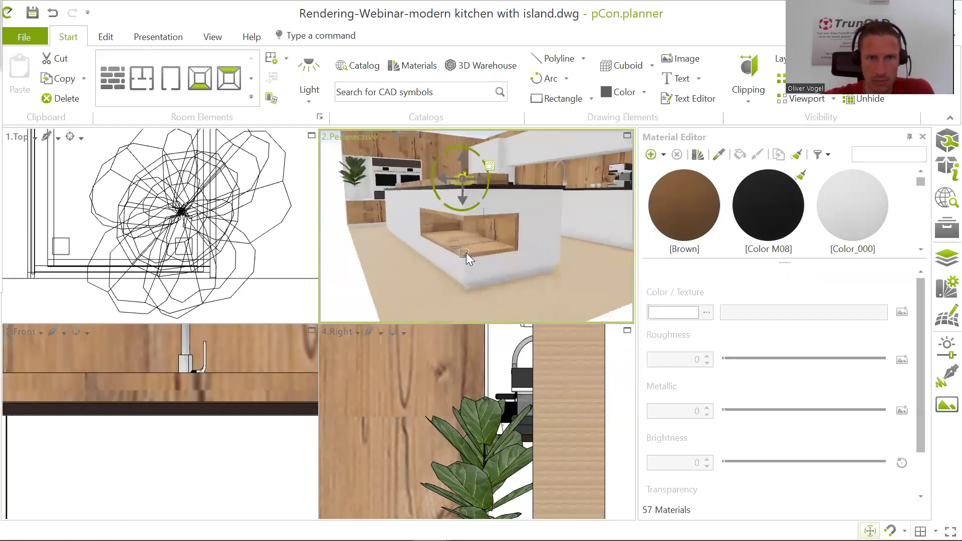
left_click(501, 66)
left_click(718, 146)
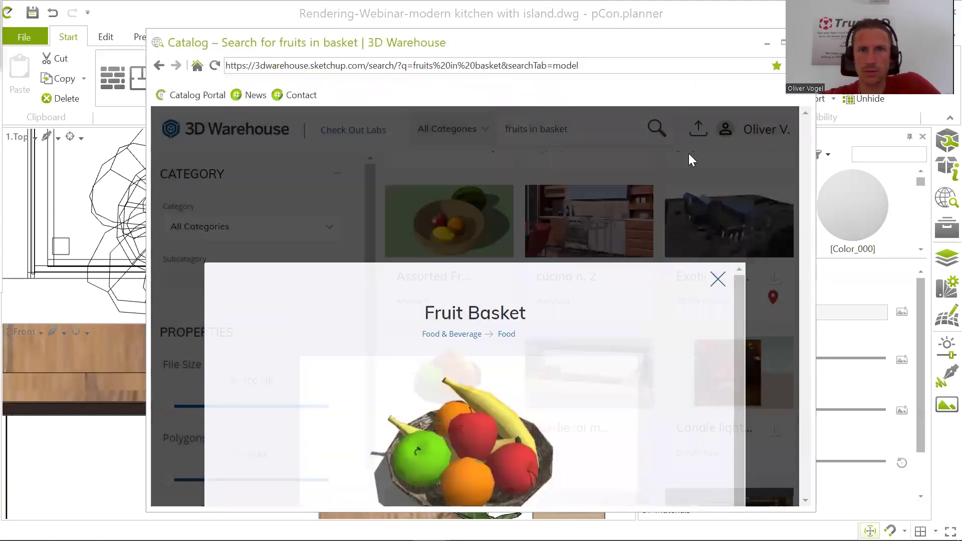
- Search 3D Warehouse for "dishes" and browse the results for a suitable model
left_click_drag(564, 129, 414, 125)
type("dishes")
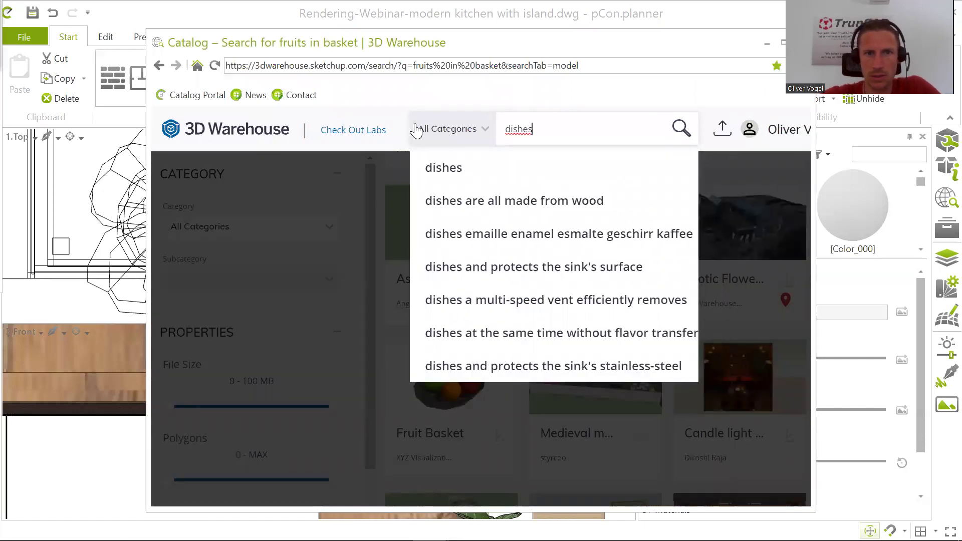
key("Return")
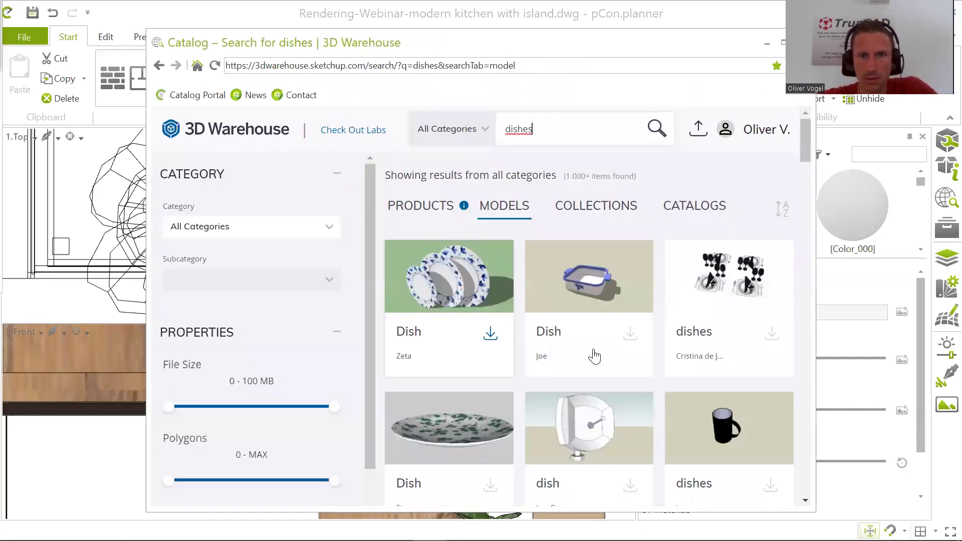
scroll(582, 376, "down", 10)
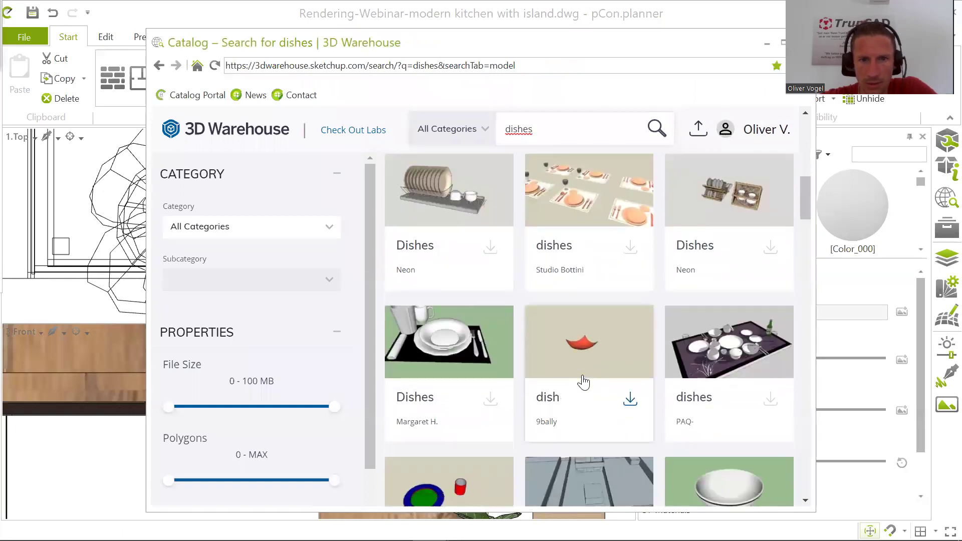
- Find the "dish" model with stacks of brown and white dishes, download it as a SketchUp 2020 model and import it
scroll(584, 382, "down", 15)
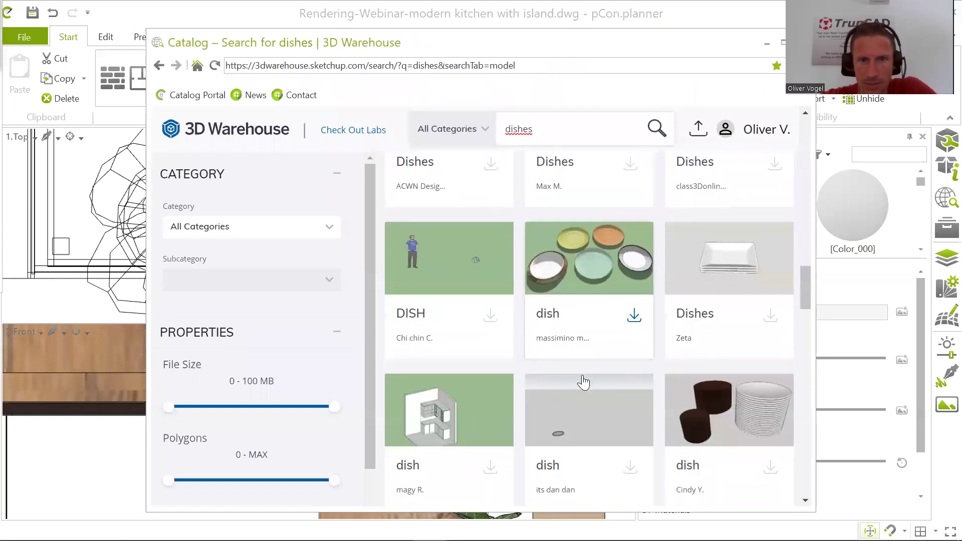
scroll(581, 383, "up", 5)
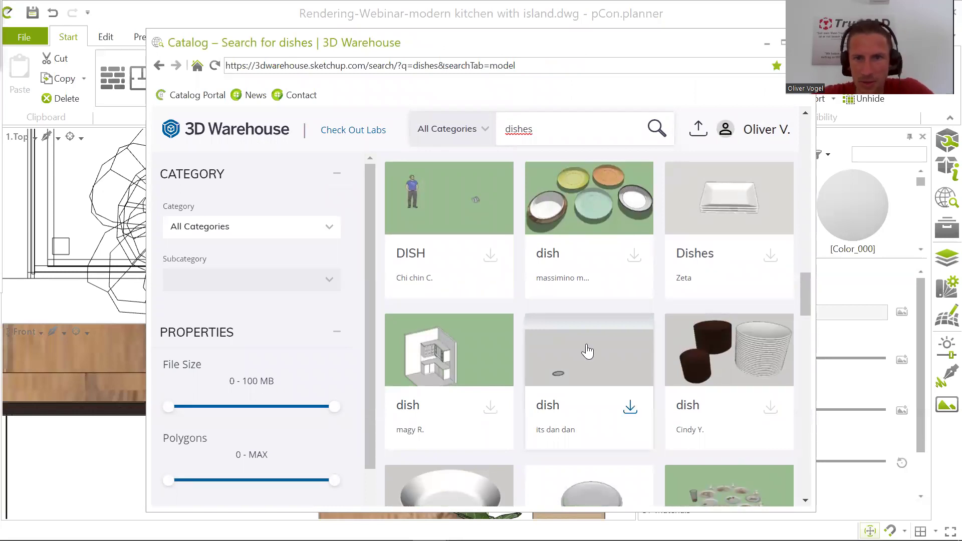
left_click(717, 345)
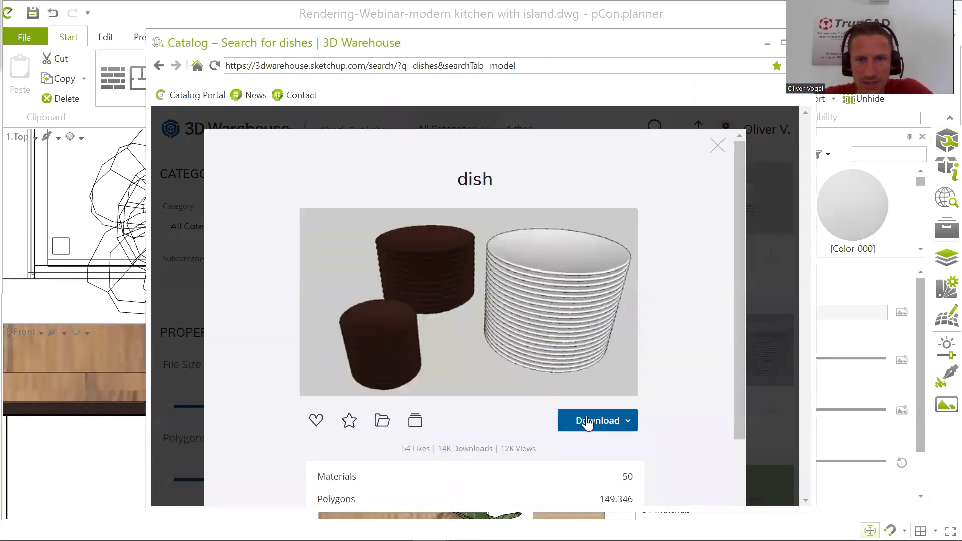
left_click(587, 424)
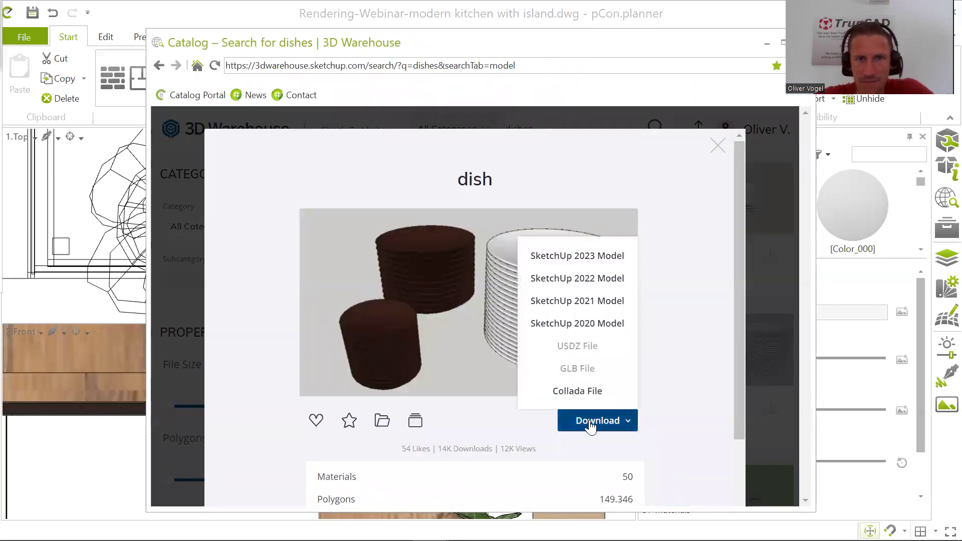
left_click(578, 325)
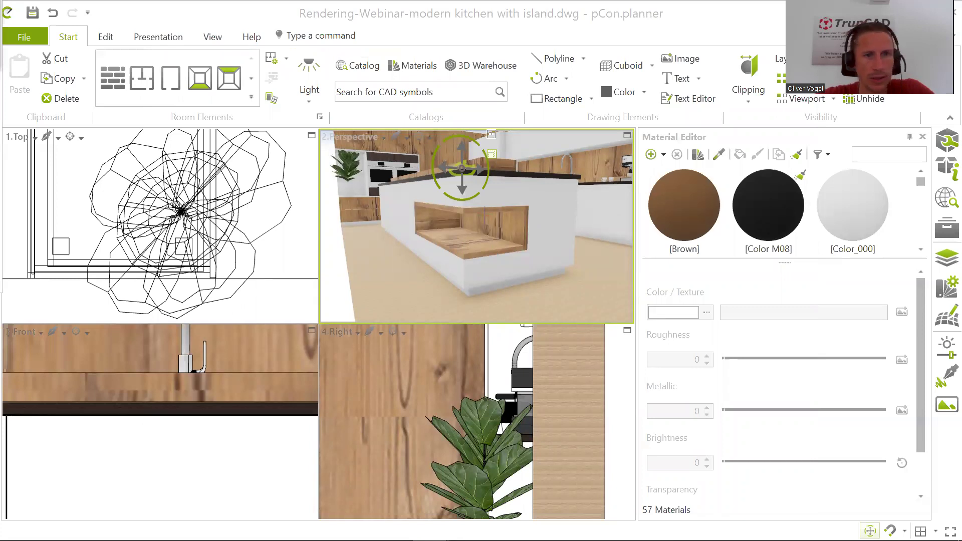
left_click(485, 388)
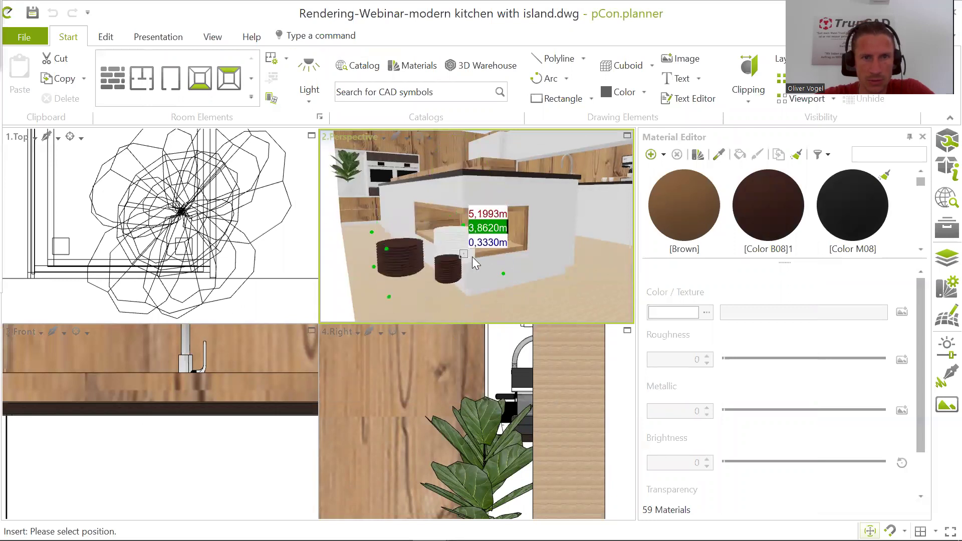
- Place the stacked dishes on the open wooden shelf in the end of the kitchen island and set their rotation
scroll(486, 235, "up", 5)
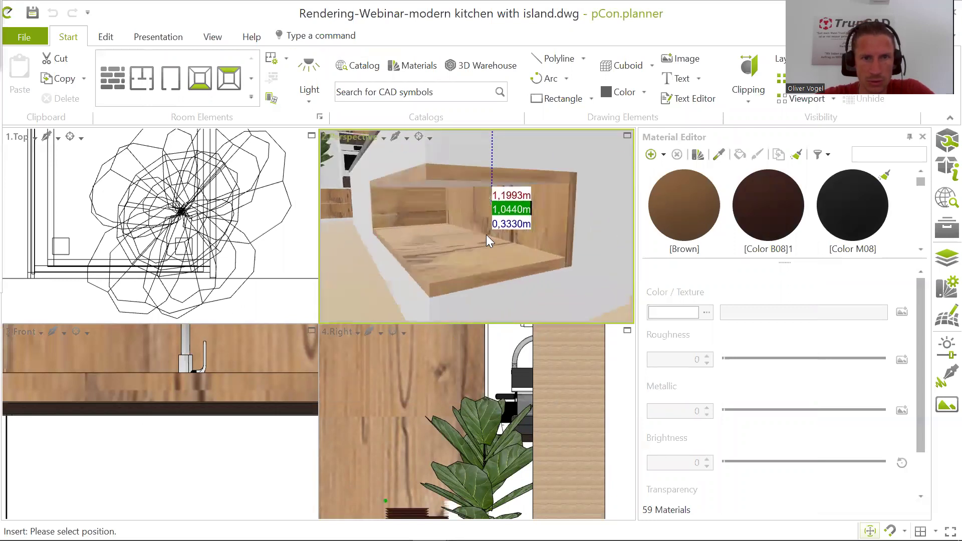
middle_click_drag(458, 245, 559, 254)
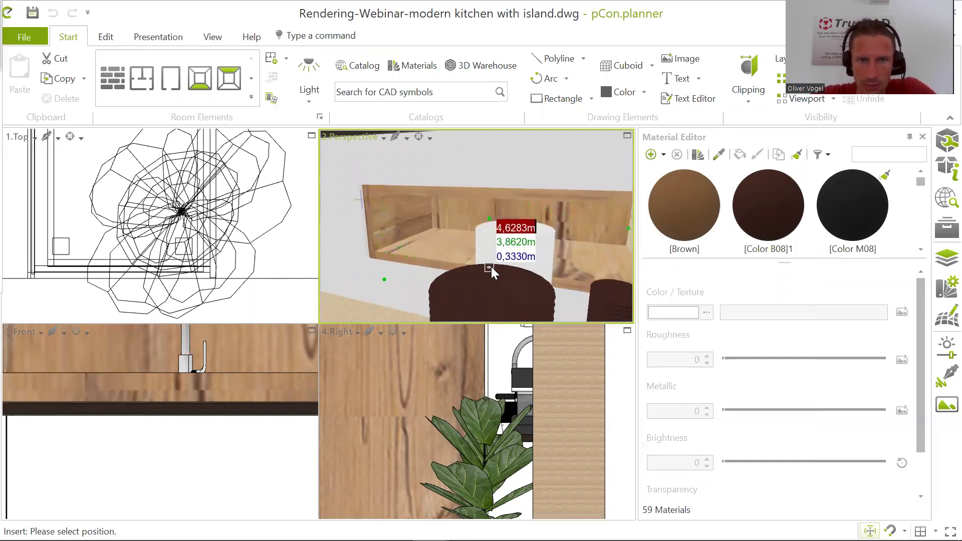
scroll(491, 266, "down", 5)
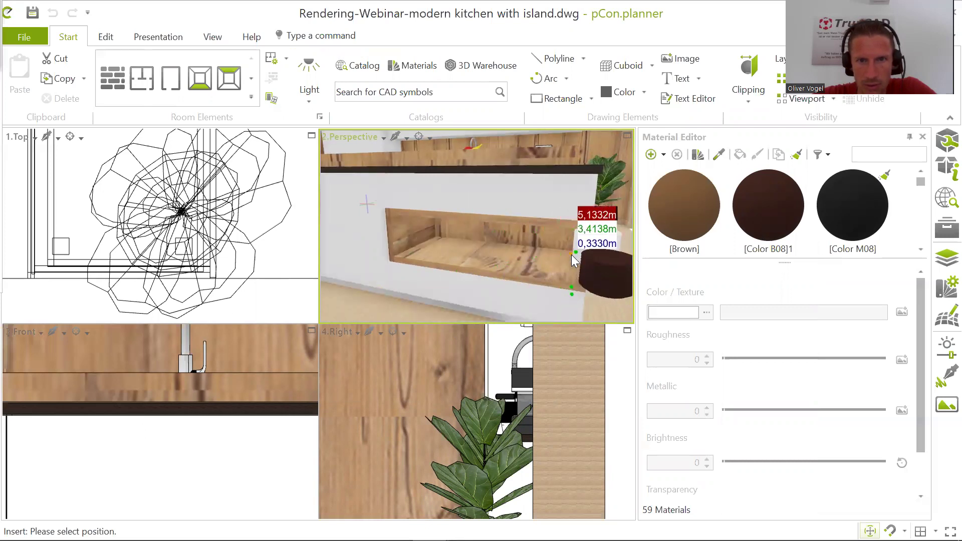
scroll(574, 260, "up", 4)
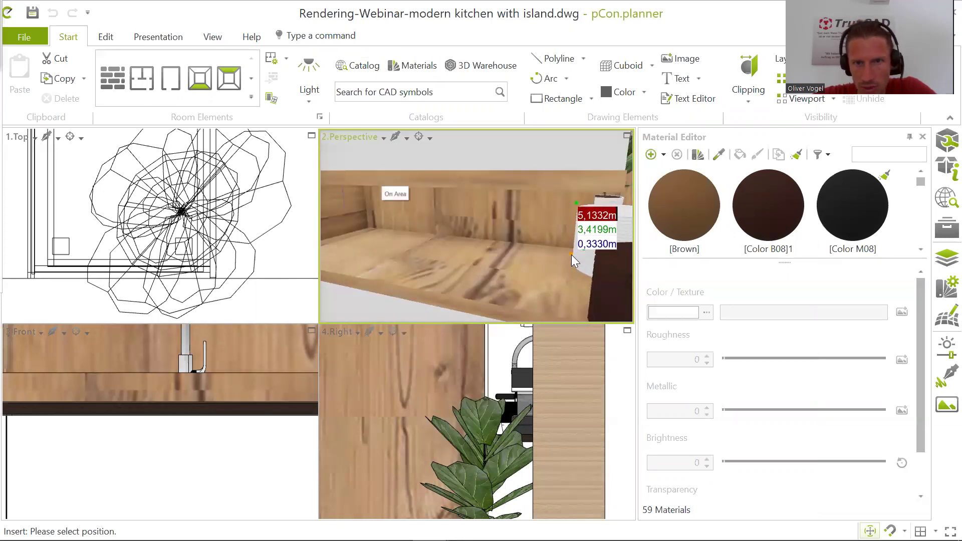
middle_click_drag(572, 256, 589, 254)
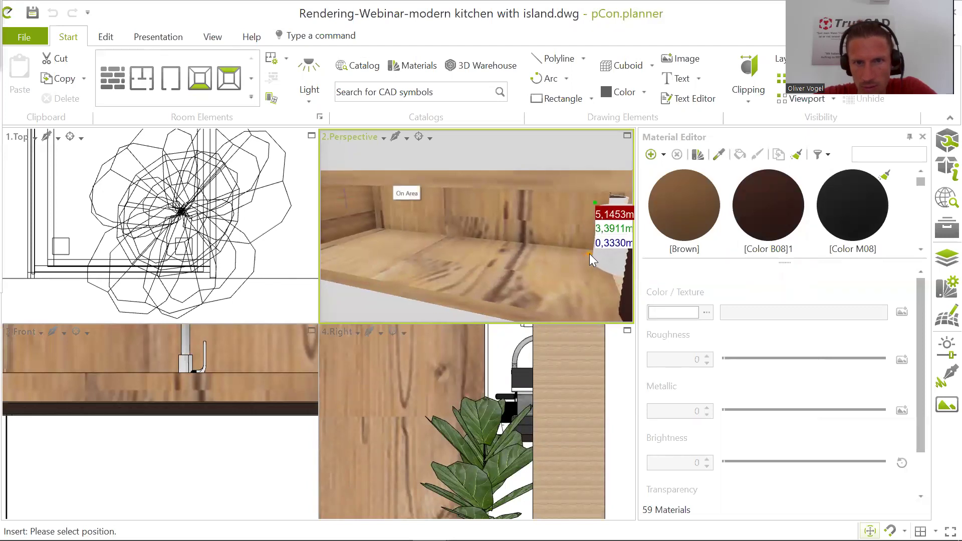
left_click(589, 253)
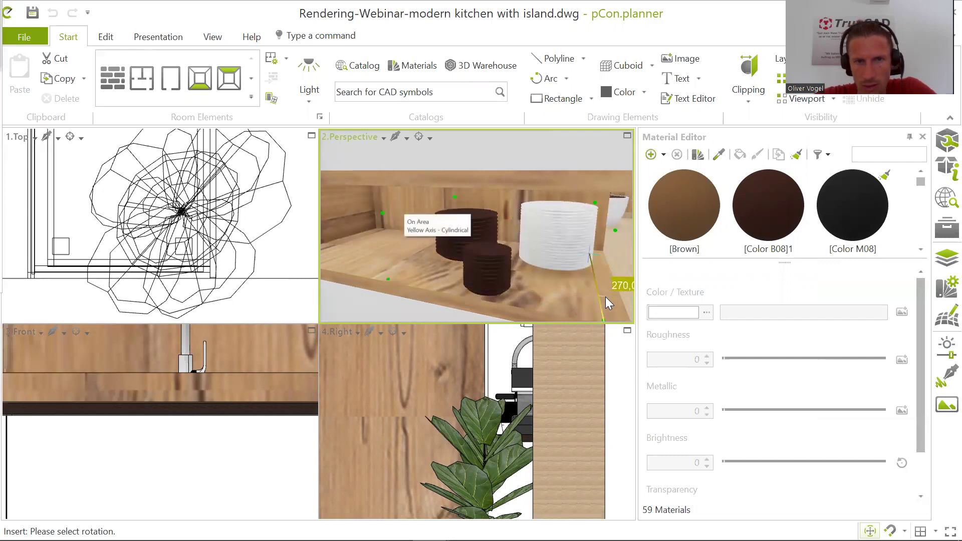
left_click(605, 296)
left_click(697, 22)
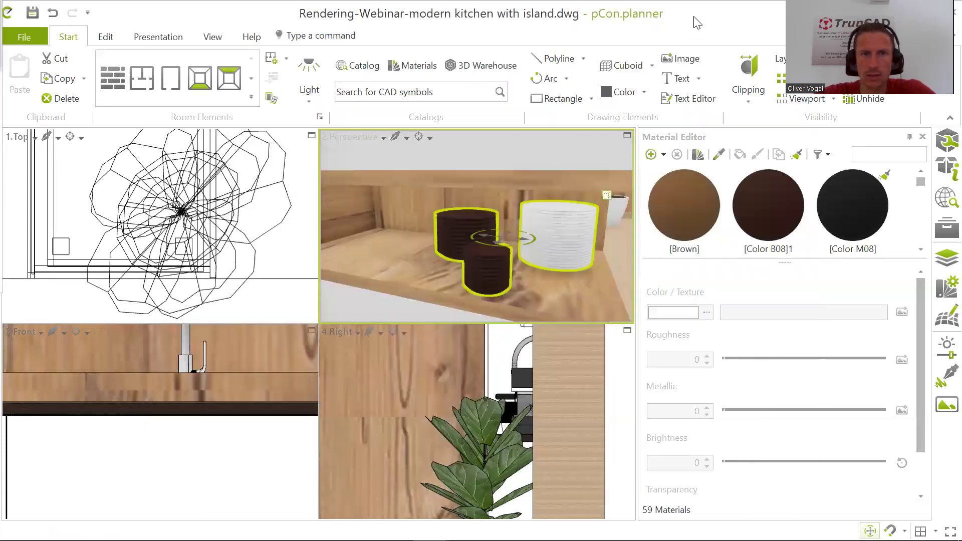
- Reopen 3D Warehouse, leave the dish model's page, search for "kitchen herbs" and browse the results for a suitable decoration
scroll(550, 216, "down", 5)
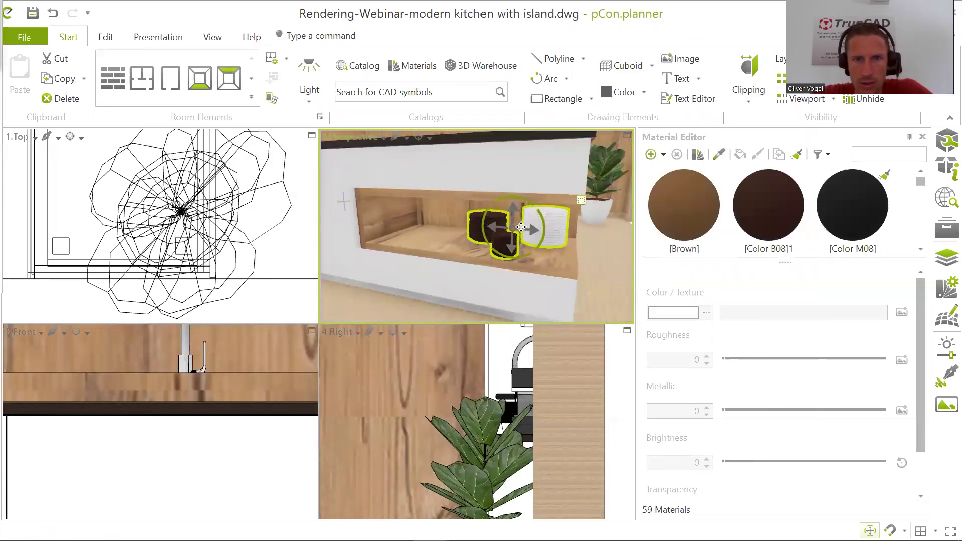
middle_click_drag(513, 228, 488, 240)
scroll(488, 240, "down", 8)
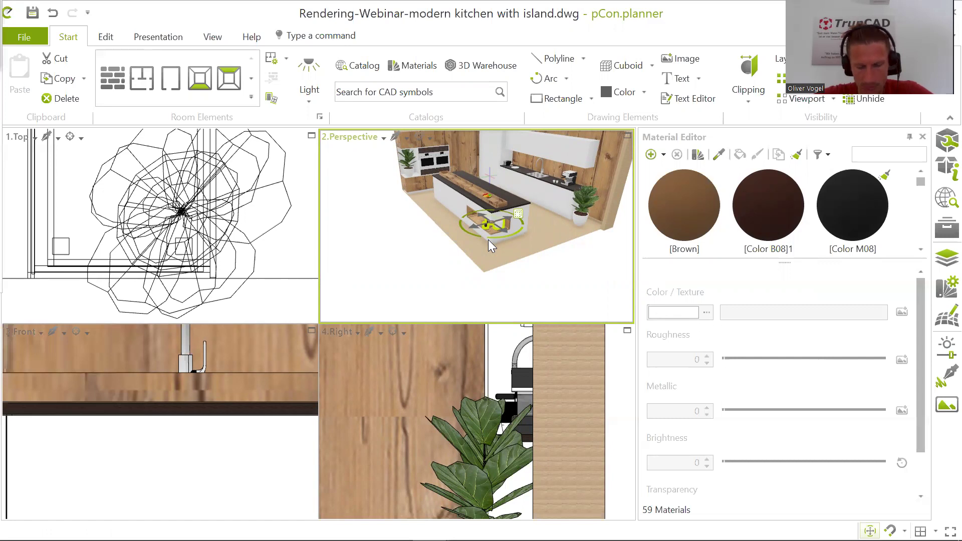
left_click(490, 66)
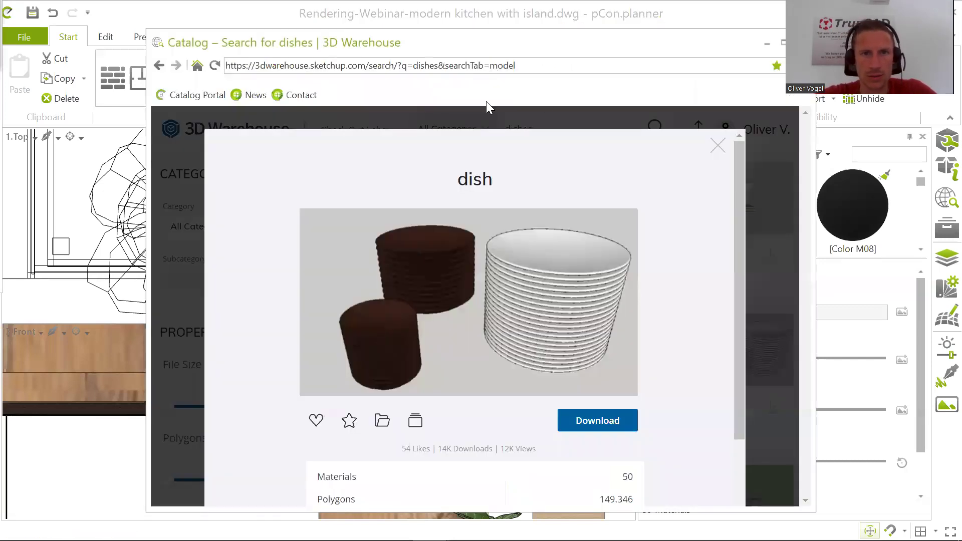
left_click(718, 146)
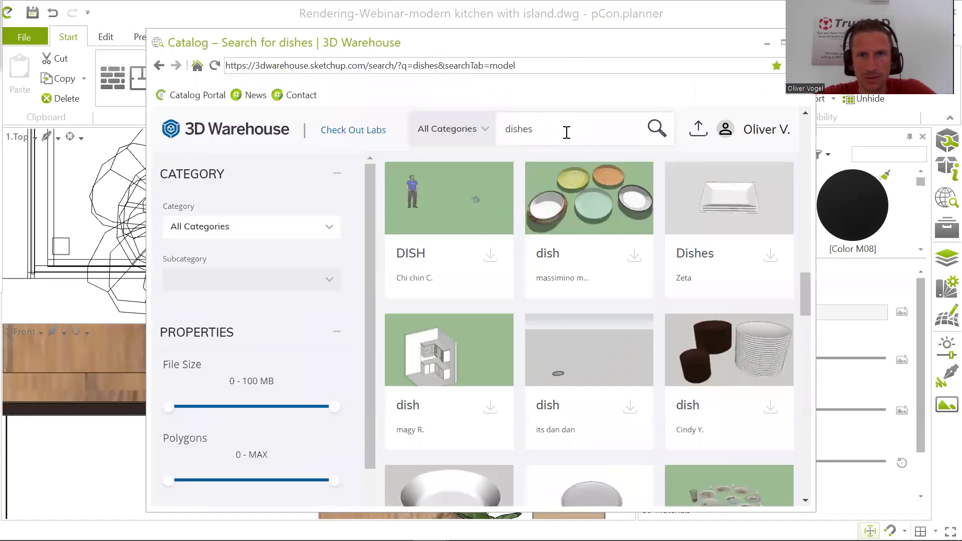
type("kit")
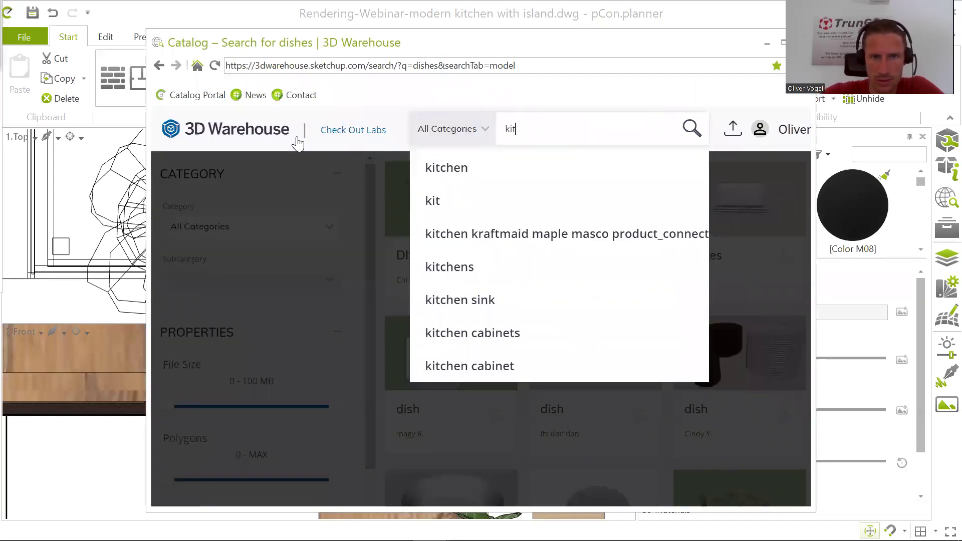
type("chen herbs")
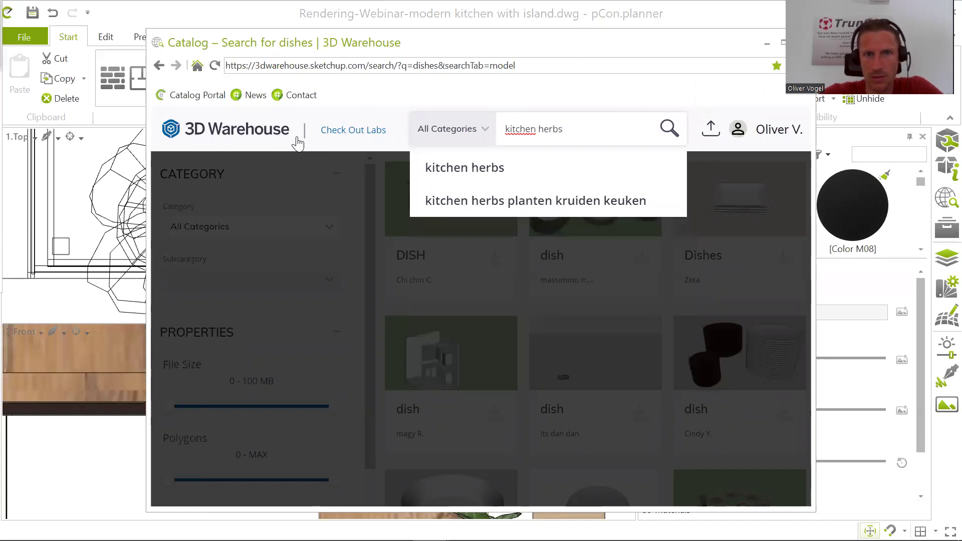
left_click(475, 179)
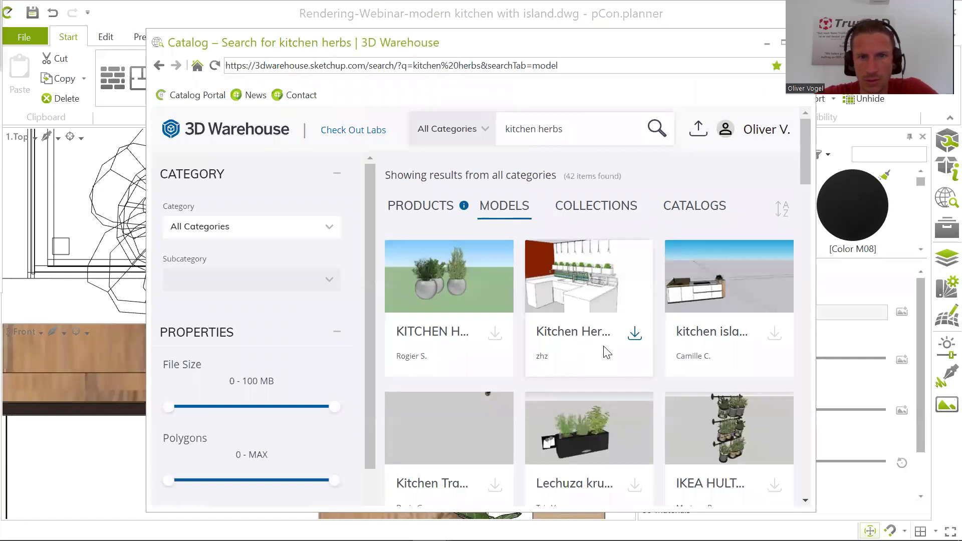
scroll(606, 352, "down", 8)
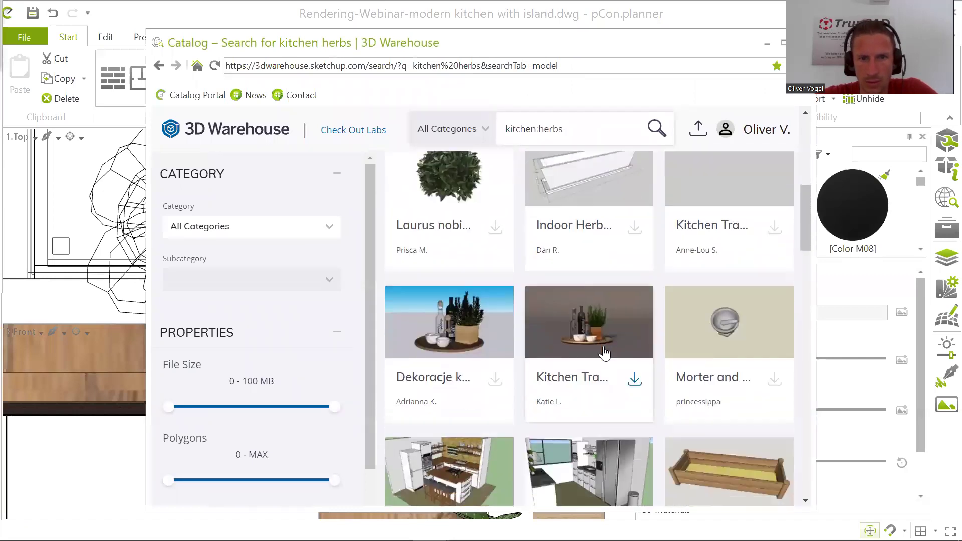
scroll(605, 352, "down", 2)
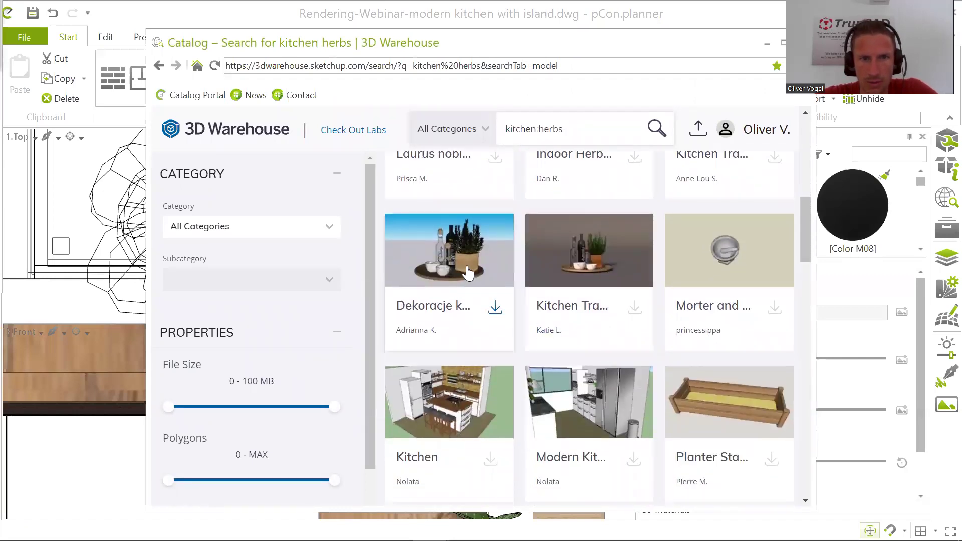
scroll(469, 272, "up", 4)
scroll(475, 275, "down", 2)
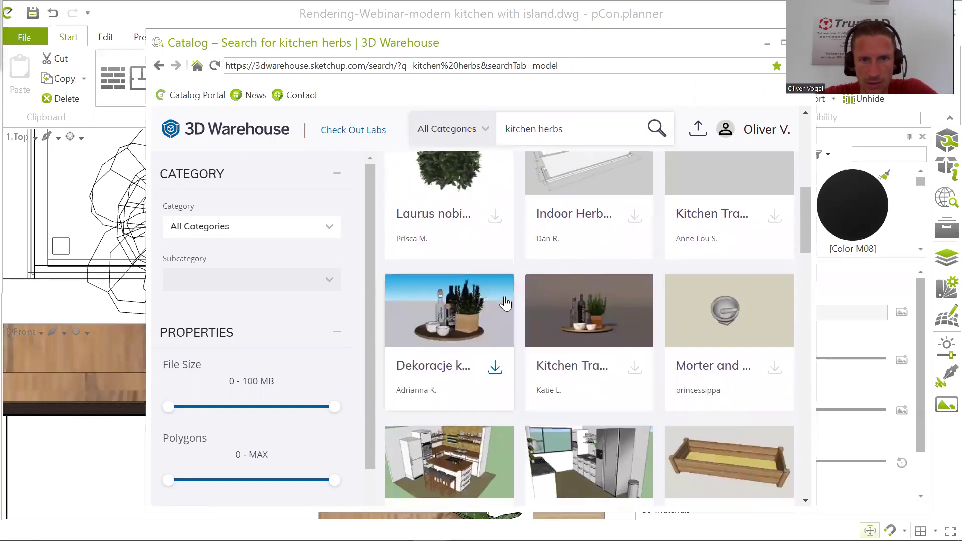
- Download the Kitchen Tray Decor as a SketchUp 2020 model and import it with centimeter as the base unit
left_click(612, 321)
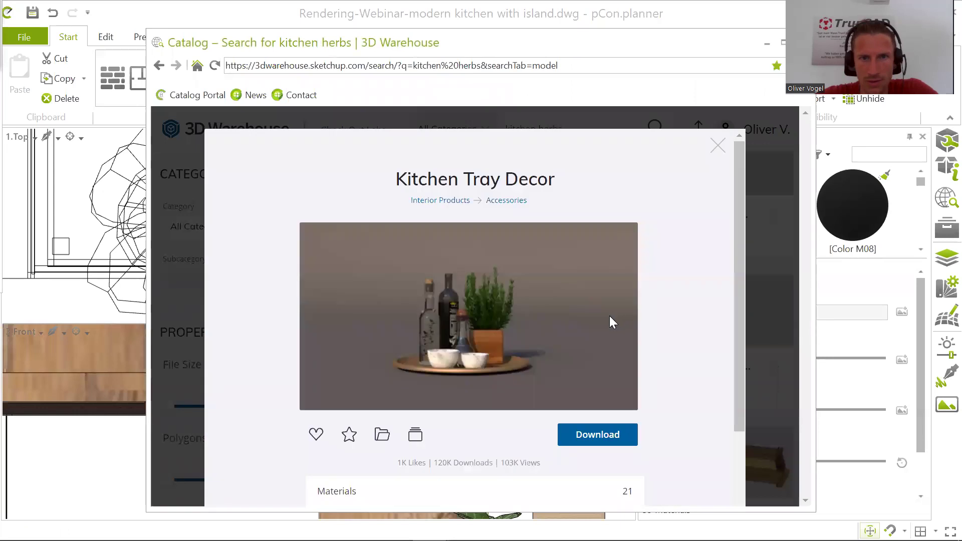
left_click(602, 435)
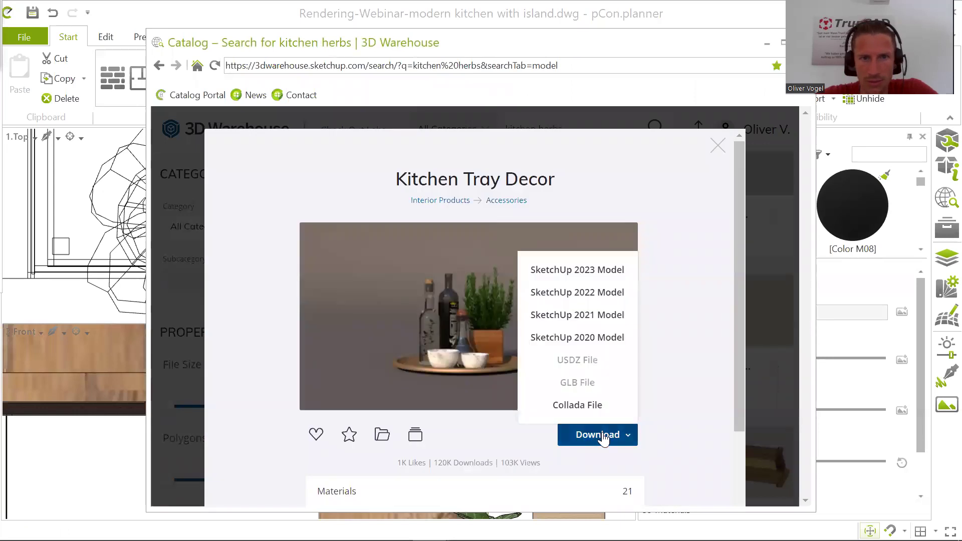
left_click(584, 344)
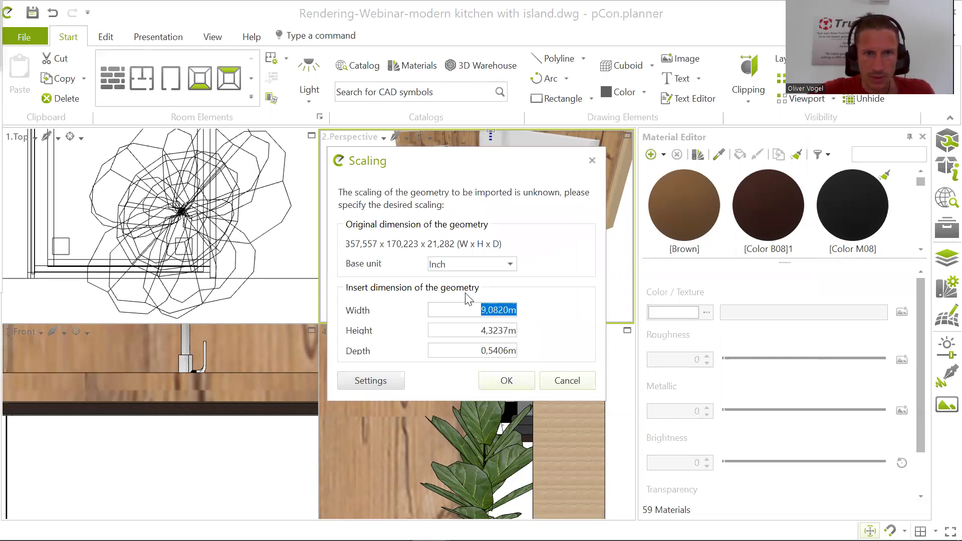
left_click(506, 268)
left_click(489, 288)
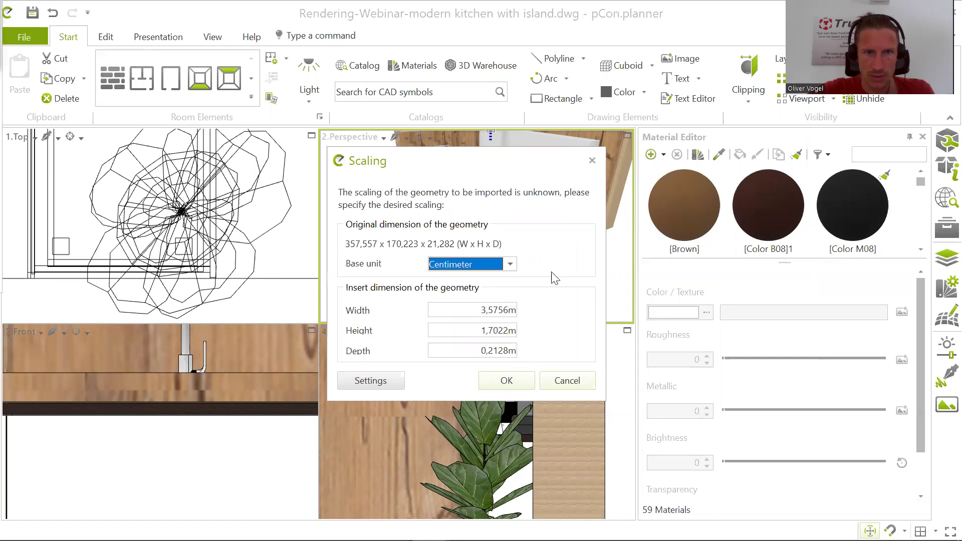
left_click(515, 269)
left_click(489, 276)
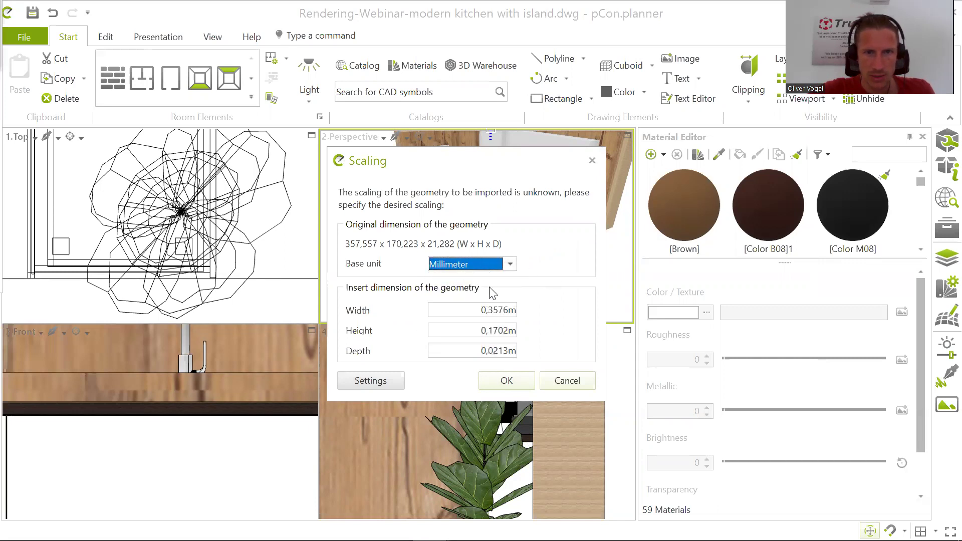
left_click(514, 268)
left_click(488, 288)
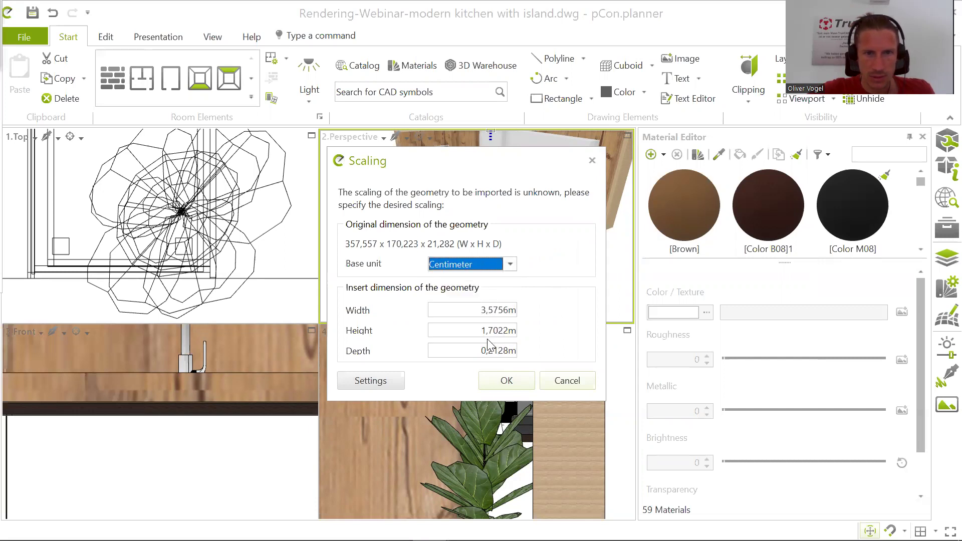
left_click(507, 381)
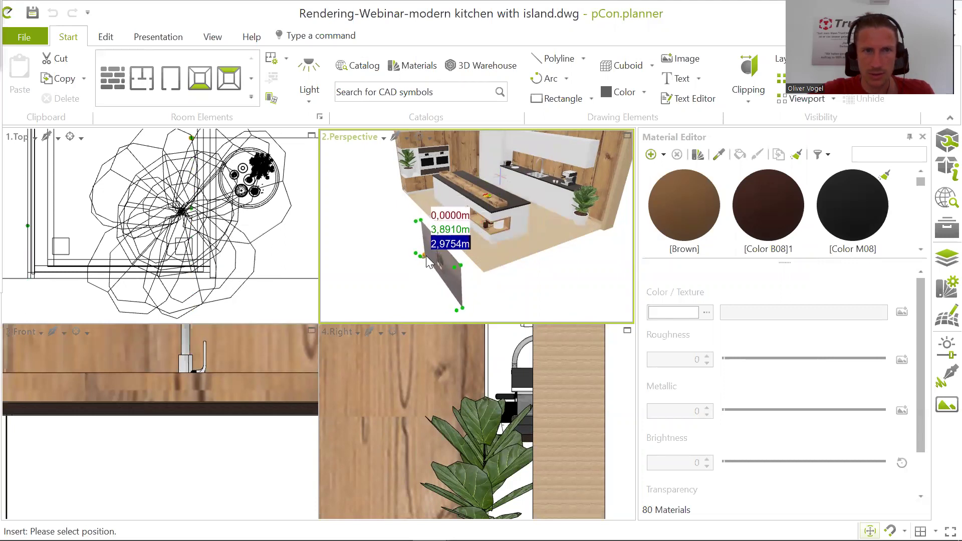
- Try to position the imported Kitchen Tray Decor near the kitchen island in the perspective view
scroll(429, 262, "up", 2)
scroll(422, 253, "up", 1)
middle_click_drag(419, 255, 395, 240)
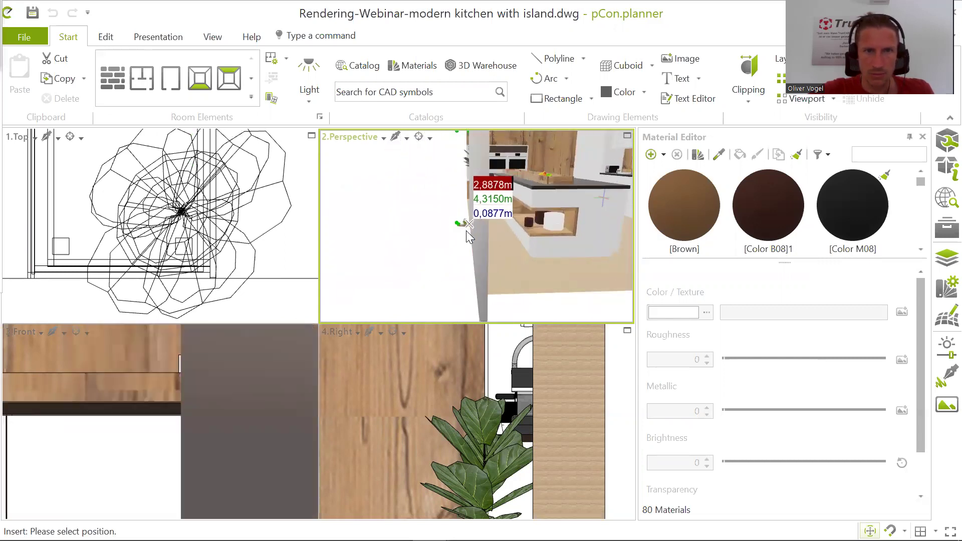
left_click(438, 249)
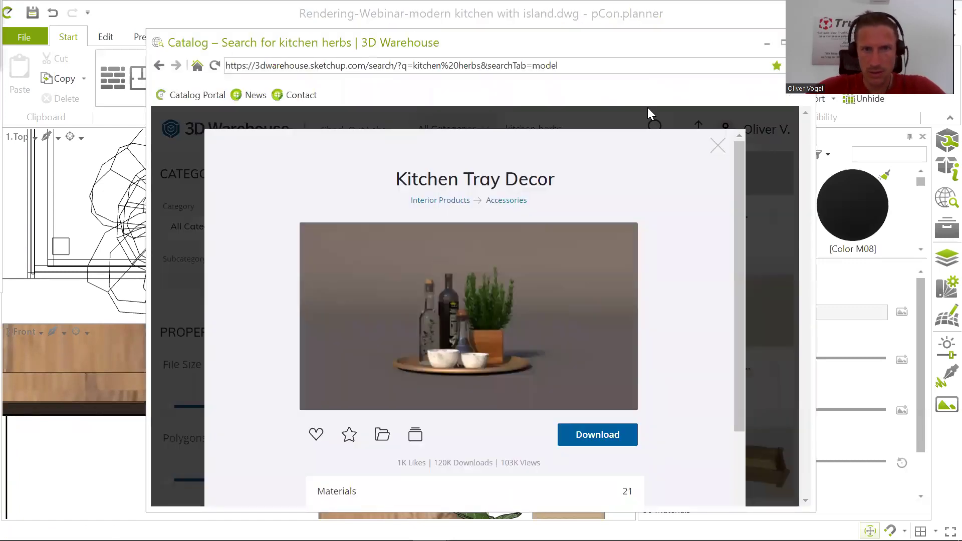
- Open the Dekoracje kuchnia model from the kitchen herbs results, download it and import it with inch as the base unit
left_click(717, 146)
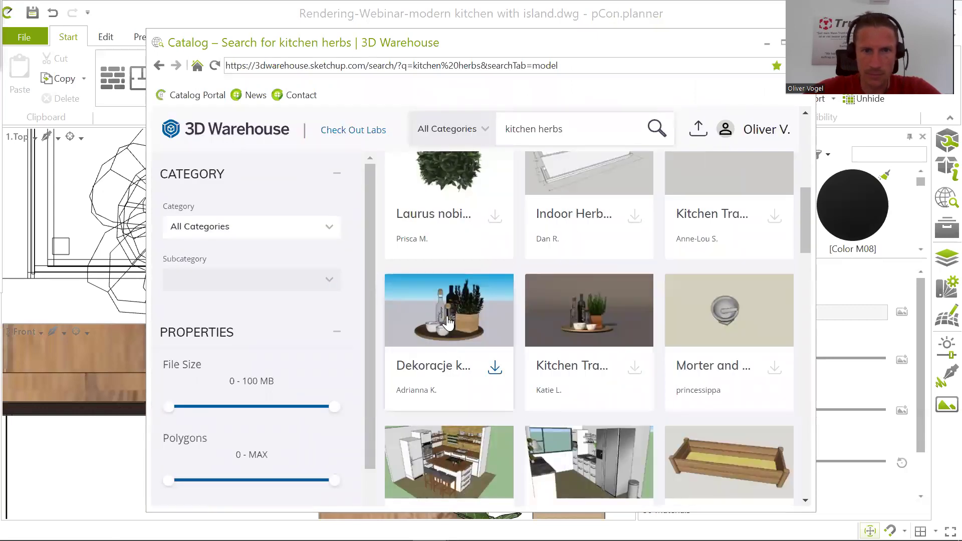
left_click(448, 323)
scroll(443, 309, "down", 3)
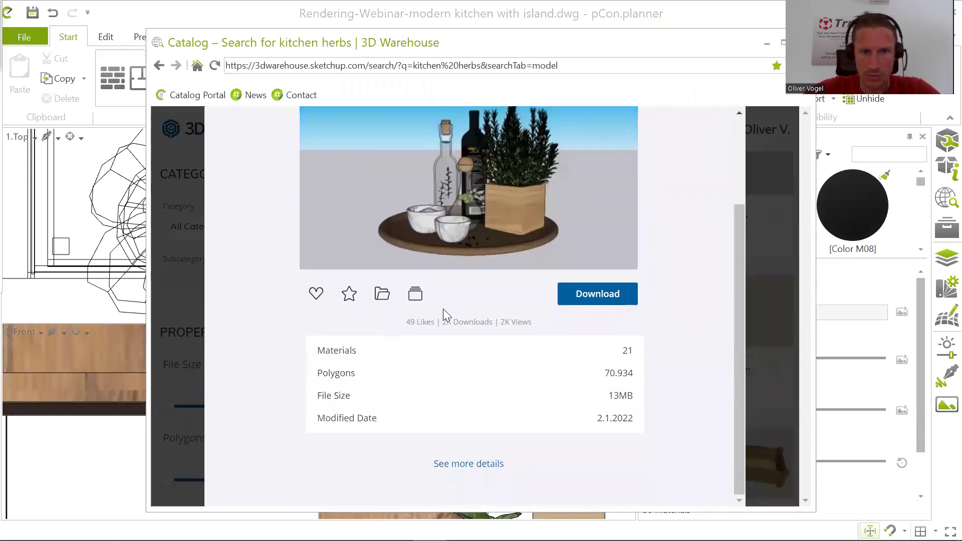
scroll(443, 308, "up", 3)
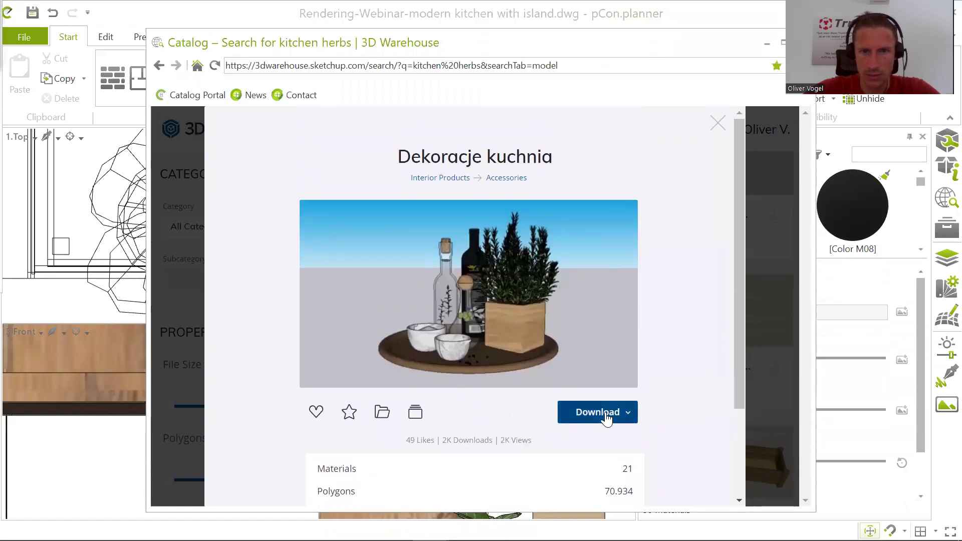
left_click(607, 414)
left_click(592, 320)
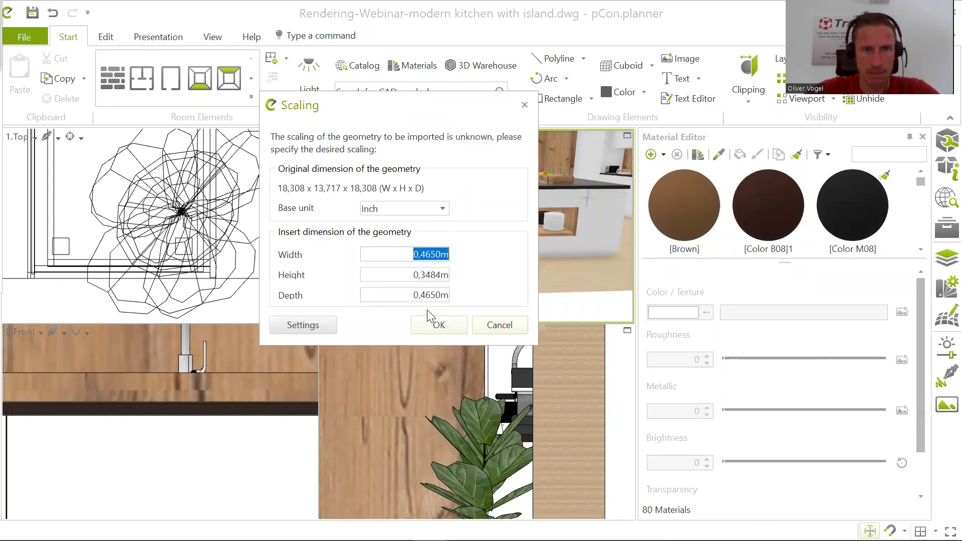
left_click(438, 328)
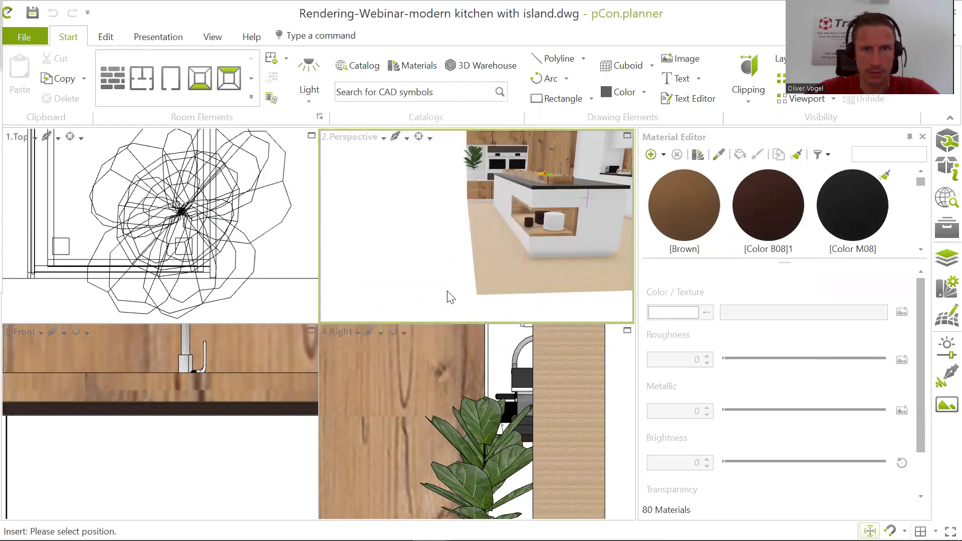
- Place and rotate the imported herb tray on the island's dark worktop beside the wooden insert, and return from 3D Warehouse to the drawing
scroll(511, 229, "down", 2)
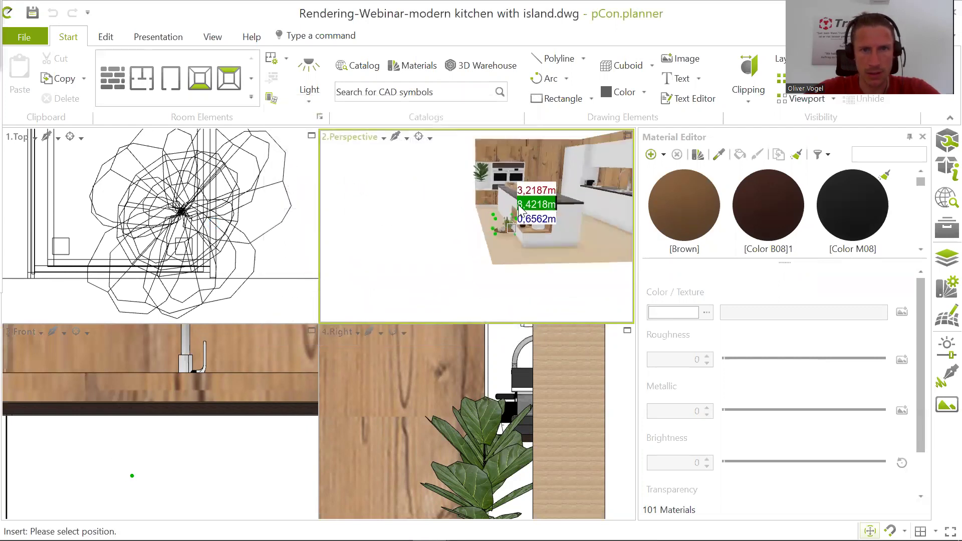
scroll(536, 183, "up", 4)
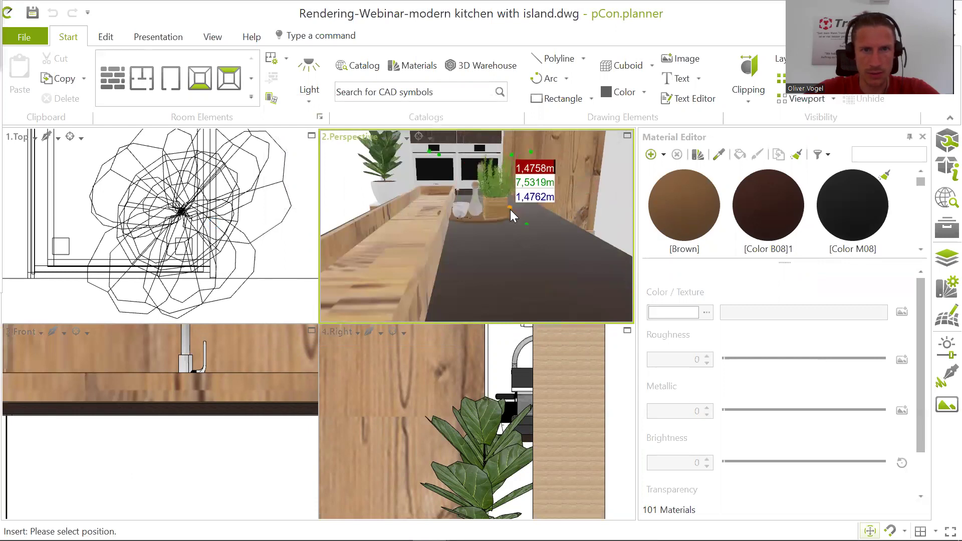
scroll(515, 209, "up", 3)
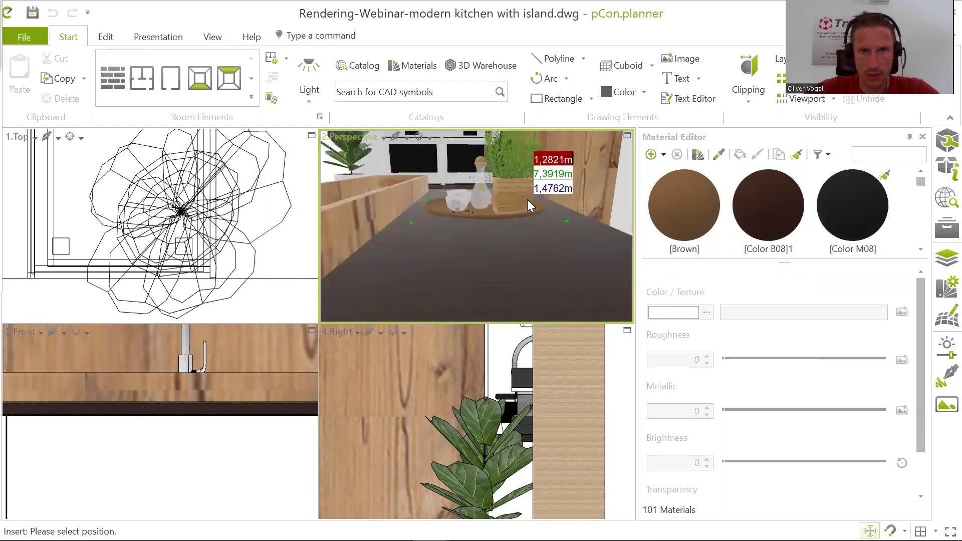
right_click_drag(531, 213, 536, 242)
scroll(538, 198, "down", 2)
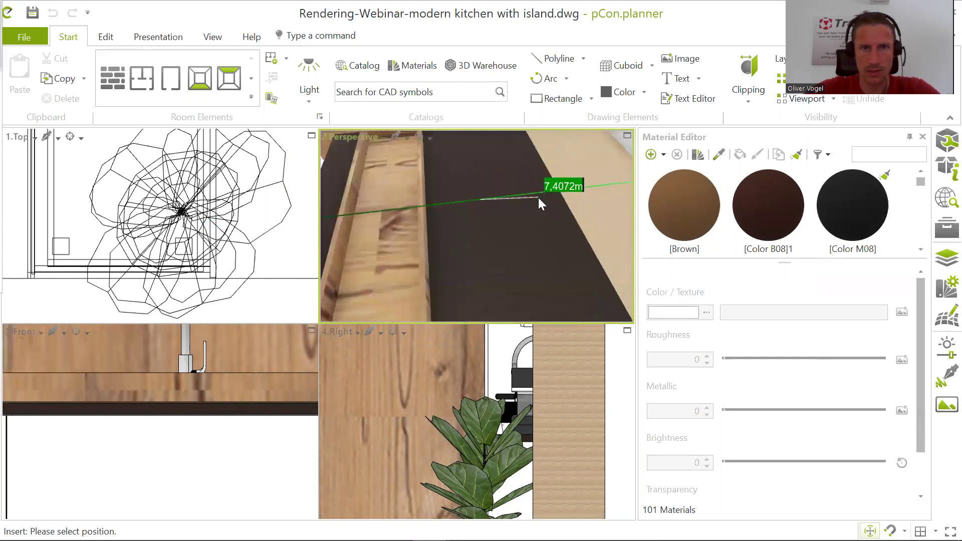
middle_click_drag(537, 196, 540, 229)
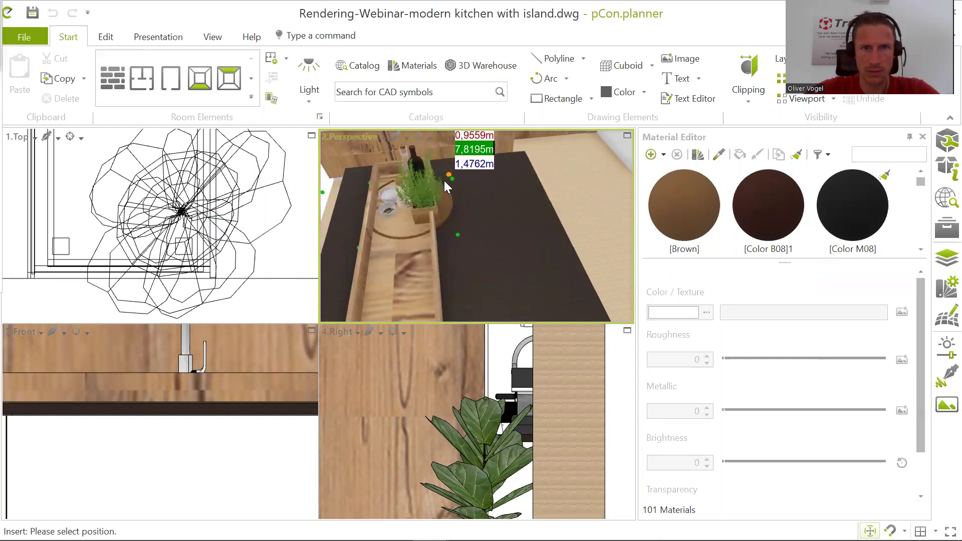
left_click(448, 285)
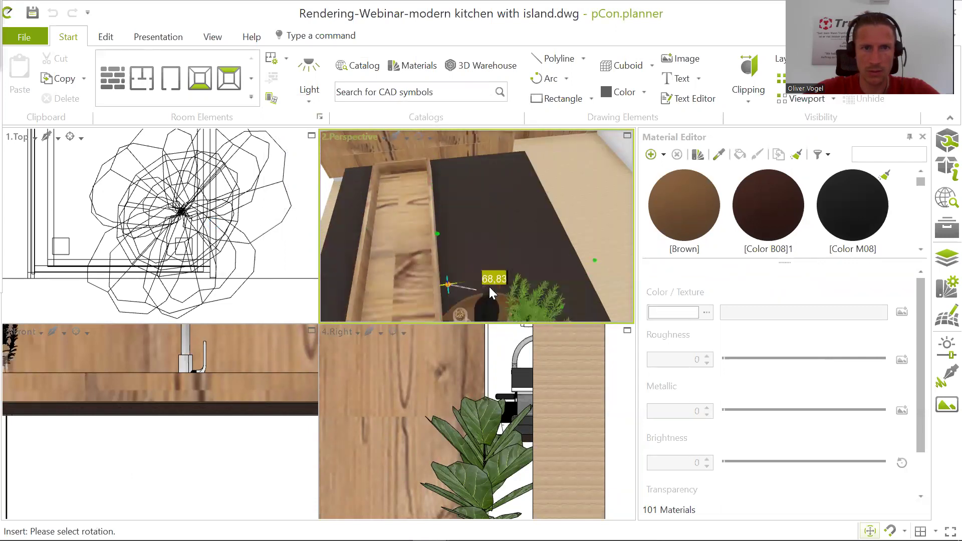
left_click(437, 174)
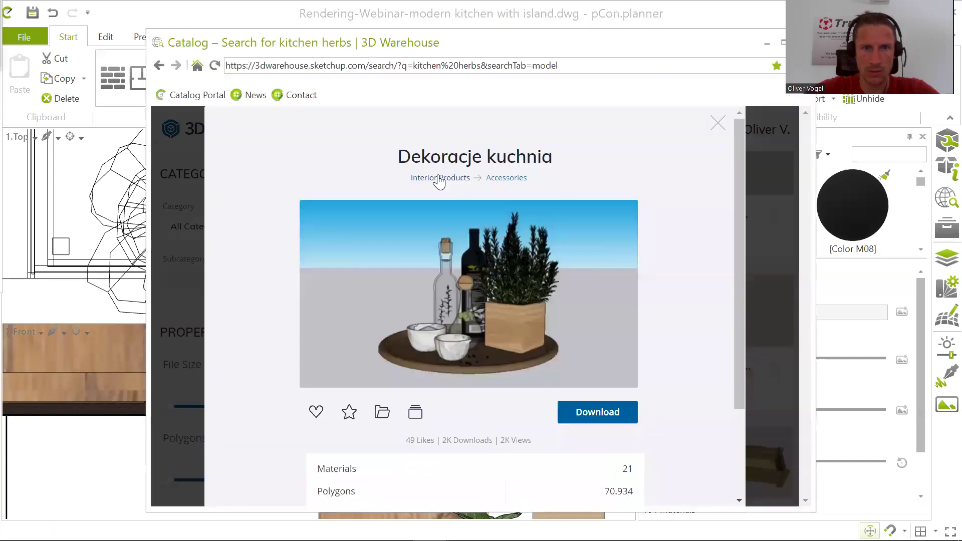
left_click(656, 19)
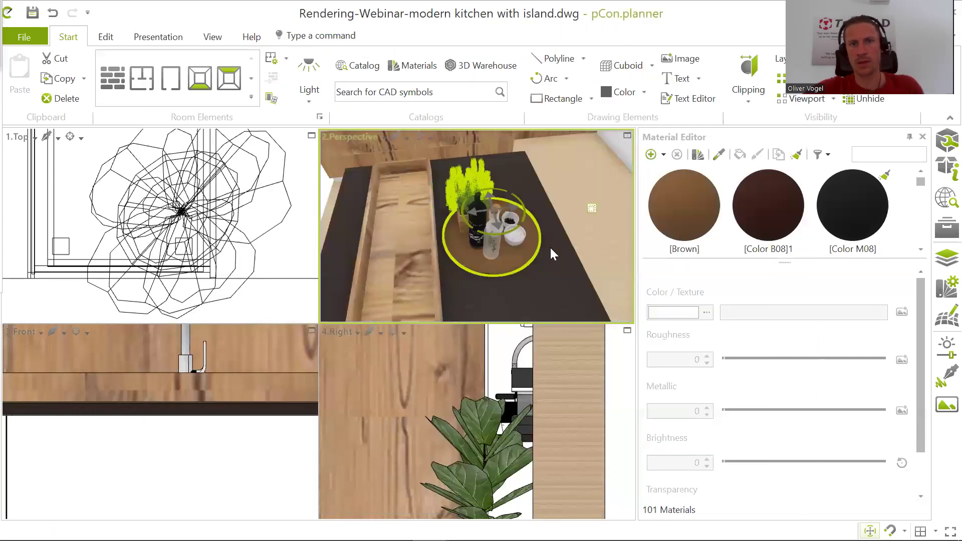
- Select the kitchen group at the white tall cabinet in the corner of the room
scroll(550, 248, "down", 3)
middle_click_drag(556, 252, 597, 238)
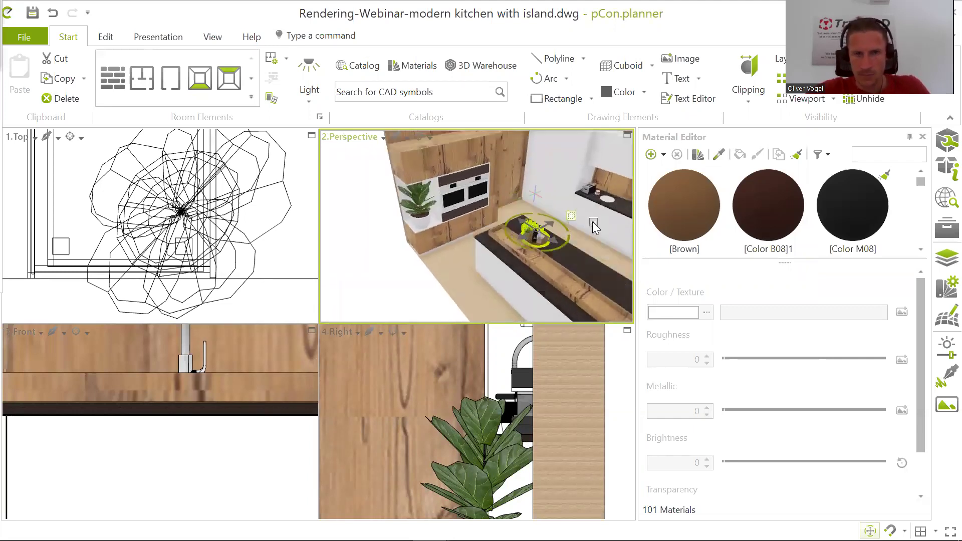
scroll(585, 216, "down", 2)
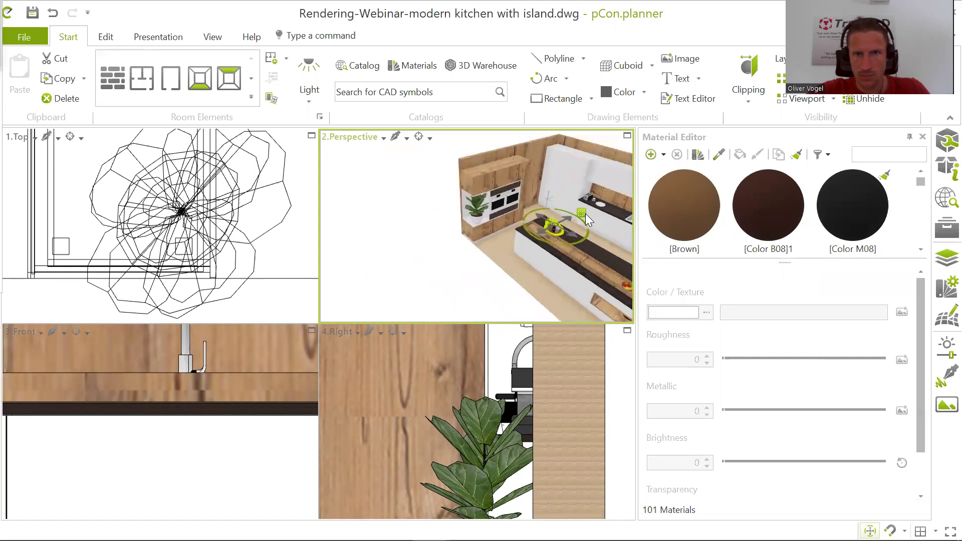
middle_click_drag(585, 214, 571, 171)
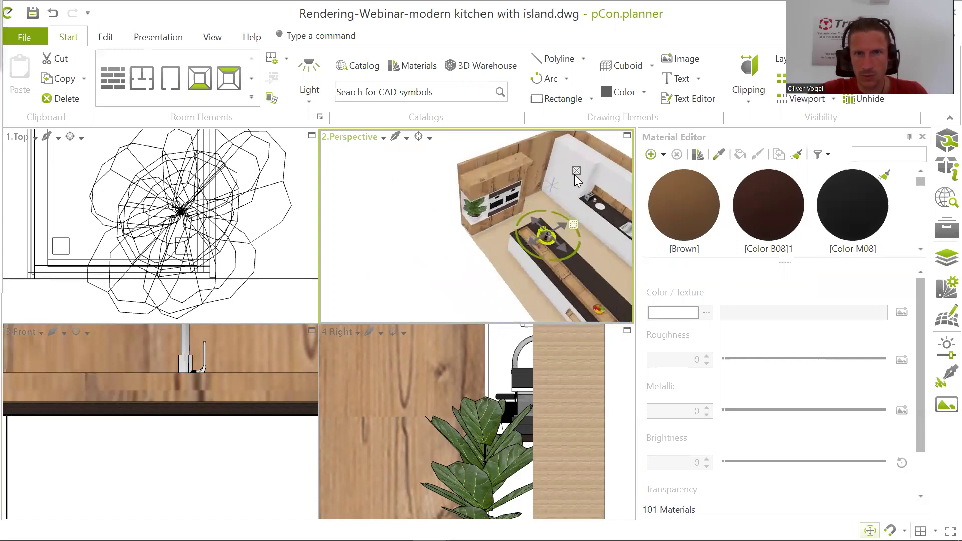
scroll(575, 176, "up", 3)
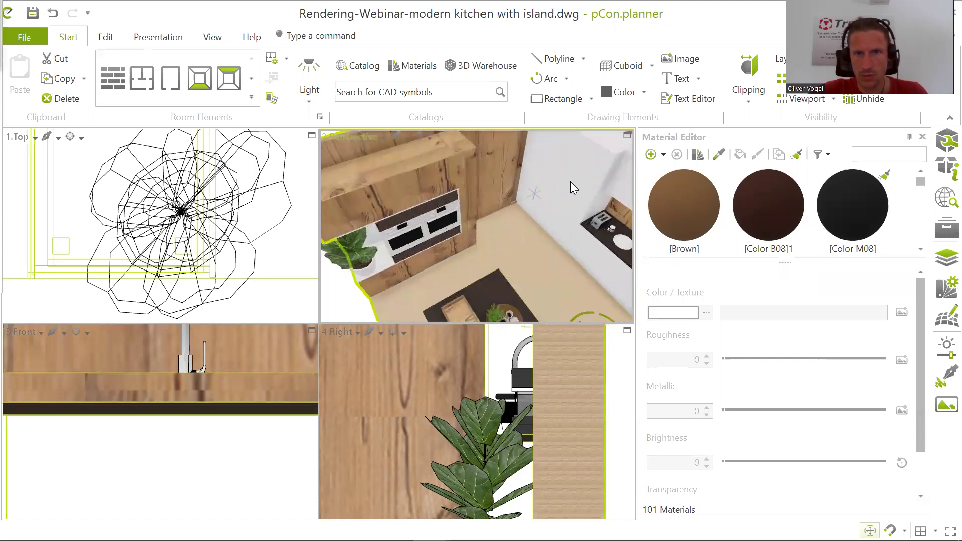
left_click_drag(571, 182, 567, 177)
left_click(567, 178)
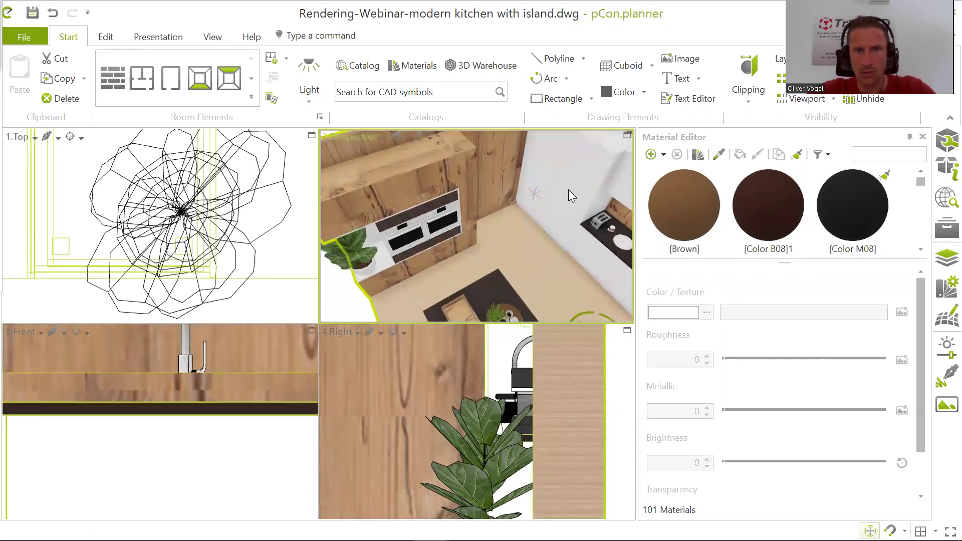
right_click(568, 189)
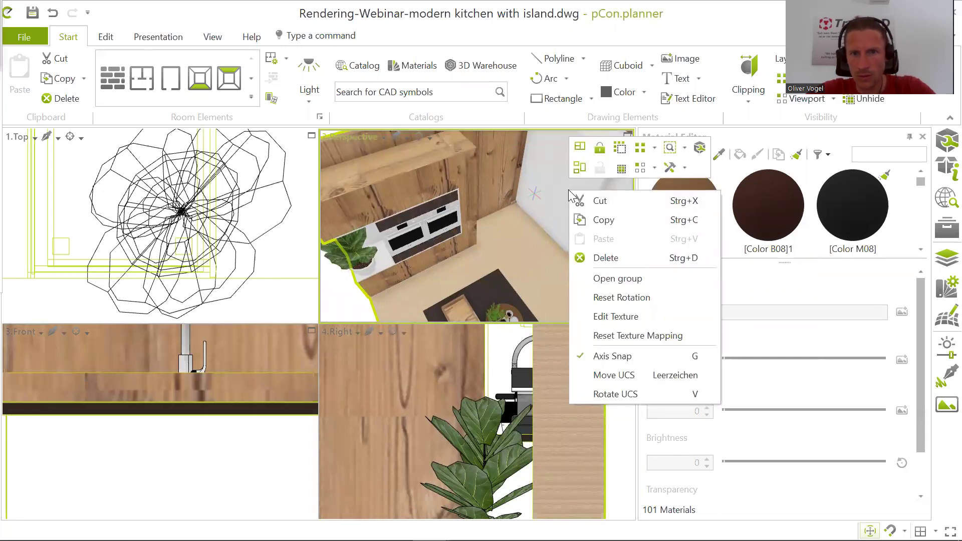
left_click(523, 245)
left_click(524, 249)
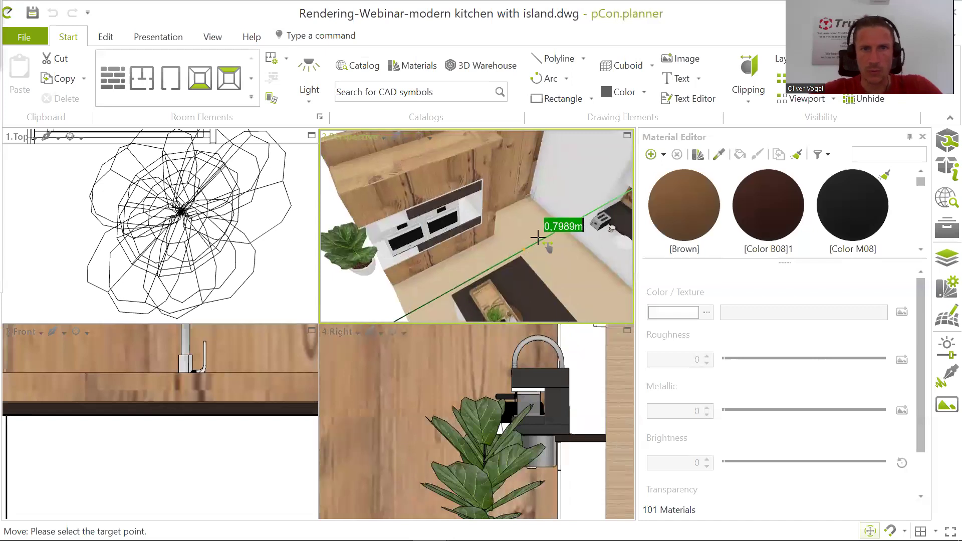
left_click(538, 237)
scroll(557, 249, "down", 5)
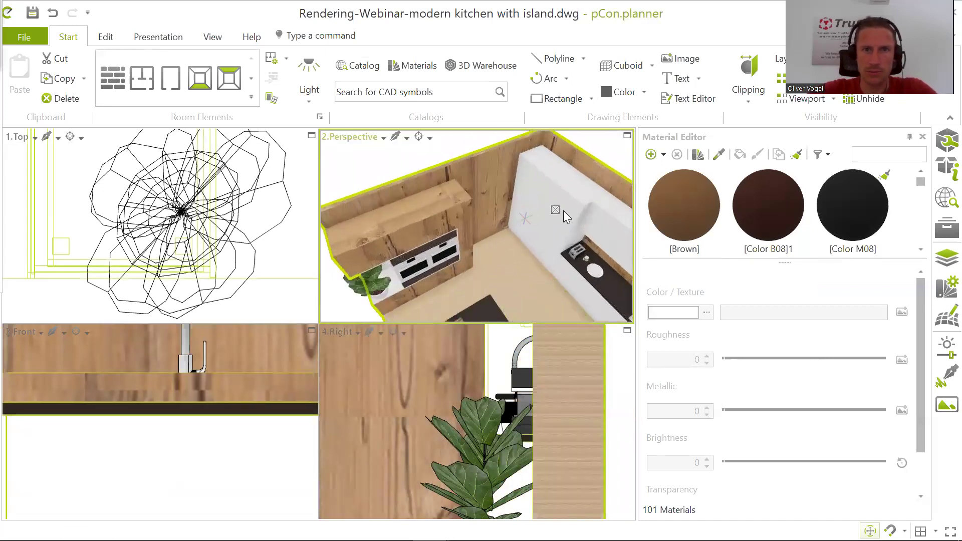
right_click_drag(523, 257, 534, 180)
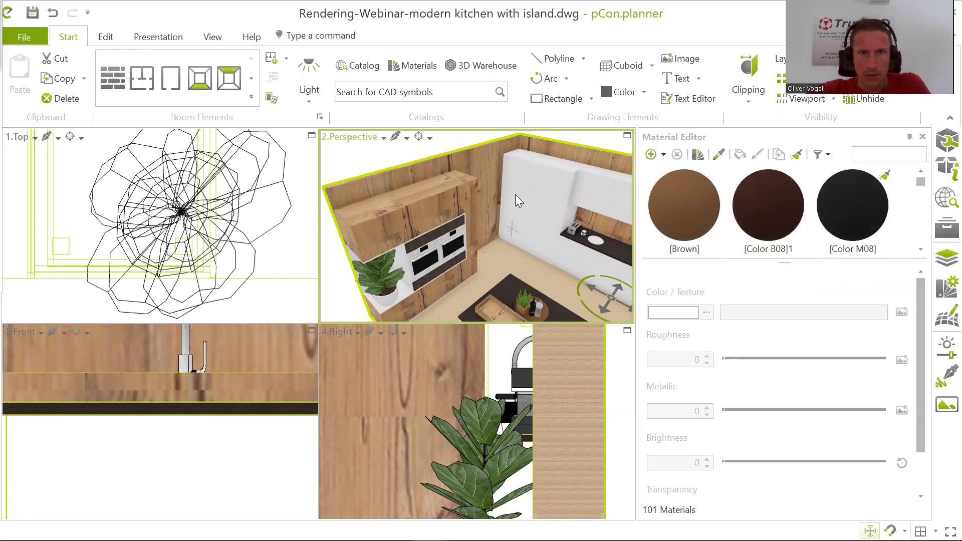
scroll(516, 197, "up", 5)
scroll(516, 197, "down", 4)
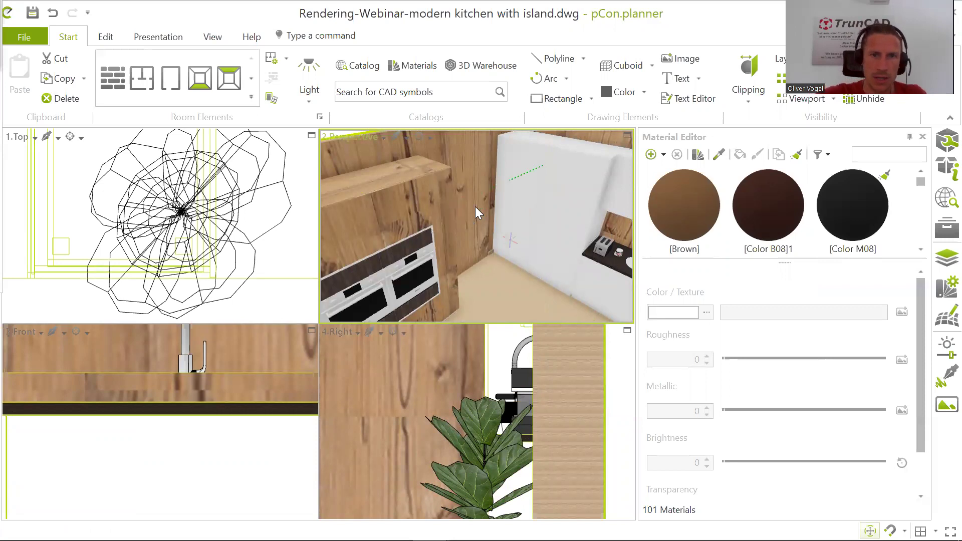
scroll(520, 189, "up", 3)
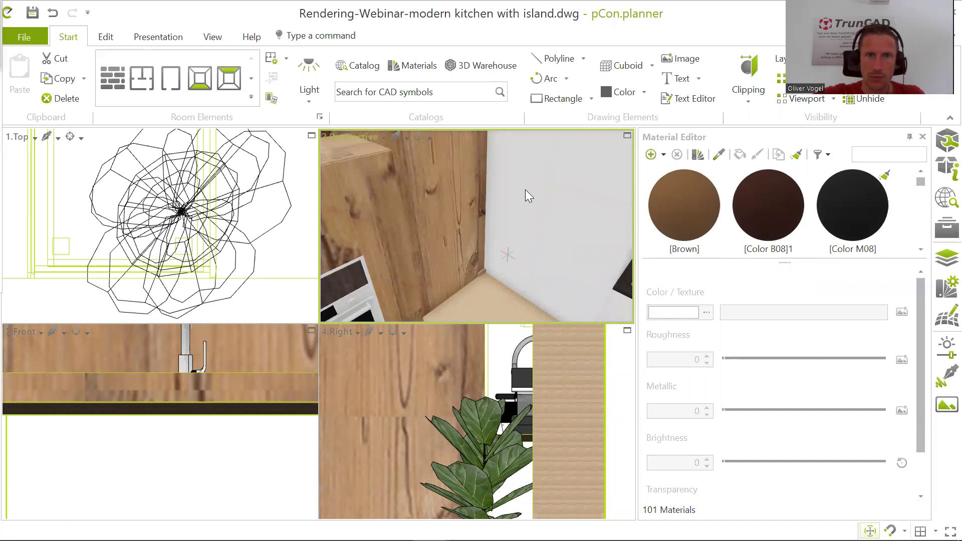
key("Escape")
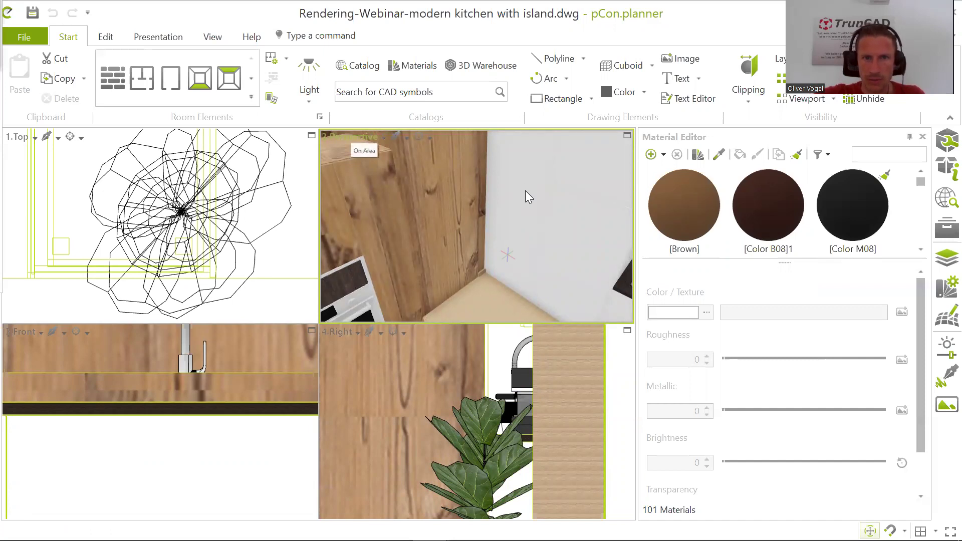
scroll(525, 191, "down", 3)
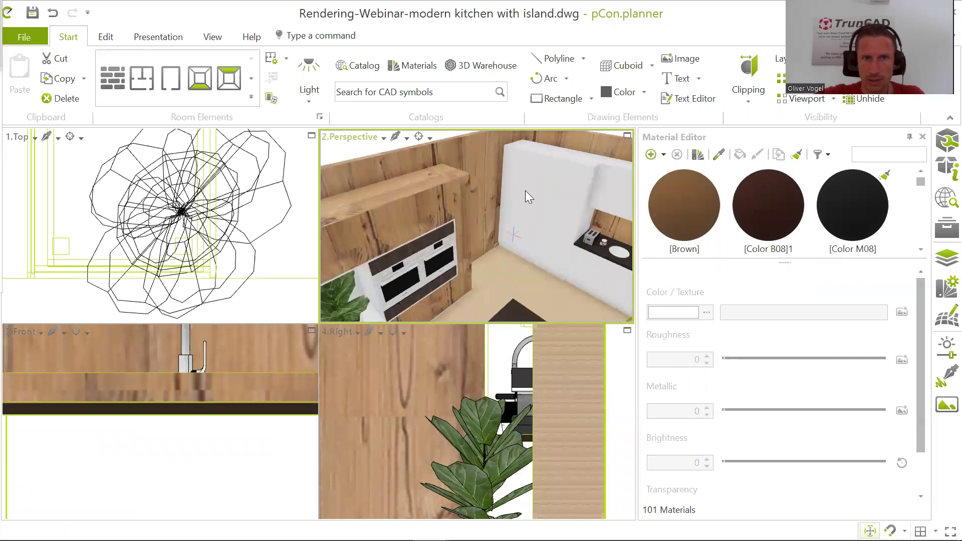
left_click(521, 206)
right_click(524, 199)
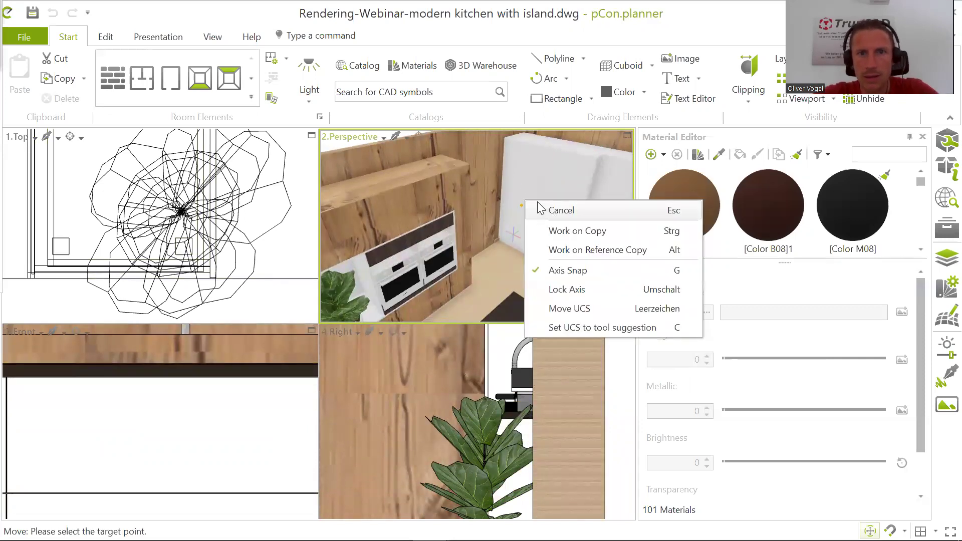
left_click(536, 209)
right_click(529, 189)
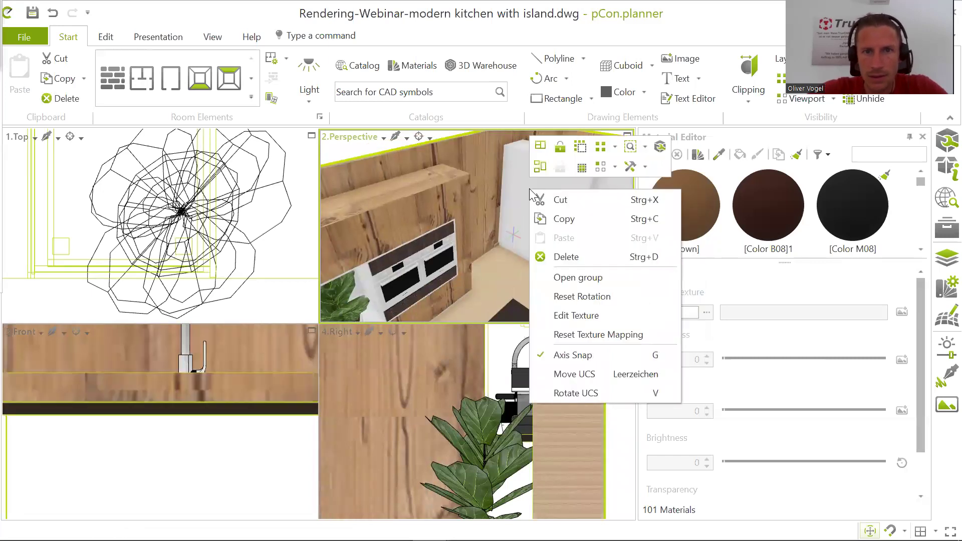
left_click(446, 166)
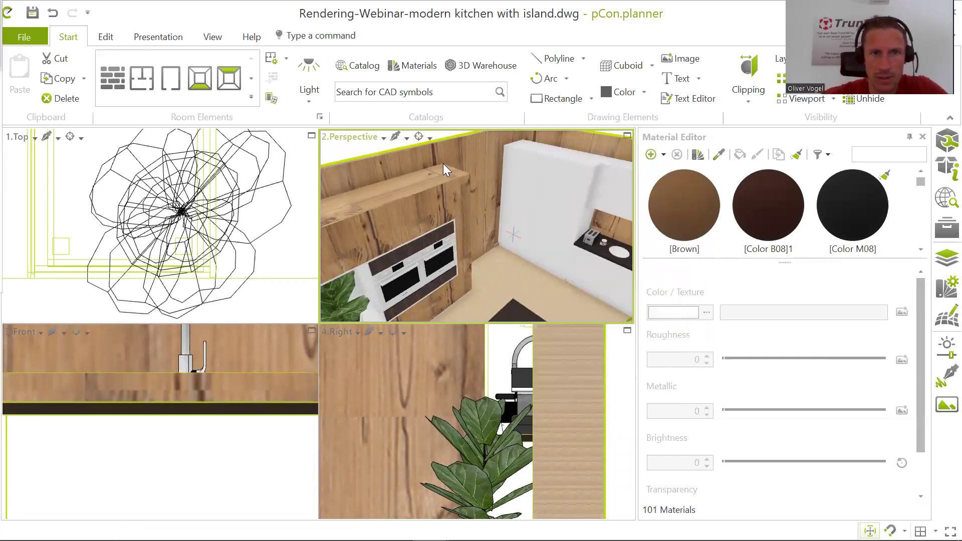
- Open the kitchen group and delete the white front panel of the tall cabinet in the corner
right_click(522, 200)
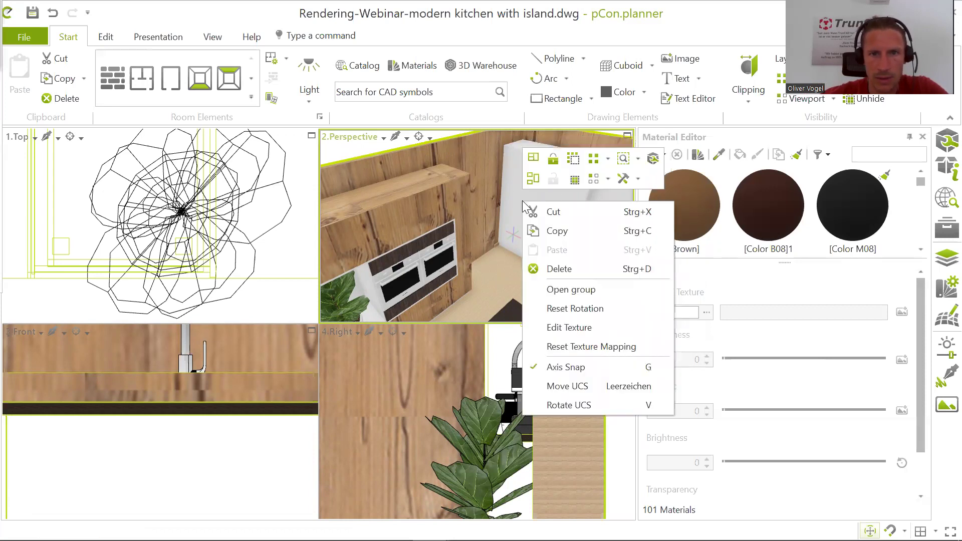
left_click(592, 289)
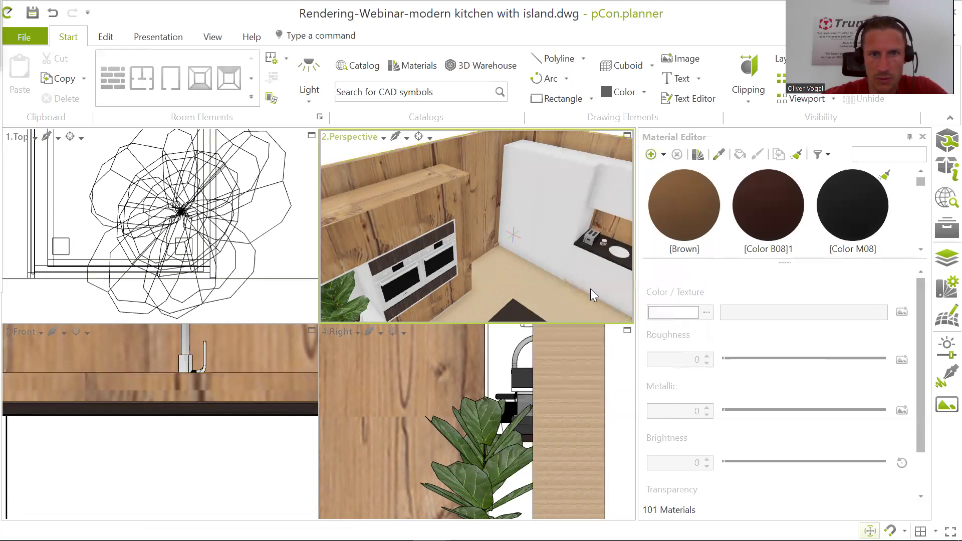
left_click(525, 192)
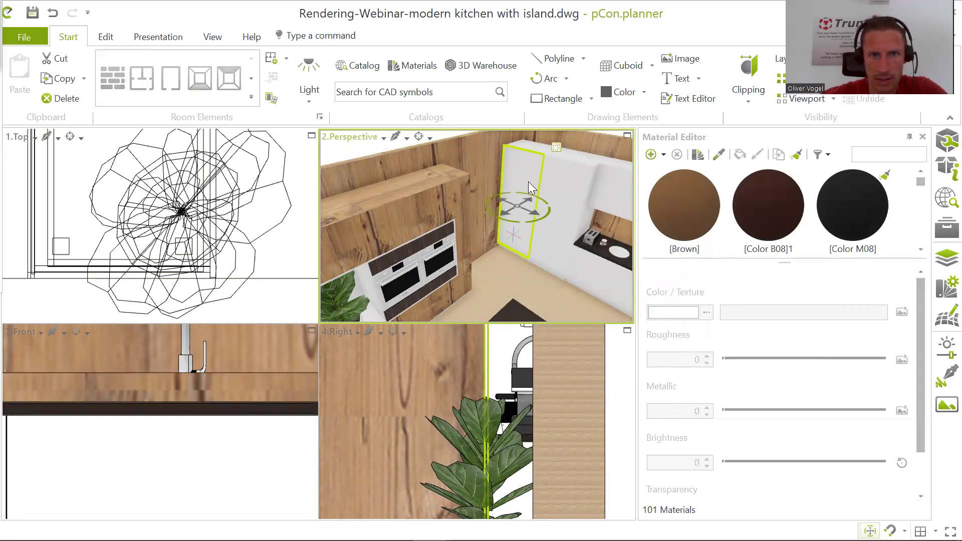
scroll(528, 181, "up", 2)
scroll(528, 181, "up", 1)
right_click(528, 182)
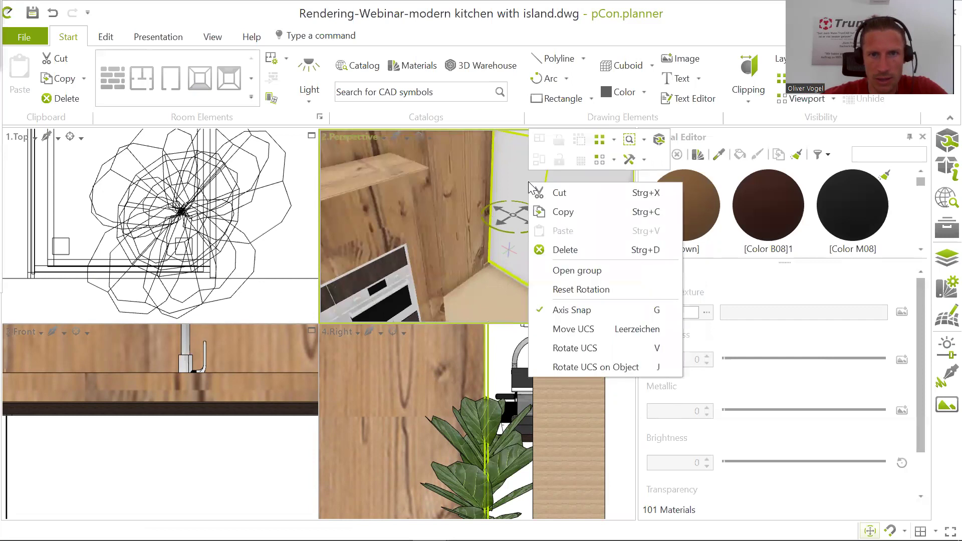
left_click(565, 250)
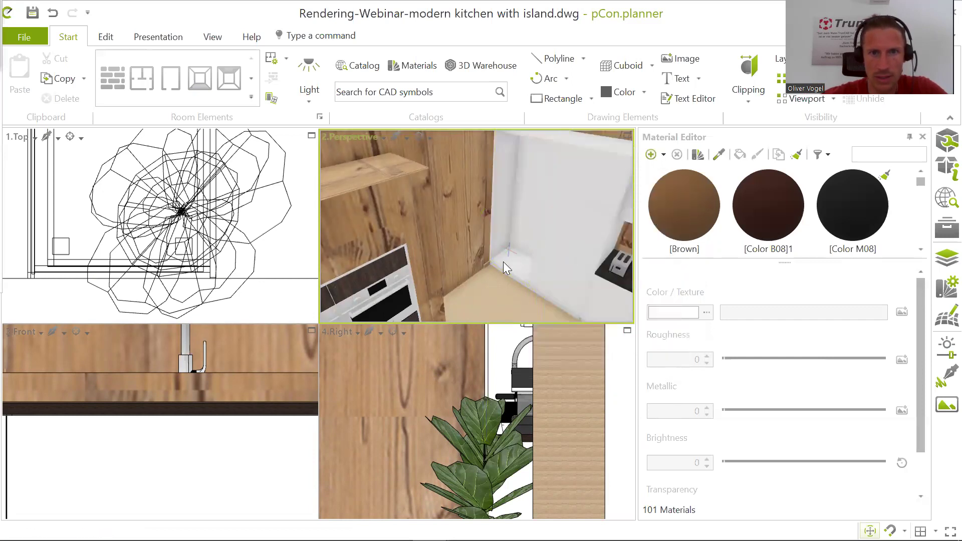
scroll(504, 263, "up", 1)
scroll(523, 252, "up", 2)
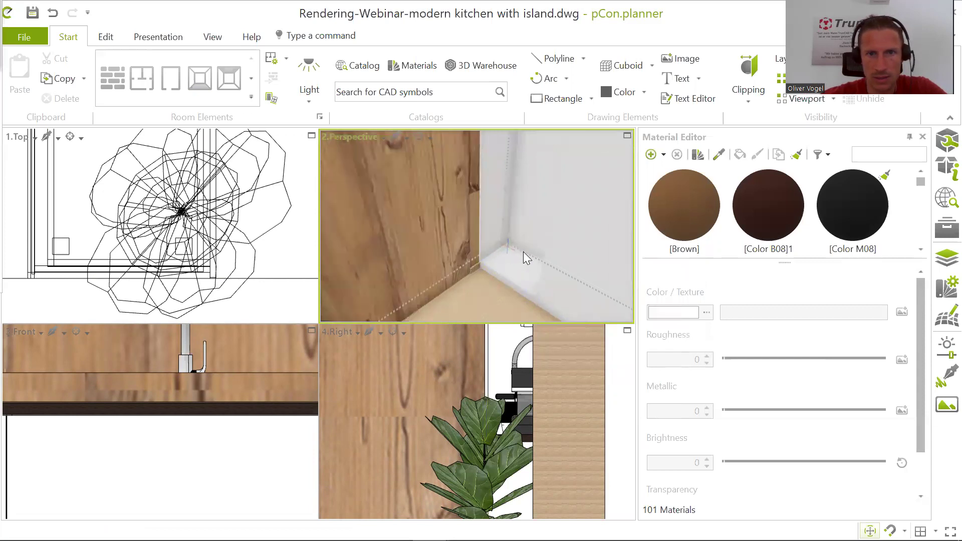
- Search 3D Warehouse for "fridge" and look over the model results
scroll(530, 256, "down", 5)
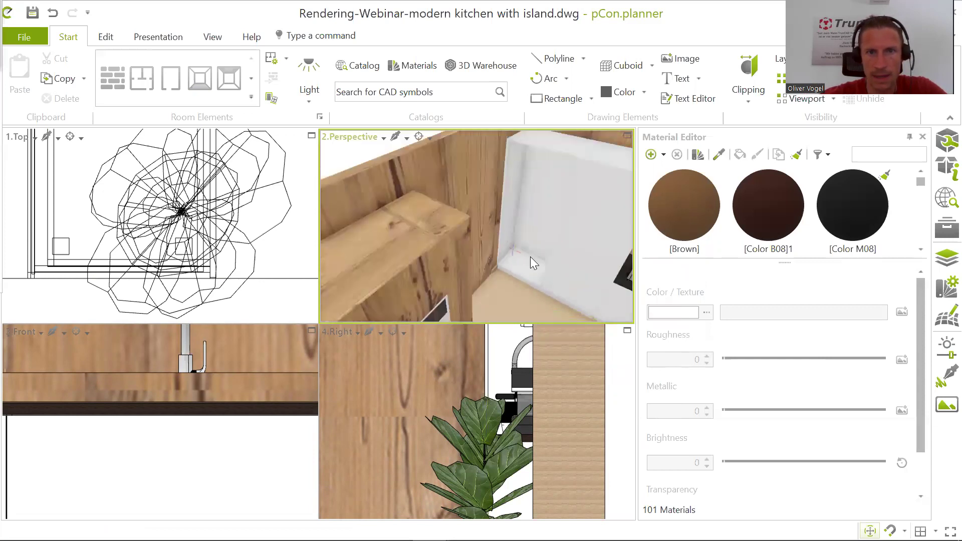
left_click(481, 66)
left_click(718, 122)
left_click_drag(565, 129, 225, 135)
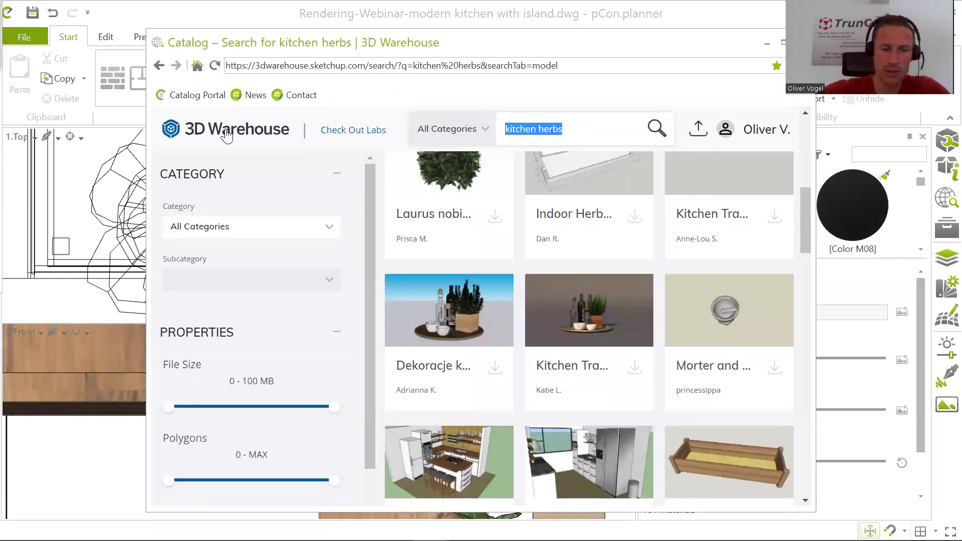
type("frid")
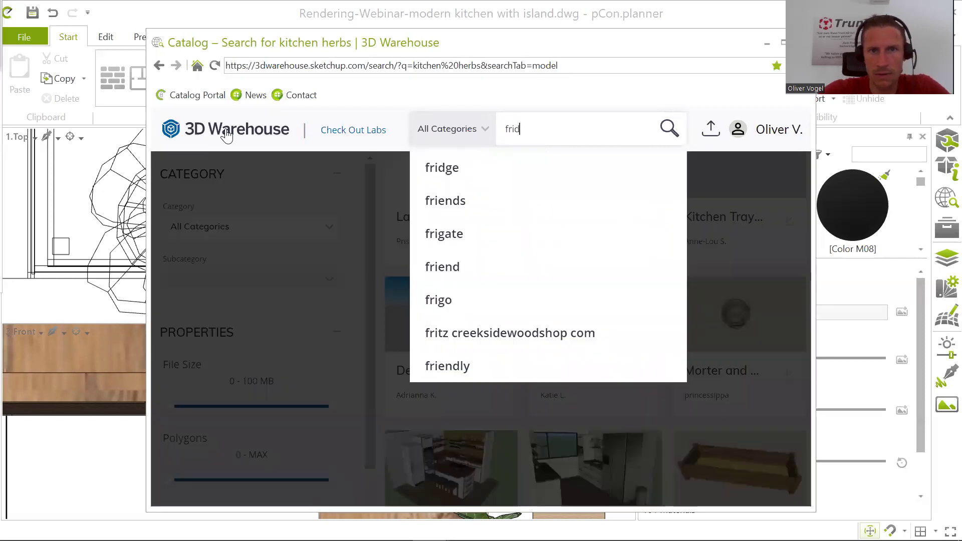
type("ge")
key("Return")
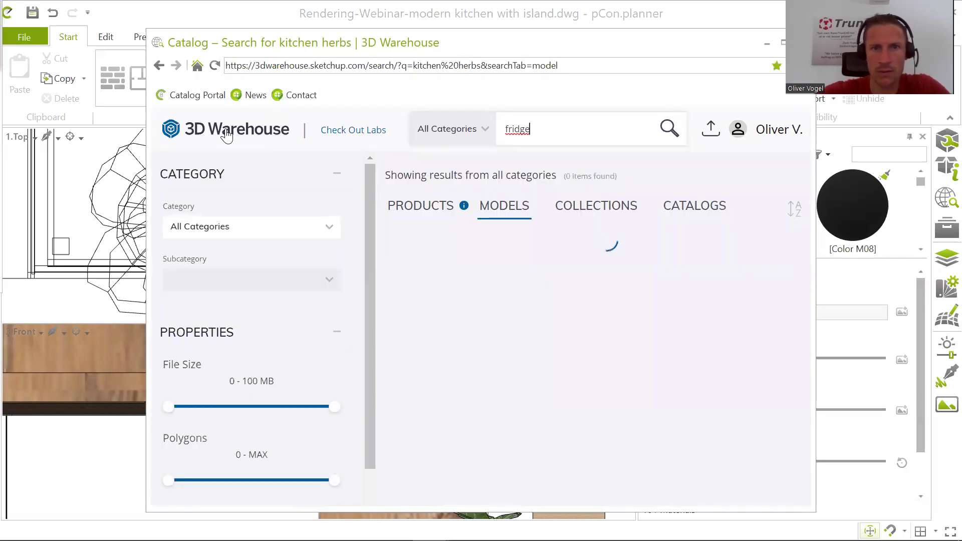
scroll(620, 357, "down", 3)
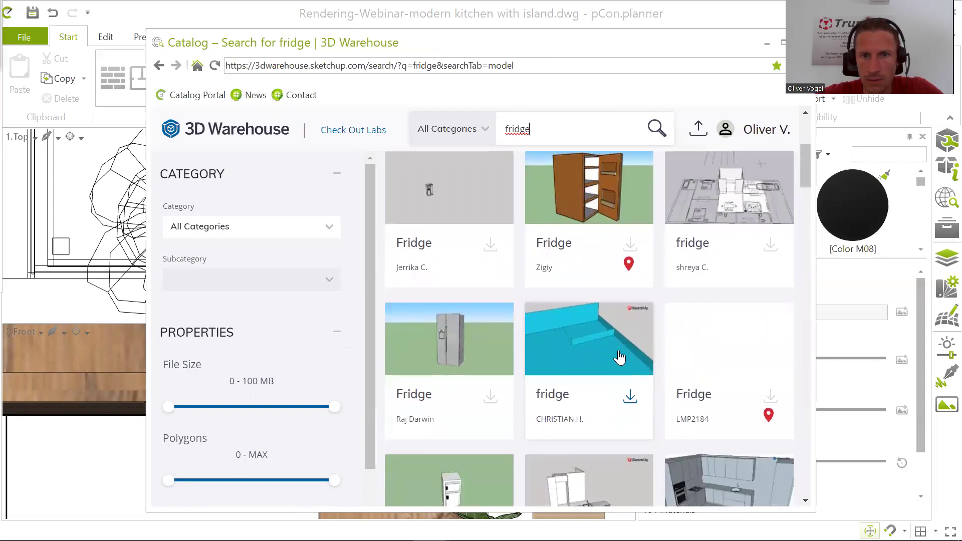
scroll(620, 357, "down", 1)
scroll(620, 356, "up", 5)
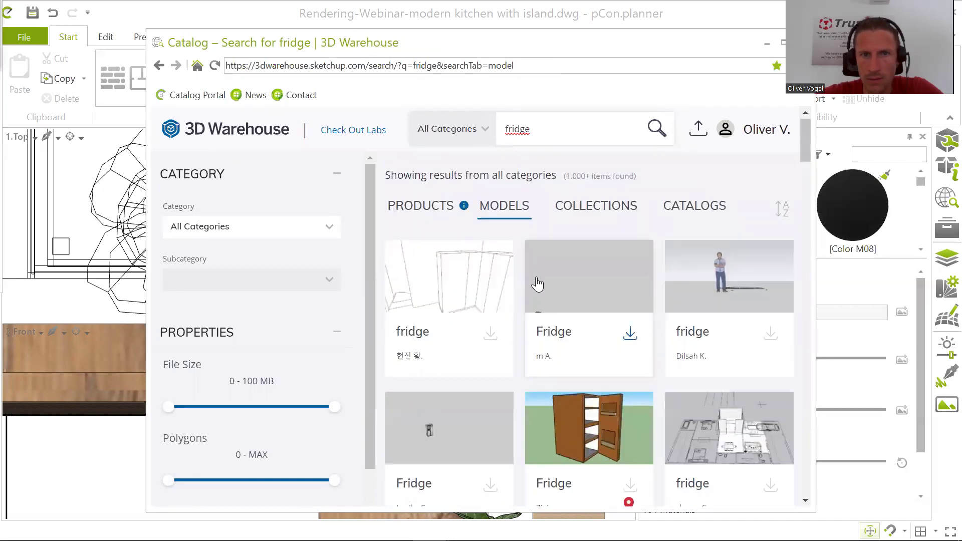
- Browse the fridge results under products for a tall refrigerator that suits the corner cabinet
left_click(430, 205)
scroll(659, 311, "down", 8)
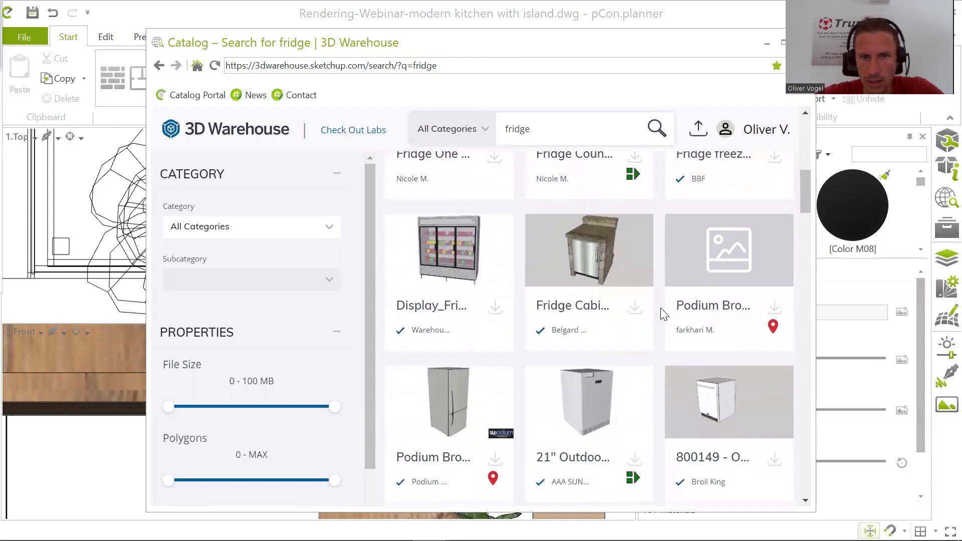
scroll(663, 314, "down", 4)
scroll(663, 314, "down", 3)
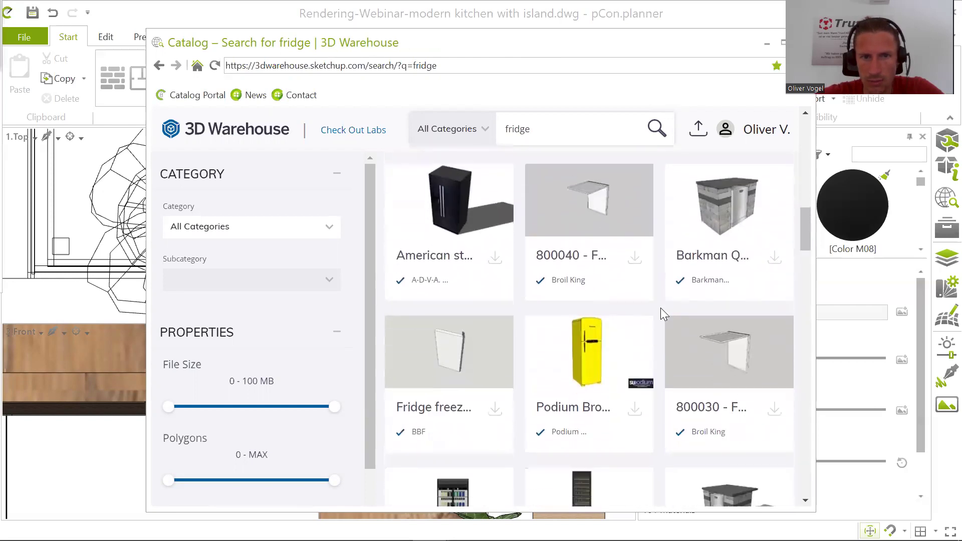
scroll(663, 314, "down", 4)
scroll(662, 310, "down", 4)
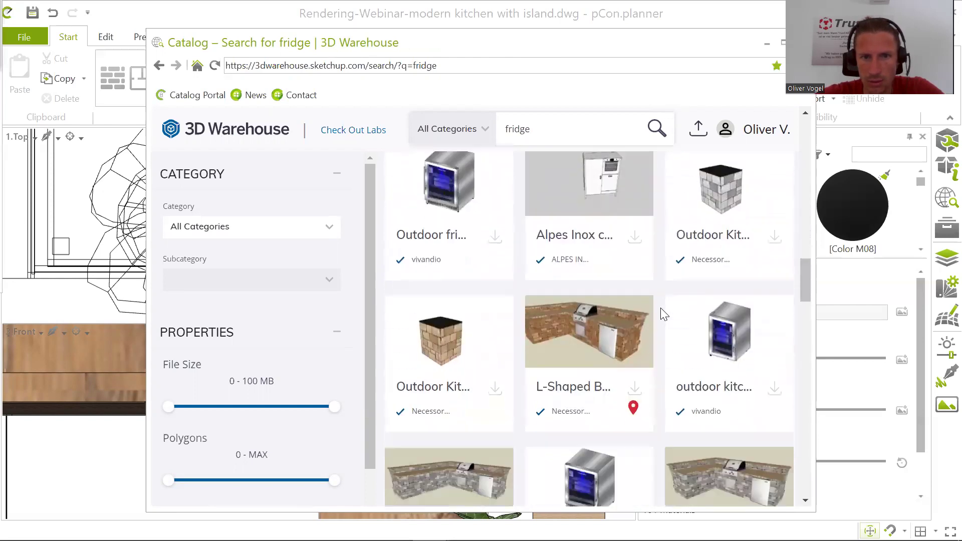
scroll(661, 310, "down", 2)
scroll(661, 309, "down", 12)
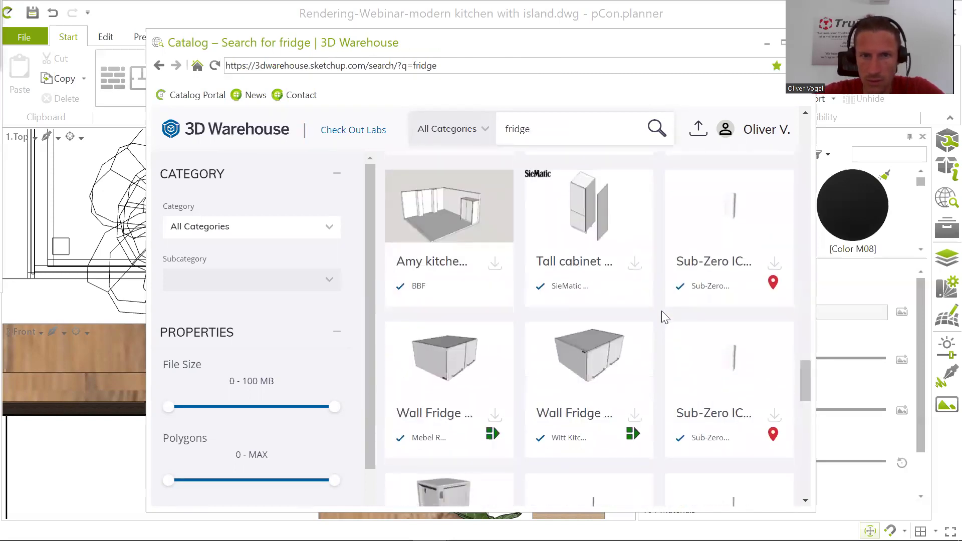
scroll(661, 311, "down", 10)
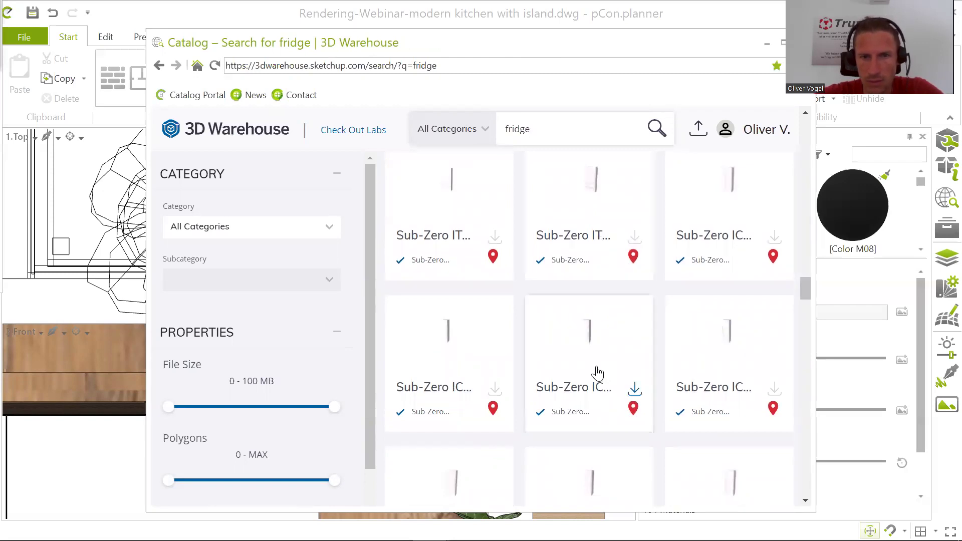
scroll(595, 335, "down", 1)
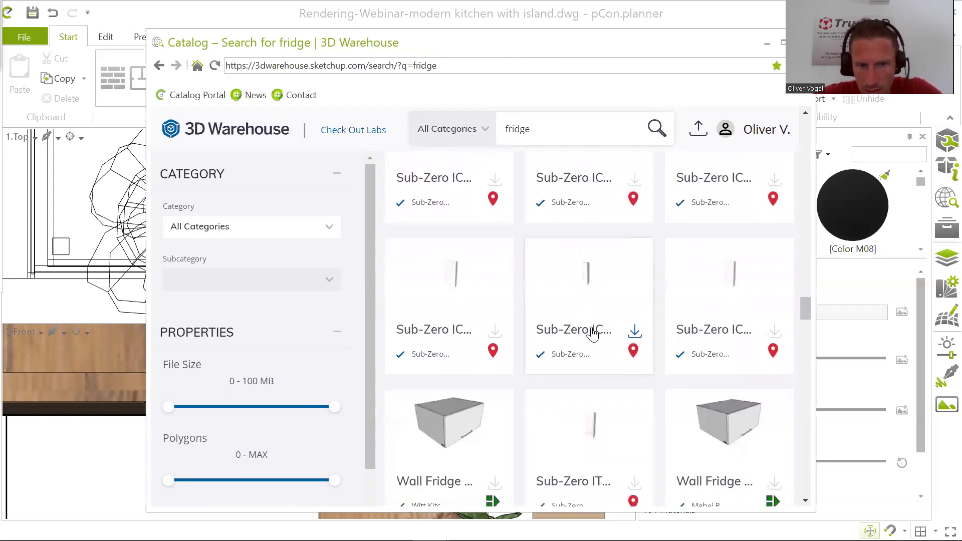
scroll(594, 335, "down", 1)
scroll(595, 333, "down", 1)
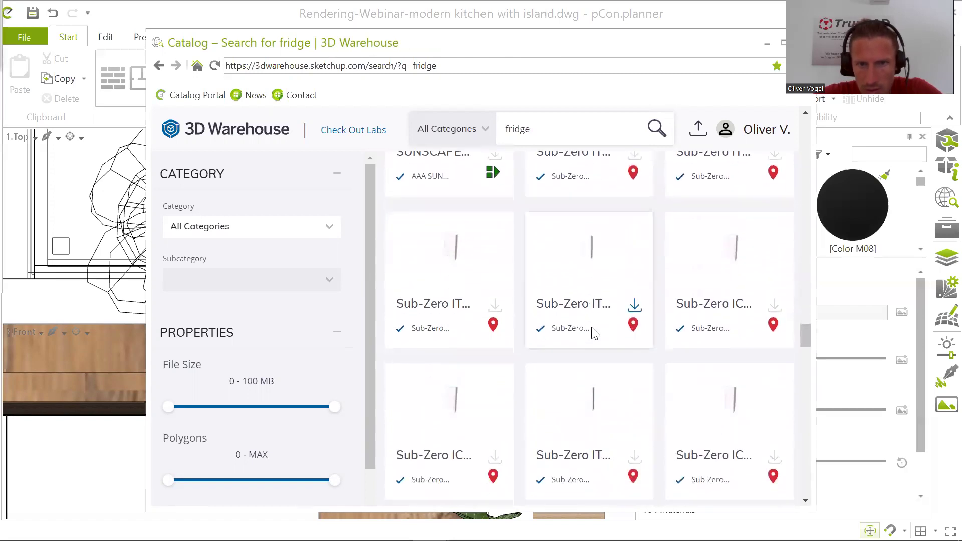
scroll(594, 334, "down", 3)
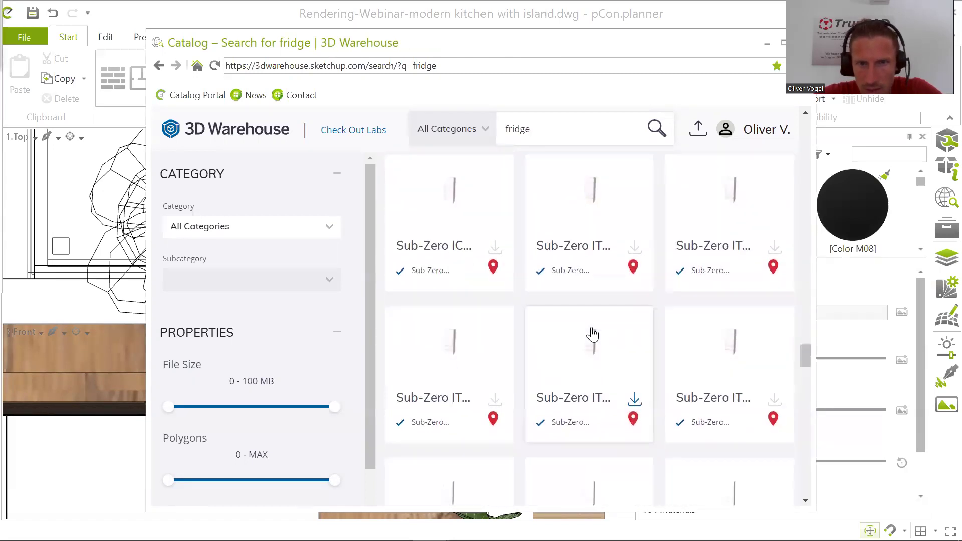
scroll(595, 333, "down", 3)
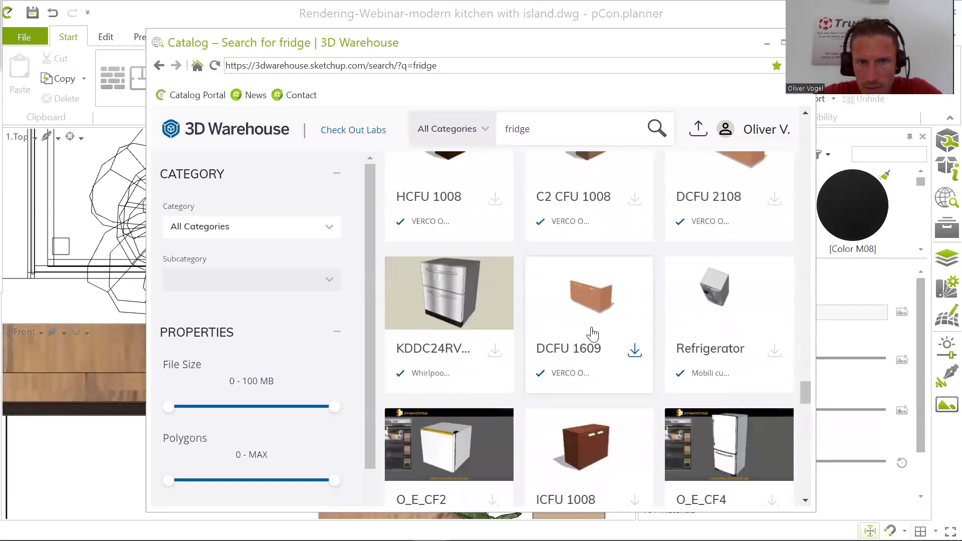
scroll(591, 327, "down", 2)
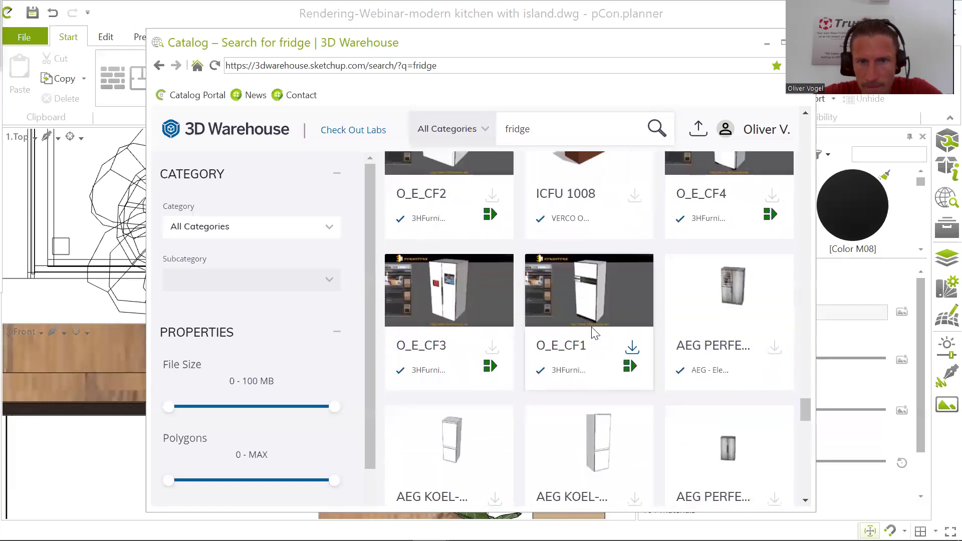
scroll(592, 333, "down", 5)
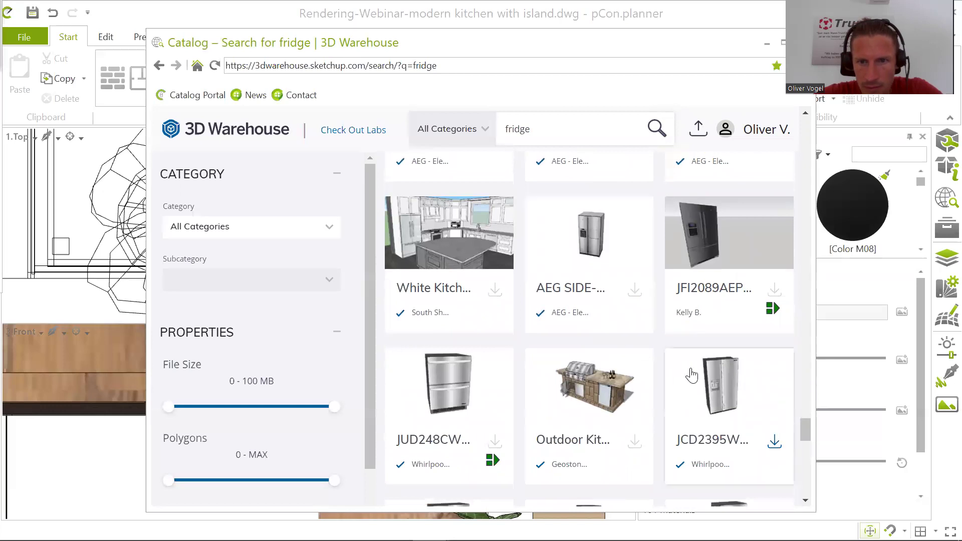
scroll(740, 397, "up", 2)
scroll(738, 396, "down", 5)
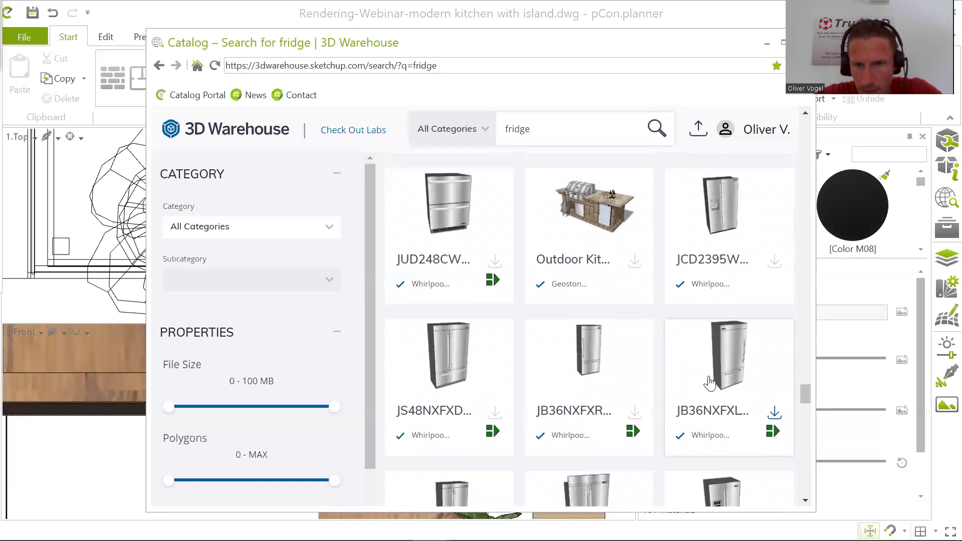
scroll(738, 363, "down", 1)
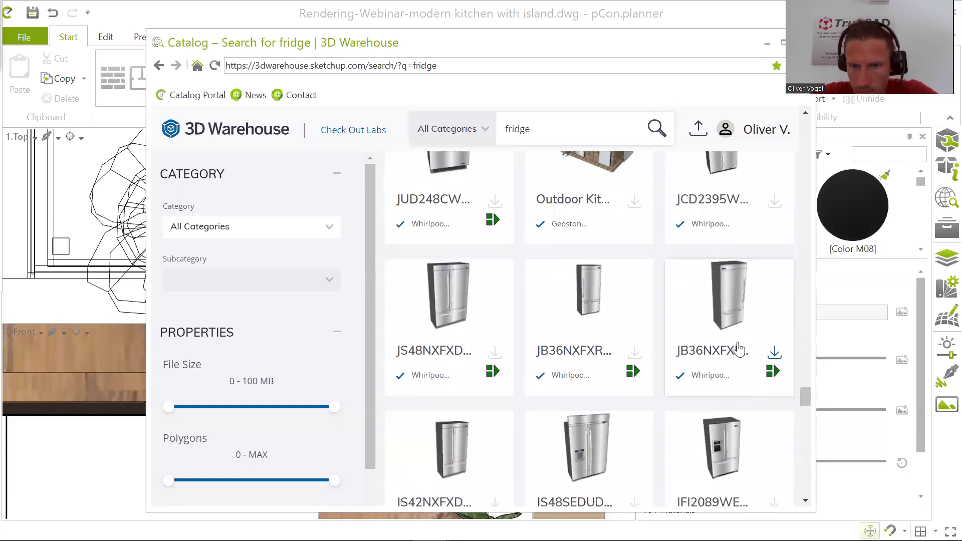
- Download the JB36NXFXLW 36" Fully Integrated refrigerator as a SketchUp 2020 model and import it with inch as the base unit
left_click(735, 308)
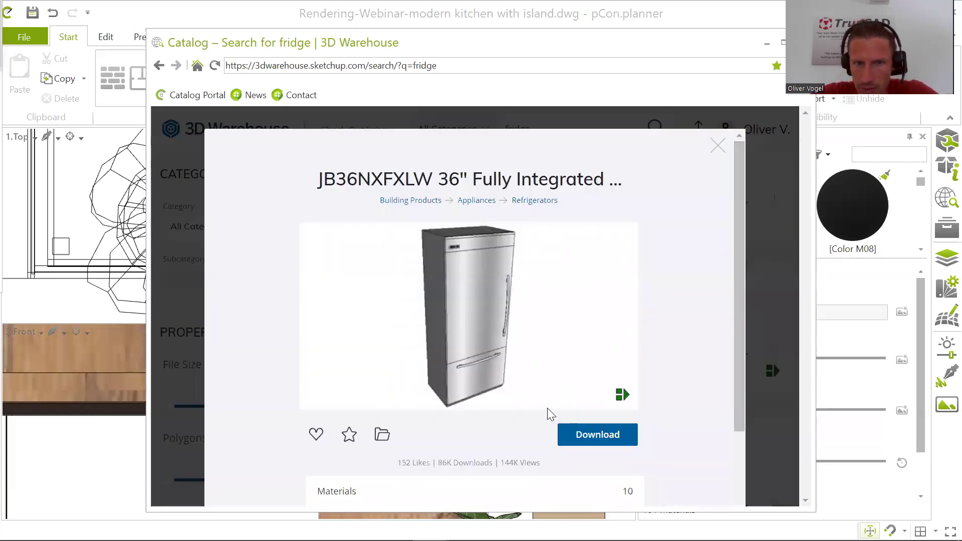
left_click(596, 443)
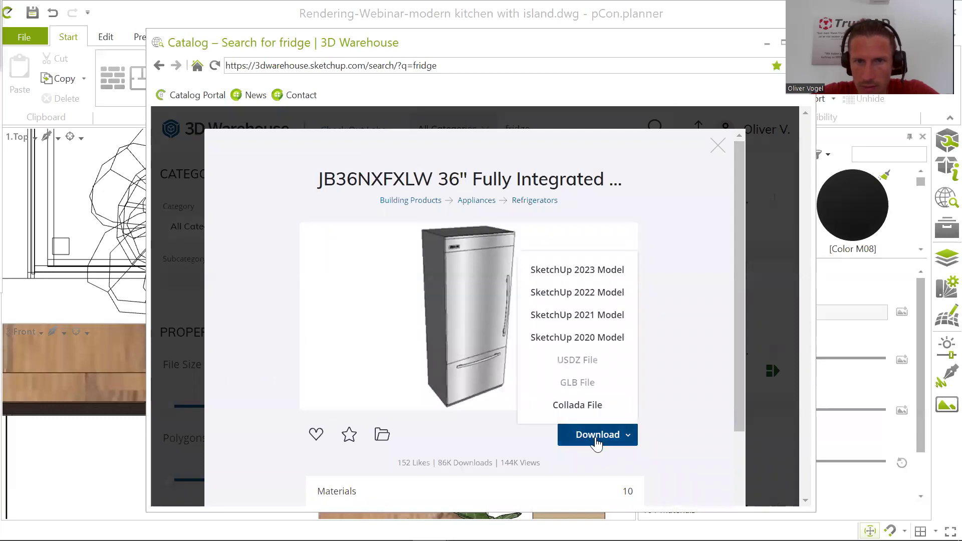
left_click(600, 341)
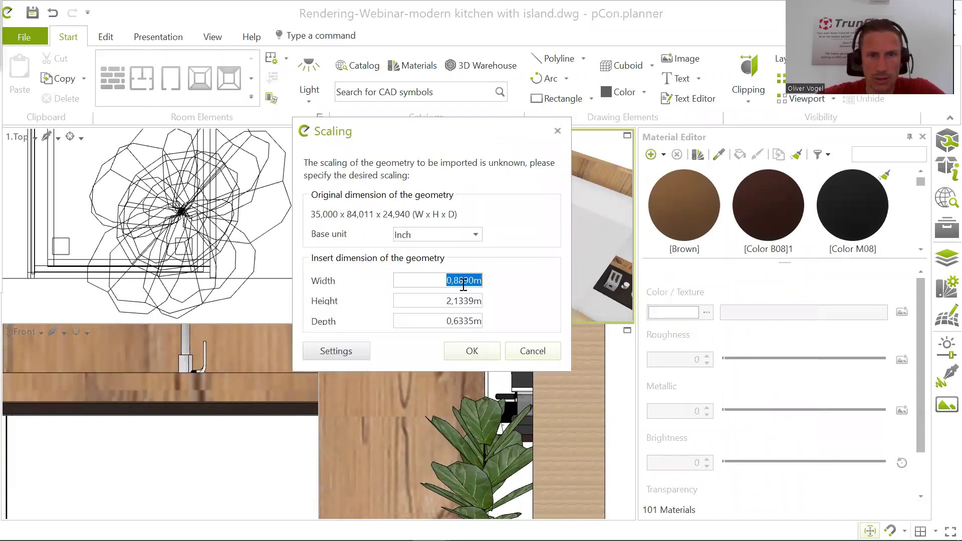
left_click(472, 357)
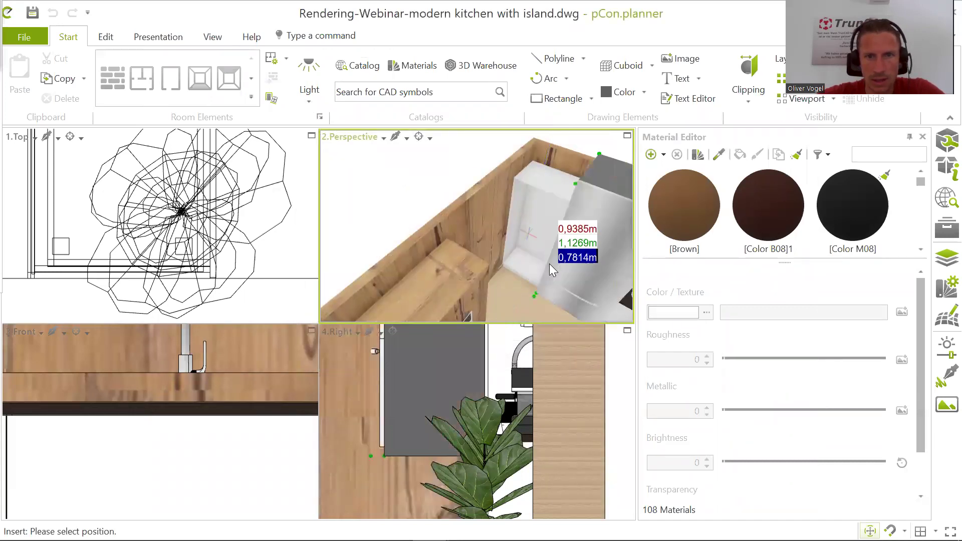
- Place the imported refrigerator in the back corner of the opened tall cabinet, against the wooden side panel
scroll(549, 264, "up", 3)
scroll(563, 267, "up", 5)
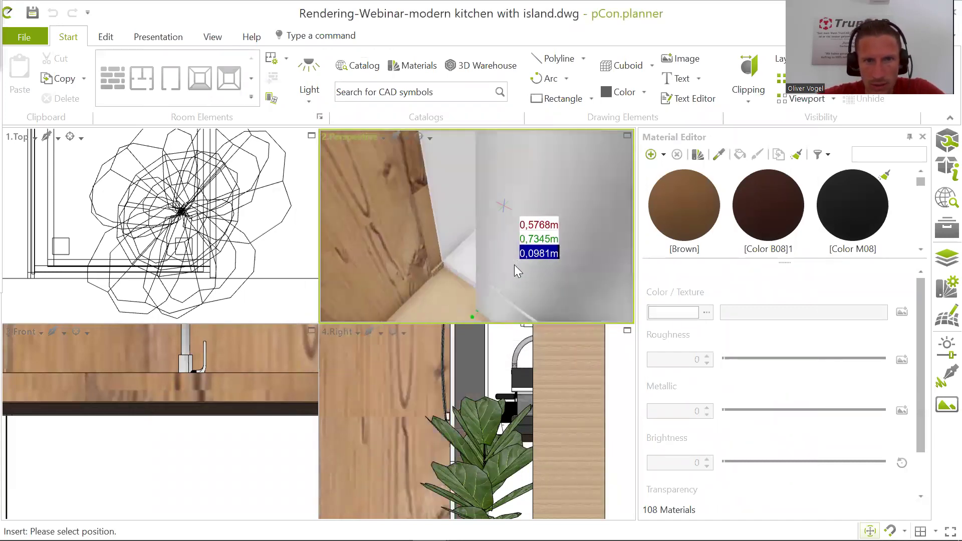
scroll(541, 269, "down", 3)
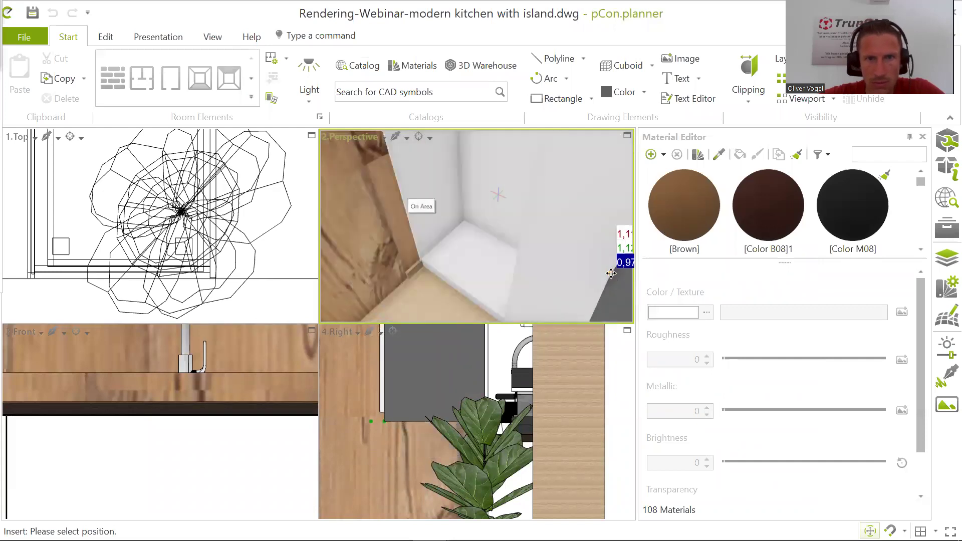
right_click_drag(599, 266, 616, 263)
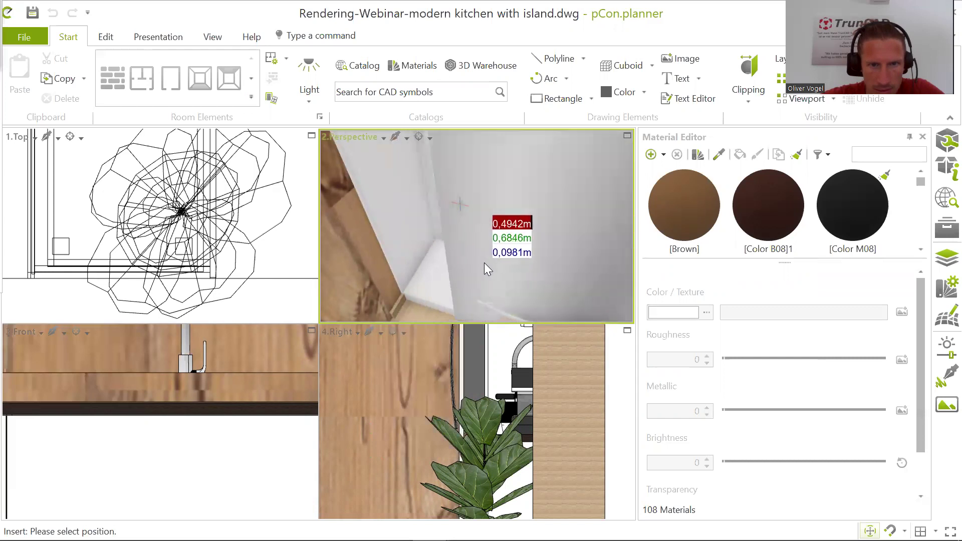
right_click_drag(487, 267, 552, 259)
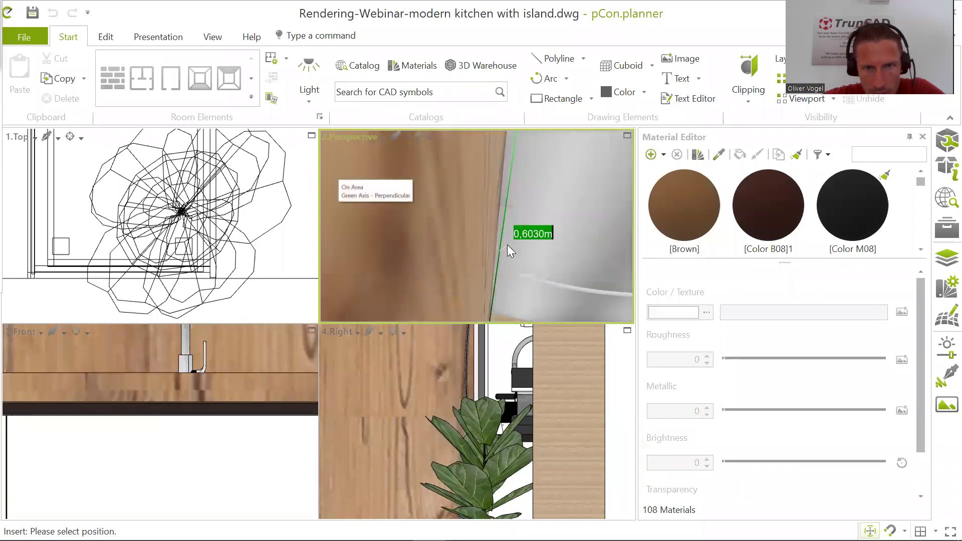
left_click(507, 245)
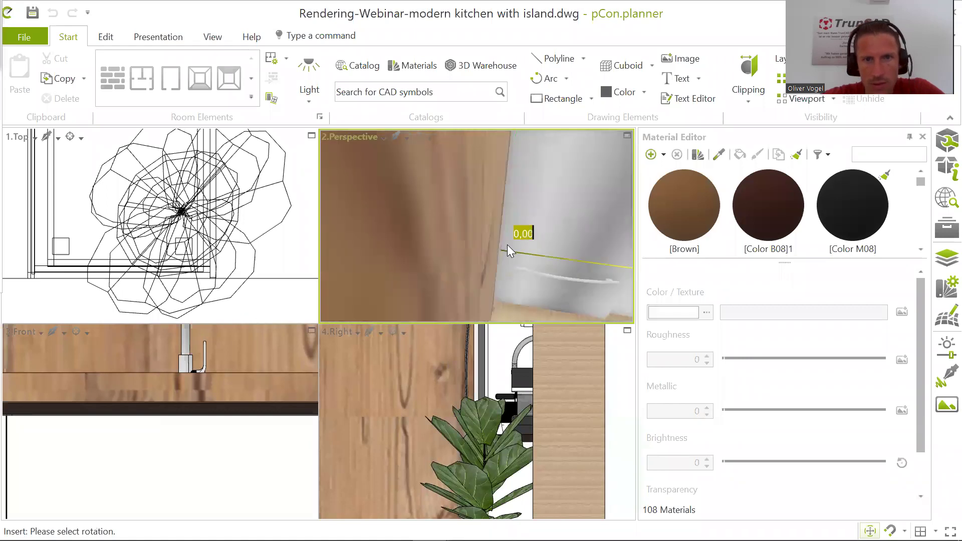
- Fix the refrigerator's rotation at 0° in line with the cabinet's back, and return from 3D Warehouse to the drawing
scroll(507, 245, "down", 4)
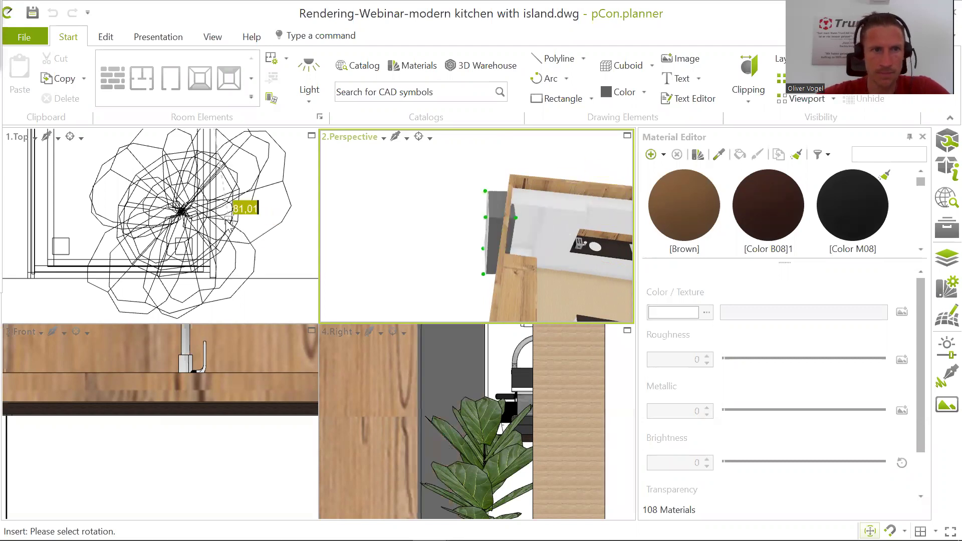
scroll(229, 221, "down", 3)
scroll(243, 280, "down", 3)
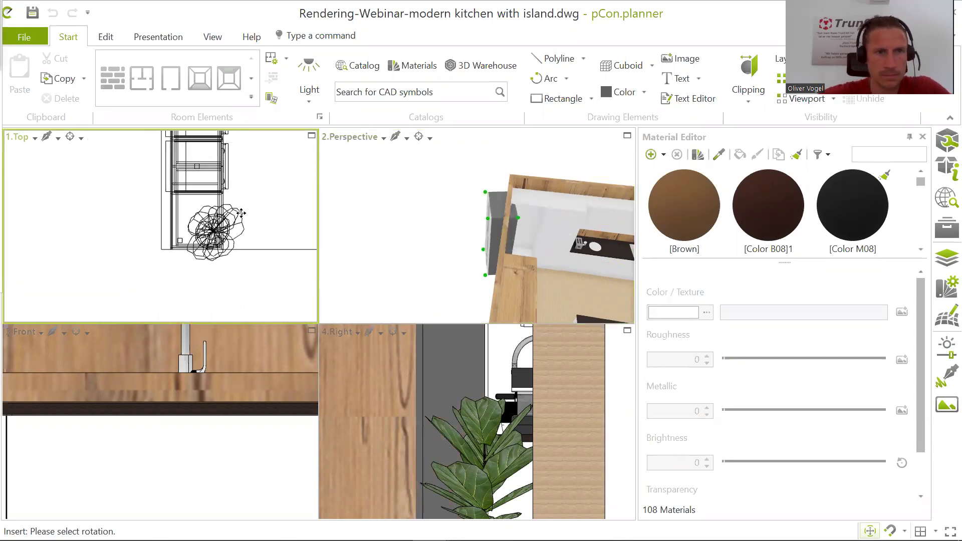
middle_click_drag(247, 185, 225, 281)
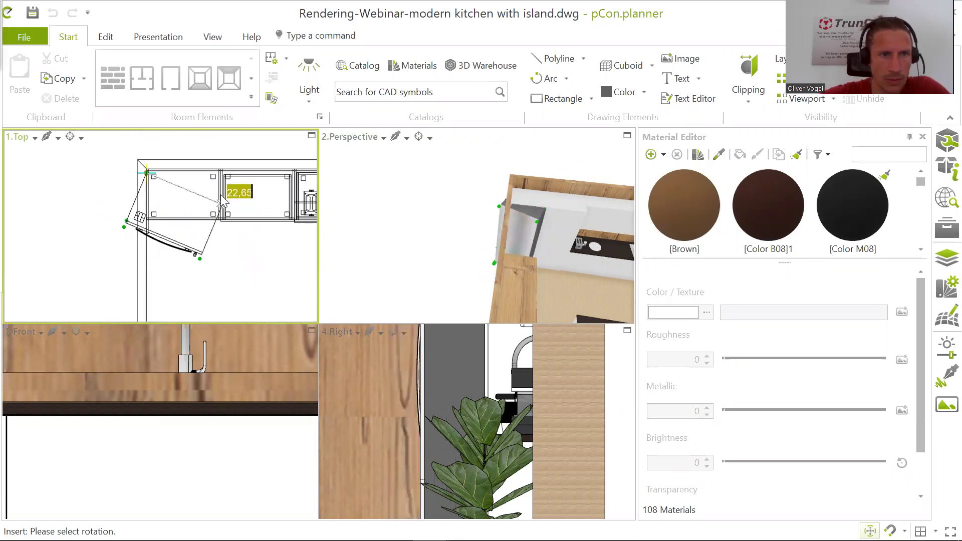
scroll(225, 175, "up", 4)
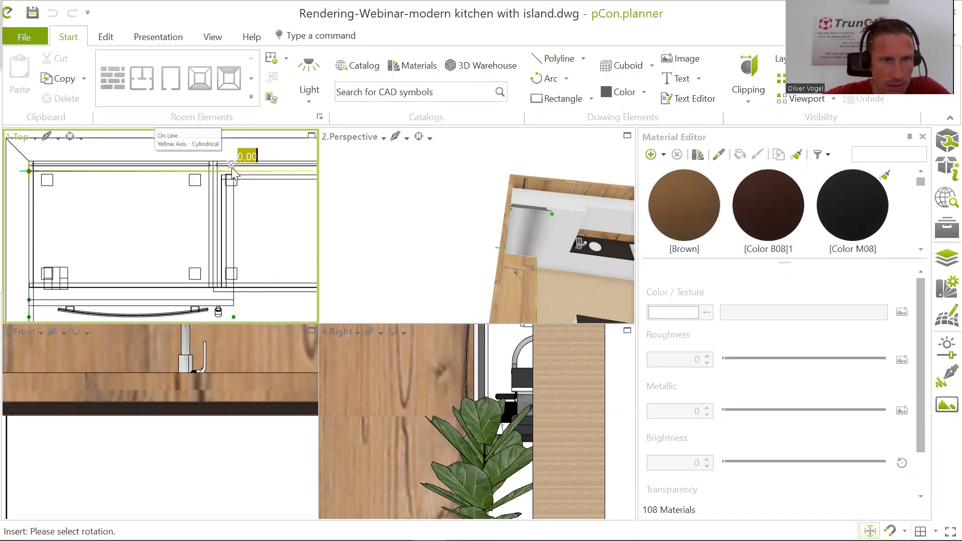
left_click(232, 175)
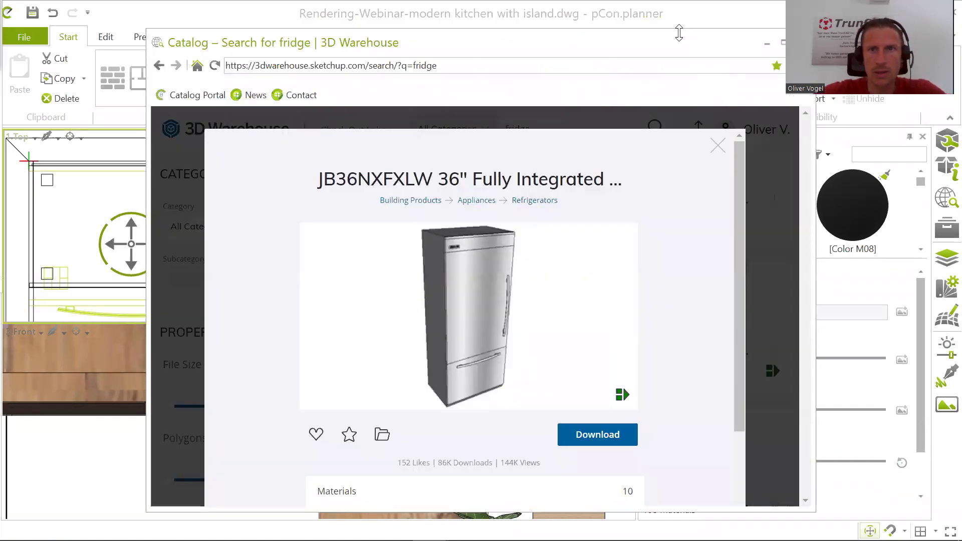
left_click(676, 25)
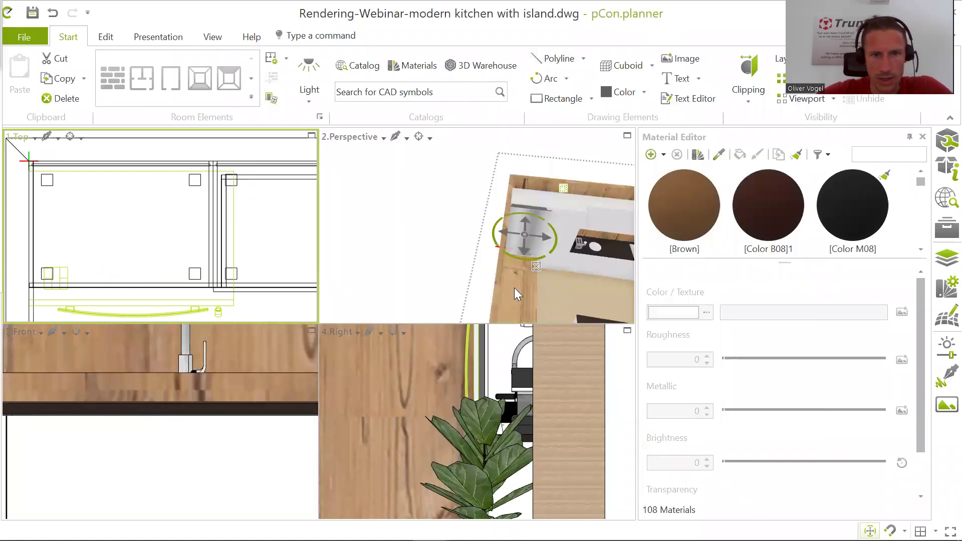
scroll(210, 363, "down", 10)
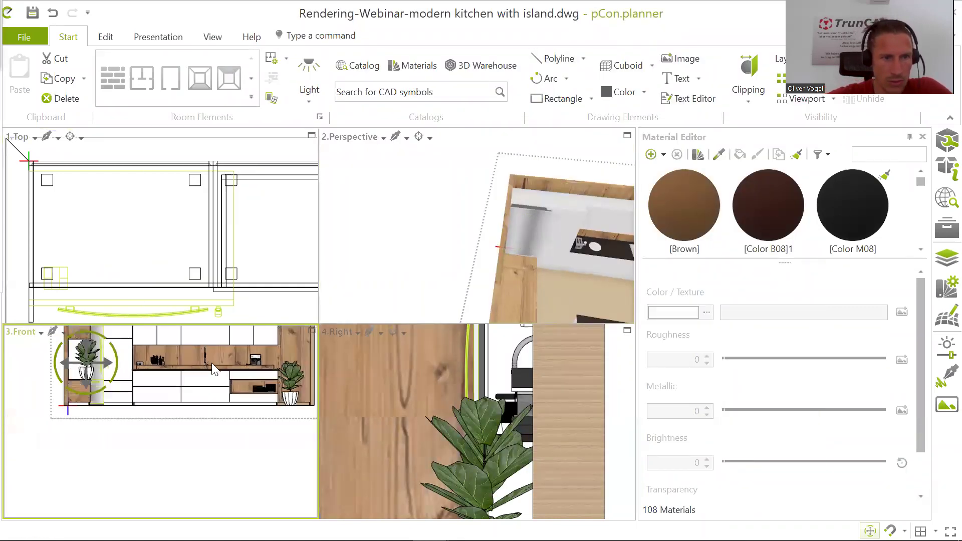
- Scale the refrigerator in the front view from its upper corner to about 0.78 m wide and 2.18 m high to fit the tall cabinet
scroll(211, 363, "down", 2)
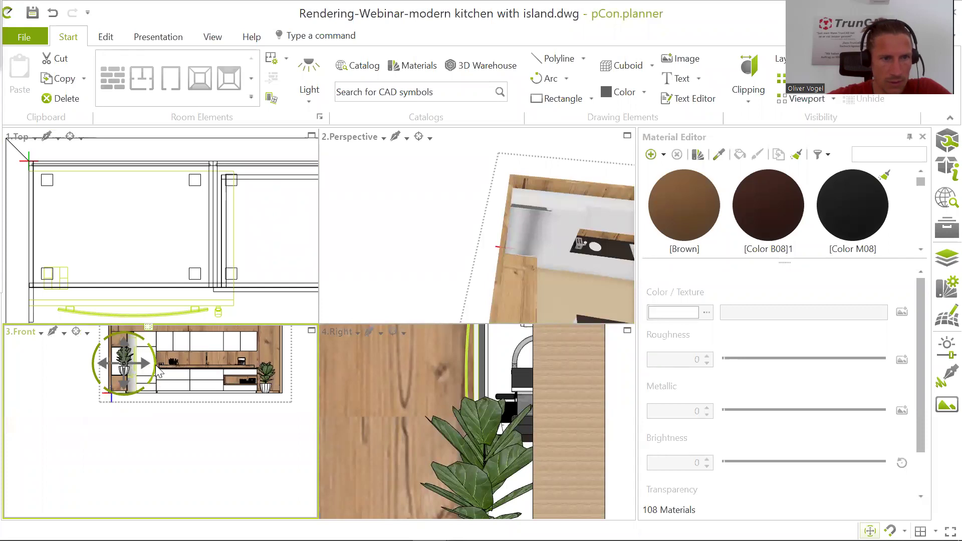
scroll(157, 371, "up", 5)
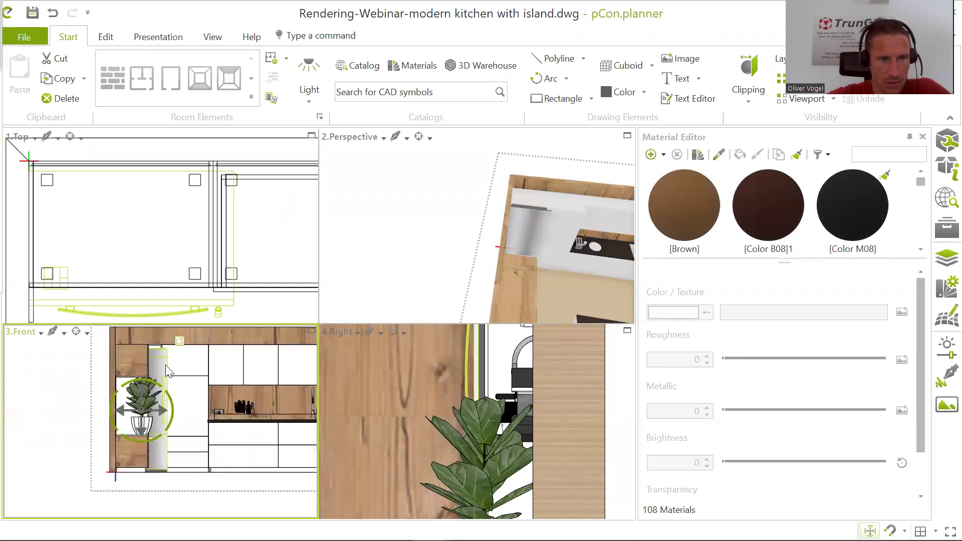
scroll(182, 364, "up", 6)
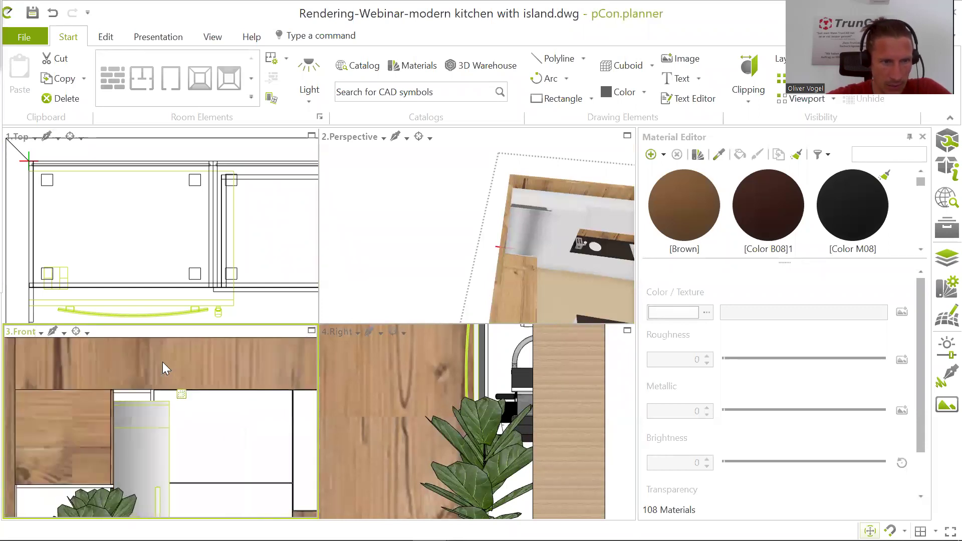
scroll(176, 387, "up", 4)
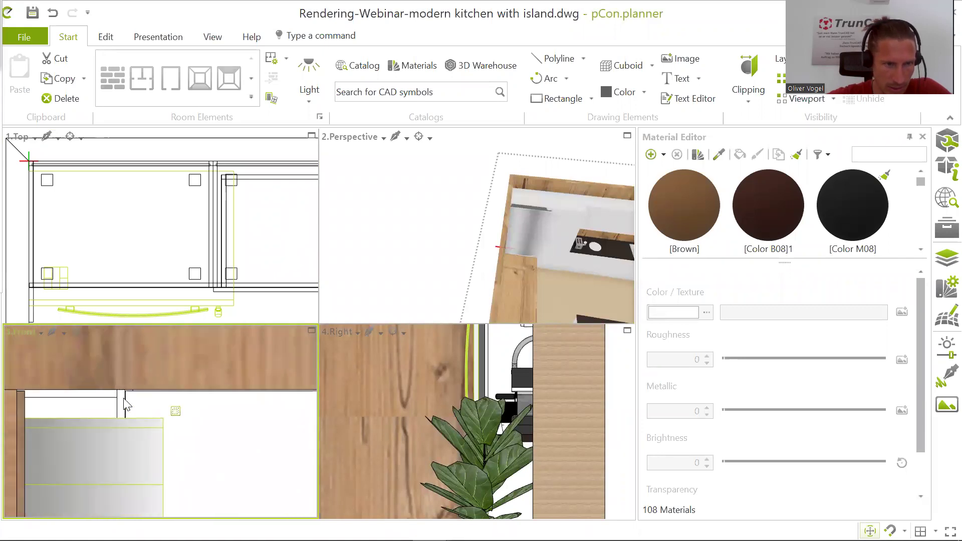
right_click(136, 445)
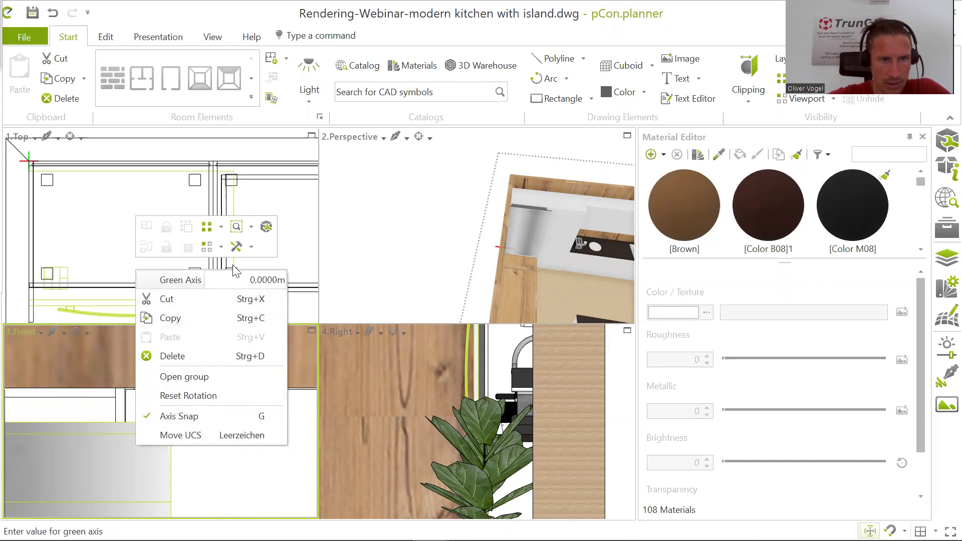
left_click(237, 253)
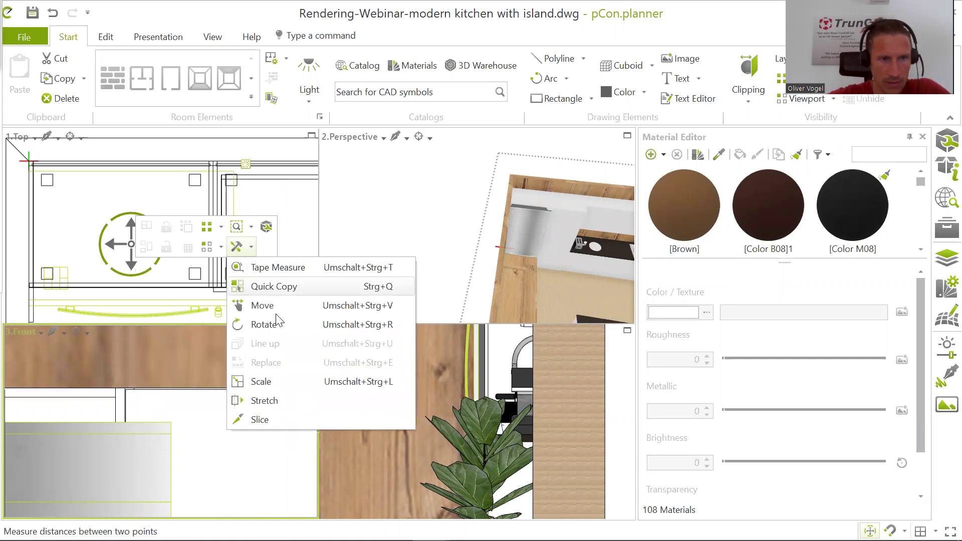
left_click(279, 384)
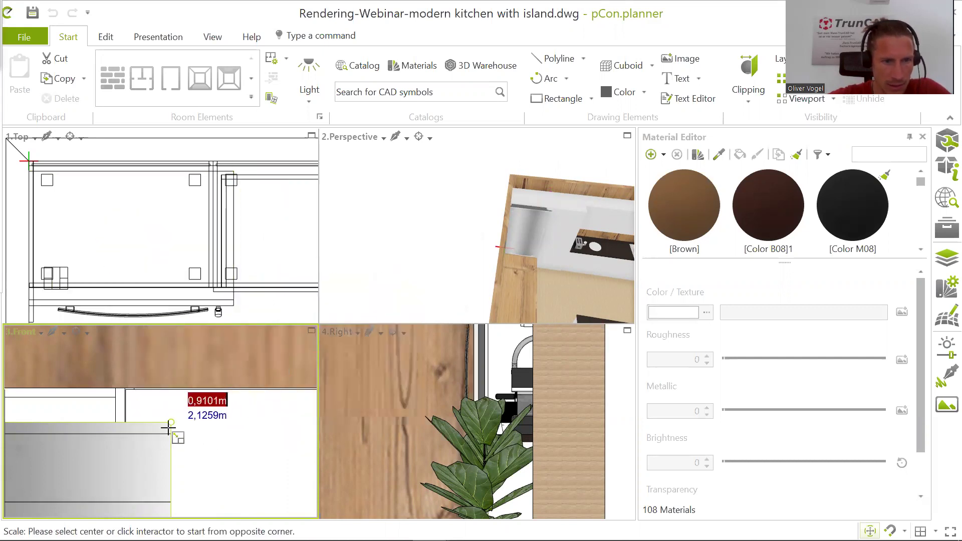
left_click(171, 422)
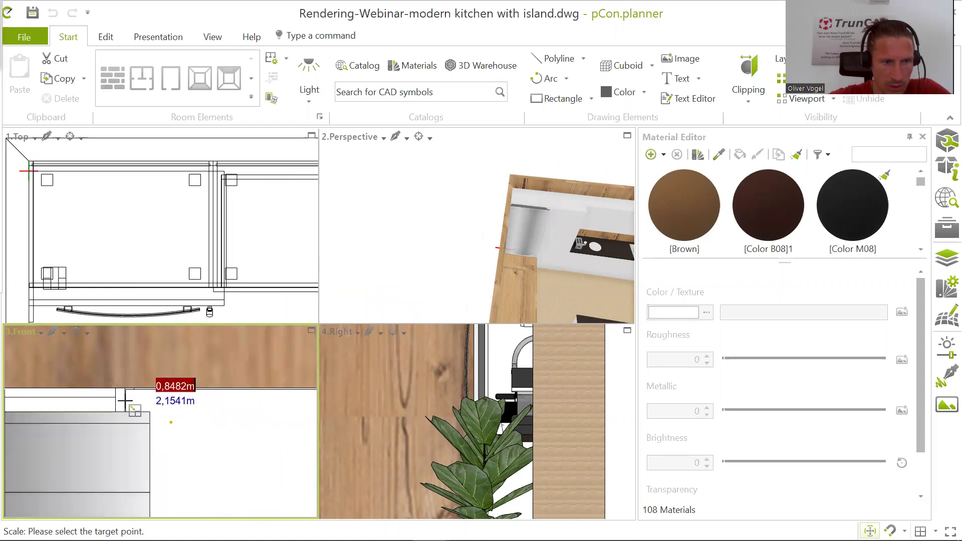
scroll(112, 406, "up", 6)
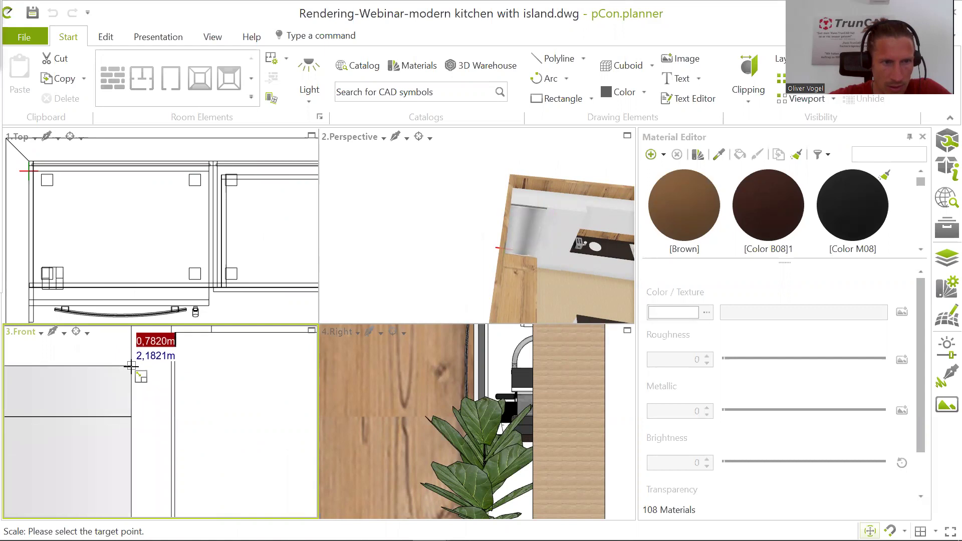
left_click(131, 370)
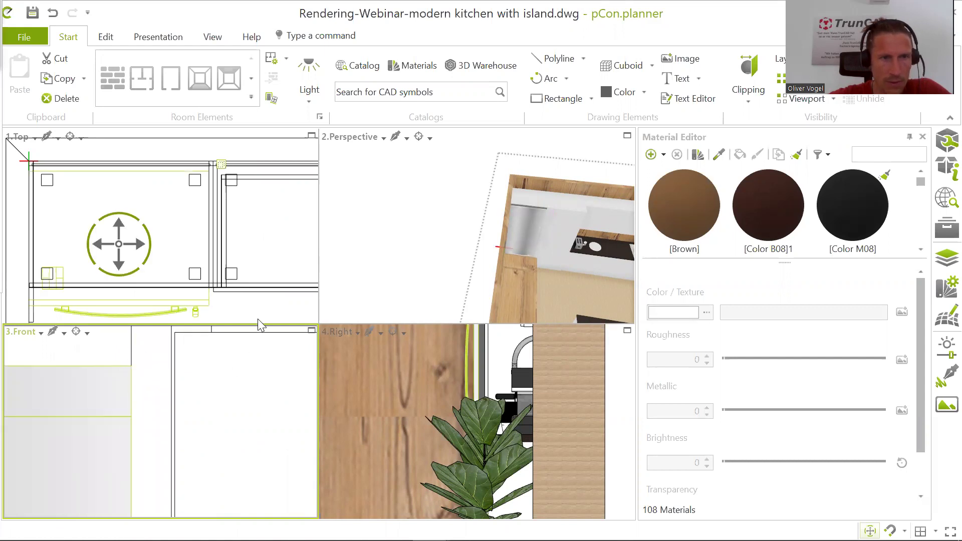
- Move the refrigerator about 0.05 m back into the cabinet and check its fit in the perspective view
left_click(120, 225)
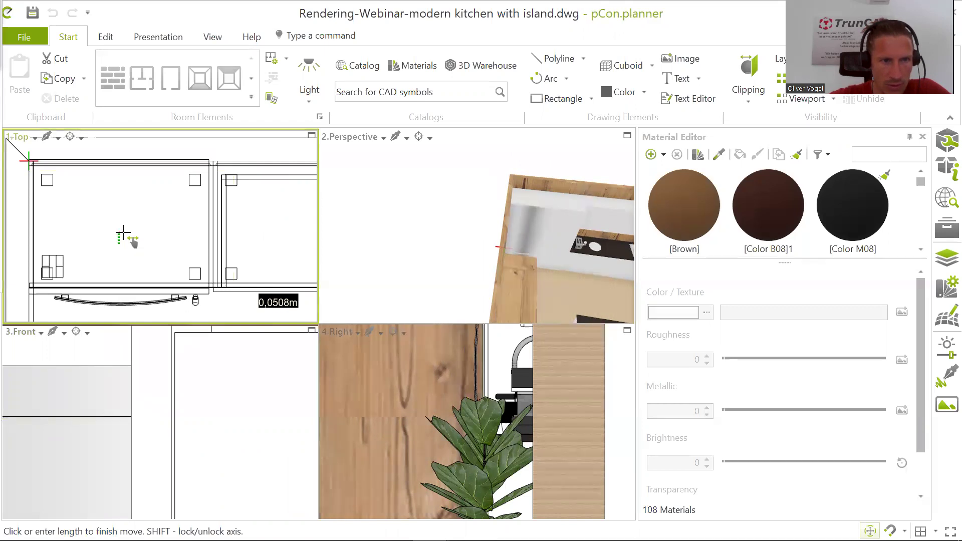
left_click(123, 234)
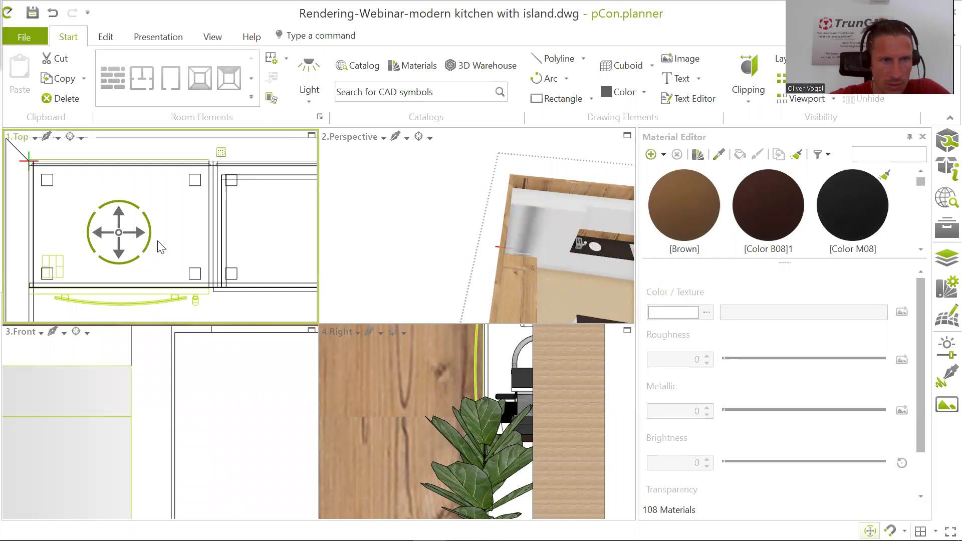
scroll(577, 279, "down", 3)
middle_click_drag(582, 268, 502, 228)
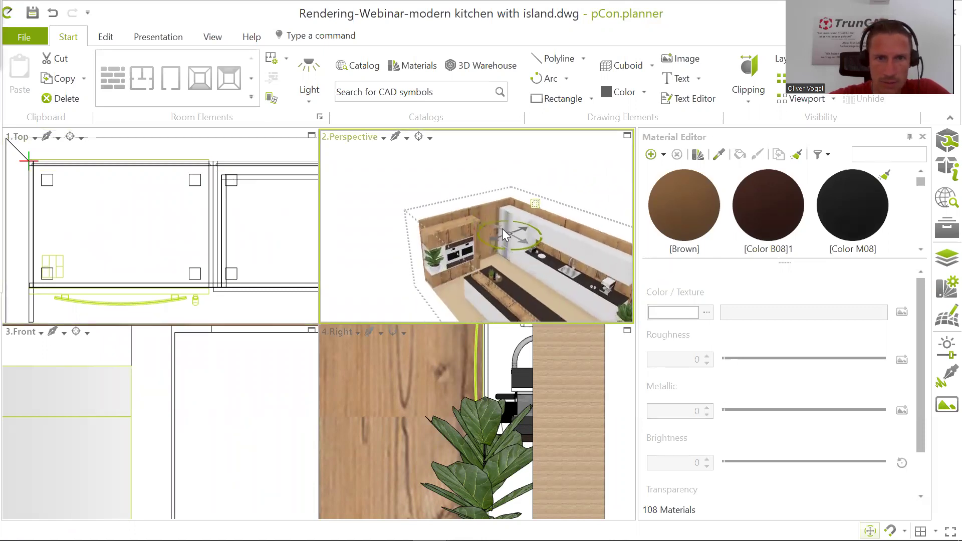
scroll(503, 227, "up", 3)
scroll(503, 226, "up", 5)
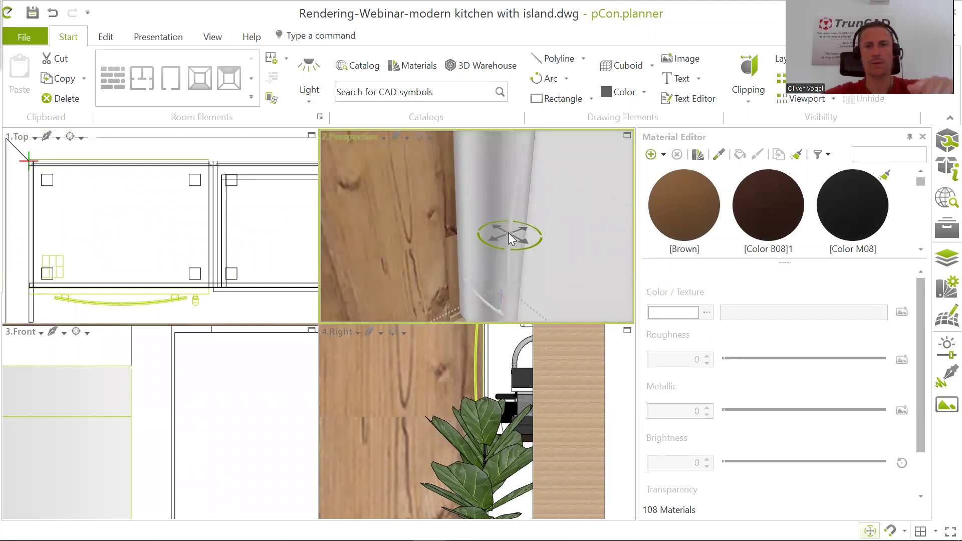
scroll(507, 236, "down", 6)
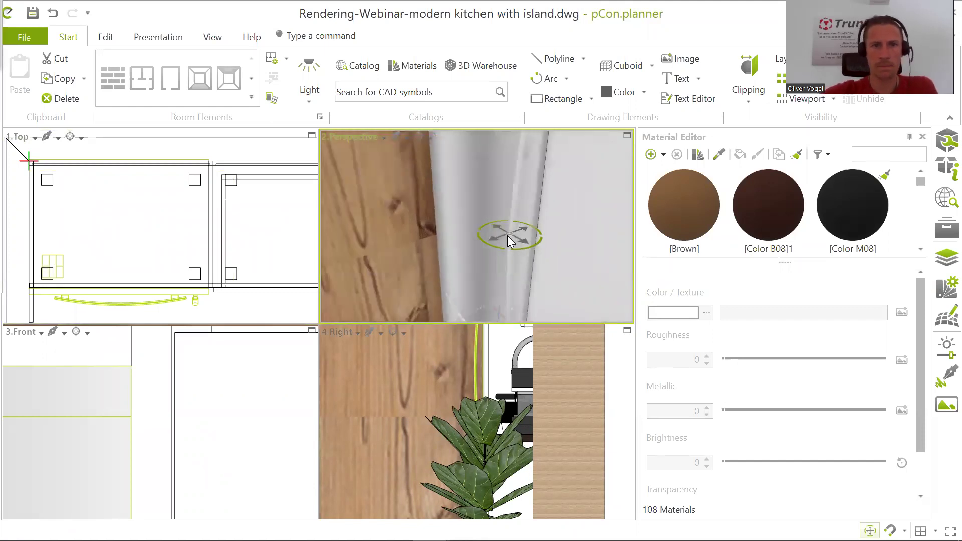
scroll(507, 237, "down", 2)
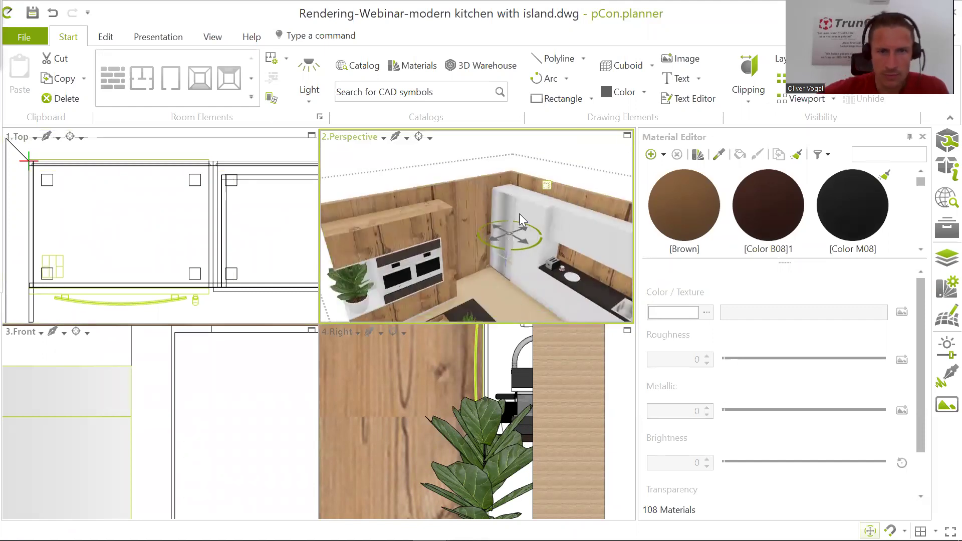
middle_click_drag(473, 234, 453, 223)
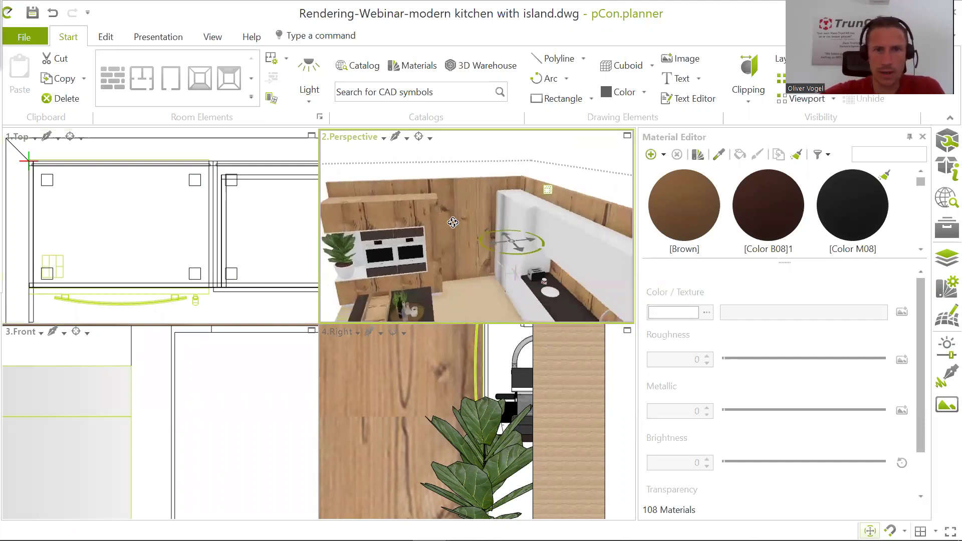
- Leave the refrigerator's page in 3D Warehouse, search for "indoor door" and look through the product results
left_click(474, 70)
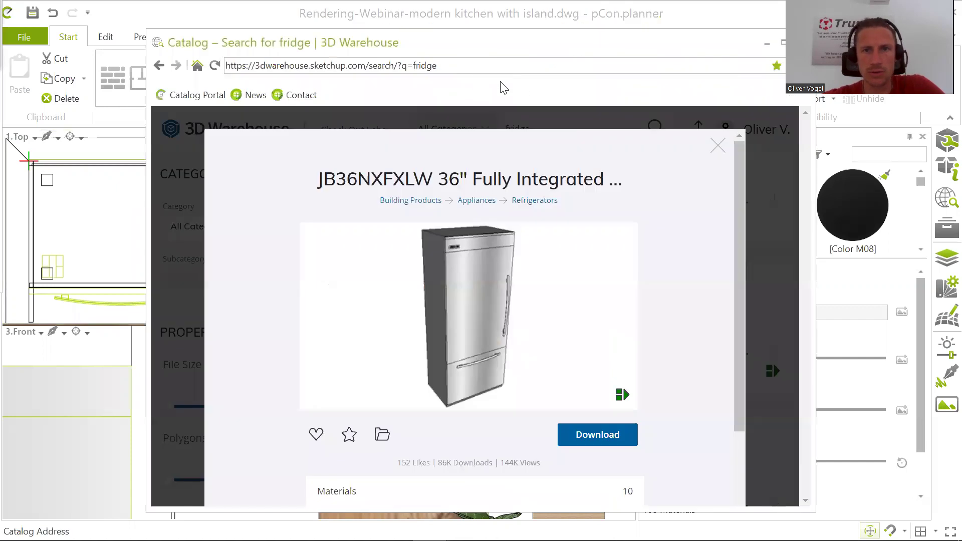
left_click(717, 143)
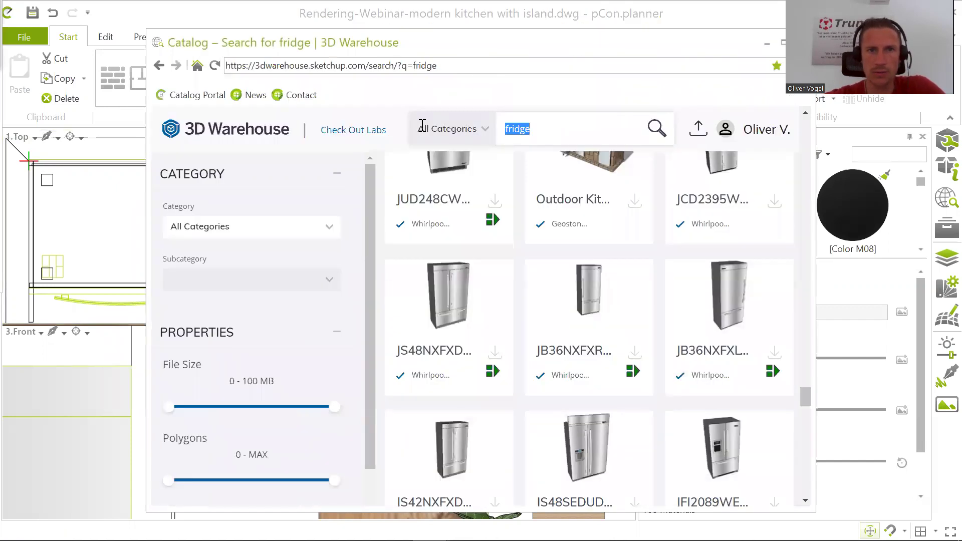
type("indoor door")
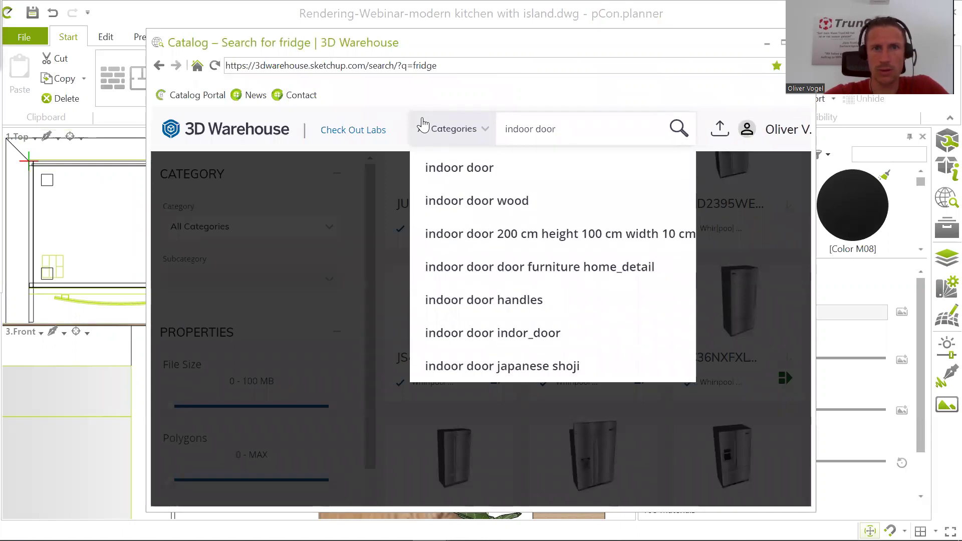
key("Return")
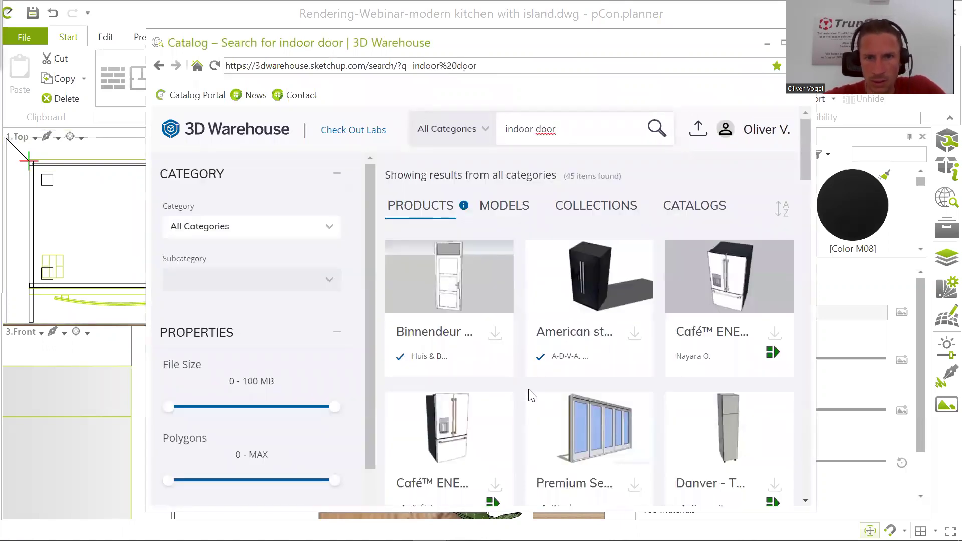
scroll(530, 395, "down", 10)
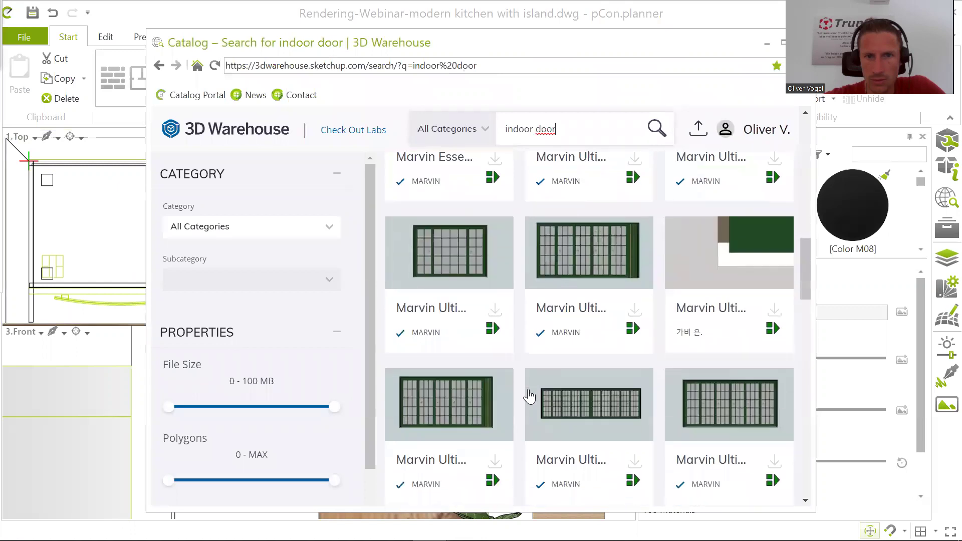
scroll(529, 396, "down", 10)
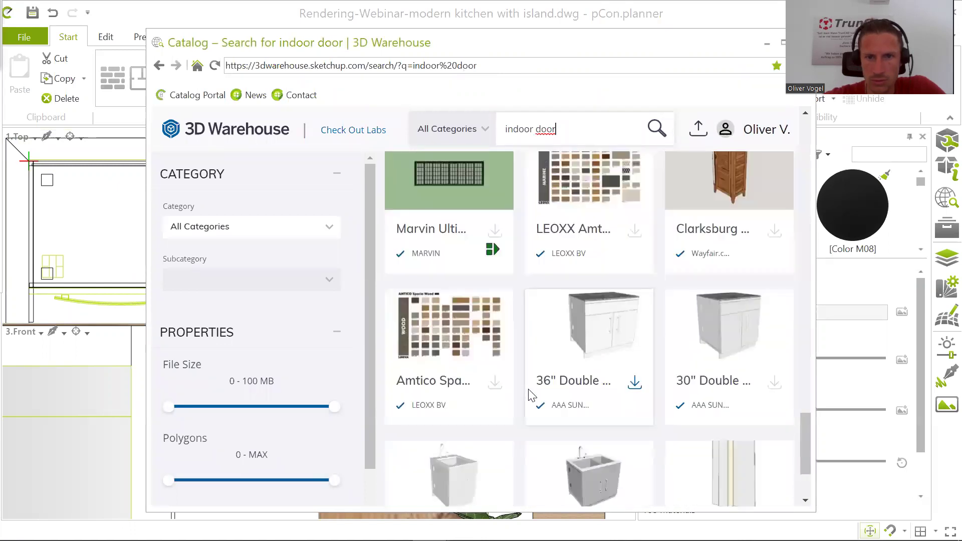
scroll(531, 394, "down", 2)
scroll(531, 394, "up", 10)
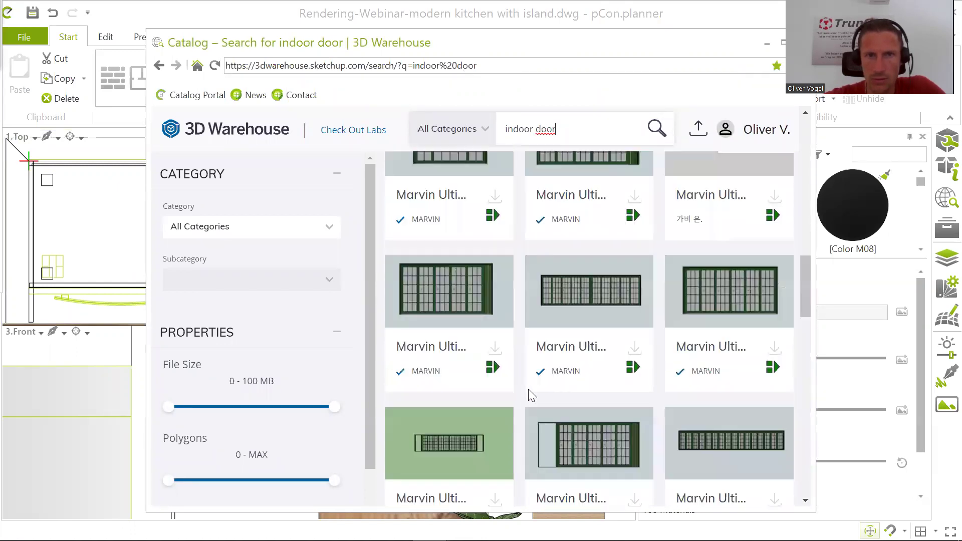
scroll(530, 394, "up", 8)
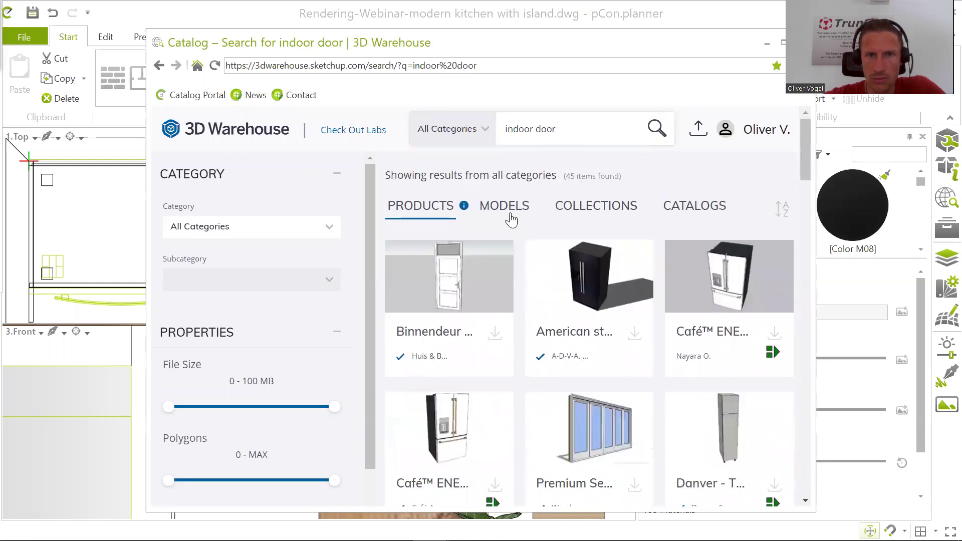
- Browse the model results for the "indoor door" search to find a suitable interior door
left_click(507, 212)
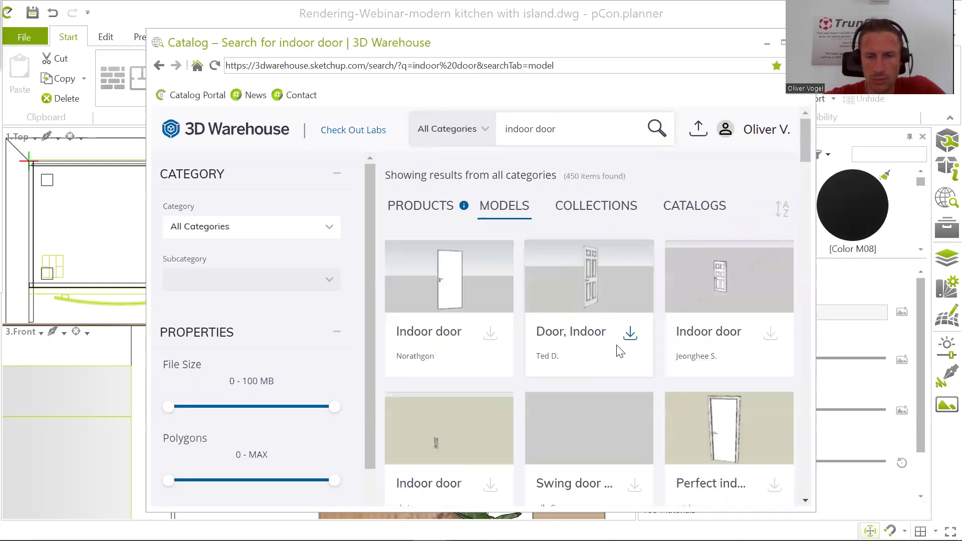
scroll(620, 352, "down", 3)
scroll(618, 345, "up", 1)
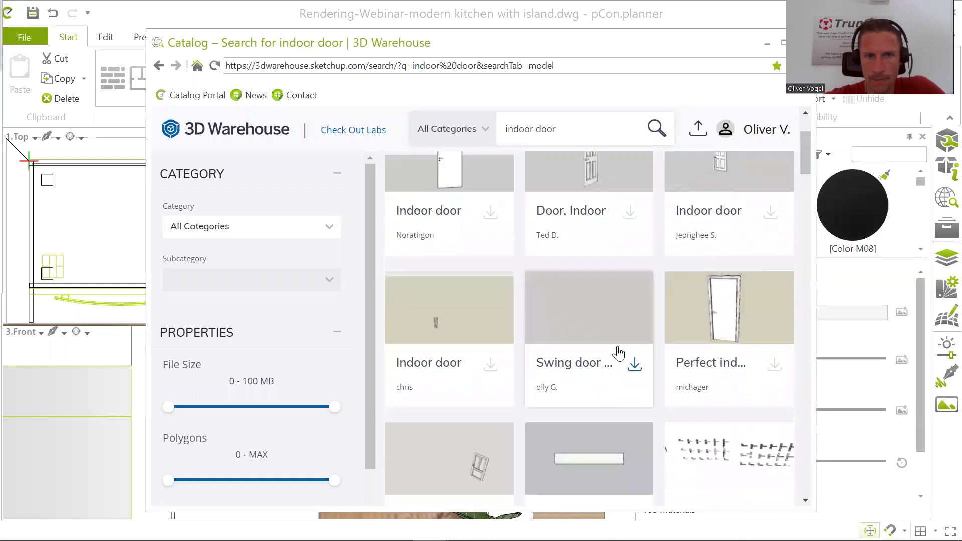
scroll(619, 354, "down", 15)
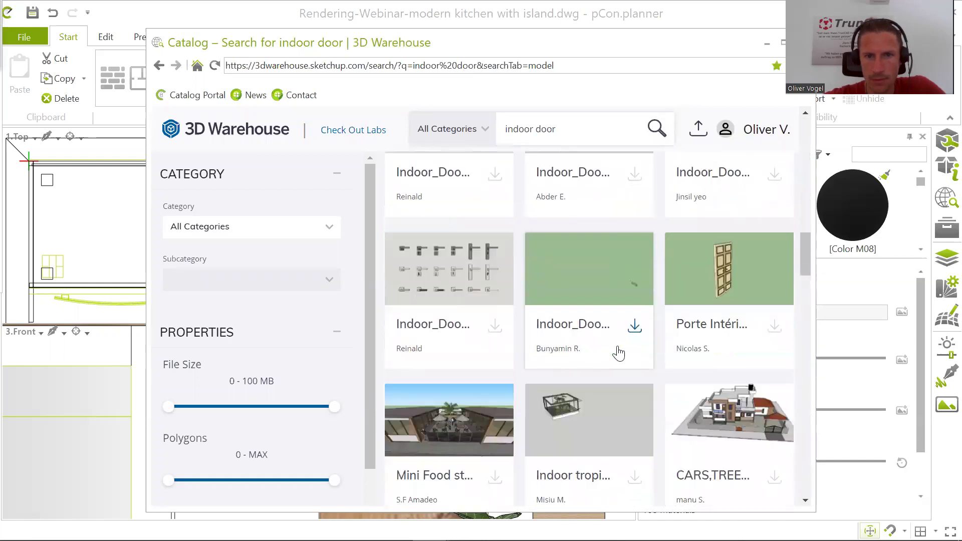
scroll(619, 353, "down", 12)
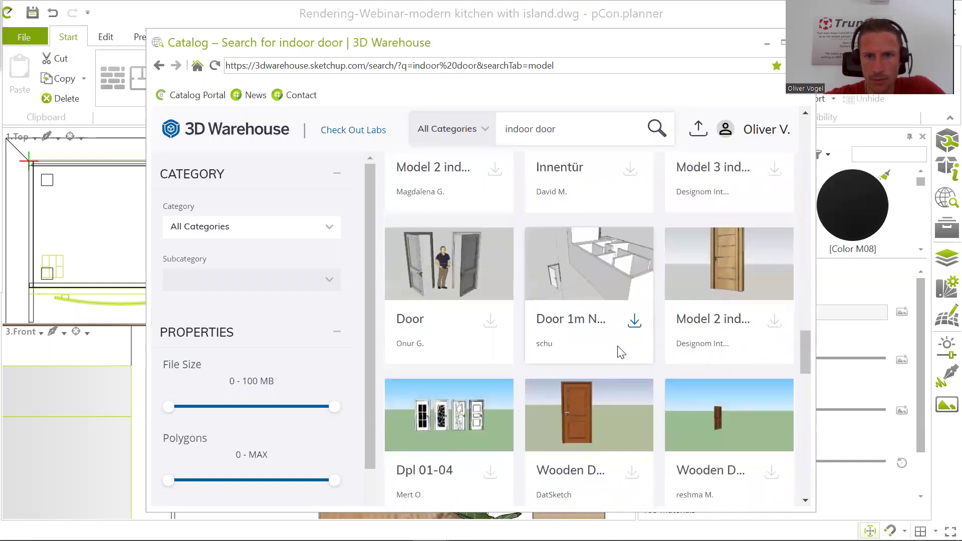
scroll(620, 352, "down", 12)
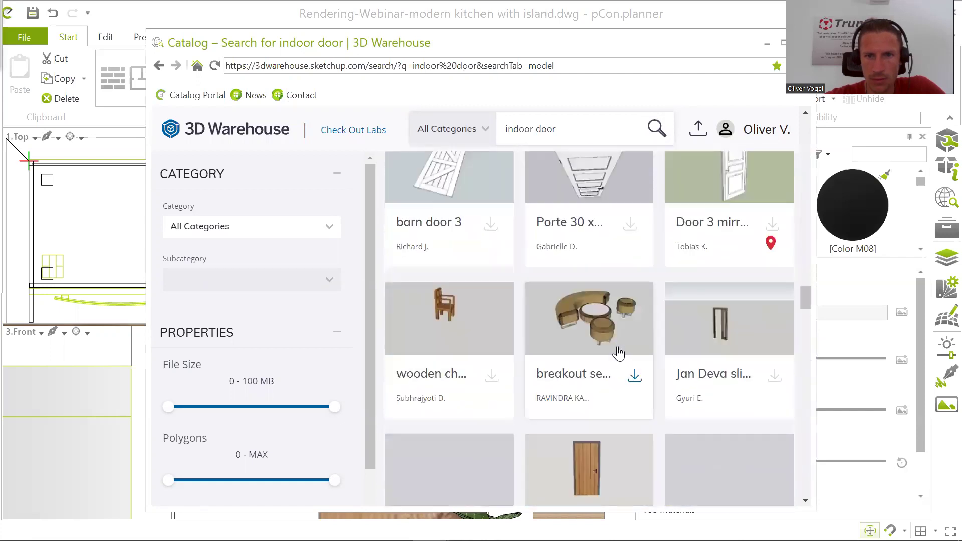
scroll(619, 353, "up", 2)
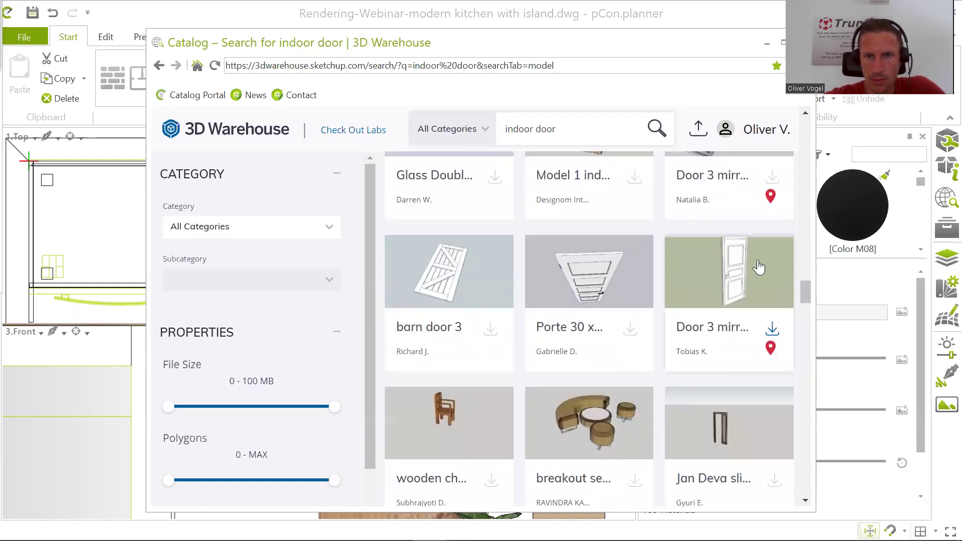
scroll(759, 267, "up", 1)
scroll(746, 326, "up", 2)
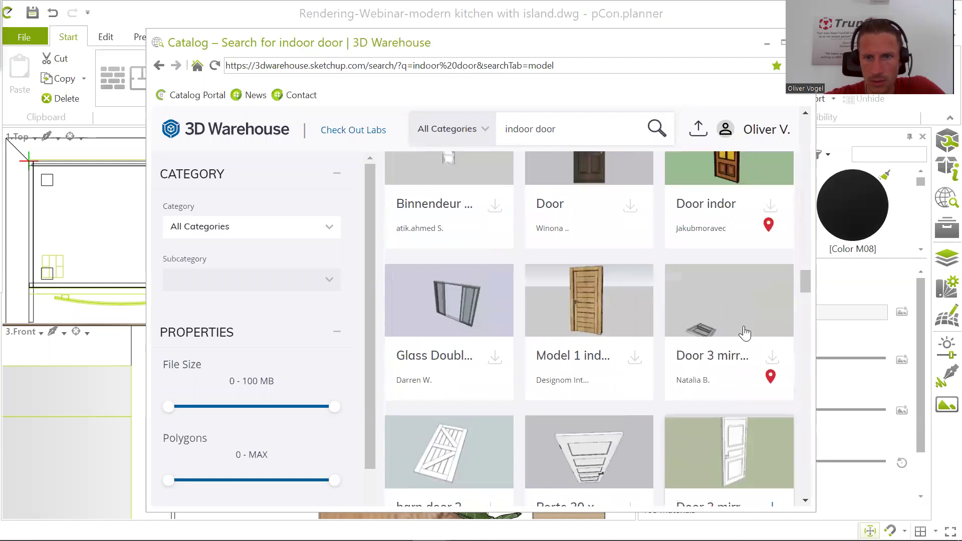
scroll(747, 330, "down", 3)
scroll(745, 331, "down", 1)
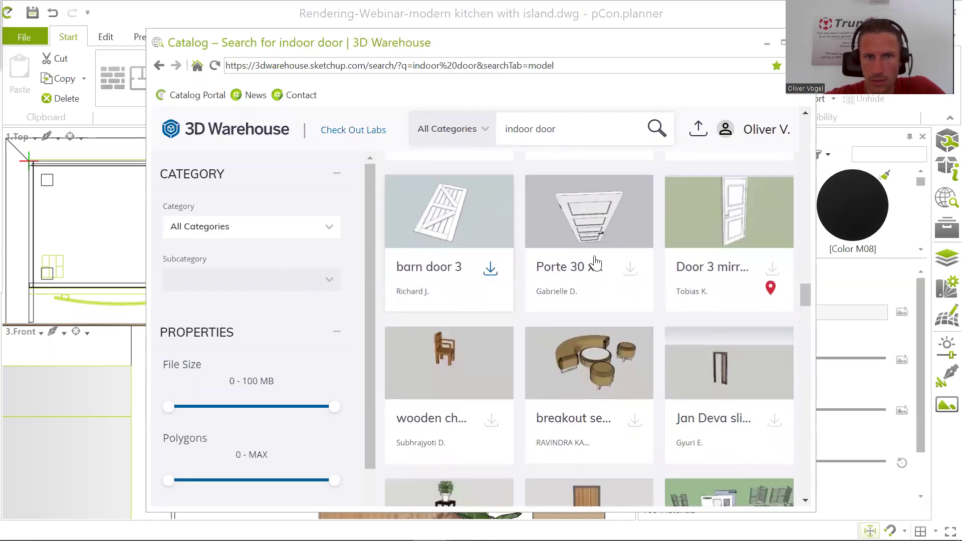
scroll(621, 313, "down", 5)
scroll(621, 313, "down", 5)
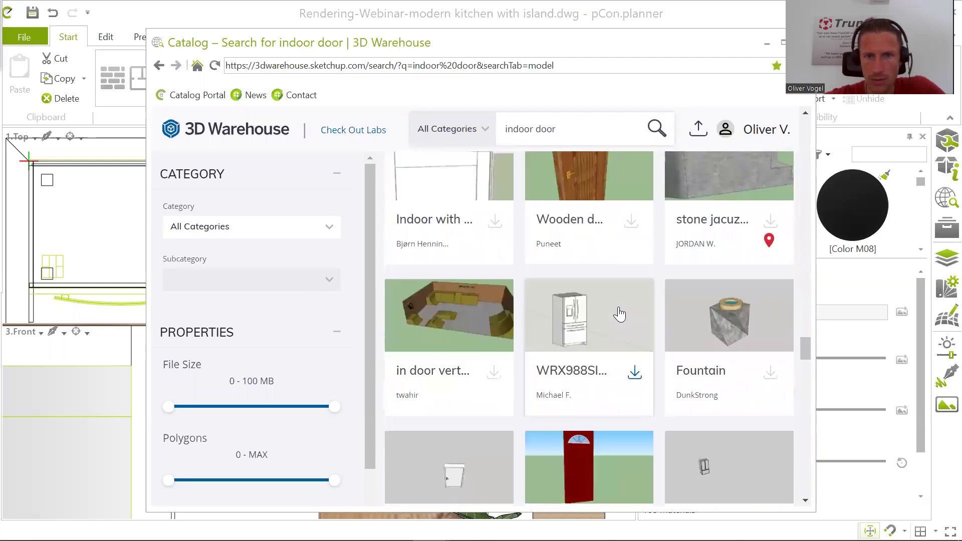
scroll(621, 313, "down", 2)
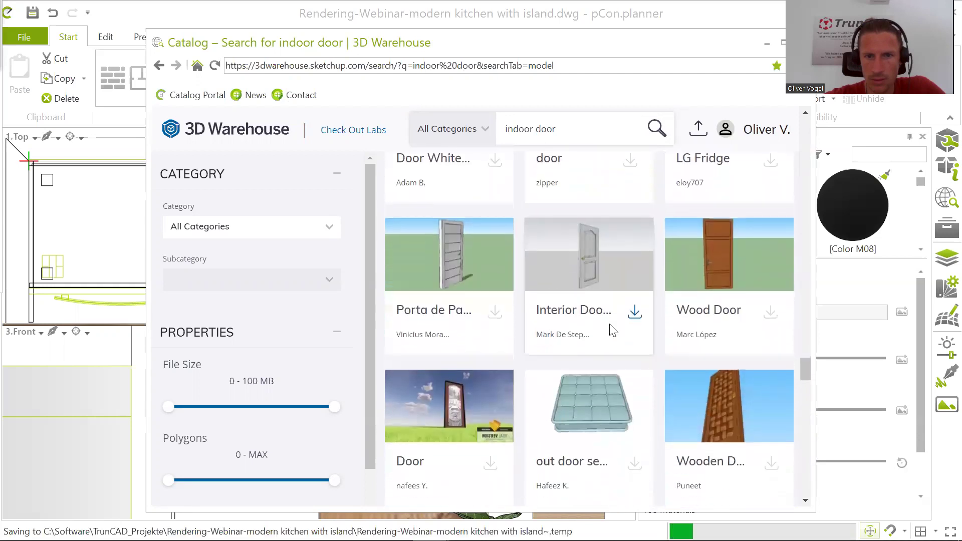
- Import the Interior Door (Room Entrance) model as a SketchUp 2020 Model, with Inch as base unit and a height of 2.0050 m
left_click(596, 250)
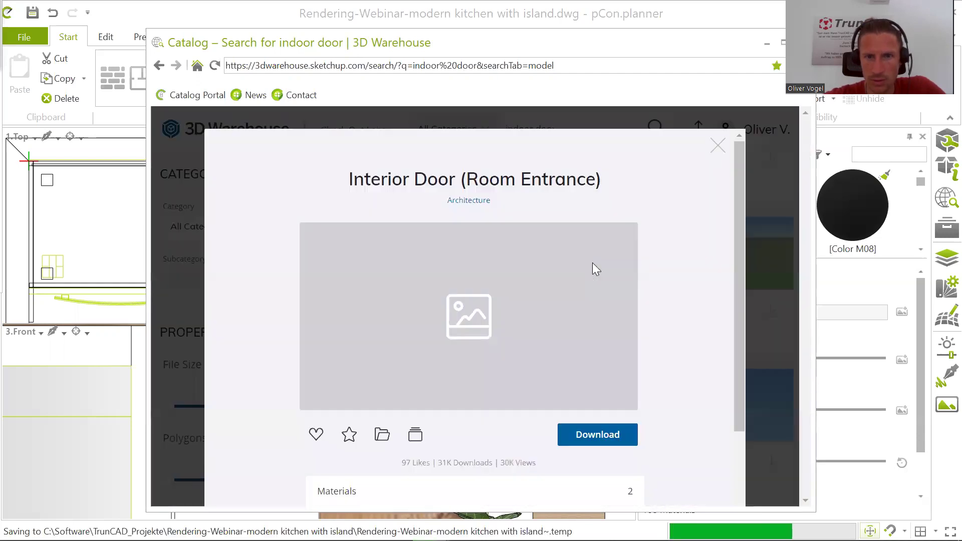
left_click(594, 439)
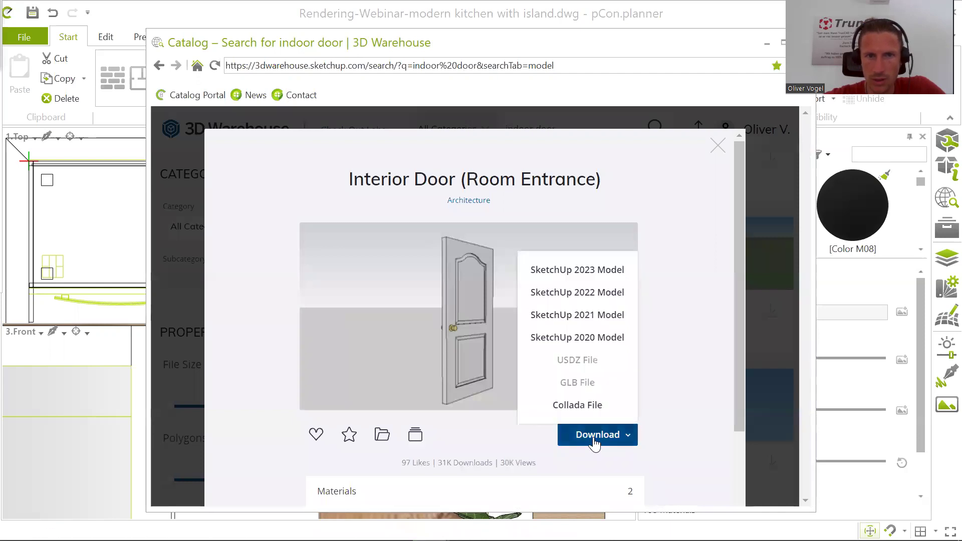
left_click(580, 337)
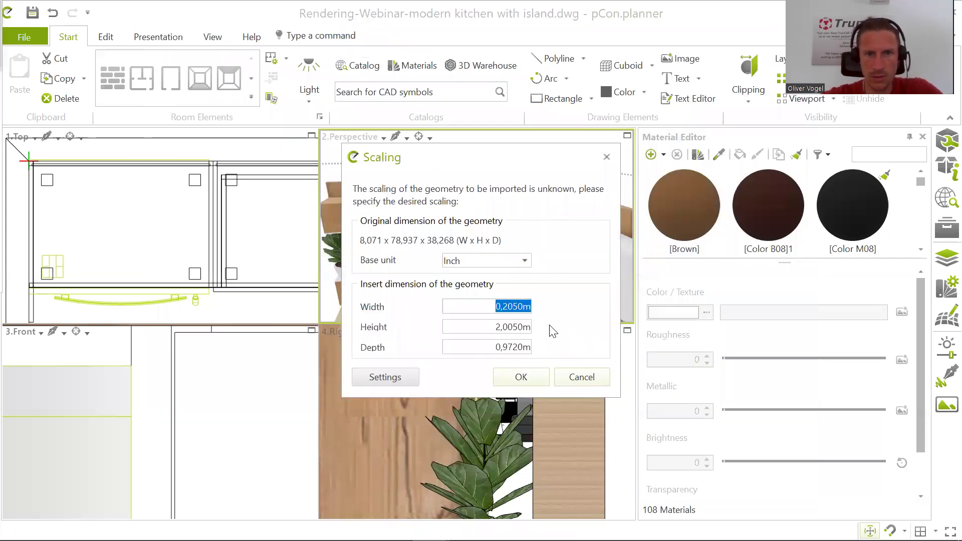
left_click(523, 376)
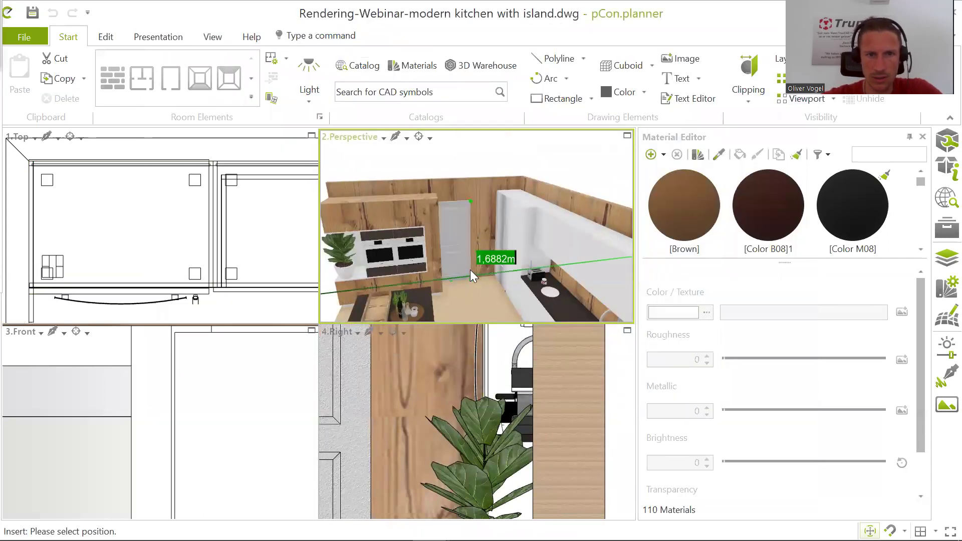
- Place the interior door on the wooden wall between the oven cabinets and the tall cabinet at 0° rotation, and return from 3D Warehouse to the drawing
scroll(470, 269, "up", 4)
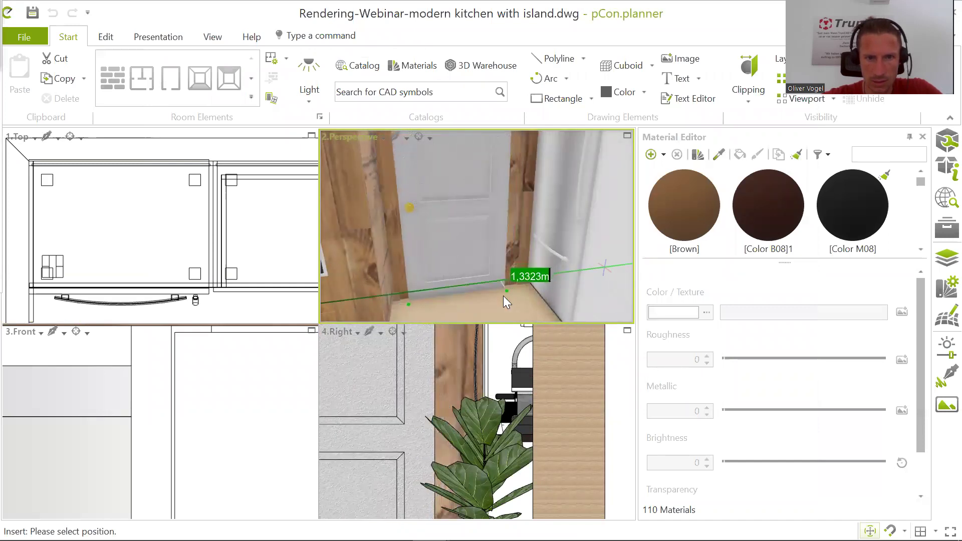
scroll(507, 292, "up", 4)
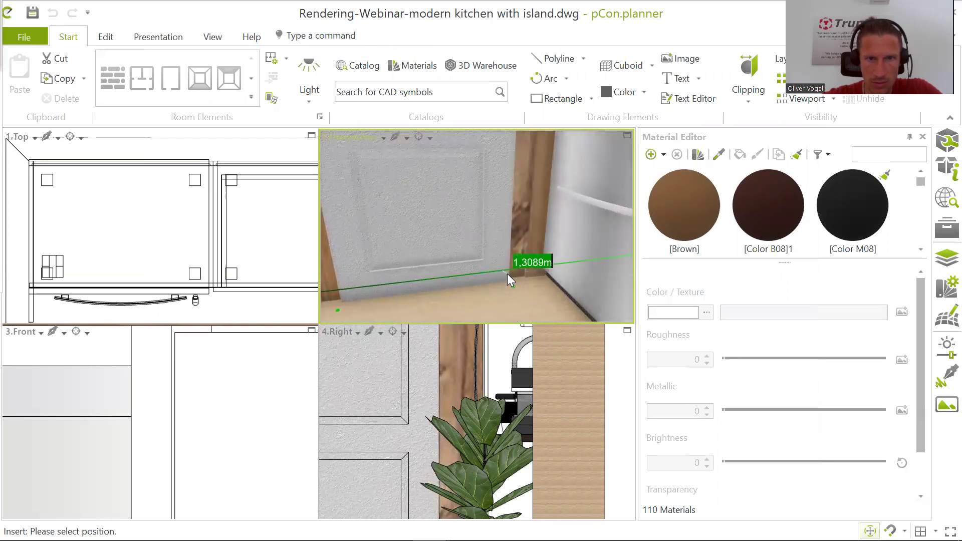
left_click(499, 274)
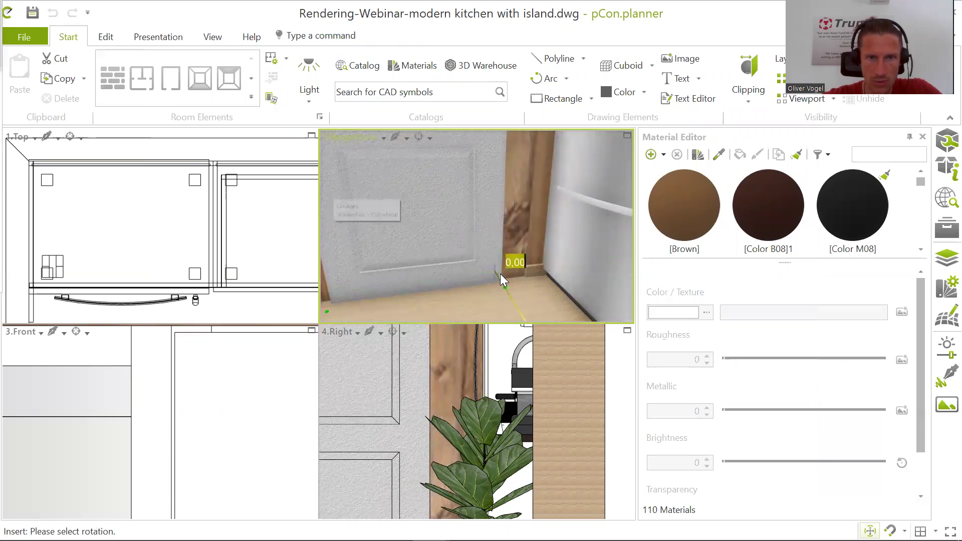
left_click(503, 273)
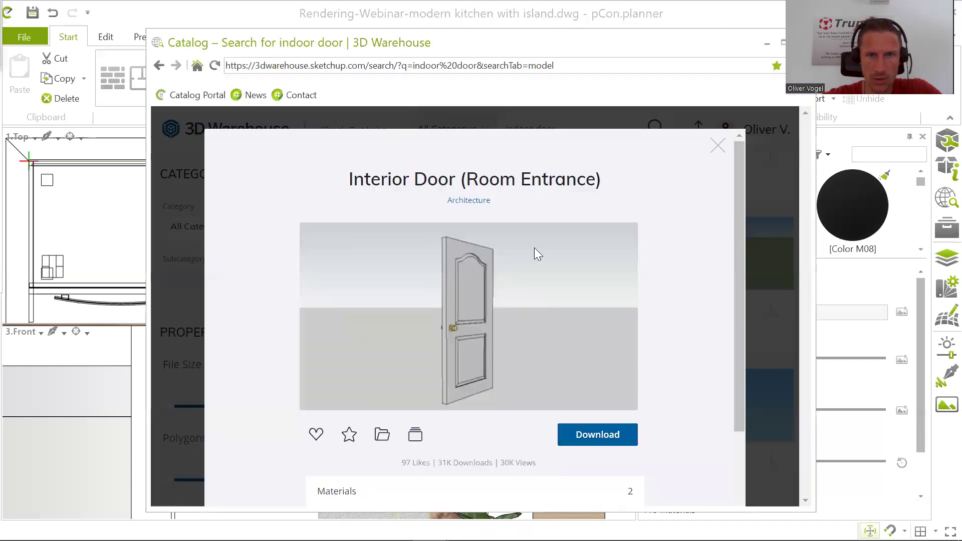
left_click(630, 19)
scroll(494, 232, "down", 5)
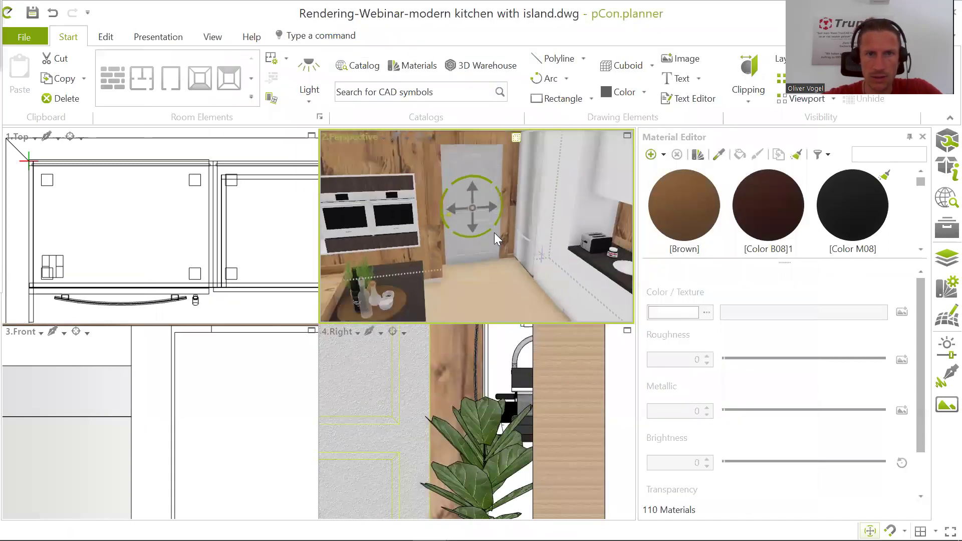
right_click_drag(498, 251, 514, 233)
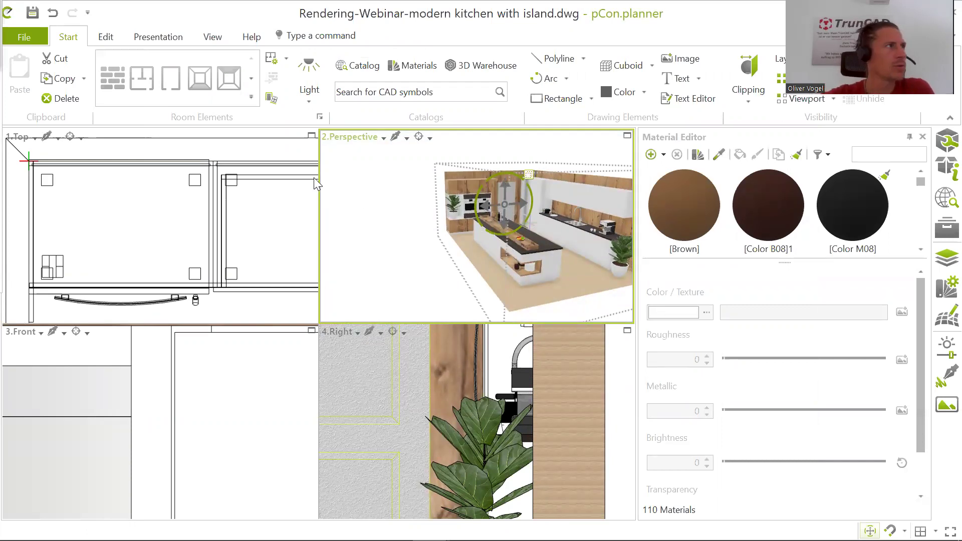
- Create a directional light in the front view from just above and outside the oven wall, aimed about 4.23 m across and 1.97 m down at the base cabinets
scroll(562, 213, "down", 2)
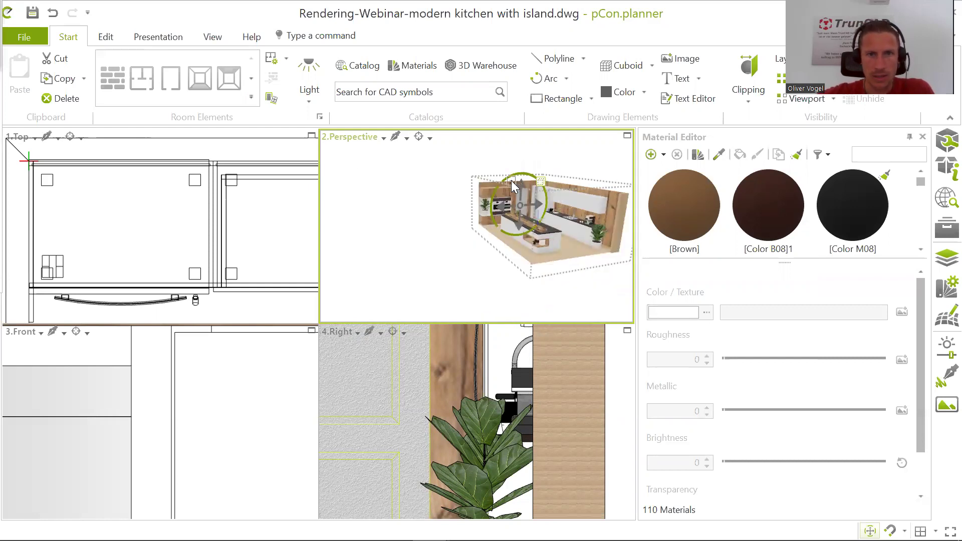
scroll(435, 208, "up", 1)
middle_click_drag(443, 209, 414, 221)
right_click_drag(416, 221, 447, 249)
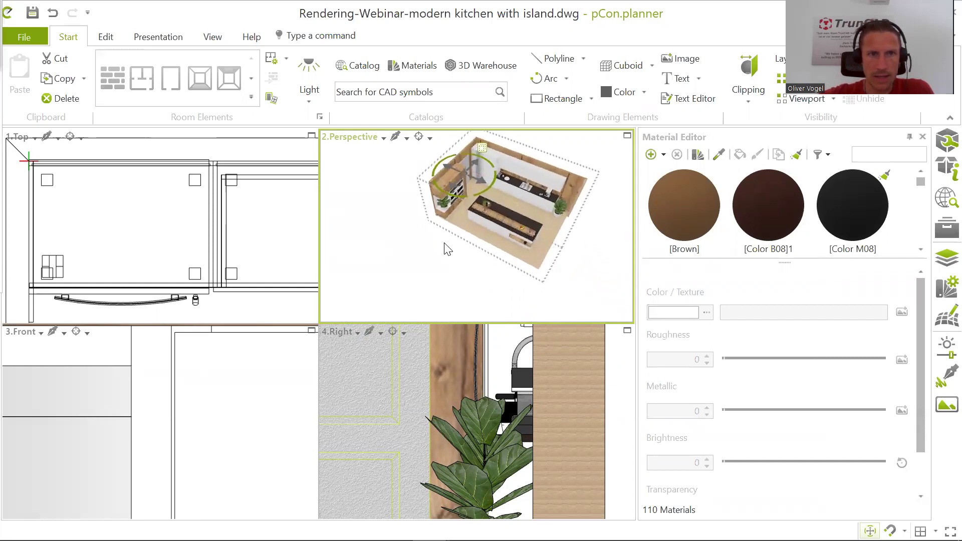
left_click(311, 78)
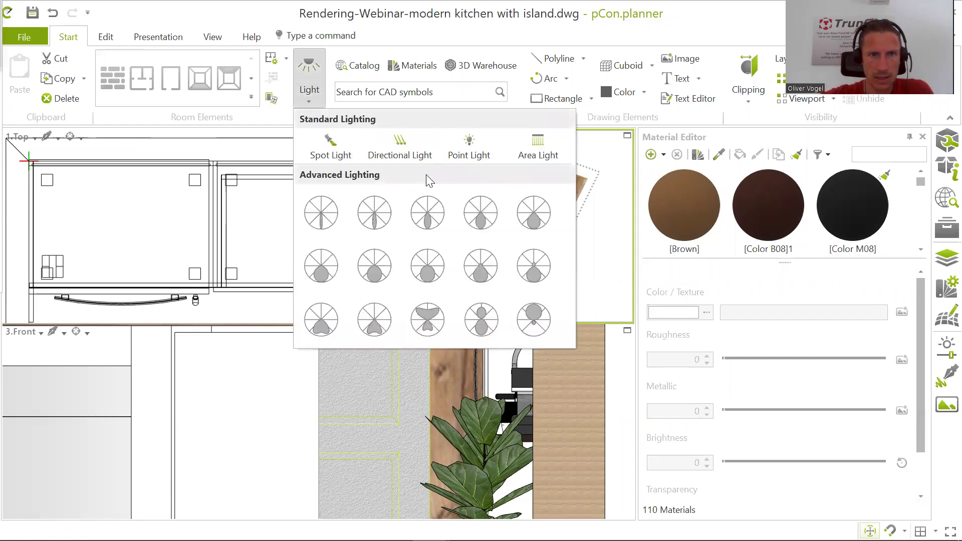
left_click(407, 152)
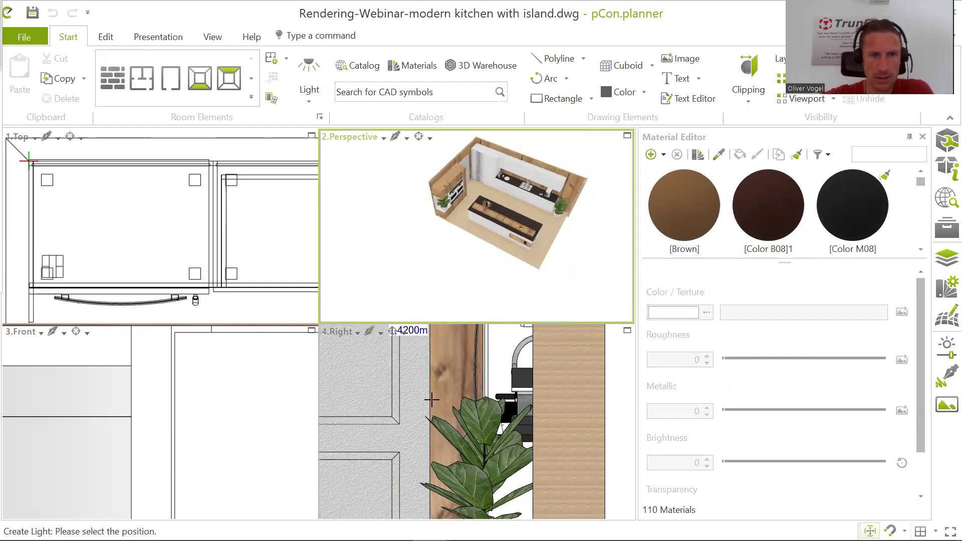
scroll(431, 399, "down", 5)
middle_click_drag(409, 401, 505, 416)
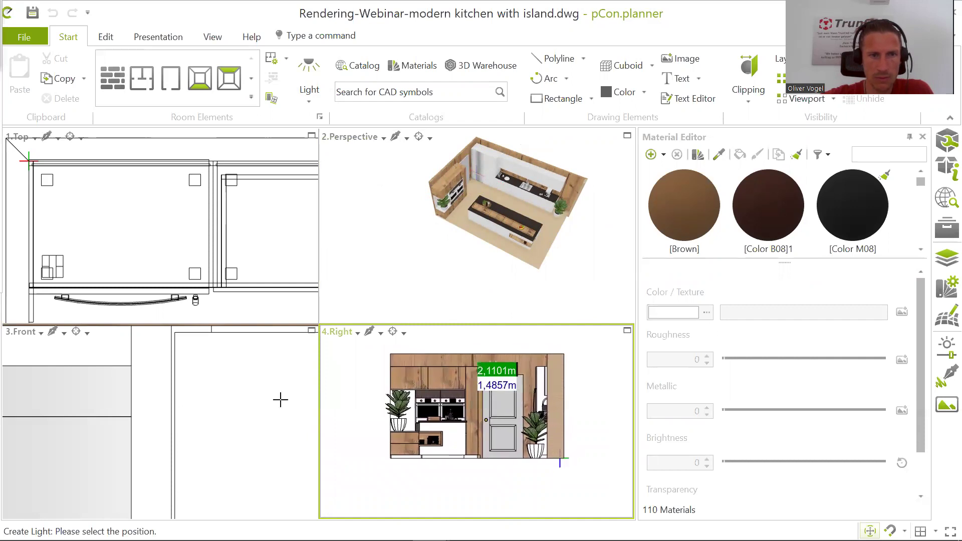
scroll(209, 405, "down", 7)
scroll(209, 406, "down", 3)
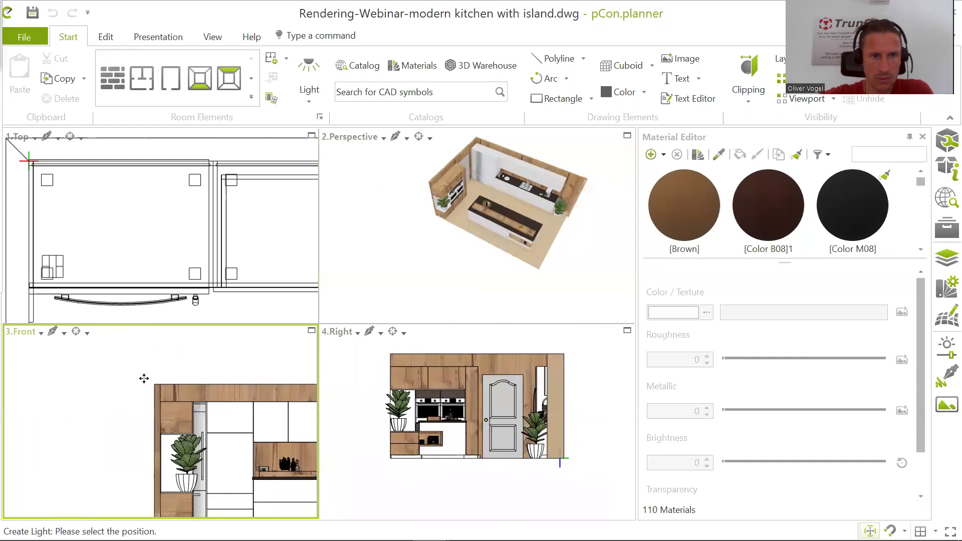
scroll(92, 343, "down", 3)
middle_click_drag(217, 368, 163, 381)
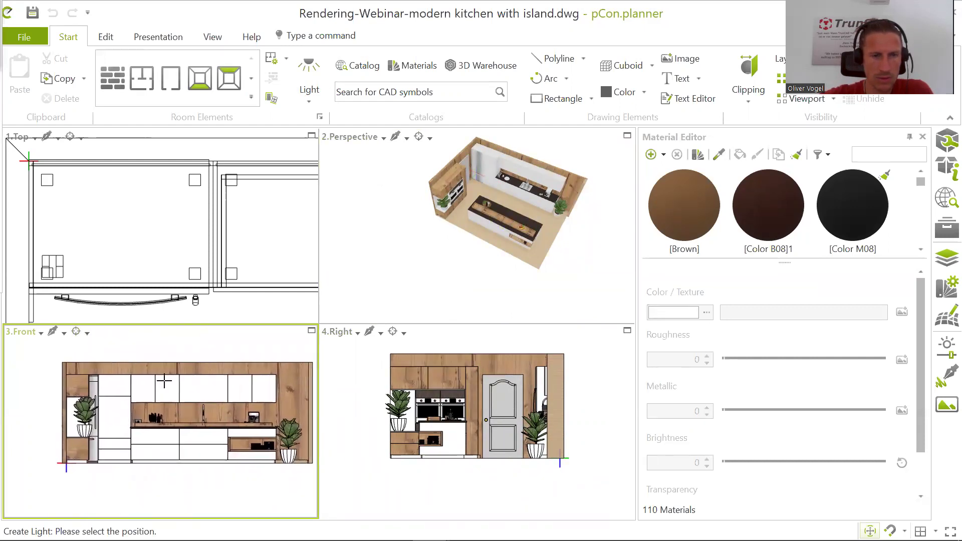
scroll(179, 240, "down", 5)
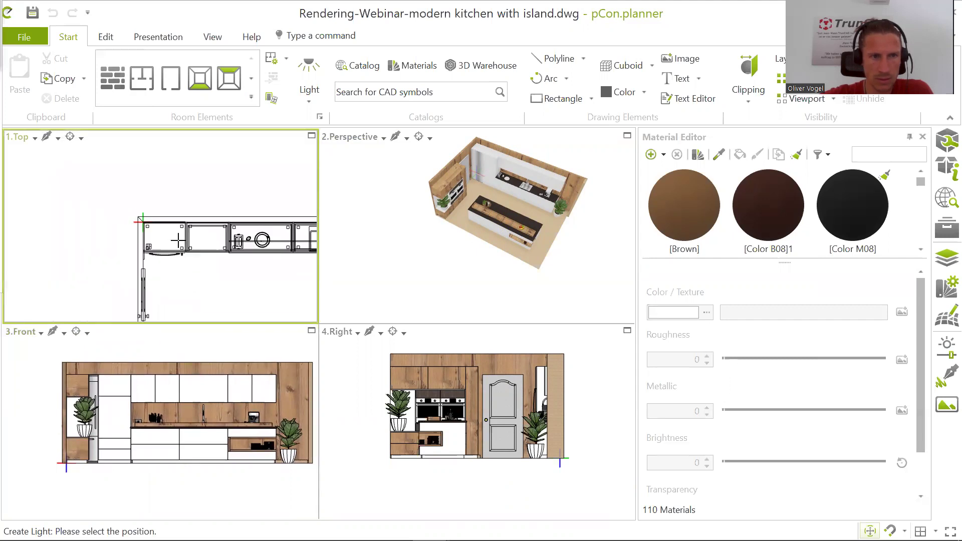
scroll(178, 240, "down", 2)
middle_click_drag(217, 255, 197, 212)
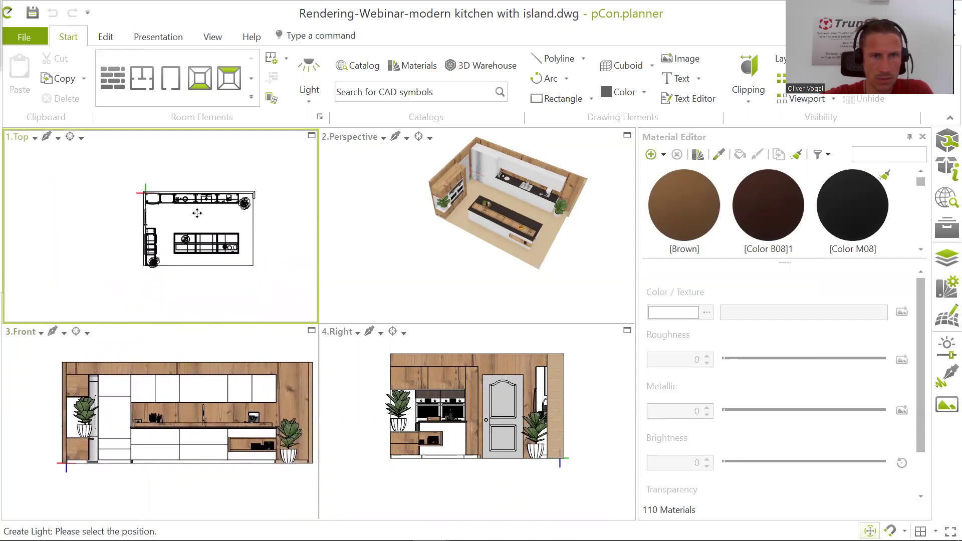
scroll(215, 227, "up", 4)
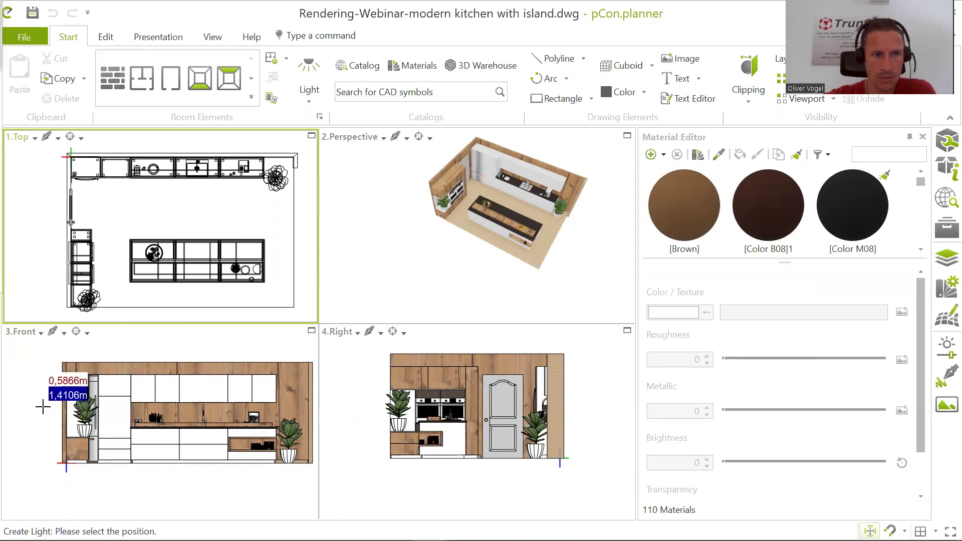
left_click(35, 360)
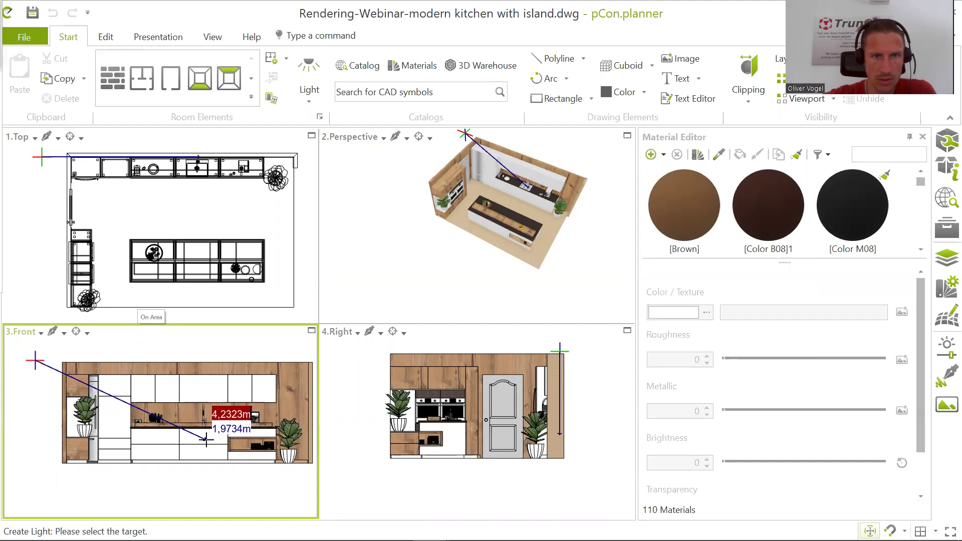
left_click(243, 436)
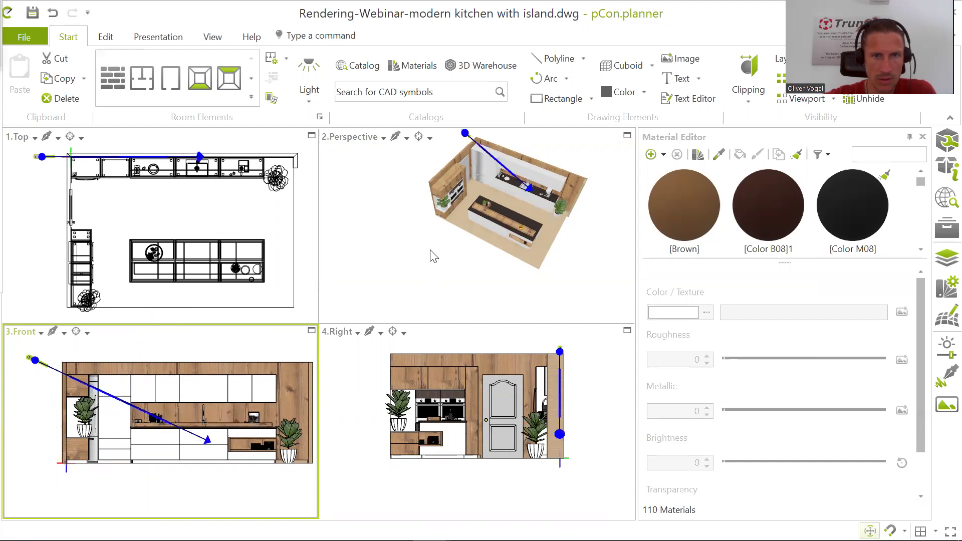
- Move the directional light's source outside the room's open front side and its target onto the floor between the island and sink counter
left_click(465, 133)
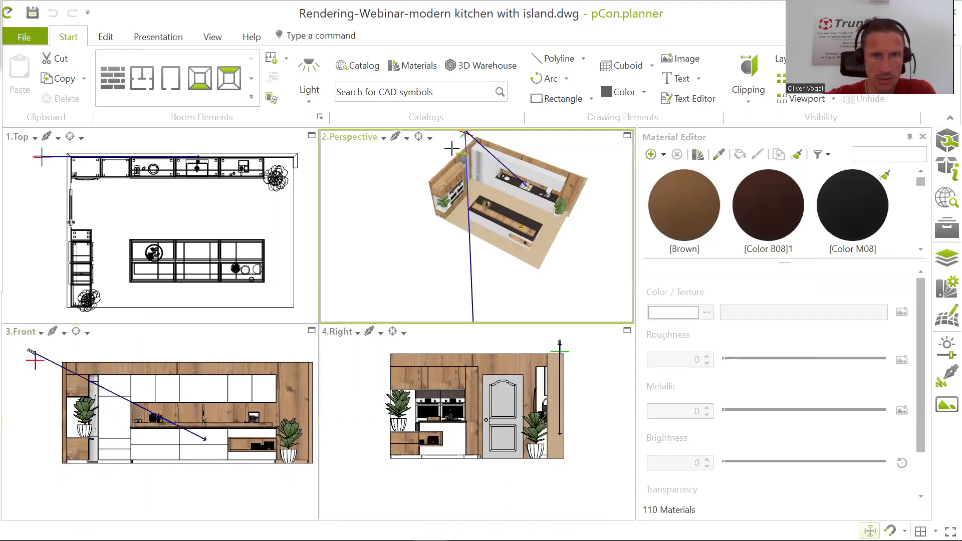
left_click(407, 204)
scroll(541, 196, "up", 5)
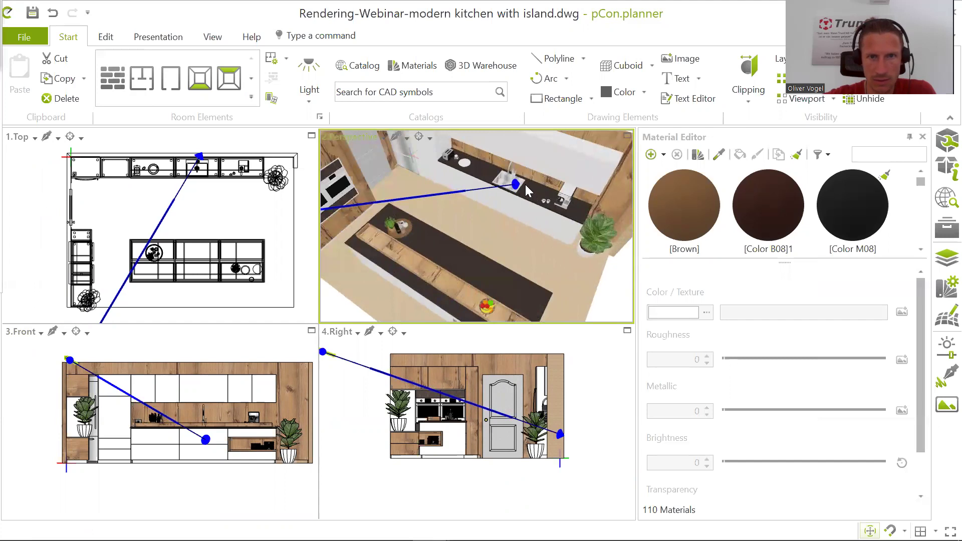
left_click(518, 184)
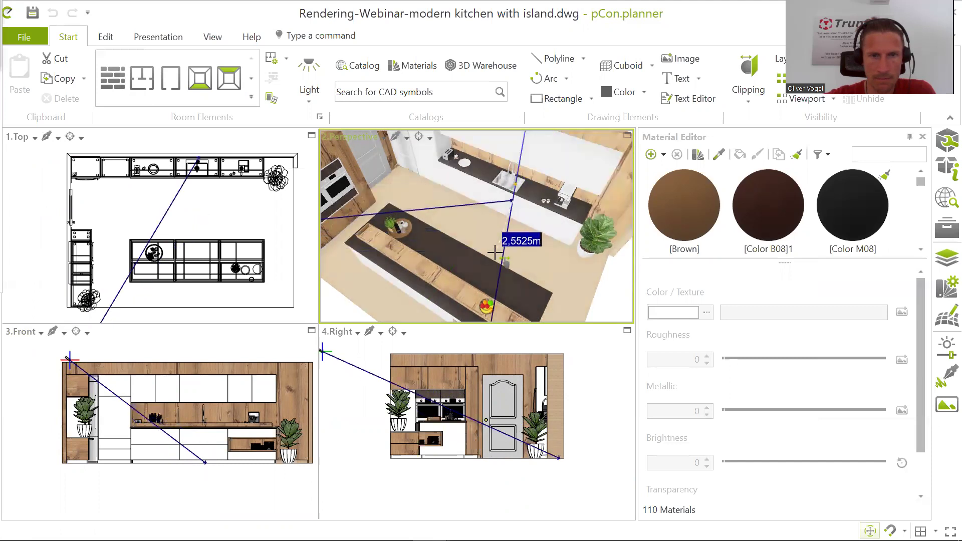
left_click(521, 263)
scroll(521, 263, "down", 5)
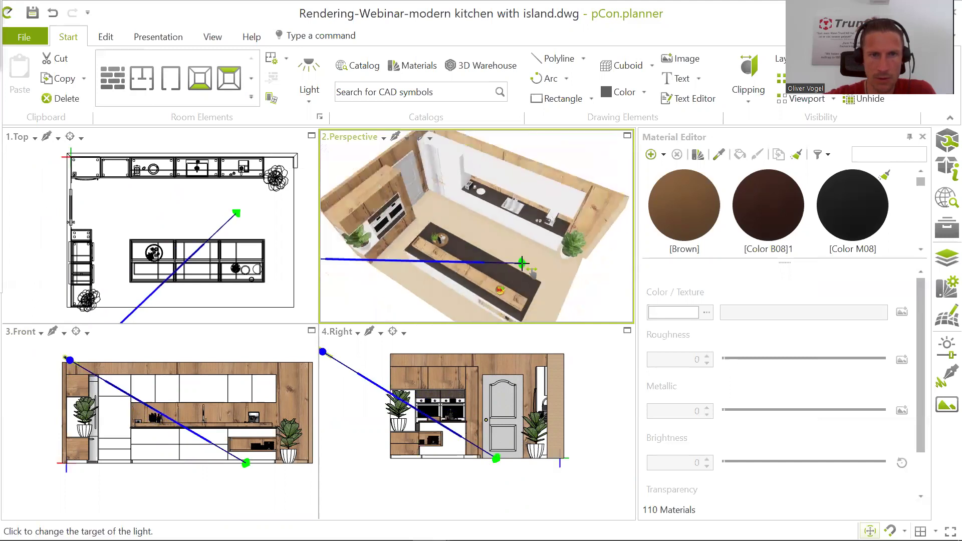
key("Escape")
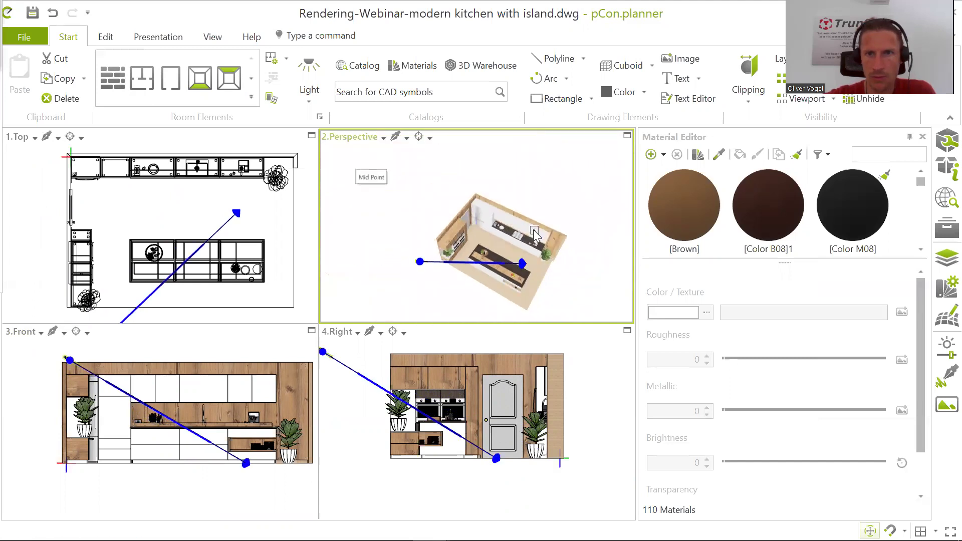
- Maximize the perspective view, close the Material Editor and frame the kitchen near eye level from the open end of the island
right_click_drag(571, 264, 529, 220)
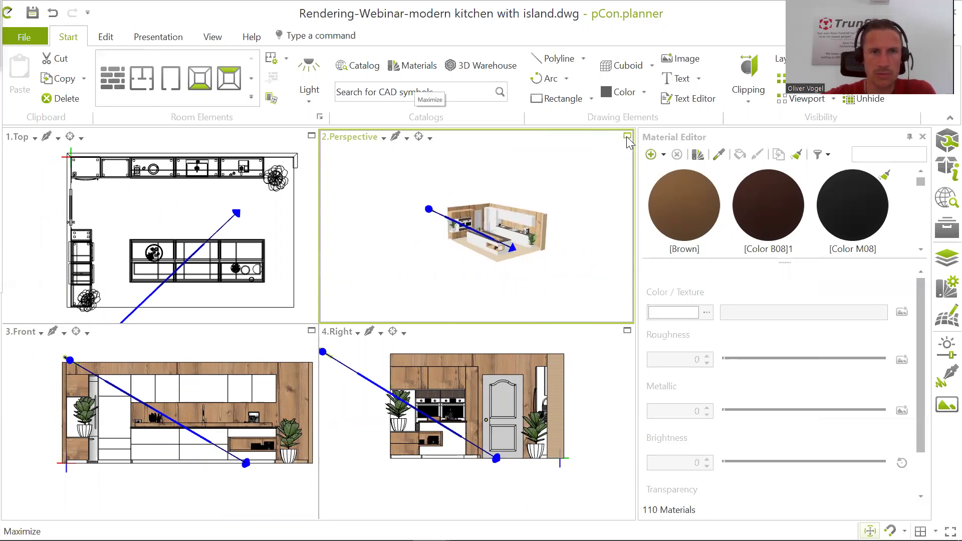
left_click(627, 136)
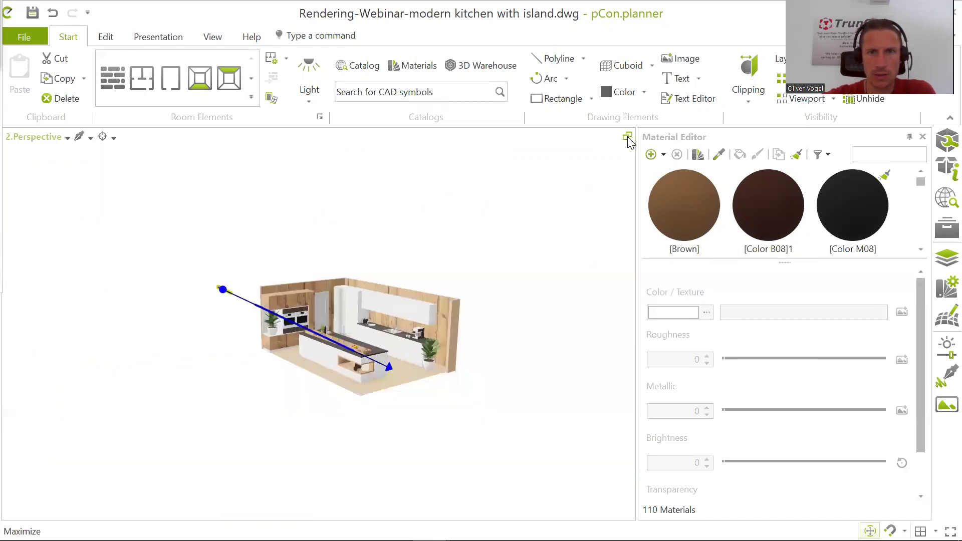
scroll(373, 312, "up", 3)
scroll(372, 313, "up", 3)
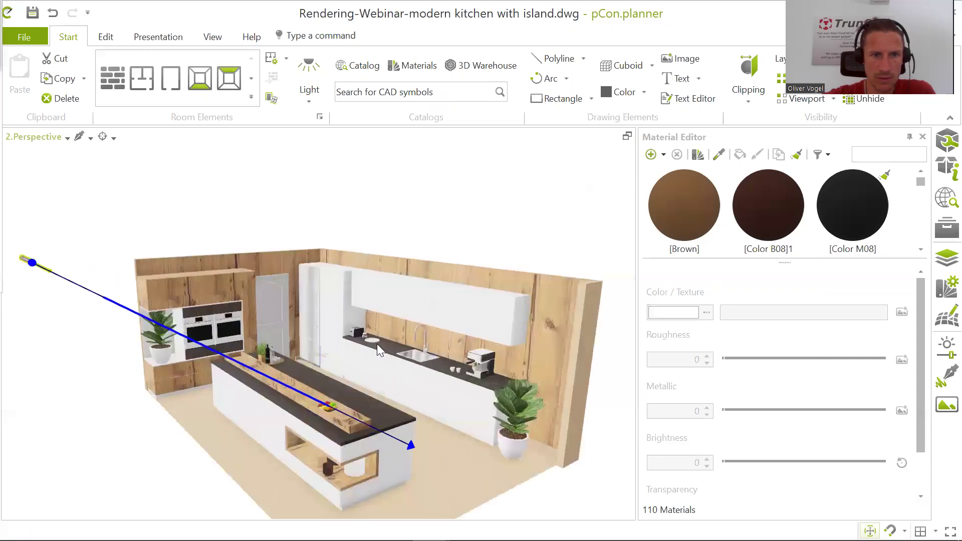
scroll(378, 341, "down", 2)
mouse_move(378, 340)
middle_mouse_down()
mouse_move(368, 329)
mouse_move(368, 337)
middle_mouse_up()
scroll(334, 350, "up", 1)
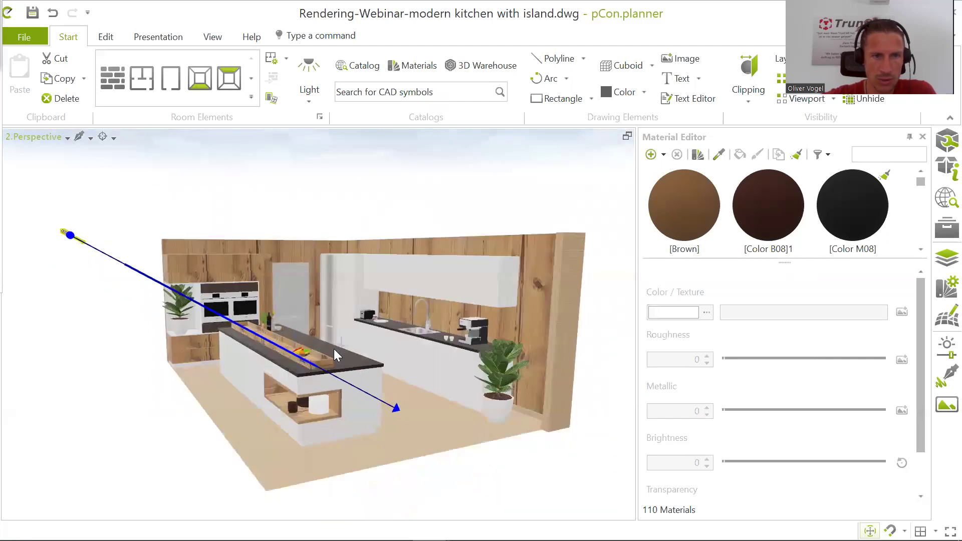
scroll(334, 350, "up", 1)
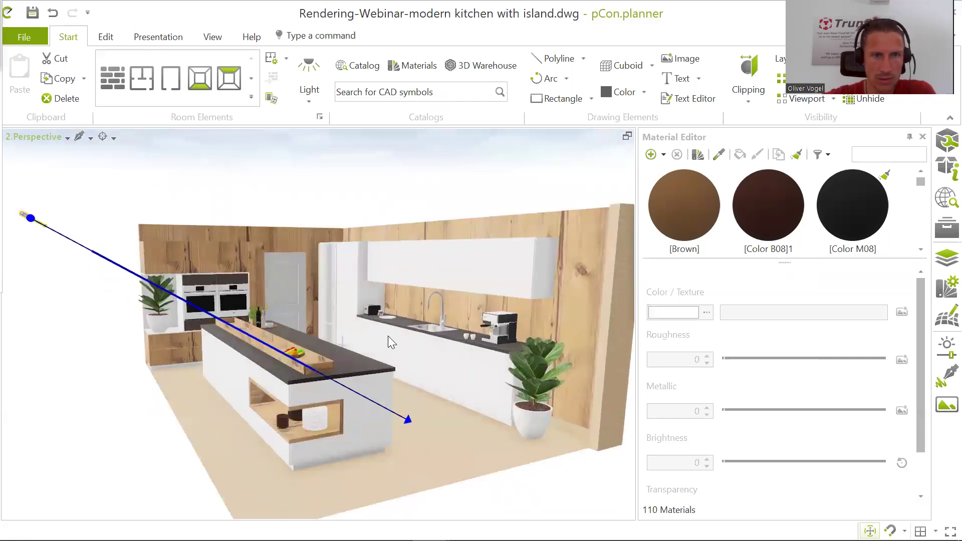
middle_click_drag(390, 327, 355, 307)
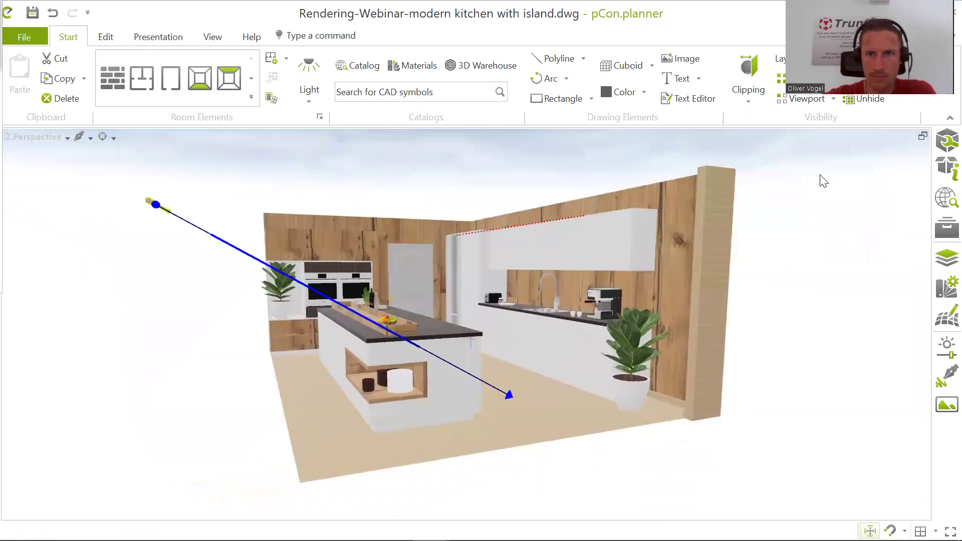
scroll(777, 270, "up", 3)
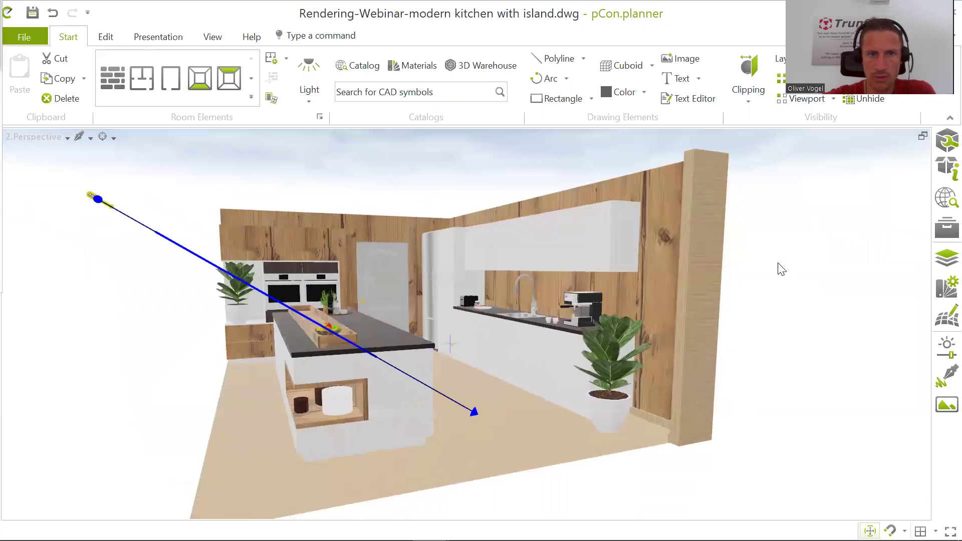
middle_click_drag(738, 265, 747, 259)
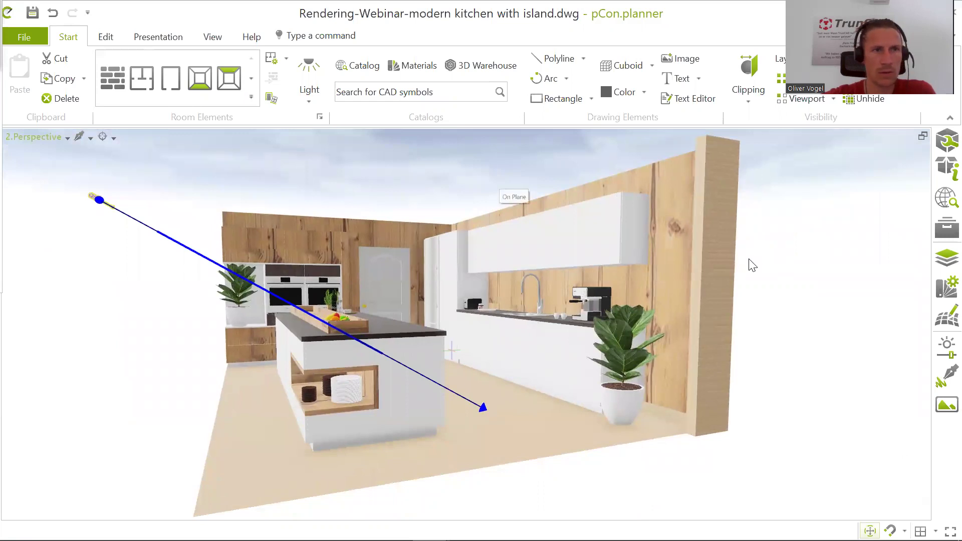
- Start rendering the perspective view as a 1600 x 1200 (Projection) image with OSPRay in an enlarged Image window
left_click(165, 45)
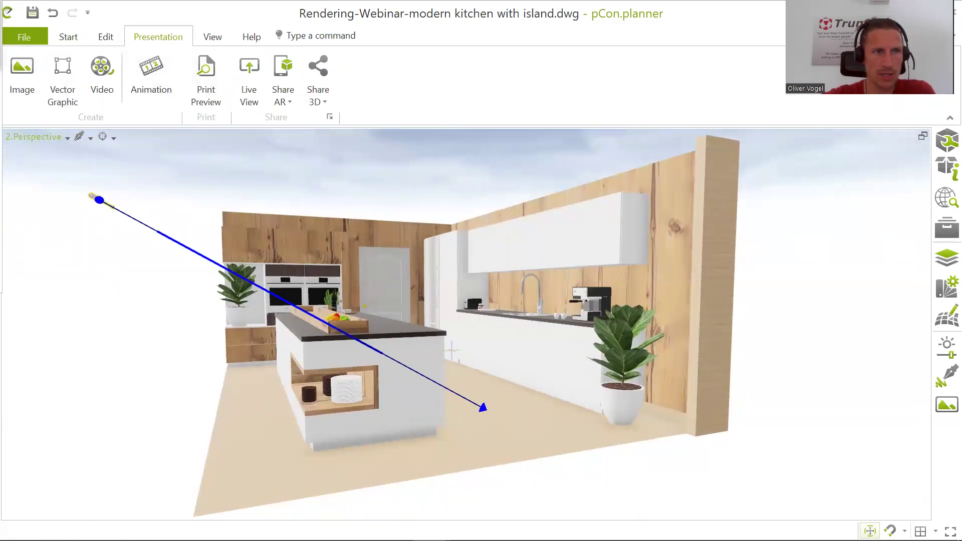
left_click(22, 72)
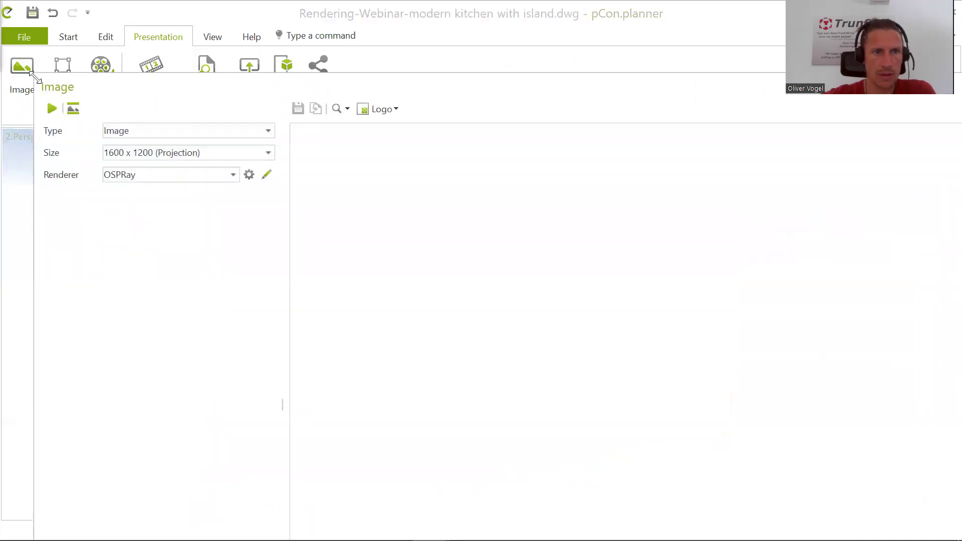
left_click_drag(32, 73, 399, 221)
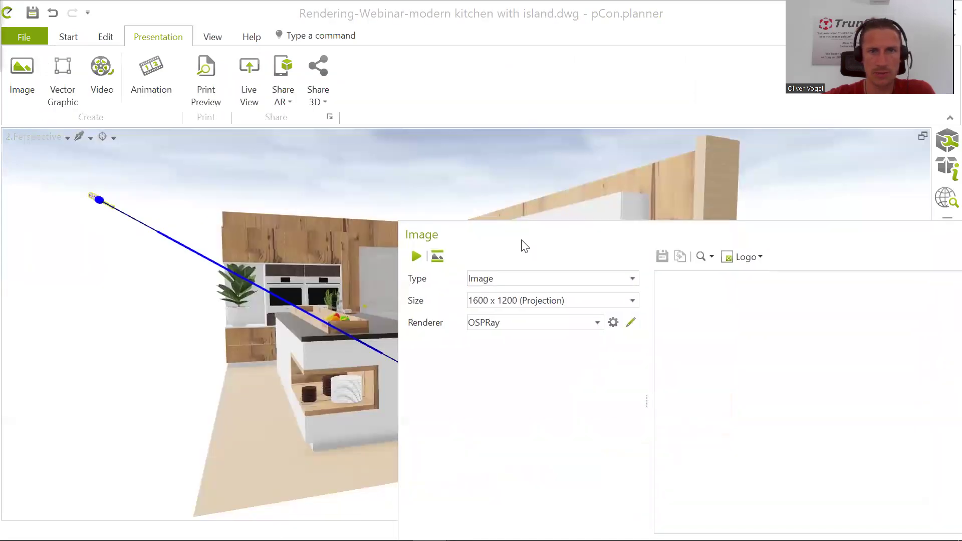
double_click(525, 245)
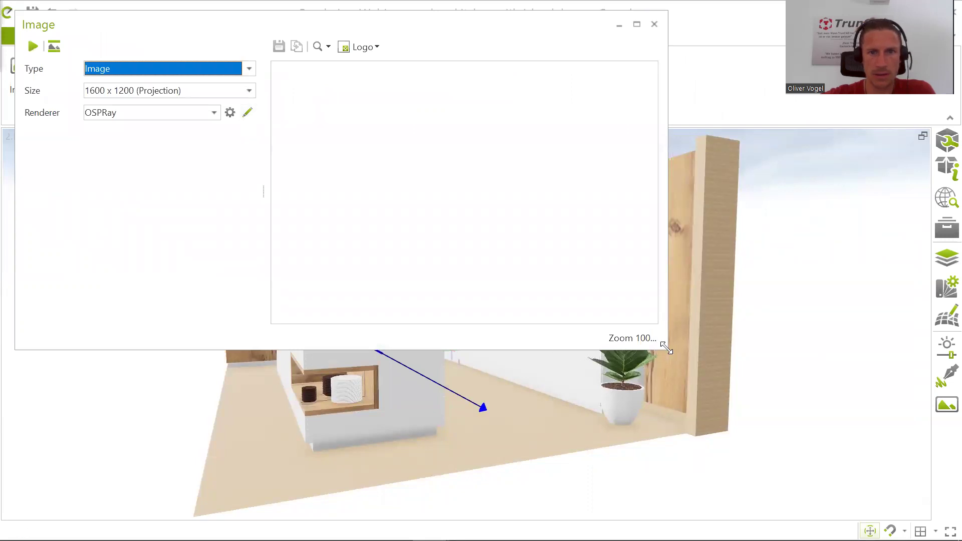
left_click_drag(666, 348, 904, 524)
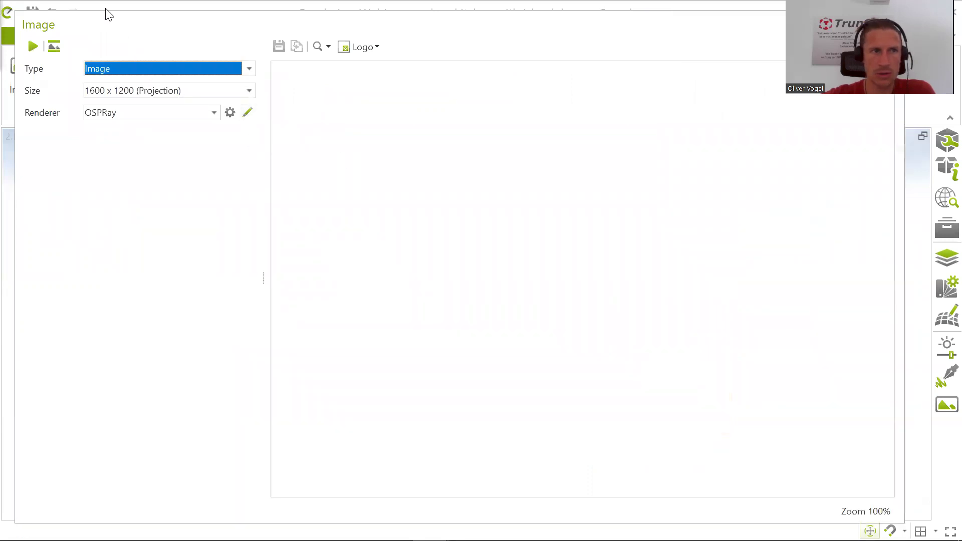
left_click(33, 47)
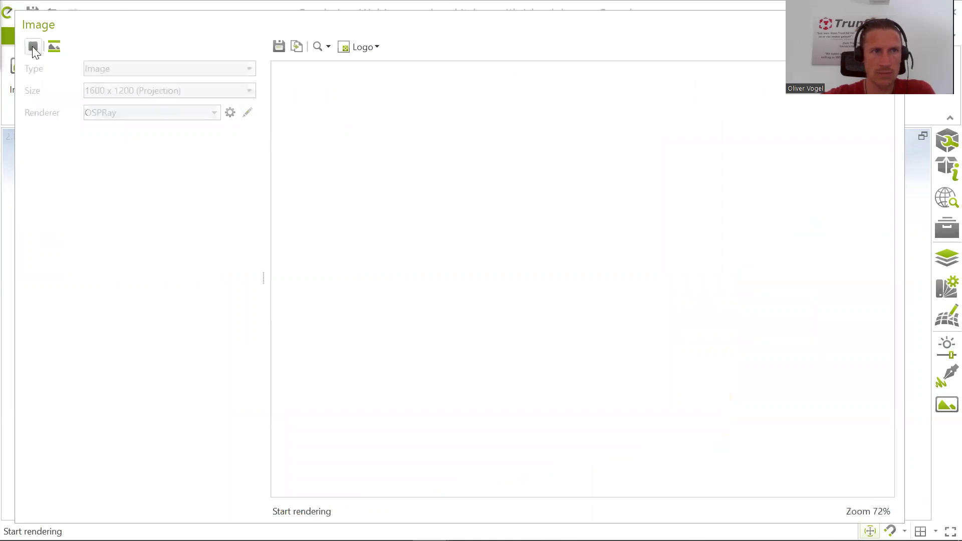
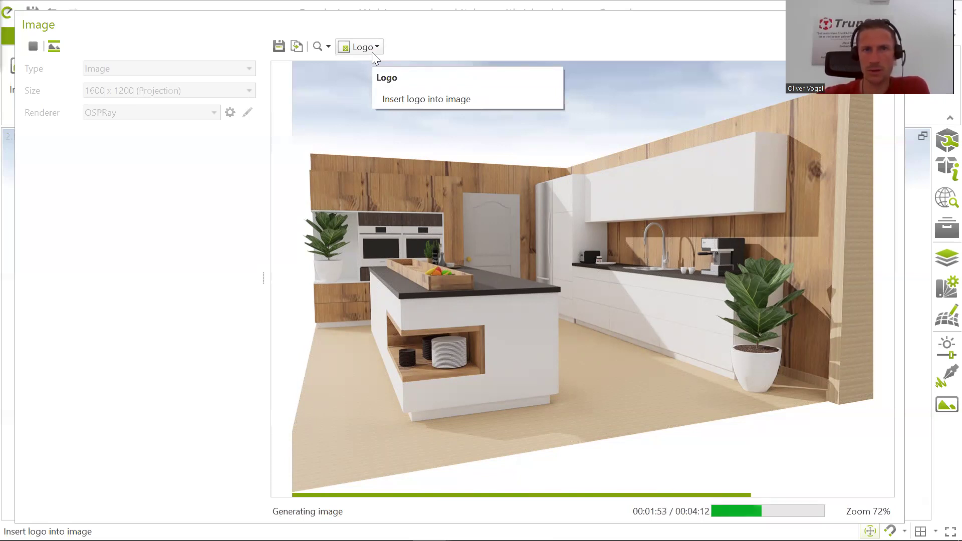
- Show the TrunCAD logo in the rendered image and enlarge it to 162%
left_click(372, 52)
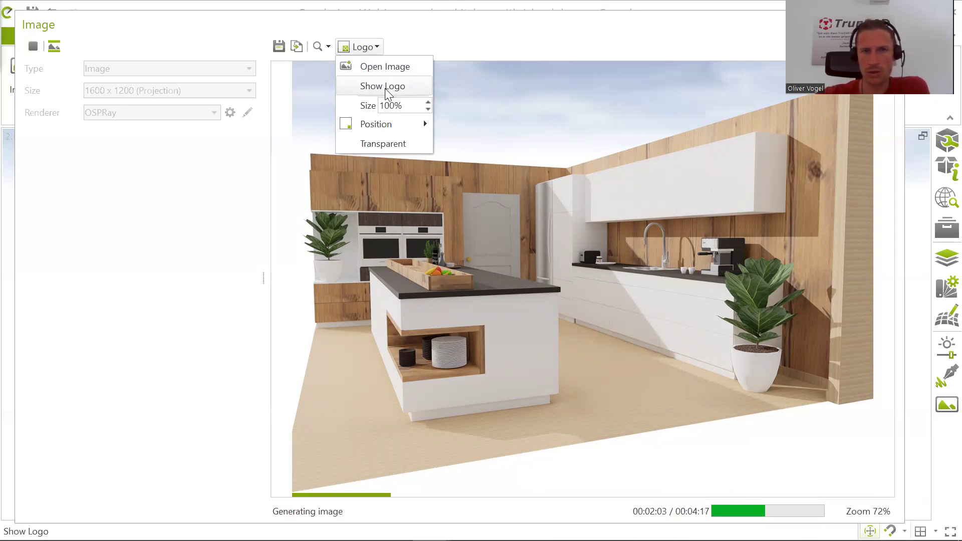
left_click(385, 88)
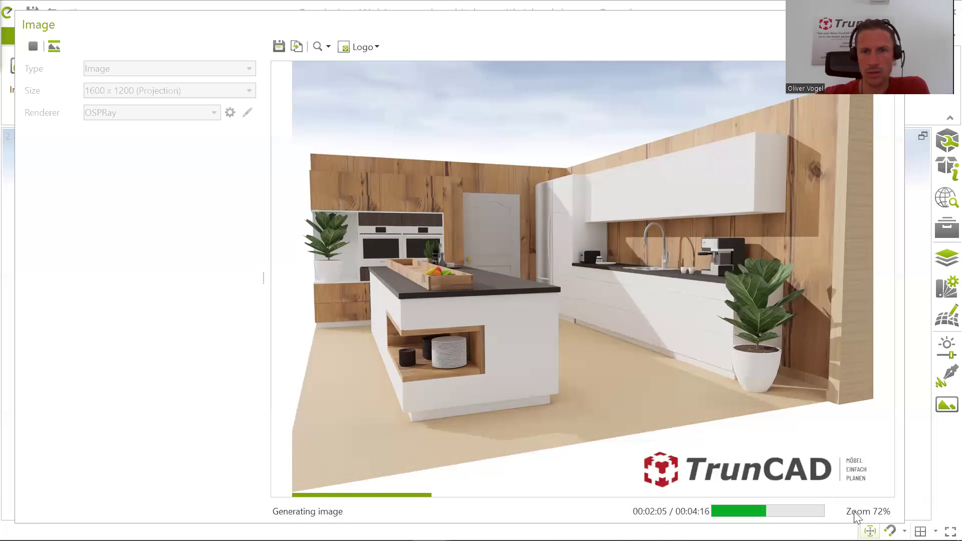
left_click(368, 46)
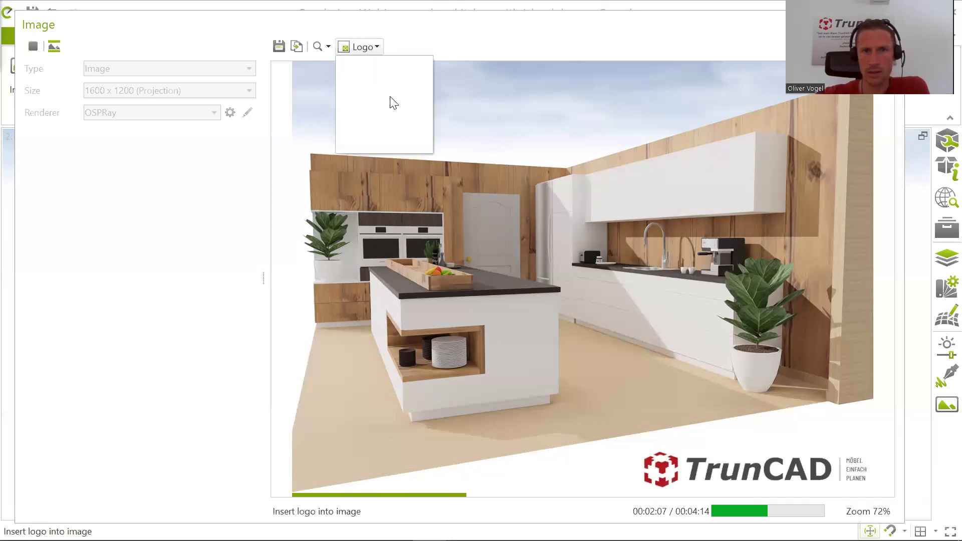
left_click(427, 102)
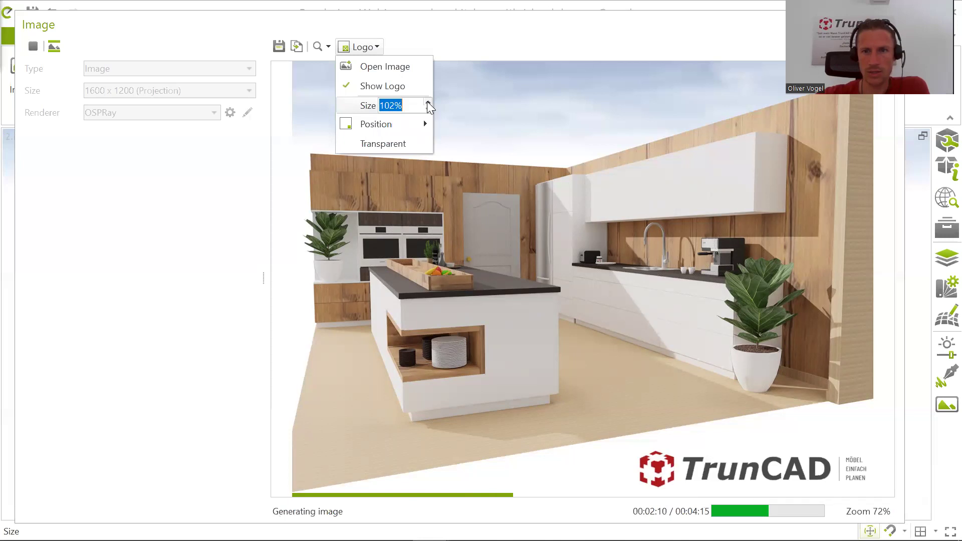
left_click(427, 101)
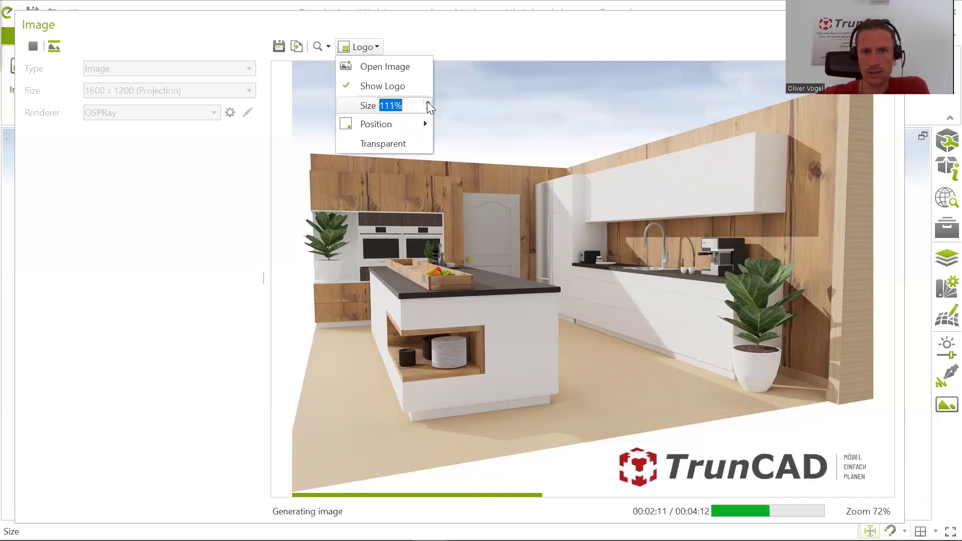
left_click(427, 102)
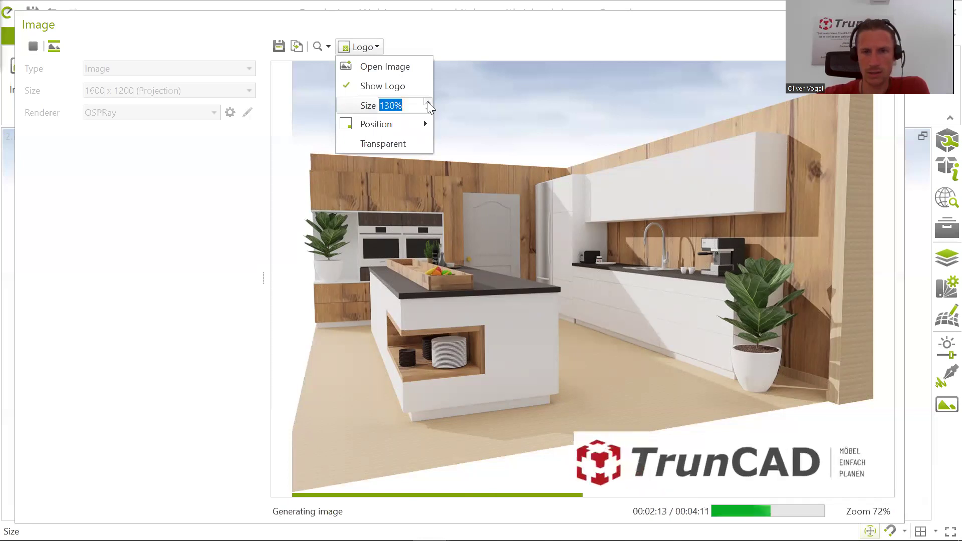
left_click(426, 101)
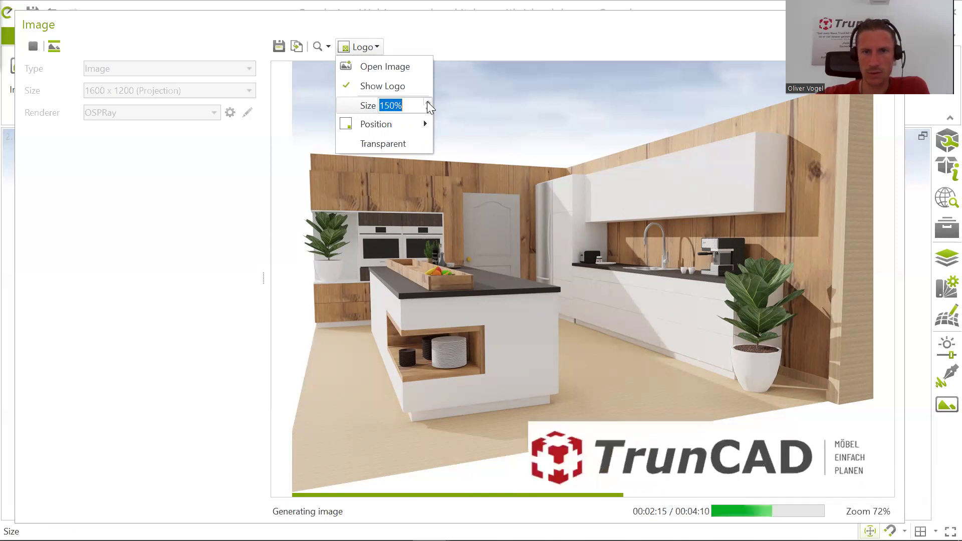
left_click(427, 102)
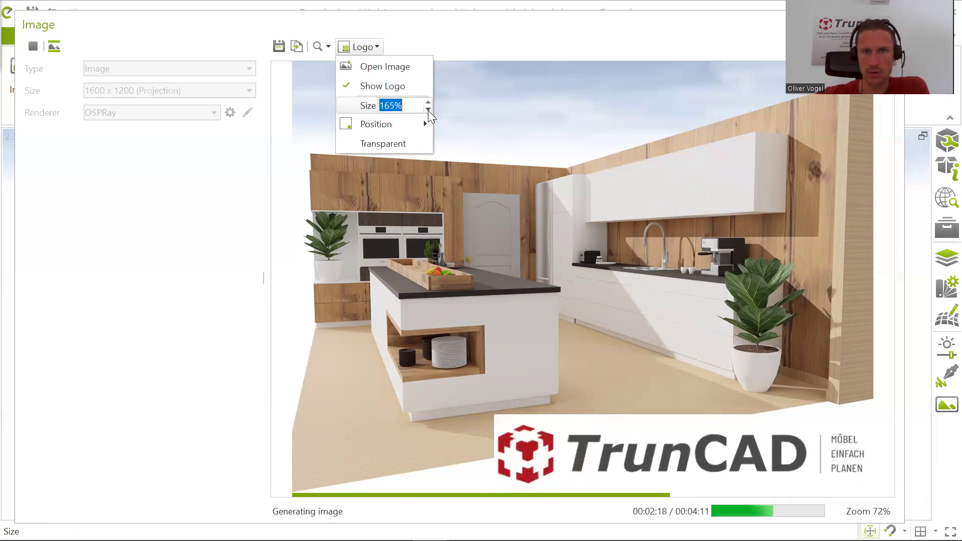
key("Down")
key("Down")
key("Down")
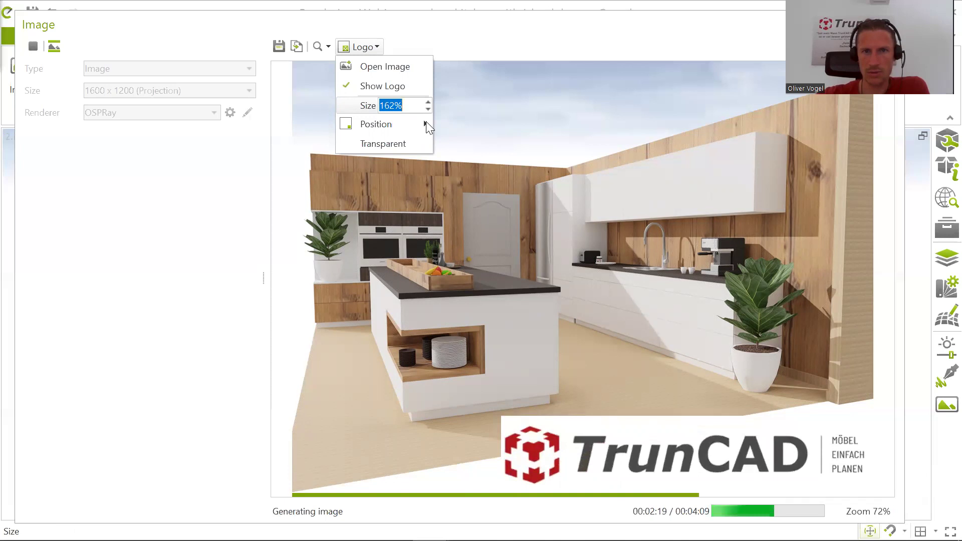
- Try the logo at the top centre and top left of the image, and return it to the bottom right
left_click(426, 122)
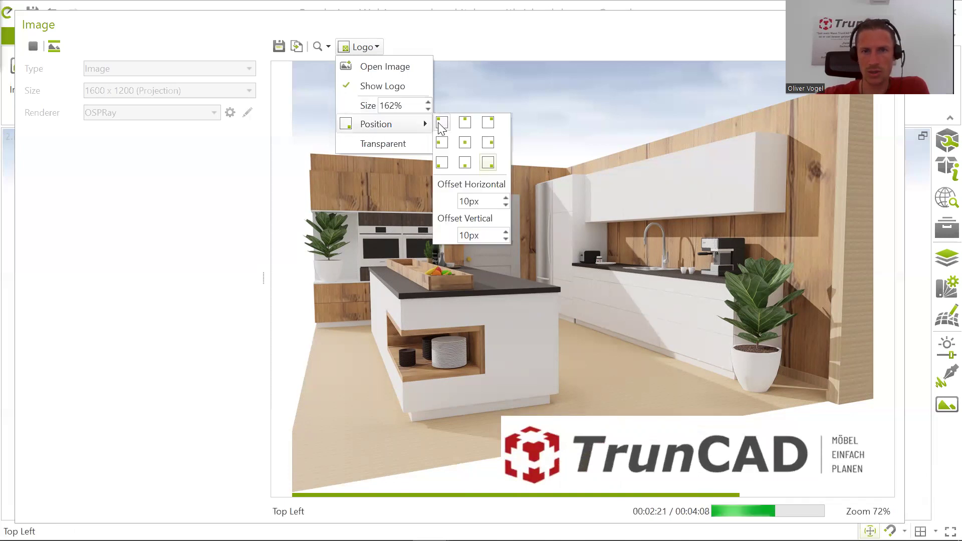
left_click(448, 123)
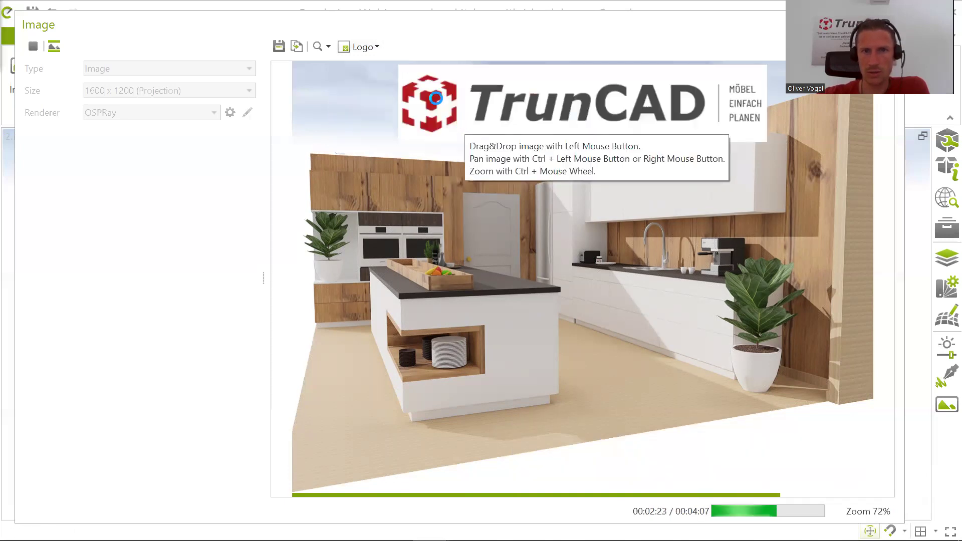
left_click(362, 47)
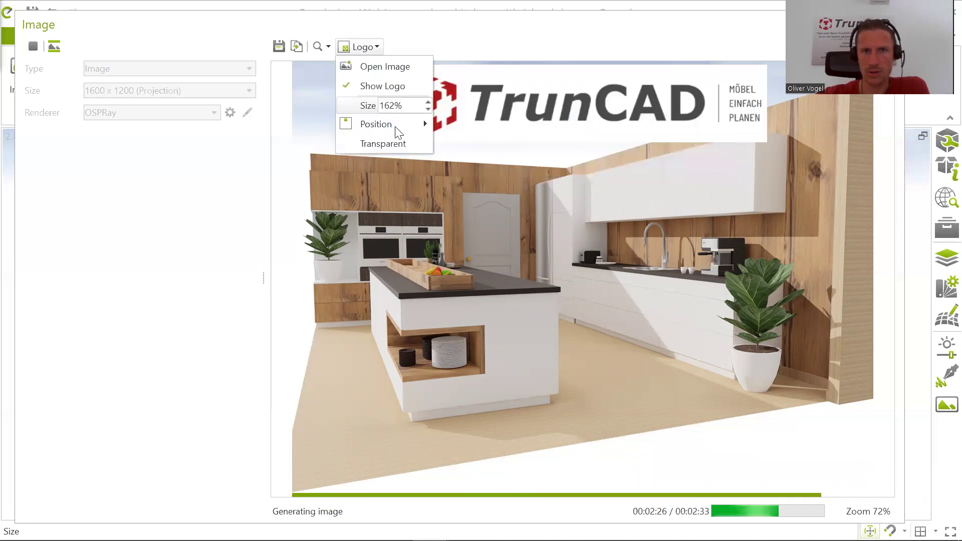
left_click(426, 123)
left_click(488, 163)
left_click(443, 122)
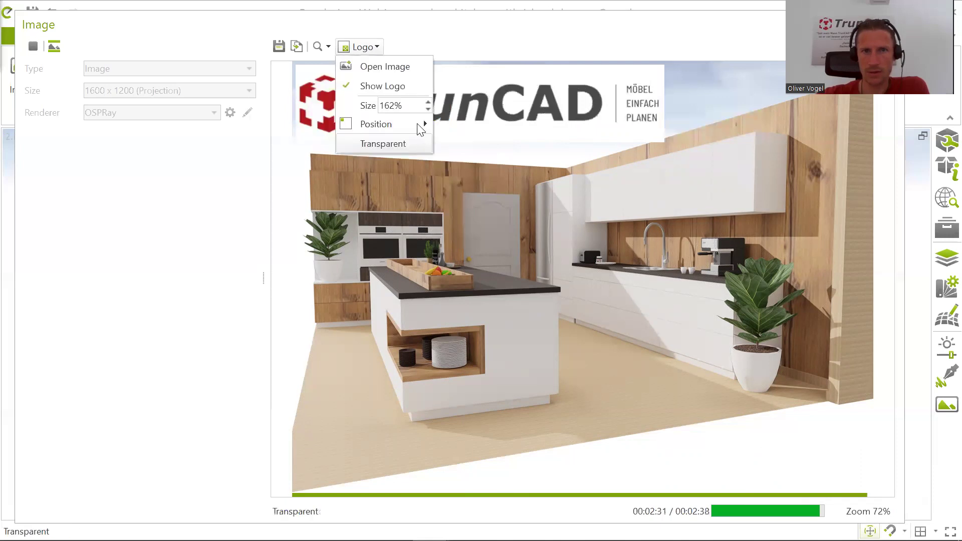
left_click(489, 165)
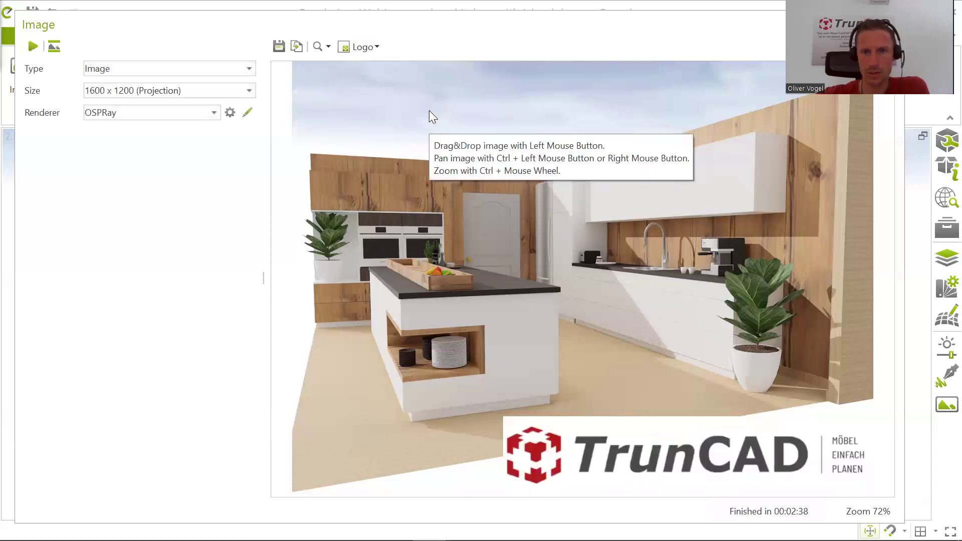
left_click(377, 48)
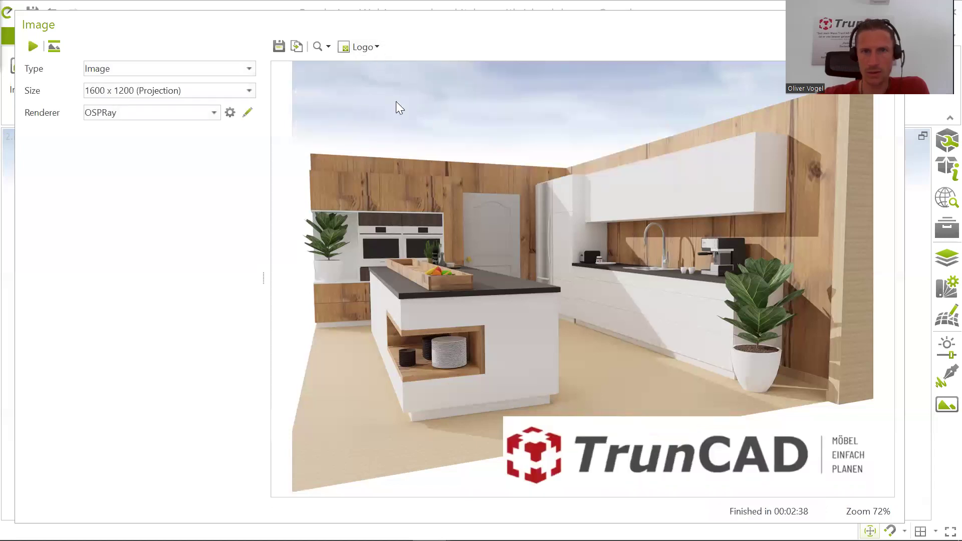
- Reduce the TrunCAD logo's size to 114% and view the available logo image files without choosing another one
left_click(427, 109)
left_click(428, 110)
left_click(428, 110)
left_click(427, 109)
left_click(428, 109)
left_click(427, 109)
left_click(428, 110)
left_click(427, 109)
left_click(427, 109)
left_click(427, 110)
left_click(427, 109)
left_click(428, 109)
left_click(427, 110)
left_click(427, 109)
left_click(428, 110)
left_click(427, 109)
left_click(428, 110)
left_click(428, 109)
left_click(427, 109)
left_click(427, 109)
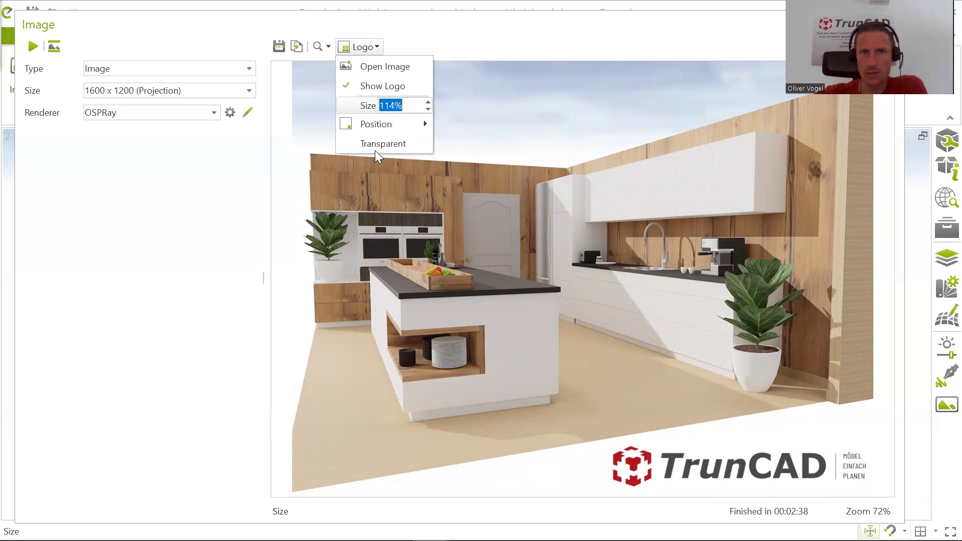
left_click(360, 66)
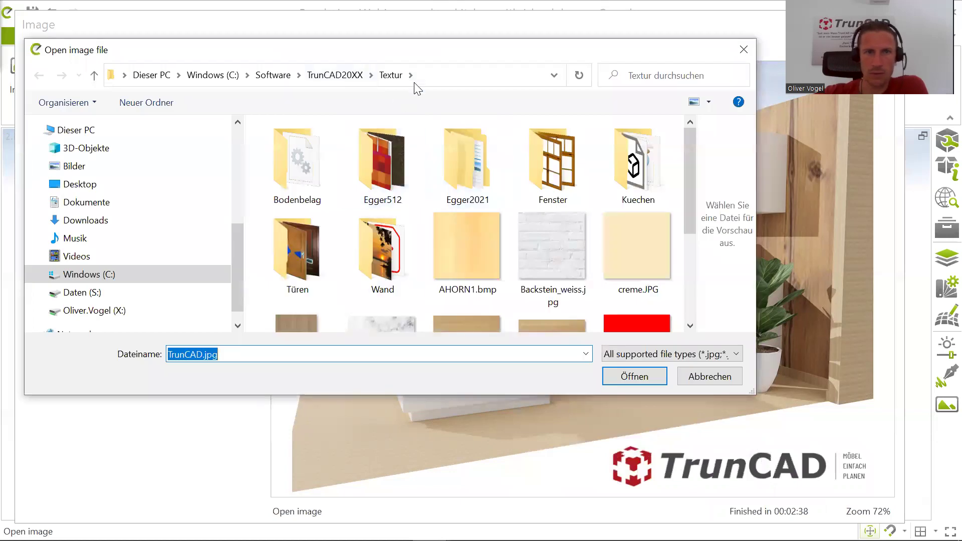
left_click(744, 51)
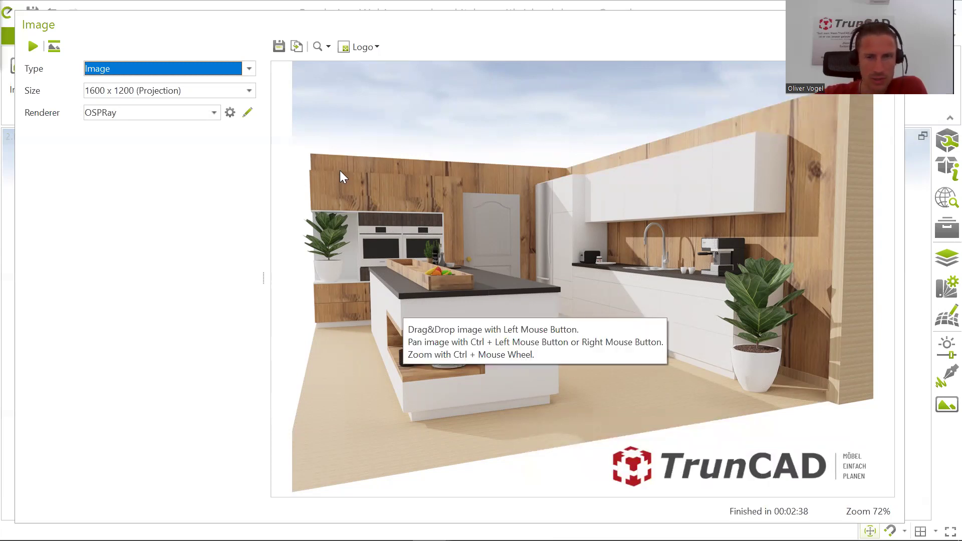
- Save the rendered image as the JPEG "Rendering-Webinar-modern kitchen with island.jpg" in the C:\Software\TrunCAD_Projekte folder
left_click(279, 47)
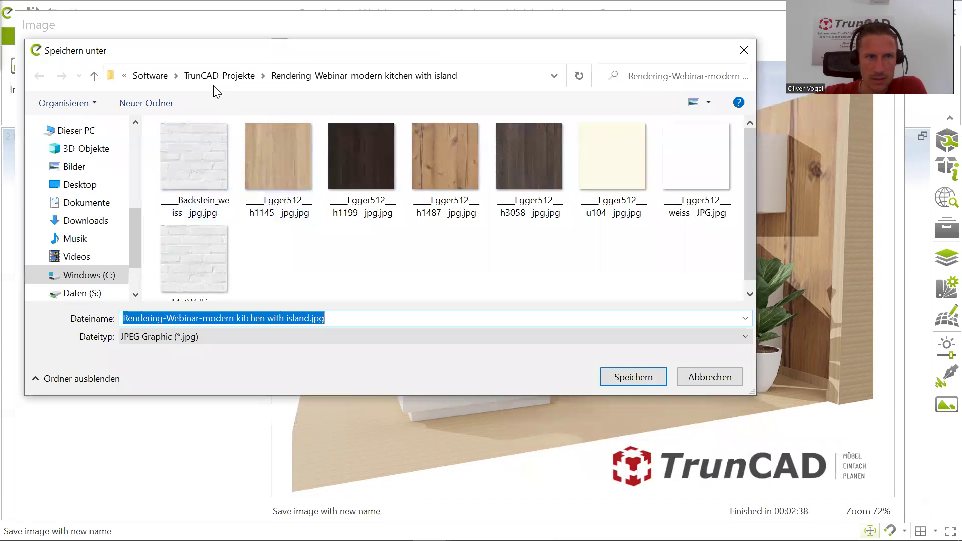
left_click(160, 76)
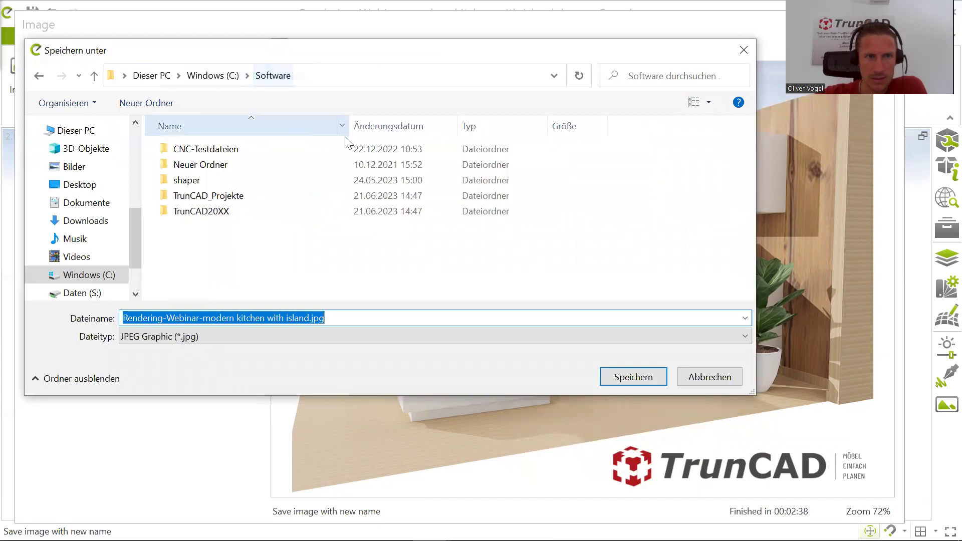
double_click(270, 196)
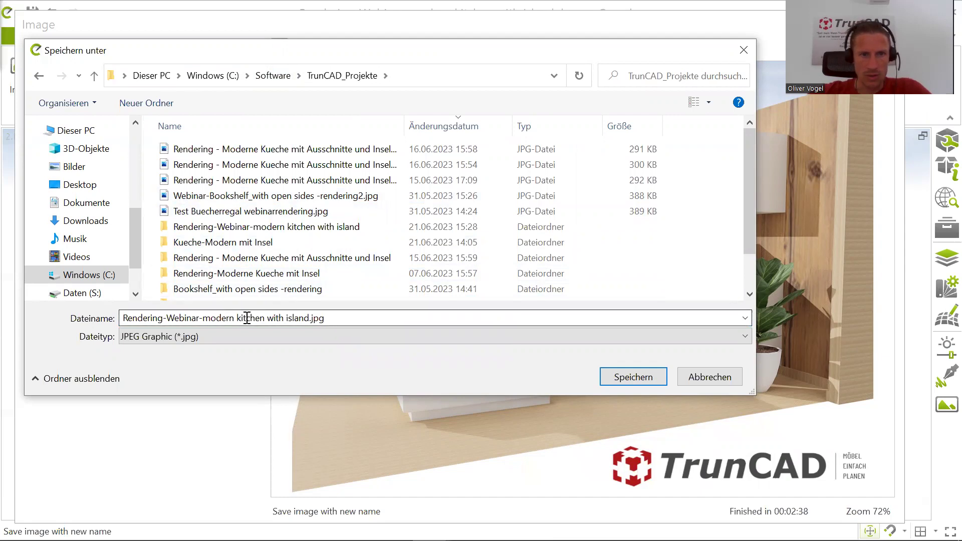
left_click(650, 377)
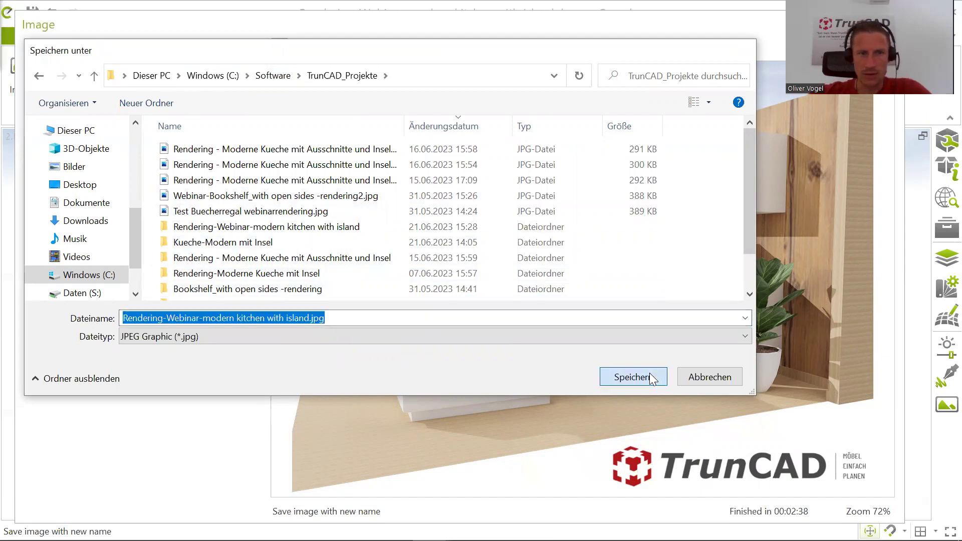